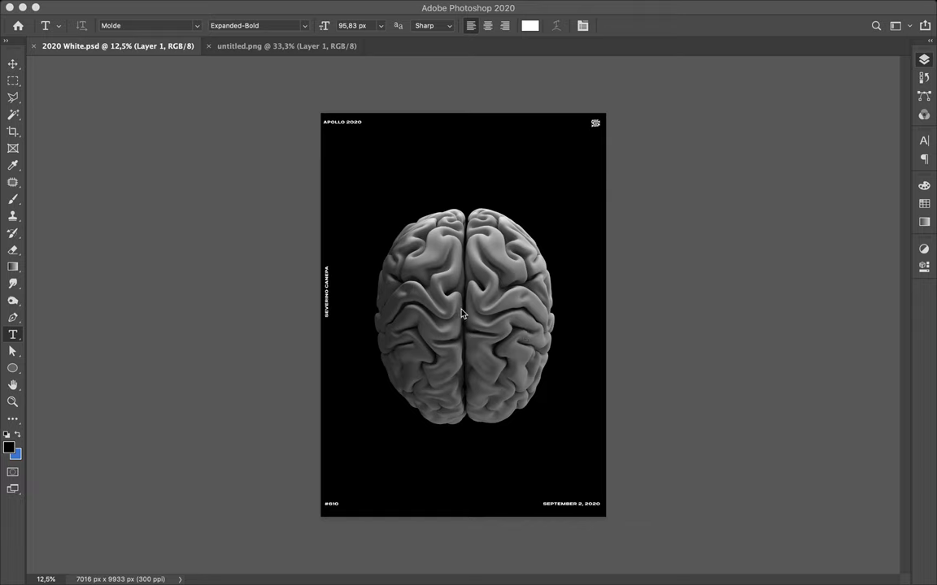
Step: Show the Layers panel, choose the Move tool and zoom into the brain
{"action": "key", "text": "F7"}
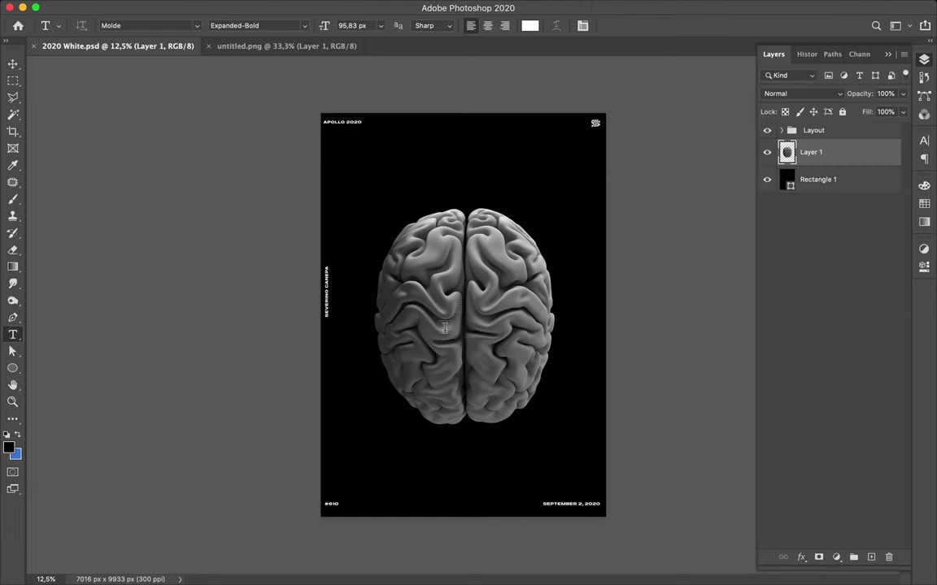
{"action": "key", "text": "v"}
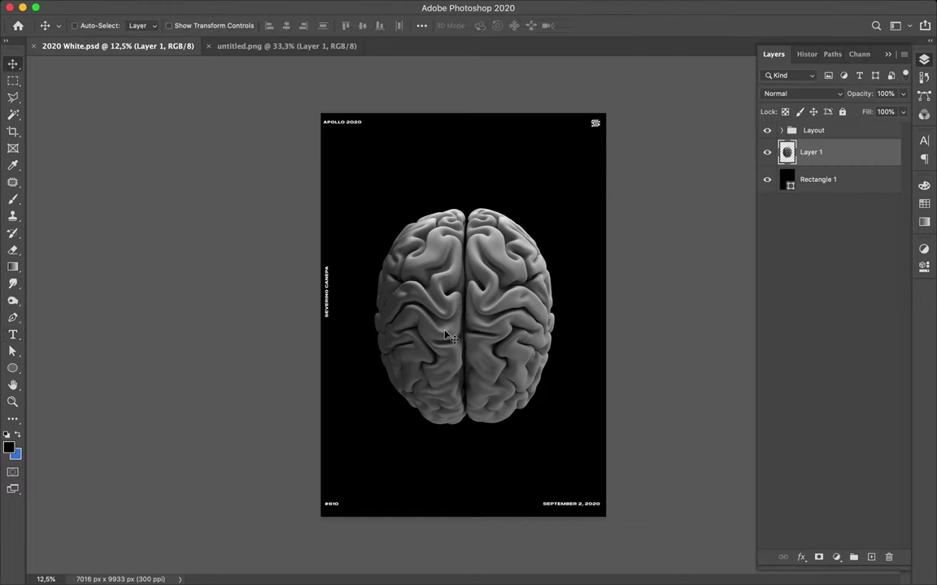
{"action": "scroll", "coordinate": [460, 327], "scroll_direction": "up", "scroll_amount": 3}
{"action": "scroll", "coordinate": [461, 328], "scroll_direction": "up", "scroll_amount": 1}
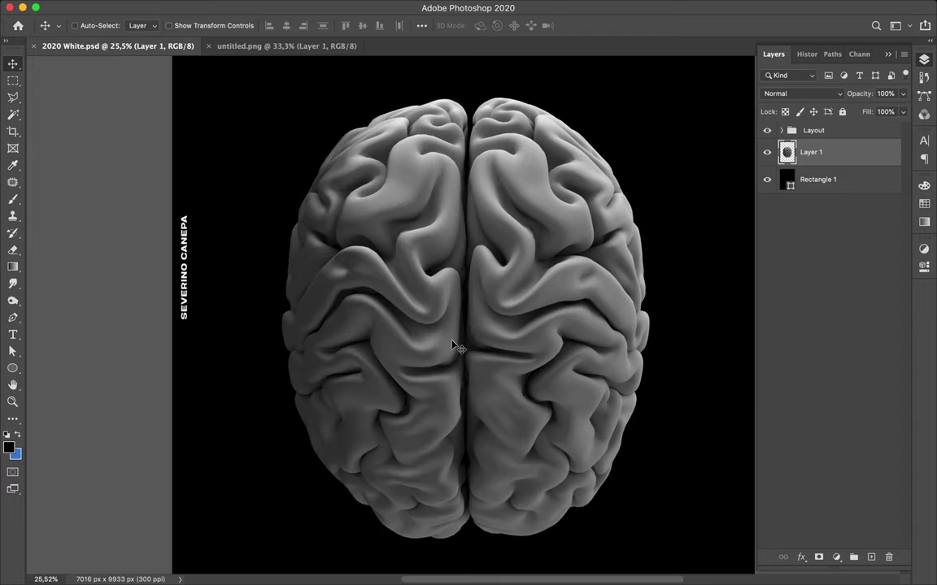
{"action": "scroll", "coordinate": [458, 335], "scroll_direction": "up", "scroll_amount": 1}
{"action": "scroll", "coordinate": [457, 346], "scroll_direction": "up", "scroll_amount": 3}
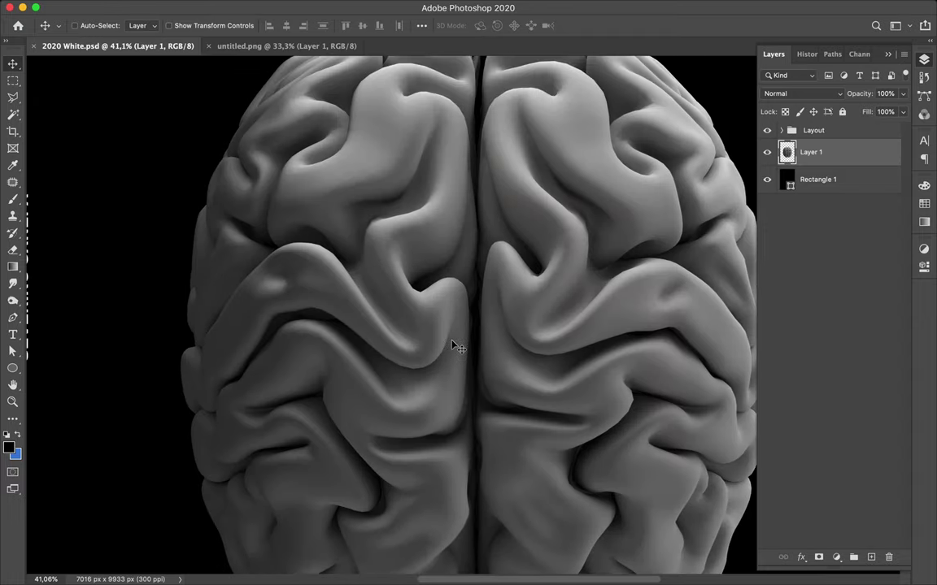
{"action": "key", "text": "p"}
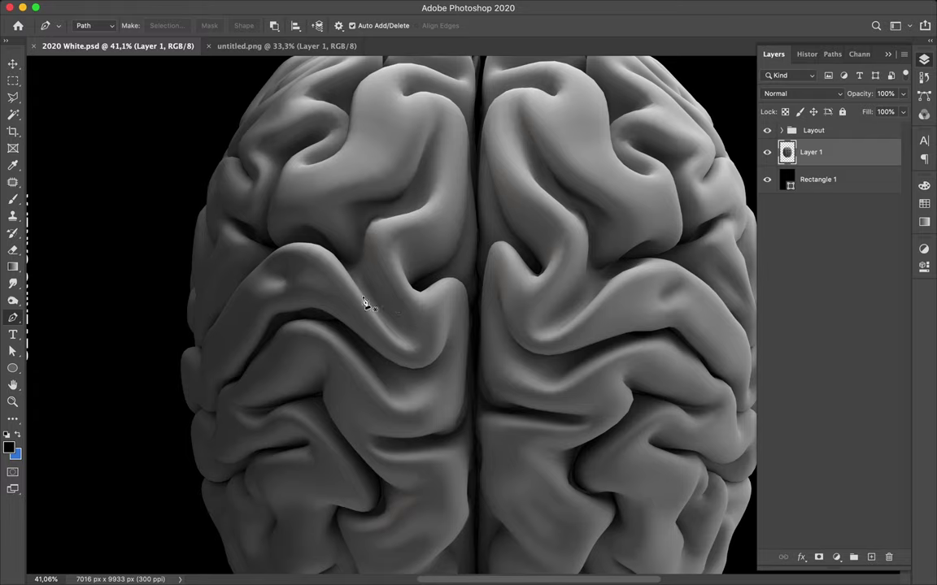
Step: Zoom in and place the first three anchors up the fold's edge
{"action": "scroll", "coordinate": [366, 303], "scroll_direction": "up", "scroll_amount": 2}
{"action": "scroll", "coordinate": [365, 303], "scroll_direction": "up", "scroll_amount": 1}
{"action": "scroll", "coordinate": [367, 306], "scroll_direction": "up", "scroll_amount": 1}
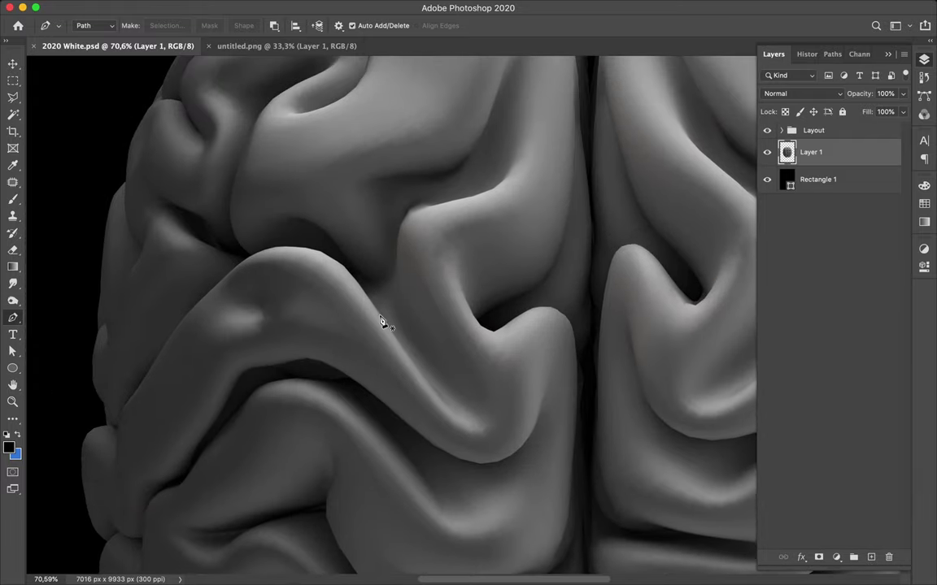
{"action": "scroll", "coordinate": [380, 319], "scroll_direction": "up", "scroll_amount": 1}
{"action": "scroll", "coordinate": [381, 319], "scroll_direction": "up", "scroll_amount": 1}
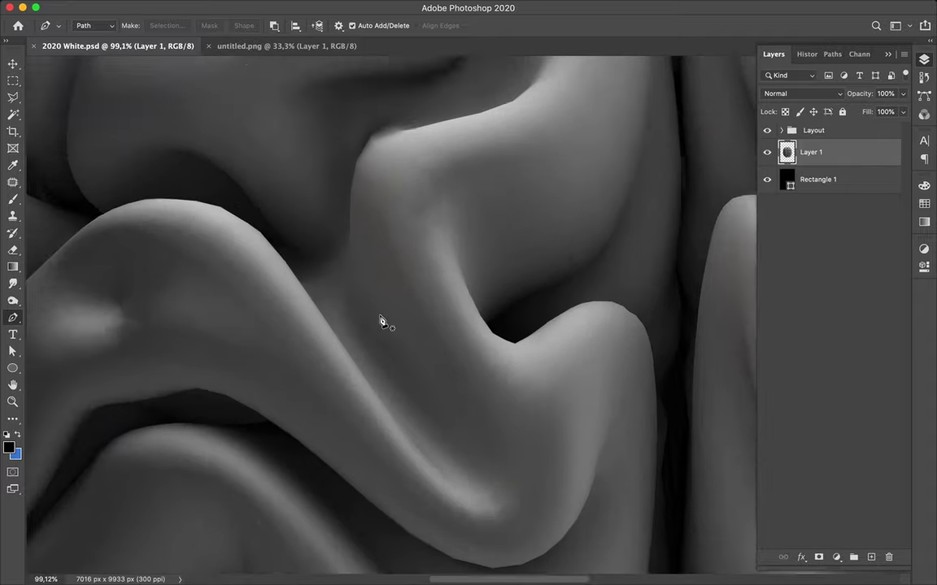
{"action": "scroll", "coordinate": [380, 319], "scroll_direction": "up", "scroll_amount": 1}
{"action": "scroll", "coordinate": [381, 319], "scroll_direction": "up", "scroll_amount": 2}
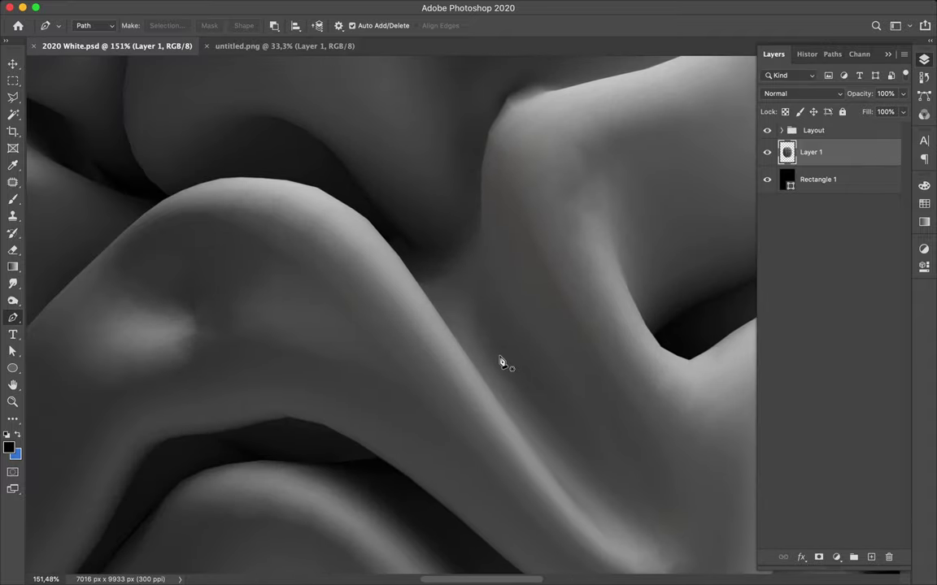
{"action": "left_click", "coordinate": [487, 386]}
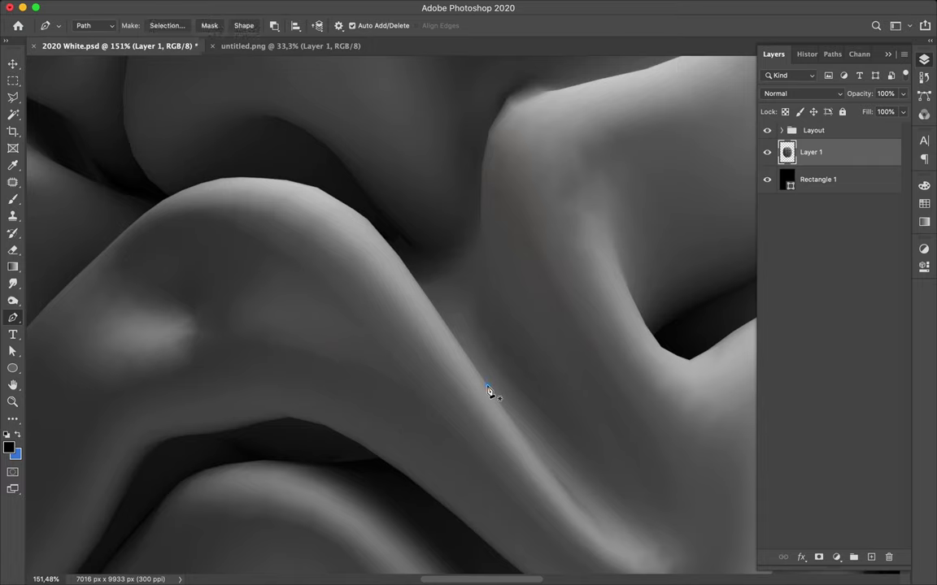
{"action": "left_click", "coordinate": [413, 277]}
{"action": "left_click", "coordinate": [368, 222]}
Step: Add curved anchors along the fold's top and its upper-left corner
{"action": "key", "text": "ctrl+plus"}
{"action": "scroll", "coordinate": [363, 222], "scroll_direction": "up", "scroll_amount": 1}
{"action": "scroll", "coordinate": [364, 222], "scroll_direction": "up", "scroll_amount": 2}
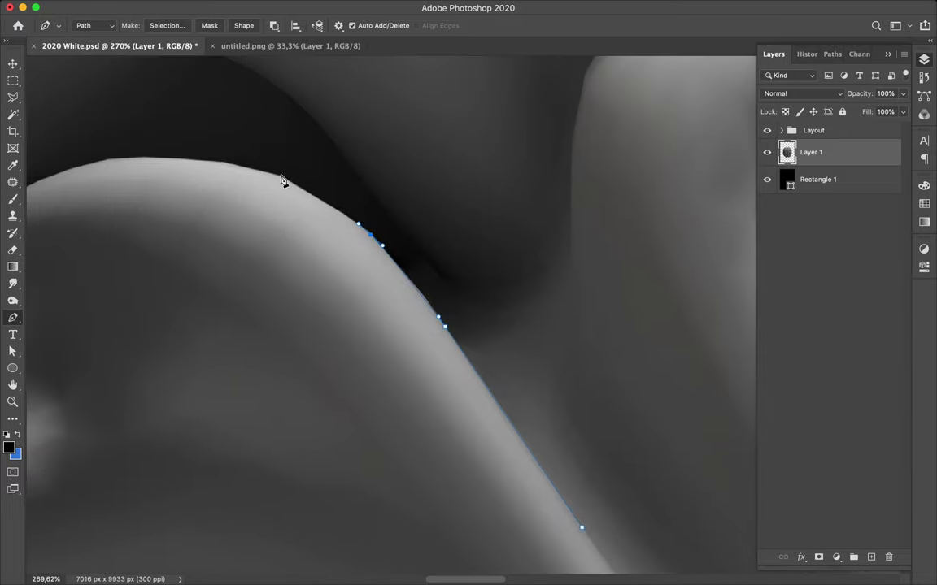
{"action": "left_click_drag", "start_coordinate": [279, 177], "coordinate": [256, 165]}
{"action": "left_click_drag", "start_coordinate": [107, 161], "coordinate": [77, 168]}
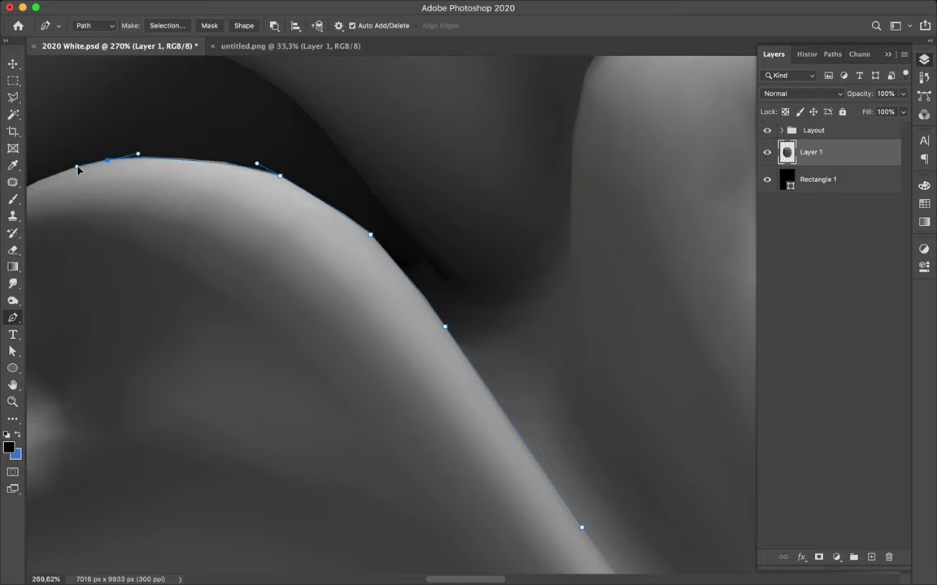
{"action": "scroll", "coordinate": [217, 160], "scroll_direction": "down", "scroll_amount": 2}
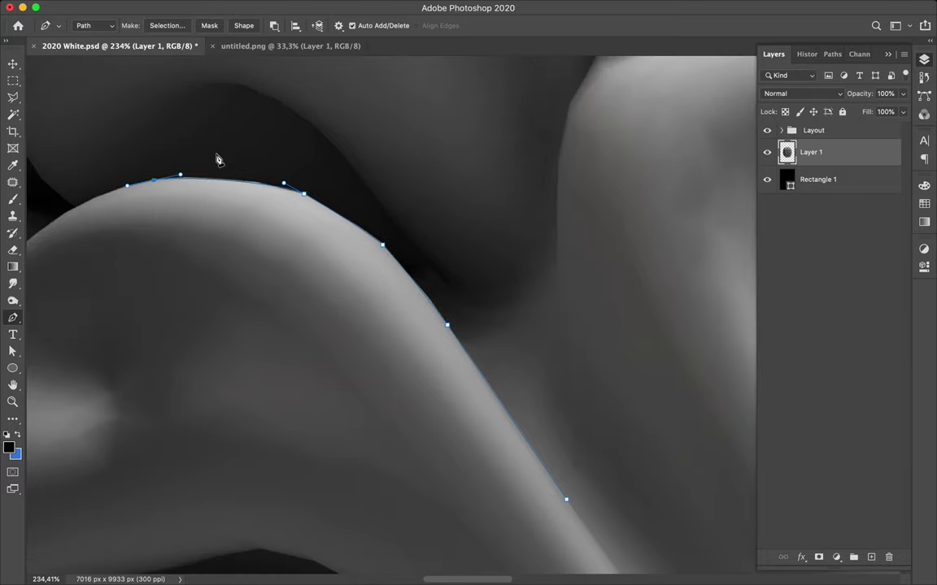
{"action": "scroll", "coordinate": [218, 160], "scroll_direction": "down", "scroll_amount": 1}
{"action": "scroll", "coordinate": [218, 160], "scroll_direction": "left", "scroll_amount": 5}
{"action": "scroll", "coordinate": [218, 160], "scroll_direction": "down", "scroll_amount": 2}
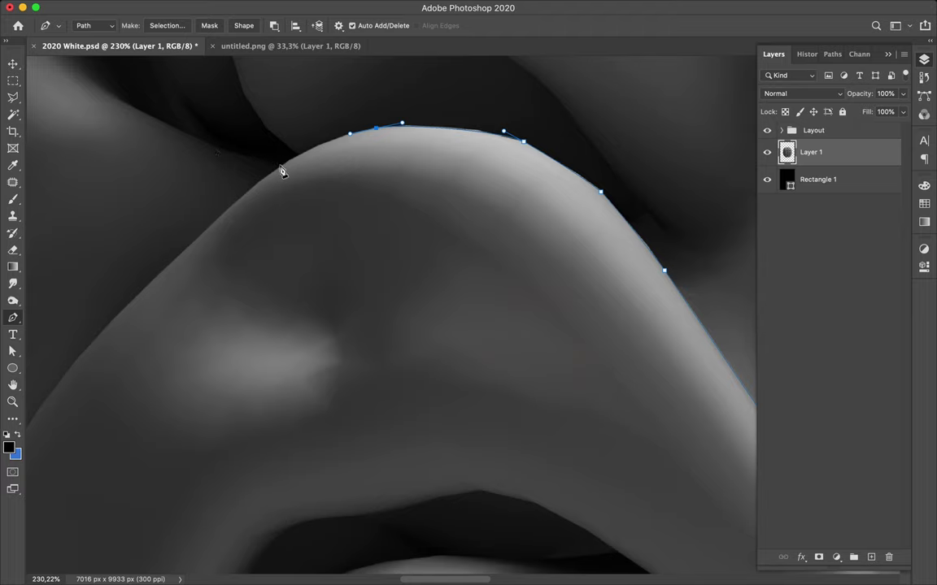
Step: Curve the path over the top, down the fold's left side and around its bottom
{"action": "left_click_drag", "start_coordinate": [288, 162], "coordinate": [264, 177]}
{"action": "left_click", "coordinate": [175, 327]}
{"action": "left_click", "coordinate": [202, 402]}
{"action": "left_click_drag", "start_coordinate": [203, 404], "coordinate": [224, 436]}
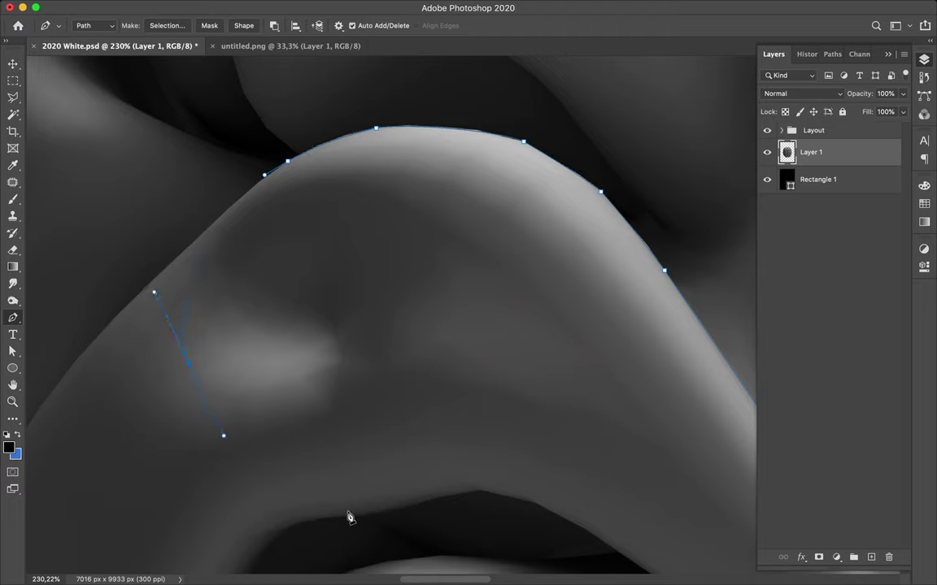
{"action": "left_click_drag", "start_coordinate": [362, 515], "coordinate": [438, 506]}
{"action": "scroll", "coordinate": [439, 505], "scroll_direction": "up", "scroll_amount": 5}
Step: Break the last anchor's handle and add curved anchors rightward along the dark groove
{"action": "scroll", "coordinate": [438, 507], "scroll_direction": "up", "scroll_amount": 3}
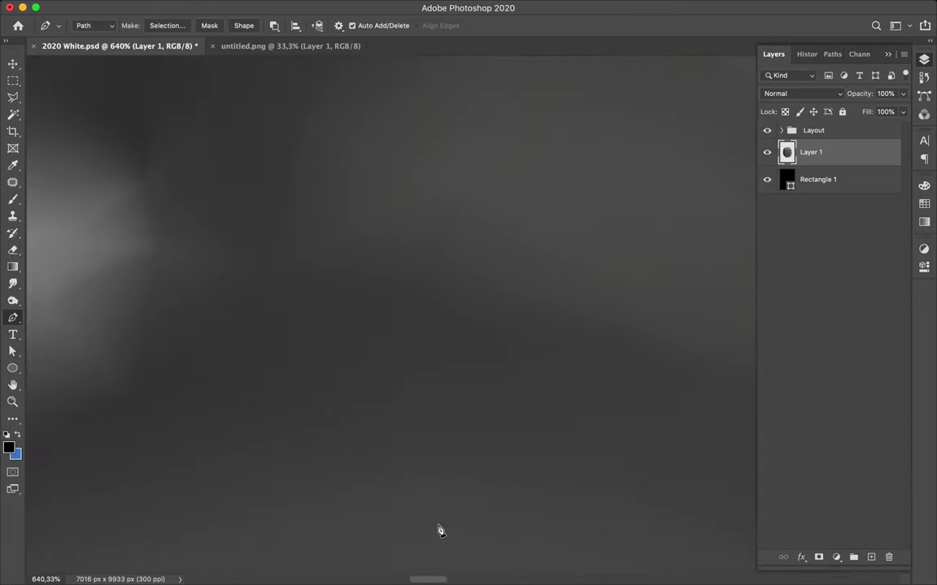
{"action": "scroll", "coordinate": [440, 529], "scroll_direction": "down", "scroll_amount": 2}
{"action": "scroll", "coordinate": [439, 529], "scroll_direction": "down", "scroll_amount": 2}
{"action": "scroll", "coordinate": [439, 531], "scroll_direction": "down", "scroll_amount": 5}
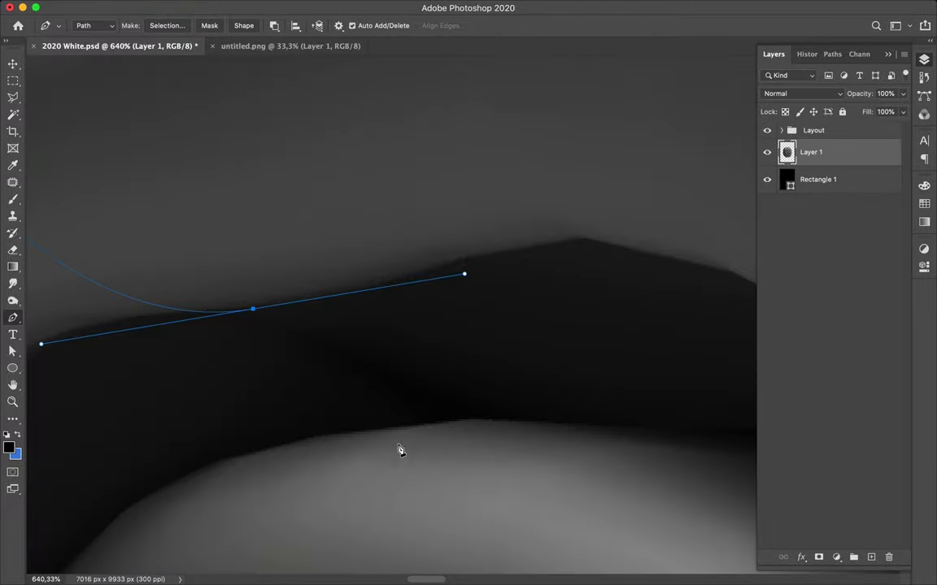
{"action": "left_click", "coordinate": [253, 311], "text": "alt"}
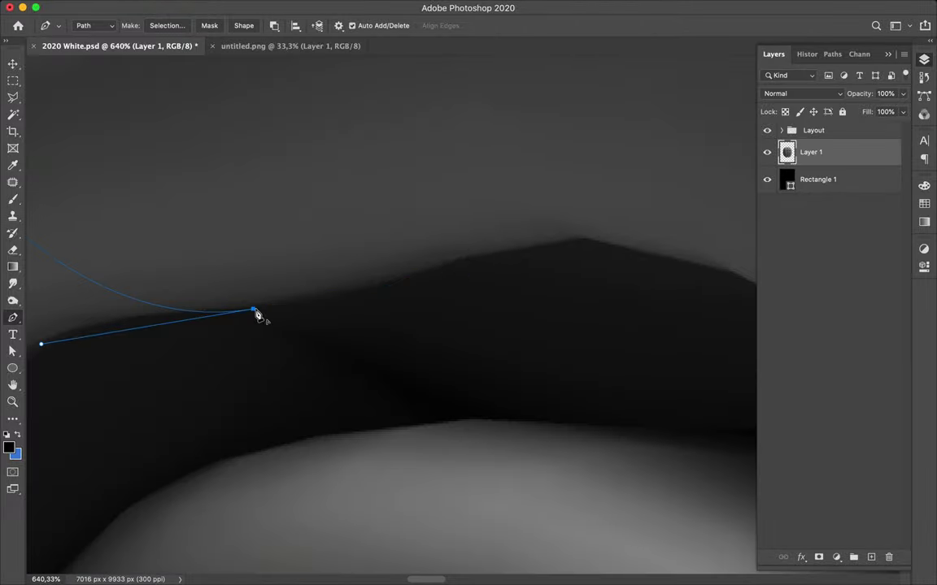
{"action": "left_click", "coordinate": [400, 276]}
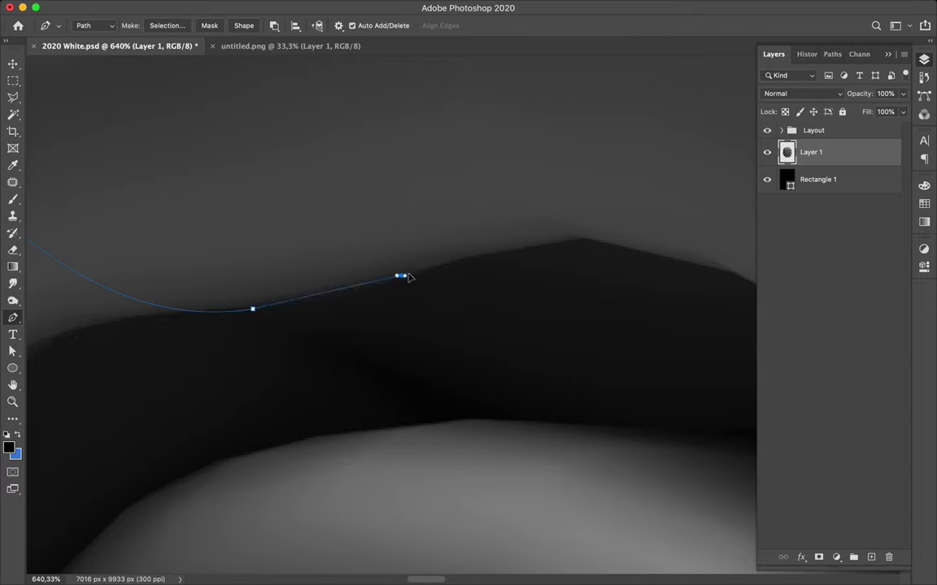
{"action": "left_click_drag", "start_coordinate": [407, 276], "coordinate": [420, 270]}
{"action": "left_click", "coordinate": [465, 259]}
{"action": "left_click_drag", "start_coordinate": [467, 259], "coordinate": [475, 257]}
{"action": "left_click", "coordinate": [583, 238]}
{"action": "left_click_drag", "start_coordinate": [587, 239], "coordinate": [587, 236]}
Step: Add curved anchors at the groove's peak and down the sloping edge, then fit the poster
{"action": "scroll", "coordinate": [589, 239], "scroll_direction": "right", "scroll_amount": 10}
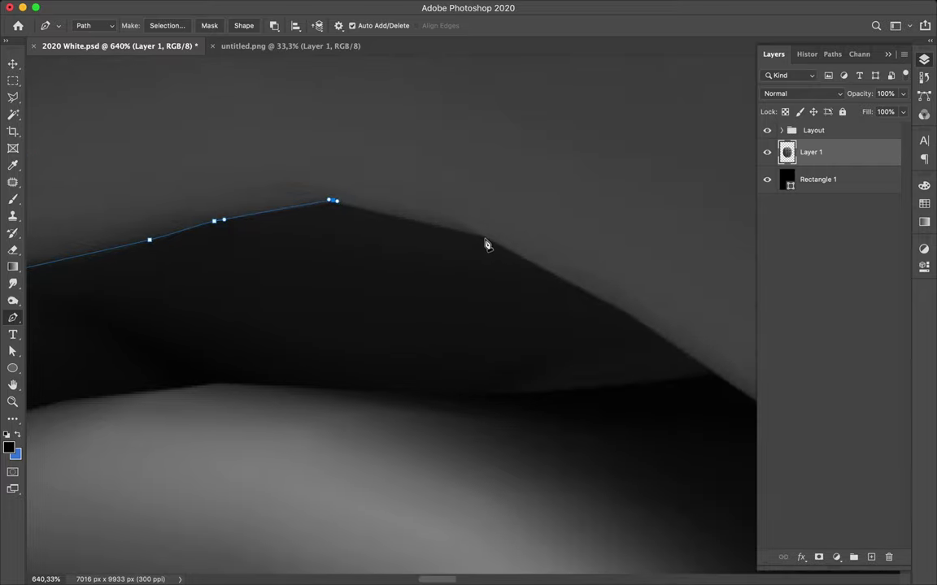
{"action": "left_click_drag", "start_coordinate": [483, 237], "coordinate": [490, 240]}
{"action": "scroll", "coordinate": [490, 241], "scroll_direction": "right", "scroll_amount": 10}
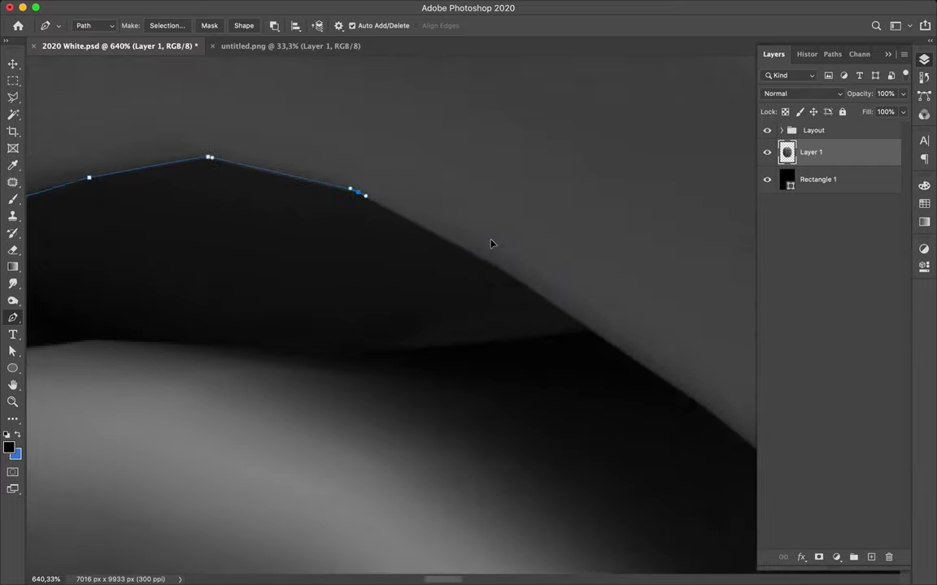
{"action": "scroll", "coordinate": [490, 240], "scroll_direction": "down", "scroll_amount": 5}
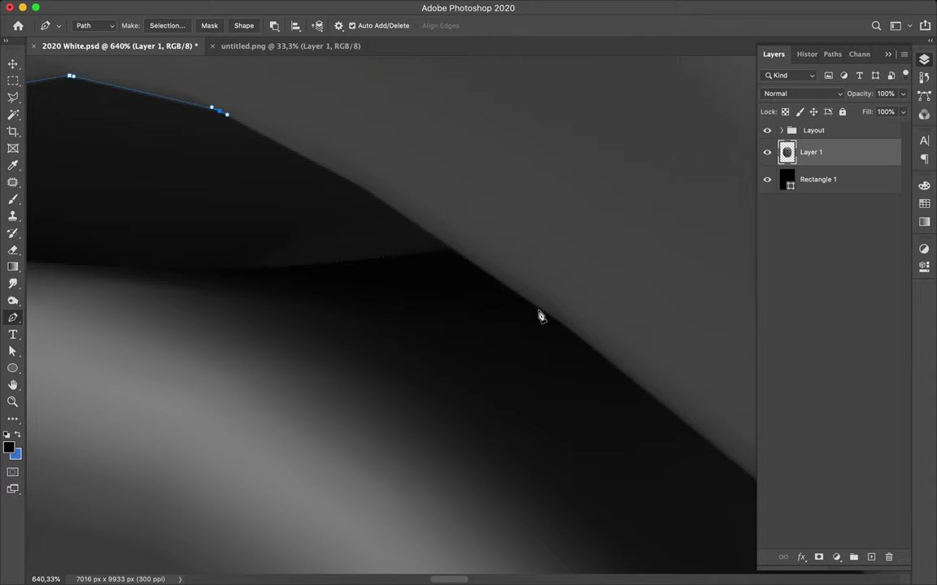
{"action": "mouse_move", "coordinate": [523, 296]}
{"action": "left_mouse_down"}
{"action": "mouse_move", "coordinate": [626, 373]}
{"action": "mouse_move", "coordinate": [680, 388]}
{"action": "mouse_move", "coordinate": [680, 426]}
{"action": "mouse_move", "coordinate": [674, 414]}
{"action": "left_mouse_up"}
{"action": "scroll", "coordinate": [673, 415], "scroll_direction": "down", "scroll_amount": 5}
{"action": "scroll", "coordinate": [674, 415], "scroll_direction": "right", "scroll_amount": 5}
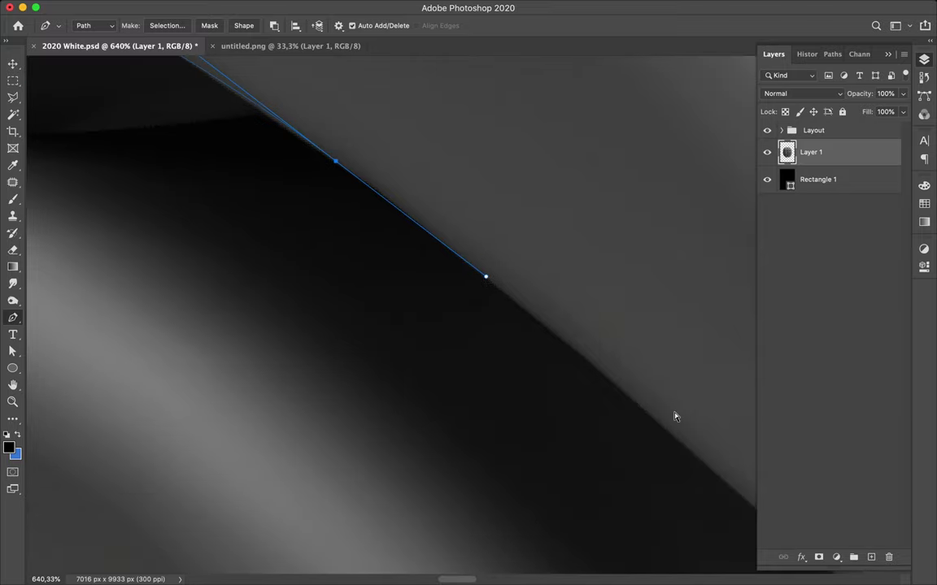
{"action": "key", "text": "ctrl+0"}
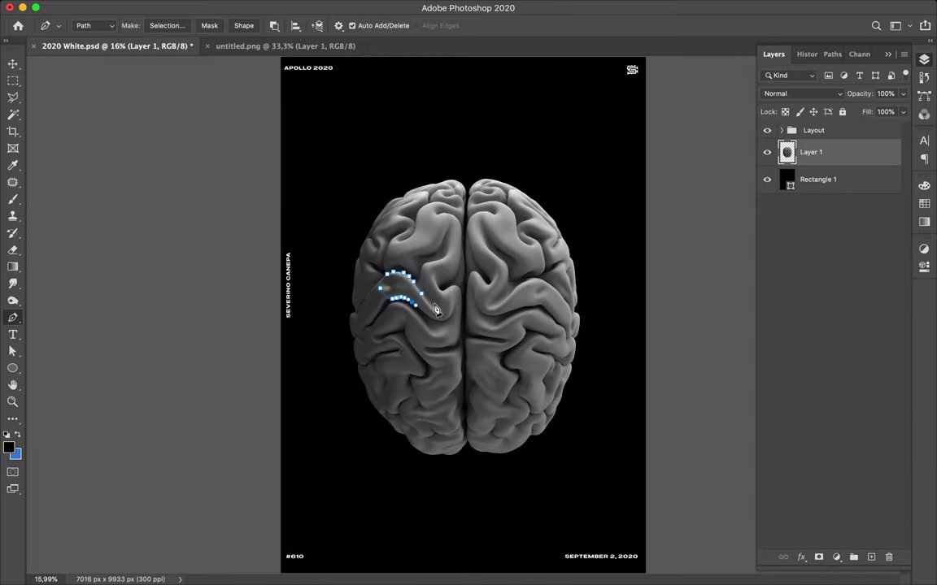
{"action": "scroll", "coordinate": [435, 309], "scroll_direction": "up", "scroll_amount": 2}
{"action": "scroll", "coordinate": [435, 309], "scroll_direction": "up", "scroll_amount": 5}
{"action": "scroll", "coordinate": [435, 309], "scroll_direction": "up", "scroll_amount": 1}
{"action": "scroll", "coordinate": [435, 309], "scroll_direction": "up", "scroll_amount": 3}
{"action": "scroll", "coordinate": [423, 302], "scroll_direction": "up", "scroll_amount": 1}
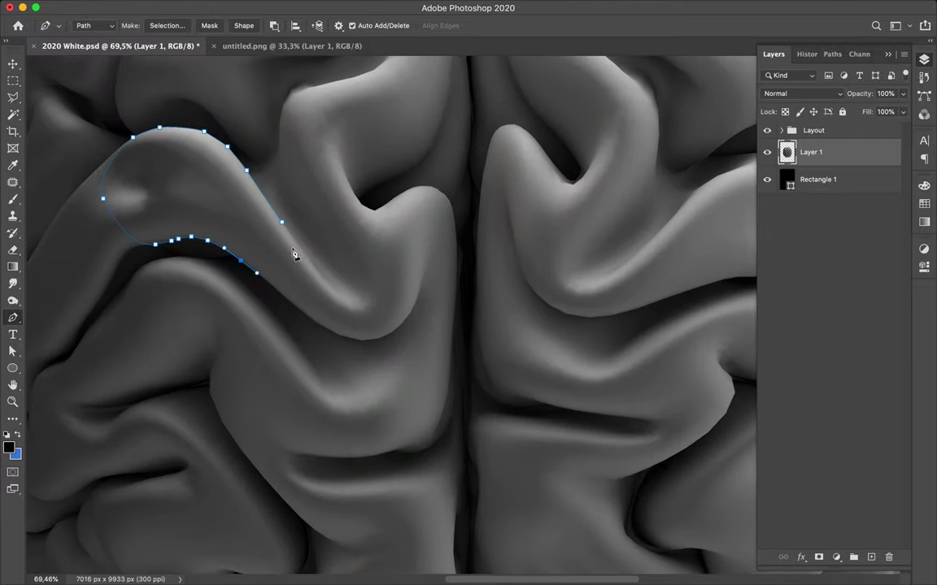
{"action": "left_click_drag", "start_coordinate": [298, 272], "coordinate": [292, 240]}
{"action": "key", "text": "ctrl+z"}
{"action": "scroll", "coordinate": [210, 138], "scroll_direction": "up", "scroll_amount": 5}
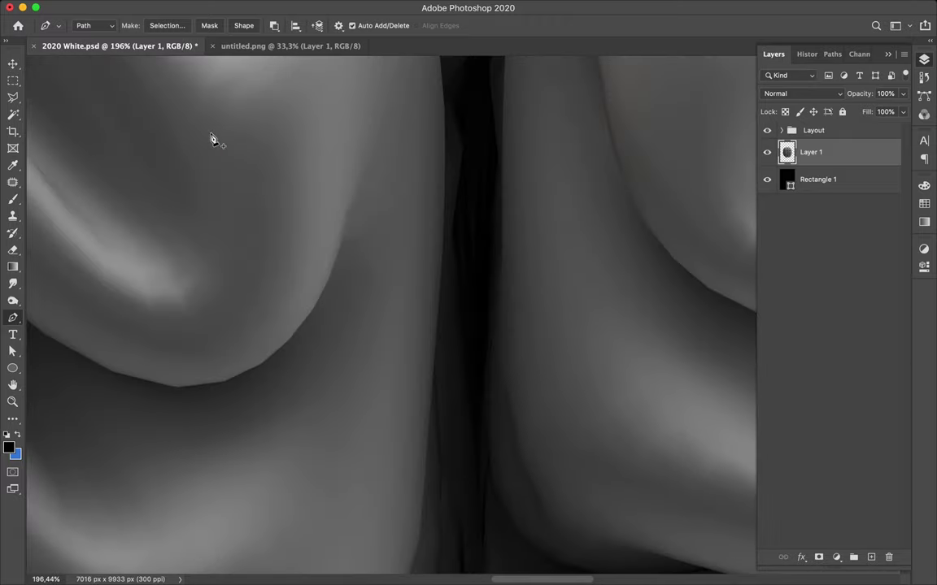
{"action": "scroll", "coordinate": [211, 138], "scroll_direction": "left", "scroll_amount": 5}
{"action": "scroll", "coordinate": [211, 139], "scroll_direction": "up", "scroll_amount": 5}
{"action": "scroll", "coordinate": [211, 139], "scroll_direction": "left", "scroll_amount": 3}
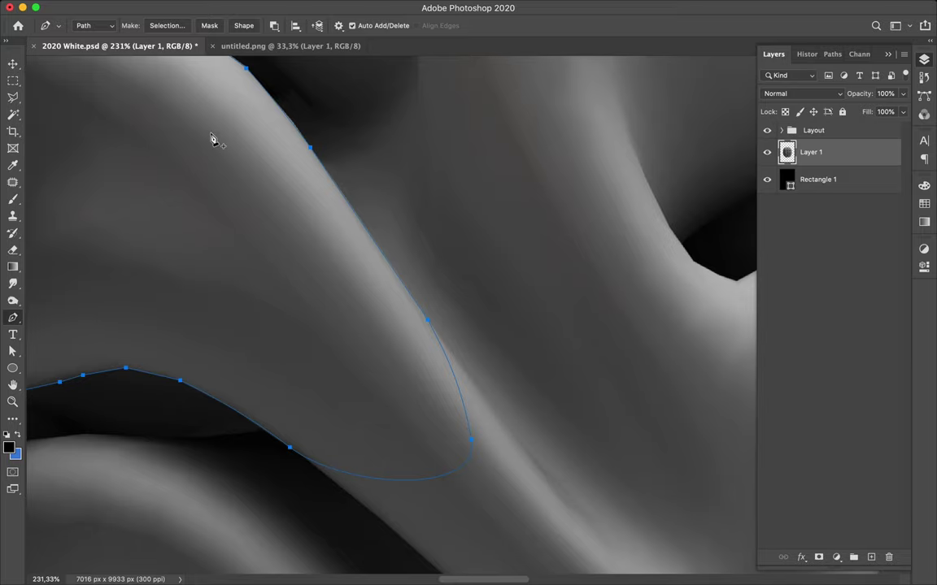
{"action": "scroll", "coordinate": [262, 120], "scroll_direction": "down", "scroll_amount": 3}
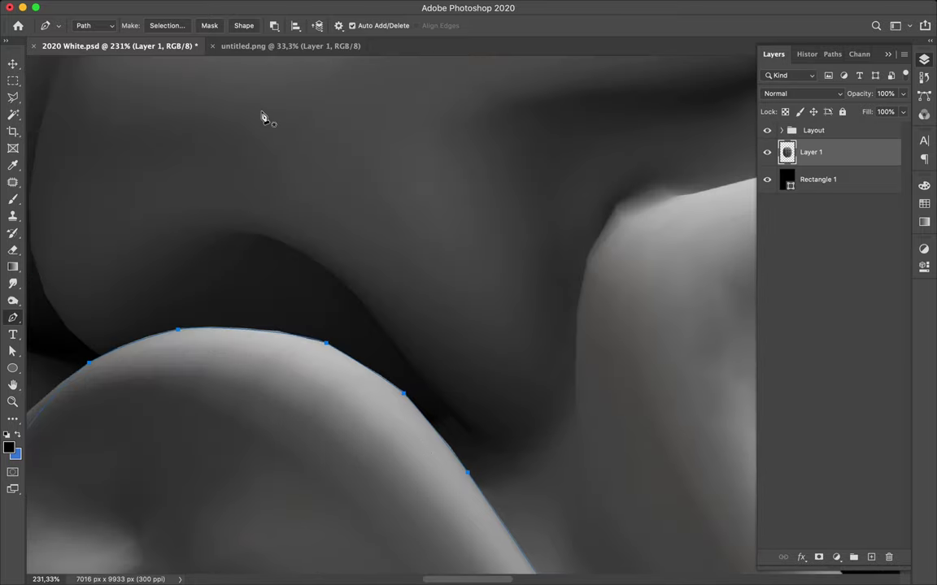
{"action": "scroll", "coordinate": [261, 119], "scroll_direction": "up", "scroll_amount": 1}
{"action": "scroll", "coordinate": [262, 119], "scroll_direction": "up", "scroll_amount": 1}
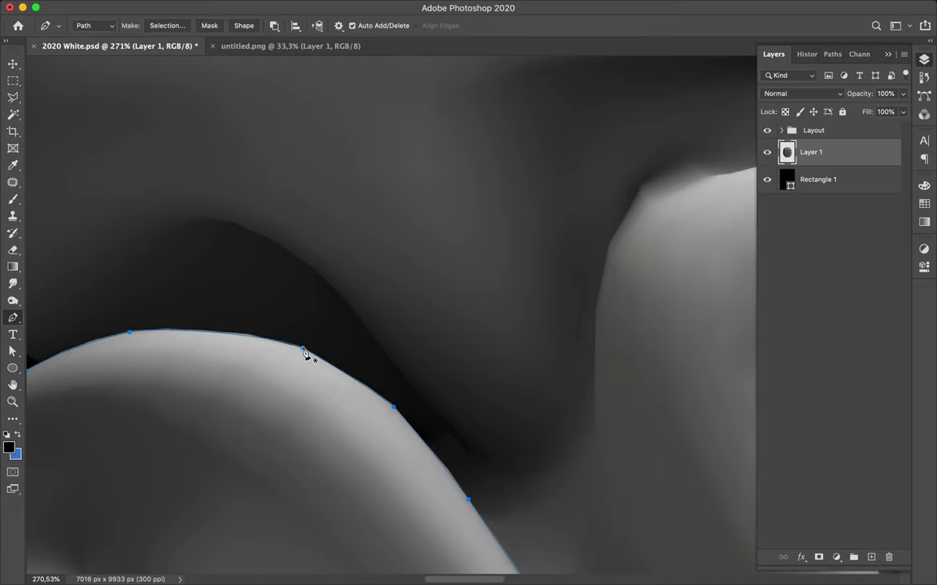
Step: Adjust the handles on the fold's top anchor so the curve hugs the edge
{"action": "key", "text": "a"}
{"action": "left_click", "coordinate": [302, 349]}
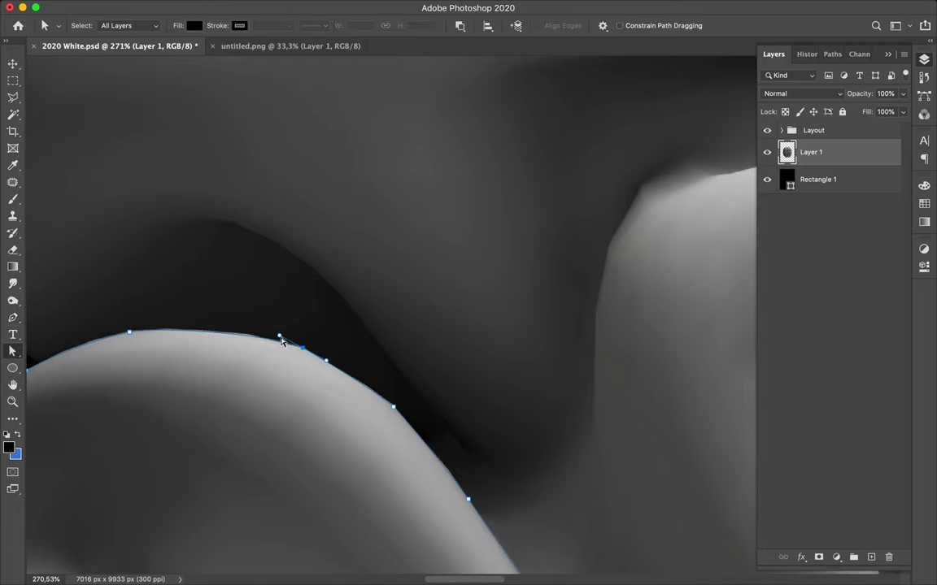
{"action": "left_click_drag", "start_coordinate": [280, 337], "coordinate": [271, 333]}
{"action": "left_click_drag", "start_coordinate": [270, 335], "coordinate": [258, 332]}
{"action": "left_click", "coordinate": [362, 377]}
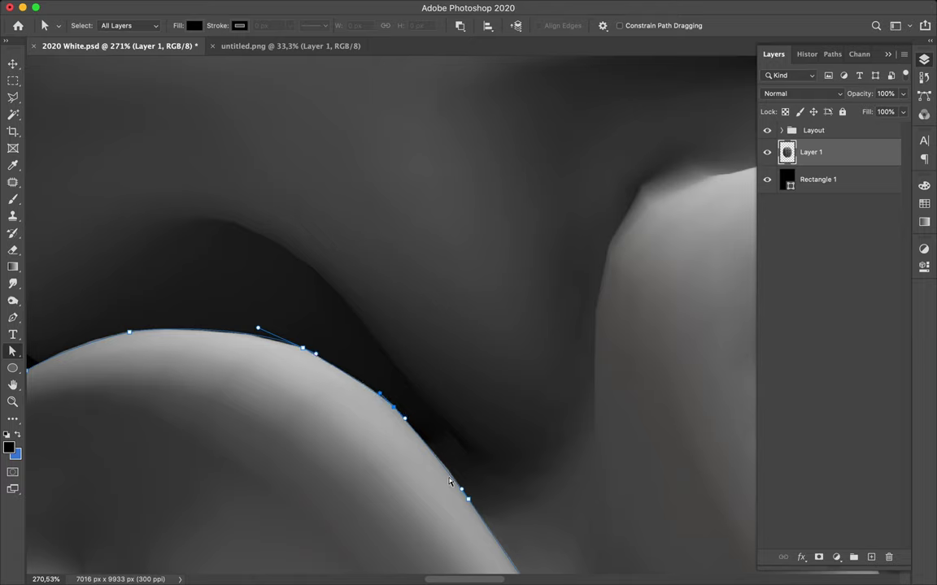
{"action": "left_click", "coordinate": [463, 491]}
{"action": "scroll", "coordinate": [456, 480], "scroll_direction": "down", "scroll_amount": 5}
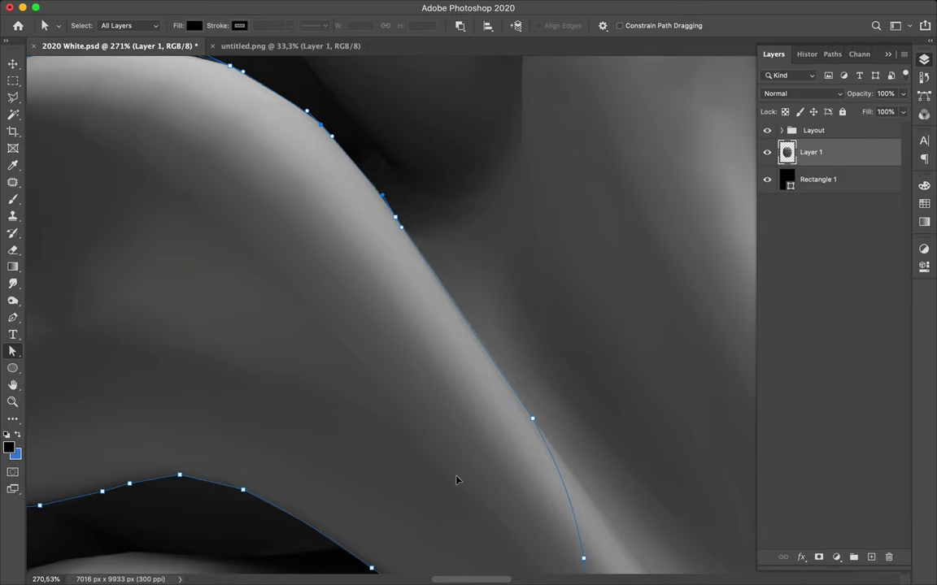
{"action": "scroll", "coordinate": [457, 479], "scroll_direction": "left", "scroll_amount": 5}
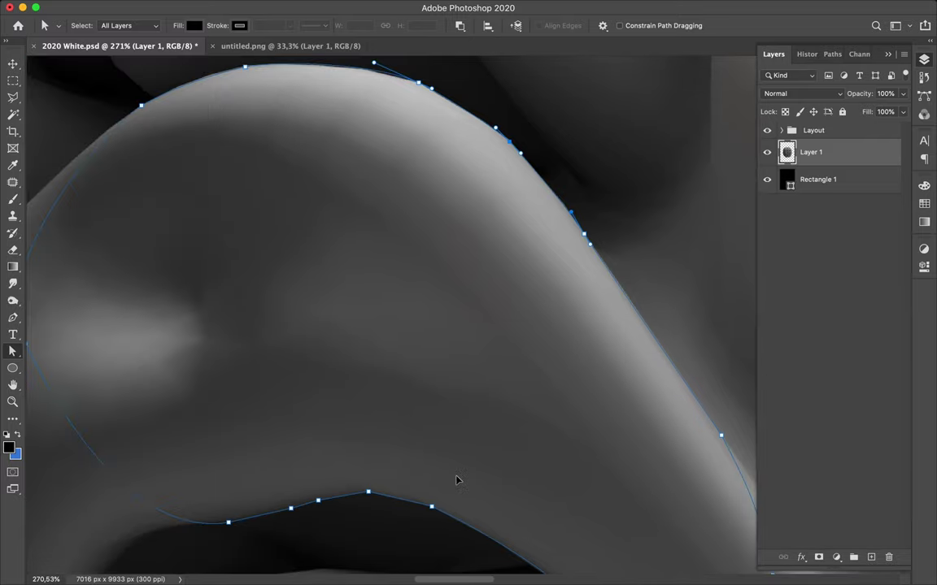
{"action": "scroll", "coordinate": [457, 479], "scroll_direction": "up", "scroll_amount": 6}
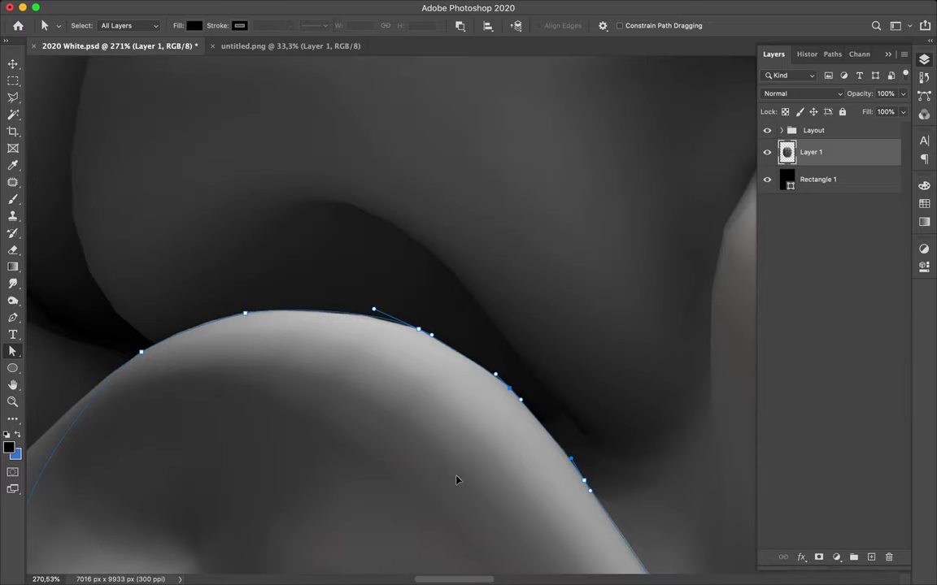
{"action": "scroll", "coordinate": [408, 382], "scroll_direction": "up", "scroll_amount": 2}
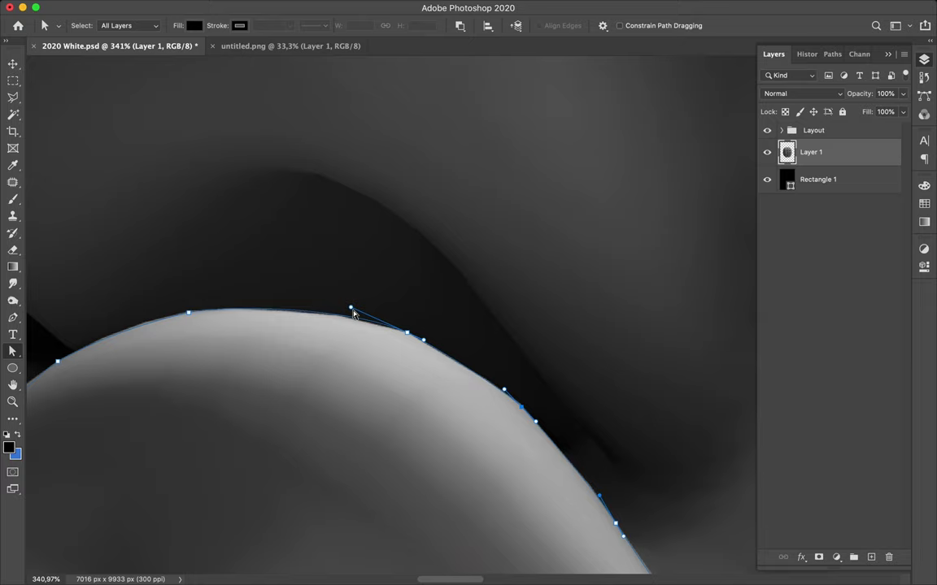
Step: Add an anchor on the arched top and reshape its handles to follow the fold edge
{"action": "key", "text": "p"}
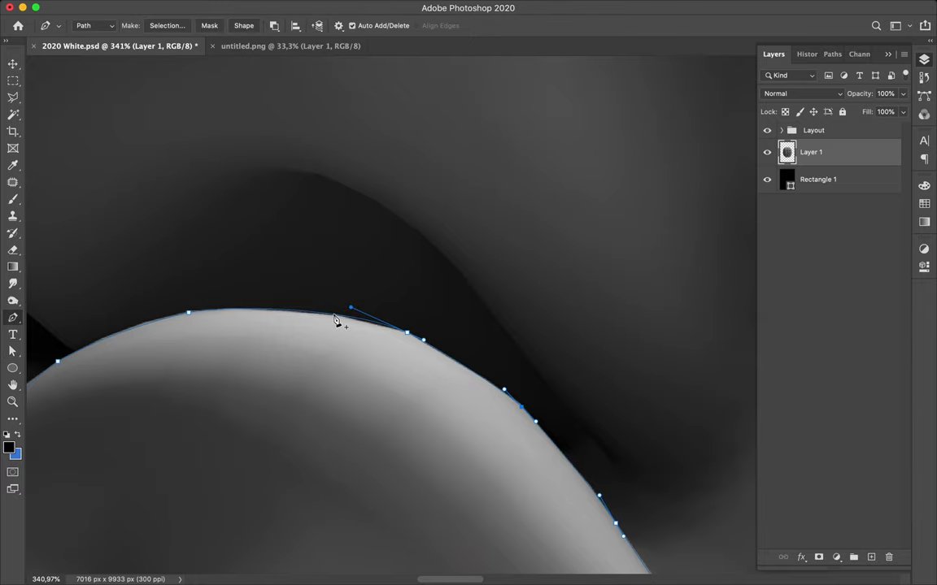
{"action": "left_click", "coordinate": [333, 315]}
{"action": "key", "text": "a"}
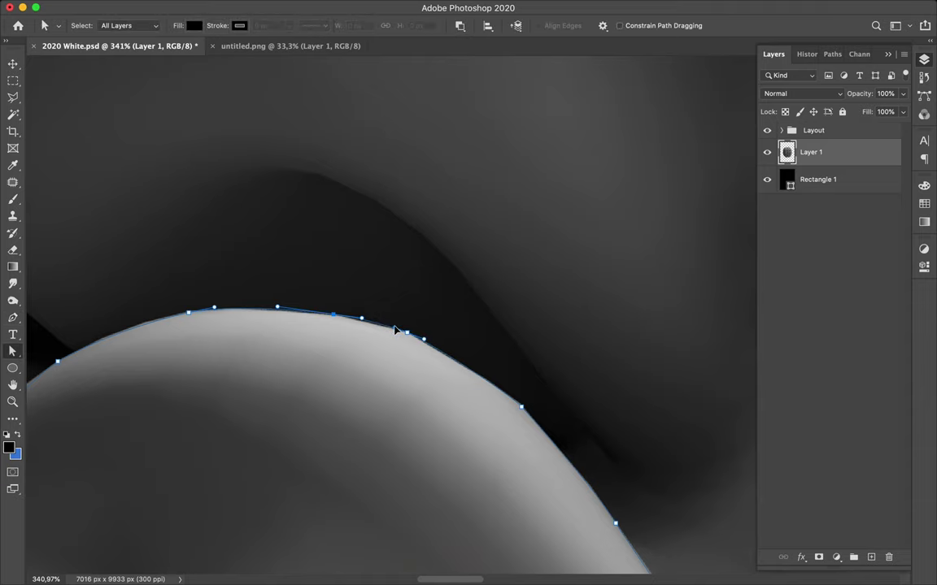
{"action": "left_click_drag", "start_coordinate": [395, 330], "coordinate": [374, 324]}
{"action": "left_click_drag", "start_coordinate": [344, 317], "coordinate": [339, 317]}
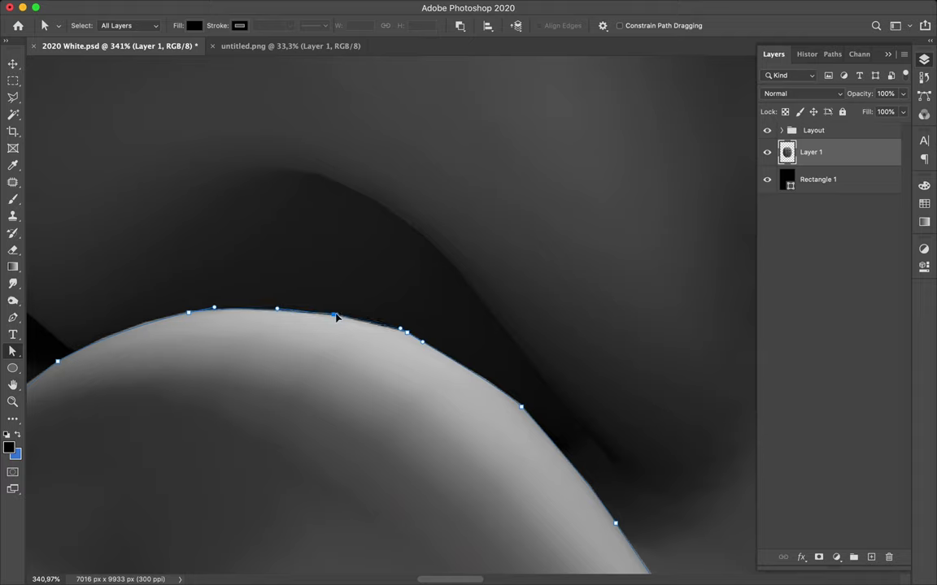
{"action": "left_click", "coordinate": [189, 315]}
{"action": "double_click", "coordinate": [150, 324]}
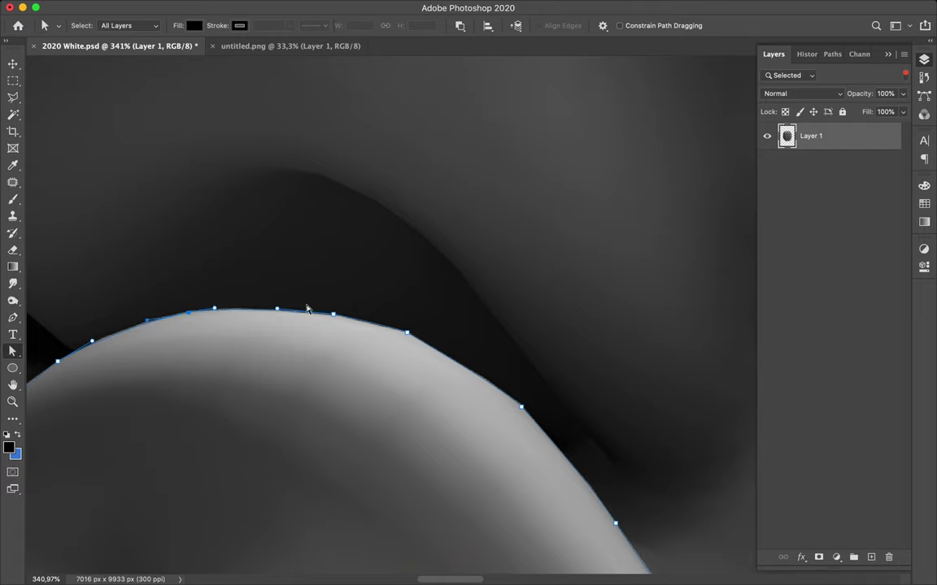
{"action": "key", "text": "super+0"}
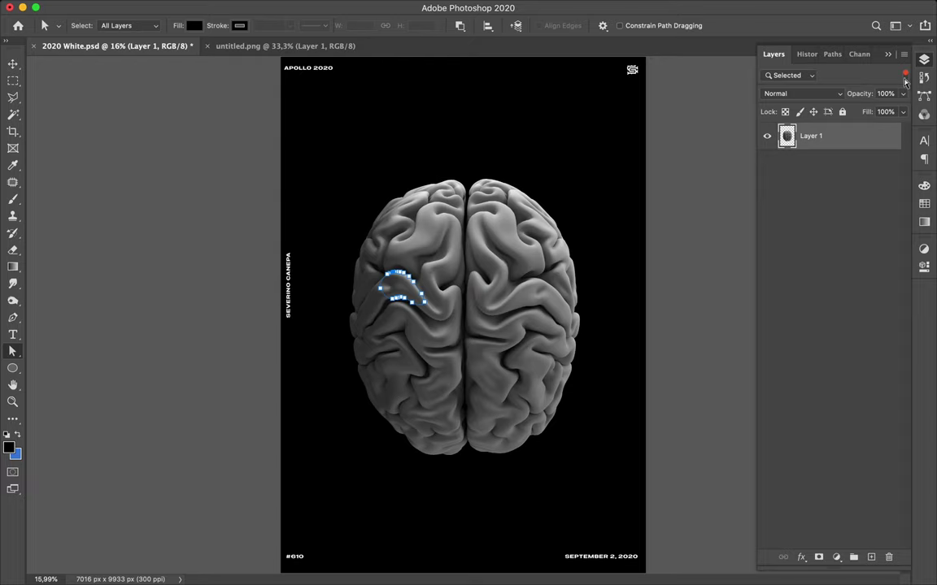
Step: Turn off the Selected filter so Layout, Layer 1 and Rectangle 1 all show
{"action": "left_click", "coordinate": [904, 78]}
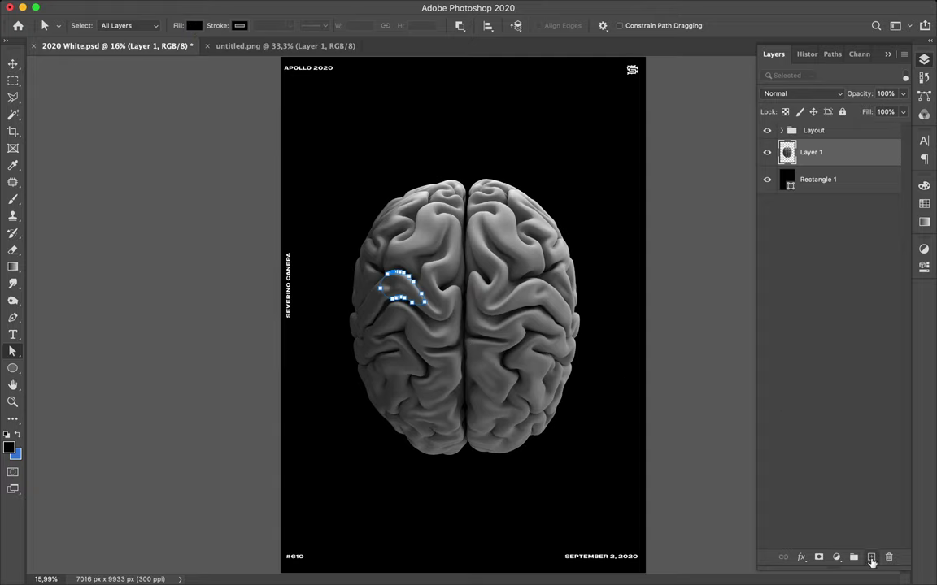
Step: Add Layer 2, convert the path to a 0.5 px feathered selection, and reactivate Layer 1
{"action": "left_click", "coordinate": [870, 557]}
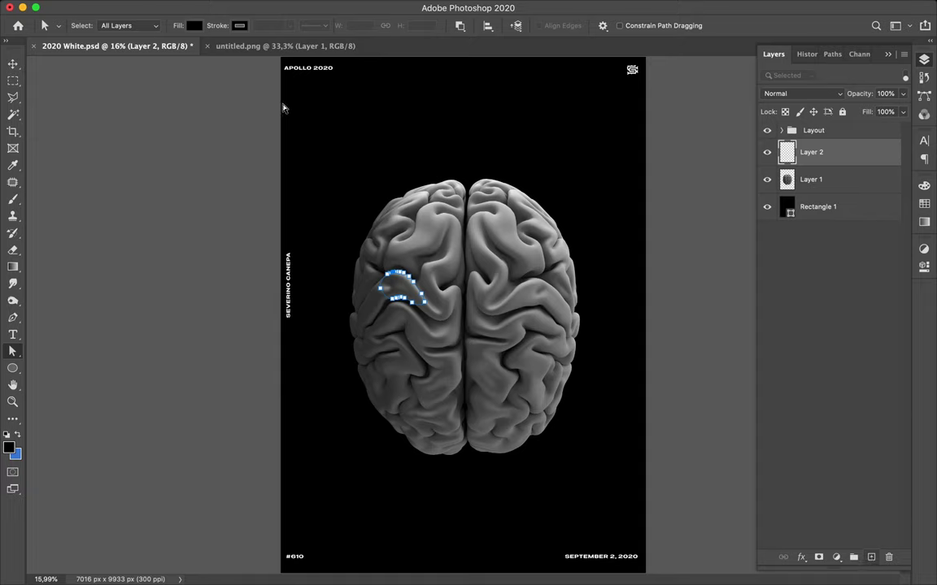
{"action": "key", "text": "p"}
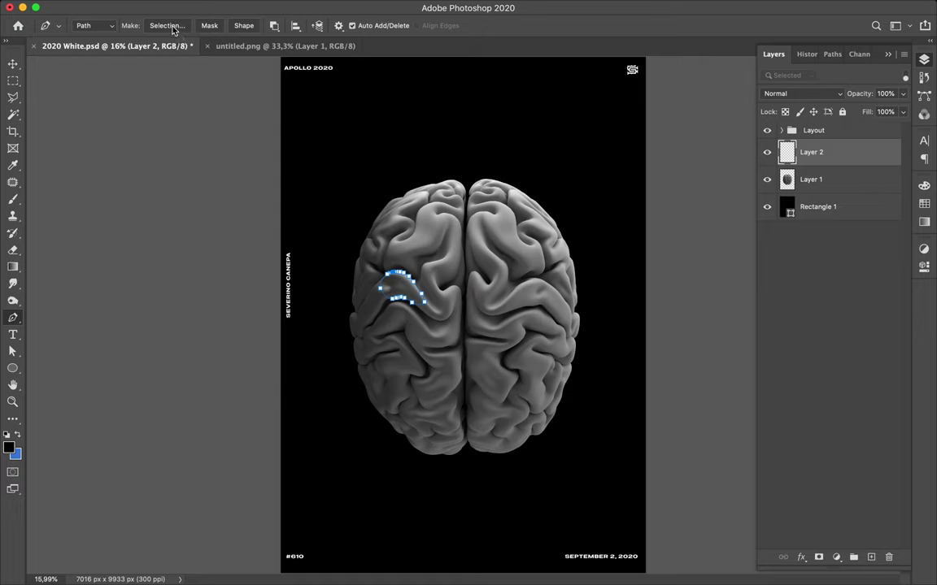
{"action": "left_click", "coordinate": [167, 26]}
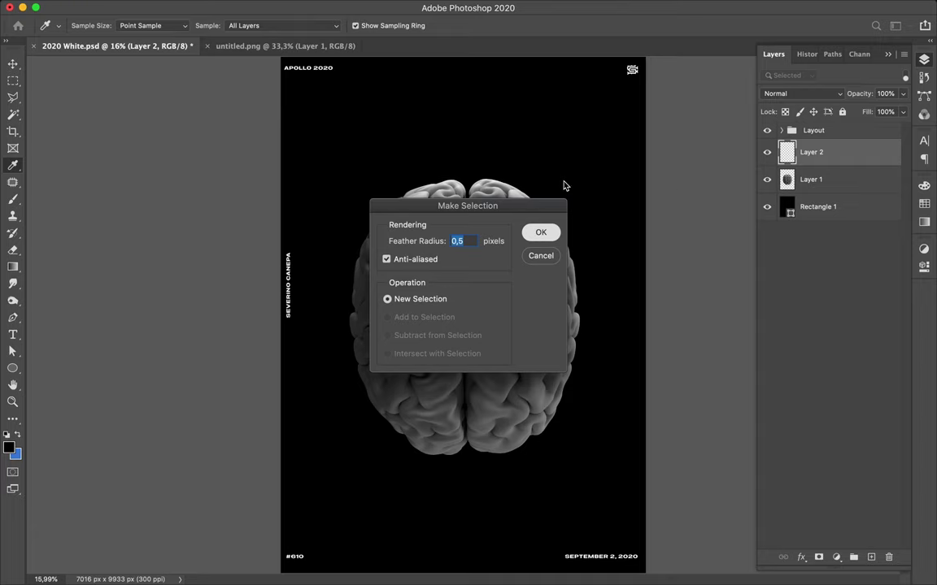
{"action": "key", "text": "Return"}
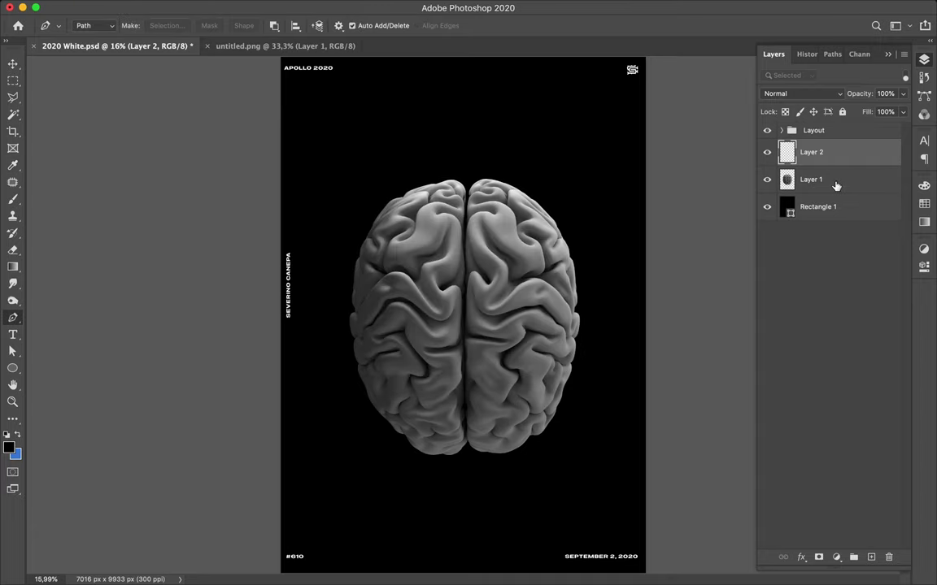
{"action": "left_click", "coordinate": [836, 187]}
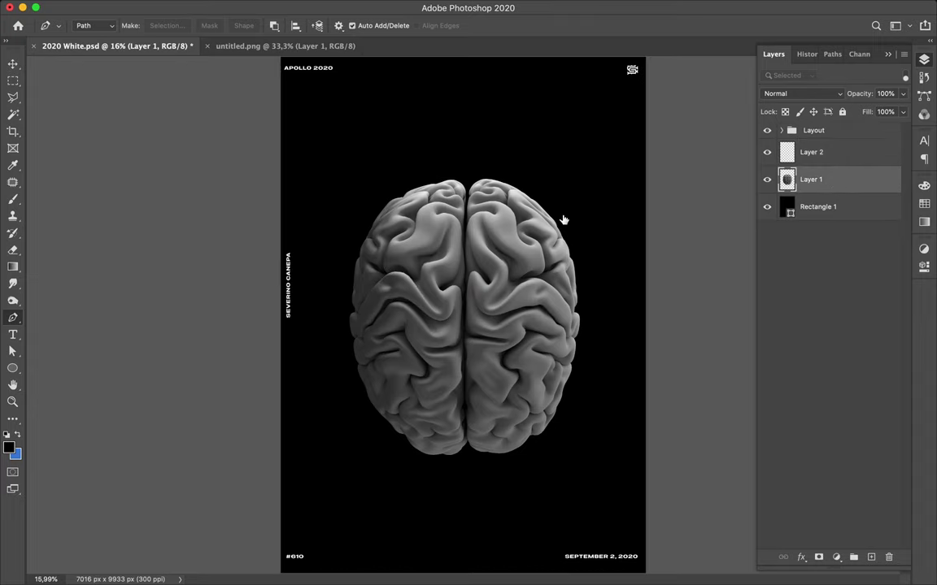
{"action": "double_click", "coordinate": [443, 293]}
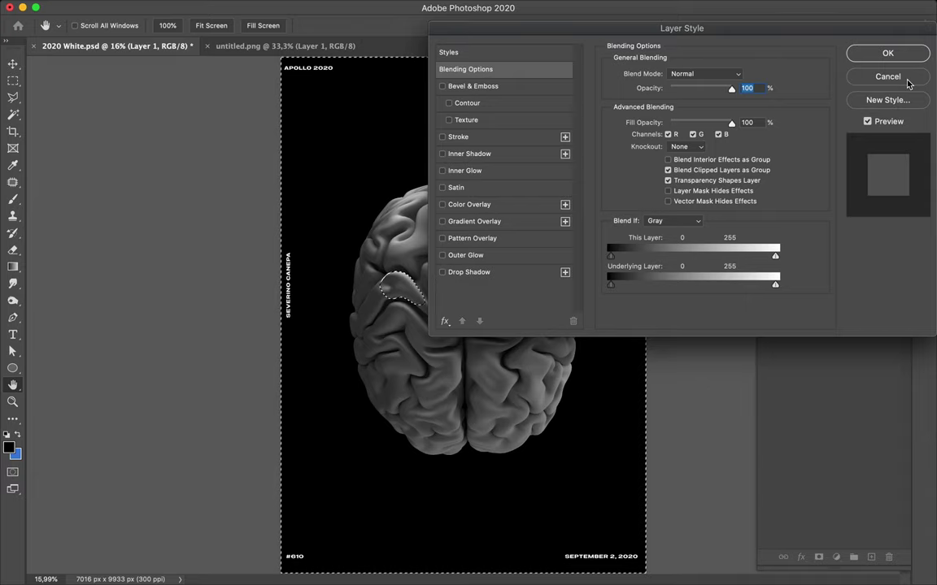
{"action": "left_click_drag", "start_coordinate": [813, 32], "coordinate": [739, 30]}
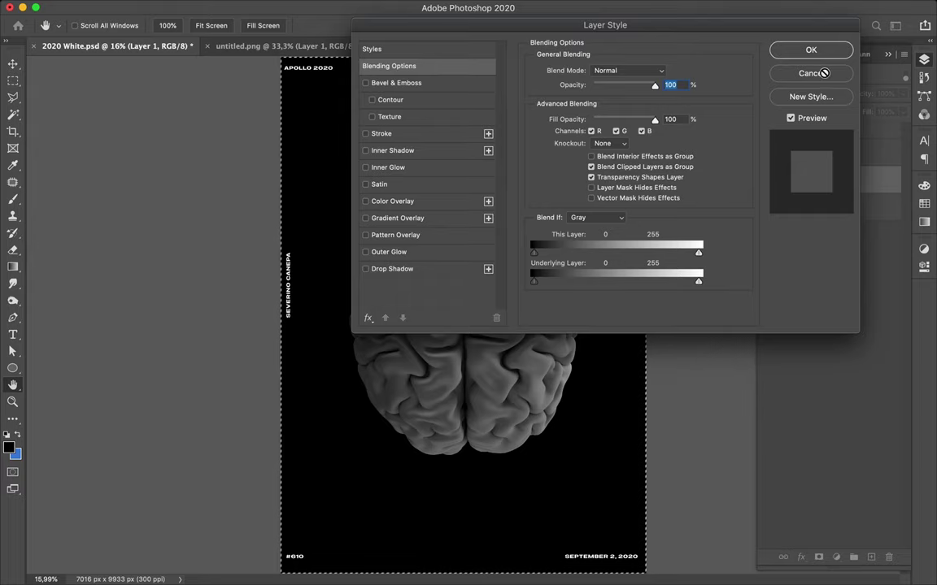
{"action": "mouse_move", "coordinate": [687, 23]}
{"action": "left_mouse_down"}
{"action": "mouse_move", "coordinate": [843, 163]}
{"action": "mouse_move", "coordinate": [672, 49]}
{"action": "left_mouse_up"}
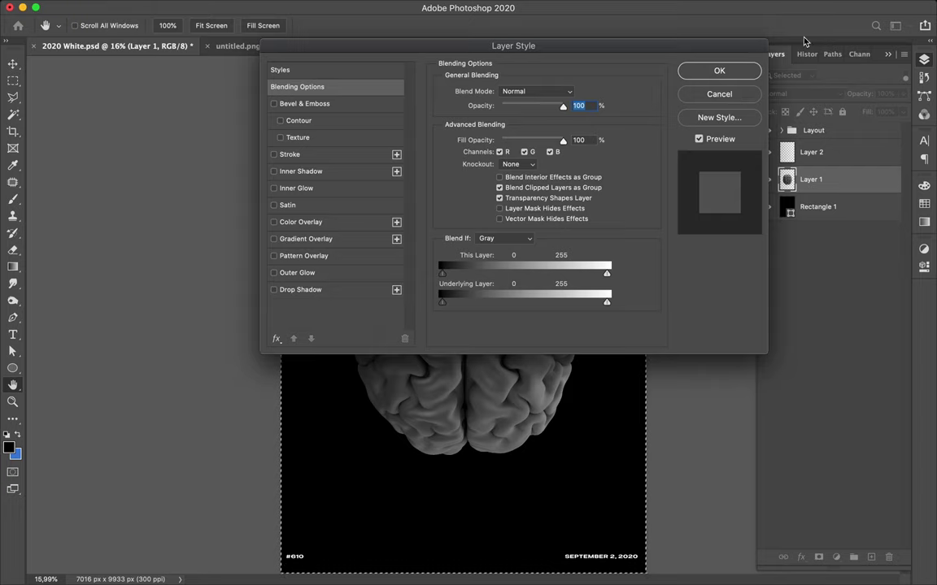
{"action": "left_click", "coordinate": [718, 94]}
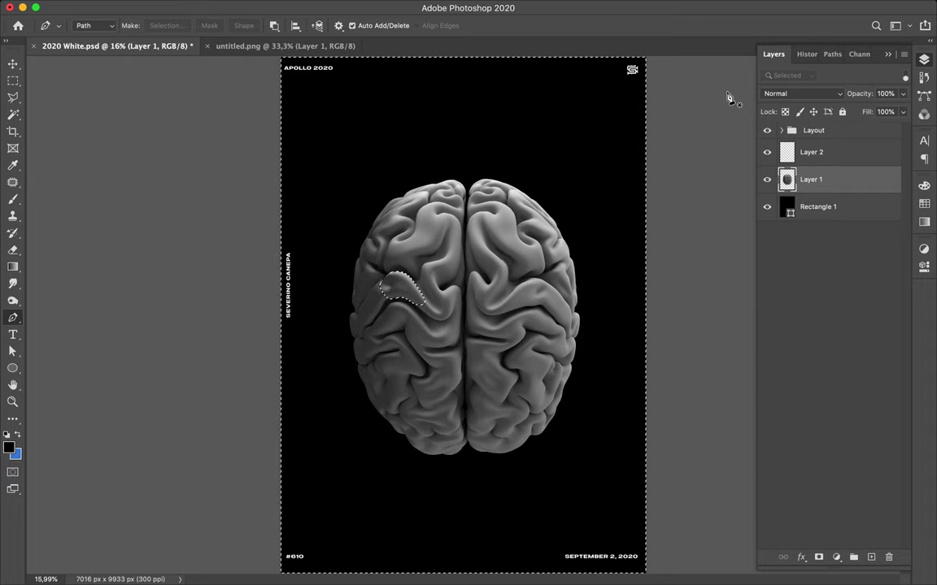
Step: Restore the previous selection and invert it back to the fold shape
{"action": "key", "text": "ctrl+d"}
{"action": "key", "text": "alt+bracketright"}
{"action": "key", "text": "ctrl+shift+d"}
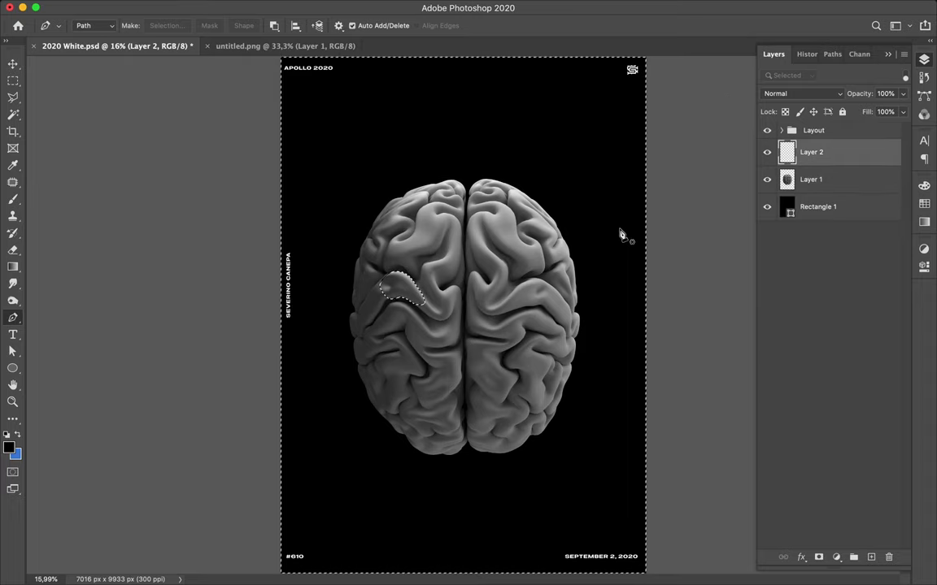
{"action": "key", "text": "v"}
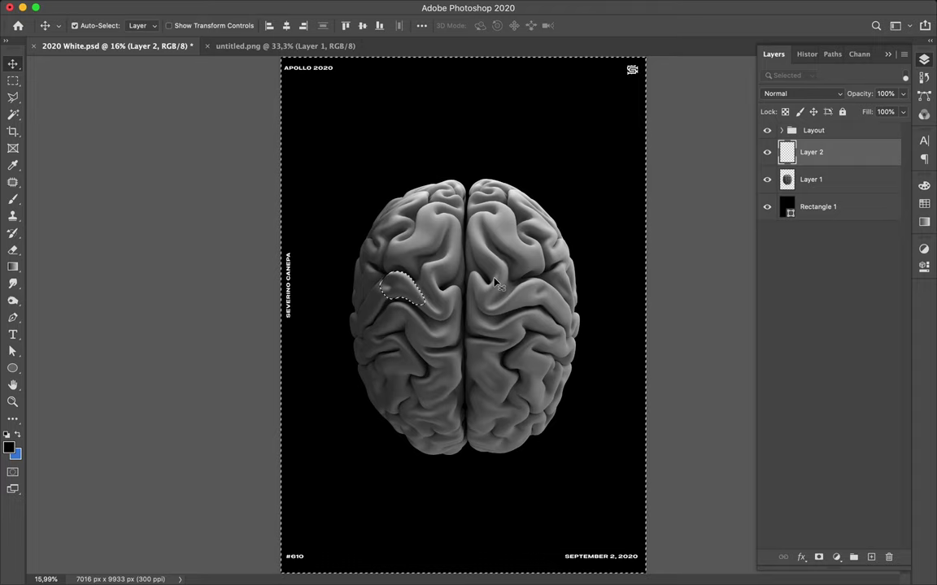
{"action": "key", "text": "ctrl+shift+i"}
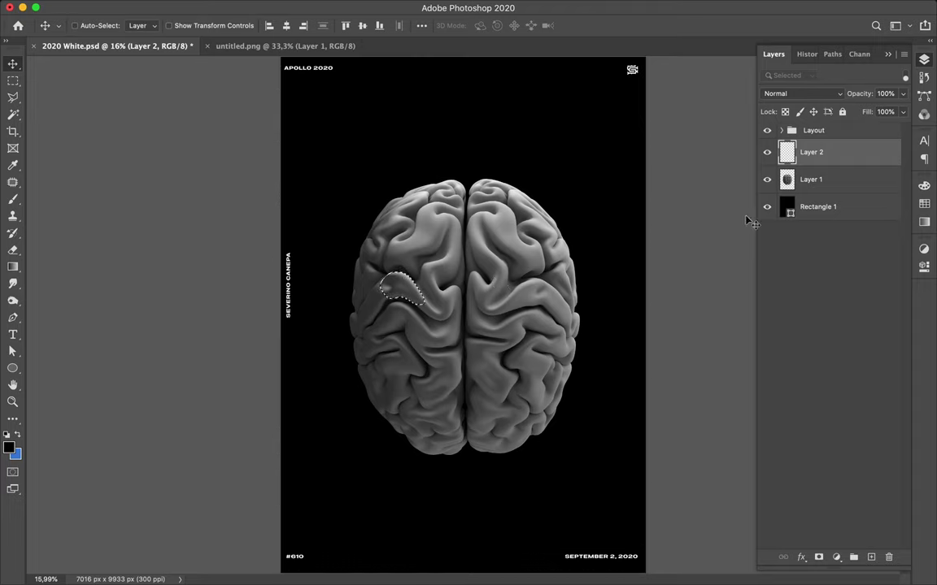
Step: Rename Layer 1 to 'Brain', add Layer 3, reload the fold selection and activate Layer 2
{"action": "left_click", "coordinate": [841, 181]}
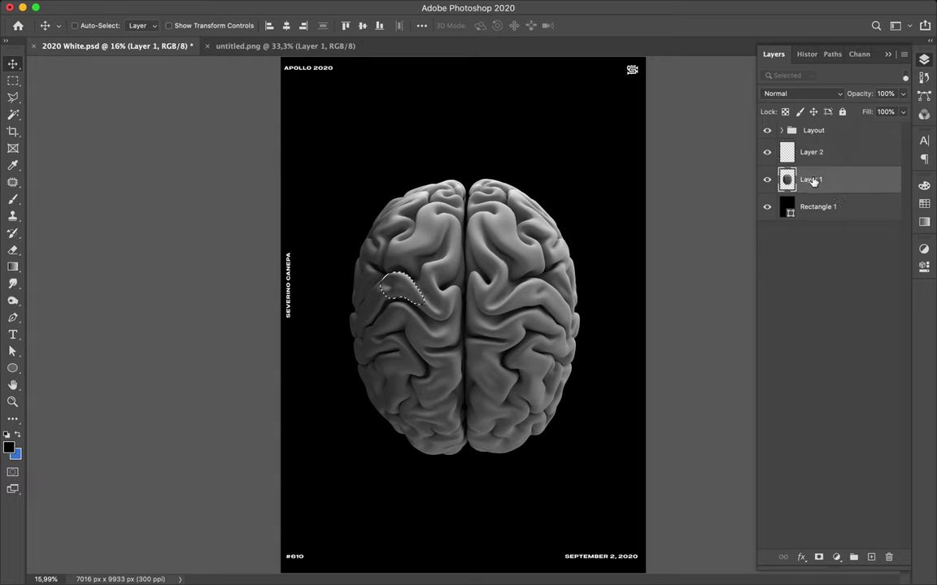
{"action": "double_click", "coordinate": [812, 179]}
{"action": "type", "text": "Brain"}
{"action": "key", "text": "Return"}
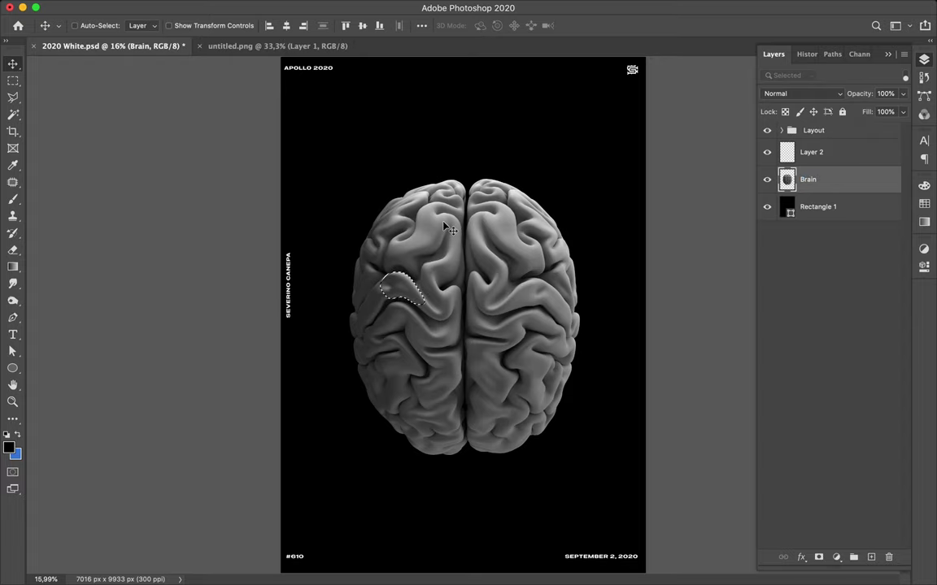
{"action": "key", "text": "super"}
{"action": "key", "text": "super+j"}
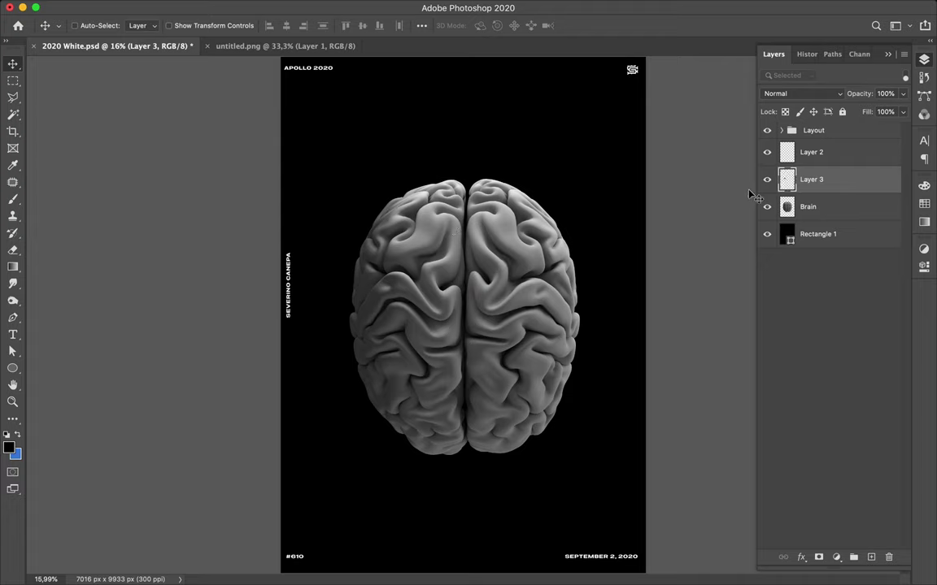
{"action": "left_click", "coordinate": [786, 183], "text": "super"}
{"action": "left_click", "coordinate": [829, 158]}
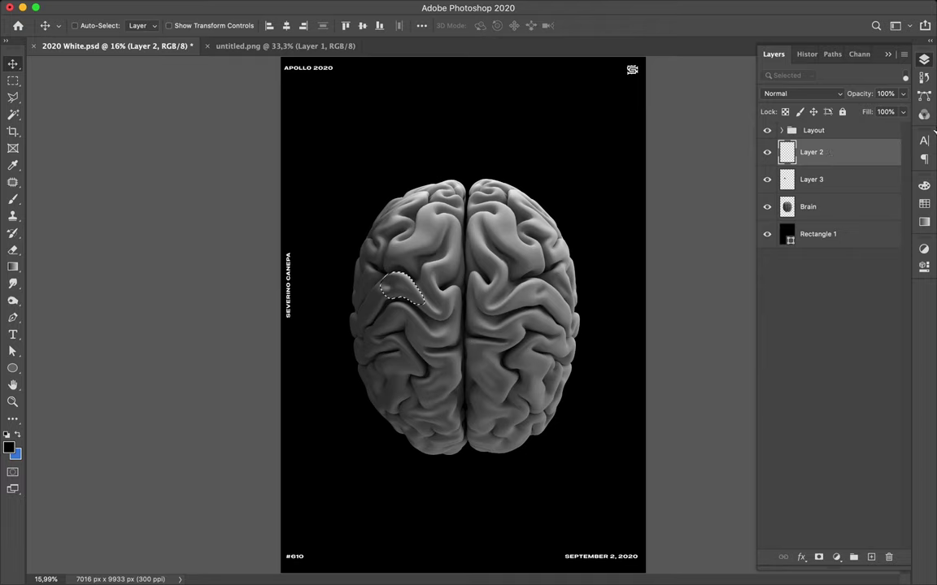
{"action": "left_click", "coordinate": [924, 205]}
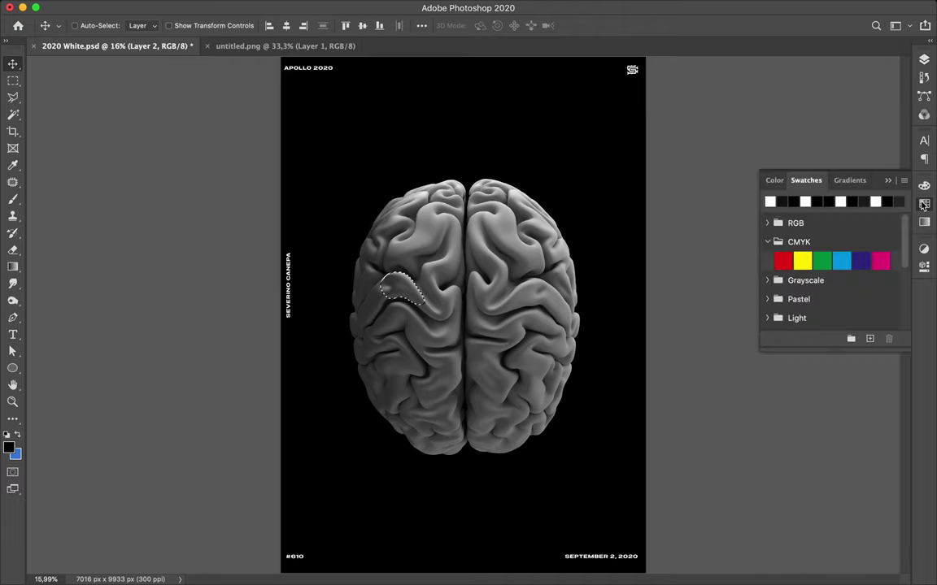
Step: Set the foreground colour to bright cyan and pick a 62 px hard round brush
{"action": "left_click", "coordinate": [774, 181]}
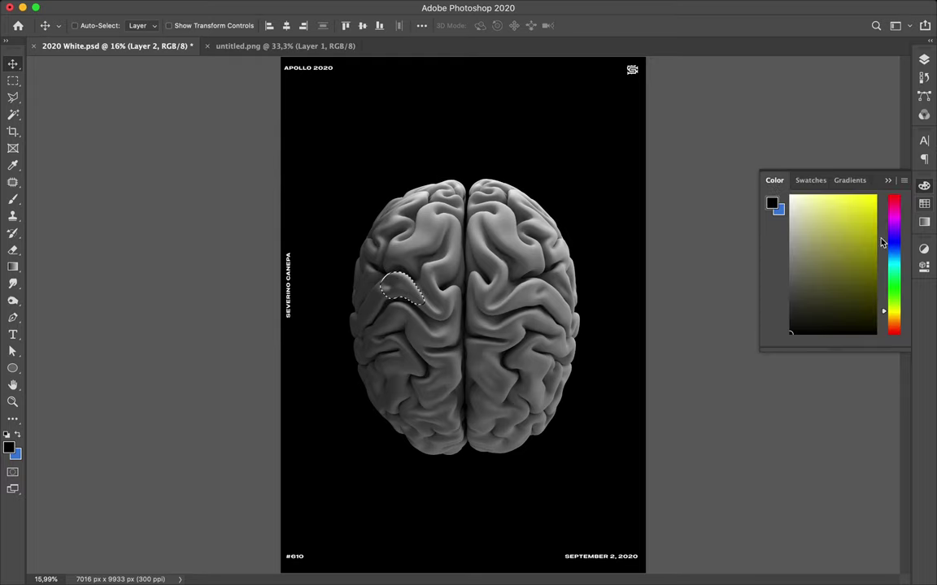
{"action": "left_click_drag", "start_coordinate": [898, 265], "coordinate": [897, 262]}
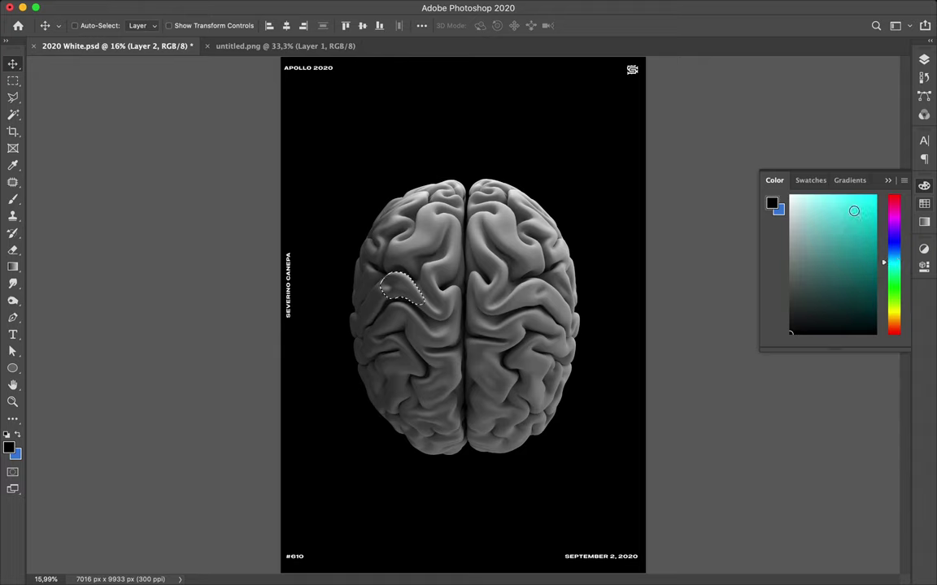
{"action": "left_click", "coordinate": [857, 210]}
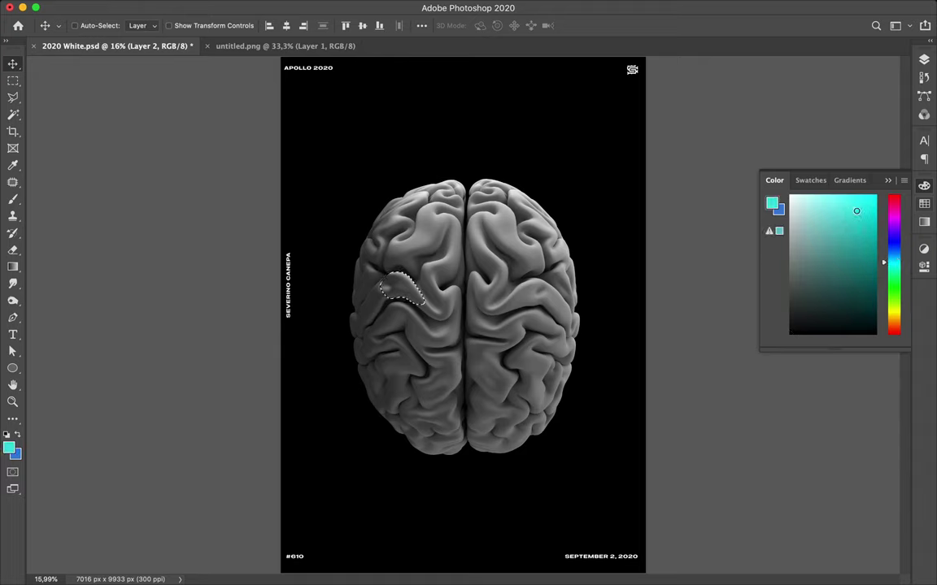
{"action": "left_click_drag", "start_coordinate": [856, 211], "coordinate": [856, 214]}
{"action": "key", "text": "b"}
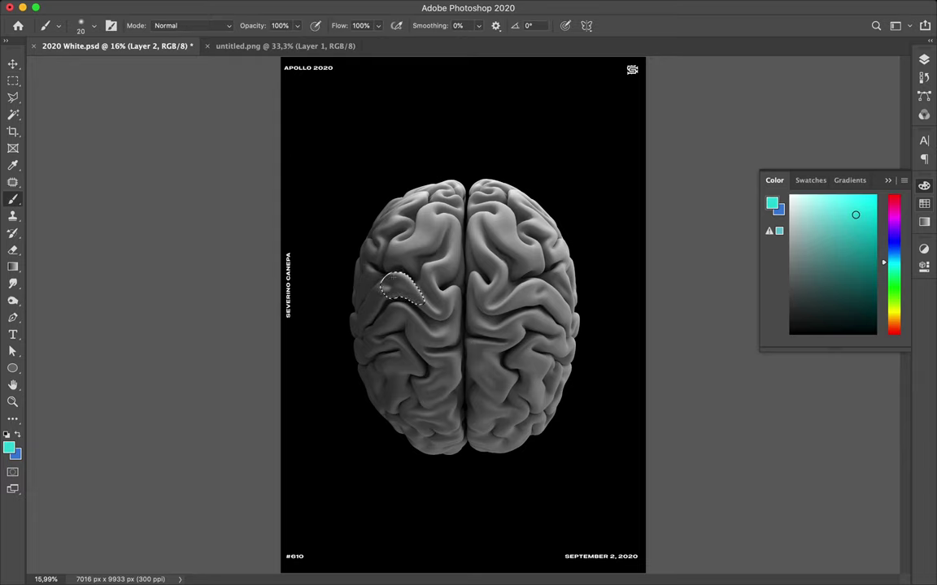
{"action": "right_click", "coordinate": [394, 280]}
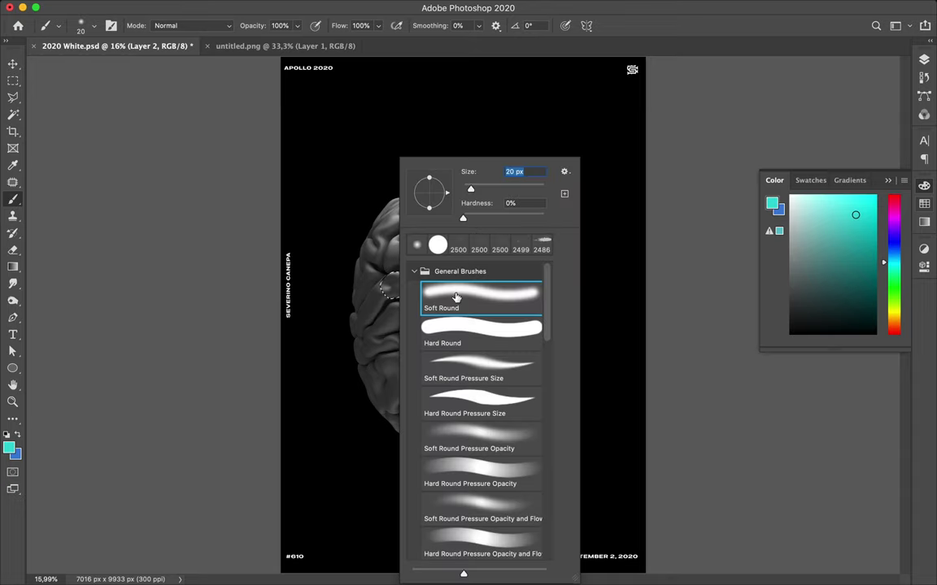
{"action": "left_click", "coordinate": [459, 329]}
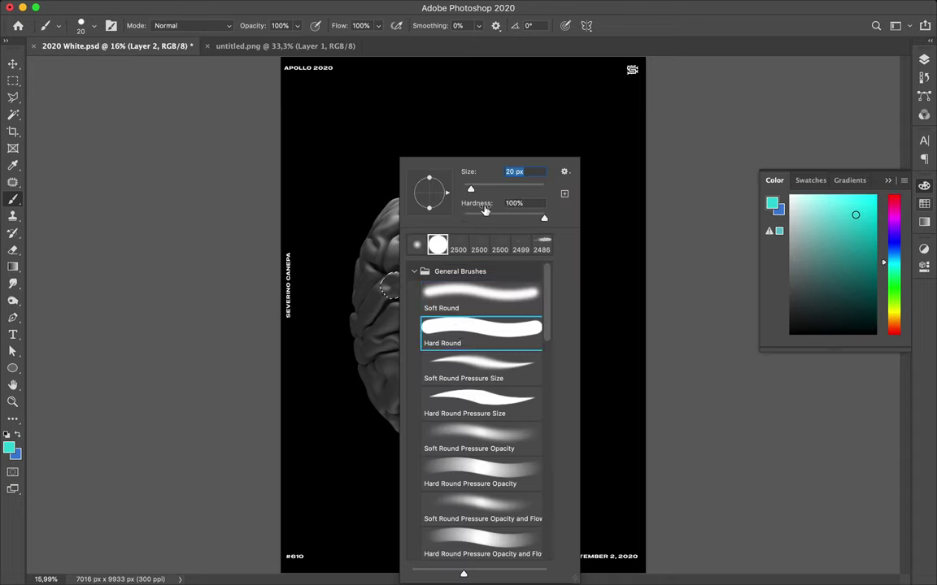
{"action": "mouse_move", "coordinate": [471, 189]}
{"action": "left_mouse_down"}
{"action": "mouse_move", "coordinate": [554, 199]}
{"action": "mouse_move", "coordinate": [539, 200]}
{"action": "left_mouse_up"}
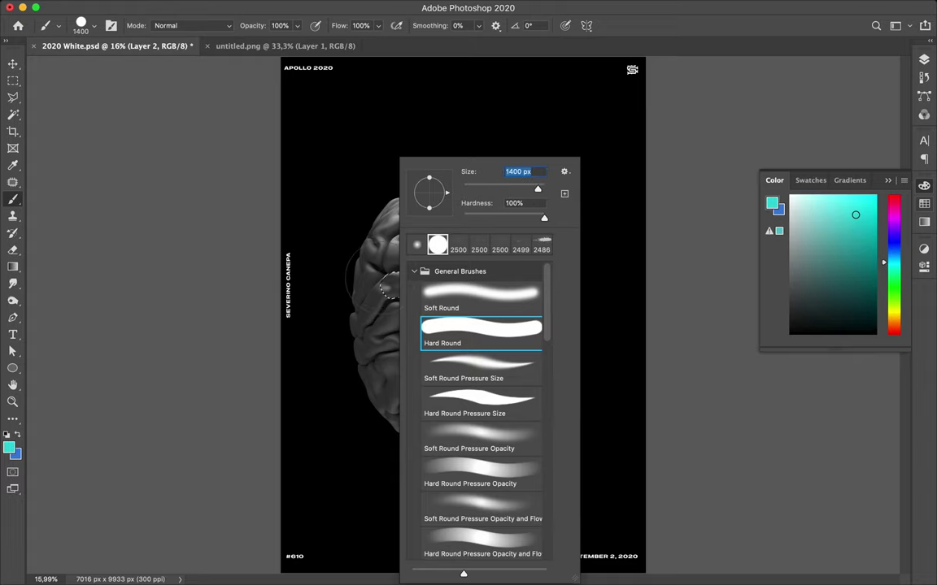
Step: Fill the fold selection with cyan, deselect, and show the layer list
{"action": "key", "text": "Return"}
{"action": "left_click", "coordinate": [370, 280]}
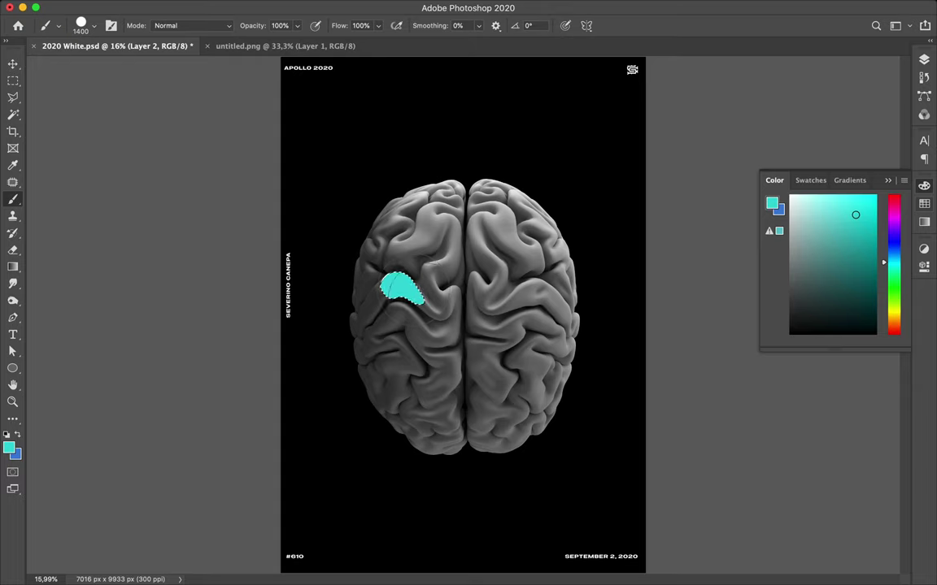
{"action": "key", "text": "m"}
{"action": "key", "text": "ctrl+d"}
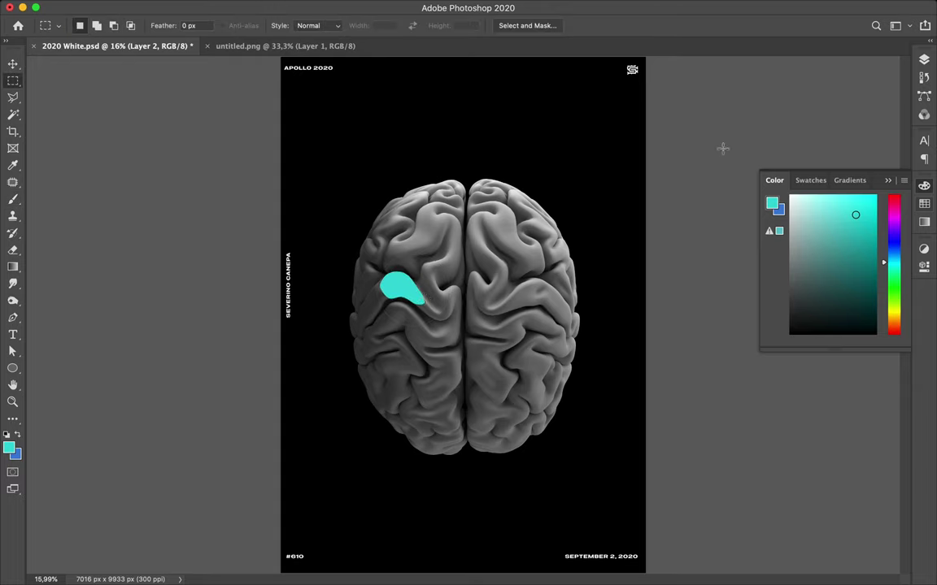
{"action": "left_click", "coordinate": [923, 60]}
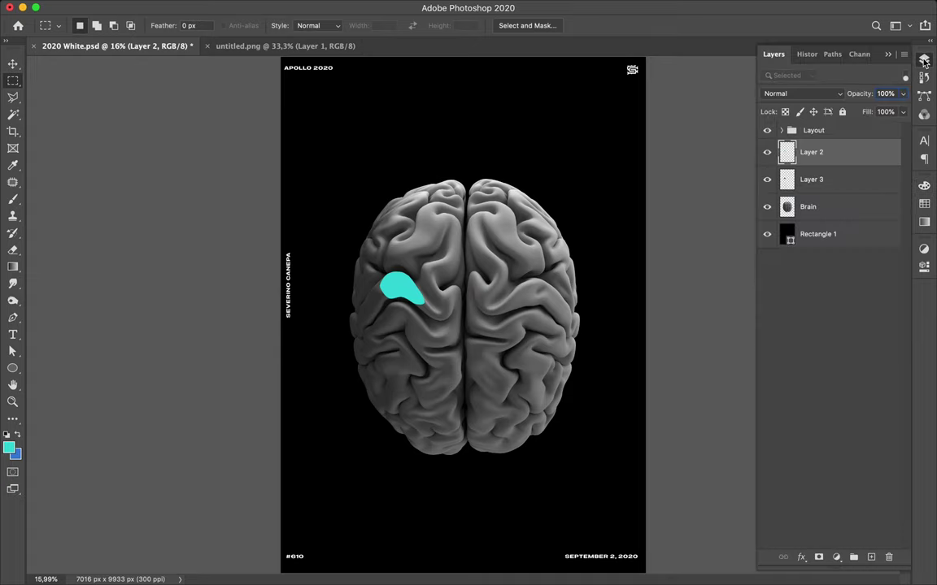
Step: Drag Layer 2 below Layer 3, then make the Brain layer active
{"action": "left_click_drag", "start_coordinate": [867, 152], "coordinate": [870, 191]}
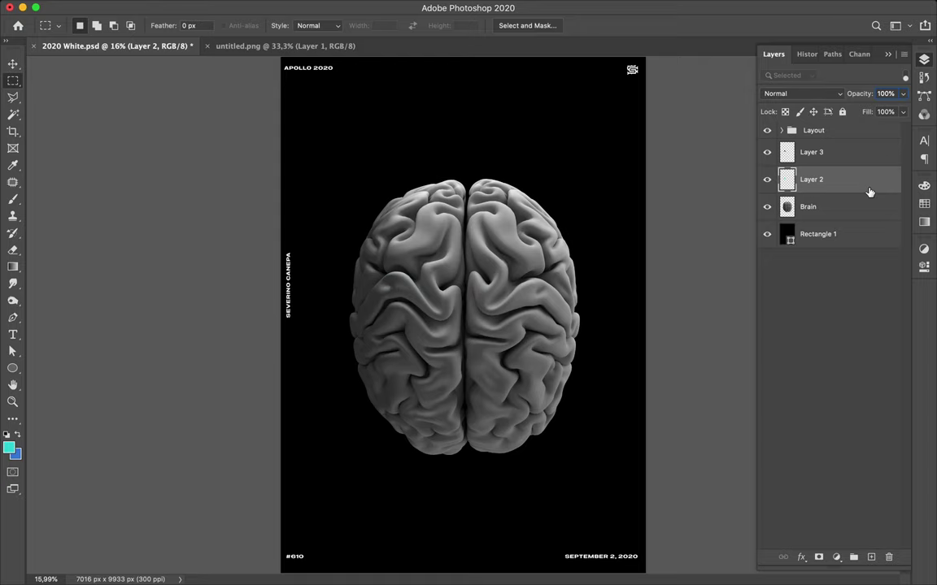
{"action": "left_click", "coordinate": [842, 157]}
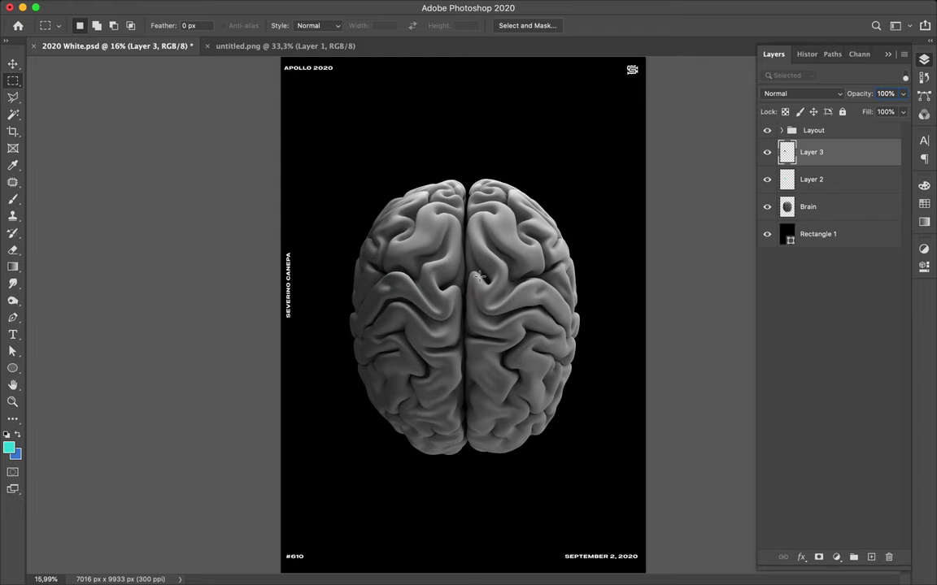
{"action": "scroll", "coordinate": [480, 276], "scroll_direction": "up", "scroll_amount": 3}
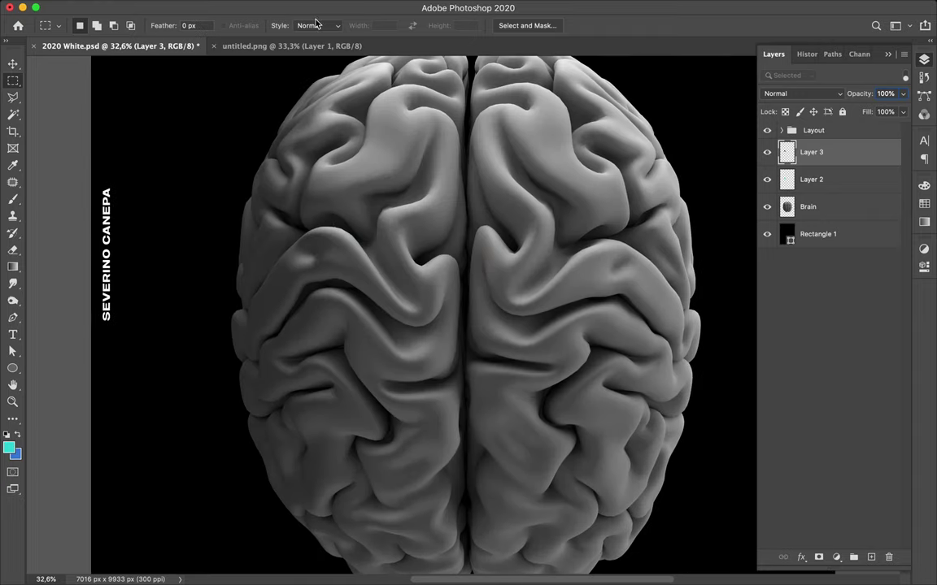
{"action": "mouse_move", "coordinate": [332, 6]}
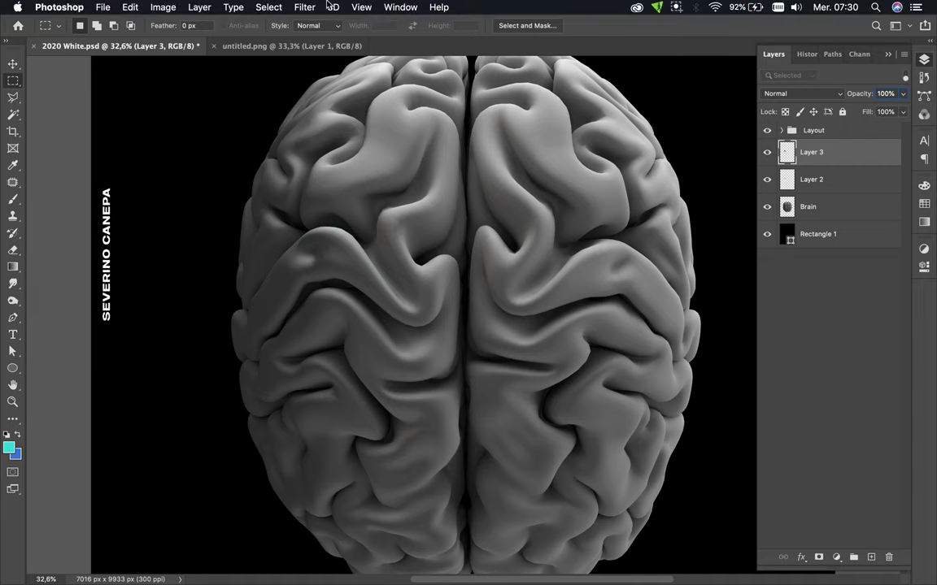
{"action": "left_click", "coordinate": [827, 181]}
{"action": "left_click", "coordinate": [831, 208]}
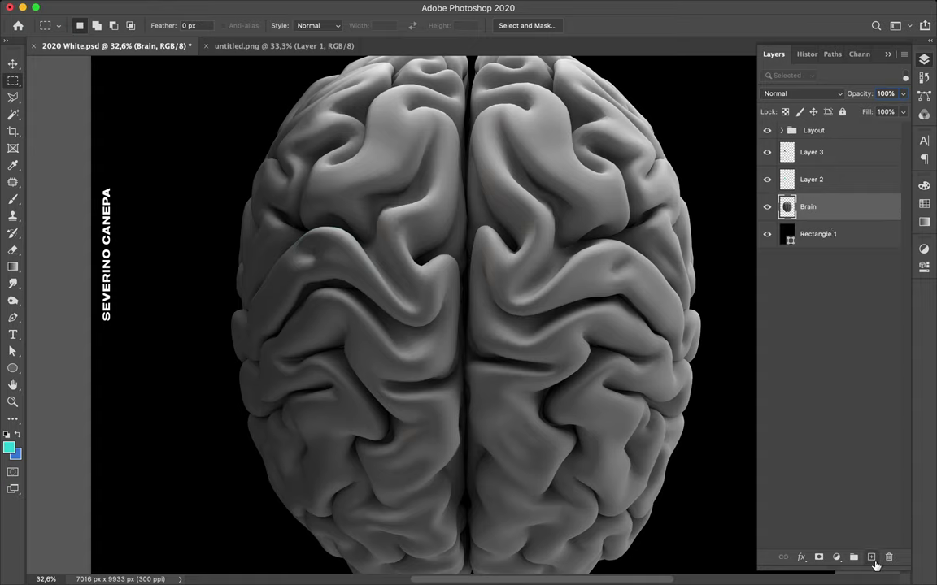
Step: Add Layer 4 above Brain and paint Layer 3's fold shape black on it
{"action": "left_click", "coordinate": [871, 557]}
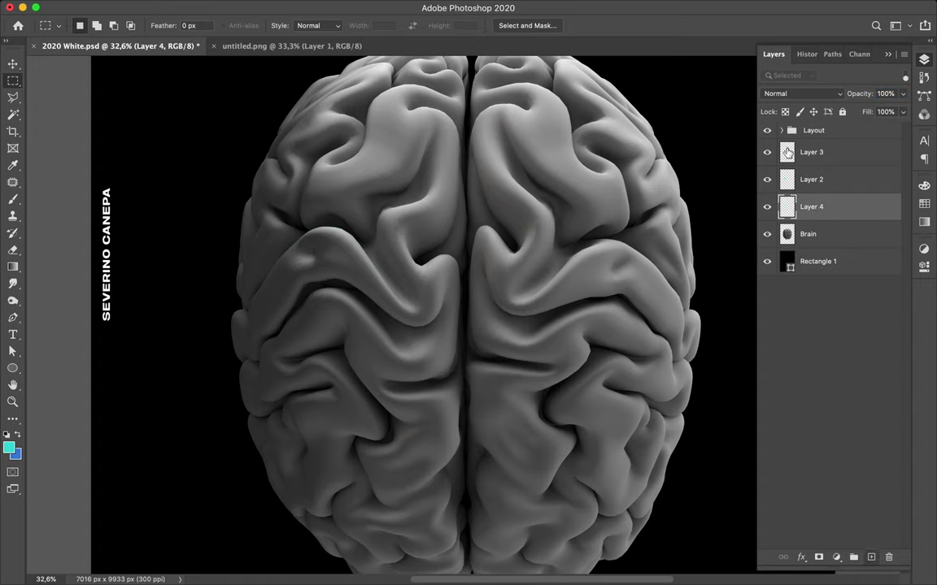
{"action": "left_click", "coordinate": [787, 152], "text": "ctrl"}
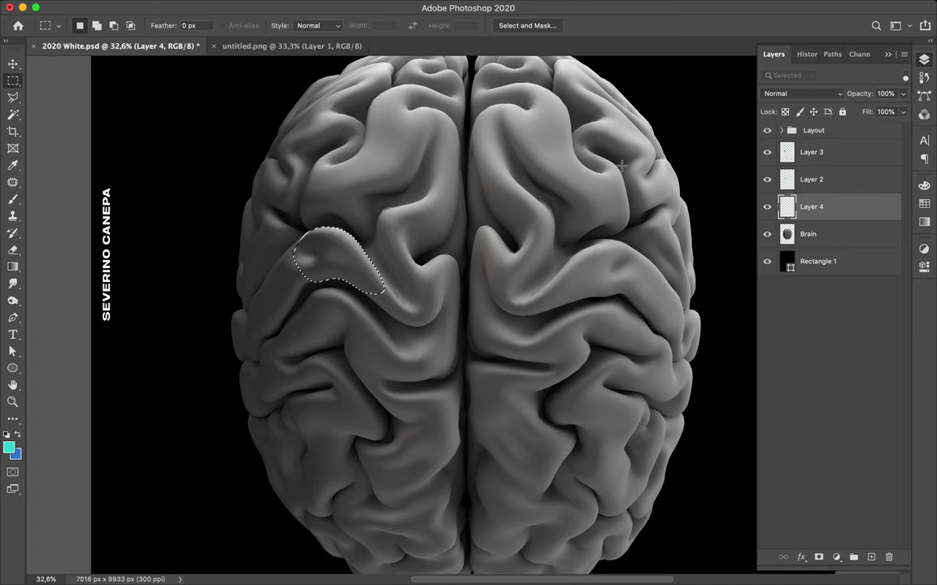
{"action": "key", "text": "b"}
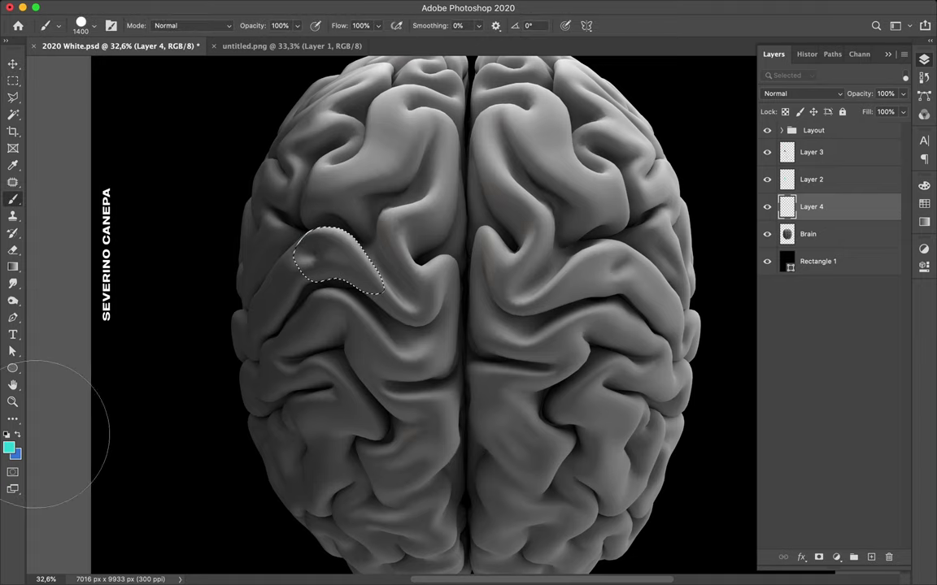
{"action": "left_click", "coordinate": [7, 435]}
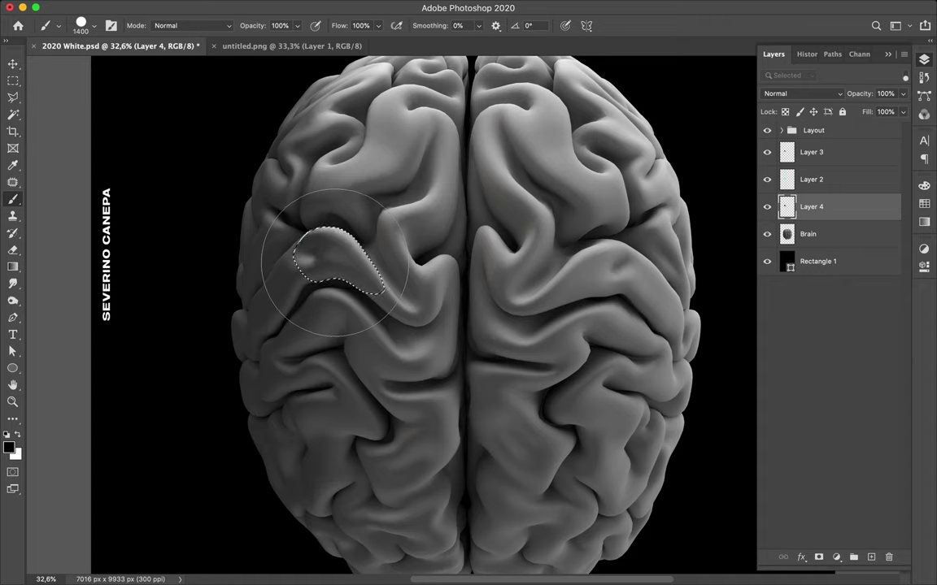
{"action": "key", "text": "m"}
{"action": "left_click", "coordinate": [335, 268]}
{"action": "mouse_move", "coordinate": [309, 7]}
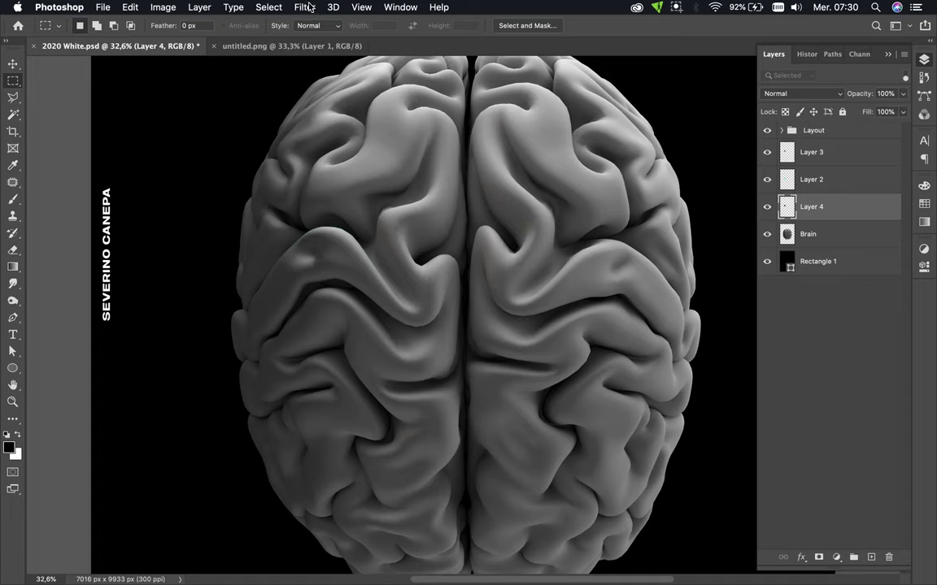
Step: Apply a 120-pixel Gaussian Blur to Layer 4
{"action": "left_click", "coordinate": [309, 6]}
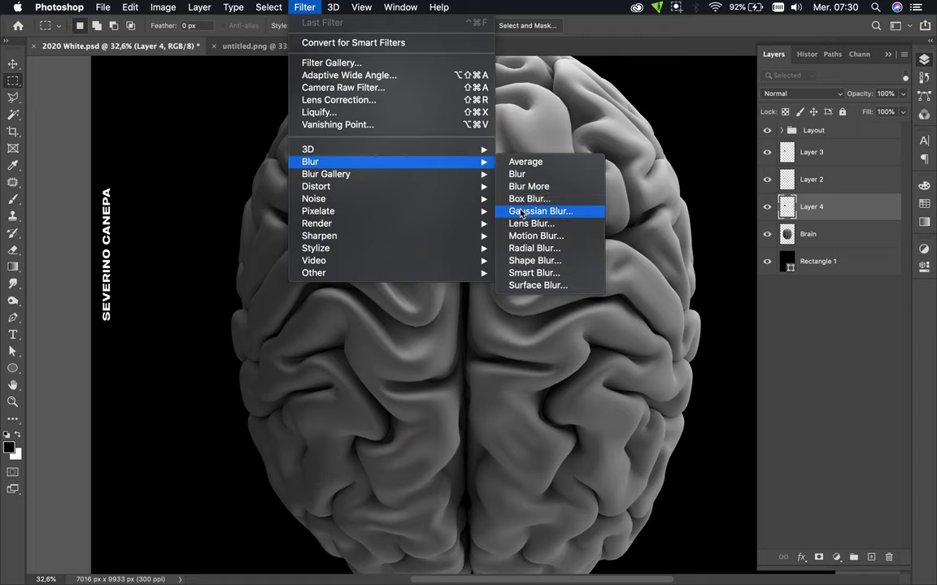
{"action": "mouse_move", "coordinate": [311, 162]}
{"action": "left_click", "coordinate": [521, 213]}
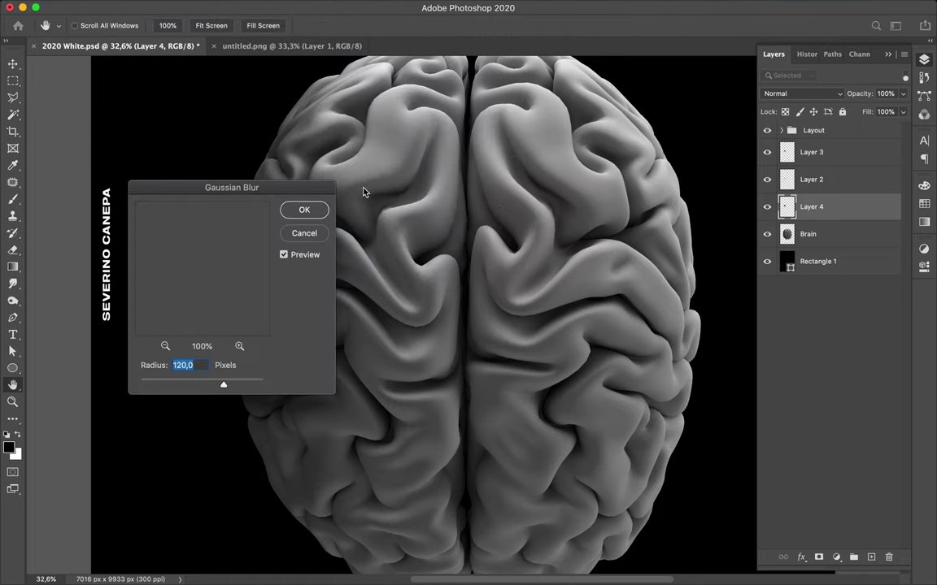
{"action": "left_click", "coordinate": [317, 211]}
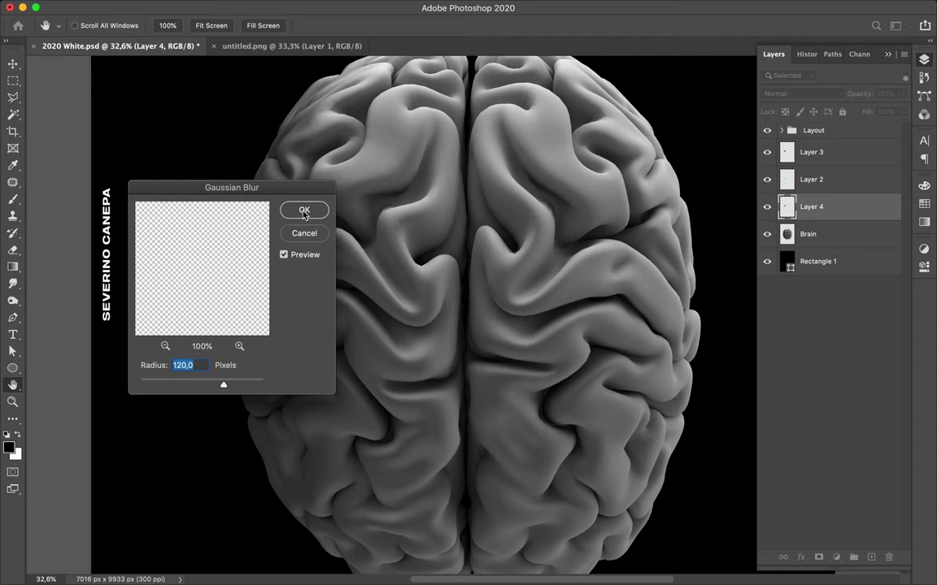
{"action": "left_click", "coordinate": [305, 213]}
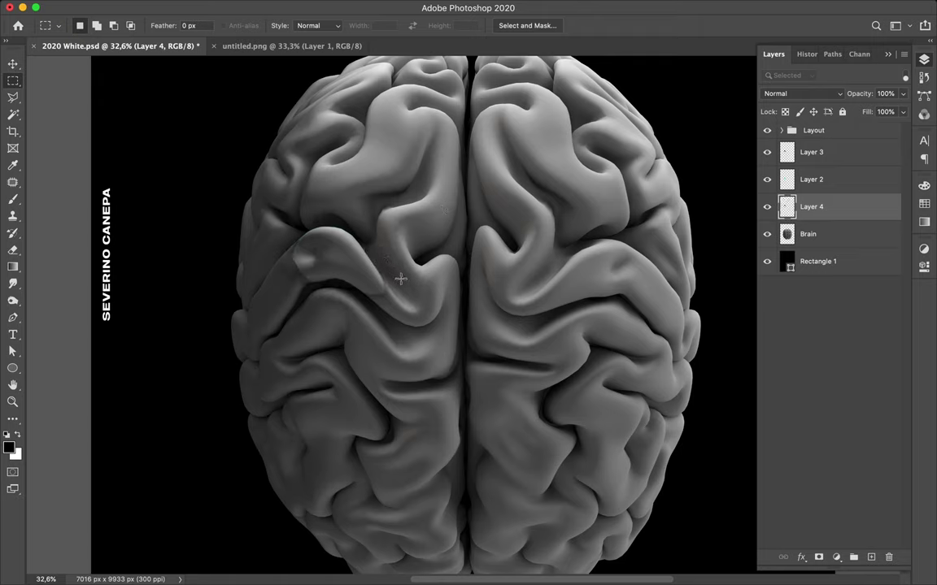
{"action": "key", "text": "v"}
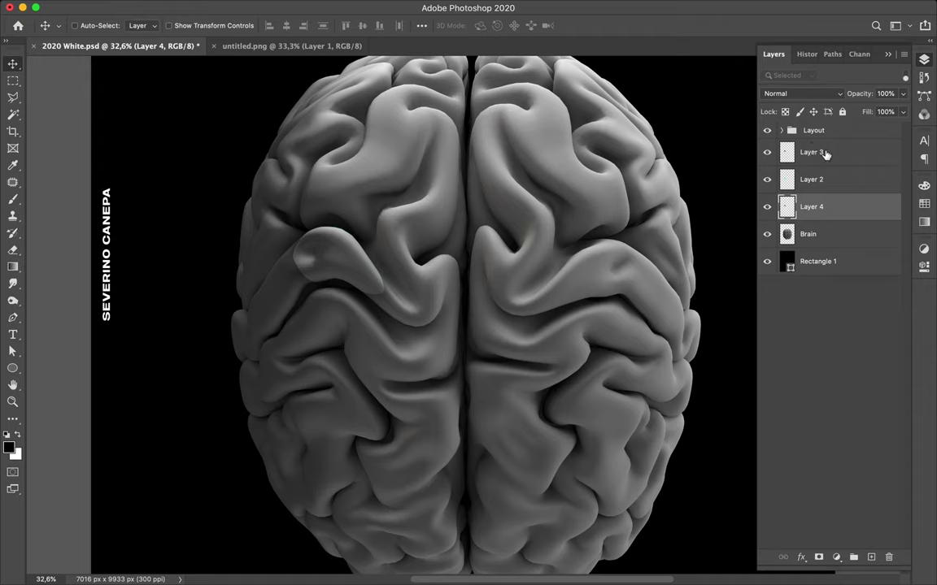
{"action": "left_click", "coordinate": [813, 152]}
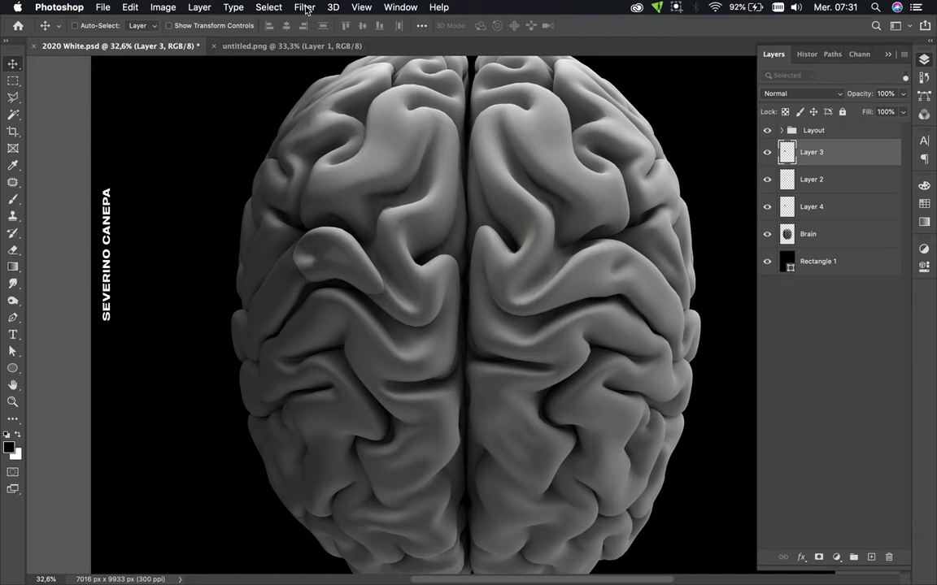
{"action": "left_click", "coordinate": [305, 7]}
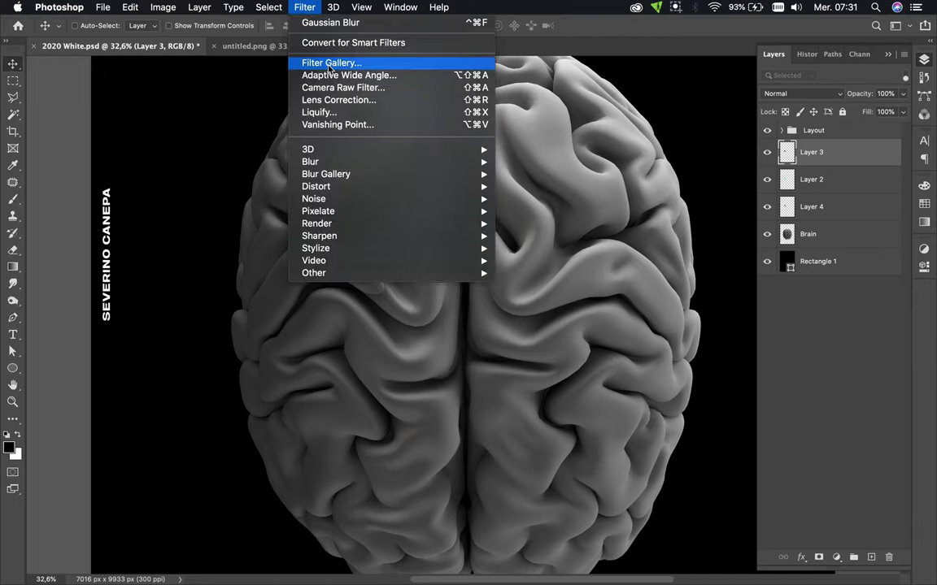
{"action": "left_click", "coordinate": [331, 114]}
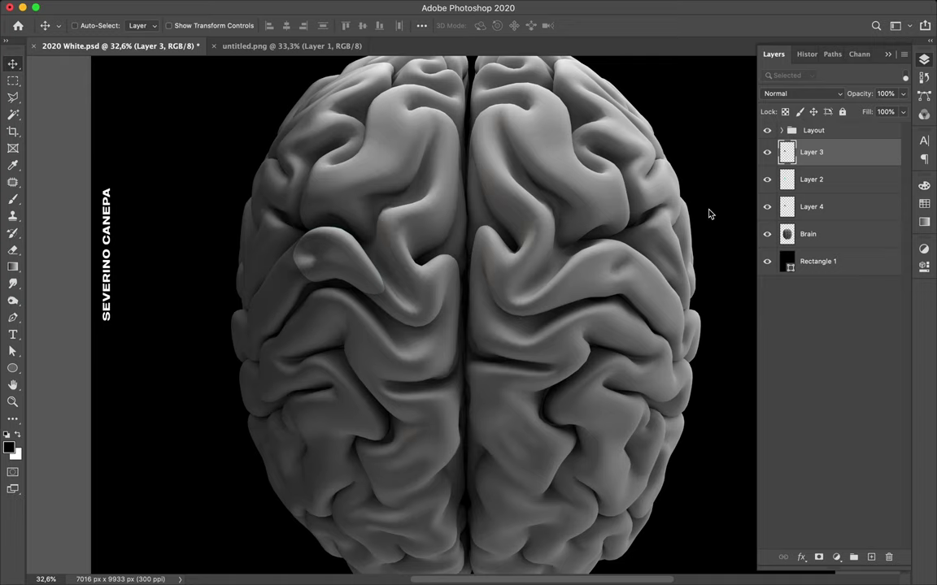
{"action": "key", "text": "ctrl+shift+x"}
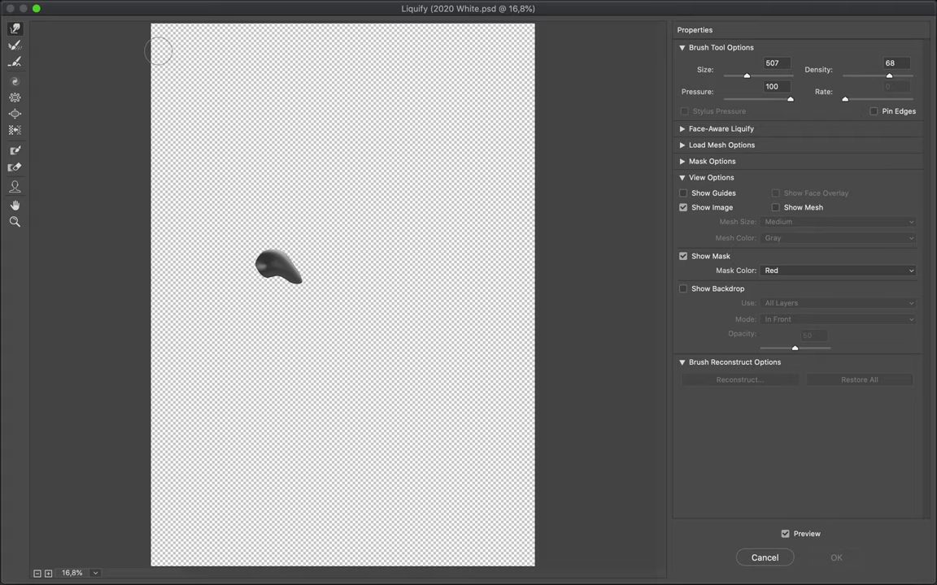
{"action": "left_click", "coordinate": [757, 559]}
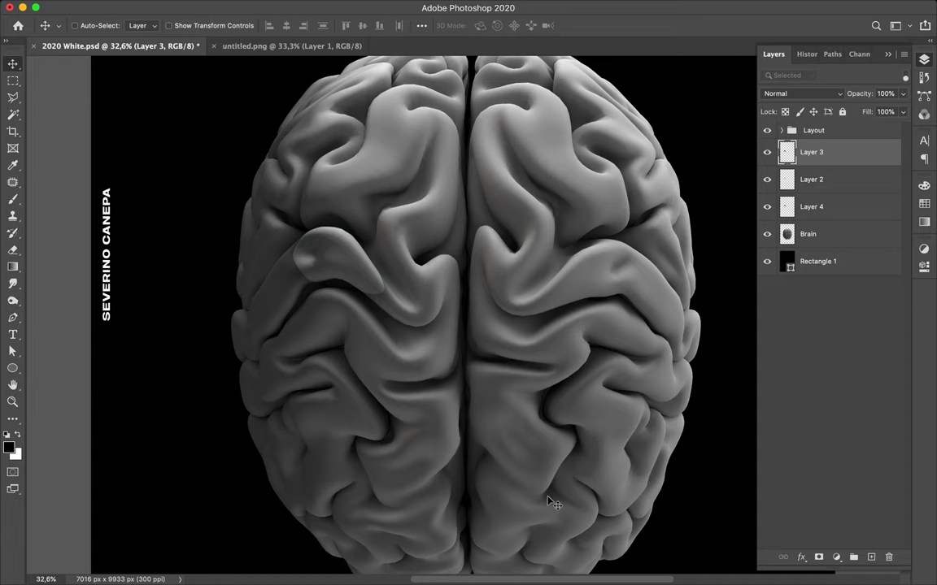
{"action": "key", "text": "ctrl+t"}
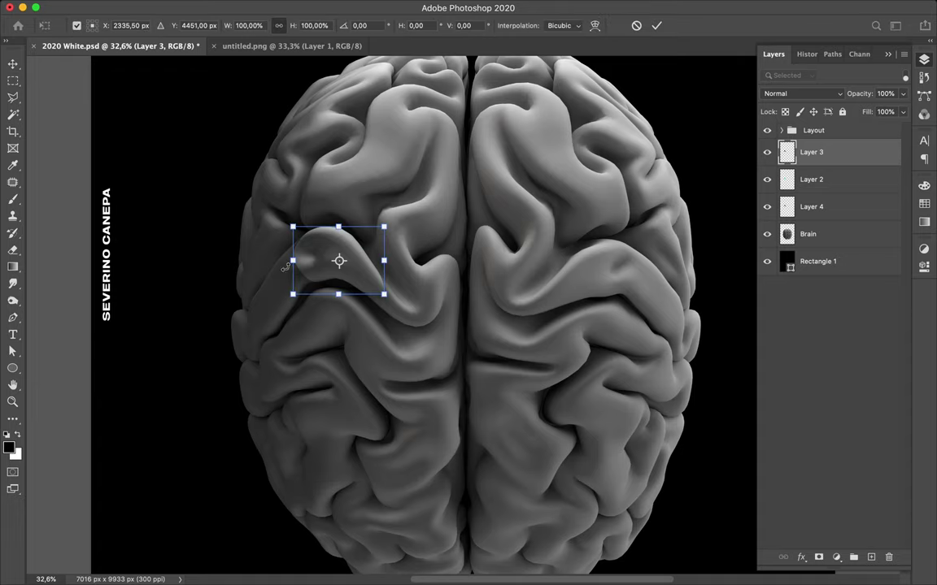
Step: Warp Layer 3's cyan shape, bending its left corners into a thin crescent along the fold
{"action": "left_click", "coordinate": [321, 251]}
{"action": "right_click", "coordinate": [346, 269]}
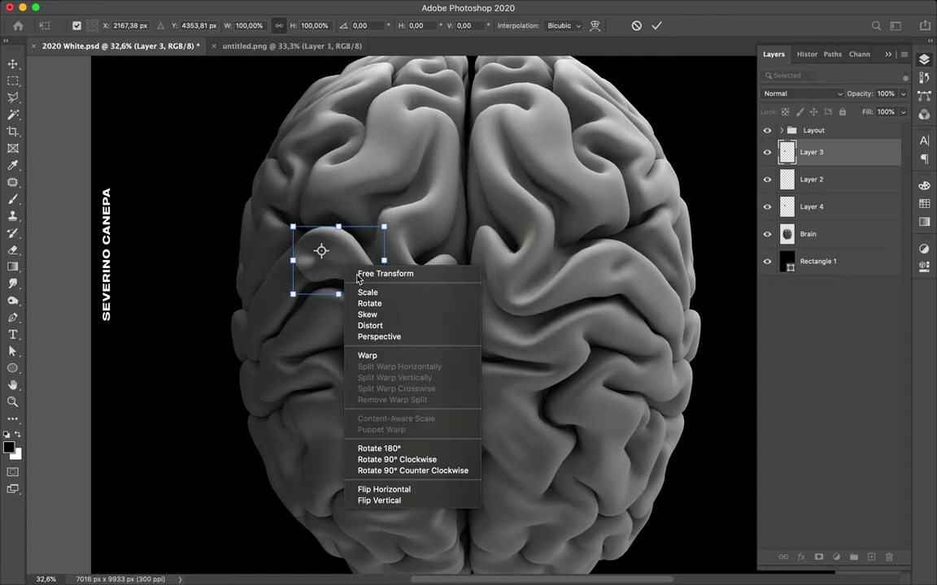
{"action": "left_click", "coordinate": [380, 356]}
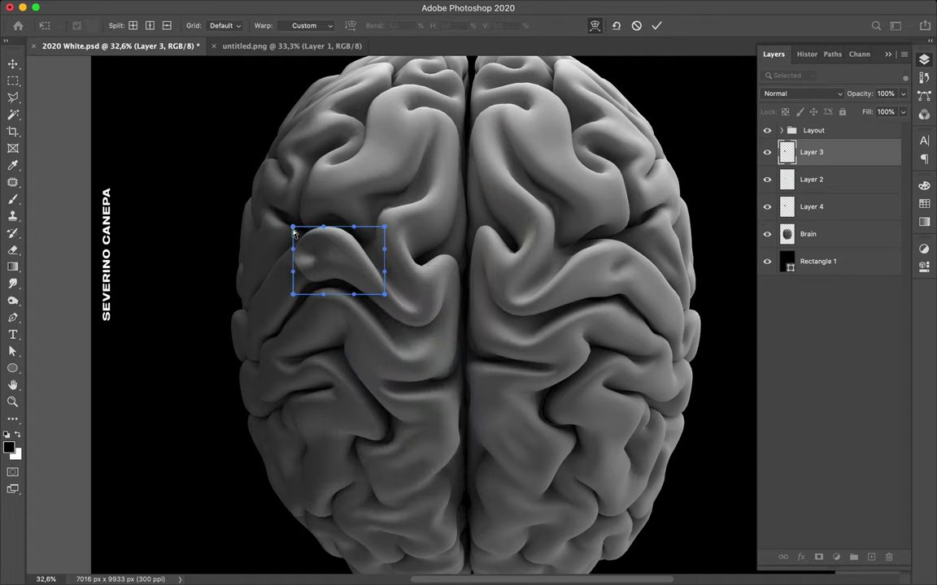
{"action": "mouse_move", "coordinate": [294, 227]}
{"action": "left_mouse_down"}
{"action": "mouse_move", "coordinate": [309, 230]}
{"action": "mouse_move", "coordinate": [301, 260]}
{"action": "left_mouse_up"}
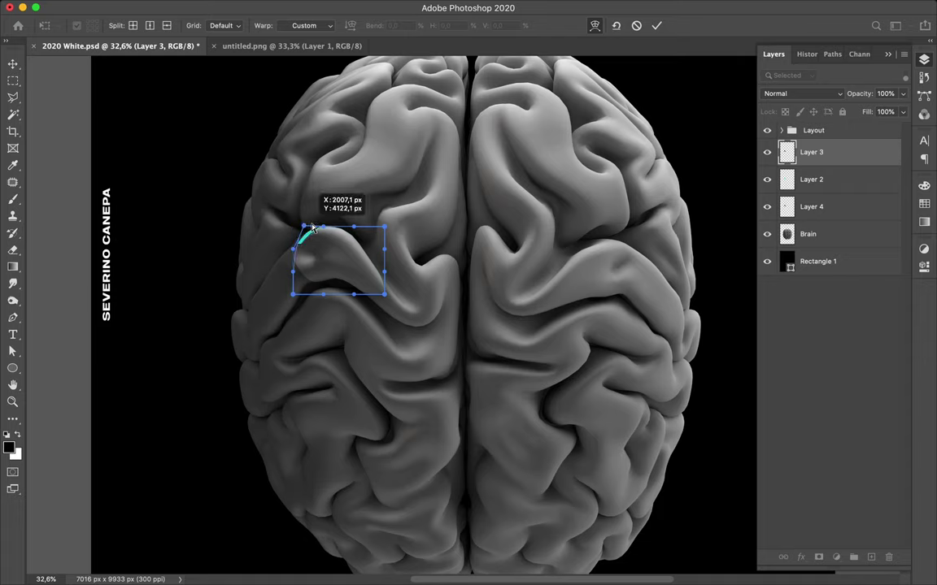
{"action": "mouse_move", "coordinate": [295, 294]}
{"action": "left_mouse_down"}
{"action": "mouse_move", "coordinate": [312, 293]}
{"action": "mouse_move", "coordinate": [301, 278]}
{"action": "left_mouse_up"}
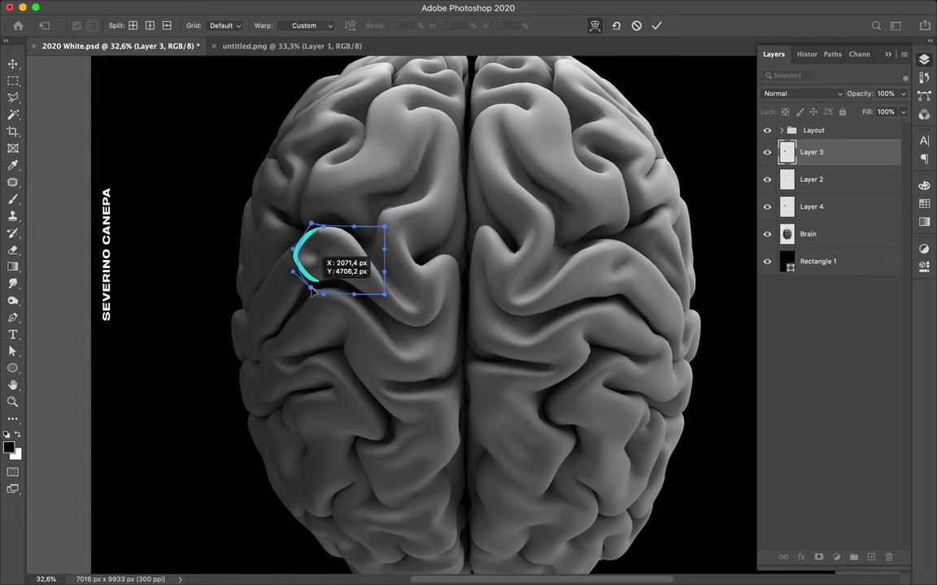
{"action": "left_click_drag", "start_coordinate": [295, 275], "coordinate": [322, 274]}
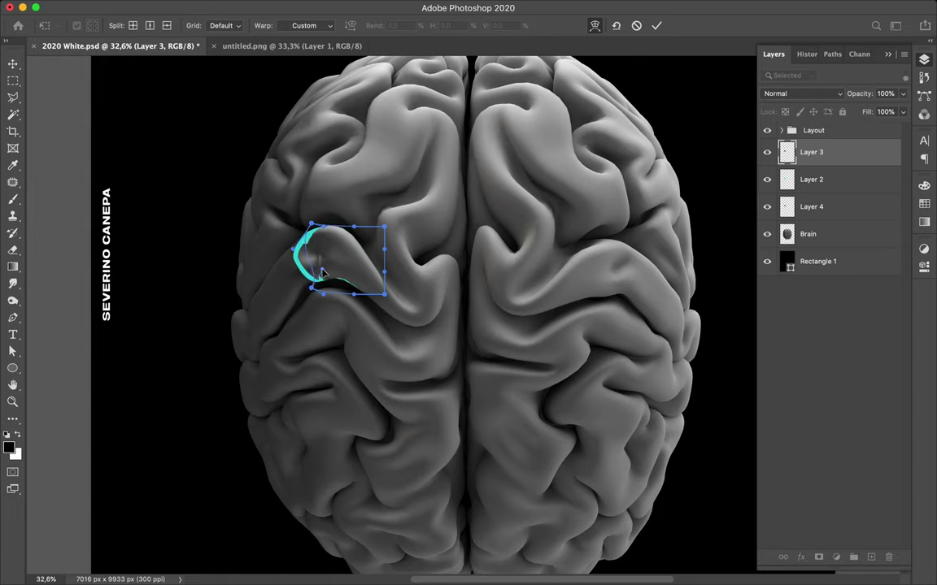
{"action": "left_click_drag", "start_coordinate": [321, 274], "coordinate": [295, 254]}
{"action": "left_click_drag", "start_coordinate": [294, 254], "coordinate": [345, 248]}
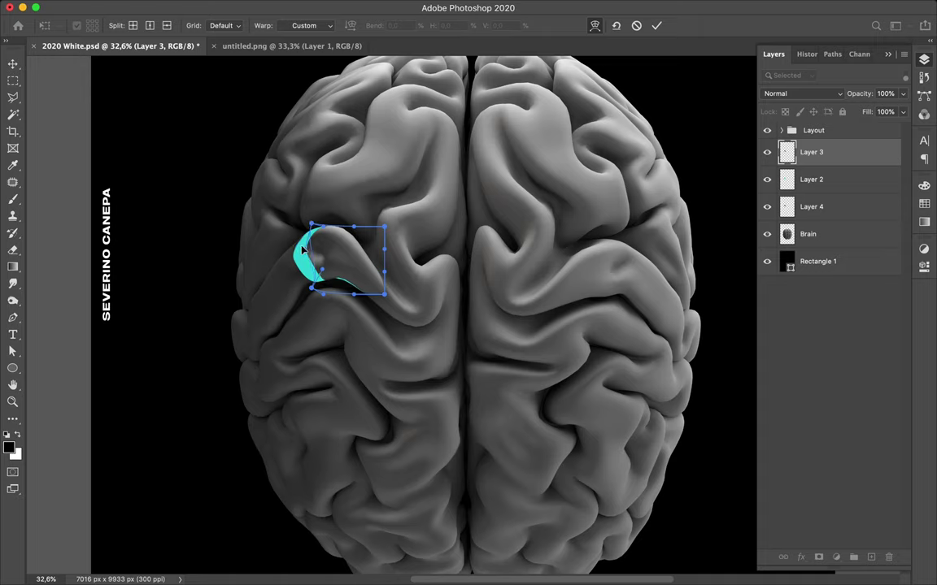
Step: Drag inside the warp mesh to widen and reshape the cyan fill over the left fold
{"action": "left_click_drag", "start_coordinate": [302, 251], "coordinate": [345, 257]}
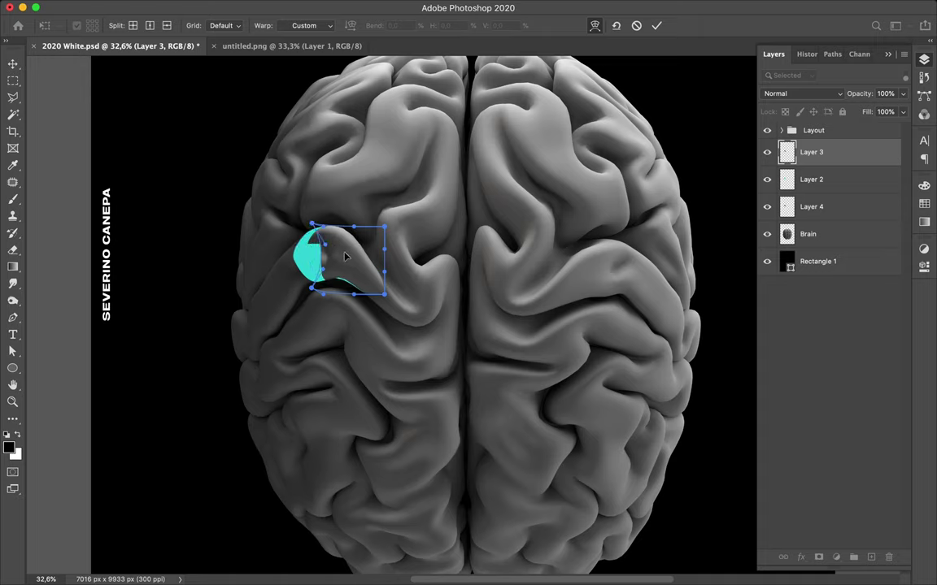
{"action": "left_click_drag", "start_coordinate": [345, 257], "coordinate": [339, 252]}
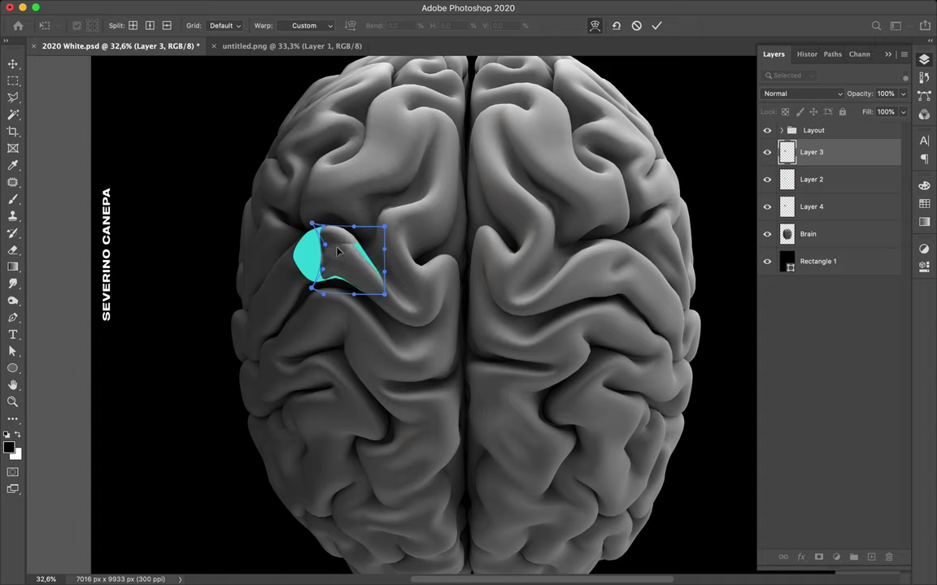
{"action": "left_click_drag", "start_coordinate": [338, 252], "coordinate": [322, 254]}
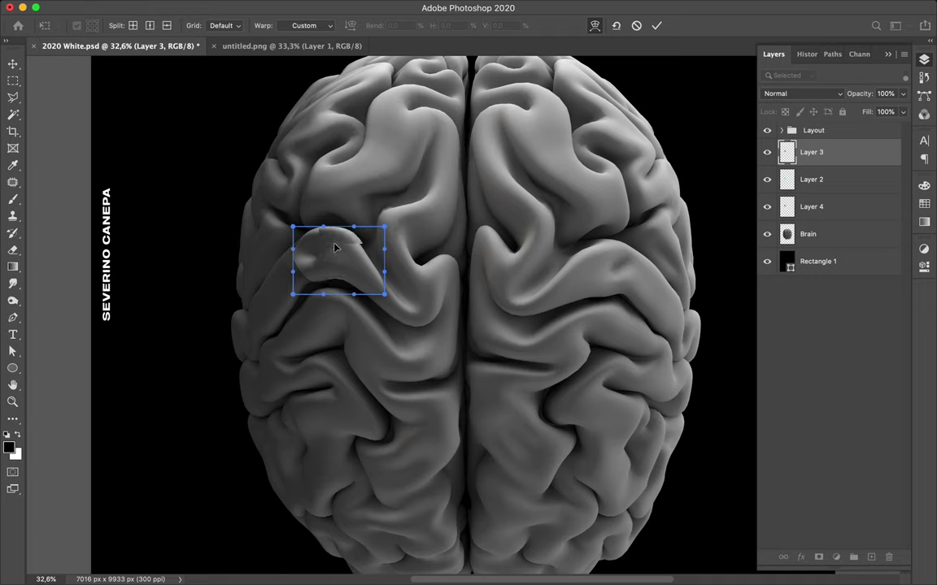
Step: Adjust the stroke's upper and lower-left warp points so the cyan crescent wraps the fold
{"action": "left_click_drag", "start_coordinate": [307, 251], "coordinate": [305, 261]}
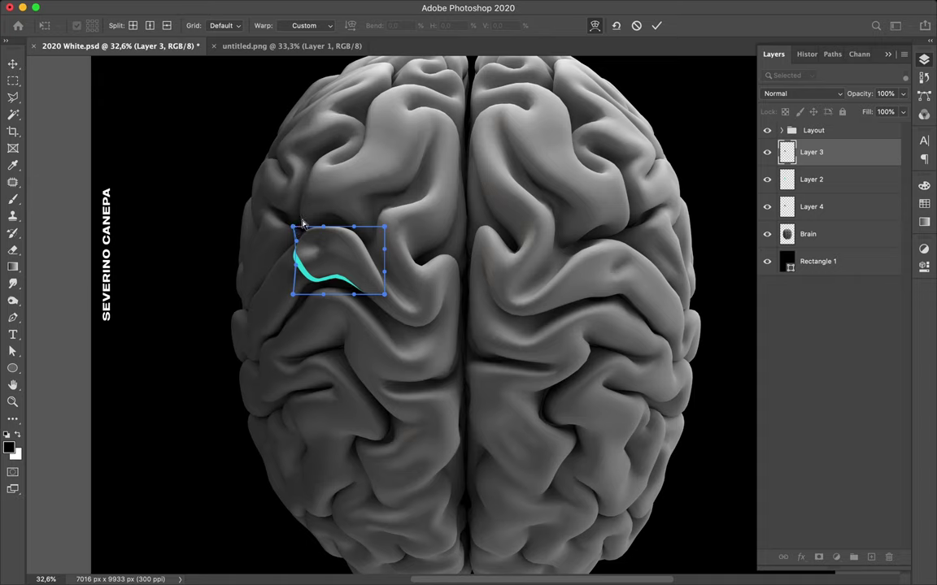
{"action": "left_click_drag", "start_coordinate": [302, 225], "coordinate": [302, 220]}
{"action": "left_click_drag", "start_coordinate": [296, 287], "coordinate": [300, 299]}
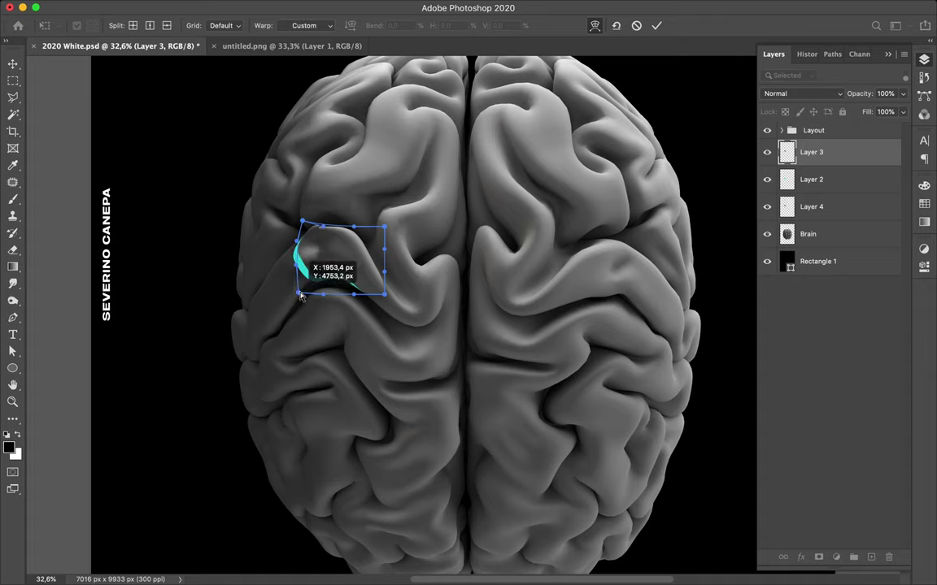
{"action": "left_click_drag", "start_coordinate": [299, 296], "coordinate": [305, 292]}
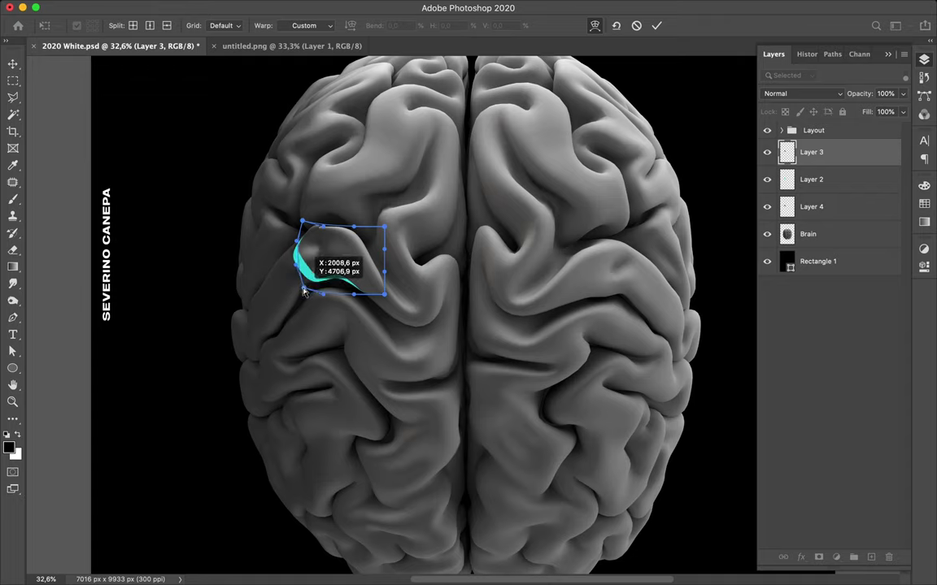
{"action": "left_click_drag", "start_coordinate": [305, 293], "coordinate": [304, 292]}
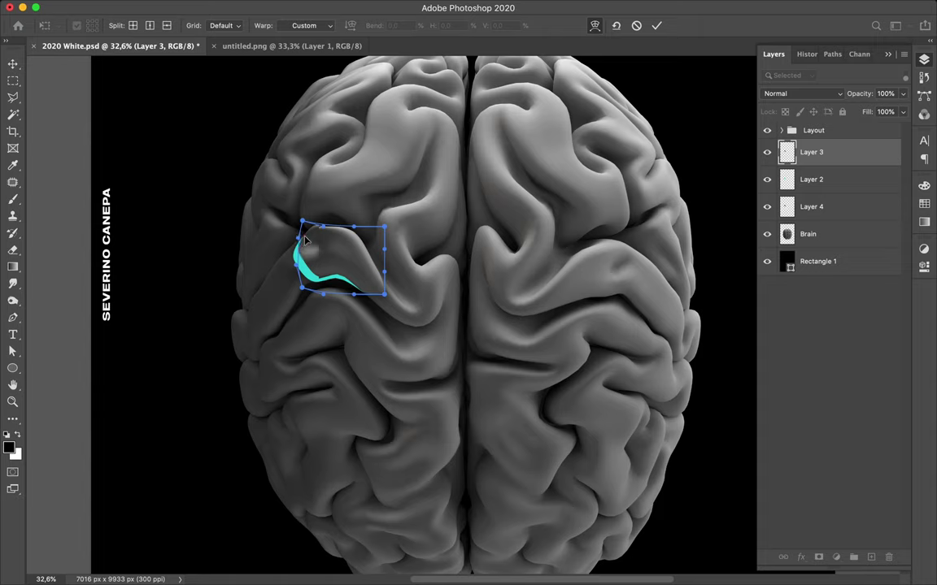
{"action": "mouse_move", "coordinate": [305, 238]}
{"action": "left_mouse_down"}
{"action": "mouse_move", "coordinate": [298, 268]}
{"action": "mouse_move", "coordinate": [308, 262]}
{"action": "left_mouse_up"}
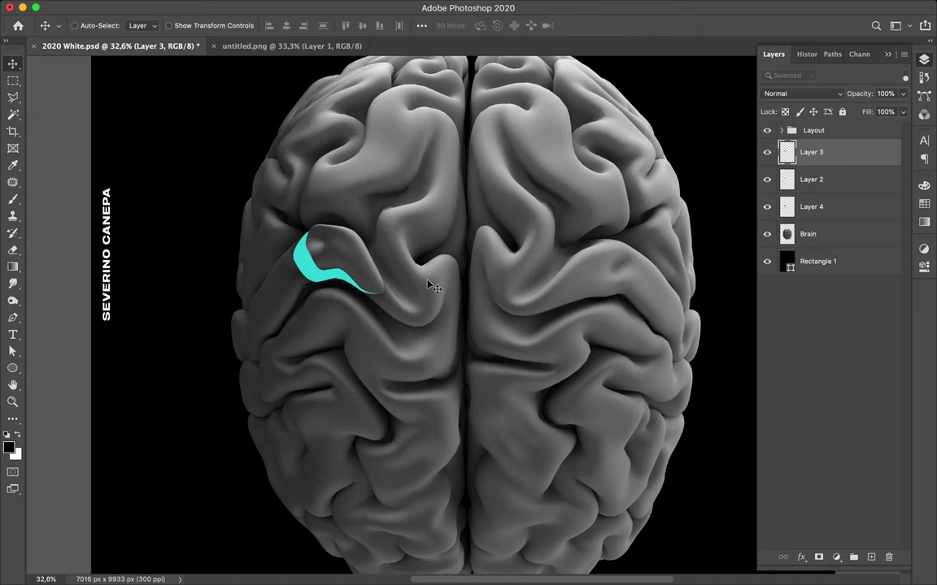
Step: Enable Auto-Select, add Layer 2 to the selection and nudge the selected content slightly up
{"action": "key", "text": "super"}
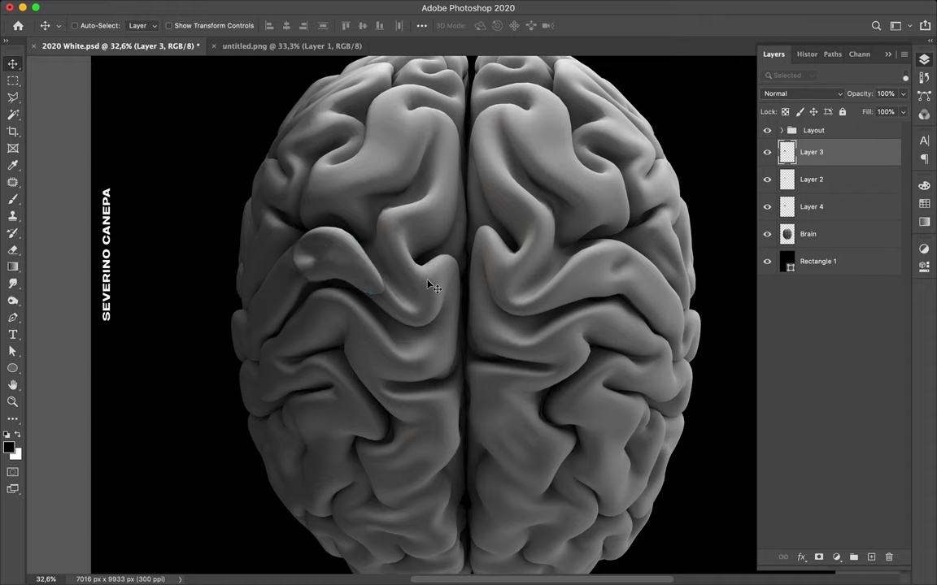
{"action": "left_click", "coordinate": [813, 185], "text": "shift"}
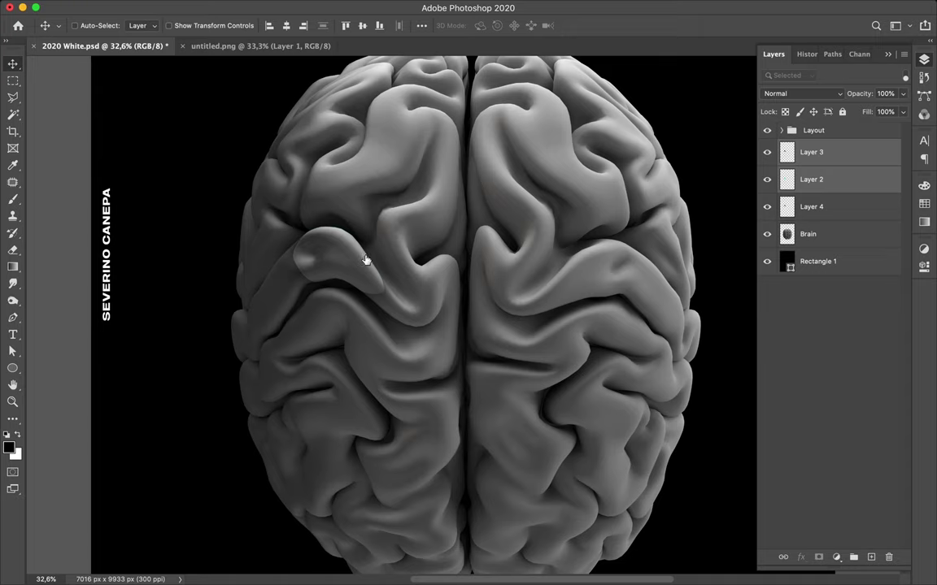
{"action": "left_click_drag", "start_coordinate": [365, 259], "coordinate": [363, 247]}
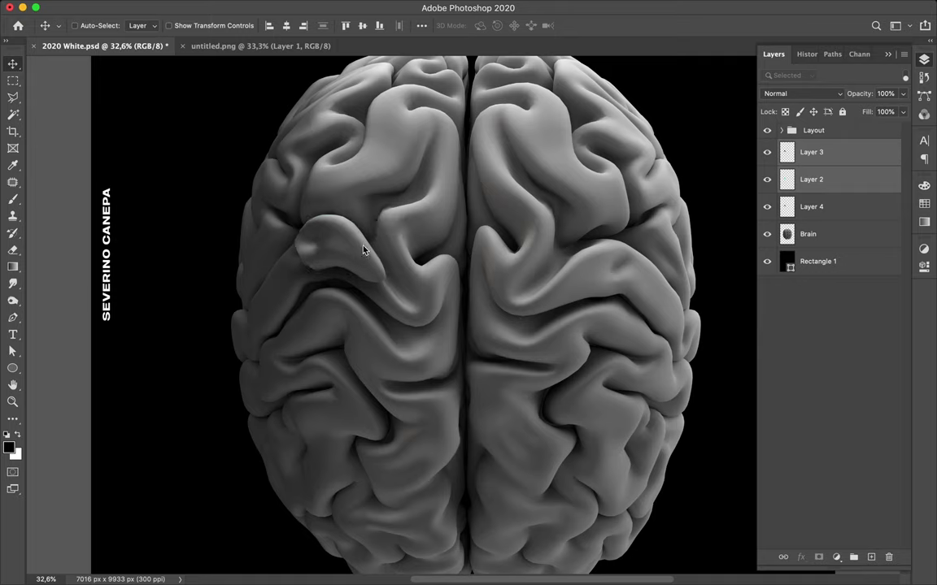
Step: Move Layer 4 up between Layer 3 and Layer 2, with Layers 3 and 4 selected
{"action": "left_click", "coordinate": [805, 208]}
{"action": "left_click_drag", "start_coordinate": [804, 208], "coordinate": [809, 169]}
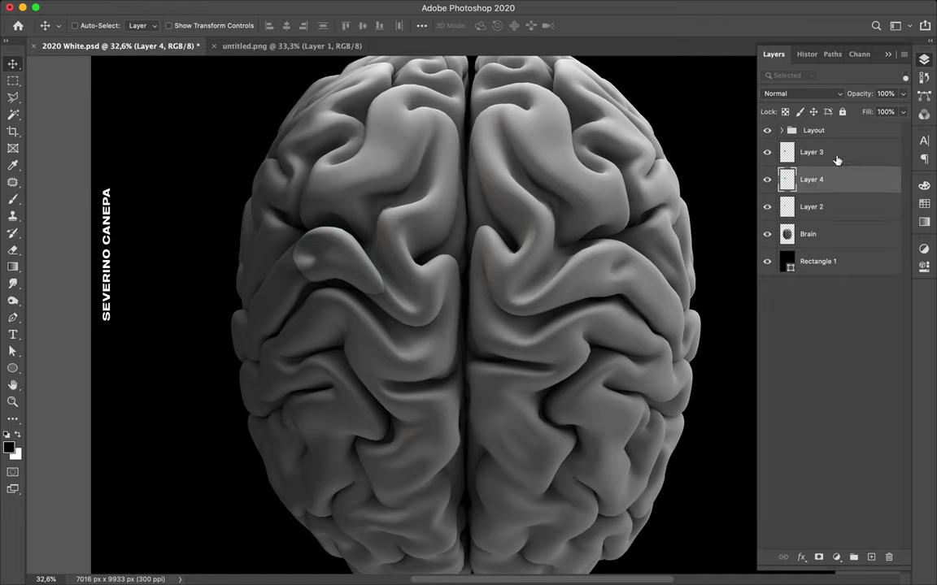
{"action": "left_click", "coordinate": [836, 159], "text": "ctrl"}
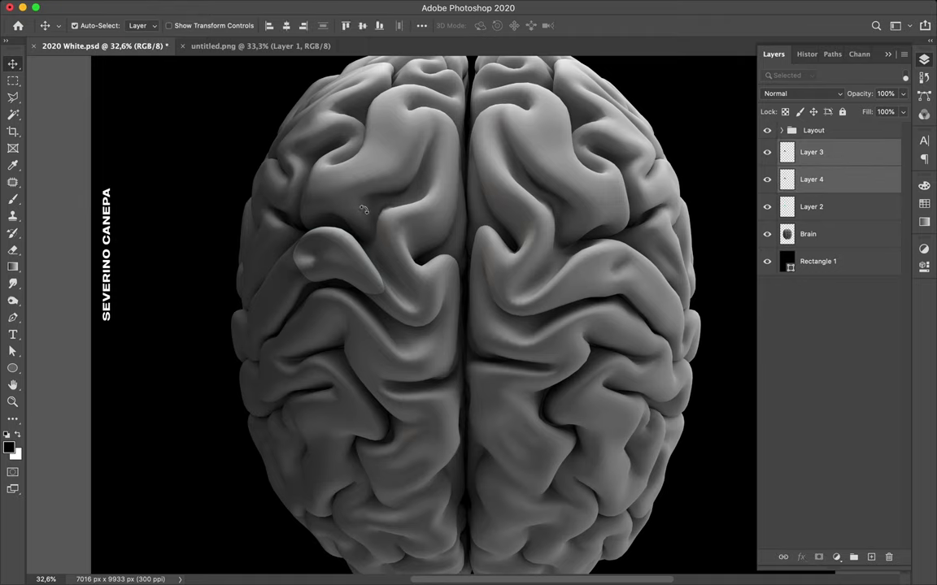
{"action": "key", "text": "ctrl+t"}
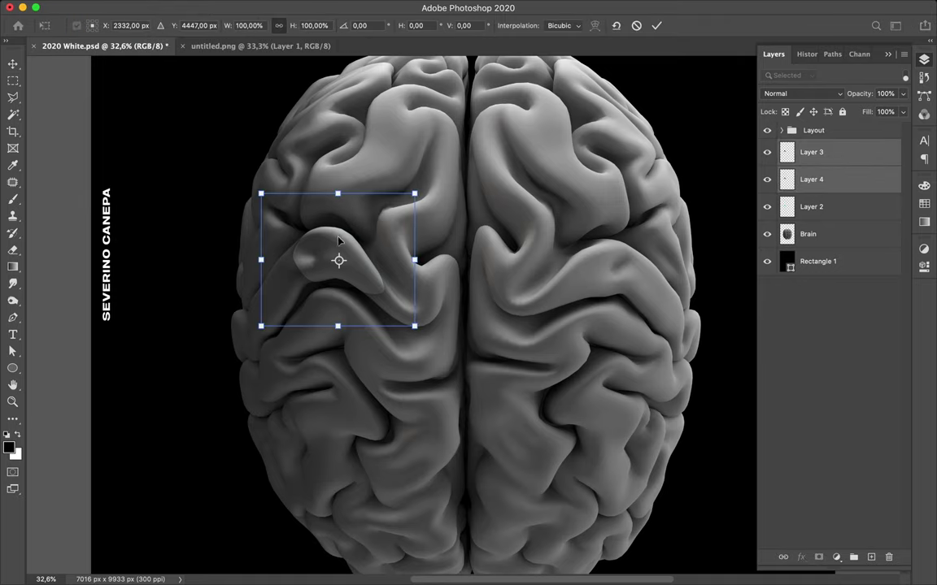
{"action": "key", "text": "Return"}
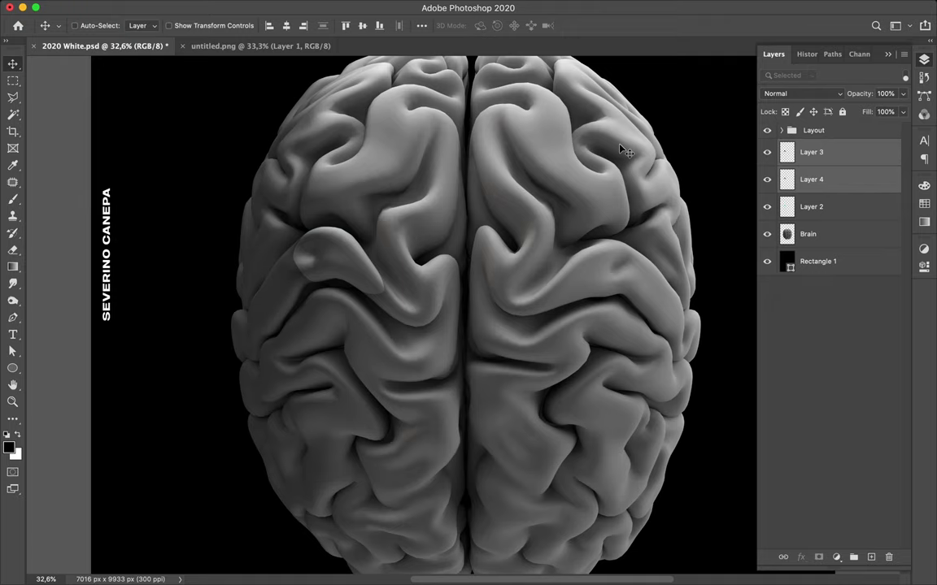
{"action": "key", "text": "ctrl+t"}
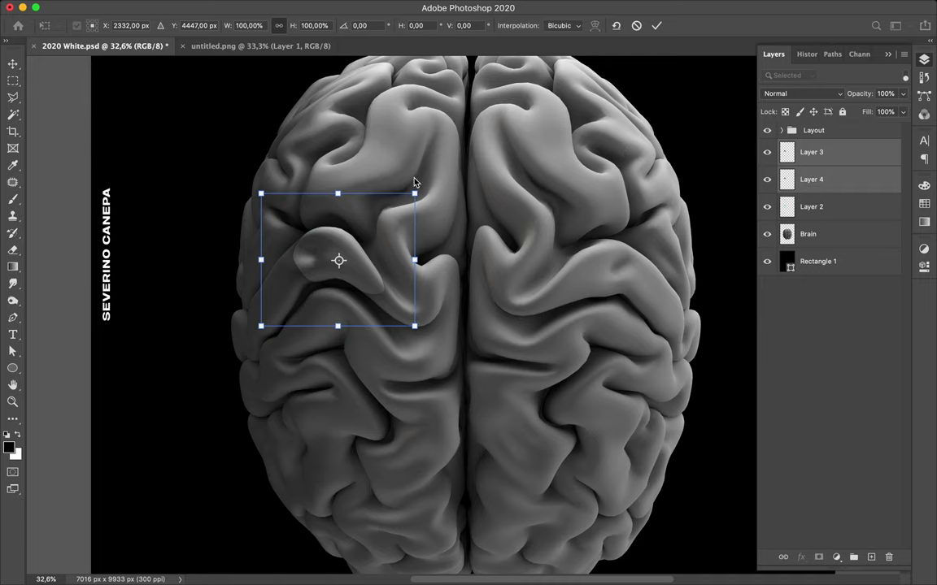
Step: Rotate Layers 3 and 4 by about 6.91° and nudge them onto the left fold, committing the transform
{"action": "left_click_drag", "start_coordinate": [420, 183], "coordinate": [423, 186]}
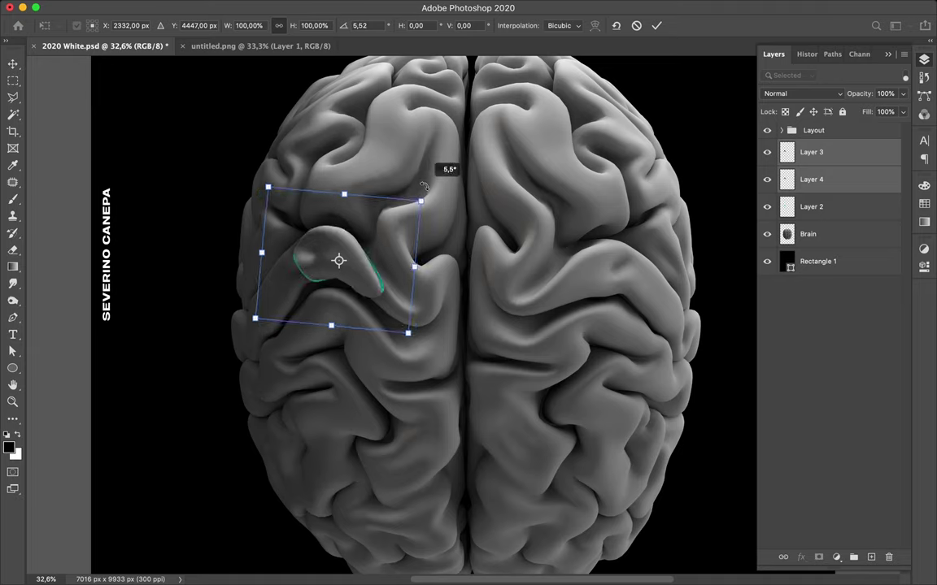
{"action": "left_click_drag", "start_coordinate": [423, 186], "coordinate": [422, 187]}
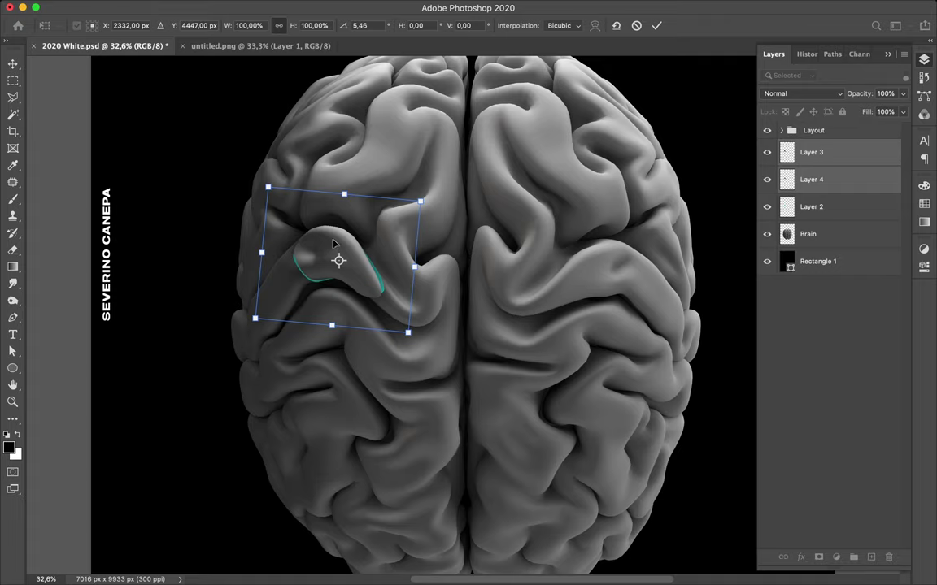
{"action": "left_click_drag", "start_coordinate": [333, 243], "coordinate": [336, 243]}
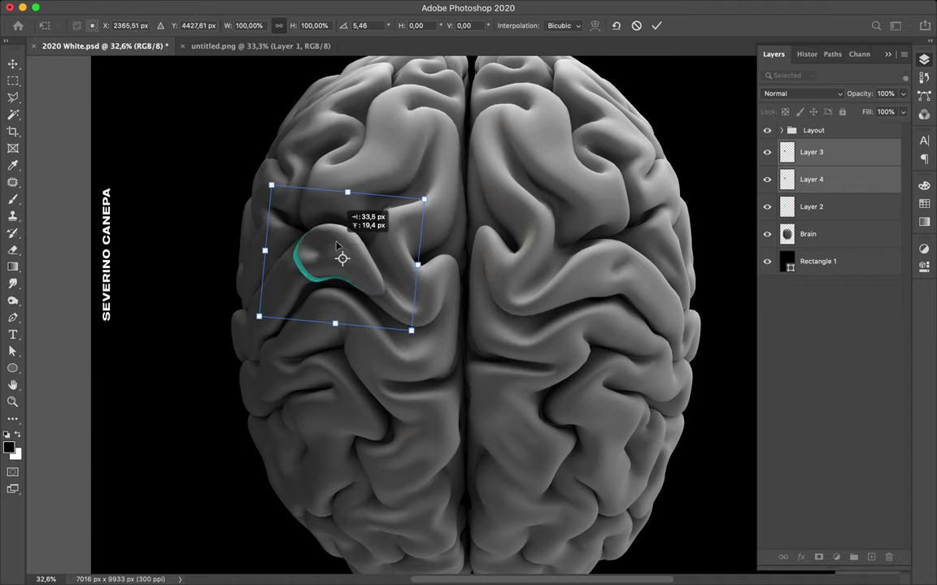
{"action": "left_click_drag", "start_coordinate": [336, 245], "coordinate": [336, 246]}
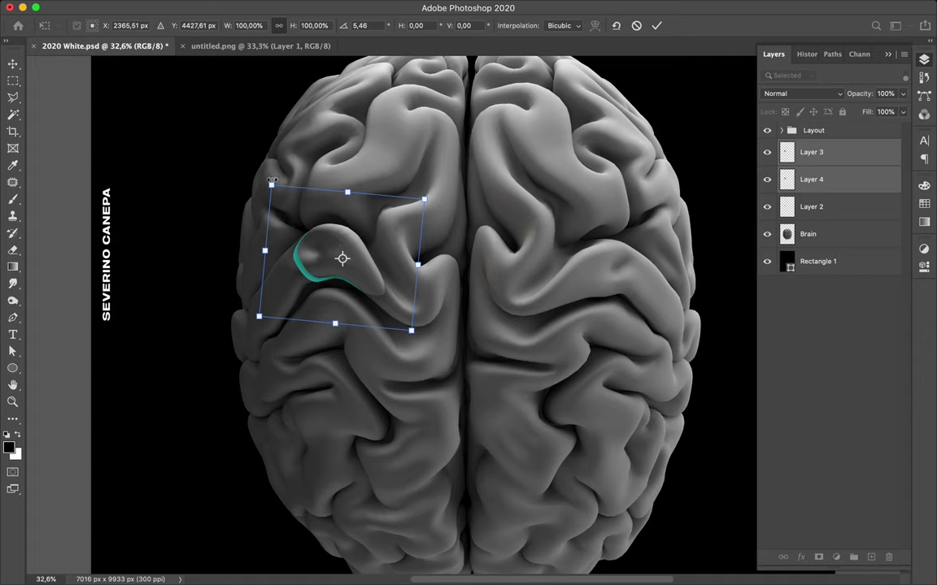
{"action": "left_click_drag", "start_coordinate": [271, 179], "coordinate": [271, 176]}
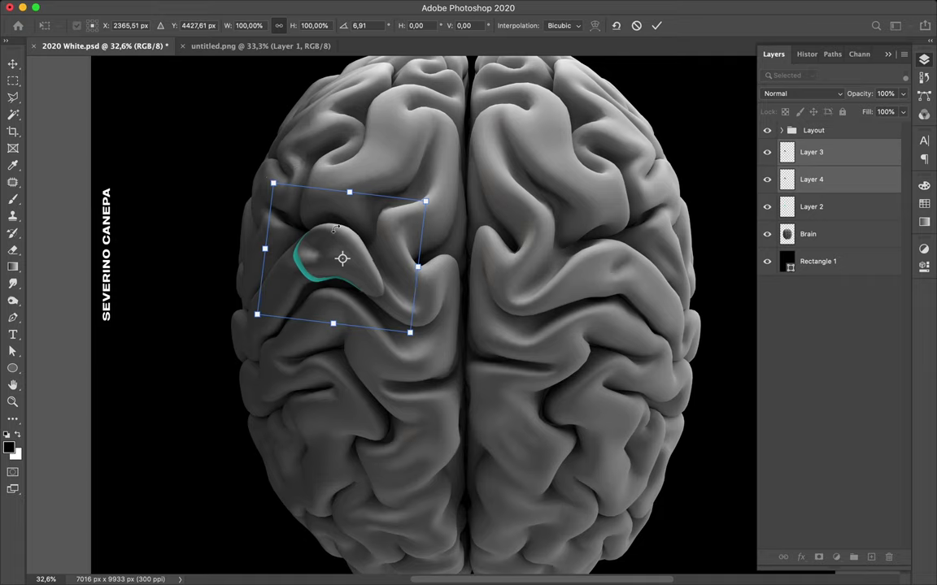
{"action": "key", "text": "shift+Up"}
{"action": "key", "text": "shift+Up"}
{"action": "key", "text": "shift+Up"}
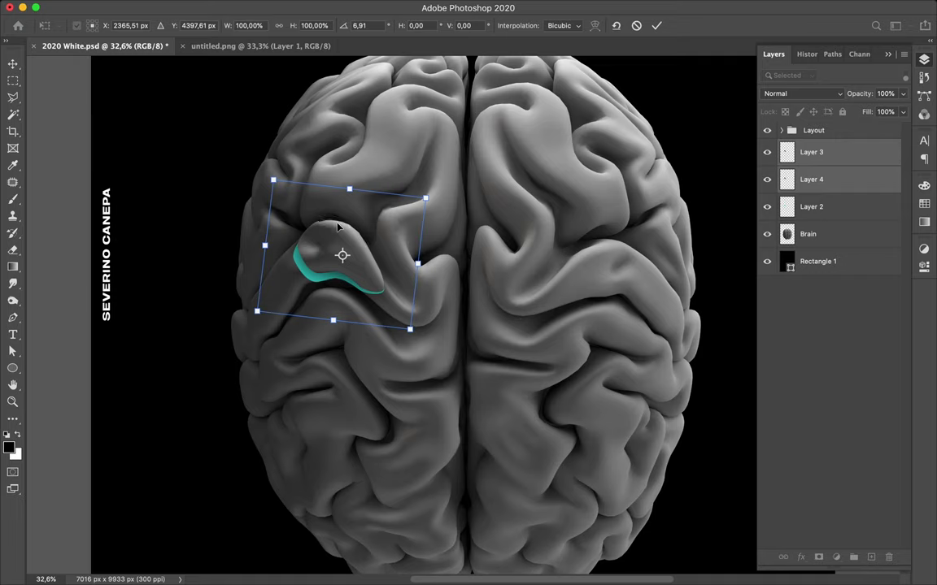
{"action": "key", "text": "shift+Down"}
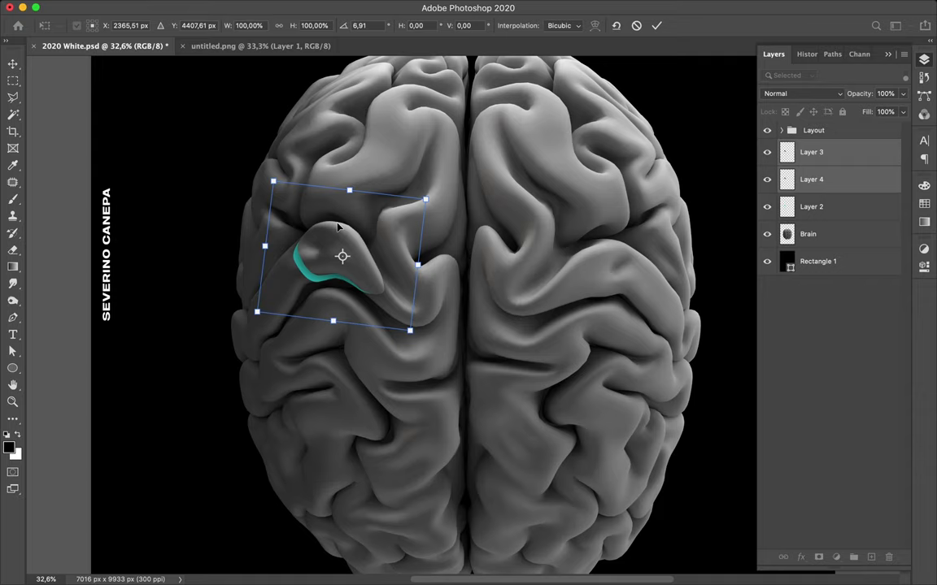
{"action": "key", "text": "ctrl+h"}
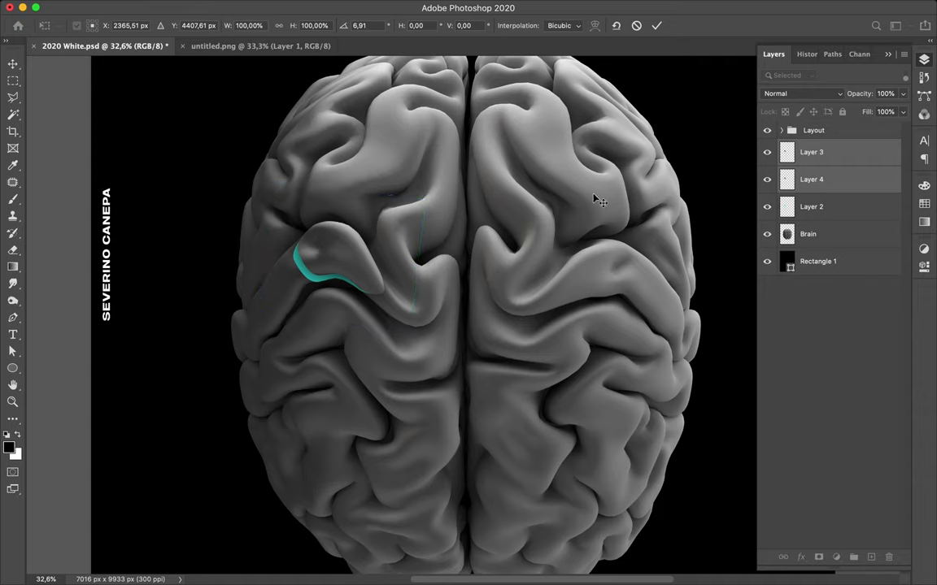
{"action": "key", "text": "Return"}
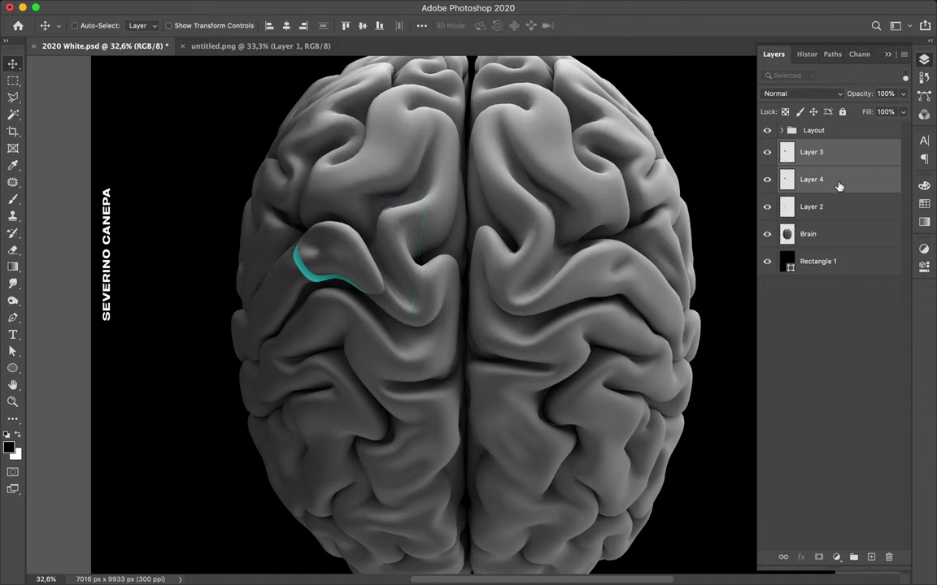
Step: Select Layer 4 and set the Eraser to a Soft Round brush, 0% hardness, 153 px
{"action": "left_click", "coordinate": [838, 186]}
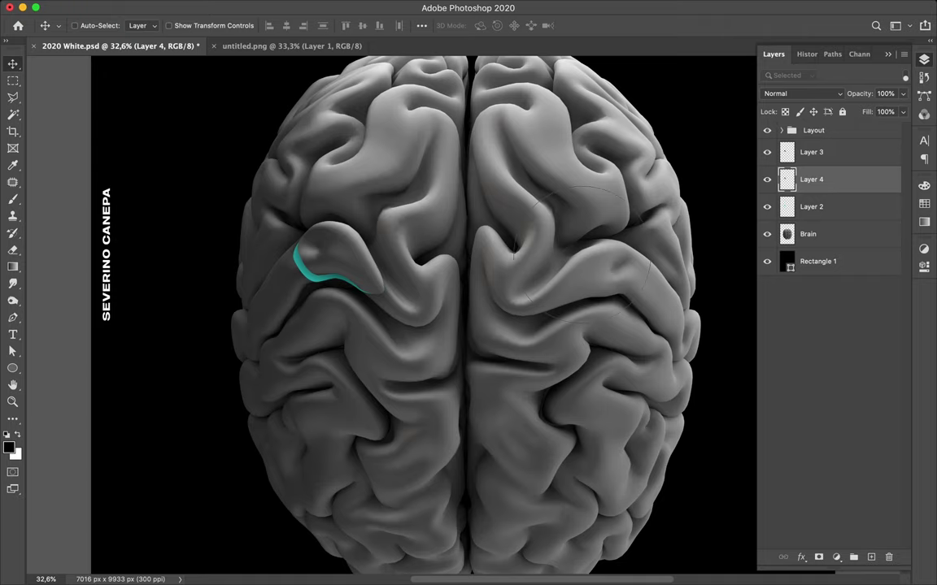
{"action": "key", "text": "e"}
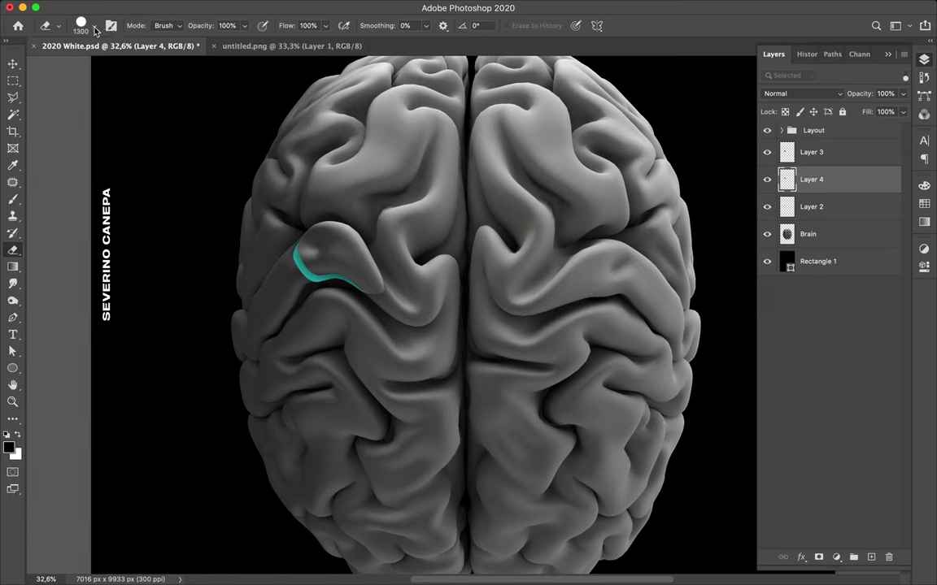
{"action": "left_click", "coordinate": [95, 28]}
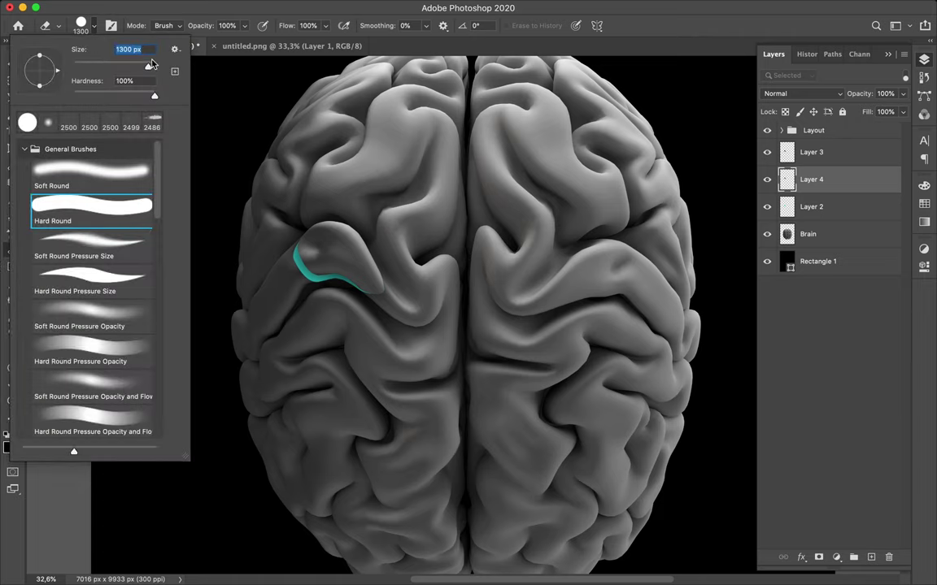
{"action": "key", "text": "comma"}
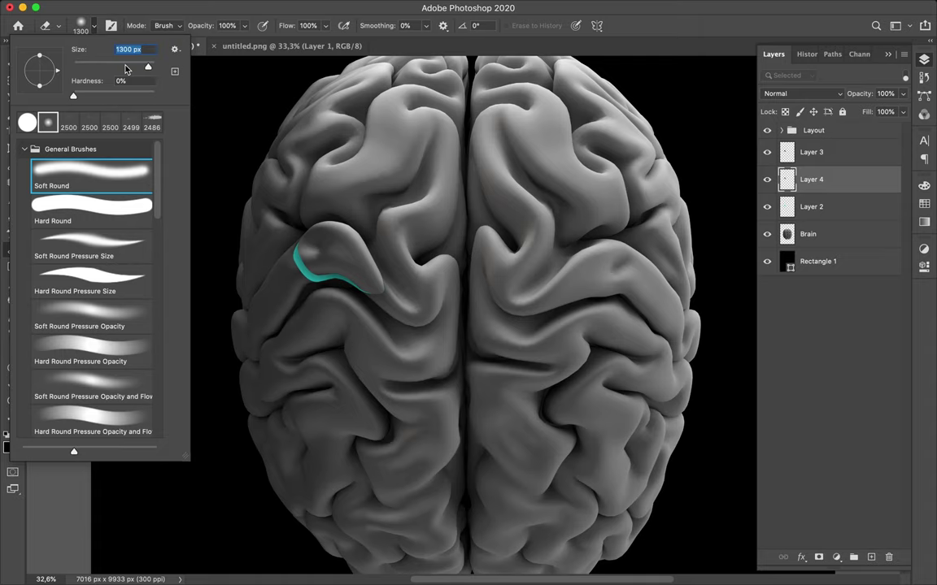
{"action": "left_click", "coordinate": [126, 68]}
Step: Check that the eraser Opacity stays at 100% and close the dropdown
{"action": "left_click", "coordinate": [244, 25]}
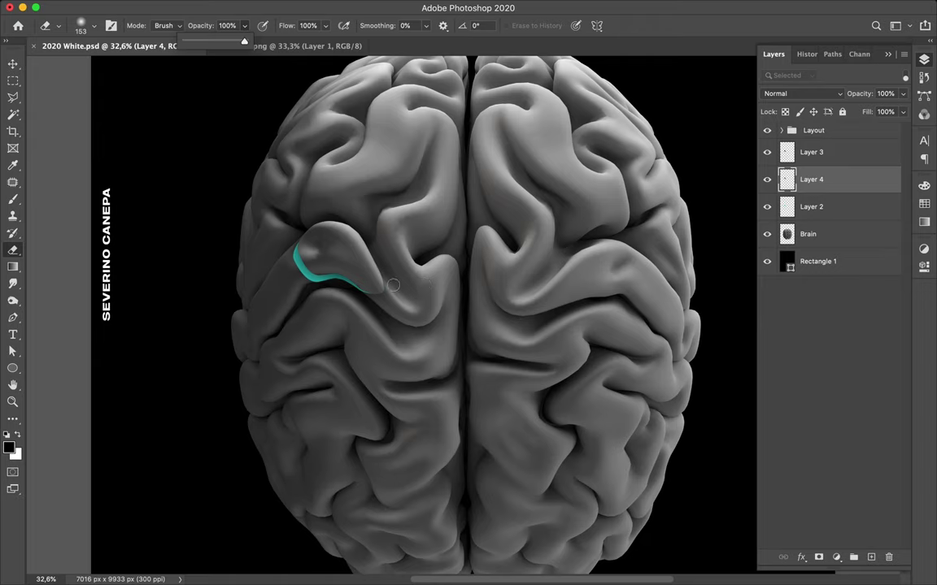
{"action": "left_click", "coordinate": [345, 273]}
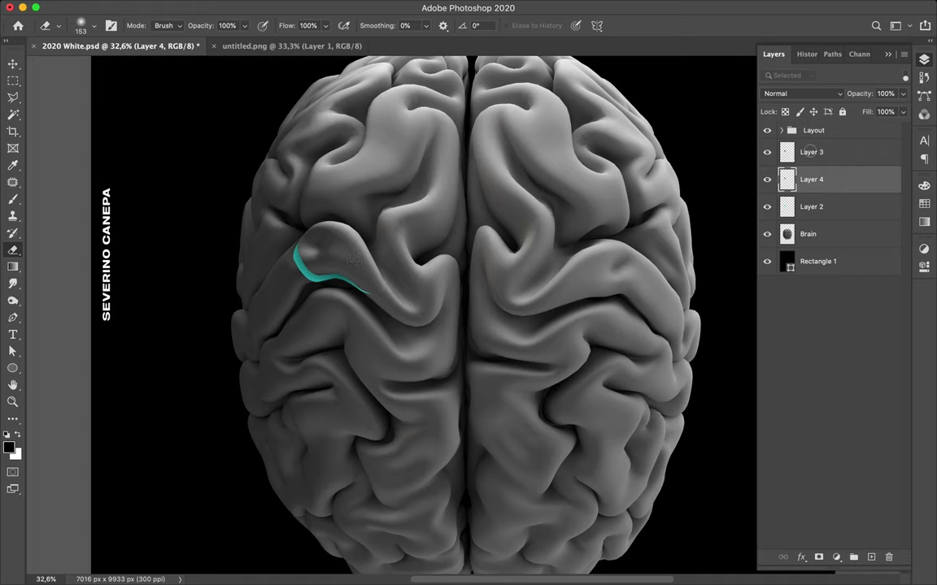
{"action": "key", "text": "v"}
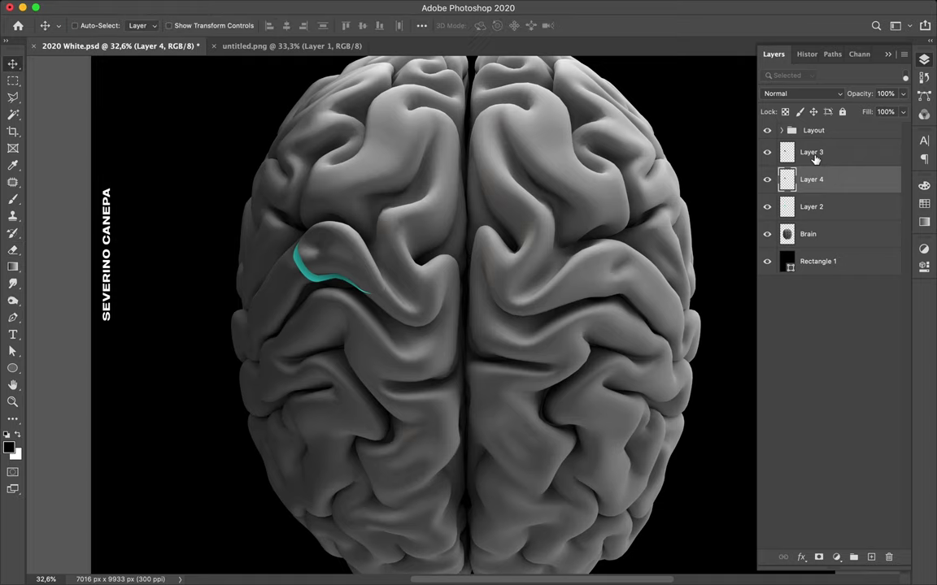
{"action": "left_click", "coordinate": [814, 159], "text": "shift"}
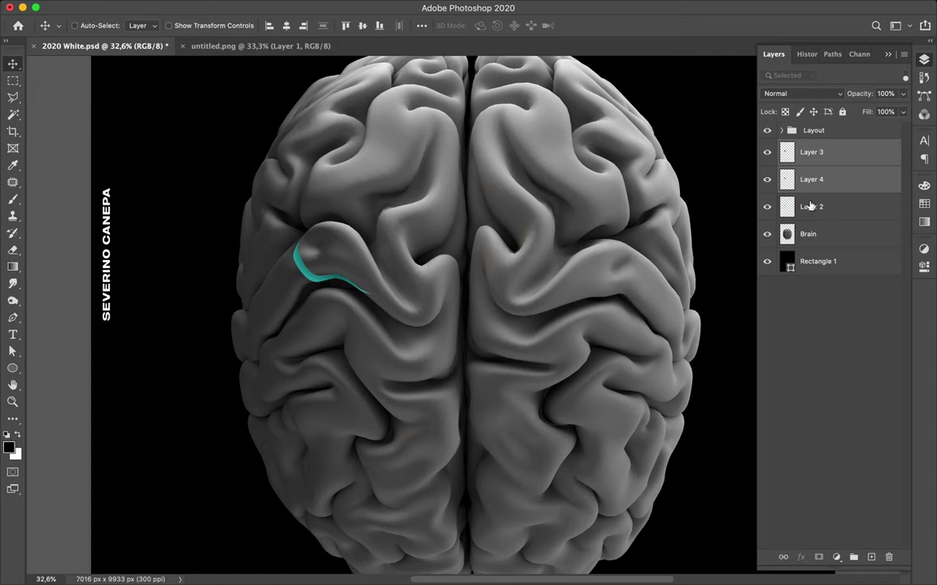
{"action": "left_click", "coordinate": [811, 207]}
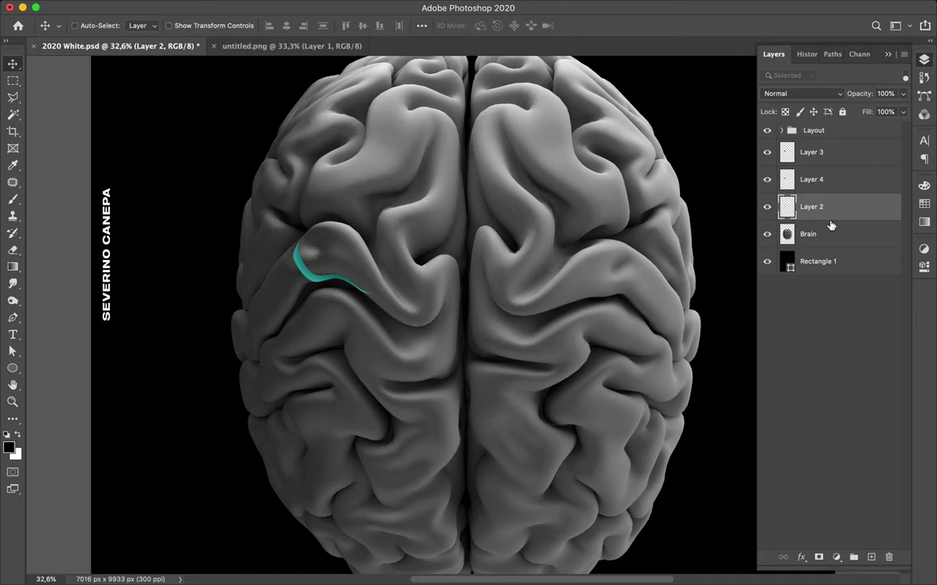
{"action": "left_click_drag", "start_coordinate": [830, 221], "coordinate": [830, 216]}
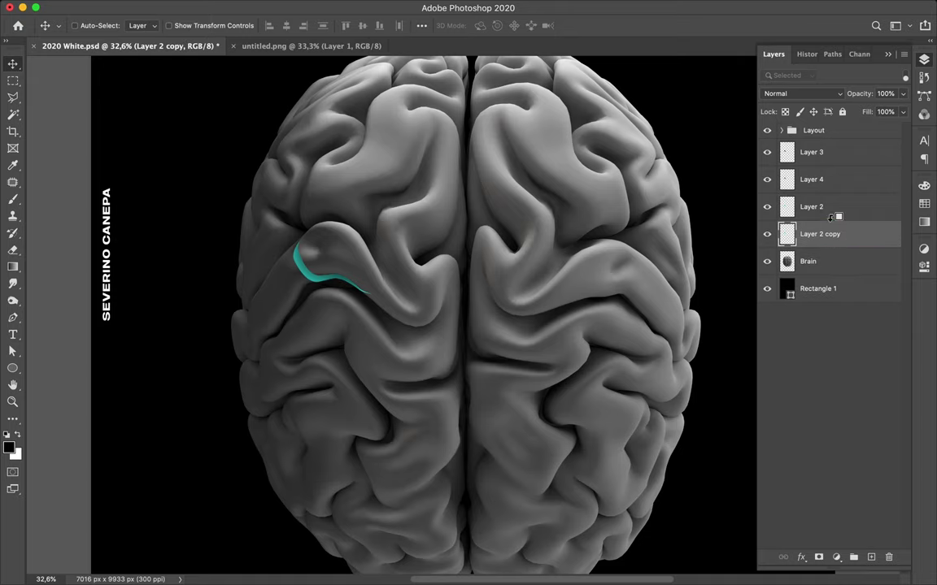
Step: Apply a Gaussian Blur with a 120-pixel radius to Layer 2 copy
{"action": "mouse_move", "coordinate": [304, 4]}
{"action": "left_click", "coordinate": [305, 7]}
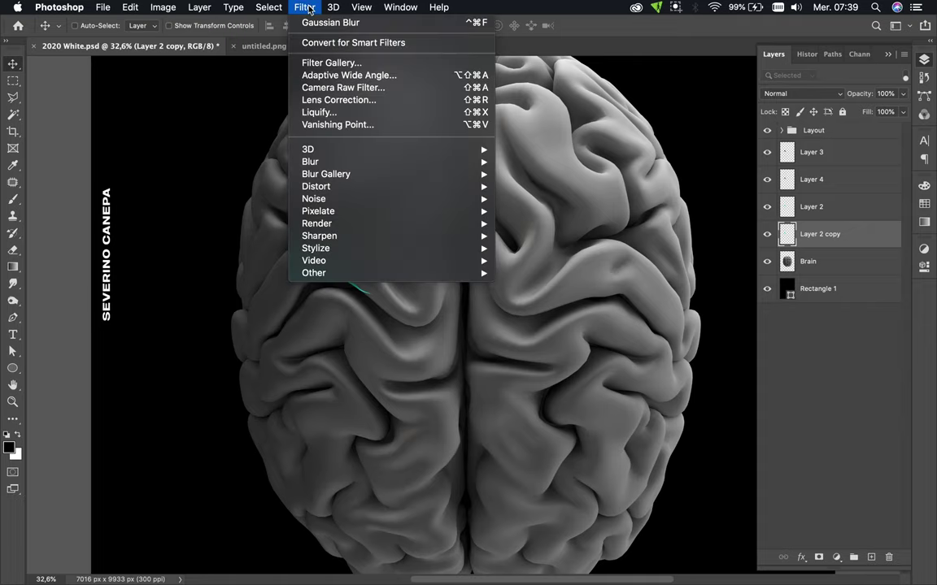
{"action": "mouse_move", "coordinate": [311, 162]}
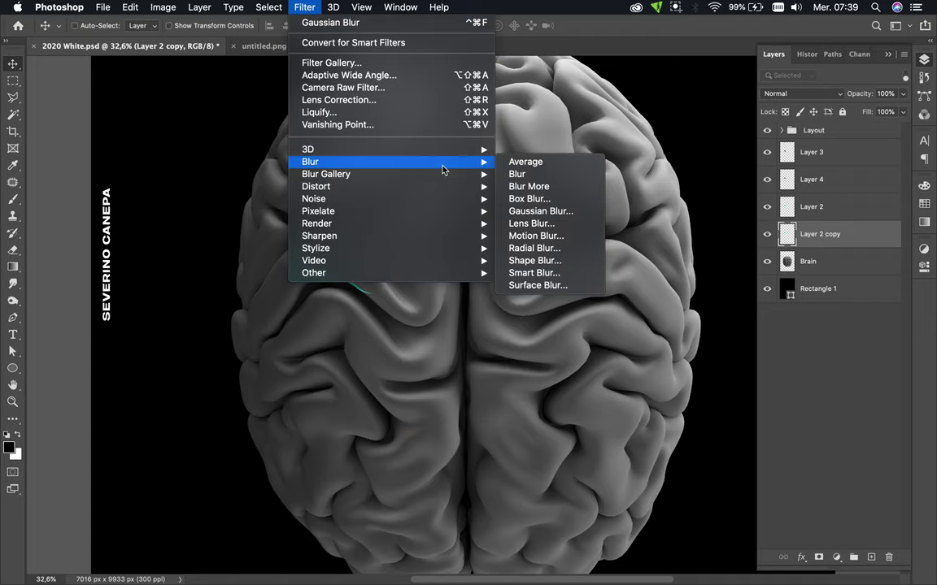
{"action": "left_click", "coordinate": [538, 222]}
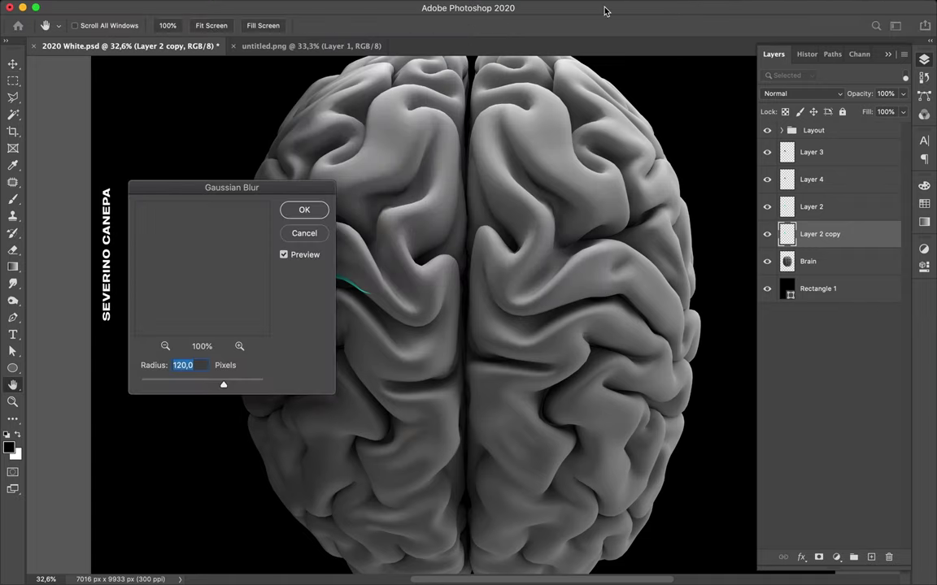
{"action": "left_click", "coordinate": [302, 211]}
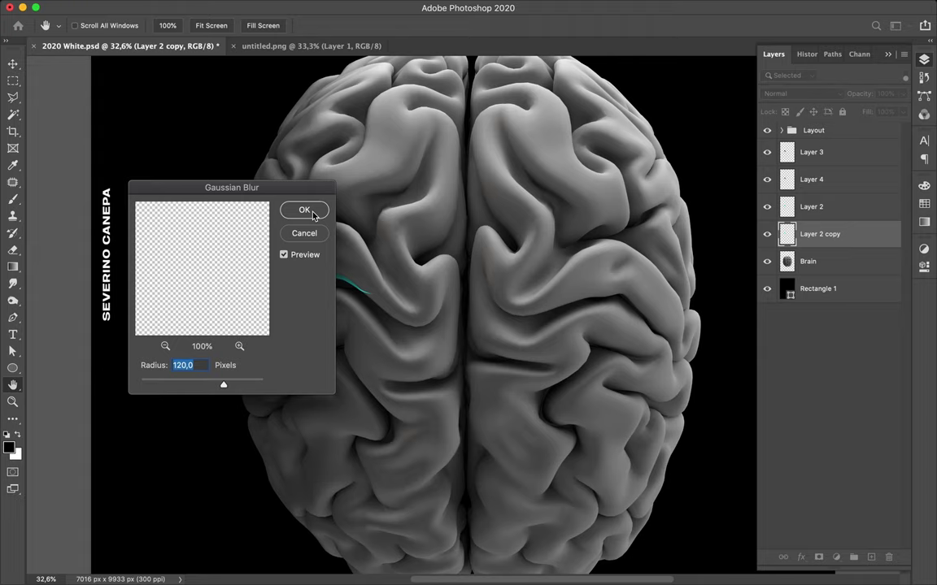
{"action": "left_click", "coordinate": [313, 213]}
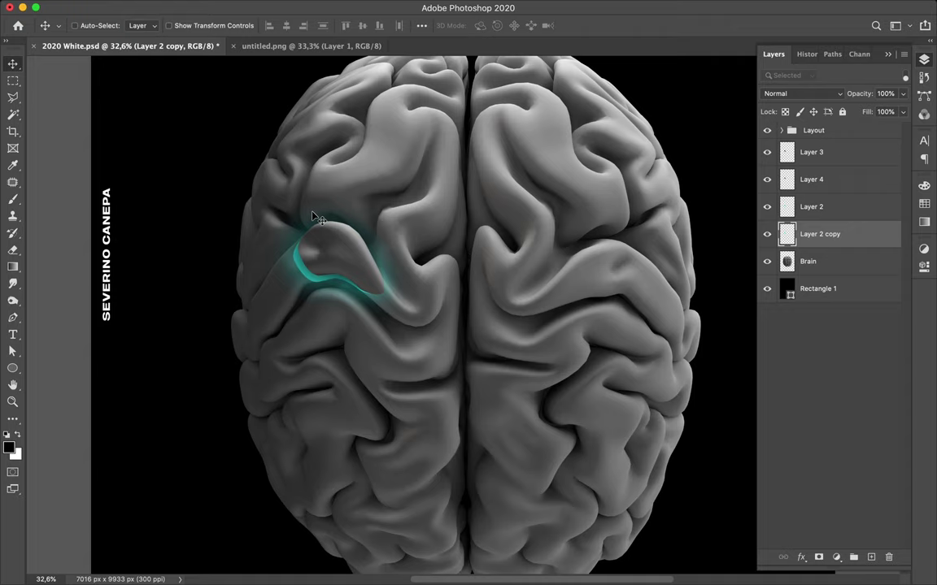
Step: Duplicate the blurred glow above Layer 2 and set the copy to Linear Dodge (Add)
{"action": "key", "text": "e"}
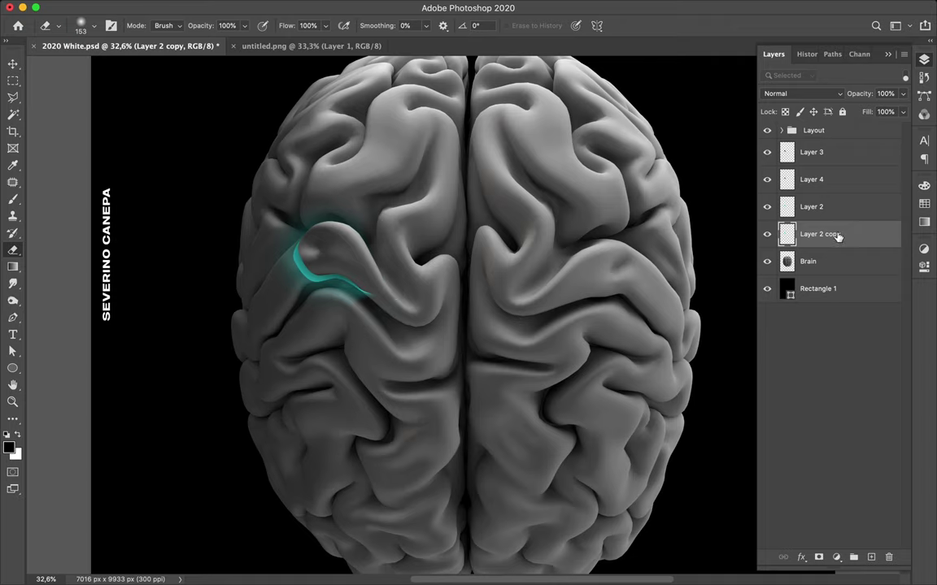
{"action": "mouse_move", "coordinate": [838, 237]}
{"action": "left_mouse_down"}
{"action": "mouse_move", "coordinate": [848, 171]}
{"action": "mouse_move", "coordinate": [850, 192]}
{"action": "left_mouse_up"}
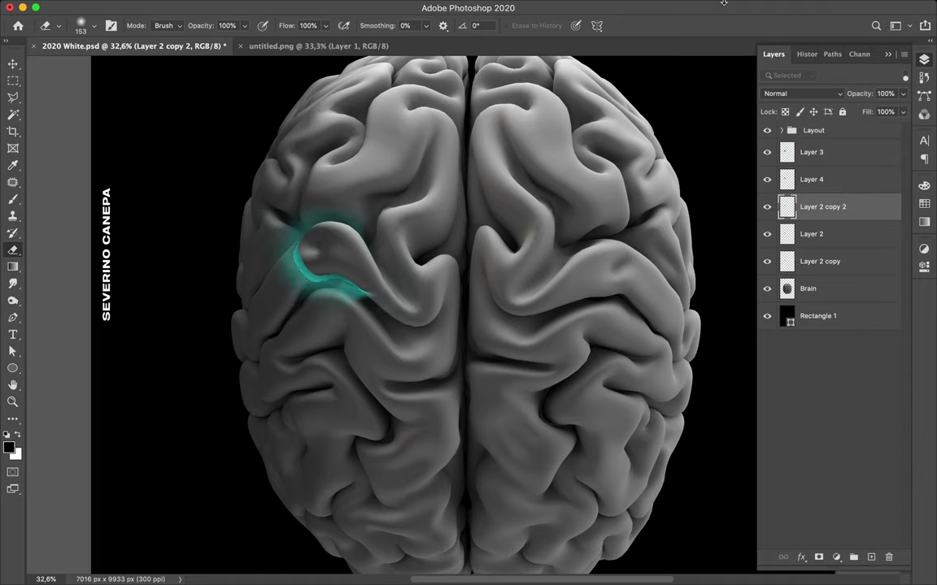
{"action": "left_click", "coordinate": [819, 95]}
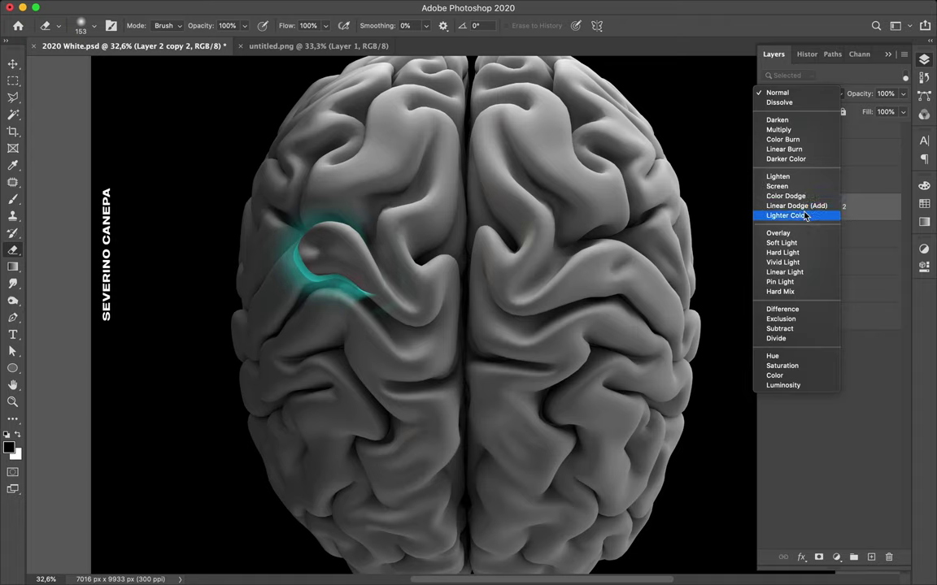
{"action": "left_click", "coordinate": [805, 208]}
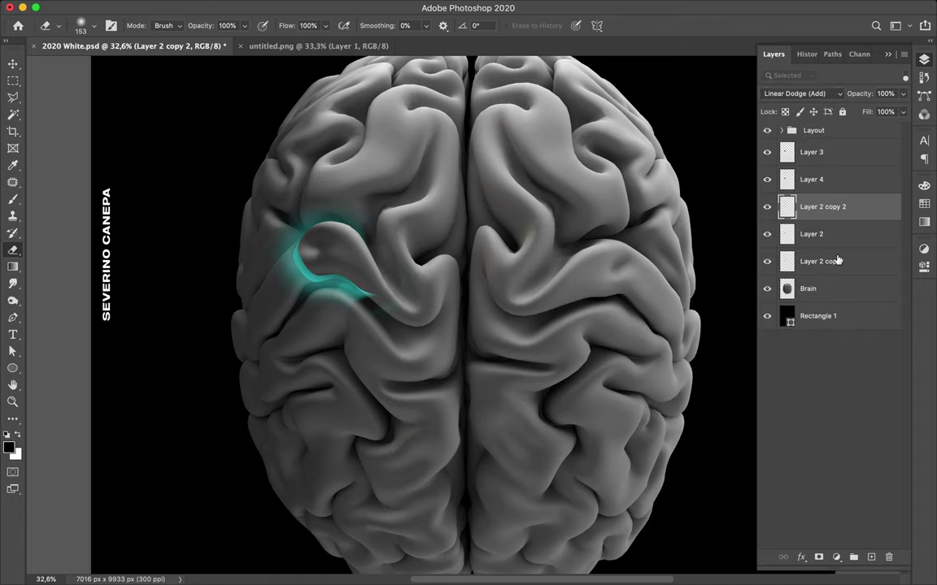
Step: Keep Layer 2 copy at Normal blending and make the Brain layer active
{"action": "left_click", "coordinate": [838, 260]}
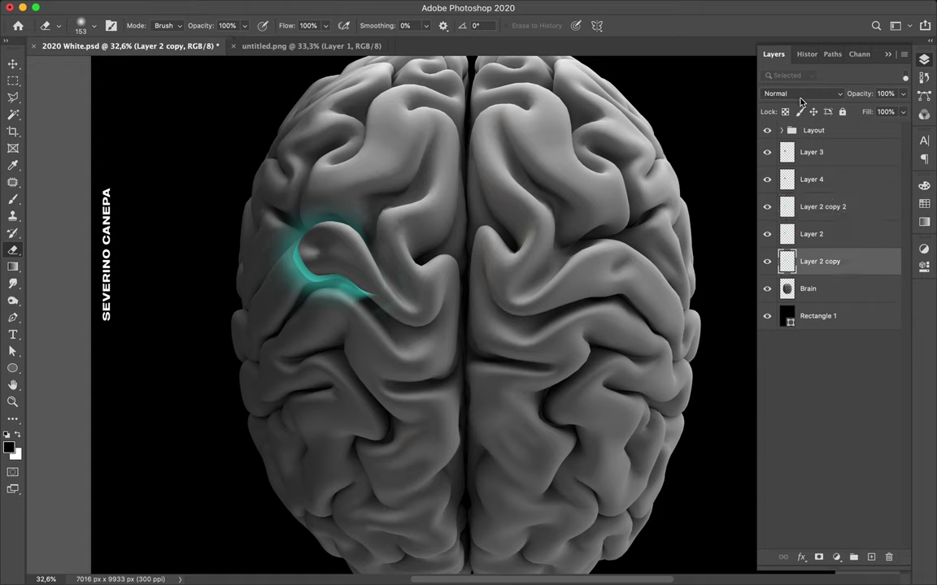
{"action": "left_click", "coordinate": [800, 94]}
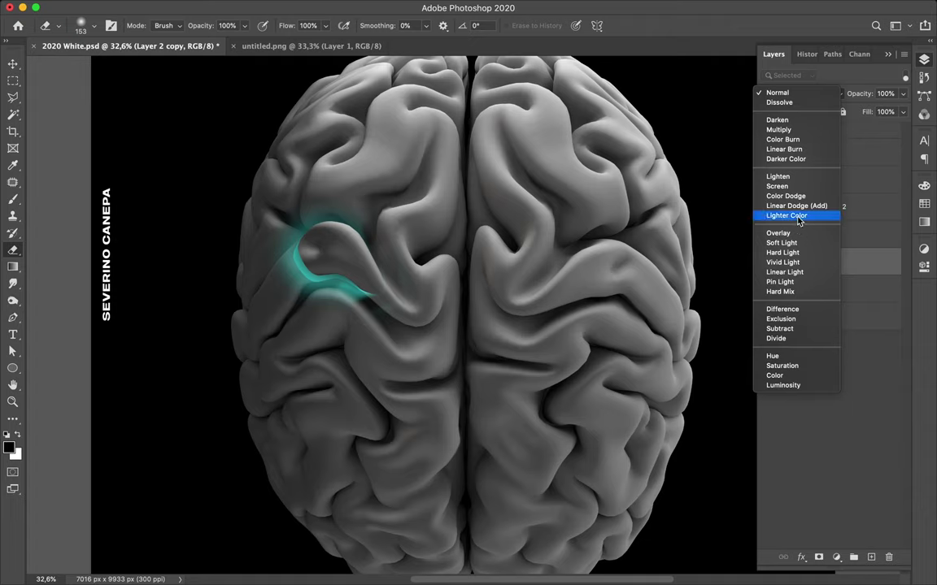
{"action": "left_click", "coordinate": [703, 182]}
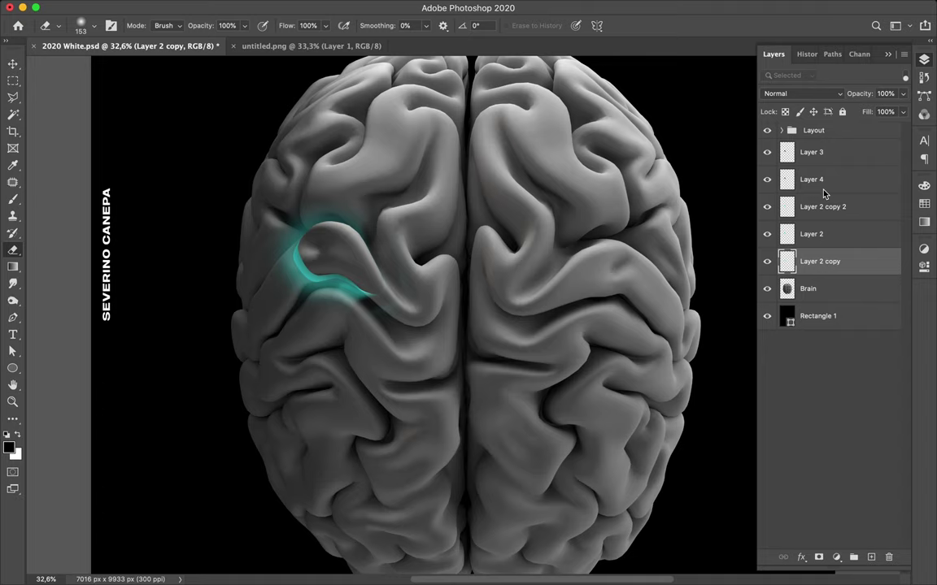
{"action": "key", "text": "v"}
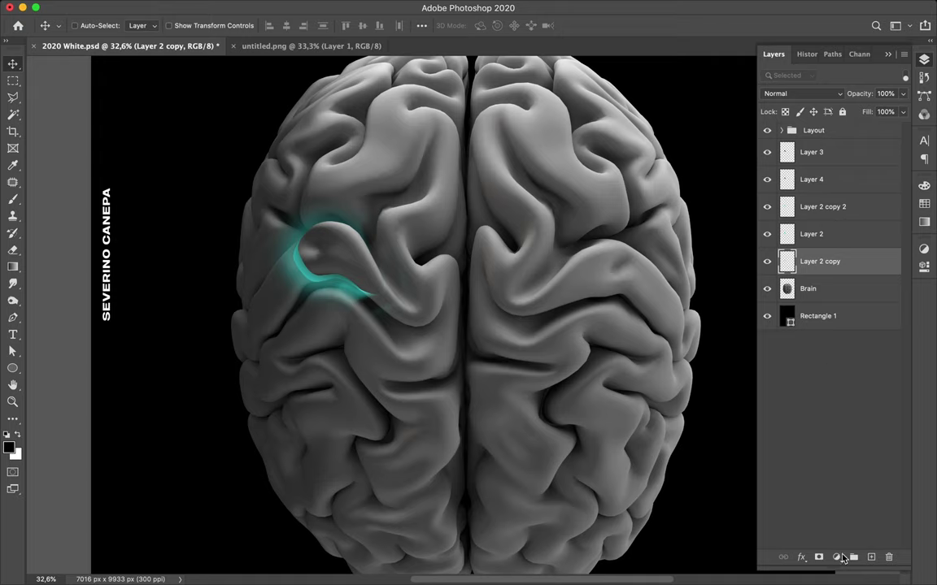
{"action": "key", "text": "alt+bracketleft"}
Step: Add a Levels adjustment above Brain with input levels 19, 1.00 and 235
{"action": "left_click", "coordinate": [839, 559]}
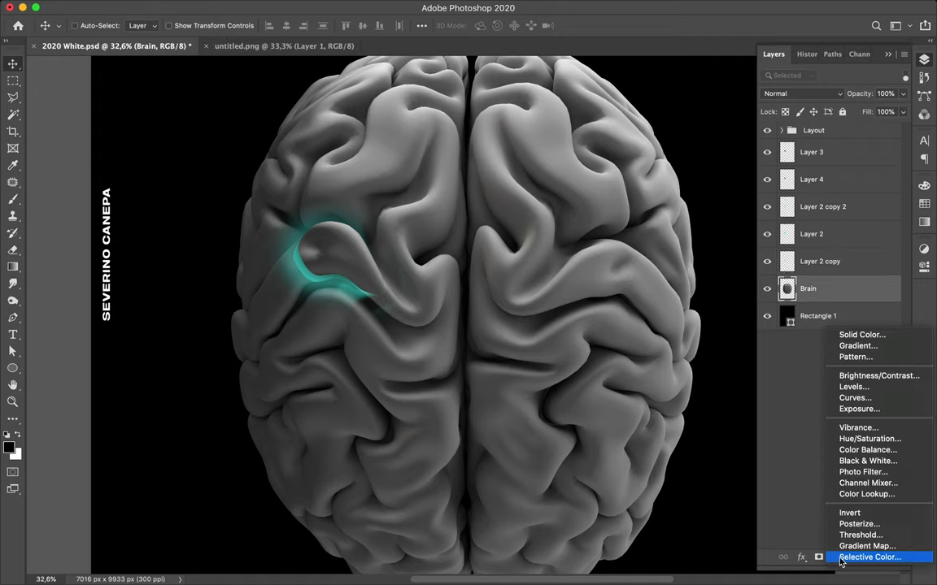
{"action": "left_click", "coordinate": [890, 397]}
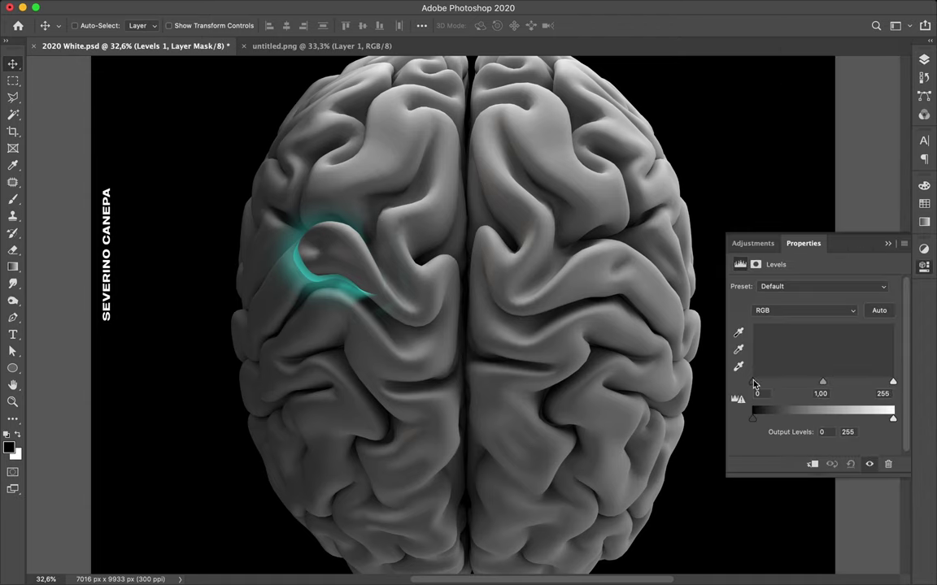
{"action": "left_click_drag", "start_coordinate": [754, 383], "coordinate": [764, 387]}
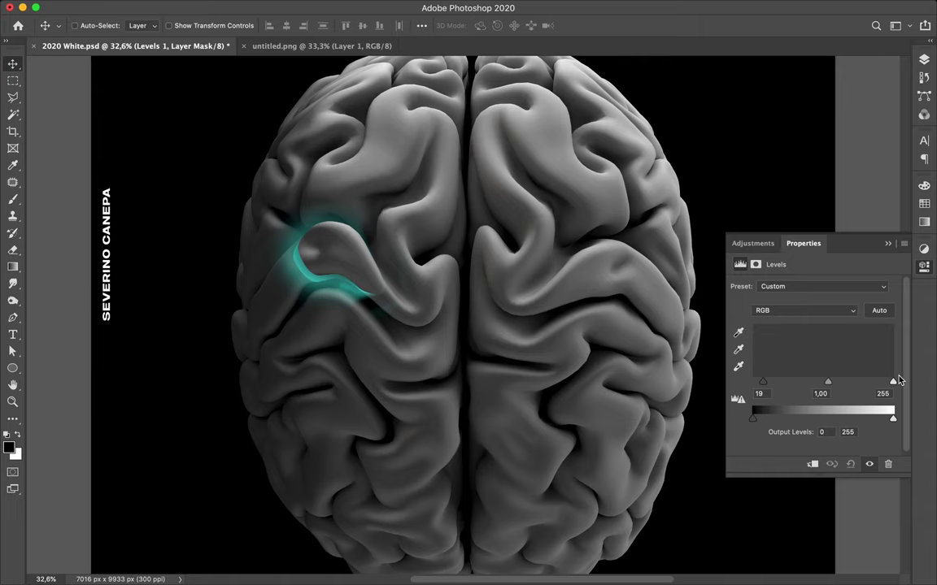
{"action": "left_click_drag", "start_coordinate": [894, 382], "coordinate": [887, 383]}
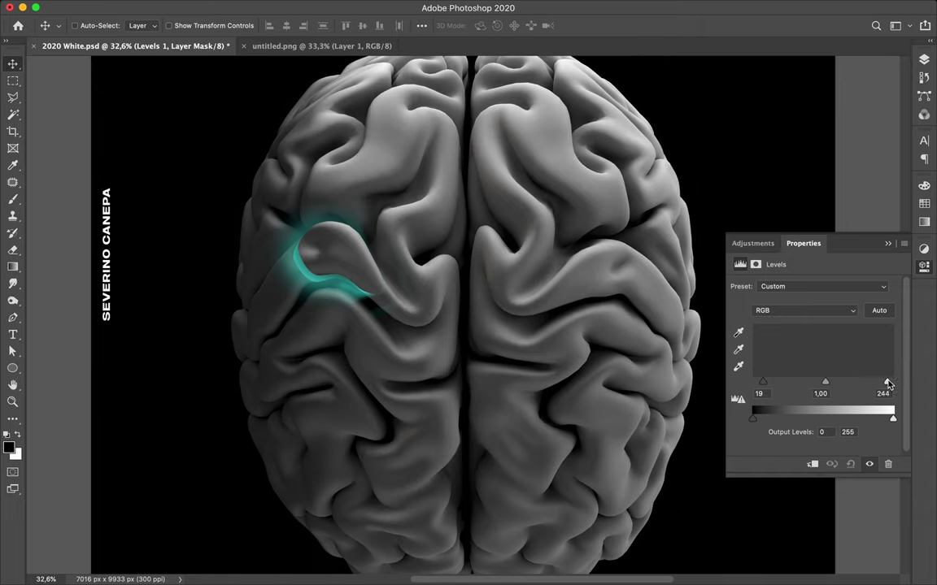
{"action": "left_click_drag", "start_coordinate": [888, 384], "coordinate": [886, 383]}
{"action": "left_click_drag", "start_coordinate": [887, 384], "coordinate": [881, 384]}
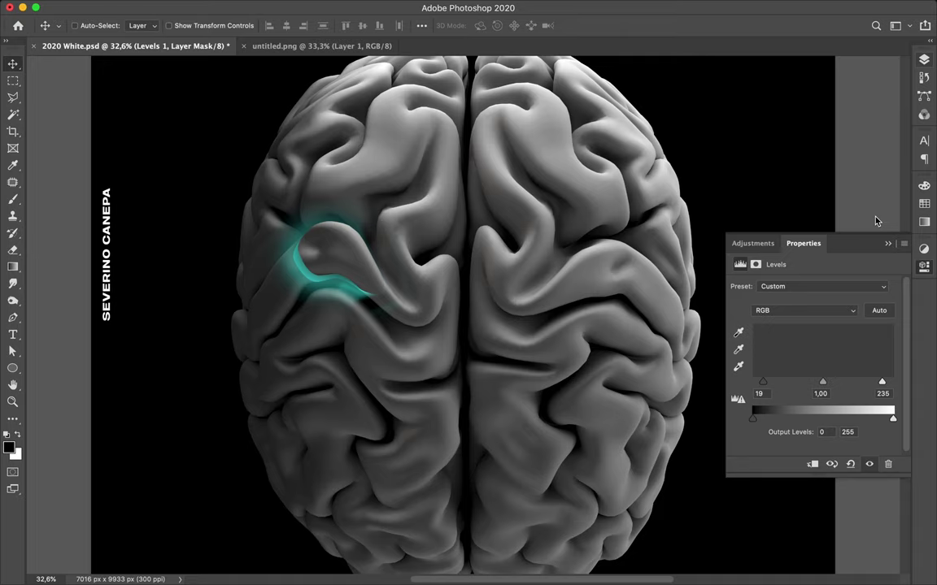
{"action": "key", "text": "F7"}
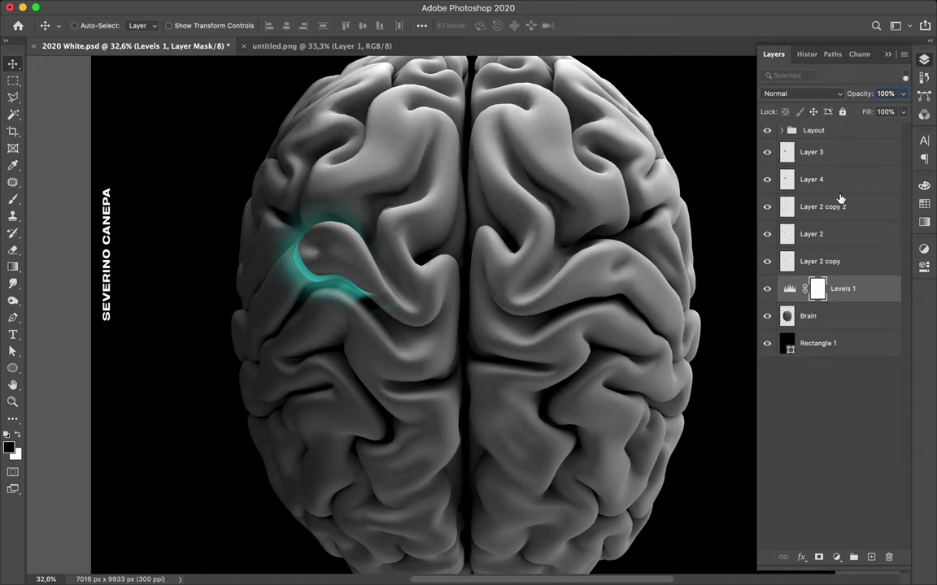
Step: Merge an Alt-dragged copy of Levels 1 into Layer 3
{"action": "left_click_drag", "start_coordinate": [846, 294], "coordinate": [839, 144]}
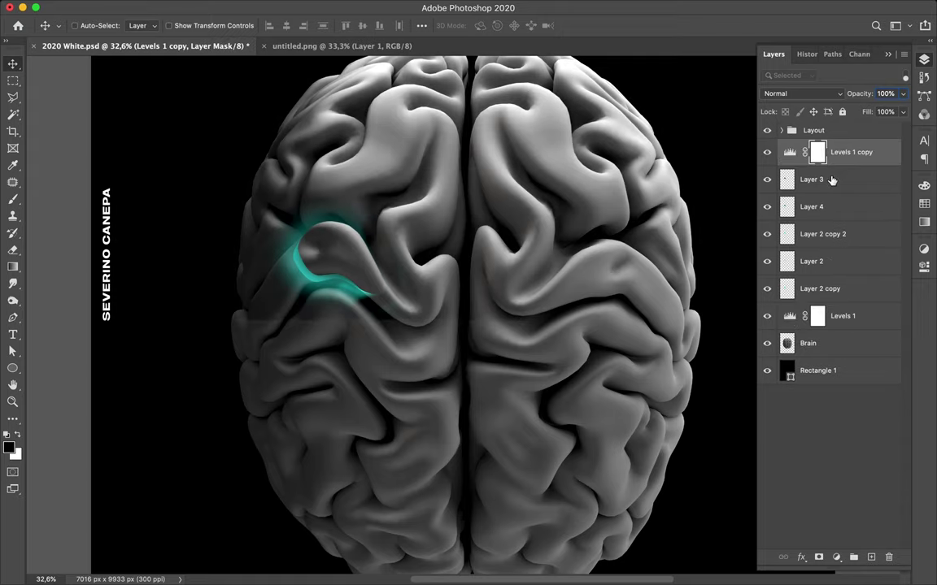
{"action": "left_click", "coordinate": [831, 180], "text": "shift"}
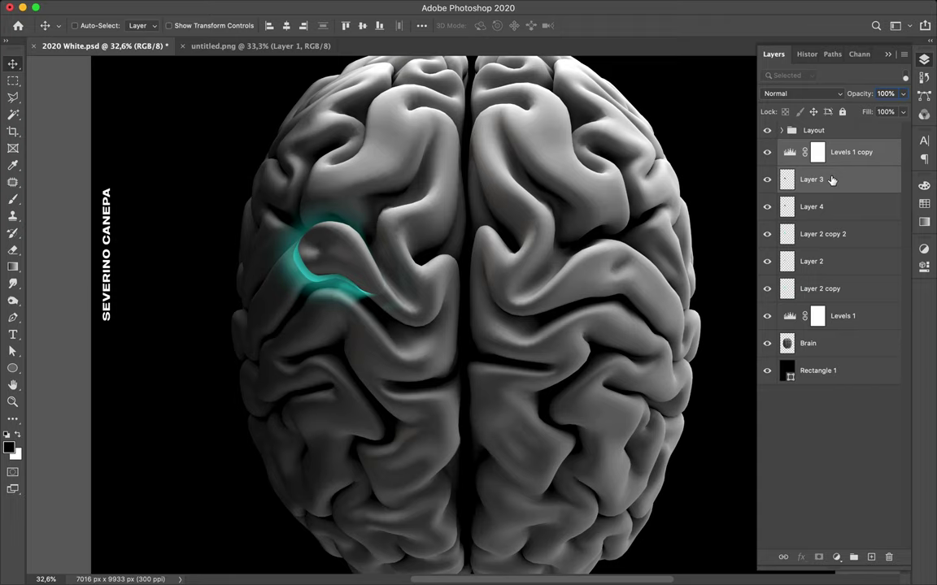
{"action": "key", "text": "ctrl"}
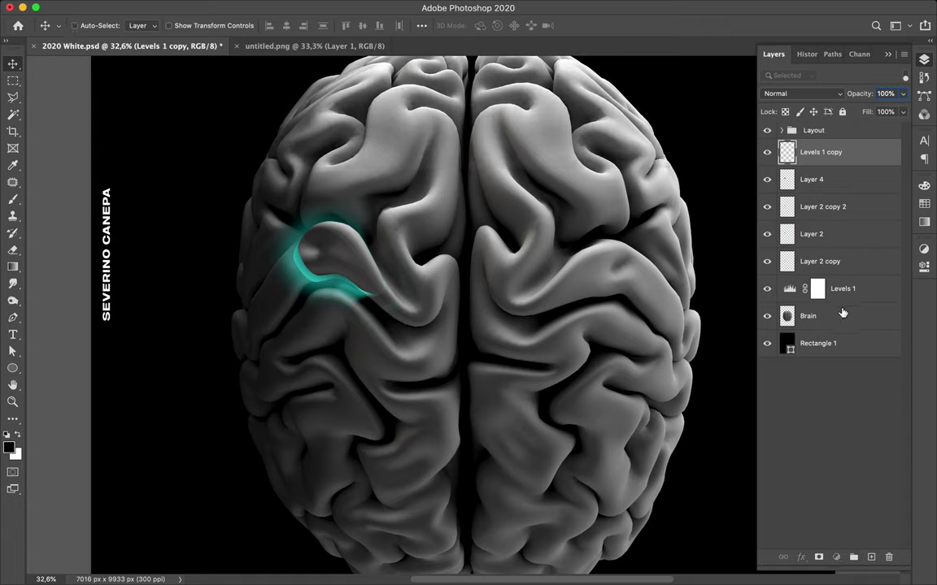
Step: Merge the original Levels 1 adjustment permanently into the Brain layer
{"action": "key", "text": "alt+bracketleft"}
{"action": "key", "text": "alt+bracketleft"}
{"action": "key", "text": "alt+bracketleft"}
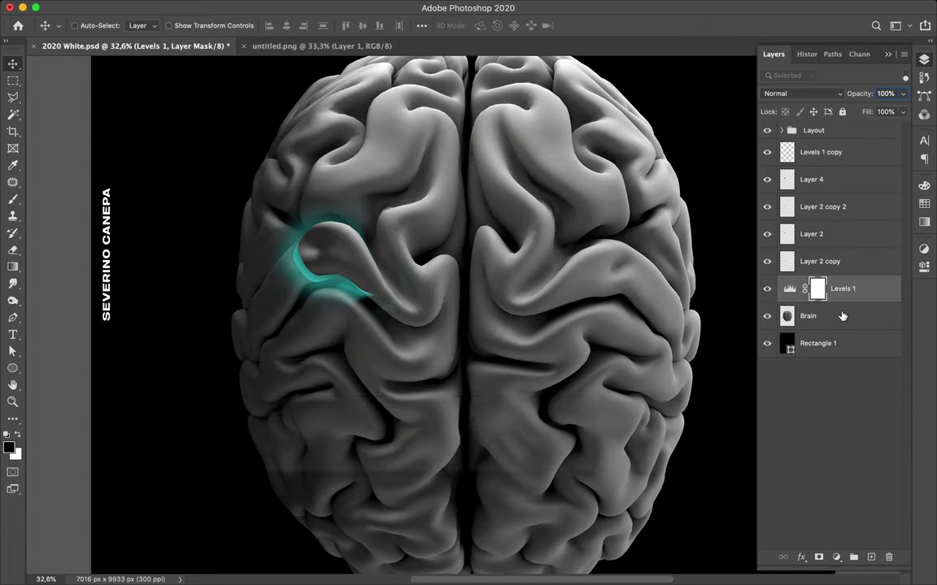
{"action": "left_click", "coordinate": [842, 316], "text": "shift"}
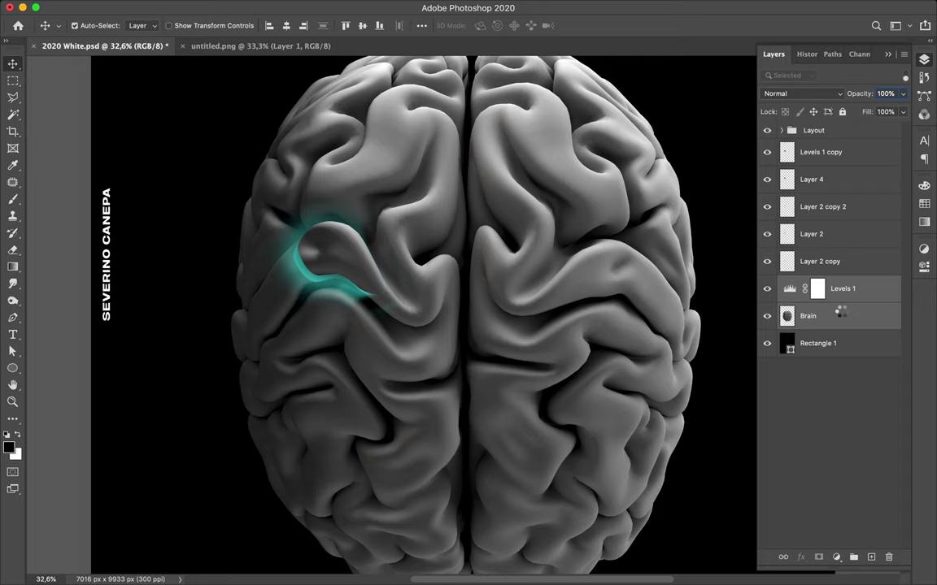
{"action": "key", "text": "ctrl"}
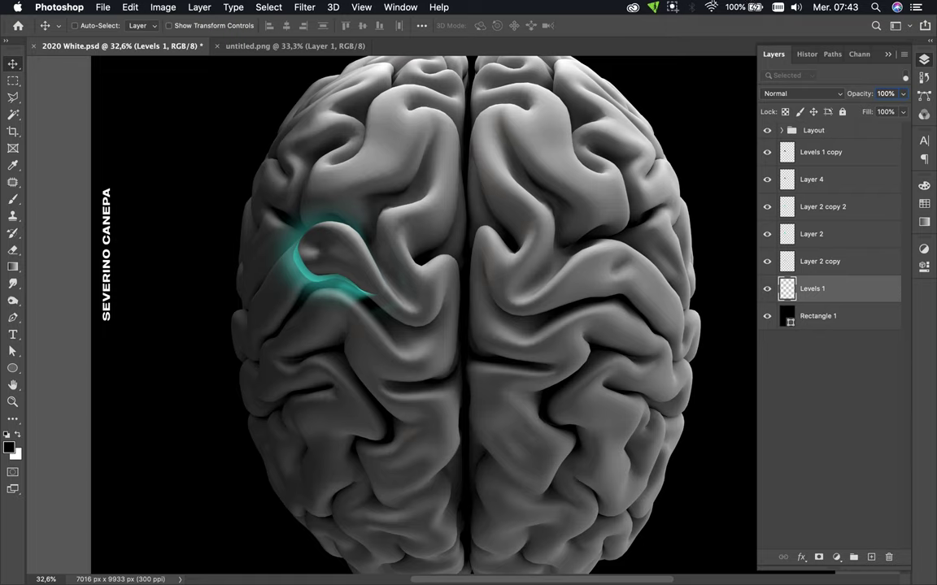
{"action": "left_click", "coordinate": [675, 8]}
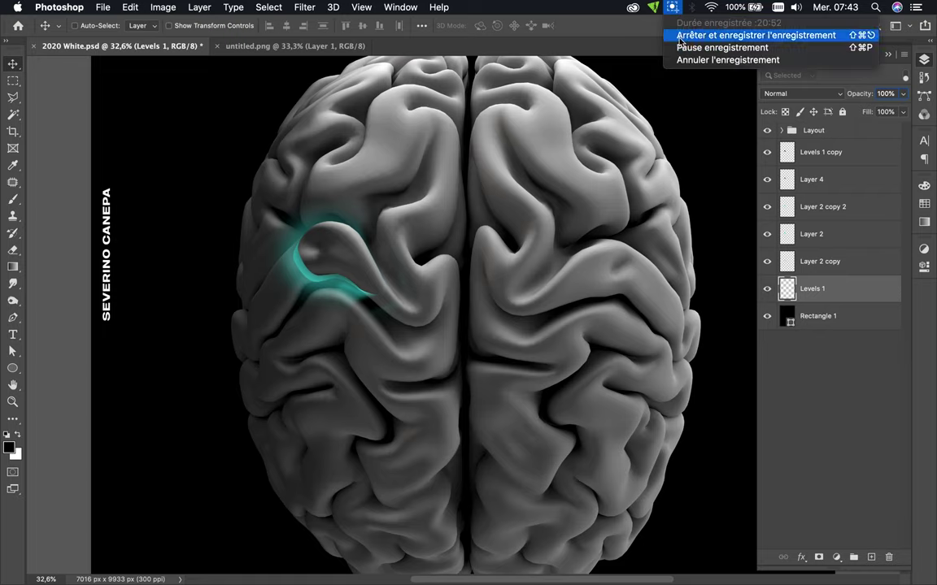
{"action": "left_click", "coordinate": [691, 35]}
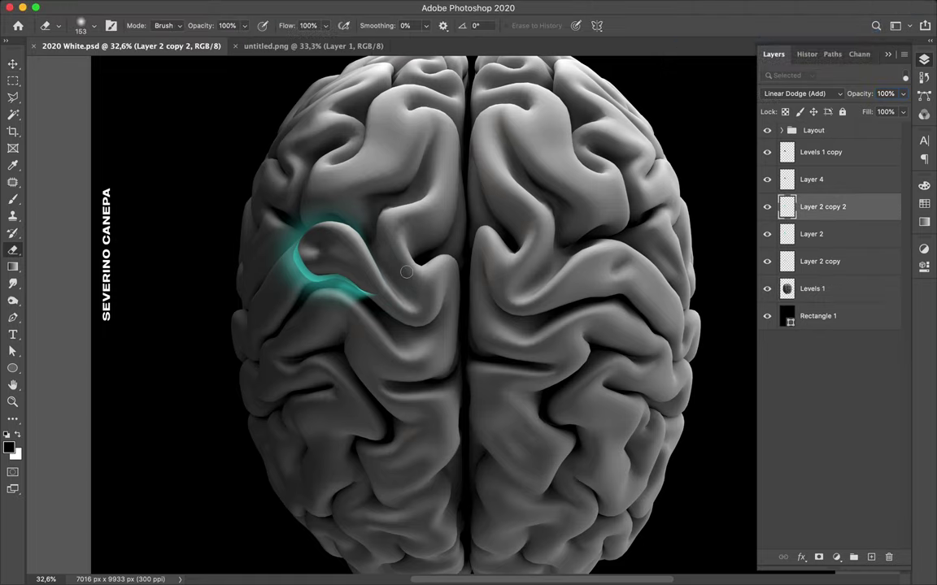
Step: Erase the tip of the teal glow on Layer 2 copy 2 near the left fold's lower end
{"action": "scroll", "coordinate": [405, 272], "scroll_direction": "up", "scroll_amount": 3}
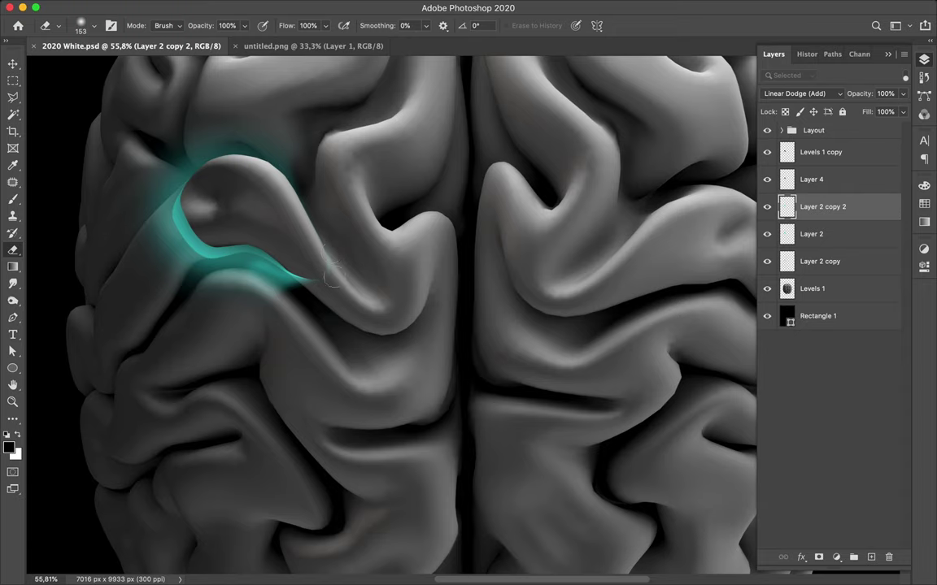
{"action": "left_click", "coordinate": [840, 185]}
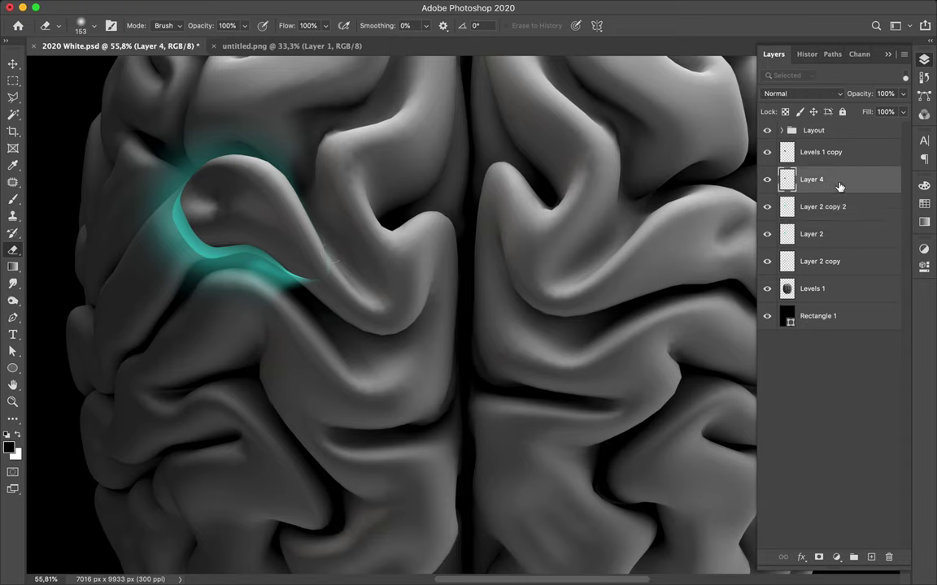
{"action": "left_click", "coordinate": [826, 235]}
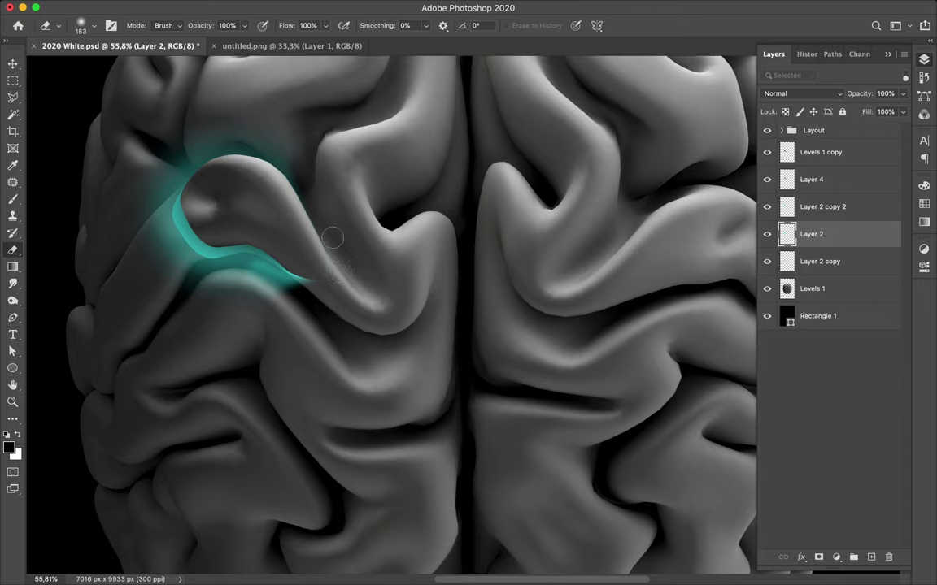
{"action": "left_click", "coordinate": [829, 207]}
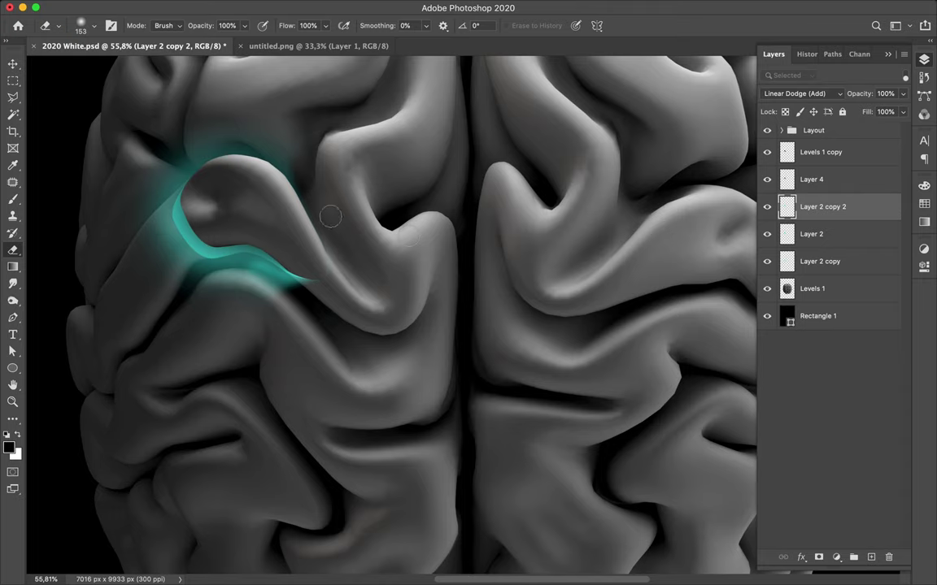
{"action": "key", "text": "alt+bracketleft"}
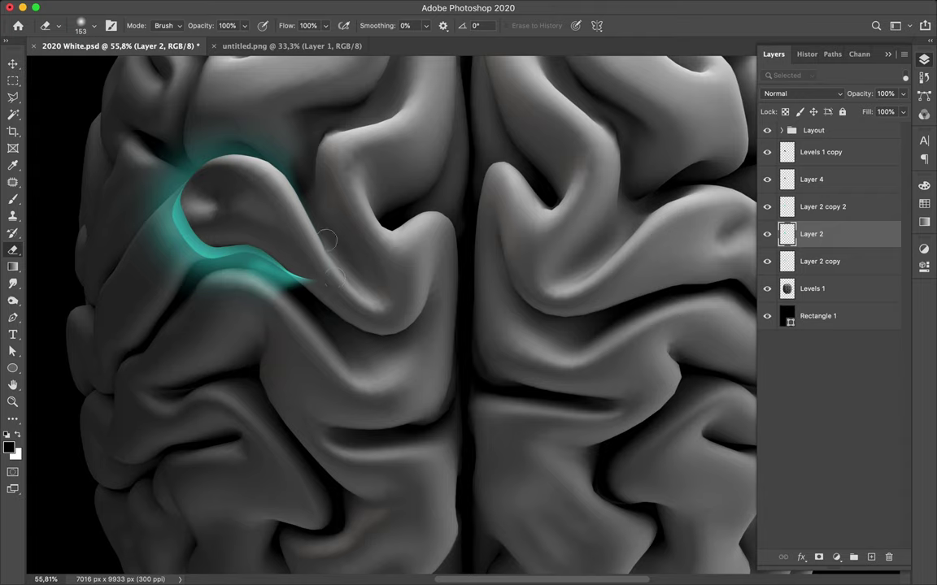
{"action": "left_click", "coordinate": [834, 266]}
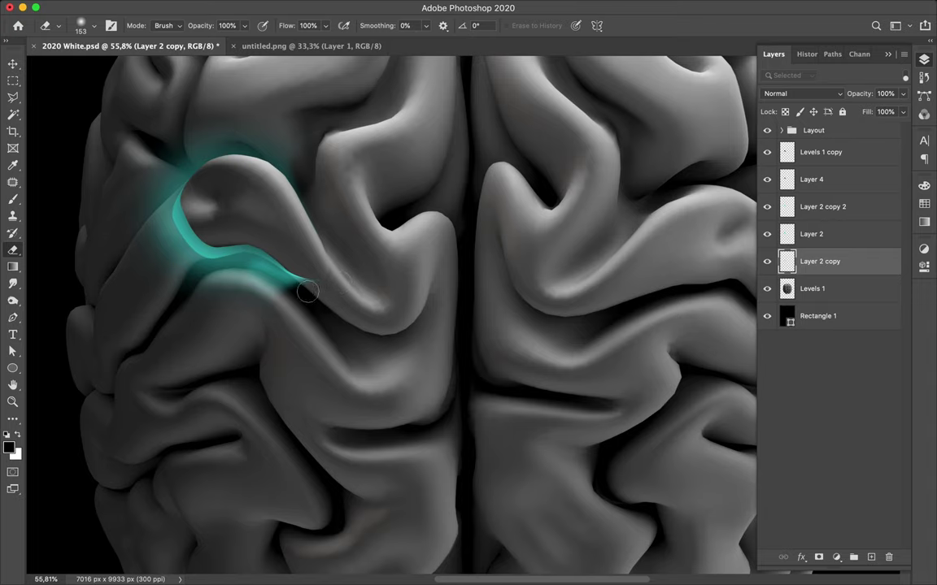
{"action": "left_click", "coordinate": [822, 235]}
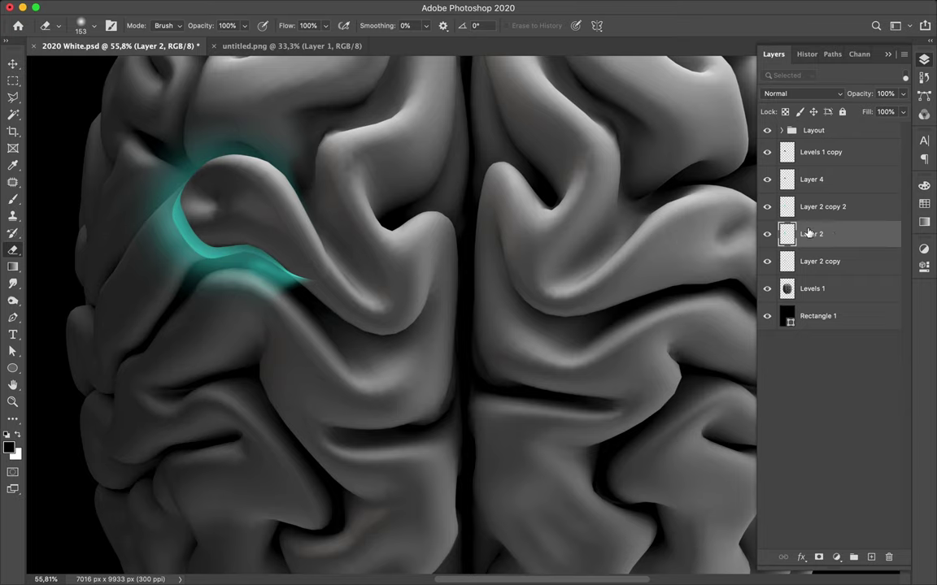
{"action": "left_click", "coordinate": [833, 207]}
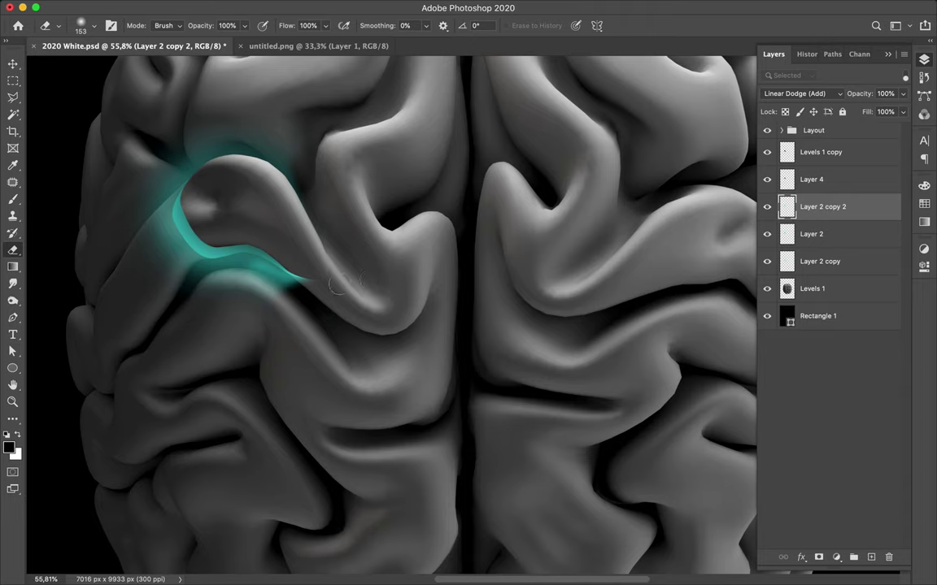
{"action": "left_click_drag", "start_coordinate": [309, 290], "coordinate": [303, 258]}
{"action": "key", "text": "ctrl"}
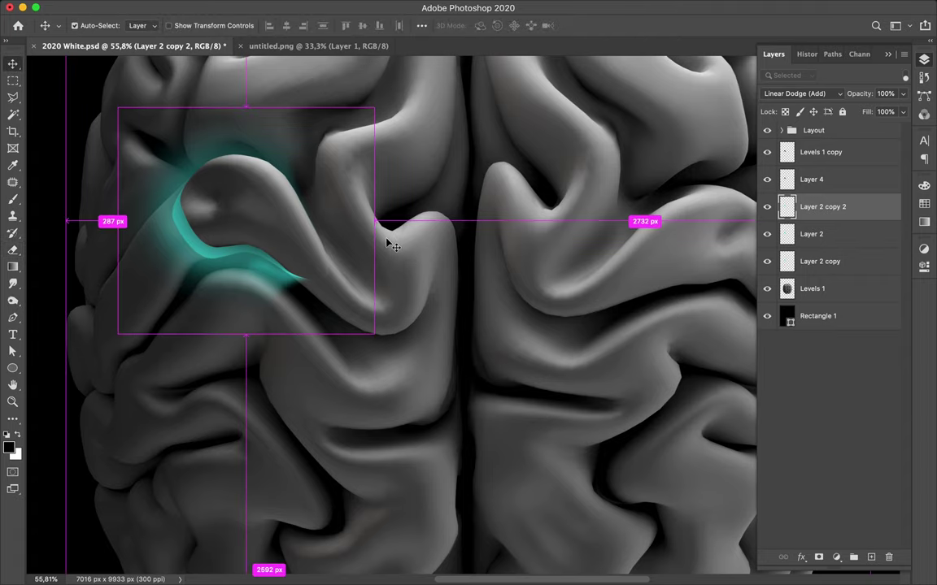
Step: Fit the poster on screen and Alt-drag Layer 2 to create Layer 2 copy 3 below it
{"action": "key", "text": "ctrl+0"}
{"action": "left_click", "coordinate": [863, 235]}
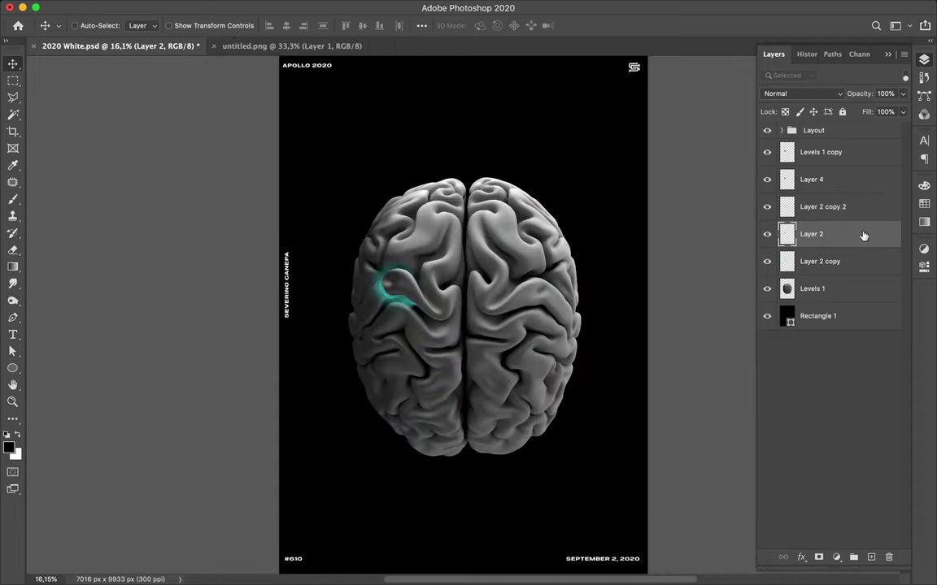
{"action": "left_click", "coordinate": [834, 261]}
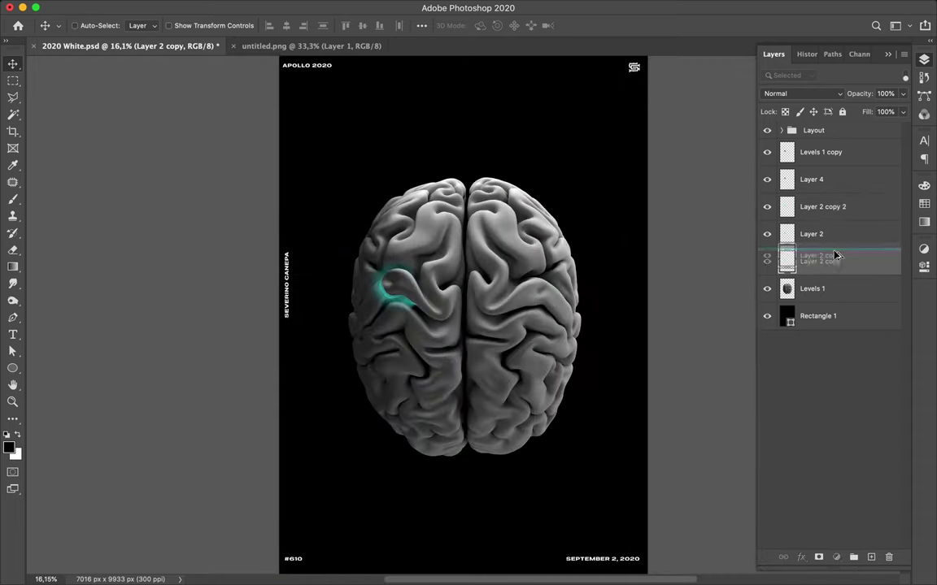
{"action": "key", "text": "ctrl+j"}
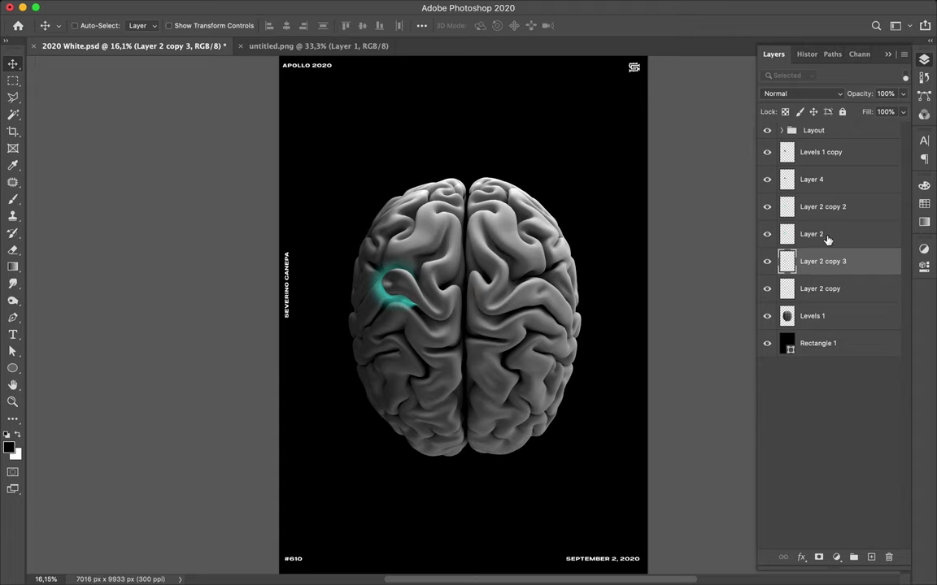
{"action": "key", "text": "Delete"}
{"action": "left_click_drag", "start_coordinate": [827, 236], "coordinate": [831, 246]}
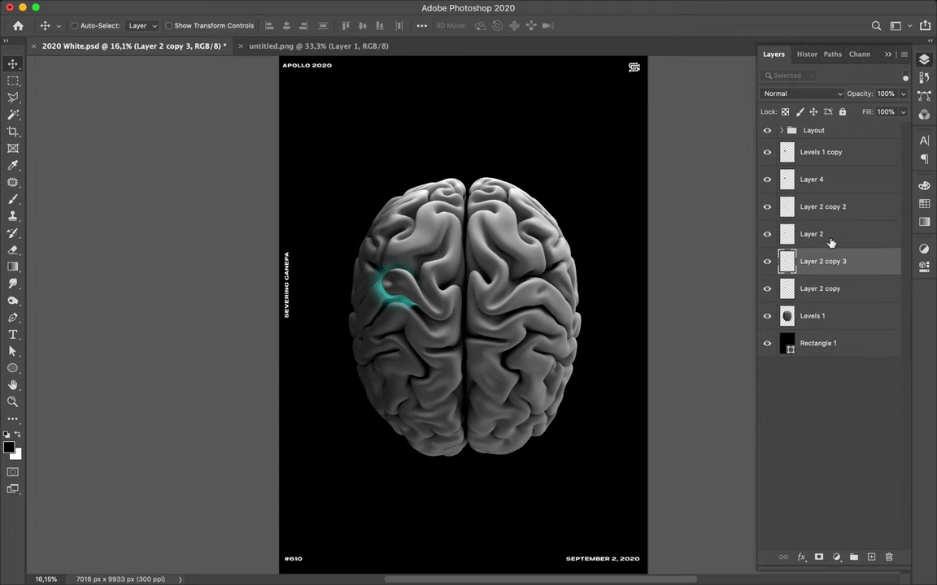
{"action": "left_click", "coordinate": [827, 95]}
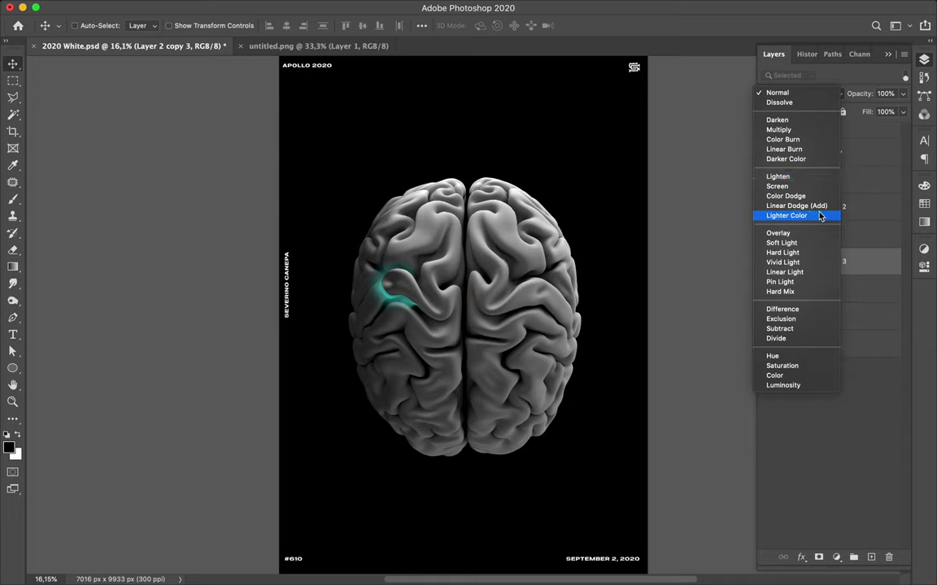
Step: Delete Layer 2 copy 3 and group Levels 1 copy through Layer 2 copy as 'Aqua Shapes'
{"action": "left_click", "coordinate": [738, 233]}
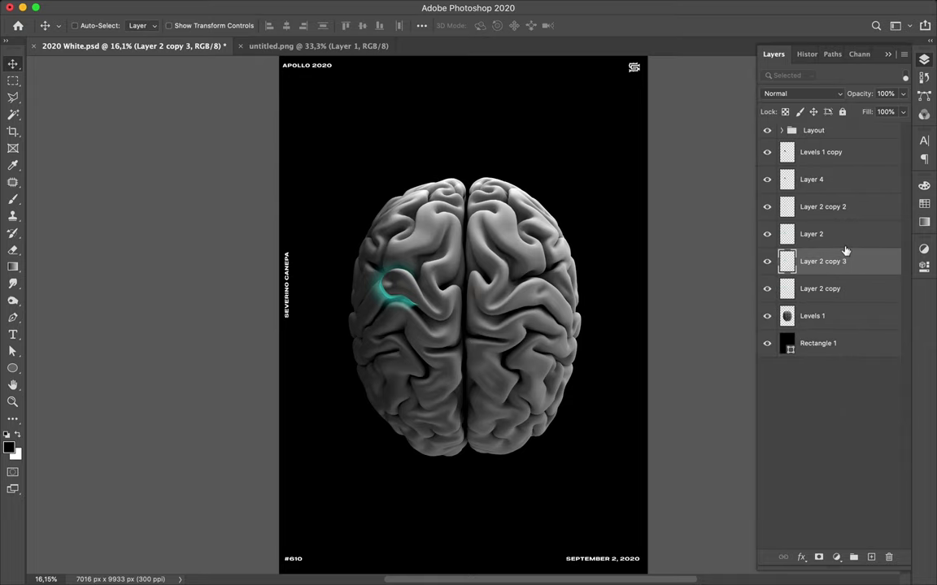
{"action": "key", "text": "Delete"}
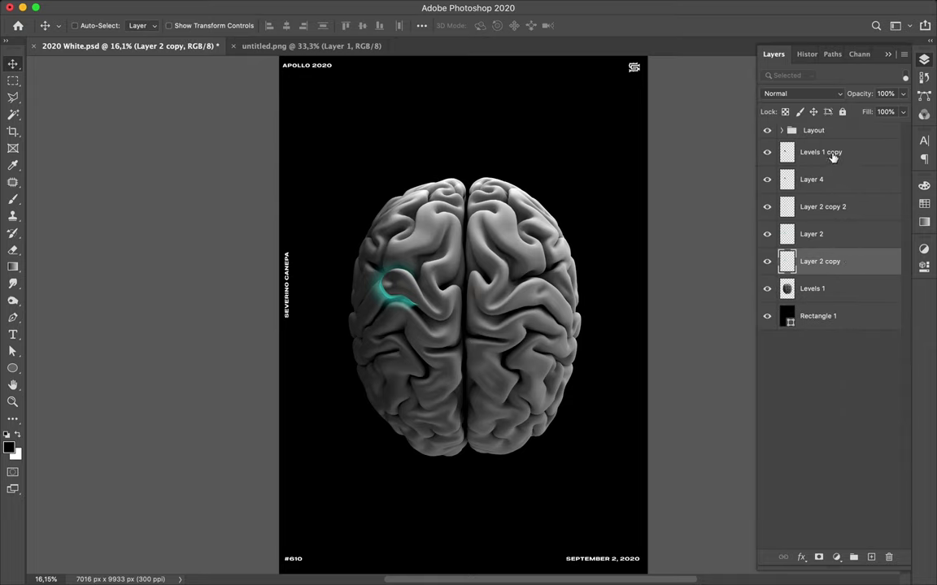
{"action": "left_click", "coordinate": [833, 153], "text": "shift"}
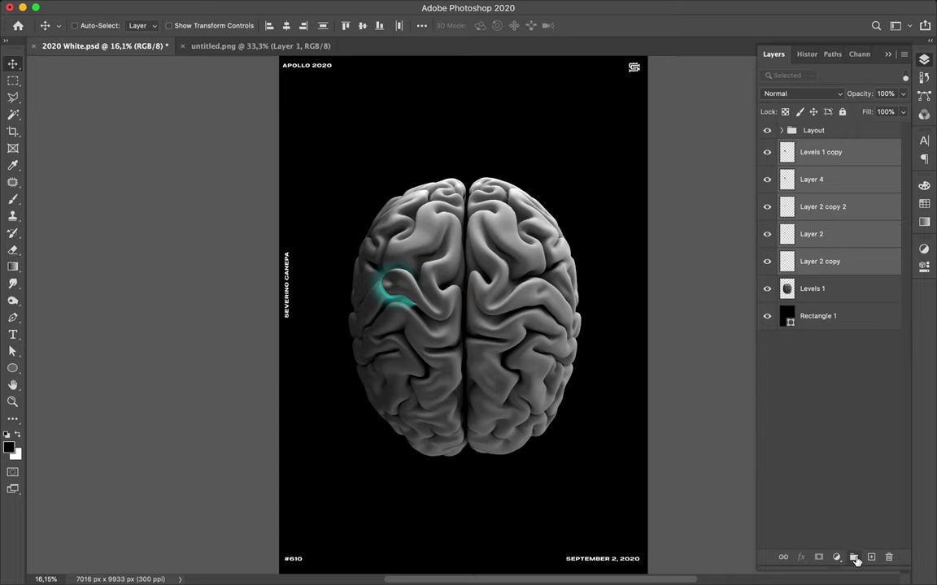
{"action": "left_click", "coordinate": [853, 557]}
{"action": "double_click", "coordinate": [814, 147]}
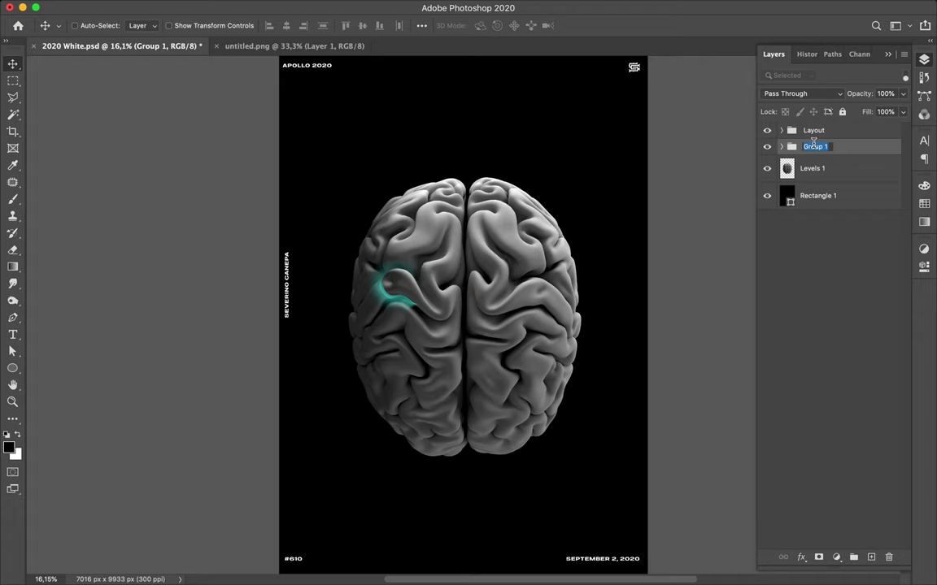
{"action": "type", "text": "Aqua S"}
{"action": "type", "text": "Shapes"}
{"action": "key", "text": "Return"}
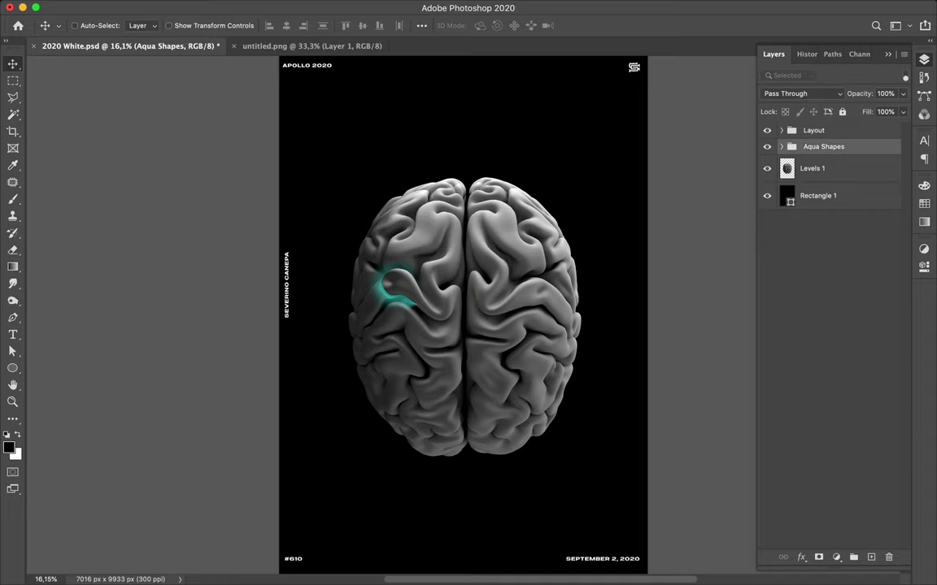
Step: Zoom in on Levels 1 and start a pen path with anchors along the fold's upper edge
{"action": "scroll", "coordinate": [506, 199], "scroll_direction": "up", "scroll_amount": 5}
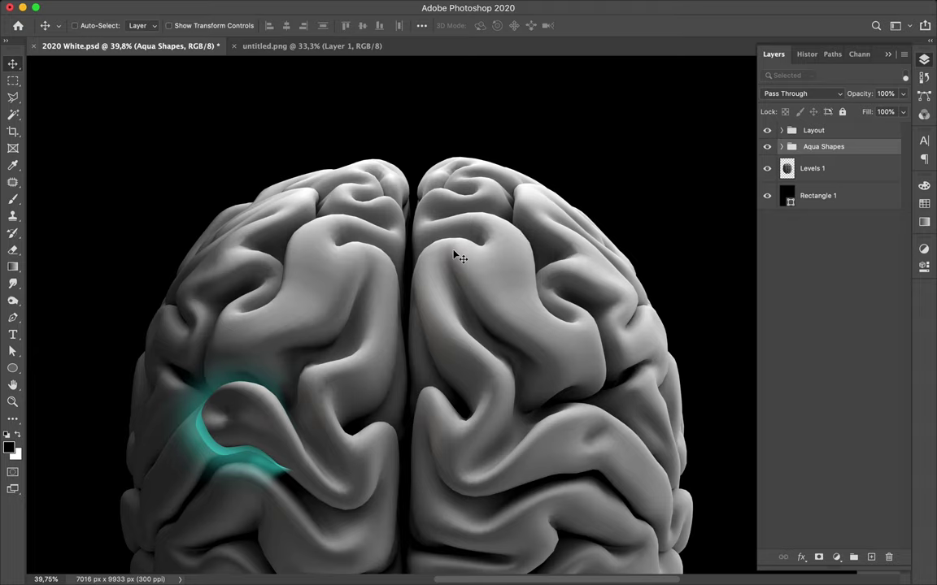
{"action": "scroll", "coordinate": [455, 254], "scroll_direction": "up", "scroll_amount": 2}
{"action": "scroll", "coordinate": [455, 254], "scroll_direction": "up", "scroll_amount": 2}
{"action": "scroll", "coordinate": [455, 256], "scroll_direction": "down", "scroll_amount": 1}
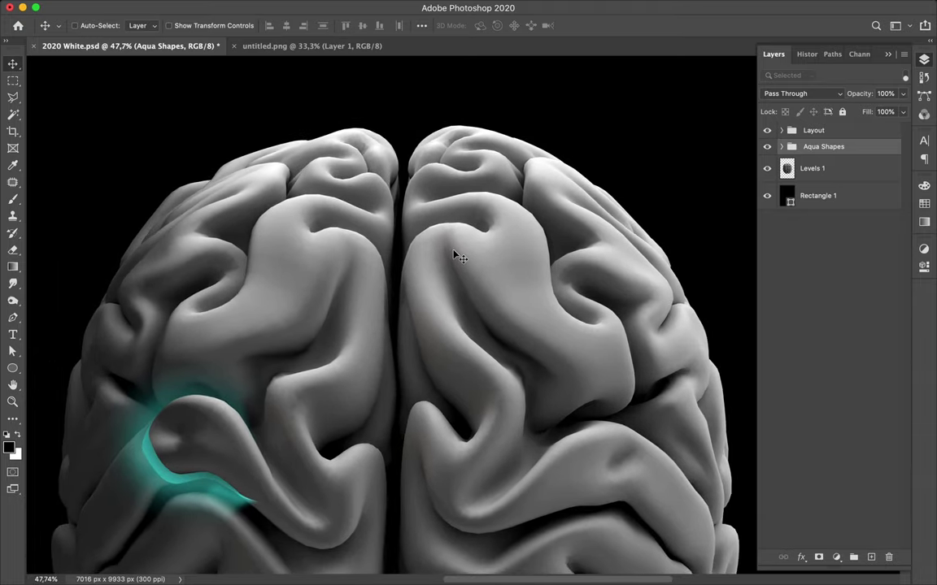
{"action": "scroll", "coordinate": [455, 255], "scroll_direction": "down", "scroll_amount": 1}
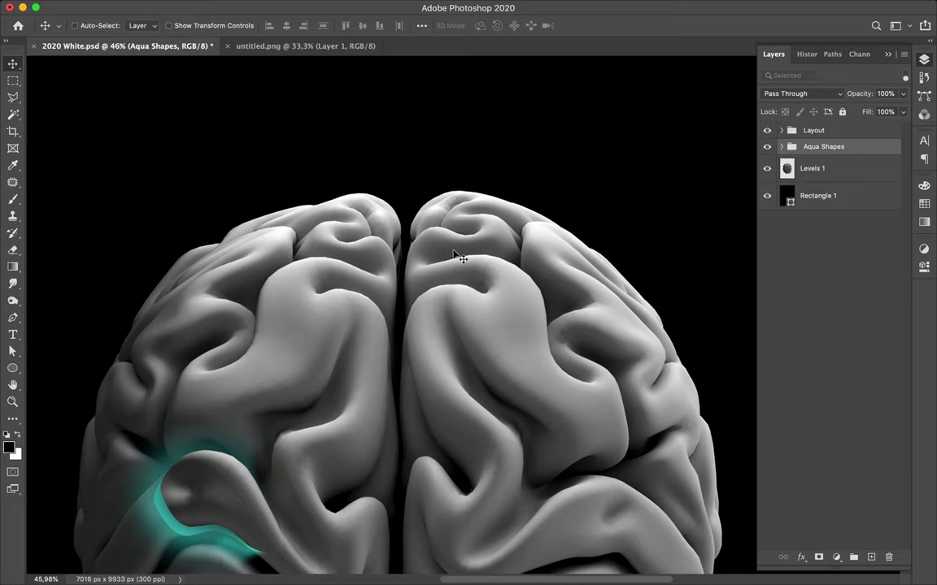
{"action": "scroll", "coordinate": [455, 254], "scroll_direction": "up", "scroll_amount": 2}
{"action": "left_click", "coordinate": [309, 294]}
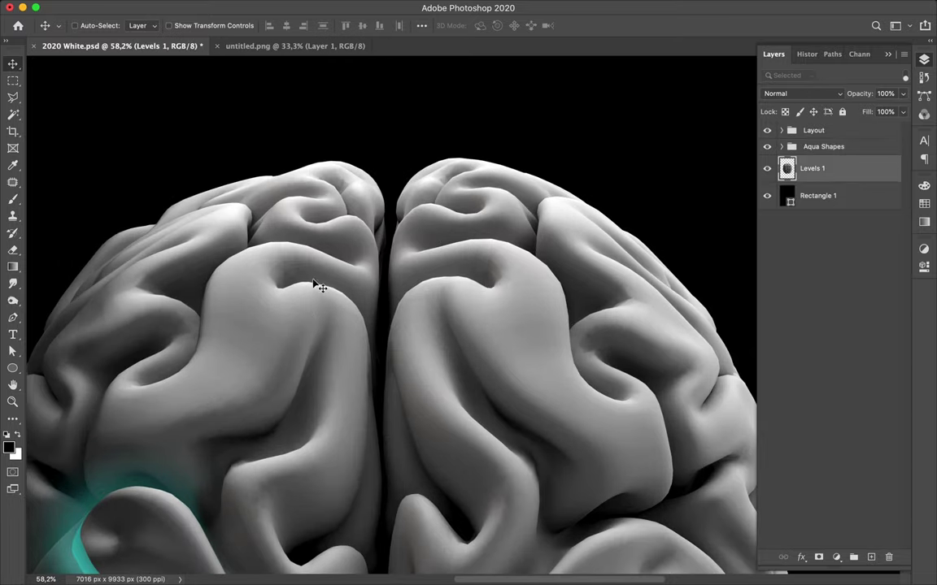
{"action": "scroll", "coordinate": [314, 286], "scroll_direction": "up", "scroll_amount": 3}
{"action": "scroll", "coordinate": [317, 287], "scroll_direction": "up", "scroll_amount": 3}
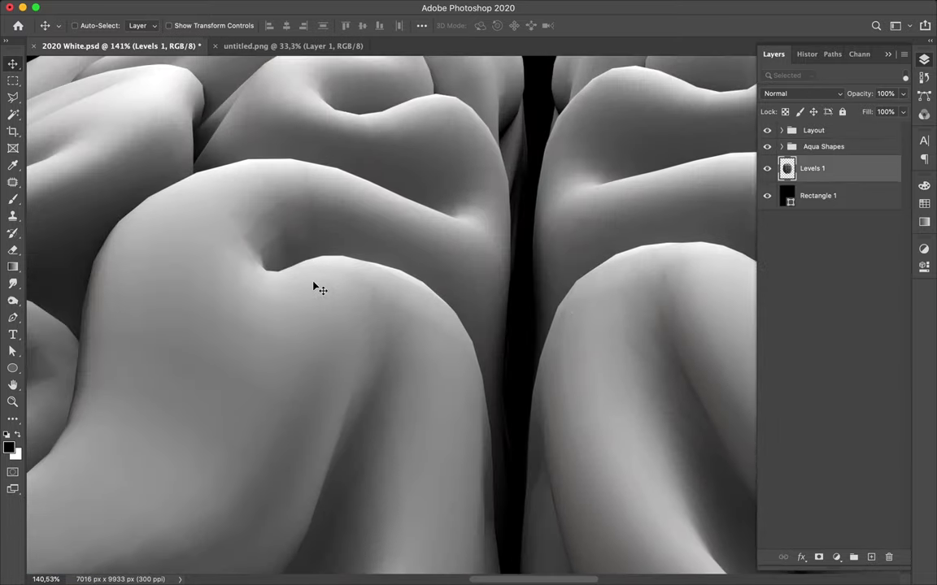
{"action": "scroll", "coordinate": [317, 286], "scroll_direction": "up", "scroll_amount": 3}
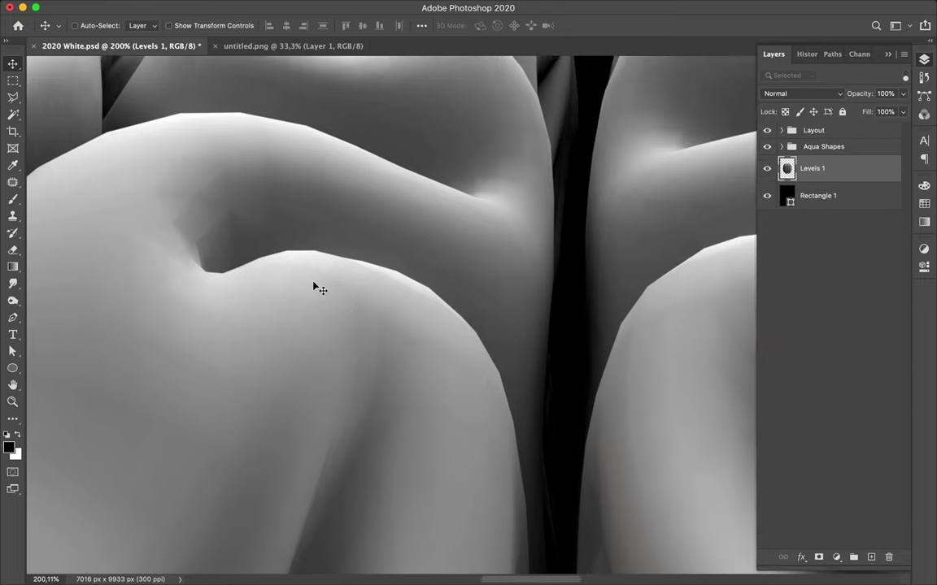
{"action": "key", "text": "p"}
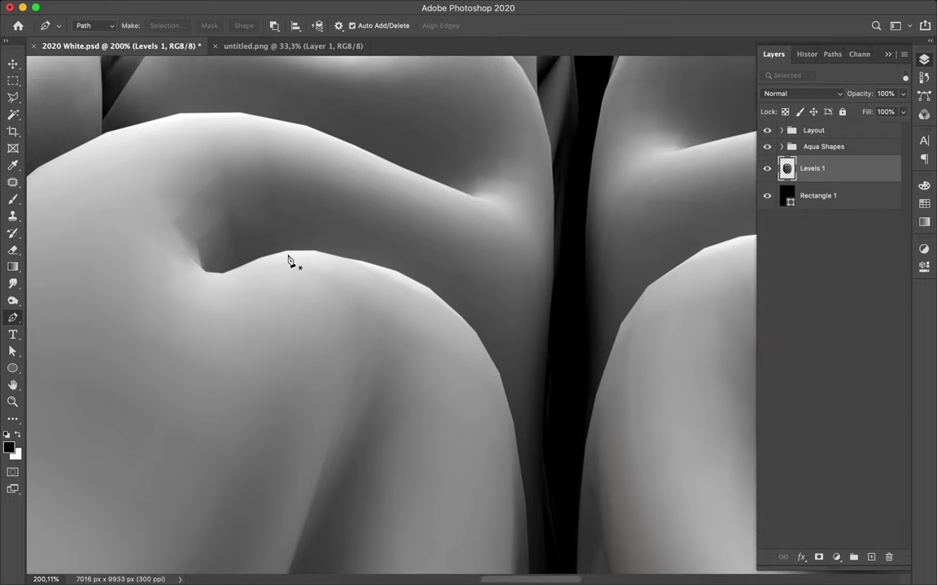
{"action": "left_click", "coordinate": [285, 252]}
{"action": "left_click_drag", "start_coordinate": [316, 253], "coordinate": [321, 254]}
{"action": "left_click", "coordinate": [366, 264]}
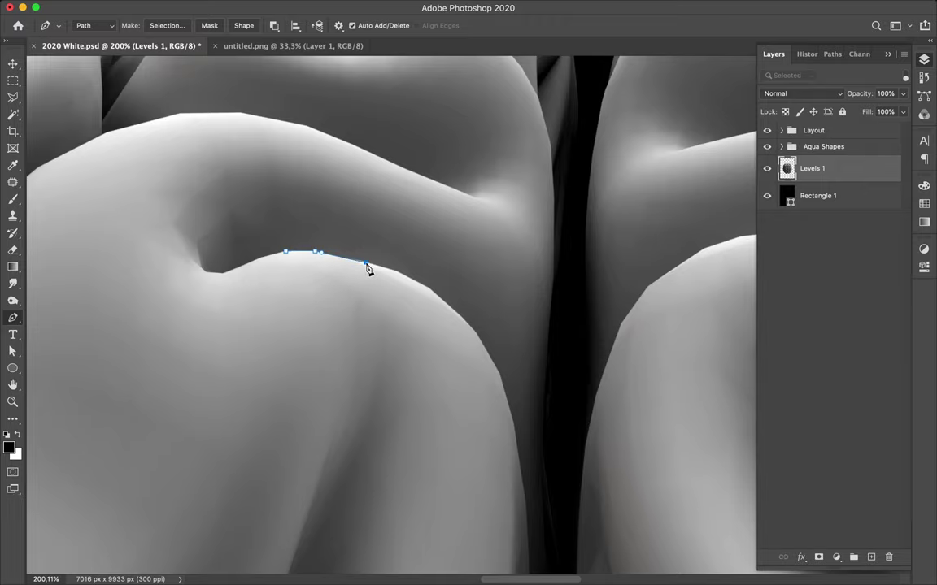
Step: Add curved anchors continuing the path along the fold's arched edge
{"action": "scroll", "coordinate": [368, 270], "scroll_direction": "up", "scroll_amount": 3}
{"action": "scroll", "coordinate": [367, 270], "scroll_direction": "up", "scroll_amount": 3}
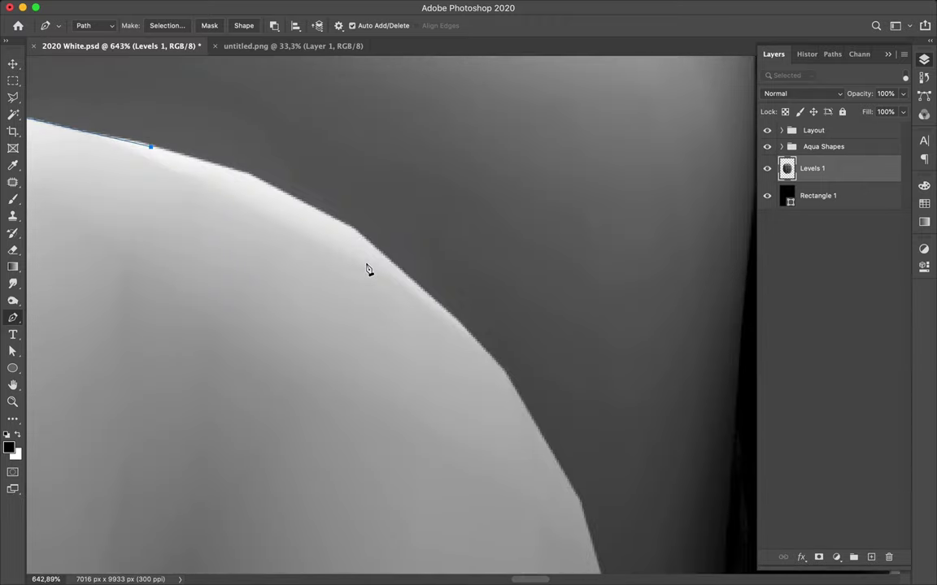
{"action": "scroll", "coordinate": [360, 261], "scroll_direction": "up", "scroll_amount": 1}
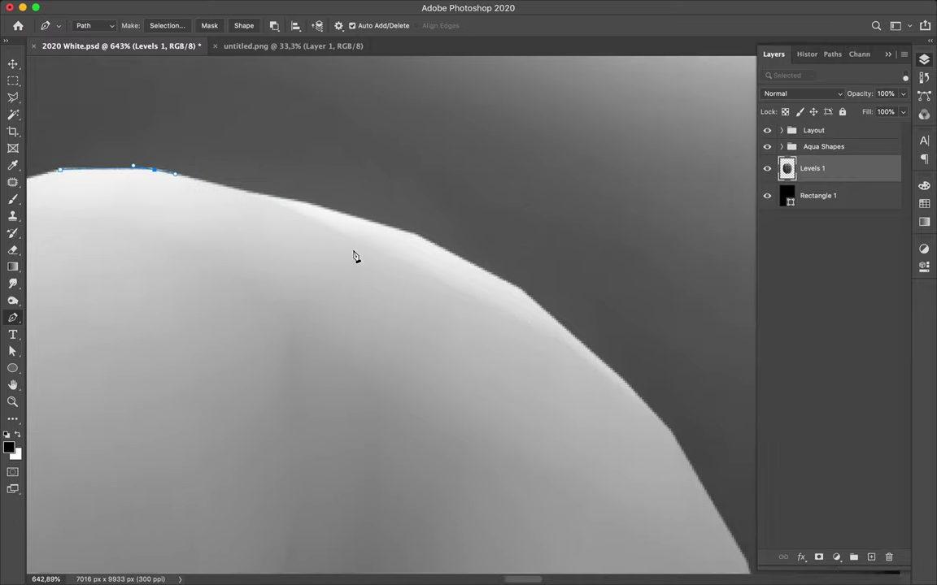
{"action": "scroll", "coordinate": [353, 257], "scroll_direction": "up", "scroll_amount": 3}
{"action": "scroll", "coordinate": [353, 257], "scroll_direction": "left", "scroll_amount": 5}
{"action": "scroll", "coordinate": [355, 257], "scroll_direction": "right", "scroll_amount": 2}
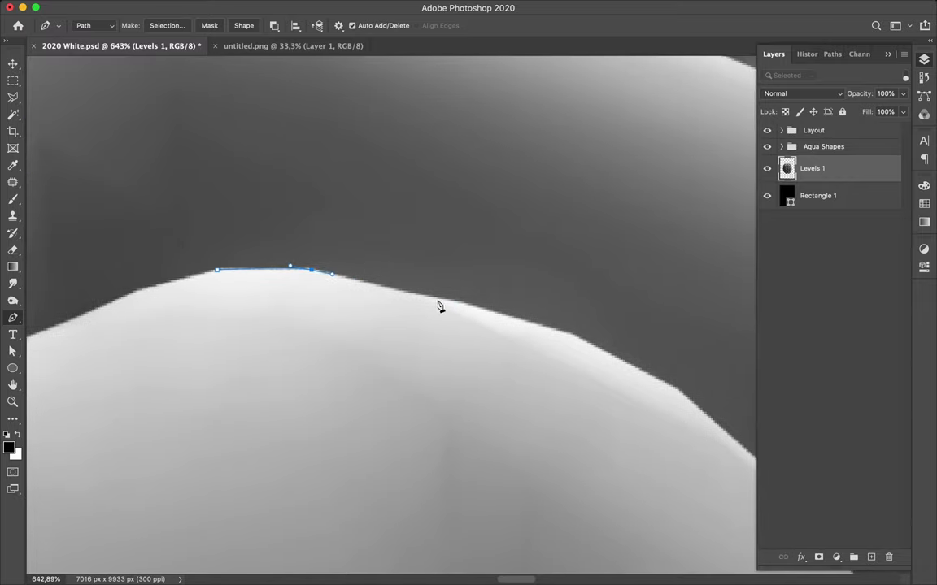
{"action": "left_click", "coordinate": [464, 305]}
{"action": "left_click_drag", "start_coordinate": [464, 305], "coordinate": [471, 306]}
{"action": "left_click", "coordinate": [578, 336]}
{"action": "scroll", "coordinate": [584, 341], "scroll_direction": "right", "scroll_amount": 5}
{"action": "scroll", "coordinate": [584, 341], "scroll_direction": "down", "scroll_amount": 3}
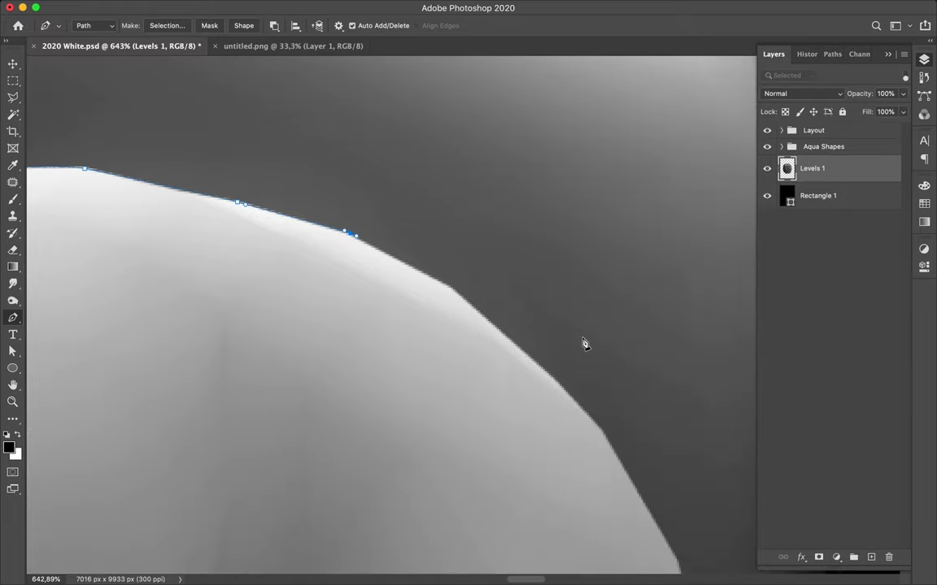
{"action": "left_click", "coordinate": [450, 289]}
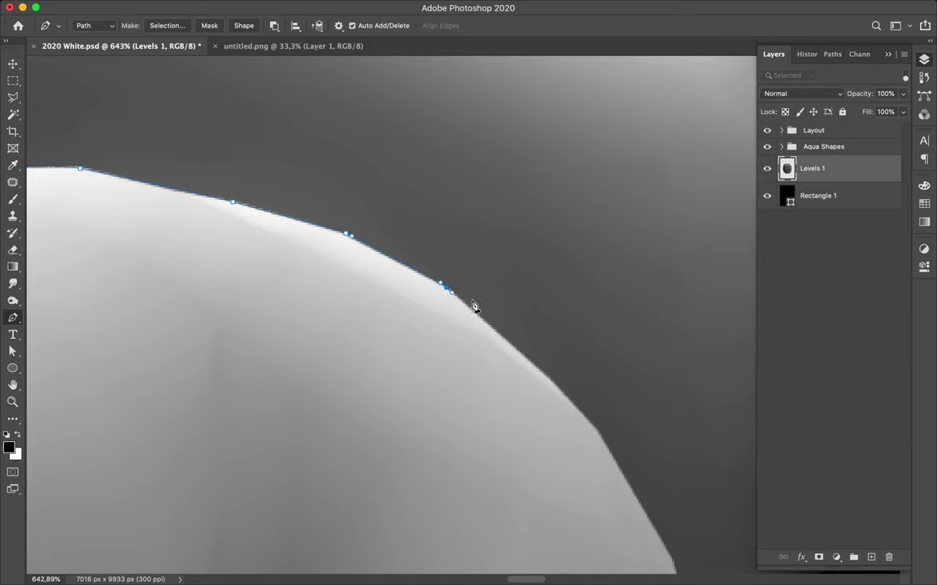
{"action": "scroll", "coordinate": [475, 306], "scroll_direction": "right", "scroll_amount": 4}
{"action": "scroll", "coordinate": [474, 307], "scroll_direction": "down", "scroll_amount": 4}
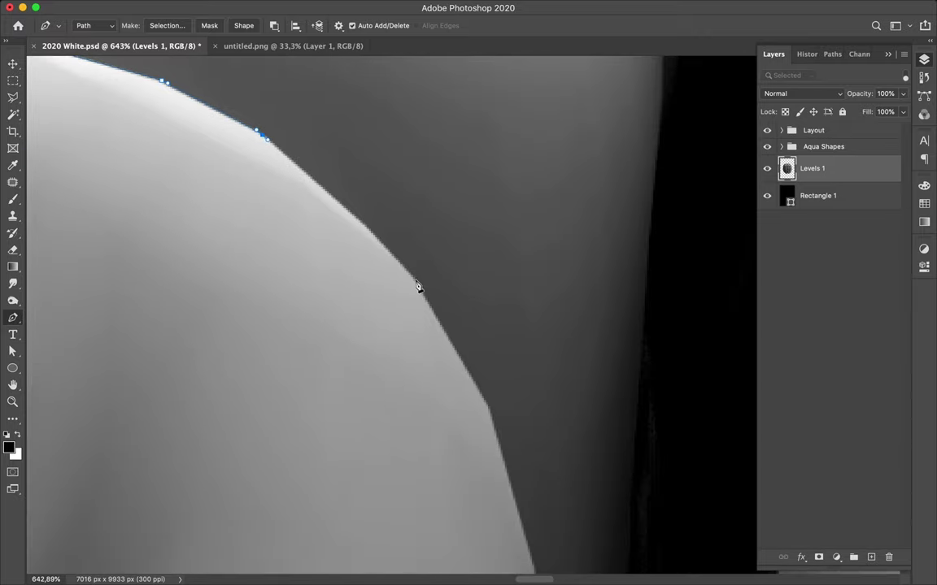
{"action": "left_click_drag", "start_coordinate": [414, 279], "coordinate": [446, 323]}
{"action": "left_click", "coordinate": [489, 411]}
Step: Continue the path down the fold's side and close it at the starting point
{"action": "scroll", "coordinate": [492, 420], "scroll_direction": "down", "scroll_amount": 2}
{"action": "scroll", "coordinate": [492, 419], "scroll_direction": "right", "scroll_amount": 5}
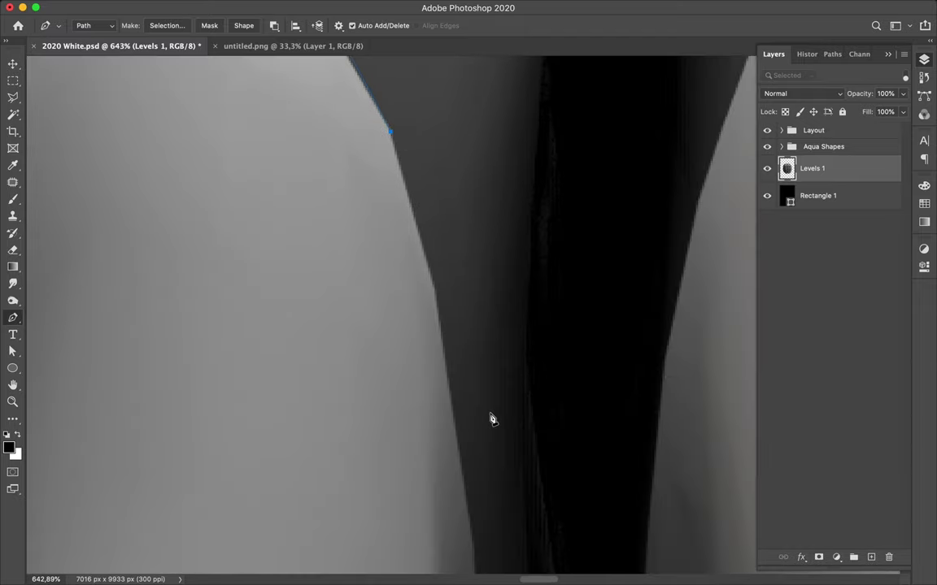
{"action": "scroll", "coordinate": [492, 420], "scroll_direction": "down", "scroll_amount": 2}
{"action": "scroll", "coordinate": [491, 420], "scroll_direction": "down", "scroll_amount": 3}
{"action": "scroll", "coordinate": [491, 420], "scroll_direction": "down", "scroll_amount": 2}
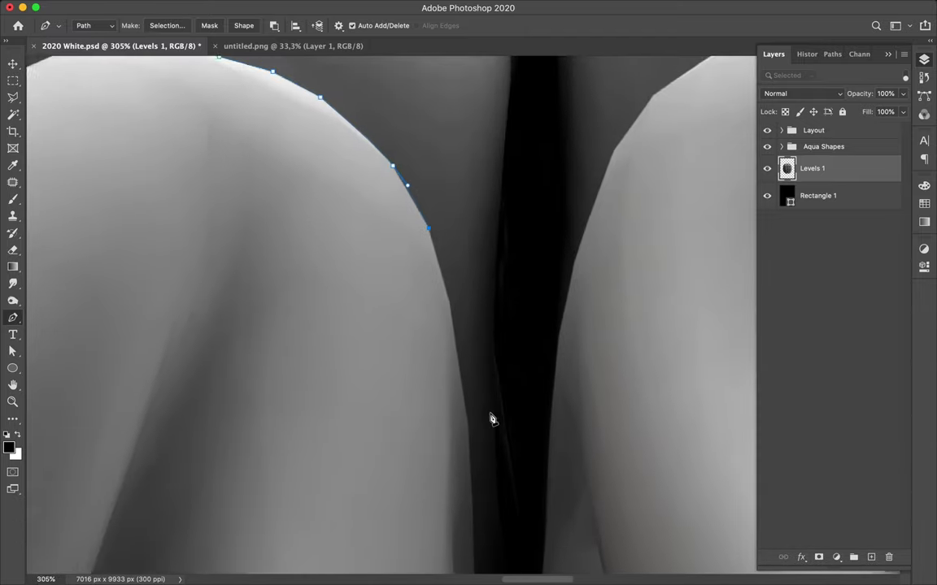
{"action": "scroll", "coordinate": [492, 419], "scroll_direction": "down", "scroll_amount": 2}
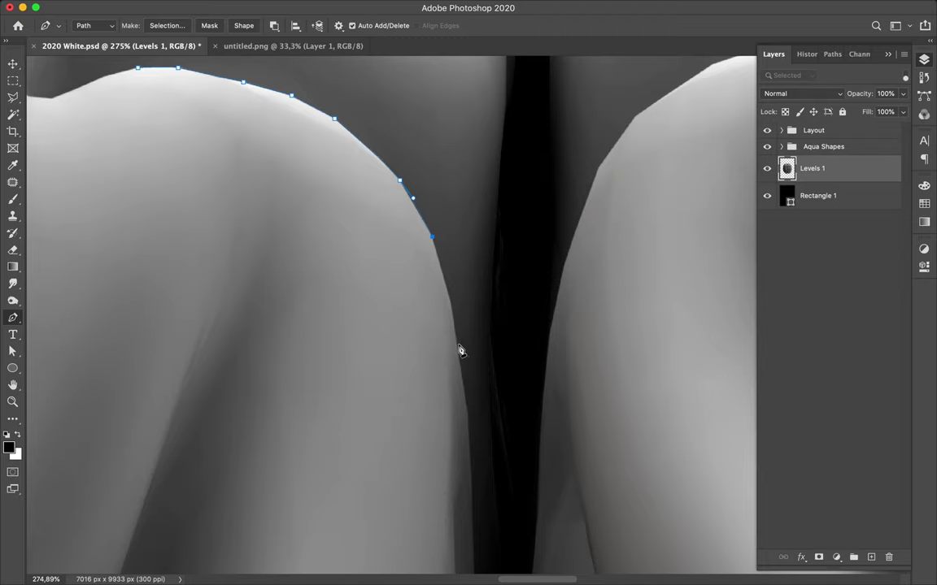
{"action": "left_click_drag", "start_coordinate": [458, 347], "coordinate": [466, 396]}
{"action": "scroll", "coordinate": [139, 467], "scroll_direction": "left", "scroll_amount": 5}
{"action": "scroll", "coordinate": [139, 467], "scroll_direction": "up", "scroll_amount": 2}
{"action": "left_click", "coordinate": [225, 150]}
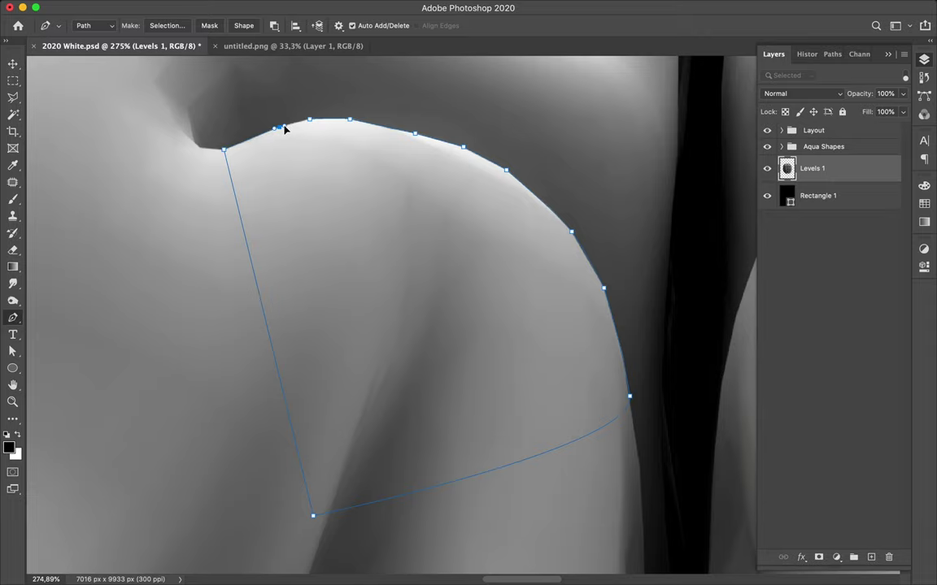
{"action": "left_click", "coordinate": [284, 127]}
{"action": "scroll", "coordinate": [310, 124], "scroll_direction": "up", "scroll_amount": 2}
{"action": "scroll", "coordinate": [310, 125], "scroll_direction": "up", "scroll_amount": 2}
{"action": "scroll", "coordinate": [309, 125], "scroll_direction": "up", "scroll_amount": 1}
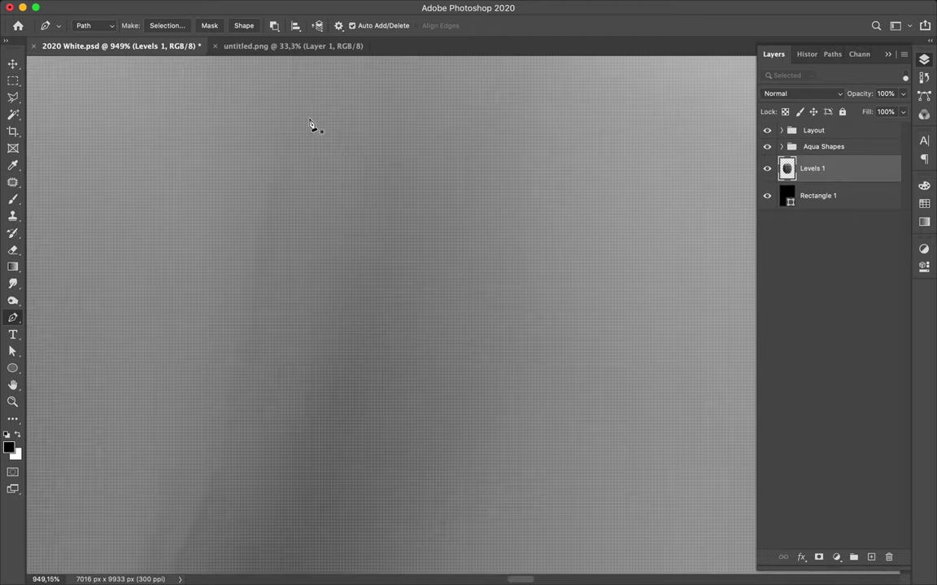
{"action": "scroll", "coordinate": [310, 124], "scroll_direction": "up", "scroll_amount": 2}
{"action": "scroll", "coordinate": [310, 125], "scroll_direction": "up", "scroll_amount": 5}
{"action": "scroll", "coordinate": [310, 125], "scroll_direction": "left", "scroll_amount": 1}
{"action": "scroll", "coordinate": [309, 124], "scroll_direction": "left", "scroll_amount": 3}
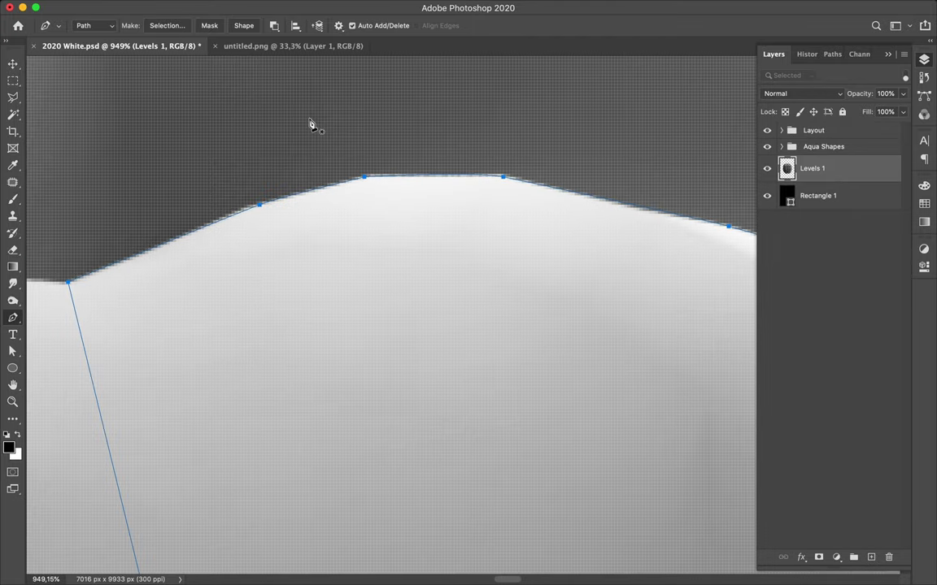
Step: Nudge the path's peak anchors with Direct Selection so they hug the fold's arched top
{"action": "key", "text": "a"}
{"action": "left_click_drag", "start_coordinate": [262, 210], "coordinate": [257, 209]}
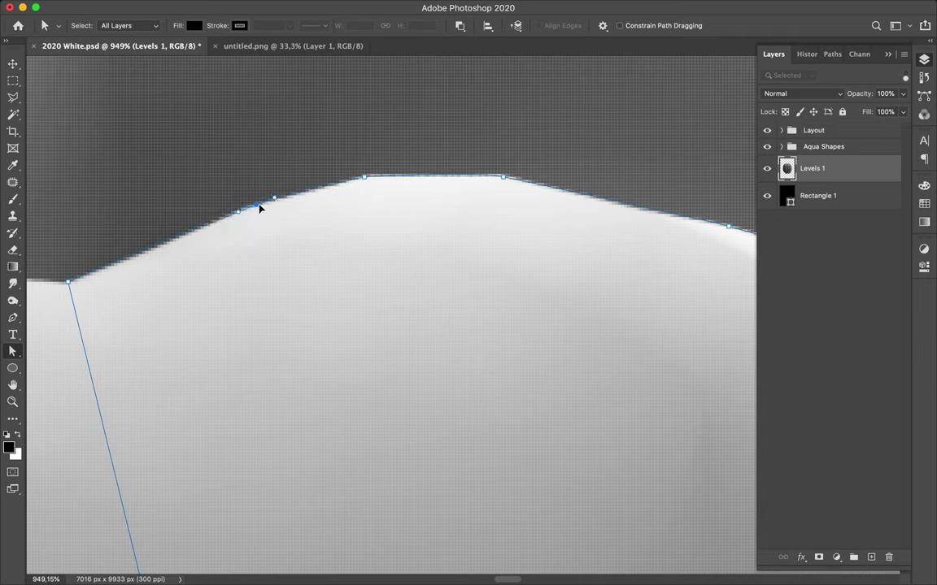
{"action": "left_click", "coordinate": [367, 177]}
{"action": "left_click_drag", "start_coordinate": [504, 177], "coordinate": [514, 181]}
{"action": "left_click_drag", "start_coordinate": [369, 180], "coordinate": [370, 181]}
{"action": "scroll", "coordinate": [527, 183], "scroll_direction": "right", "scroll_amount": 10}
{"action": "scroll", "coordinate": [527, 182], "scroll_direction": "down", "scroll_amount": 3}
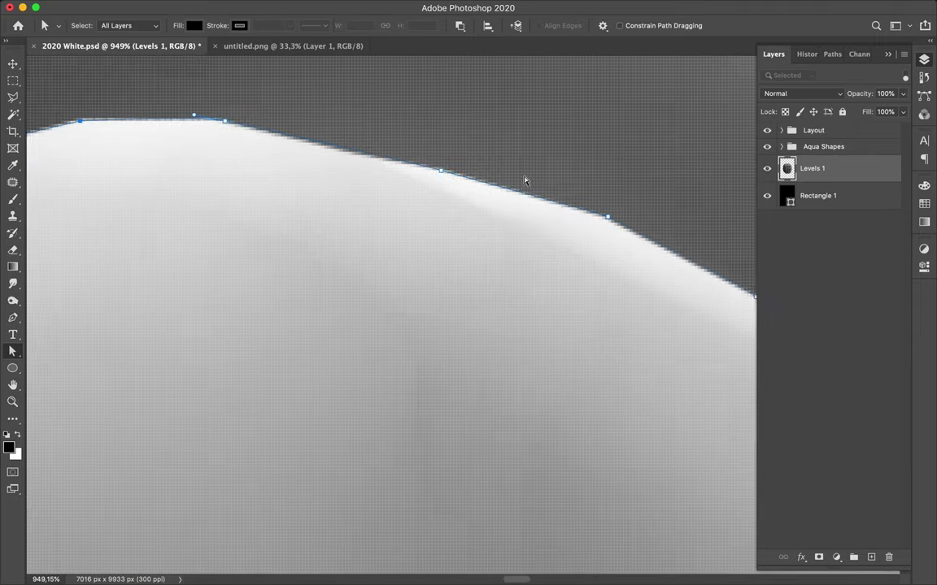
{"action": "scroll", "coordinate": [525, 180], "scroll_direction": "down", "scroll_amount": 3}
{"action": "scroll", "coordinate": [525, 181], "scroll_direction": "down", "scroll_amount": 3}
{"action": "scroll", "coordinate": [524, 181], "scroll_direction": "down", "scroll_amount": 2}
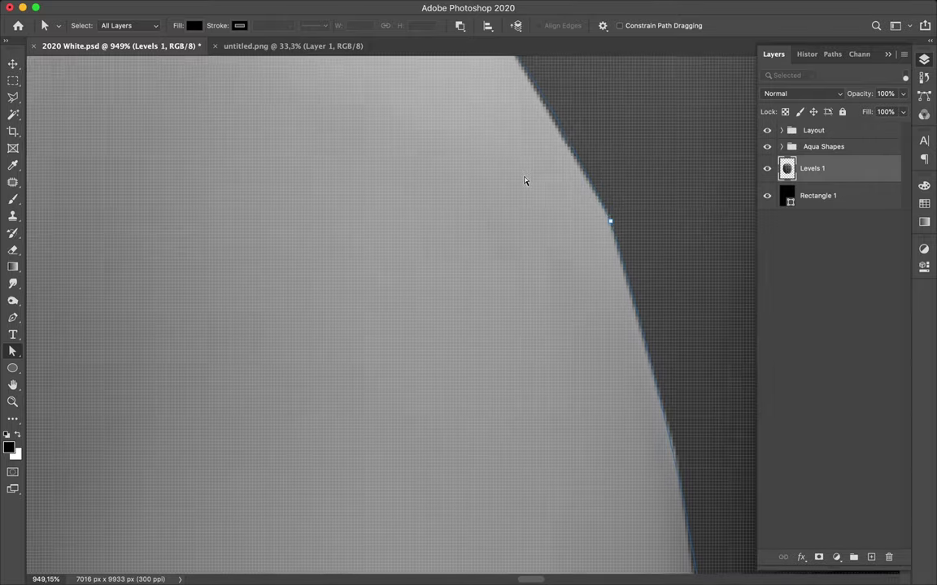
{"action": "scroll", "coordinate": [524, 180], "scroll_direction": "down", "scroll_amount": 3}
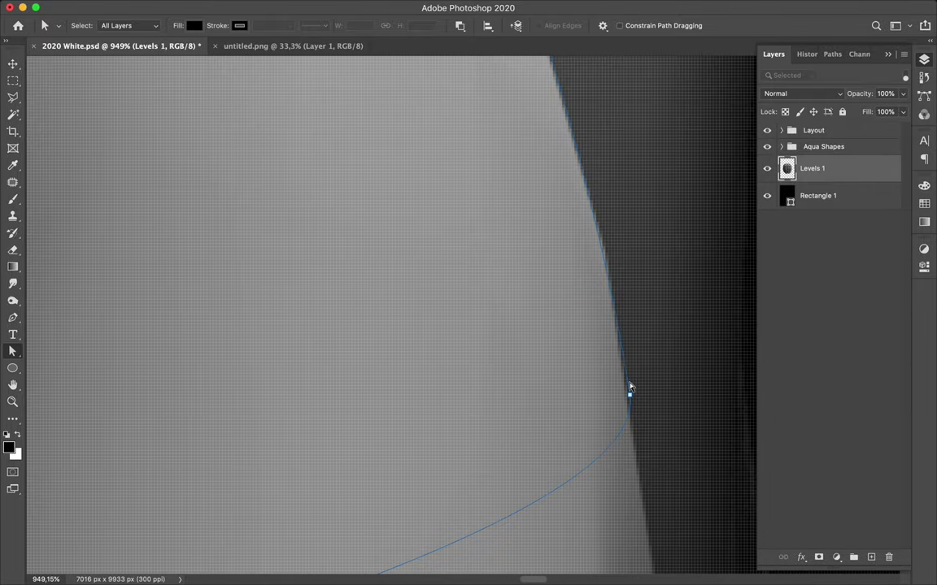
Step: Convert the traced fold path into a selection
{"action": "key", "text": "super+0"}
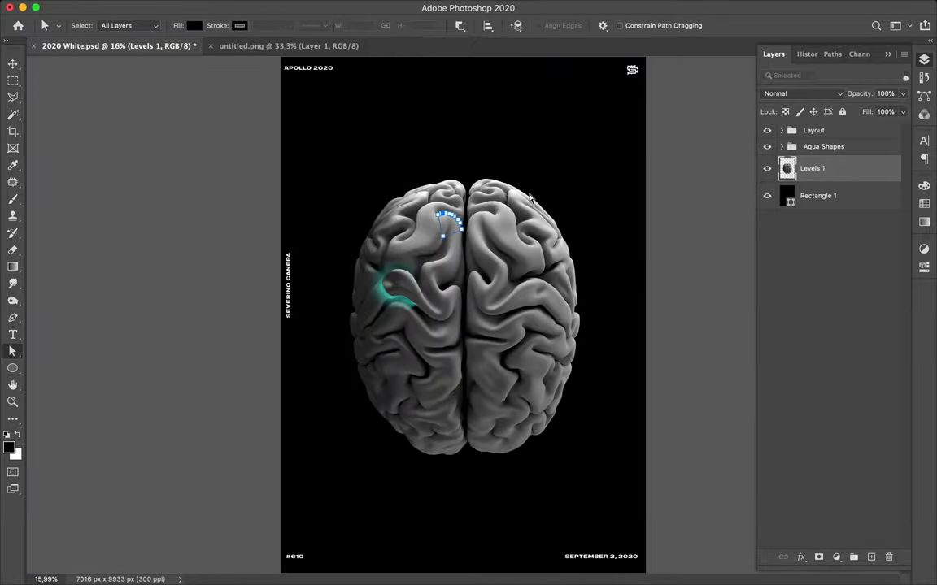
{"action": "key", "text": "p"}
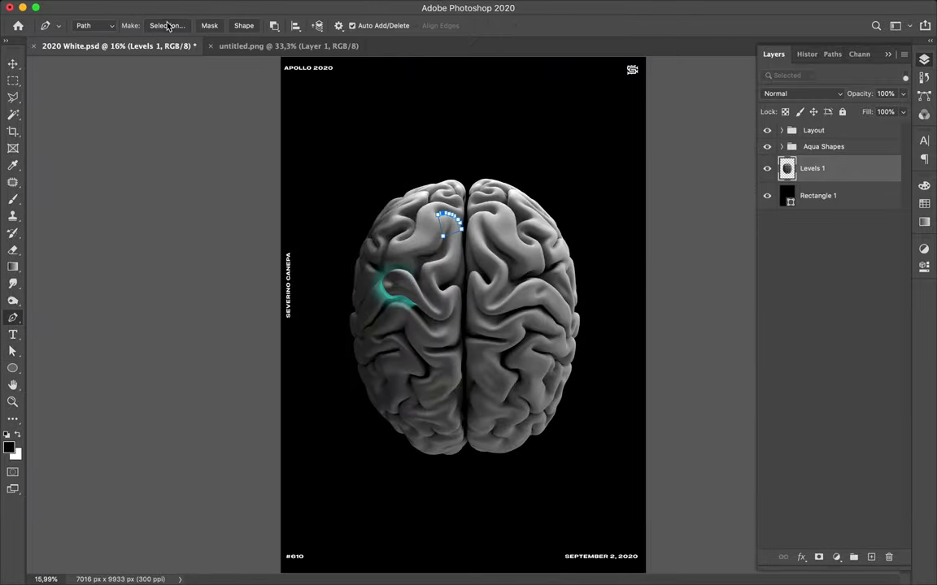
{"action": "left_click", "coordinate": [165, 25]}
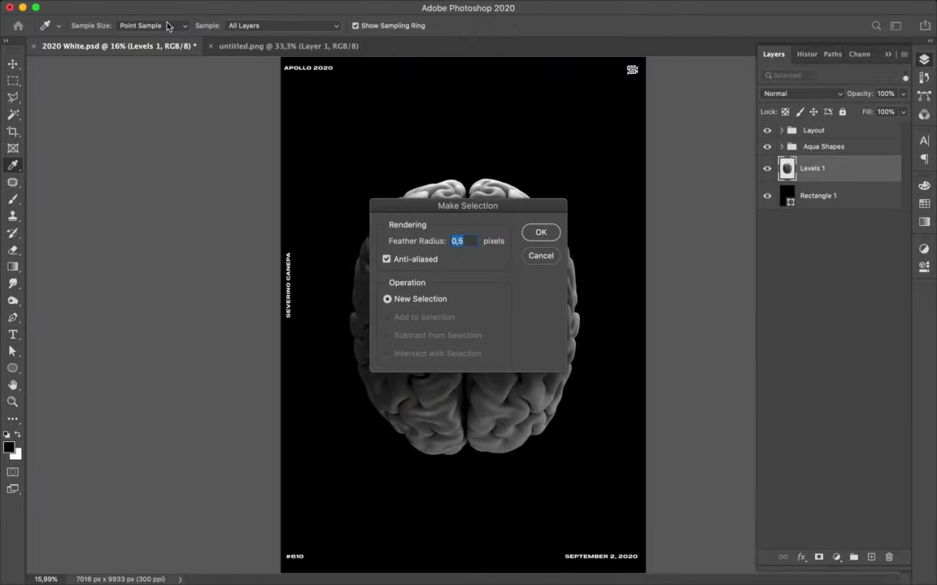
{"action": "left_click", "coordinate": [534, 231]}
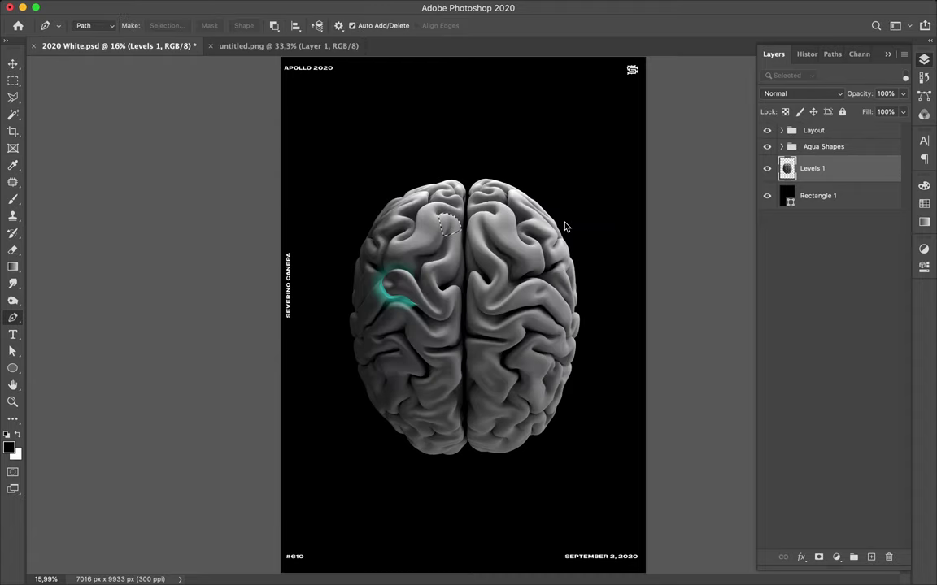
Step: Add a new empty Layer 5 above Levels 1 and make it the active layer
{"action": "key", "text": "ctrl+j"}
{"action": "key", "text": "v"}
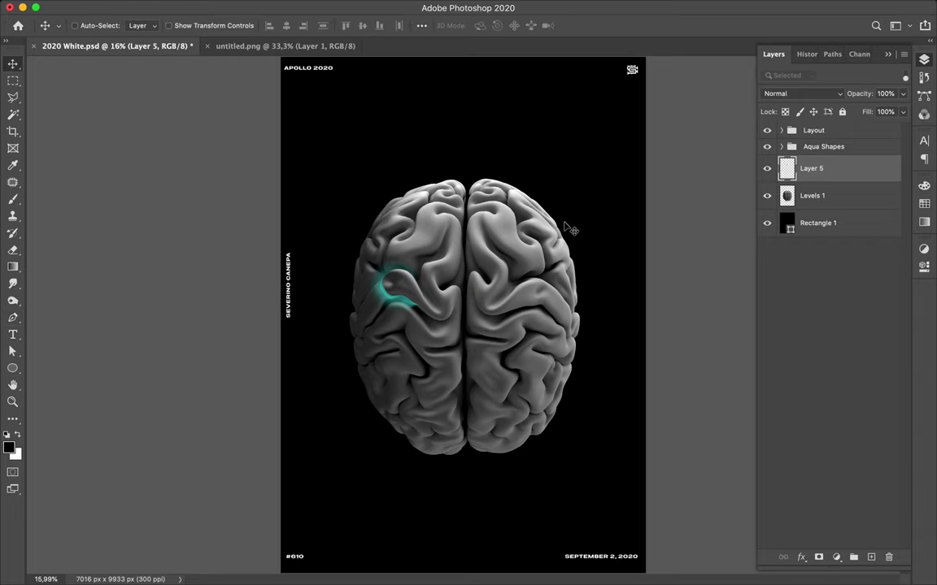
{"action": "key", "text": "ctrl+plus"}
{"action": "key", "text": "ctrl+plus"}
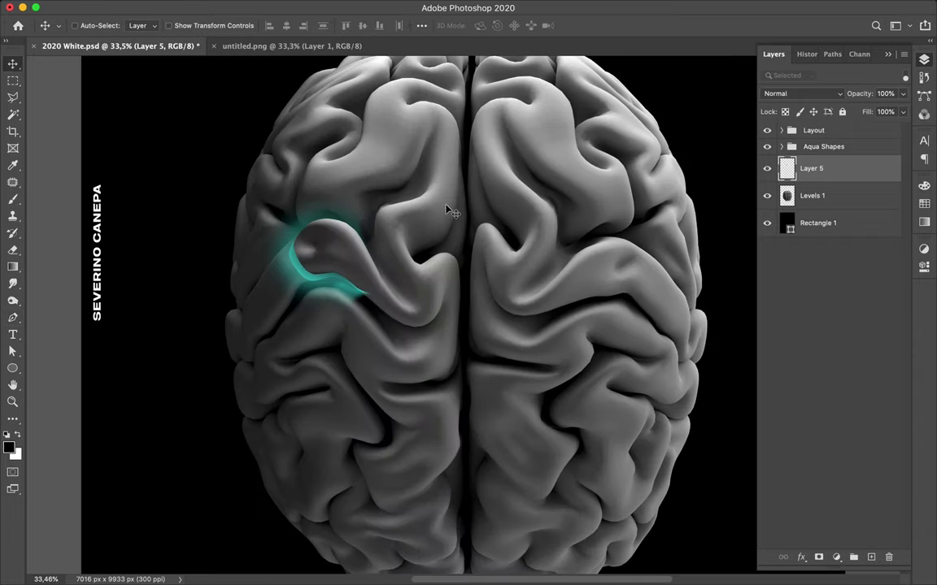
{"action": "left_click", "coordinate": [797, 195]}
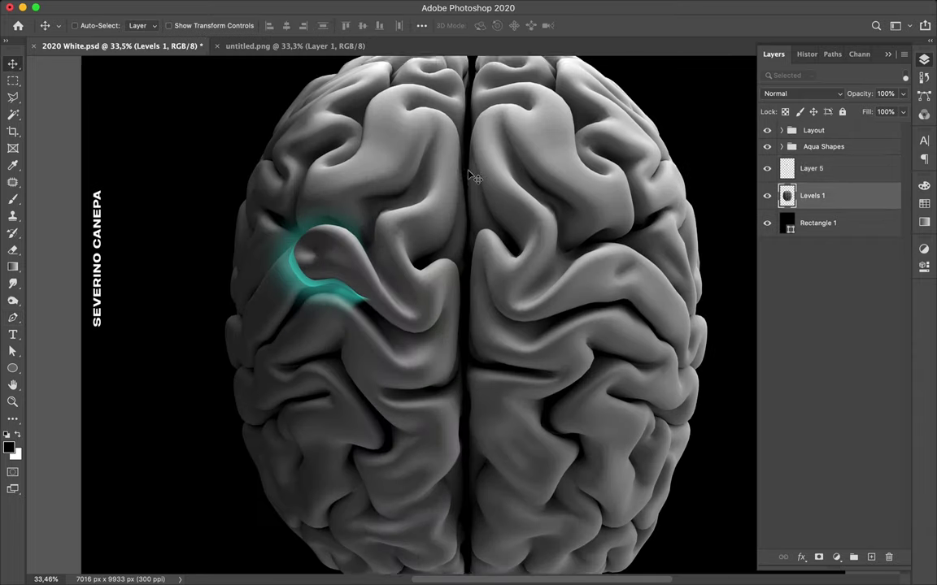
{"action": "scroll", "coordinate": [472, 163], "scroll_direction": "up", "scroll_amount": 5}
{"action": "scroll", "coordinate": [433, 304], "scroll_direction": "up", "scroll_amount": 2}
{"action": "scroll", "coordinate": [431, 309], "scroll_direction": "up", "scroll_amount": 2}
{"action": "scroll", "coordinate": [427, 317], "scroll_direction": "up", "scroll_amount": 2}
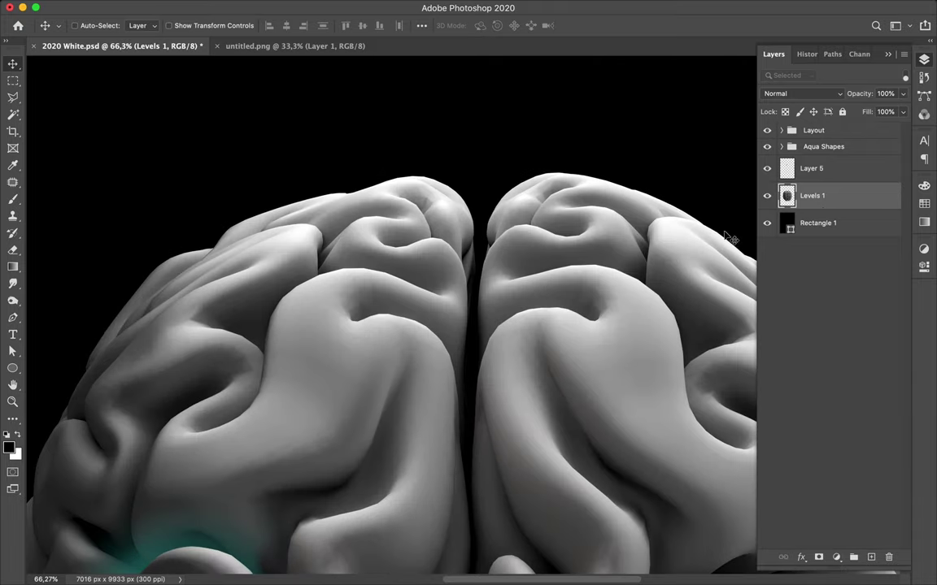
{"action": "left_click", "coordinate": [851, 177]}
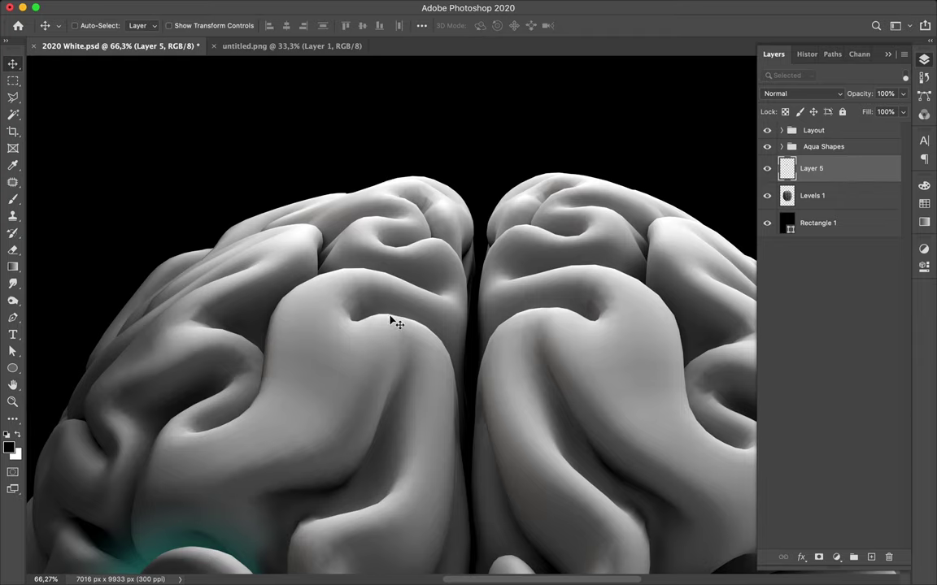
Step: Set the Pen tool to Shape mode with no stroke colour
{"action": "key", "text": "p"}
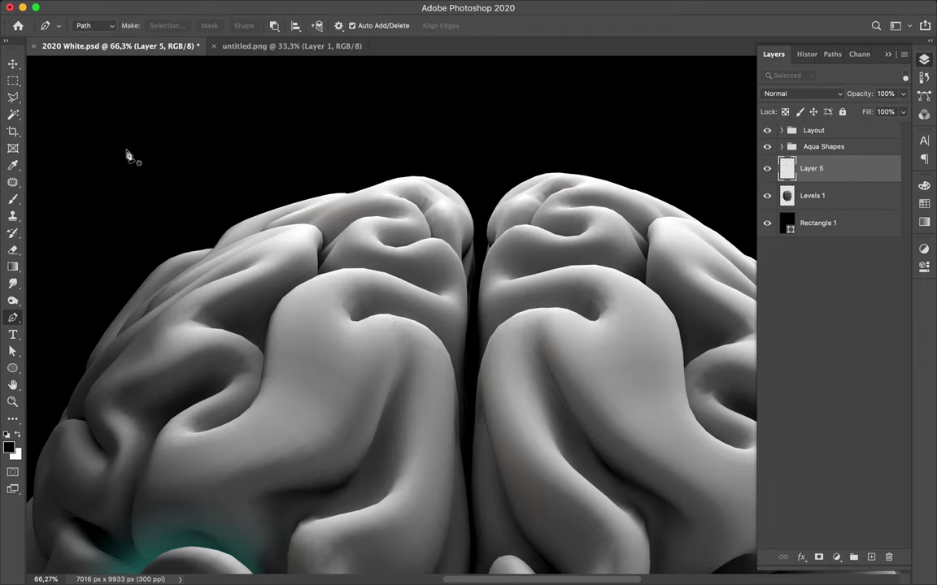
{"action": "left_click", "coordinate": [96, 27]}
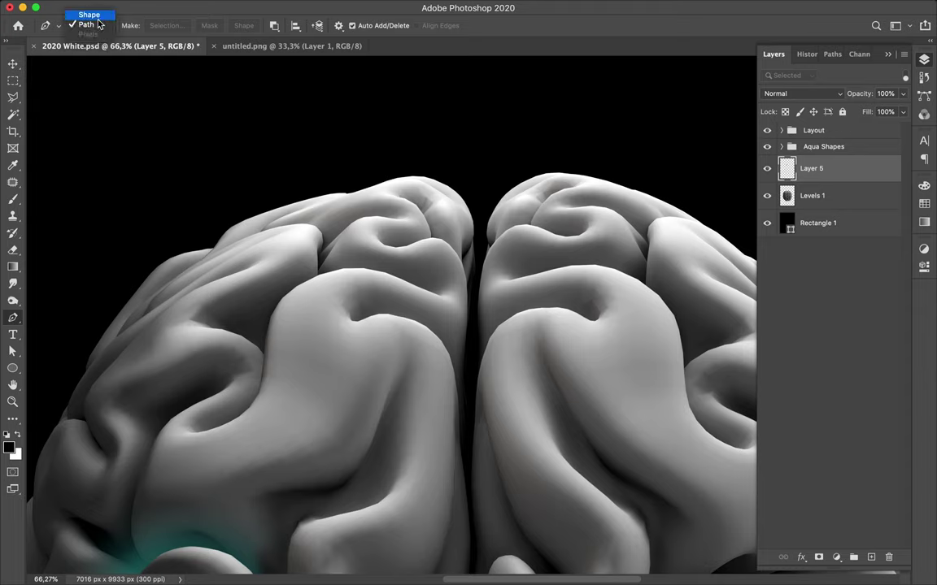
{"action": "left_click", "coordinate": [88, 12]}
{"action": "left_click", "coordinate": [188, 26]}
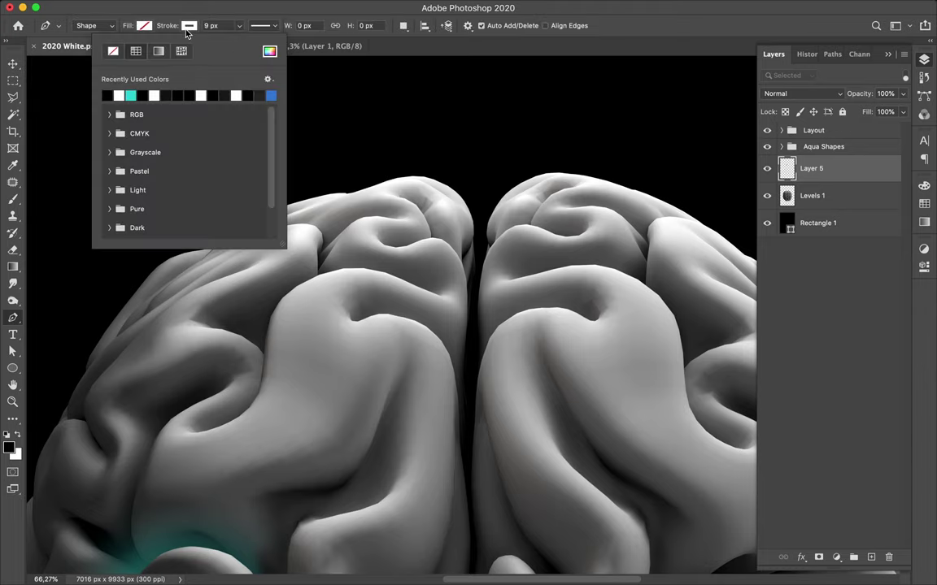
{"action": "left_click", "coordinate": [113, 53]}
{"action": "left_click", "coordinate": [144, 26]}
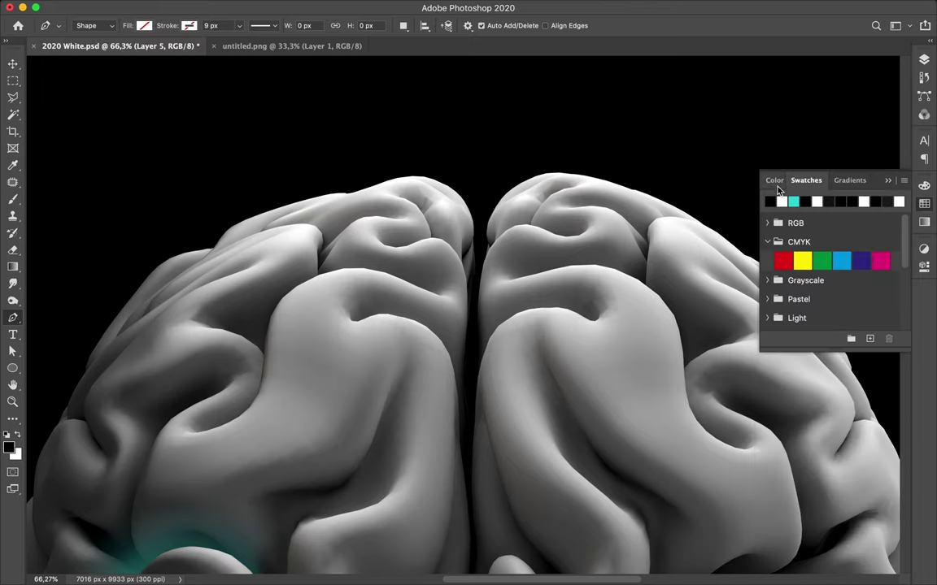
Step: Pick a light blue foreground colour from the Color panel's spectrum
{"action": "left_click", "coordinate": [774, 180]}
{"action": "left_click", "coordinate": [865, 217]}
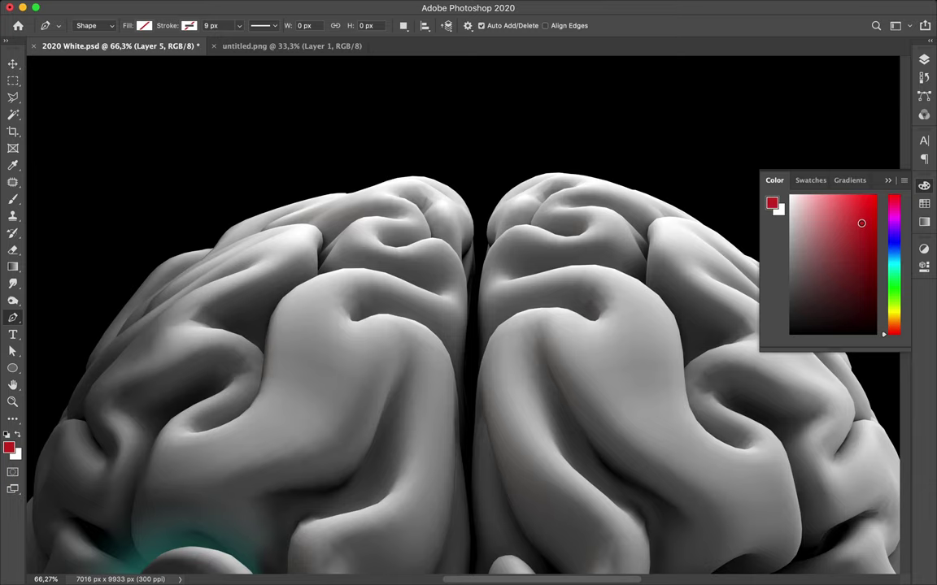
{"action": "left_click", "coordinate": [894, 245]}
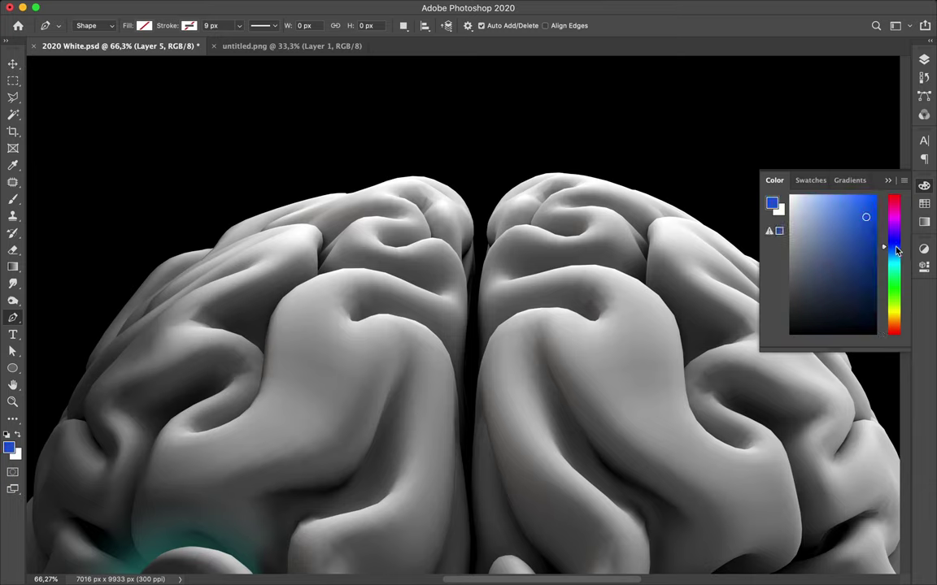
{"action": "left_click_drag", "start_coordinate": [857, 217], "coordinate": [852, 216]}
{"action": "left_click", "coordinate": [374, 332]}
Step: Trace a closed curved shape around the fold near the brain's top centre
{"action": "left_click_drag", "start_coordinate": [351, 315], "coordinate": [370, 296]}
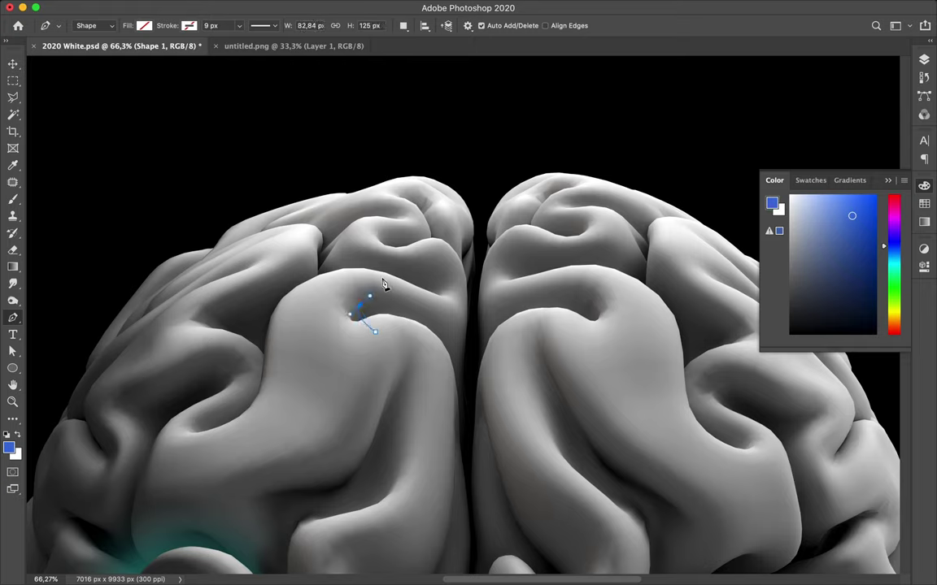
{"action": "mouse_move", "coordinate": [382, 277]}
{"action": "left_mouse_down"}
{"action": "mouse_move", "coordinate": [377, 256]}
{"action": "mouse_move", "coordinate": [433, 256]}
{"action": "mouse_move", "coordinate": [425, 287]}
{"action": "left_mouse_up"}
{"action": "left_click", "coordinate": [471, 319]}
{"action": "left_click_drag", "start_coordinate": [473, 325], "coordinate": [475, 335]}
{"action": "left_click_drag", "start_coordinate": [421, 360], "coordinate": [363, 352]}
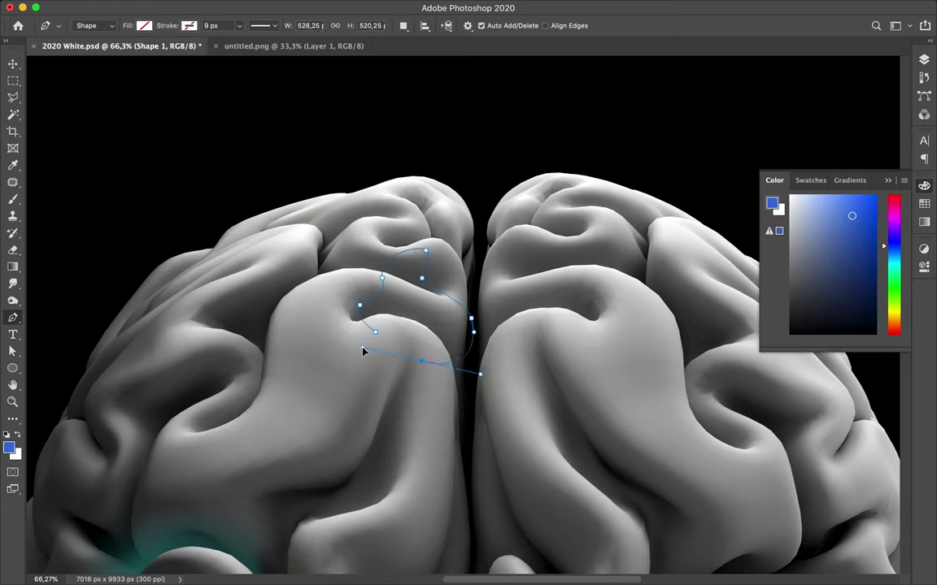
{"action": "left_click", "coordinate": [375, 333]}
Step: Fill the shape with the recent blue swatch and commit it
{"action": "left_click", "coordinate": [10, 446]}
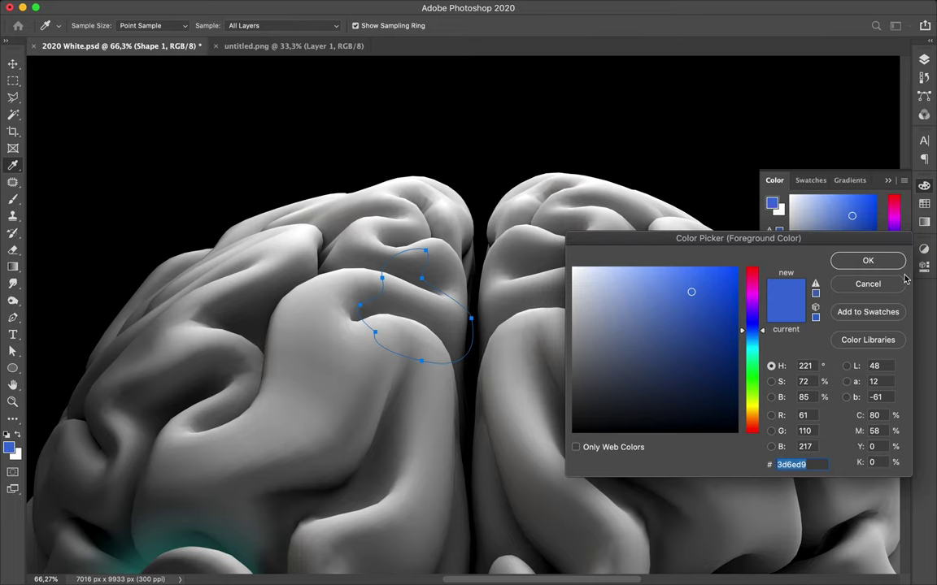
{"action": "left_click", "coordinate": [867, 260]}
{"action": "left_click", "coordinate": [146, 26]}
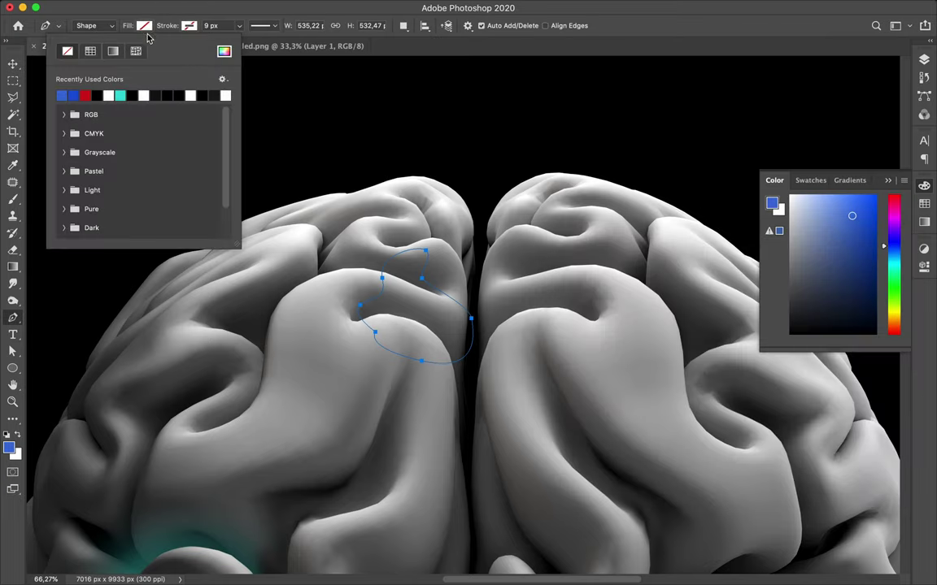
{"action": "left_click", "coordinate": [63, 95]}
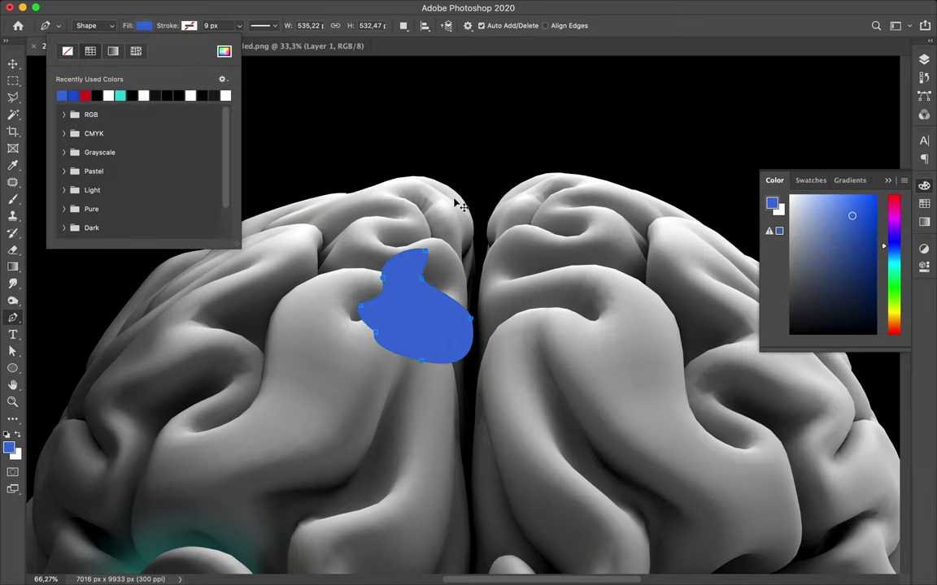
{"action": "key", "text": "v"}
{"action": "left_click", "coordinate": [923, 63]}
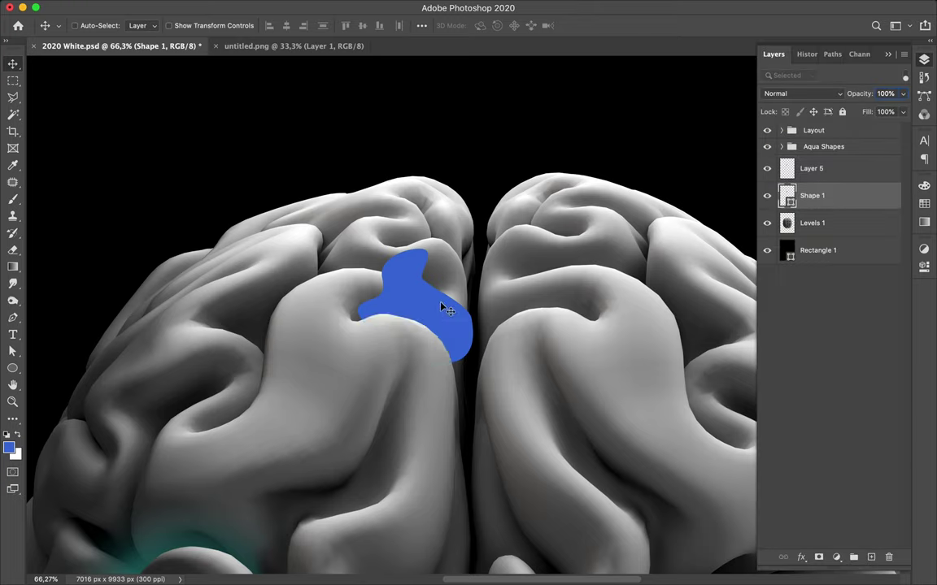
Step: Reshape Shape 1's top bulge, bottom anchor and right edge with the Direct Selection tool
{"action": "key", "text": "a"}
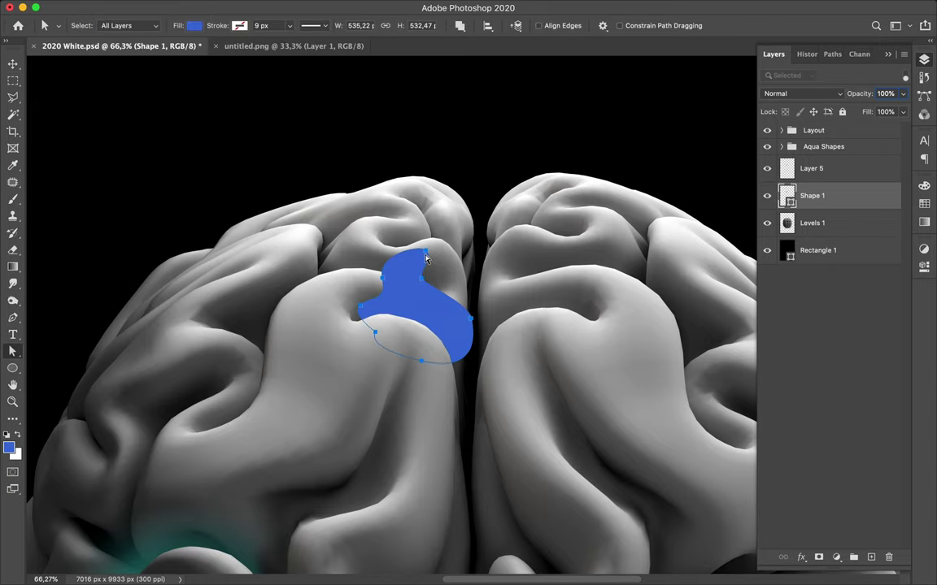
{"action": "left_click", "coordinate": [430, 257]}
{"action": "mouse_move", "coordinate": [416, 257]}
{"action": "left_mouse_down"}
{"action": "mouse_move", "coordinate": [427, 246]}
{"action": "mouse_move", "coordinate": [428, 286]}
{"action": "left_mouse_up"}
{"action": "left_click", "coordinate": [433, 332]}
{"action": "left_click_drag", "start_coordinate": [421, 362], "coordinate": [421, 380]}
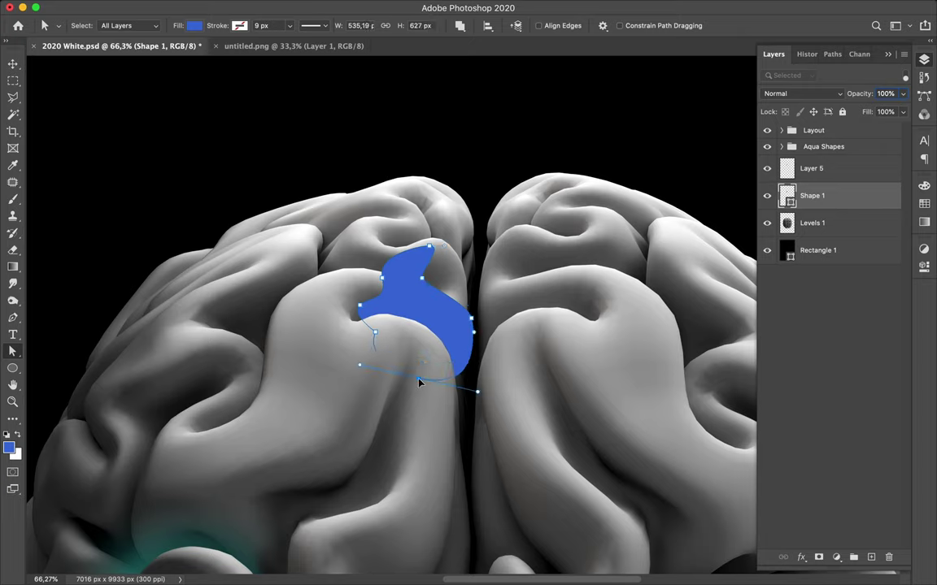
{"action": "left_click_drag", "start_coordinate": [422, 382], "coordinate": [414, 378]}
{"action": "left_click_drag", "start_coordinate": [473, 329], "coordinate": [467, 302]}
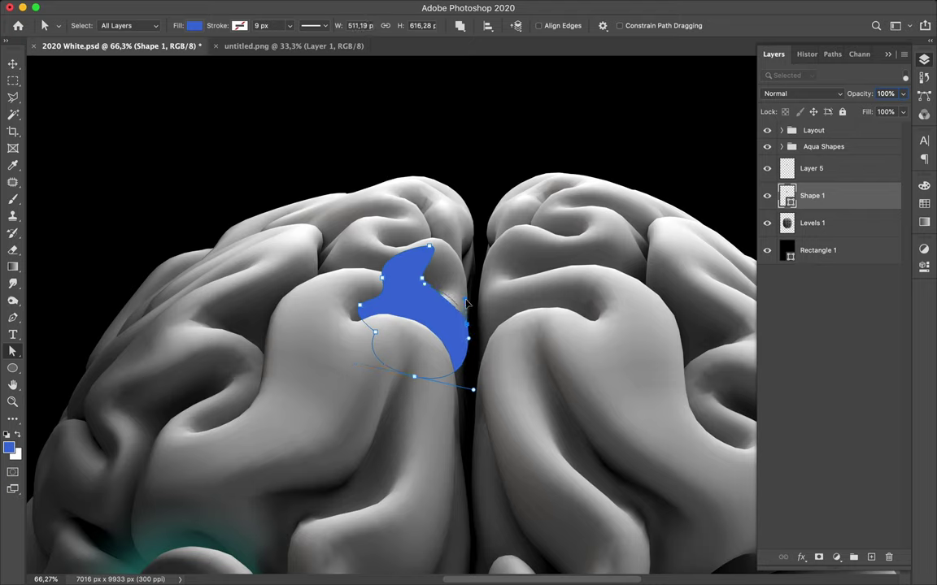
{"action": "left_click", "coordinate": [499, 289]}
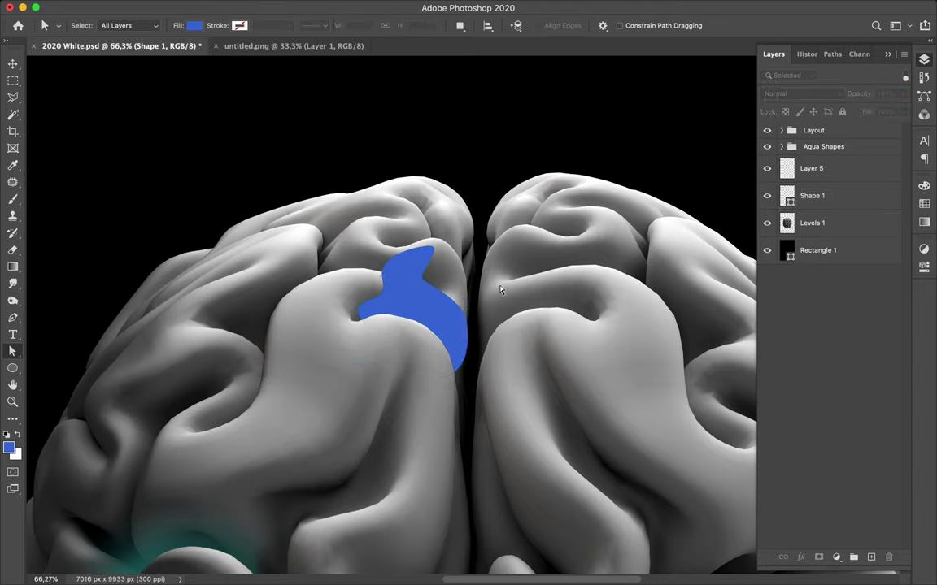
Step: Pull Shape 1's top upward into a crescent lobe and smooth its inner right edge convex
{"action": "left_click", "coordinate": [424, 264]}
{"action": "scroll", "coordinate": [418, 236], "scroll_direction": "up", "scroll_amount": 5}
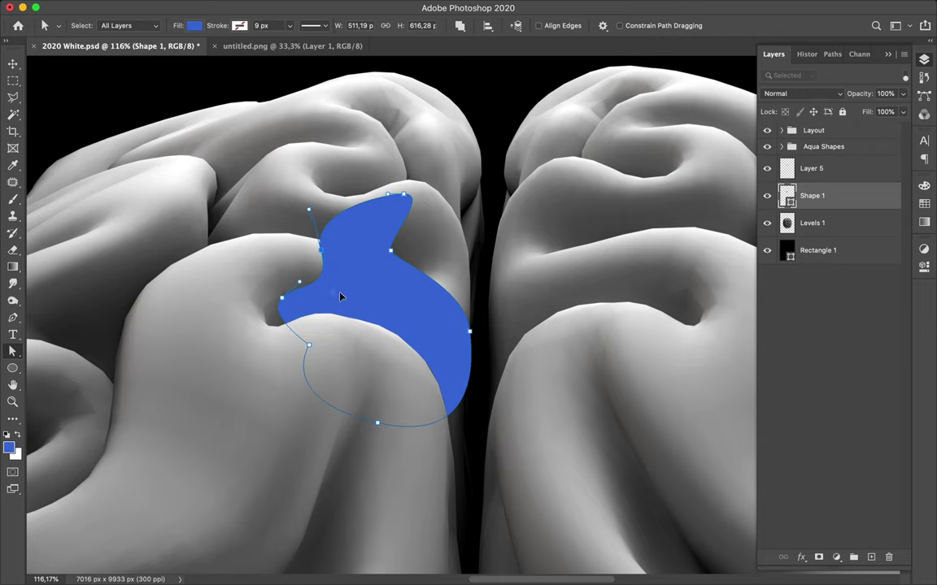
{"action": "mouse_move", "coordinate": [404, 197]}
{"action": "left_mouse_down"}
{"action": "mouse_move", "coordinate": [400, 142]}
{"action": "mouse_move", "coordinate": [345, 130]}
{"action": "left_mouse_up"}
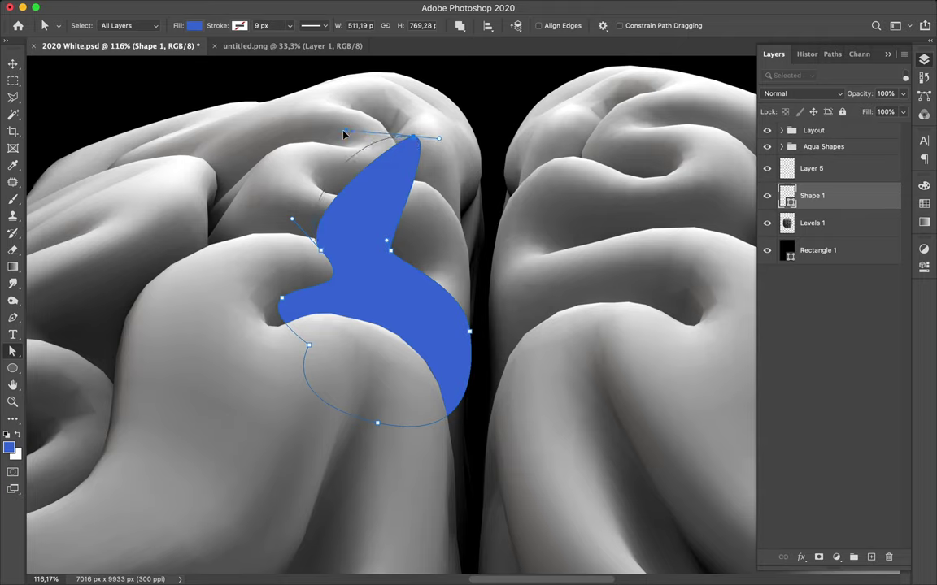
{"action": "left_click_drag", "start_coordinate": [386, 242], "coordinate": [390, 250]}
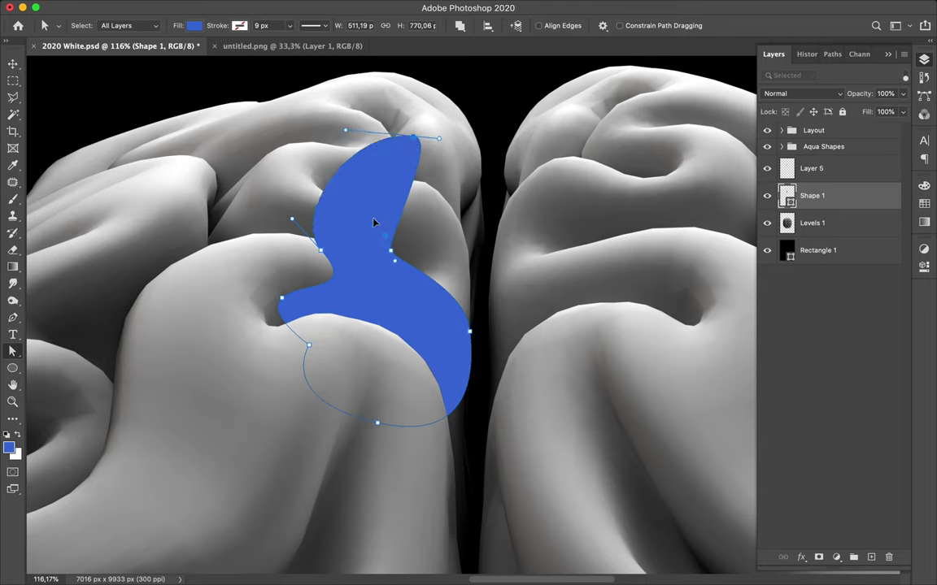
{"action": "left_click_drag", "start_coordinate": [354, 187], "coordinate": [354, 180]}
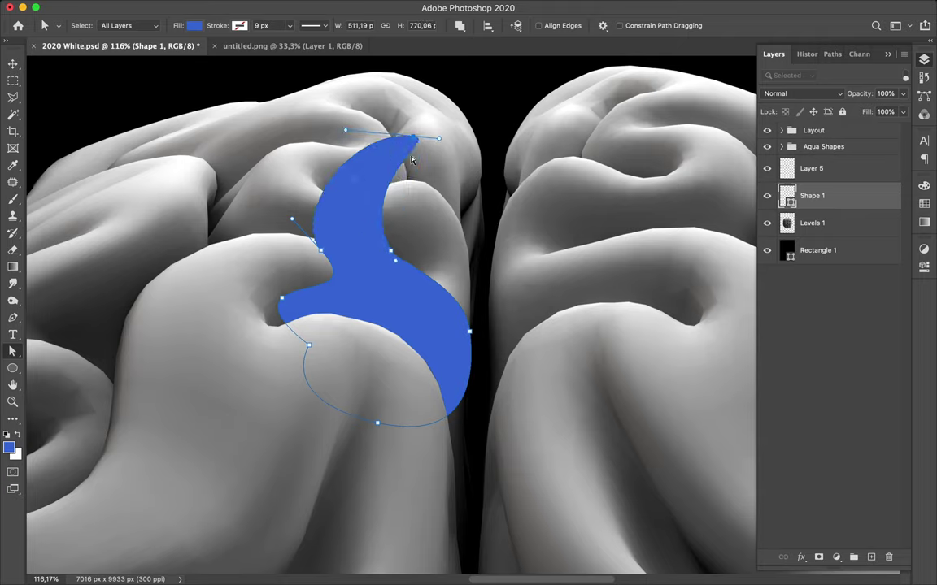
{"action": "left_click", "coordinate": [391, 249]}
{"action": "left_click_drag", "start_coordinate": [403, 216], "coordinate": [420, 238]}
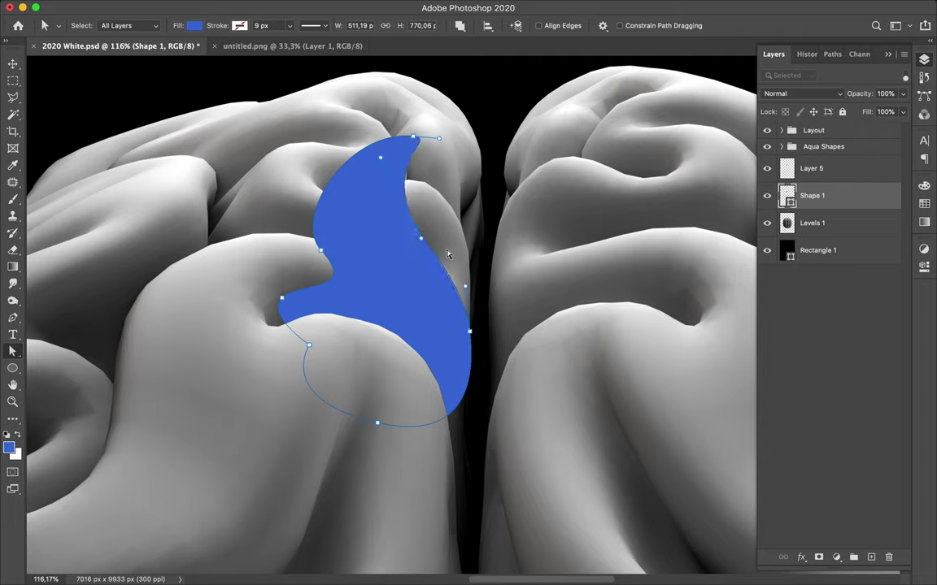
Step: Drag Shape 1's lower-left anchor down so the bottom edge follows the fold's curve
{"action": "left_click", "coordinate": [499, 310]}
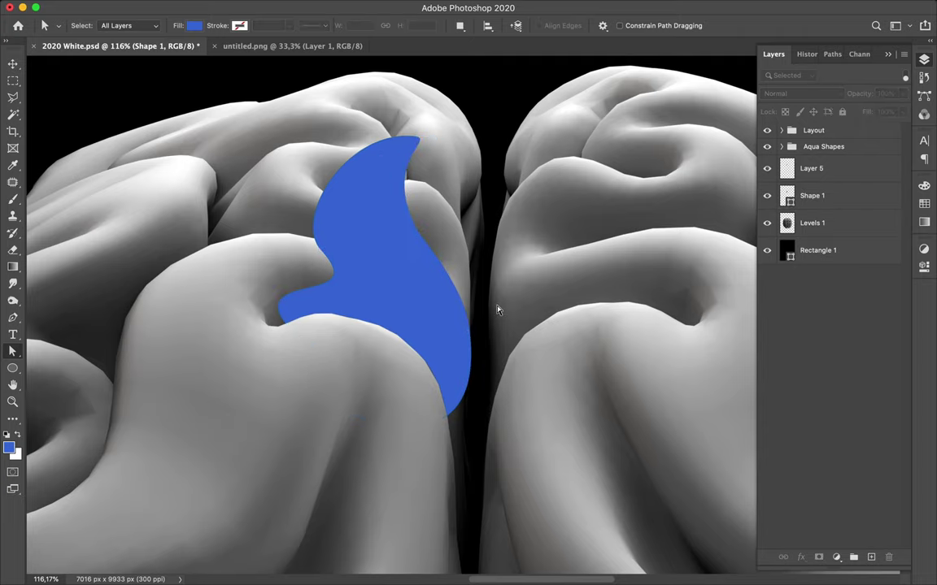
{"action": "left_click", "coordinate": [301, 303]}
{"action": "left_click", "coordinate": [309, 347]}
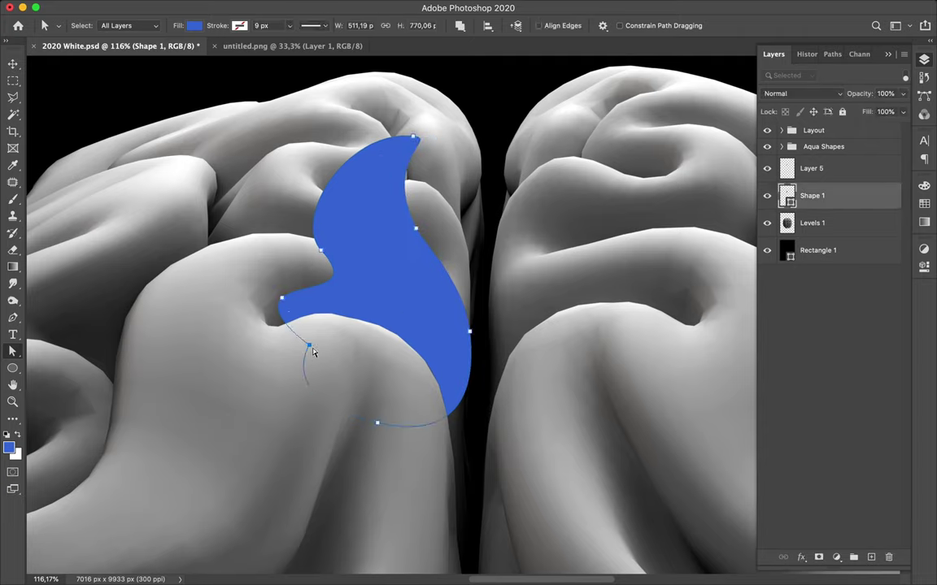
{"action": "mouse_move", "coordinate": [311, 349]}
{"action": "left_mouse_down"}
{"action": "mouse_move", "coordinate": [305, 441]}
{"action": "mouse_move", "coordinate": [306, 417]}
{"action": "left_mouse_up"}
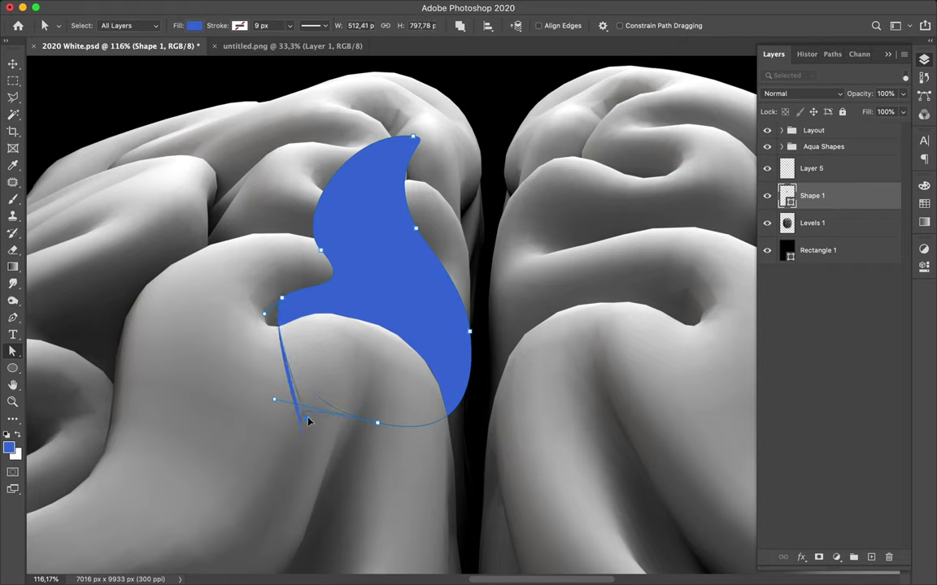
{"action": "left_click", "coordinate": [324, 326]}
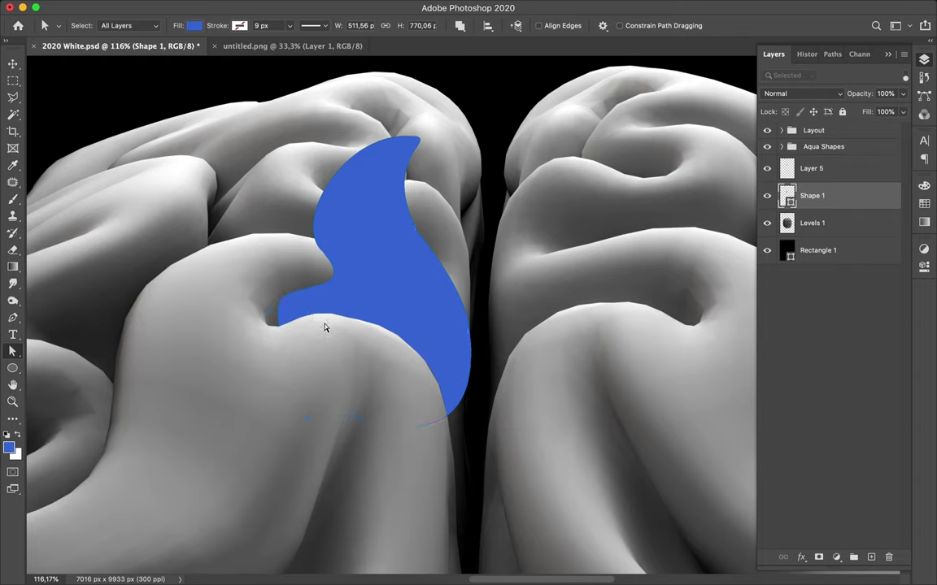
Step: Select the blue Shape 1 with the Move tool and nudge it slightly right
{"action": "key", "text": "v"}
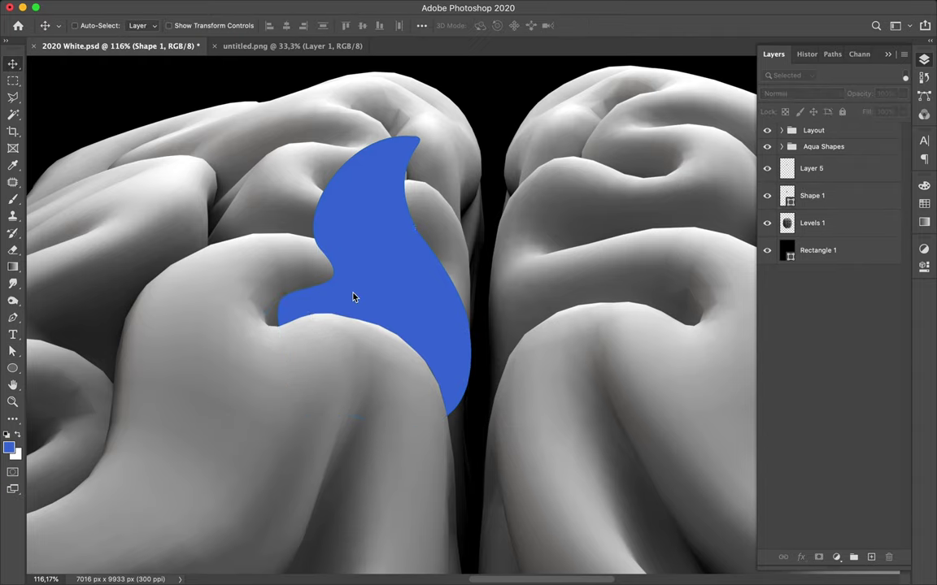
{"action": "left_click", "coordinate": [358, 295]}
{"action": "left_click", "coordinate": [567, 203]}
{"action": "left_click_drag", "start_coordinate": [402, 272], "coordinate": [399, 274]}
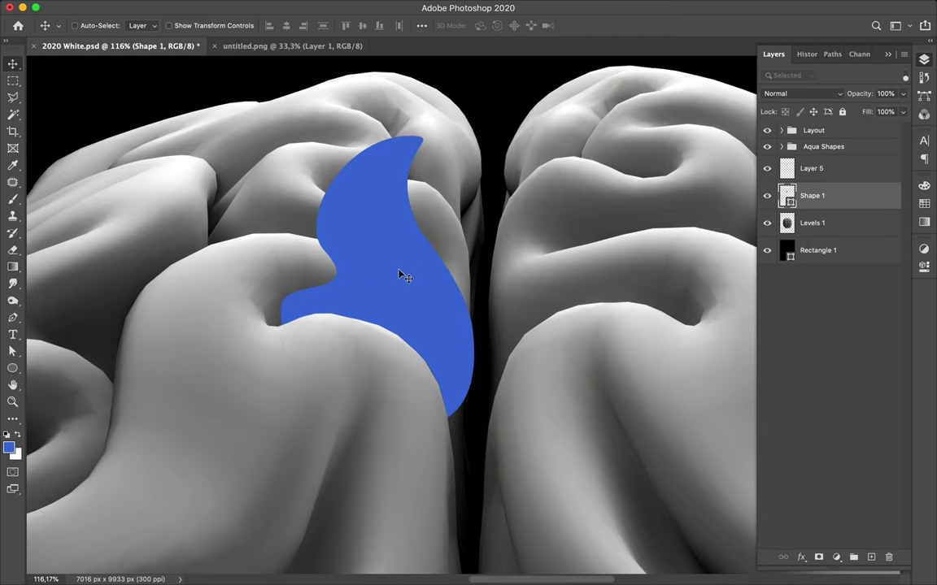
{"action": "scroll", "coordinate": [502, 229], "scroll_direction": "down", "scroll_amount": 2}
{"action": "scroll", "coordinate": [503, 229], "scroll_direction": "down", "scroll_amount": 2}
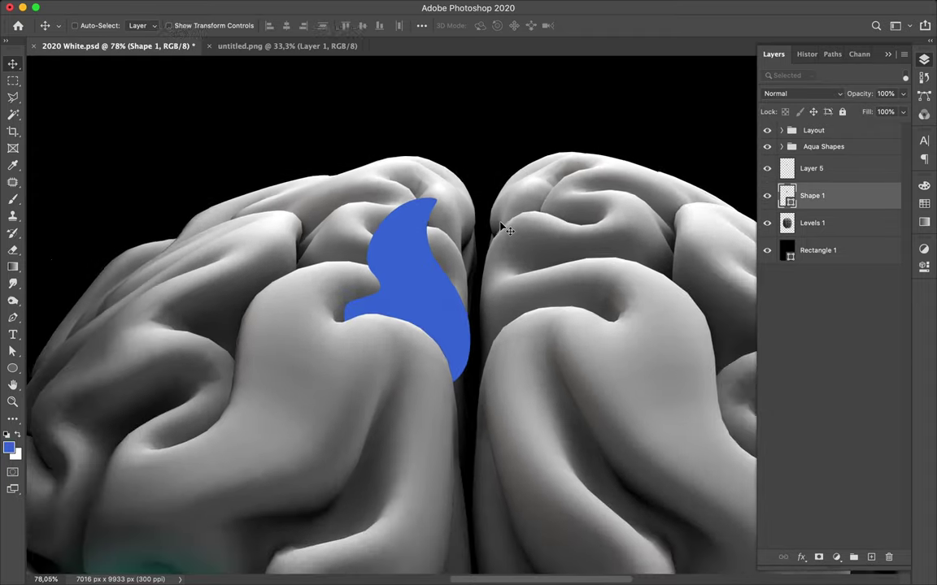
{"action": "scroll", "coordinate": [502, 229], "scroll_direction": "down", "scroll_amount": 1}
{"action": "scroll", "coordinate": [503, 229], "scroll_direction": "down", "scroll_amount": 1}
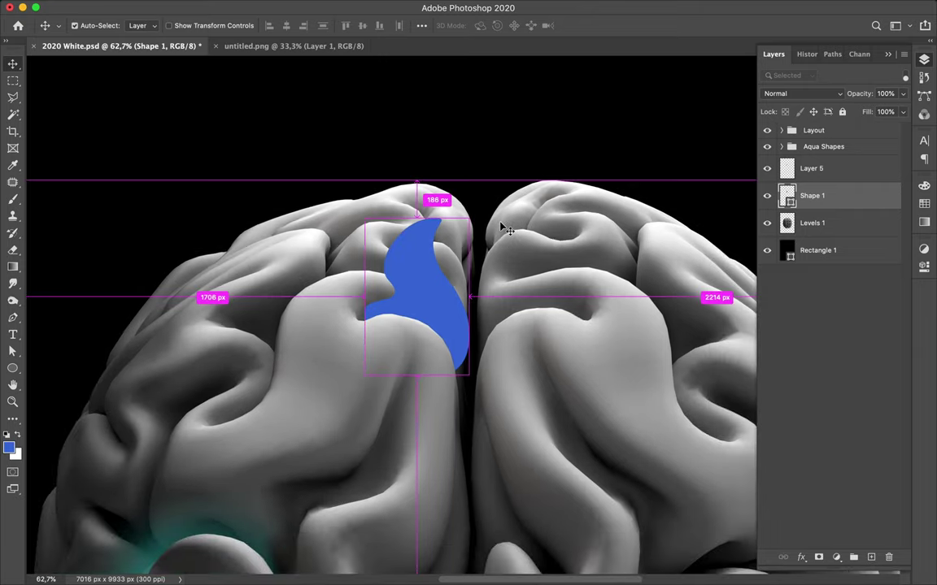
{"action": "scroll", "coordinate": [503, 229], "scroll_direction": "down", "scroll_amount": 3}
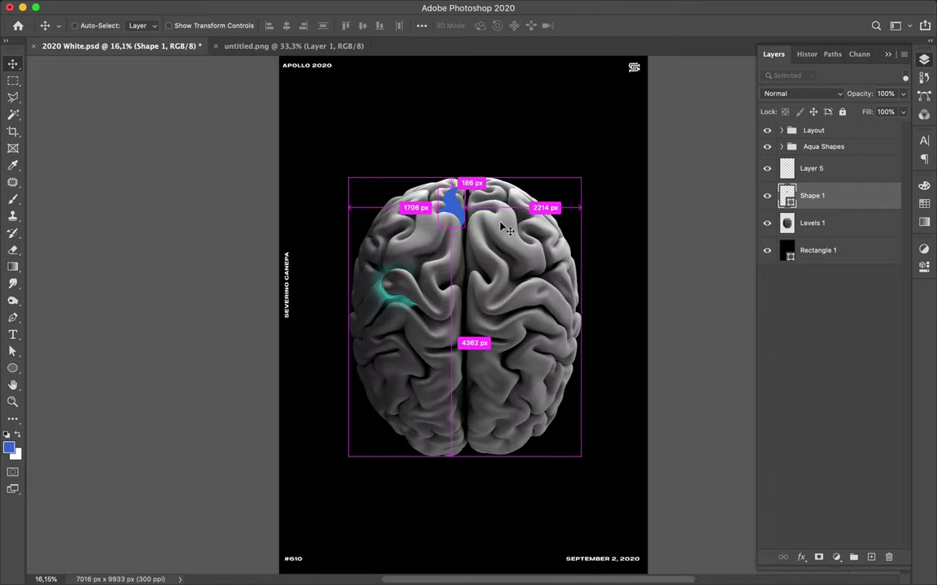
{"action": "scroll", "coordinate": [502, 229], "scroll_direction": "up", "scroll_amount": 2}
{"action": "scroll", "coordinate": [505, 227], "scroll_direction": "up", "scroll_amount": 2}
{"action": "scroll", "coordinate": [502, 223], "scroll_direction": "up", "scroll_amount": 3}
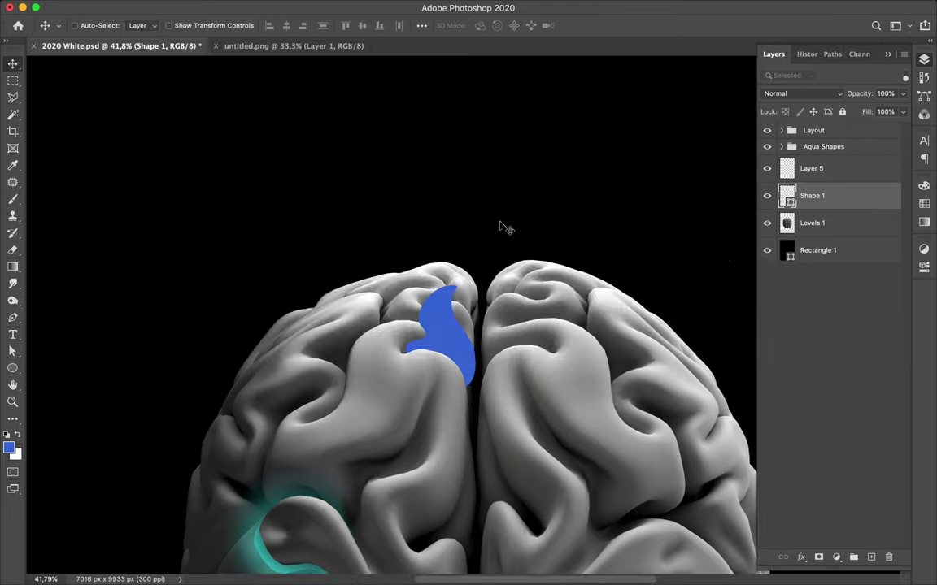
Step: Free-transform the blue shape down to about 72% and tuck it into the fold beside the gap
{"action": "key", "text": "ctrl+t"}
{"action": "left_click_drag", "start_coordinate": [439, 284], "coordinate": [439, 306]}
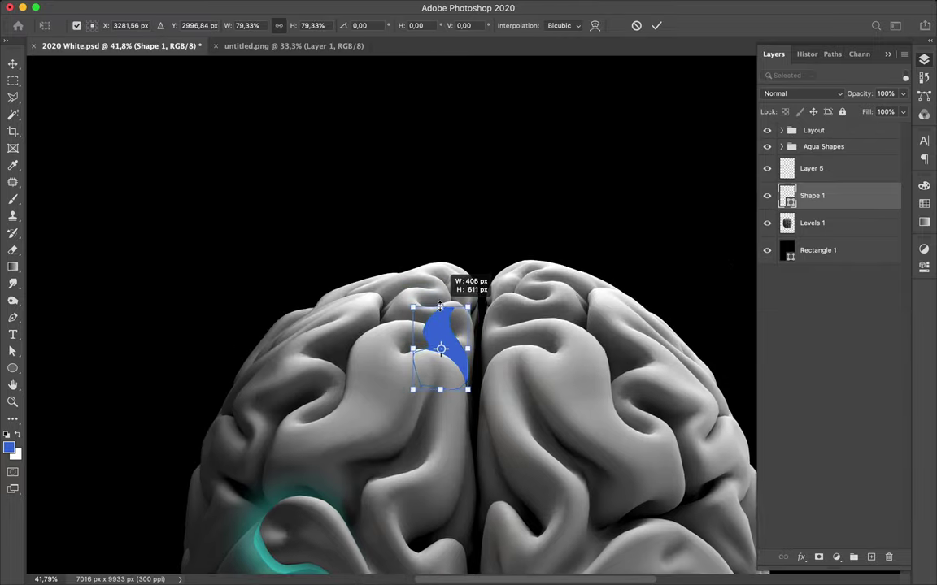
{"action": "left_click_drag", "start_coordinate": [443, 334], "coordinate": [445, 327]}
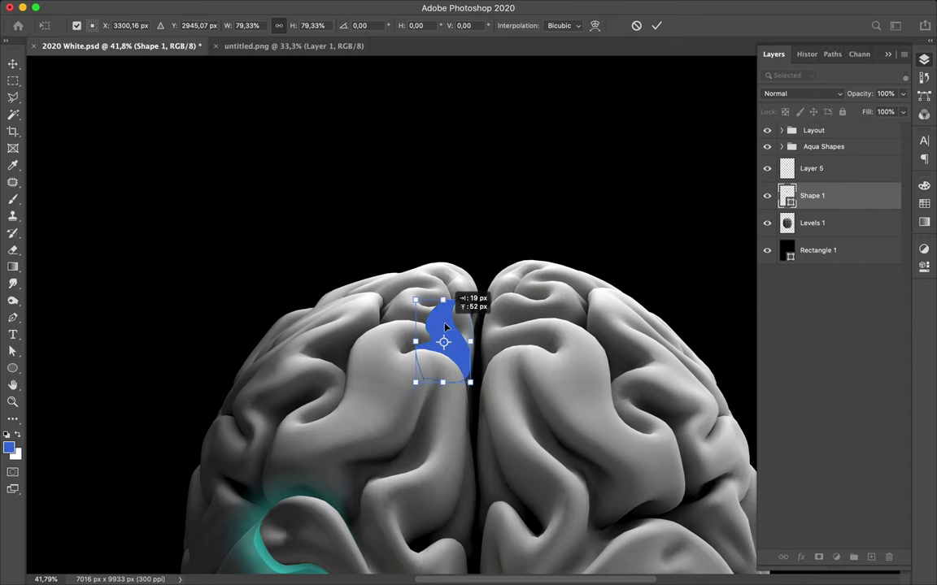
{"action": "scroll", "coordinate": [446, 327], "scroll_direction": "up", "scroll_amount": 5}
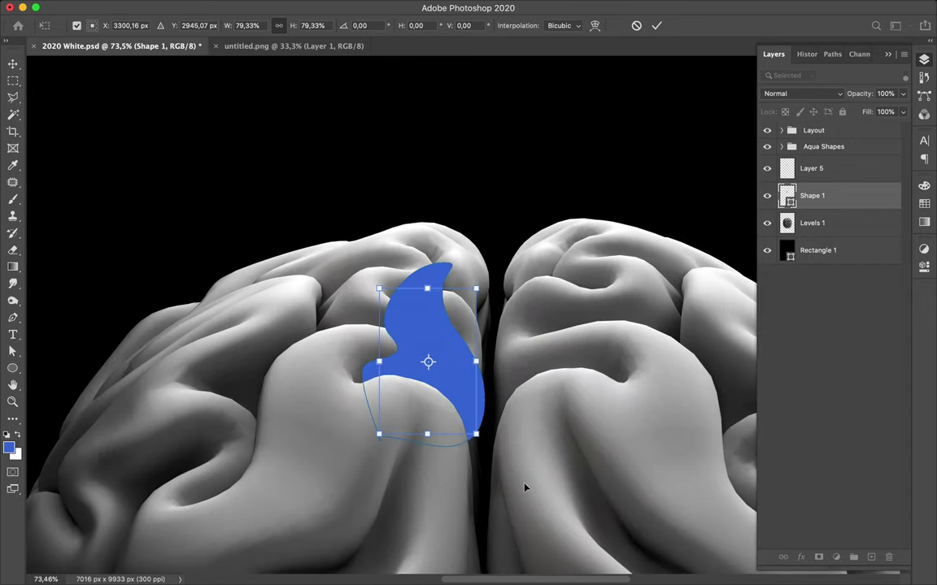
{"action": "left_click_drag", "start_coordinate": [475, 435], "coordinate": [466, 421]}
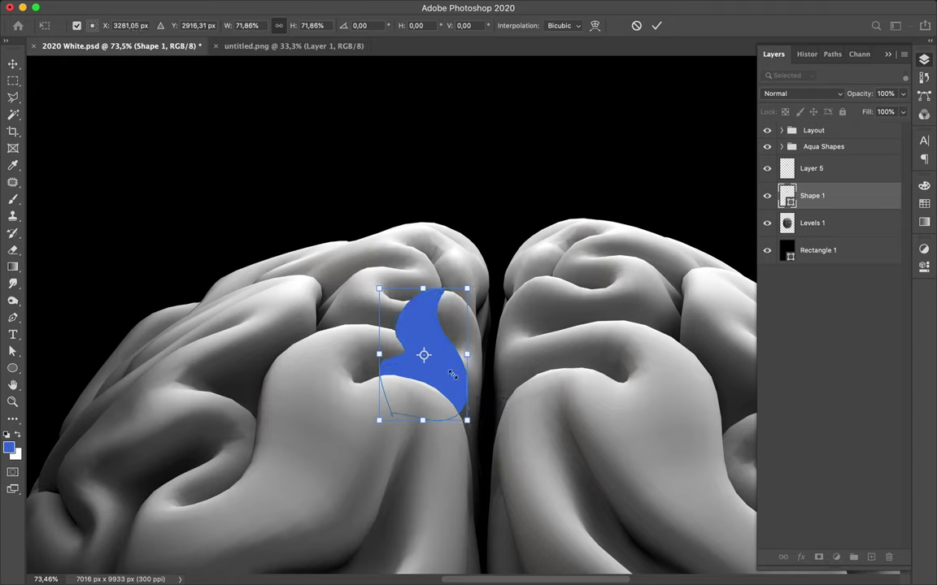
{"action": "left_click_drag", "start_coordinate": [447, 372], "coordinate": [394, 362]}
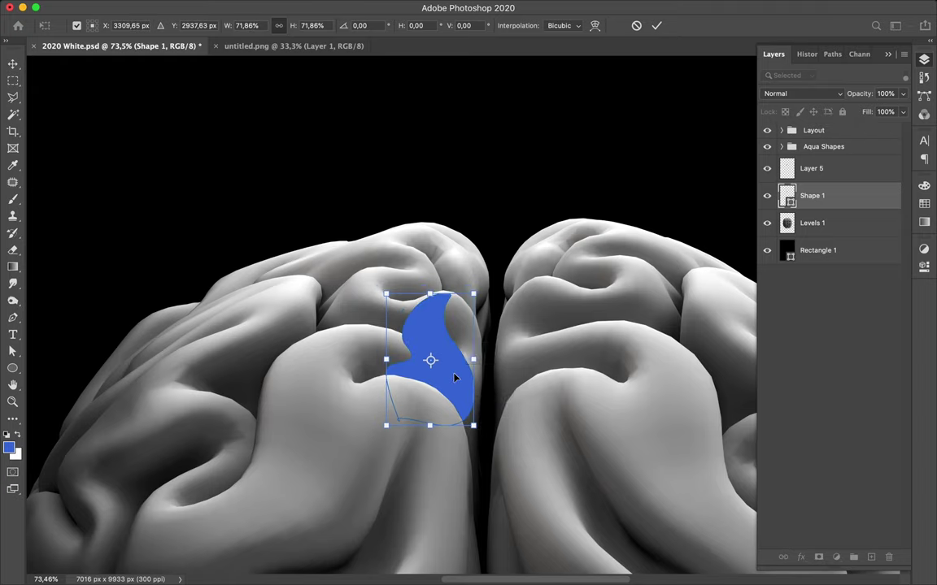
{"action": "key", "text": "Return"}
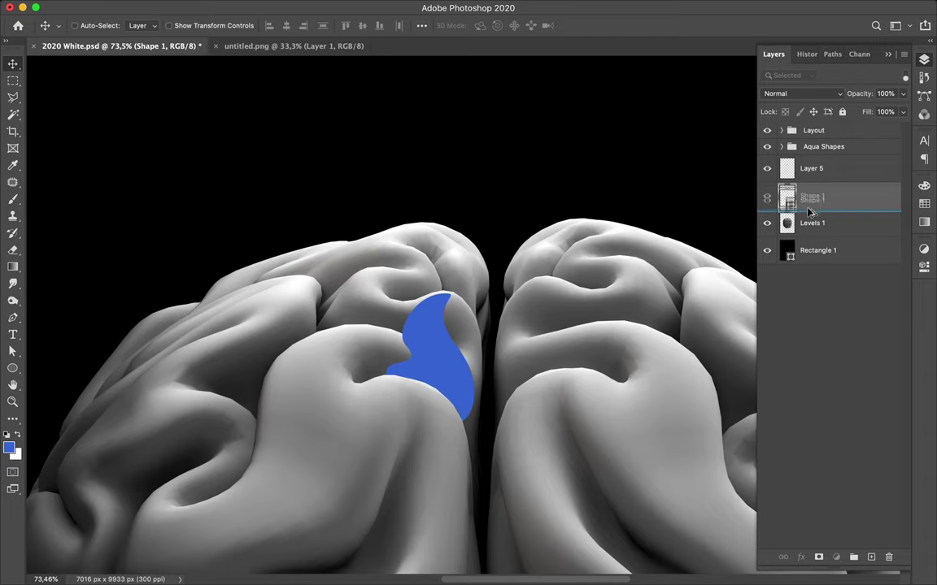
Step: Add a Gaussian-blurred Shape 1 copy beneath the blue shape and a Color Dodge copy above it
{"action": "left_click_drag", "start_coordinate": [807, 200], "coordinate": [807, 208]}
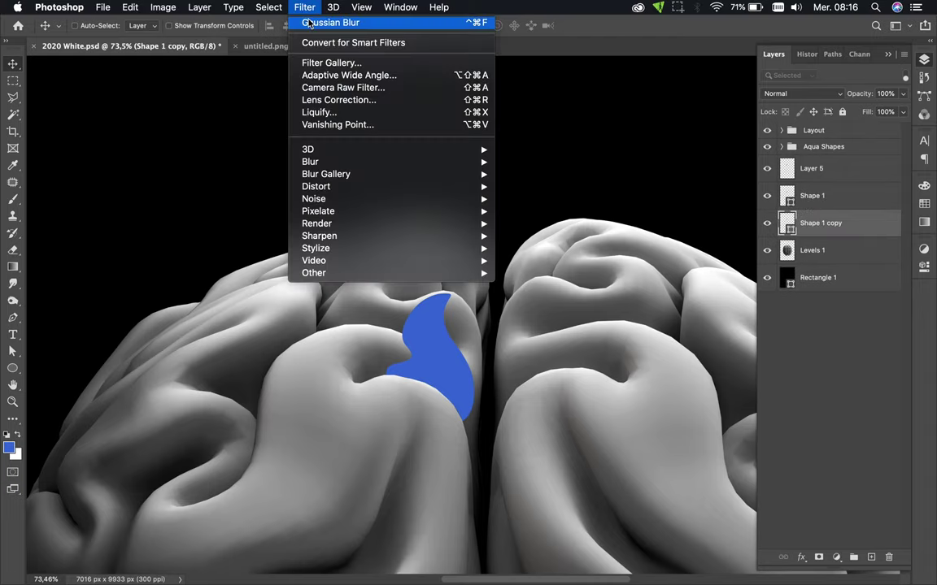
{"action": "left_click", "coordinate": [309, 23]}
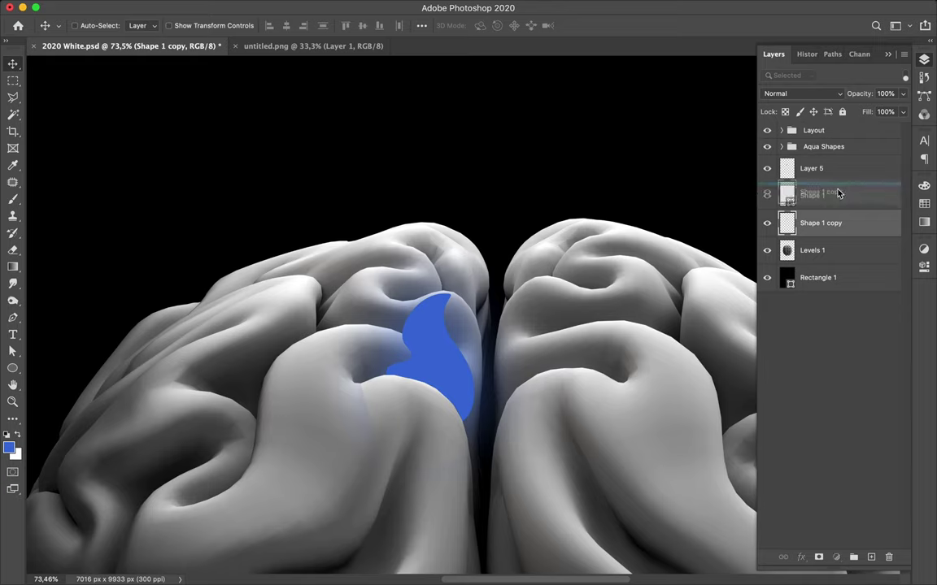
{"action": "left_click_drag", "start_coordinate": [837, 218], "coordinate": [839, 193]}
{"action": "left_click", "coordinate": [839, 93]}
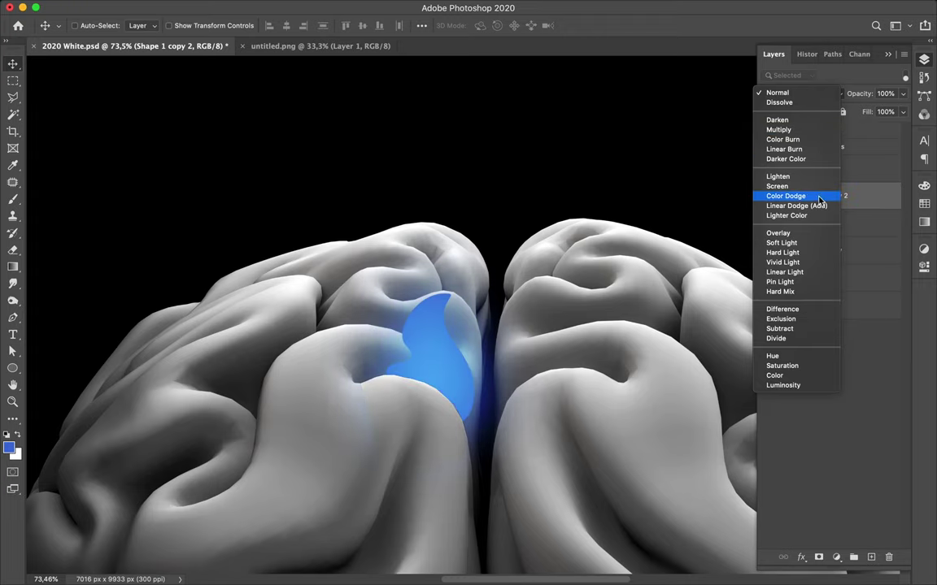
{"action": "left_click", "coordinate": [787, 196]}
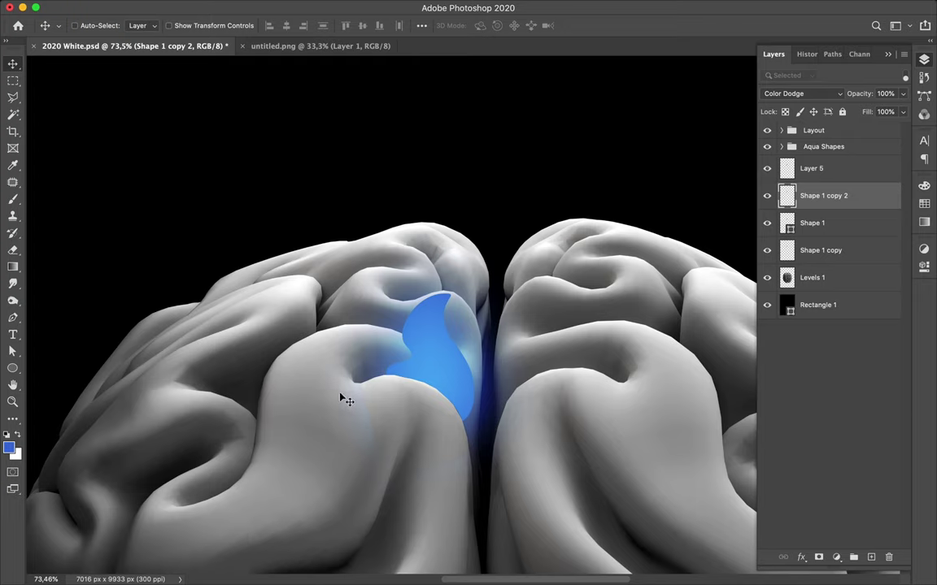
{"action": "key", "text": "e"}
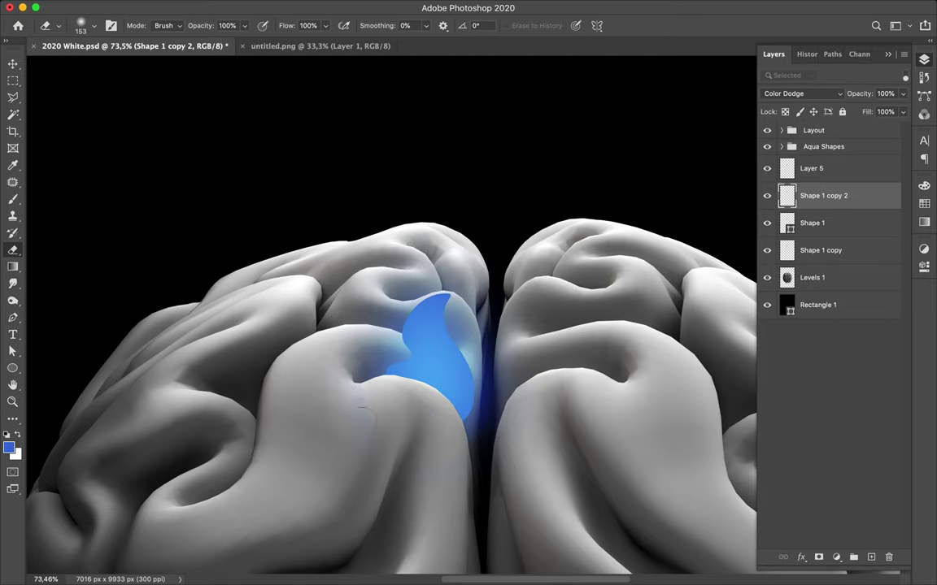
Step: Make Shape 1 copy the active layer with the Move tool ready
{"action": "left_click", "coordinate": [822, 248]}
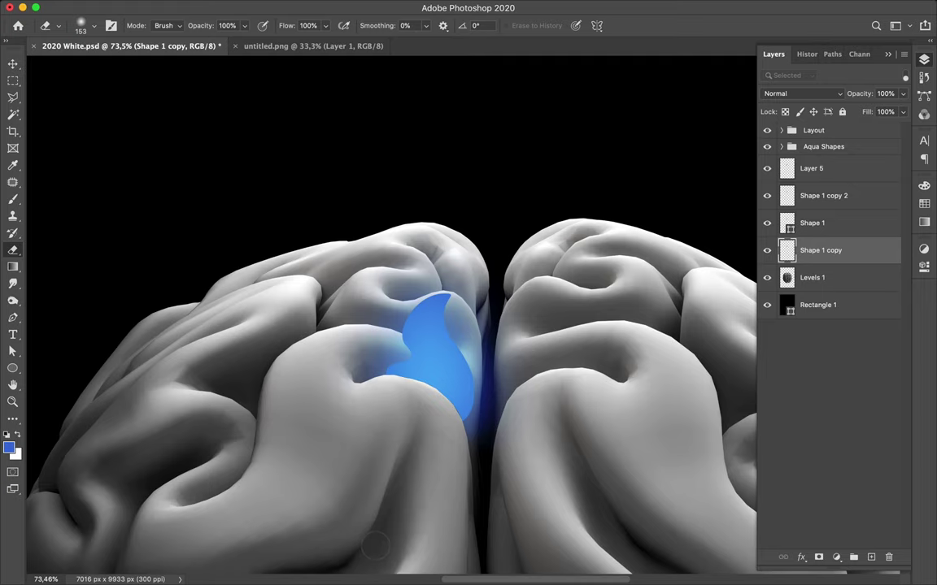
{"action": "key", "text": "v"}
{"action": "scroll", "coordinate": [437, 433], "scroll_direction": "down", "scroll_amount": 2}
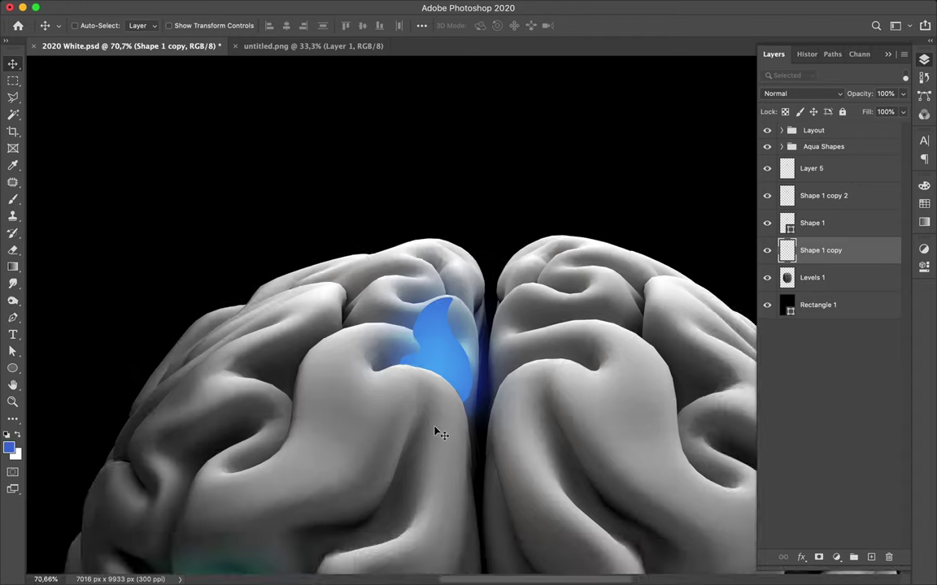
Step: Zoom out and pan to review the whole poster
{"action": "scroll", "coordinate": [437, 433], "scroll_direction": "down", "scroll_amount": 2}
{"action": "scroll", "coordinate": [437, 433], "scroll_direction": "down", "scroll_amount": 2}
{"action": "scroll", "coordinate": [436, 434], "scroll_direction": "down", "scroll_amount": 1}
{"action": "scroll", "coordinate": [436, 433], "scroll_direction": "down", "scroll_amount": 1}
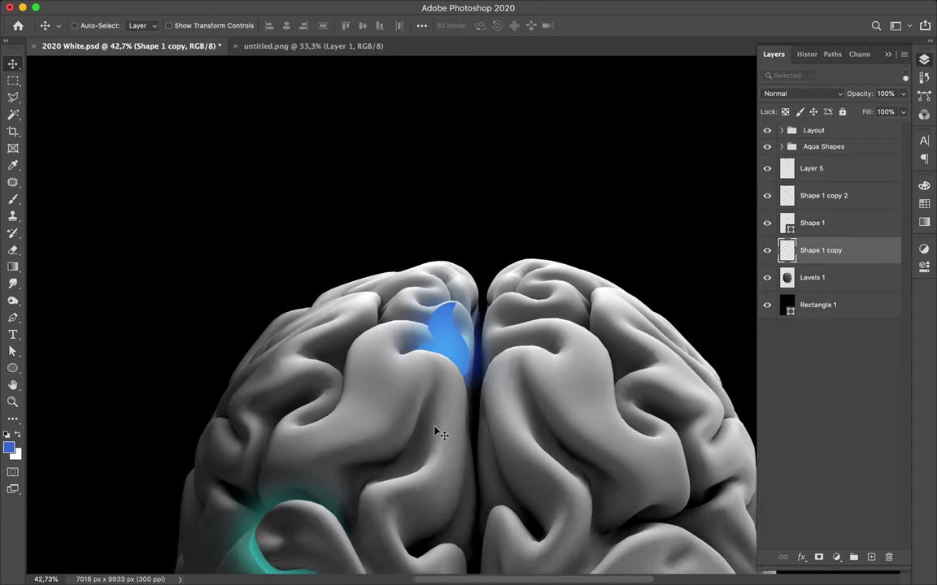
{"action": "scroll", "coordinate": [437, 433], "scroll_direction": "down", "scroll_amount": 2}
{"action": "scroll", "coordinate": [436, 433], "scroll_direction": "down", "scroll_amount": 1}
{"action": "scroll", "coordinate": [436, 434], "scroll_direction": "down", "scroll_amount": 1}
{"action": "scroll", "coordinate": [436, 433], "scroll_direction": "down", "scroll_amount": 5}
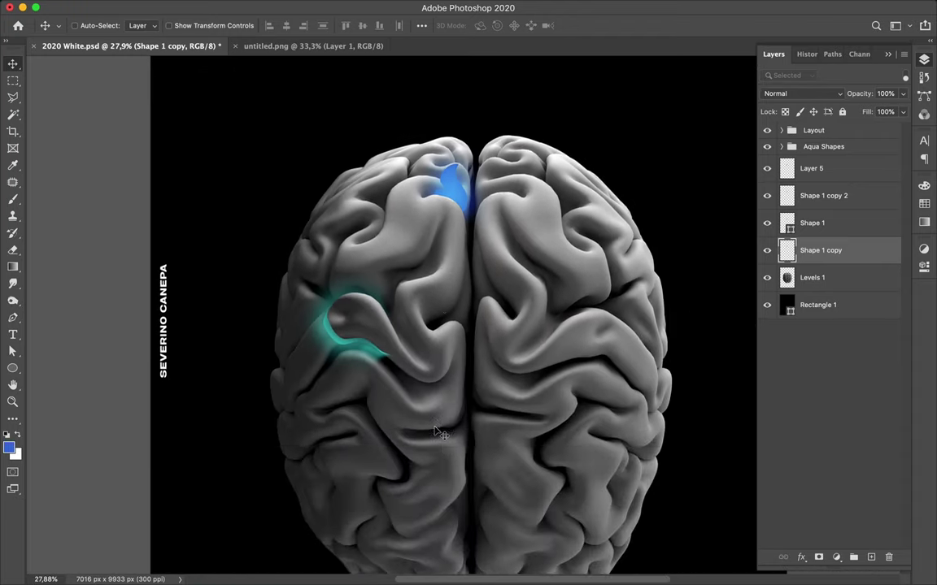
{"action": "scroll", "coordinate": [436, 433], "scroll_direction": "down", "scroll_amount": 1}
{"action": "scroll", "coordinate": [437, 434], "scroll_direction": "down", "scroll_amount": 2}
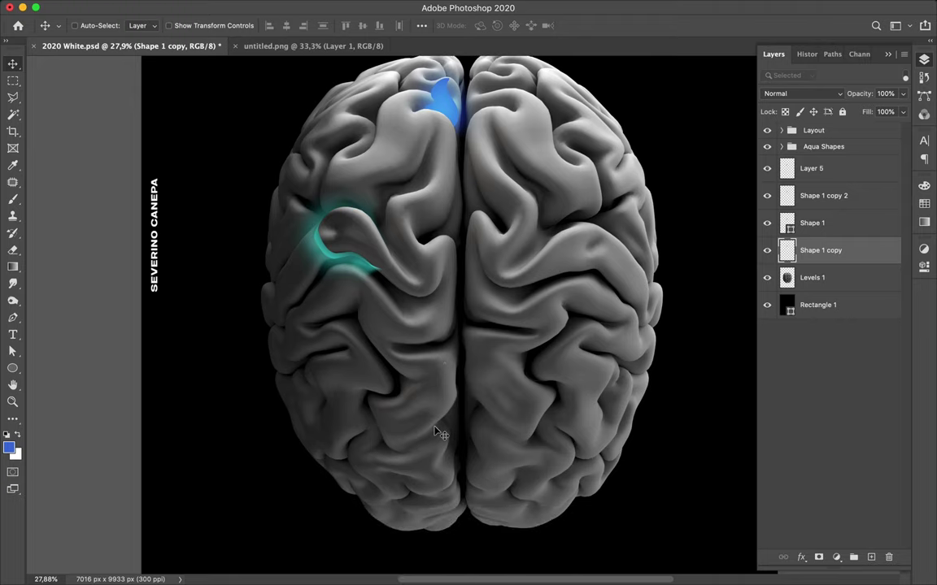
{"action": "scroll", "coordinate": [436, 433], "scroll_direction": "up", "scroll_amount": 2}
{"action": "scroll", "coordinate": [436, 433], "scroll_direction": "right", "scroll_amount": 1}
{"action": "scroll", "coordinate": [437, 434], "scroll_direction": "up", "scroll_amount": 2}
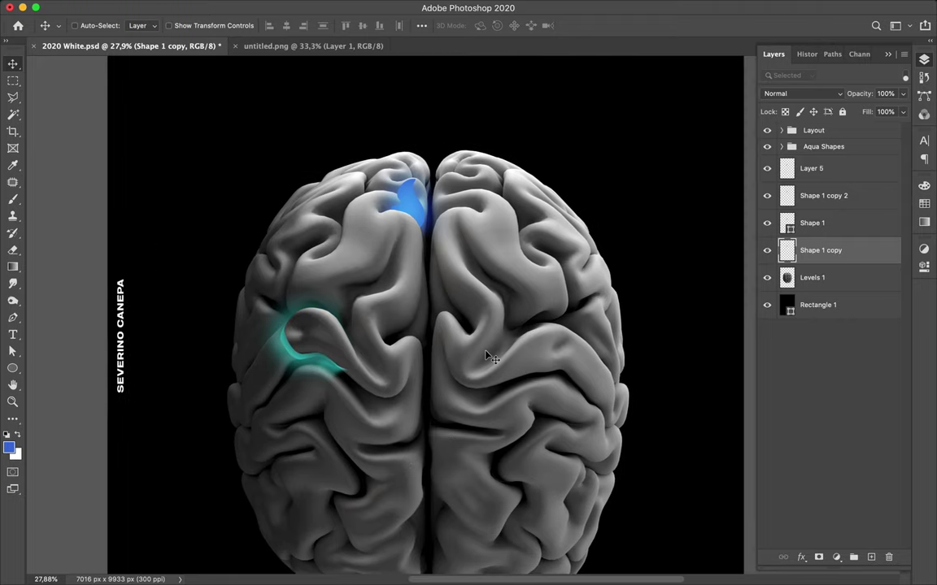
{"action": "scroll", "coordinate": [492, 358], "scroll_direction": "up", "scroll_amount": 2}
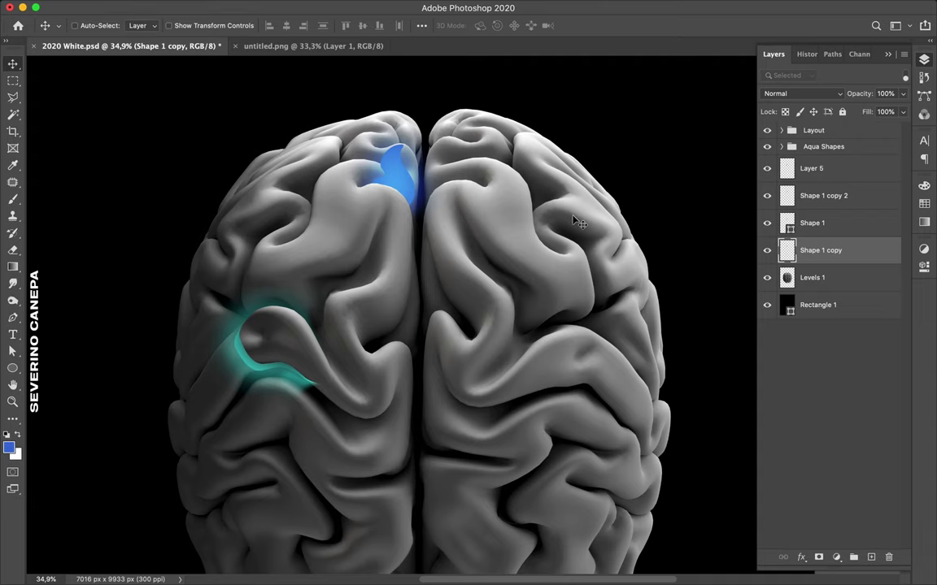
{"action": "left_click", "coordinate": [677, 7]}
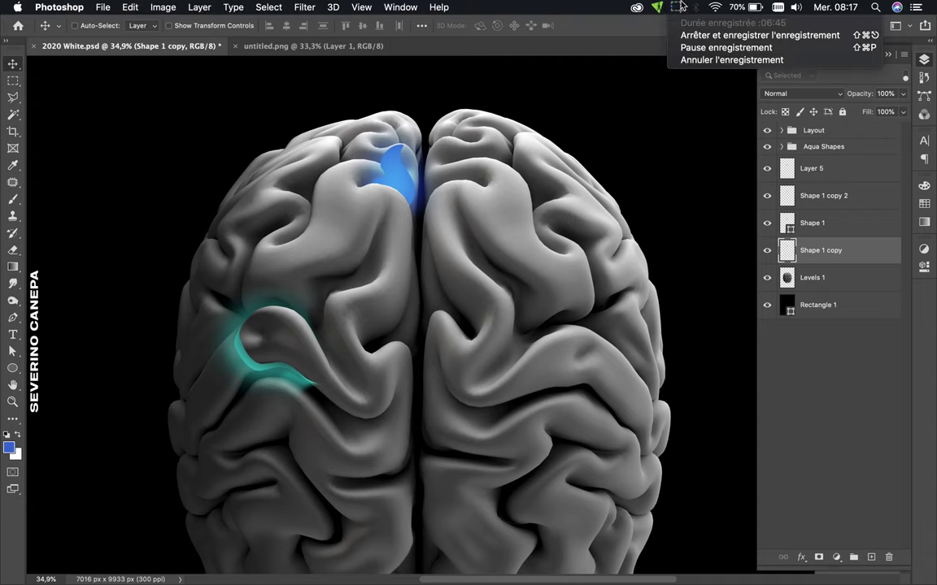
{"action": "key", "text": "Escape"}
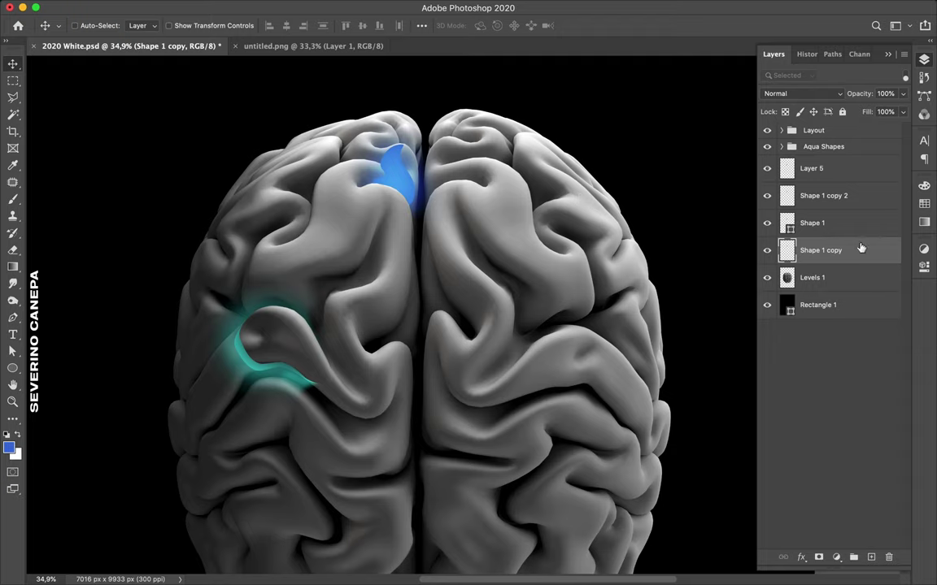
Step: Zoom into the brain's central fissure with the Pen tool ready
{"action": "scroll", "coordinate": [461, 277], "scroll_direction": "down", "scroll_amount": 2}
{"action": "scroll", "coordinate": [461, 278], "scroll_direction": "down", "scroll_amount": 3}
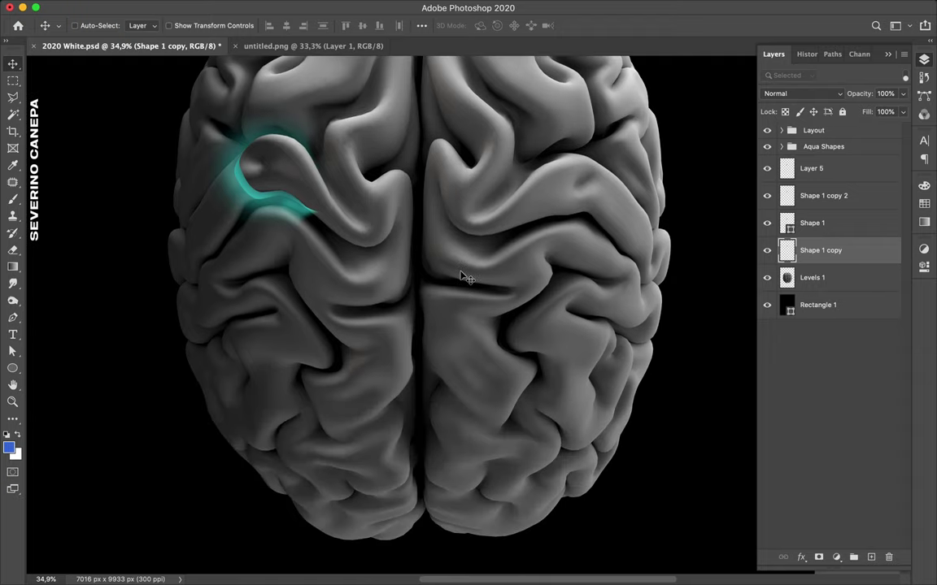
{"action": "scroll", "coordinate": [463, 277], "scroll_direction": "down", "scroll_amount": 2}
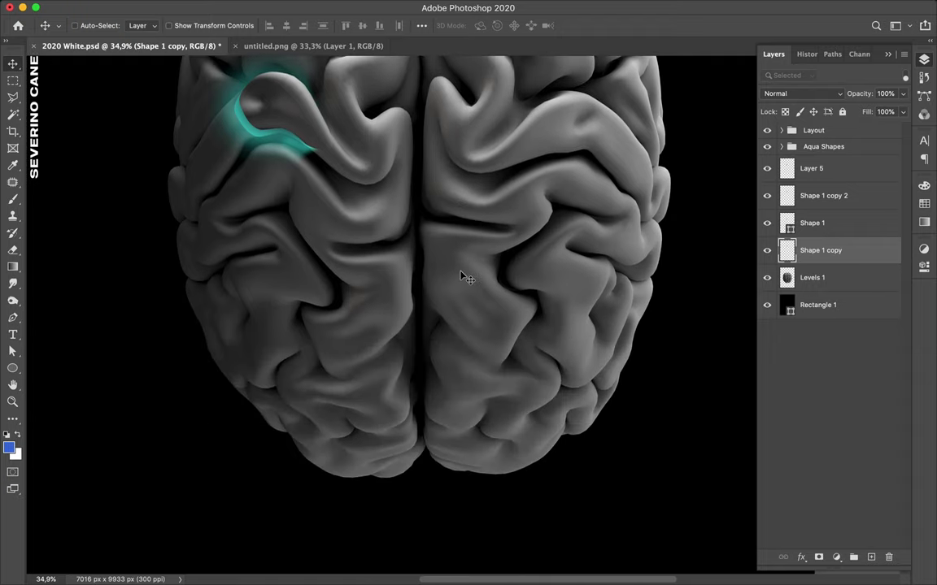
{"action": "scroll", "coordinate": [461, 277], "scroll_direction": "up", "scroll_amount": 1}
{"action": "scroll", "coordinate": [461, 277], "scroll_direction": "up", "scroll_amount": 2}
{"action": "scroll", "coordinate": [461, 279], "scroll_direction": "up", "scroll_amount": 3}
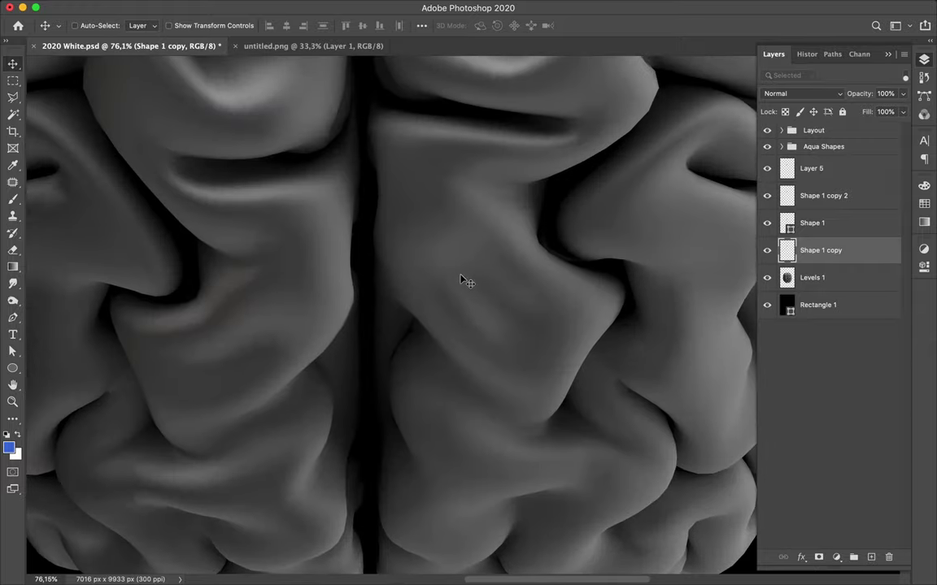
{"action": "key", "text": "p"}
{"action": "scroll", "coordinate": [385, 136], "scroll_direction": "up", "scroll_amount": 2}
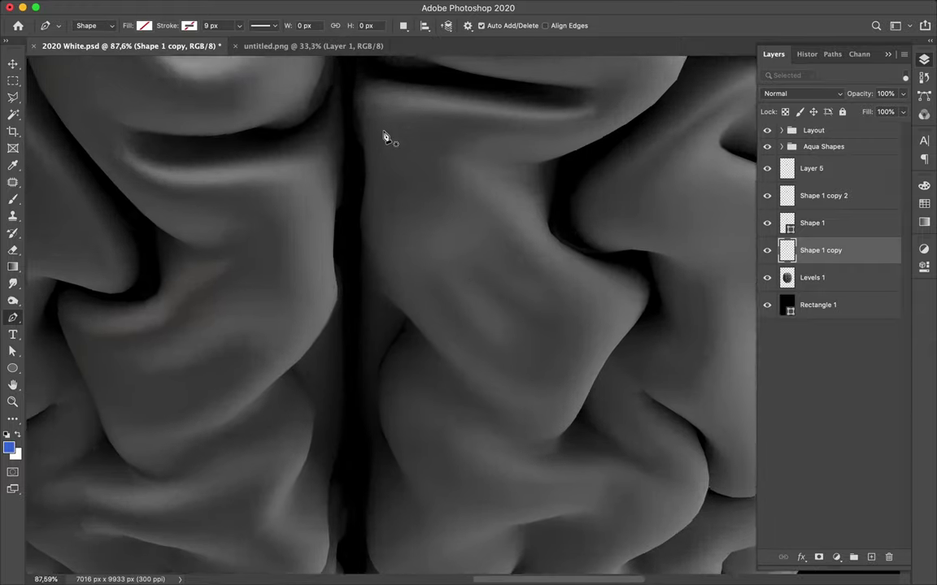
Step: Switch the Pen tool from Shape mode to Path mode
{"action": "scroll", "coordinate": [385, 136], "scroll_direction": "up", "scroll_amount": 2}
{"action": "scroll", "coordinate": [385, 136], "scroll_direction": "up", "scroll_amount": 3}
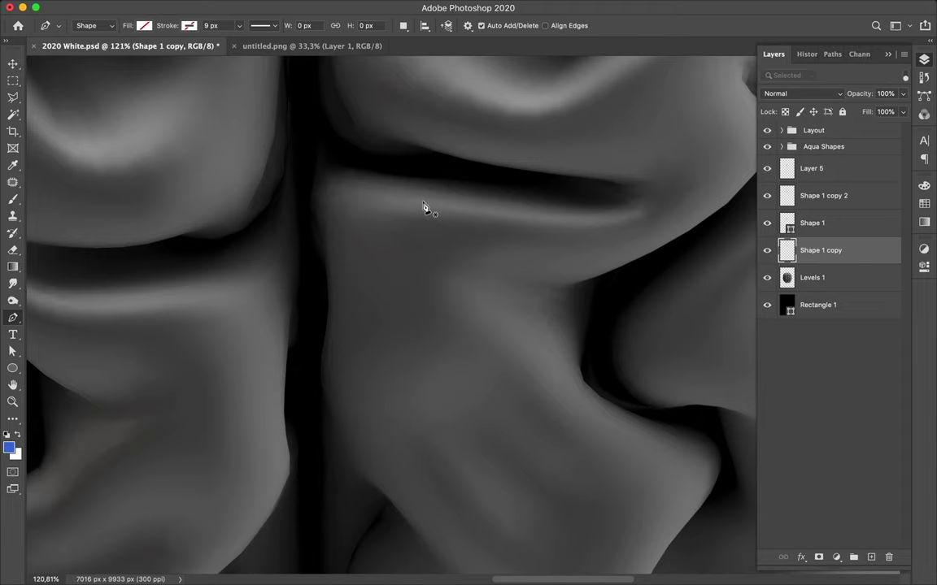
{"action": "left_click", "coordinate": [423, 204]}
{"action": "left_click_drag", "start_coordinate": [341, 203], "coordinate": [334, 225]}
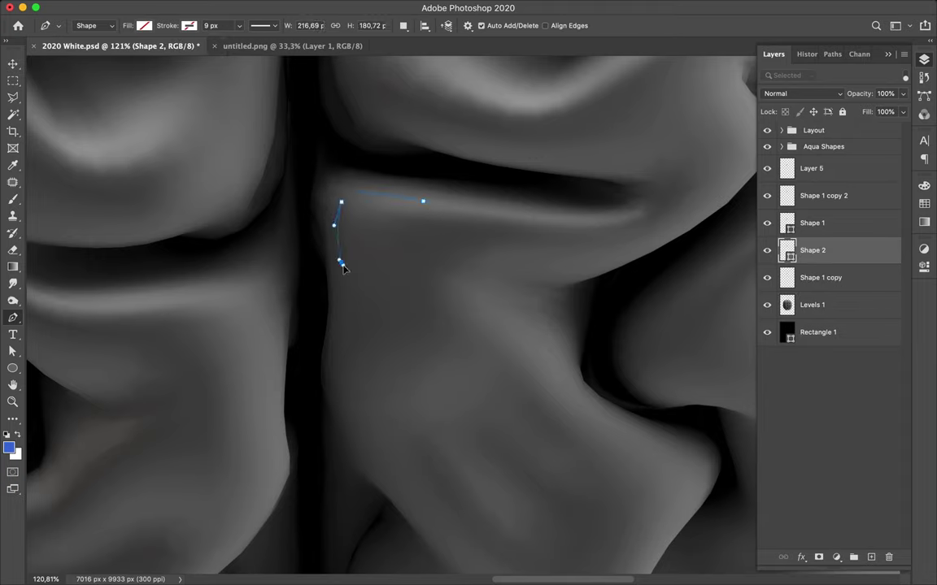
{"action": "left_click", "coordinate": [94, 25]}
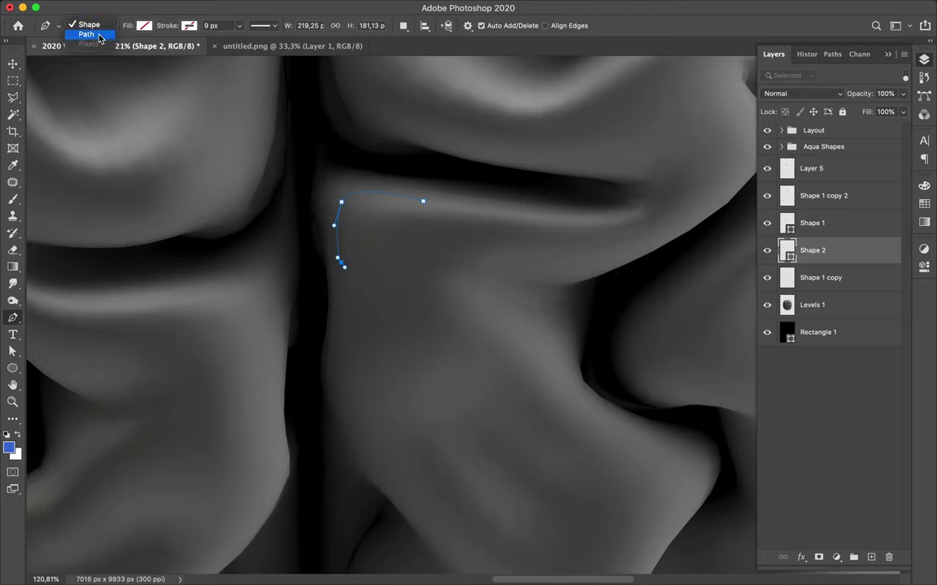
{"action": "left_click", "coordinate": [91, 34]}
Step: Trace a closed curved path around the fold and convert it to a selection
{"action": "left_click", "coordinate": [453, 205]}
{"action": "left_click", "coordinate": [351, 199]}
{"action": "left_click_drag", "start_coordinate": [351, 209], "coordinate": [343, 222]}
{"action": "left_click_drag", "start_coordinate": [360, 320], "coordinate": [365, 324]}
{"action": "left_click_drag", "start_coordinate": [354, 422], "coordinate": [363, 440]}
{"action": "scroll", "coordinate": [421, 490], "scroll_direction": "down", "scroll_amount": 3}
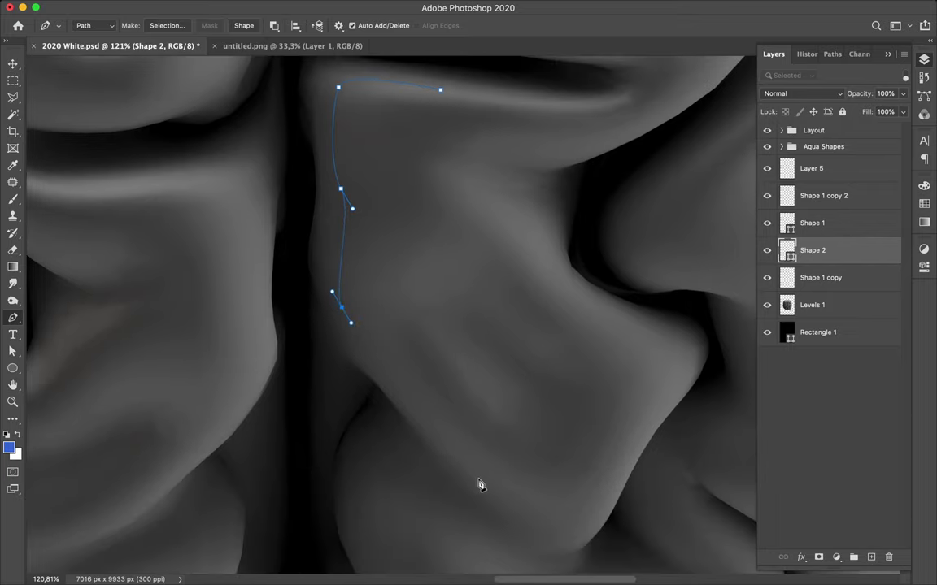
{"action": "left_click_drag", "start_coordinate": [477, 471], "coordinate": [512, 484]}
{"action": "left_click_drag", "start_coordinate": [578, 502], "coordinate": [589, 467]}
{"action": "mouse_move", "coordinate": [497, 244]}
{"action": "left_mouse_down"}
{"action": "mouse_move", "coordinate": [500, 205]}
{"action": "mouse_move", "coordinate": [534, 129]}
{"action": "left_mouse_up"}
{"action": "left_click_drag", "start_coordinate": [440, 90], "coordinate": [421, 88]}
{"action": "left_click", "coordinate": [175, 27]}
{"action": "left_click", "coordinate": [548, 235]}
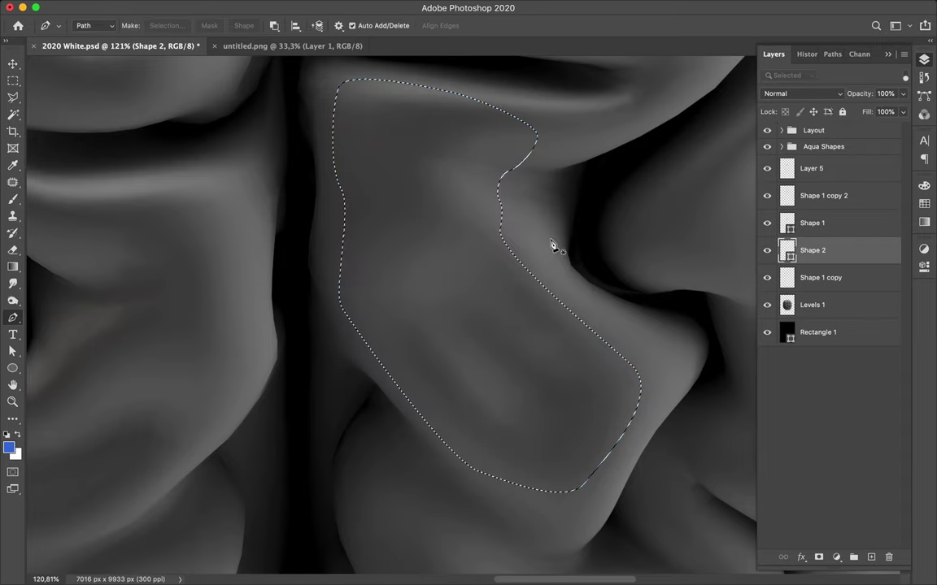
Step: Rename the Levels 1 brain layer to 'Brain'
{"action": "left_click", "coordinate": [832, 309]}
{"action": "double_click", "coordinate": [813, 305]}
{"action": "type", "text": "Brain"}
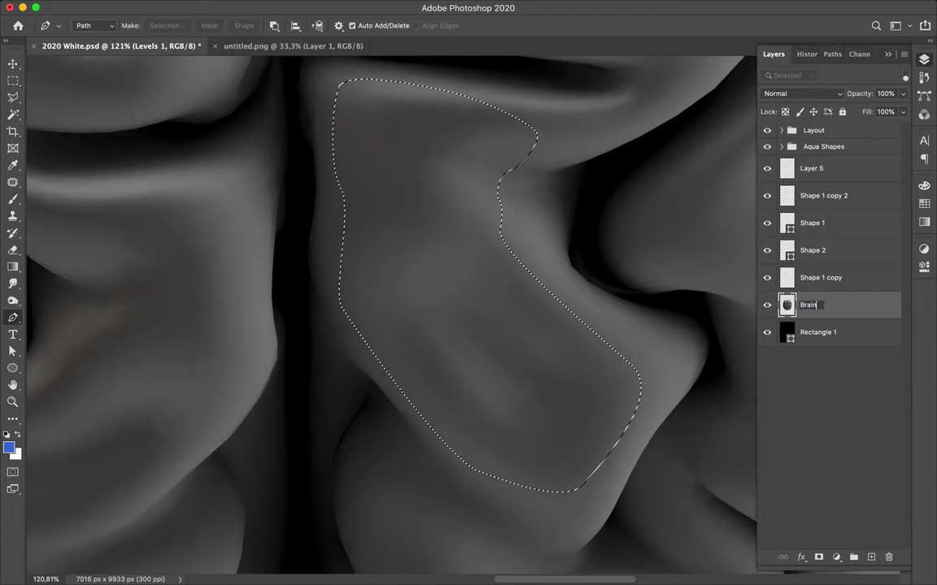
{"action": "key", "text": "Return"}
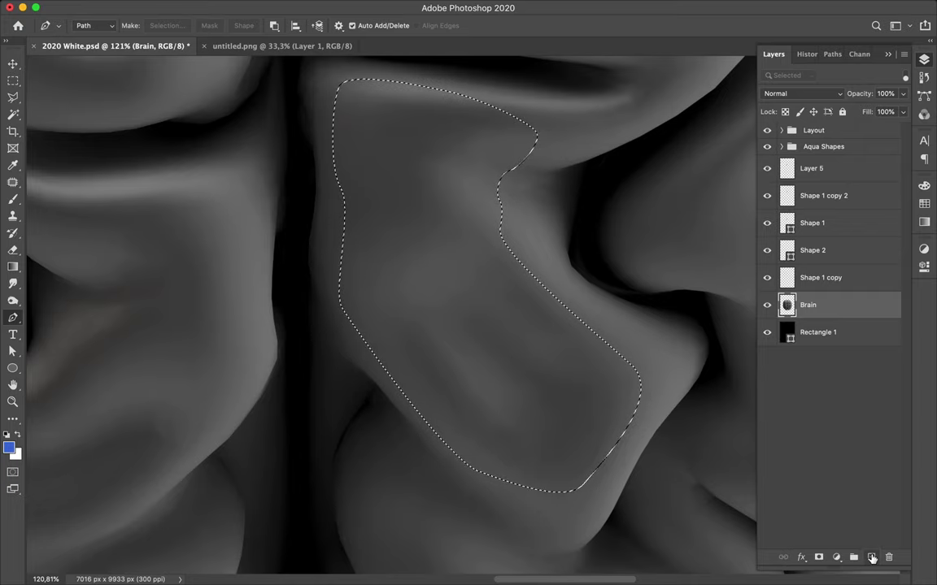
Step: Copy the selected fold onto its own new layer, Layer 6
{"action": "key", "text": "ctrl+j"}
{"action": "key", "text": "v"}
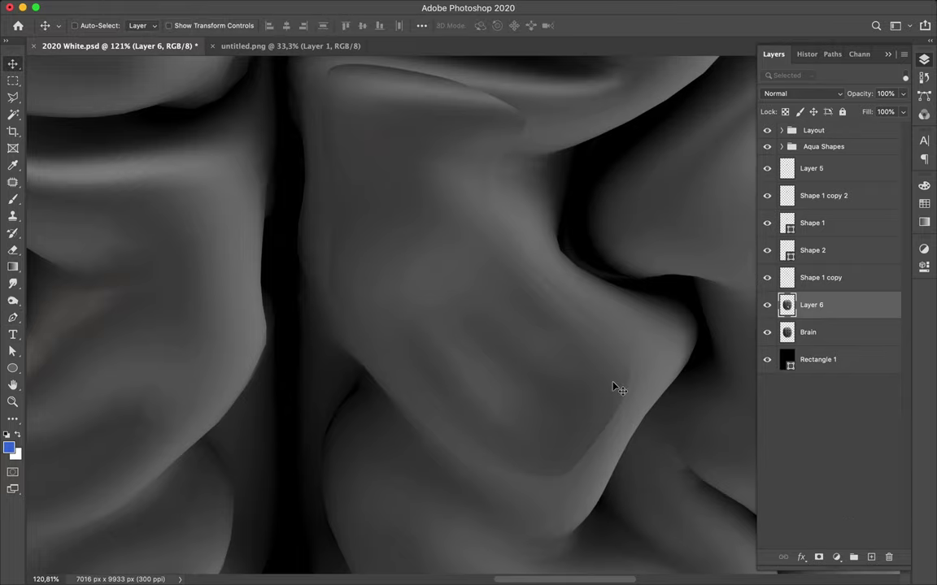
{"action": "scroll", "coordinate": [553, 345], "scroll_direction": "up", "scroll_amount": 5}
{"action": "key", "text": "Right"}
{"action": "key", "text": "Down"}
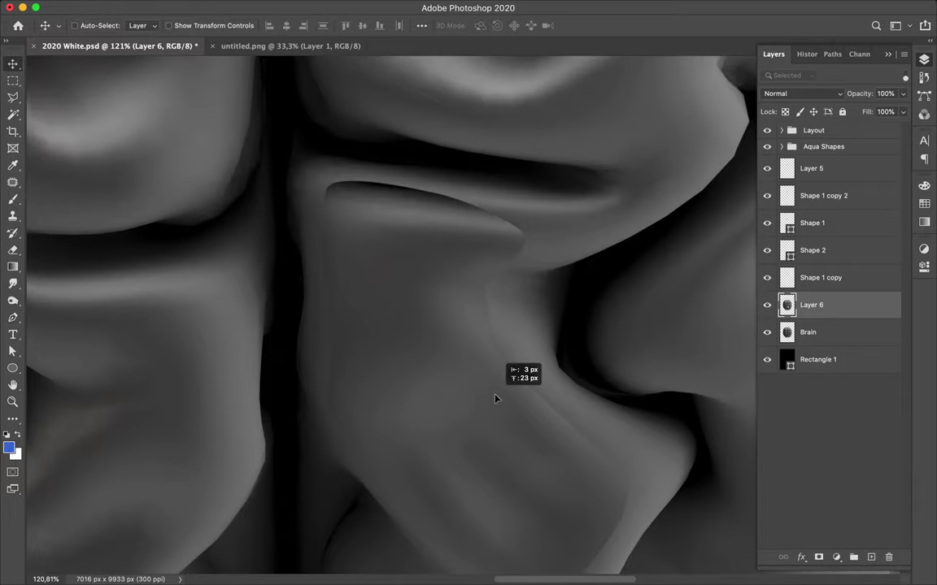
{"action": "key", "text": "Right"}
{"action": "key", "text": "Down"}
{"action": "key", "text": "ctrl+z"}
{"action": "key", "text": "ctrl+z"}
{"action": "key", "text": "ctrl+z"}
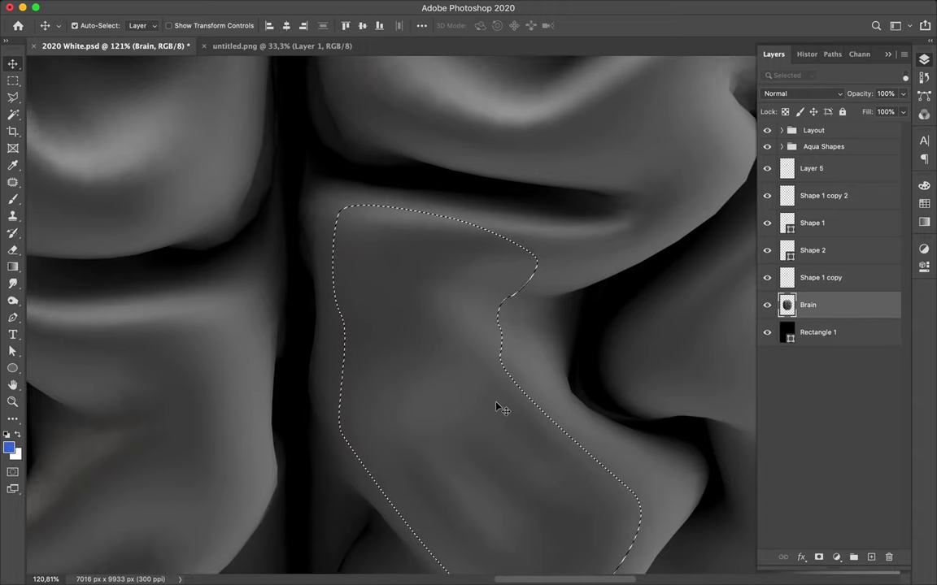
{"action": "key", "text": "ctrl+j"}
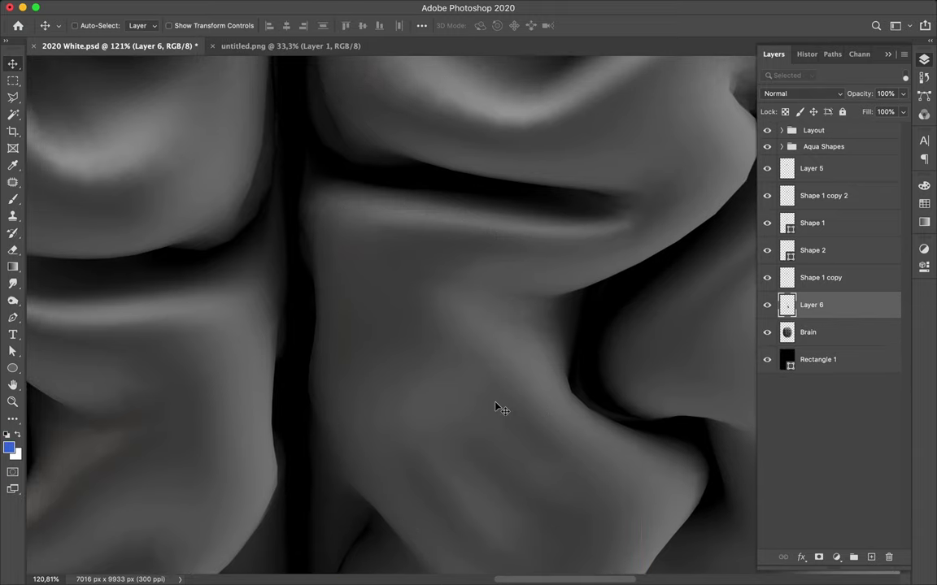
{"action": "scroll", "coordinate": [694, 311], "scroll_direction": "down", "scroll_amount": 3}
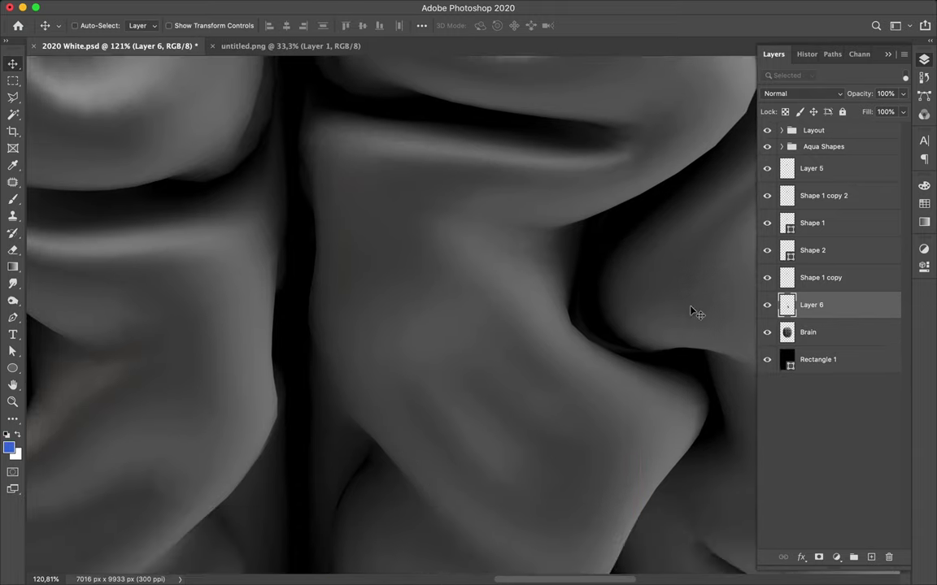
Step: Select the layers from Shape 1 copy up through Layer 5
{"action": "left_click", "coordinate": [861, 337]}
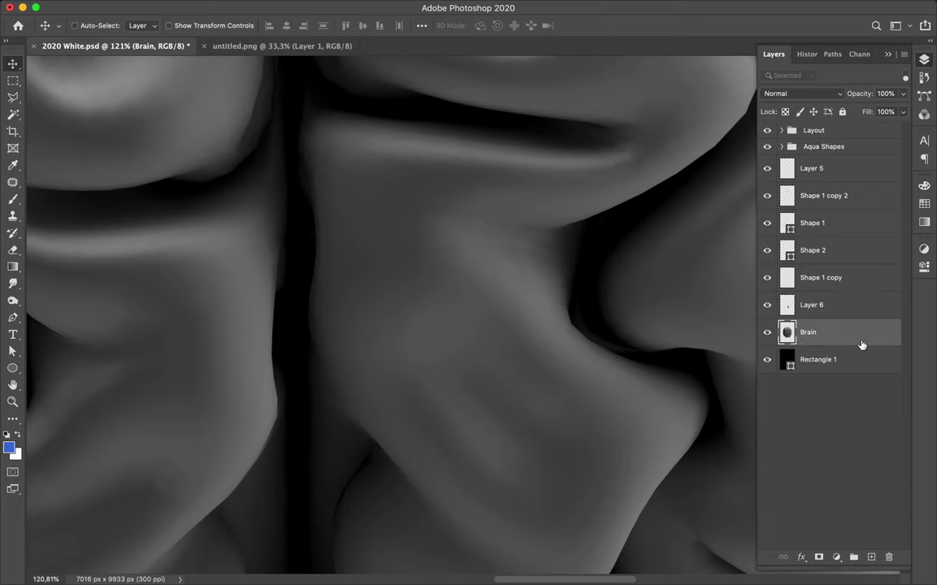
{"action": "left_click", "coordinate": [835, 309]}
{"action": "left_click", "coordinate": [821, 278]}
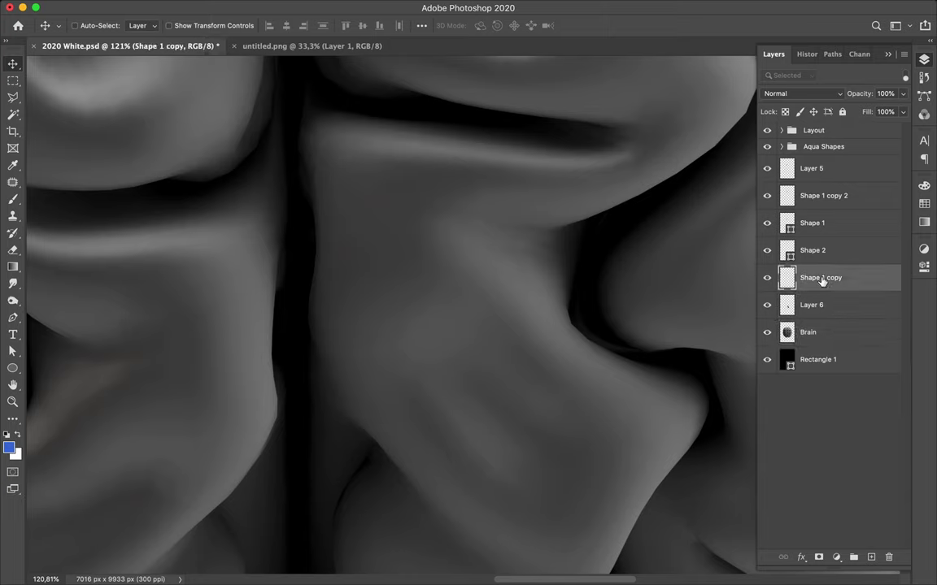
{"action": "left_click", "coordinate": [813, 168], "text": "shift"}
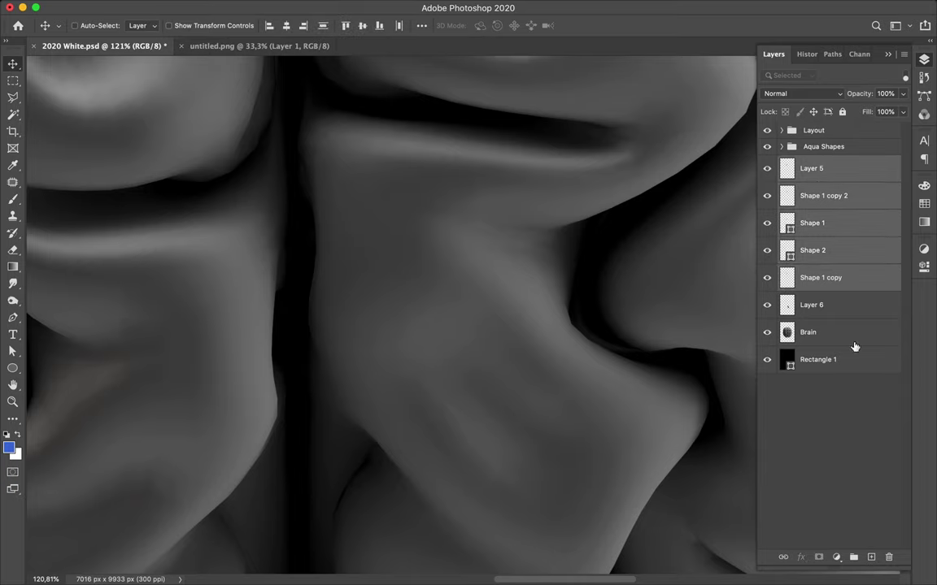
Step: Group the selected shape layers into a group named Blue Shapes
{"action": "key", "text": "ctrl+g"}
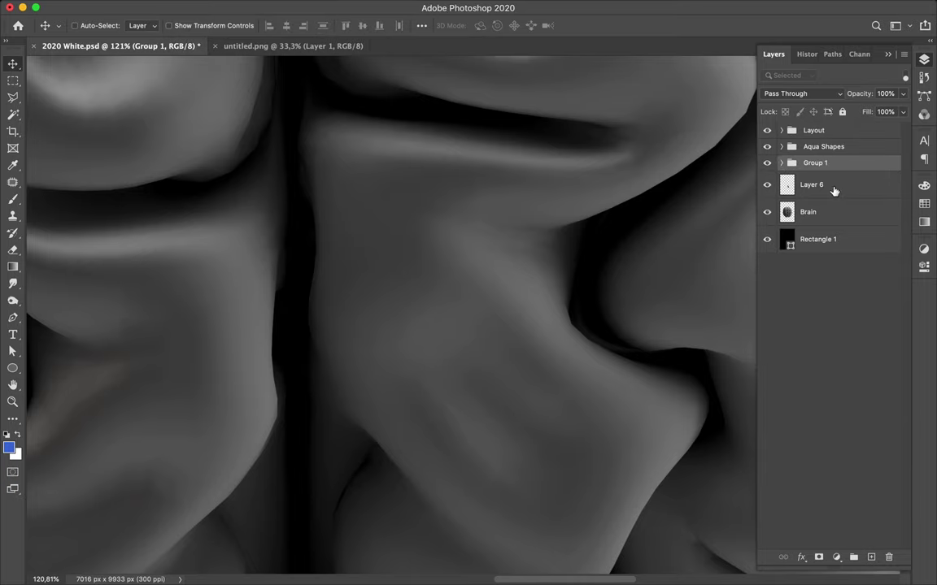
{"action": "type", "text": "Blue Shapes"}
{"action": "key", "text": "Return"}
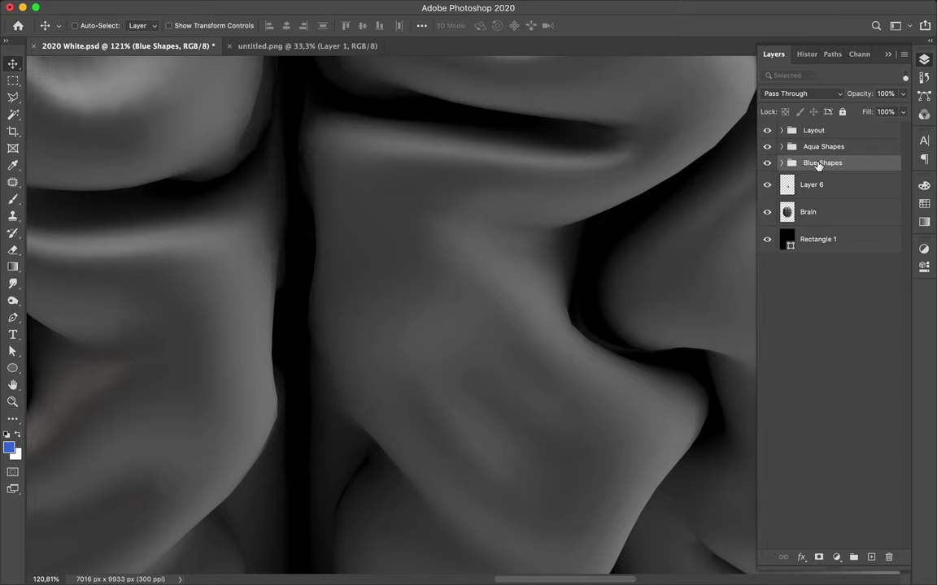
Step: Rename the group to 'Blue Shape' and load Layer 6's fold as a selection
{"action": "double_click", "coordinate": [823, 164]}
{"action": "left_click", "coordinate": [842, 162]}
{"action": "key", "text": "BackSpace"}
{"action": "key", "text": "Return"}
{"action": "left_click", "coordinate": [806, 185]}
{"action": "left_click", "coordinate": [786, 185], "text": "super"}
Step: Pick a light purple as the foreground colour
{"action": "key", "text": "b"}
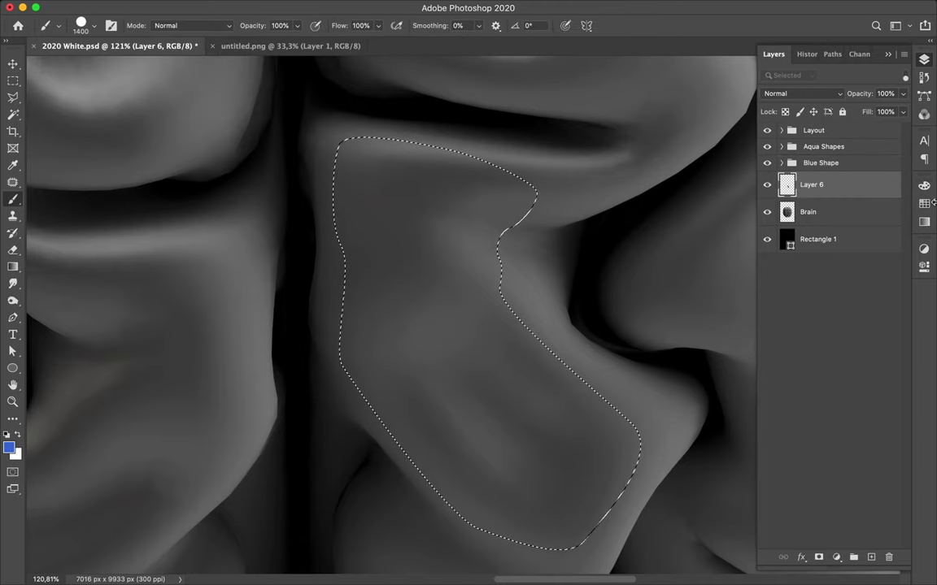
{"action": "left_click", "coordinate": [924, 203]}
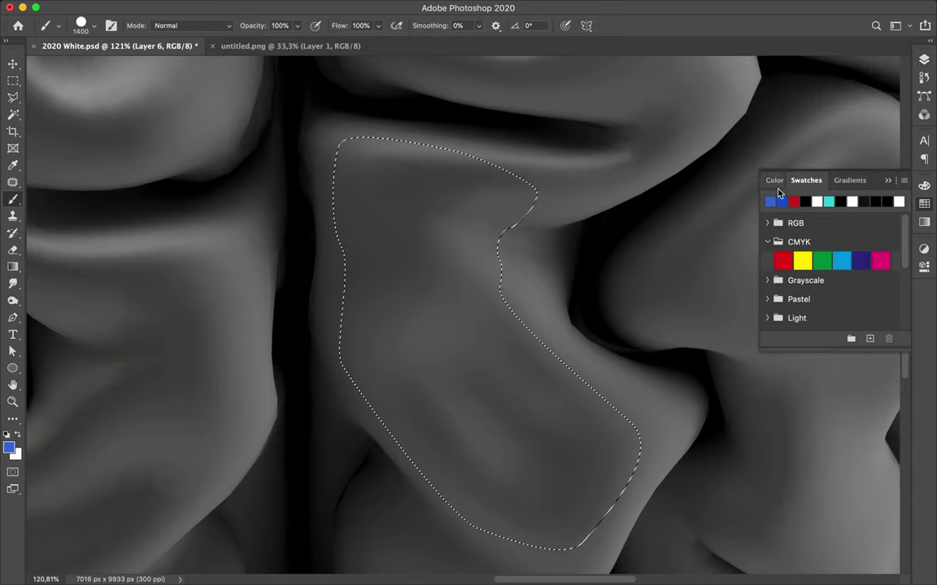
{"action": "left_click", "coordinate": [774, 180]}
{"action": "left_click_drag", "start_coordinate": [890, 237], "coordinate": [894, 233]}
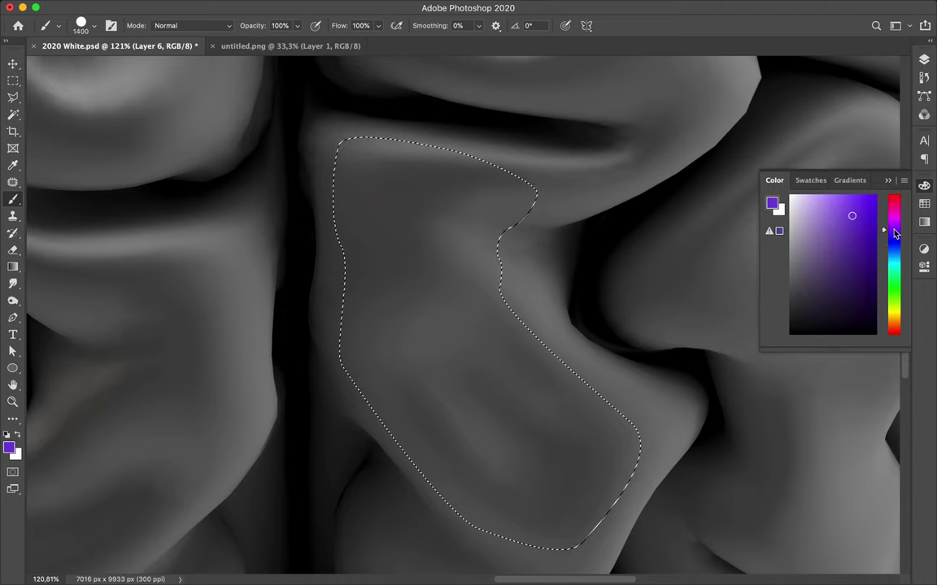
{"action": "left_click", "coordinate": [850, 205]}
Step: Fill the fold selection with purple on a new Layer 7, then deselect
{"action": "left_click", "coordinate": [280, 26]}
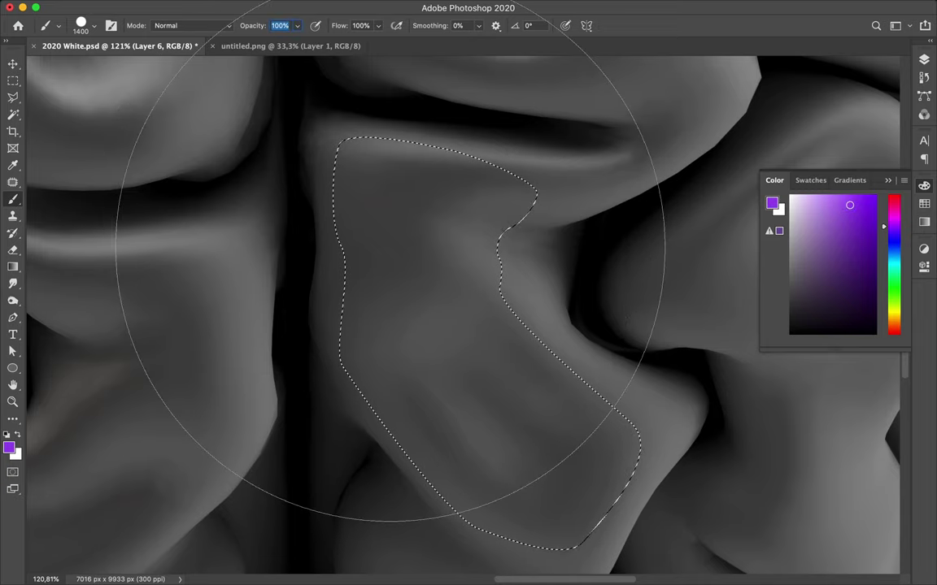
{"action": "key", "text": "alt+BackSpace"}
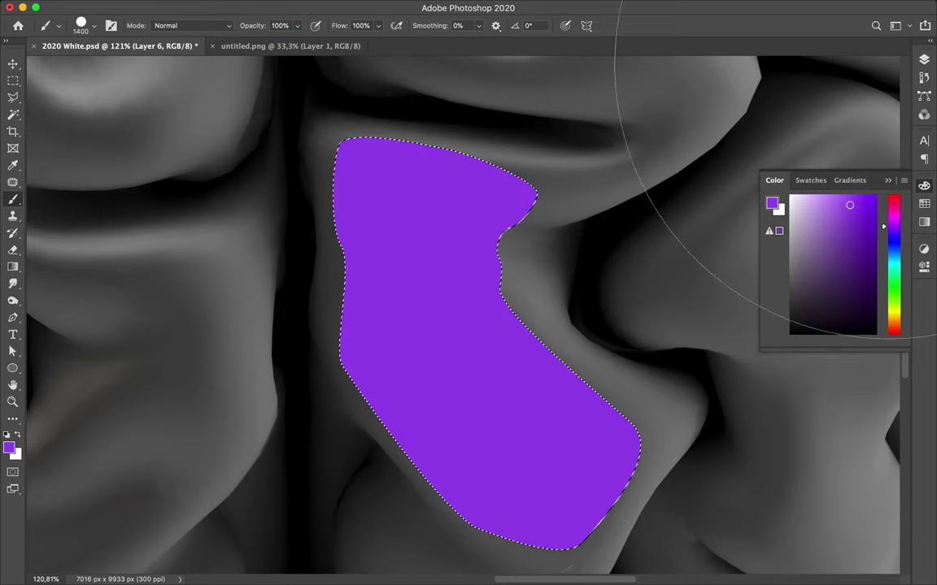
{"action": "left_click", "coordinate": [924, 61]}
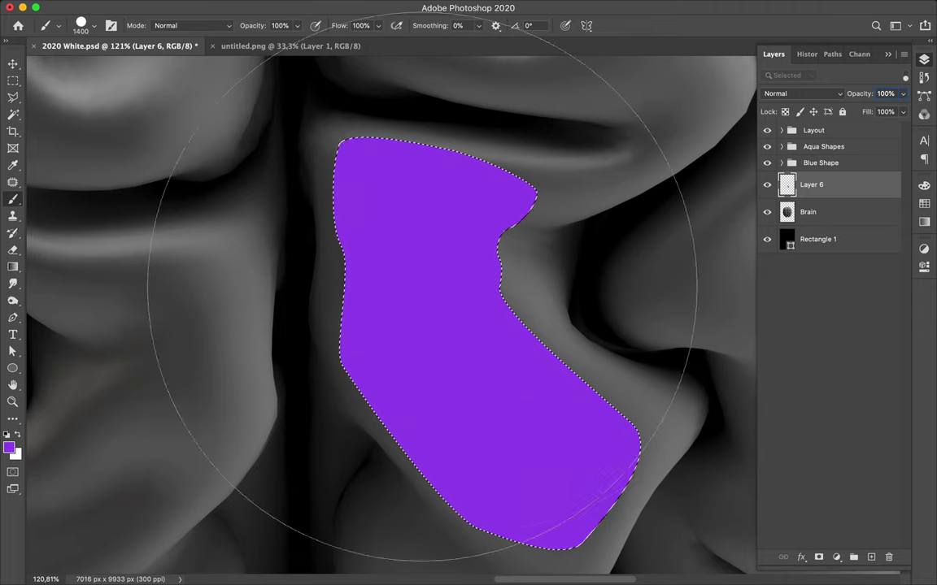
{"action": "key", "text": "BackSpace"}
{"action": "left_click", "coordinate": [872, 557]}
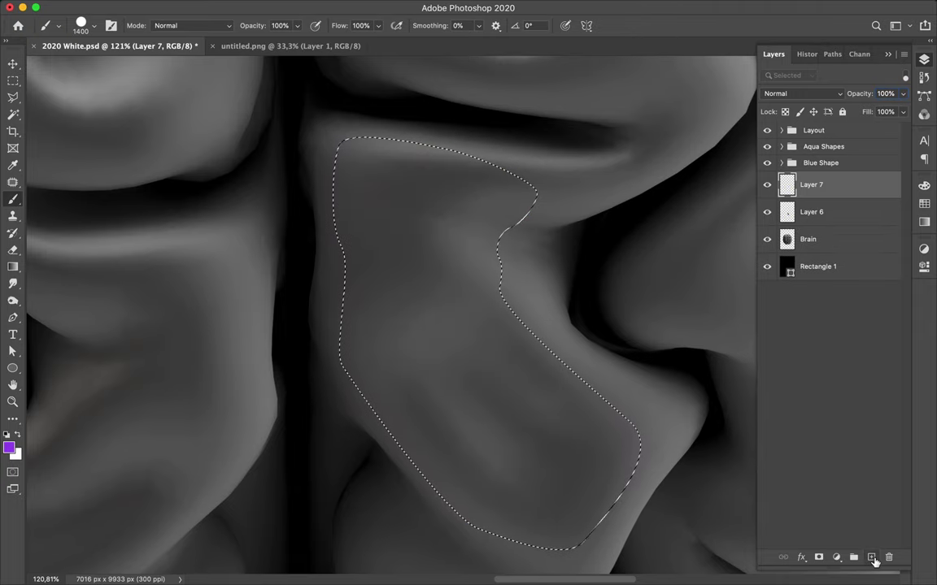
{"action": "key", "text": "alt+BackSpace"}
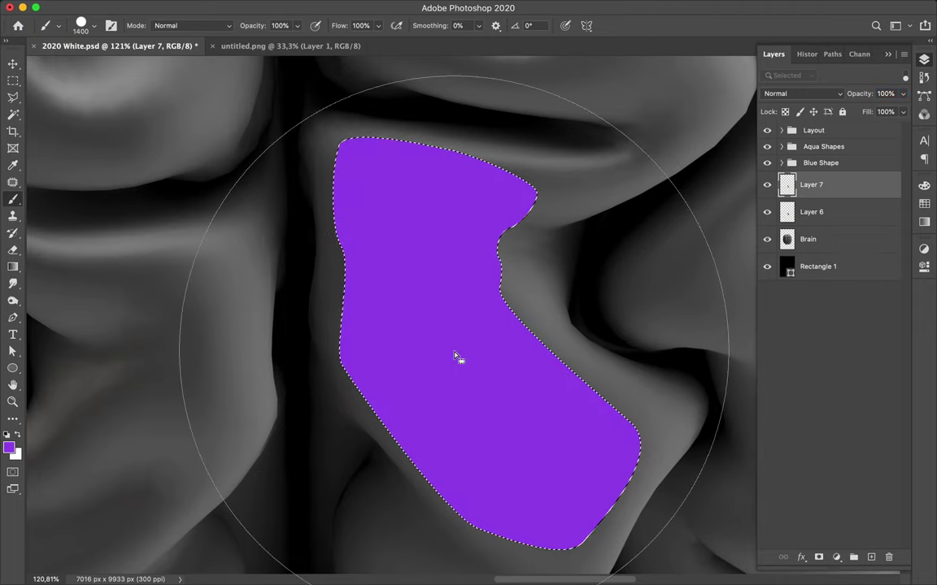
{"action": "key", "text": "m"}
{"action": "key", "text": "ctrl+d"}
Step: Move Layer 6 above Layer 7 and add an empty Layer 8 between them
{"action": "left_click_drag", "start_coordinate": [828, 213], "coordinate": [821, 179]}
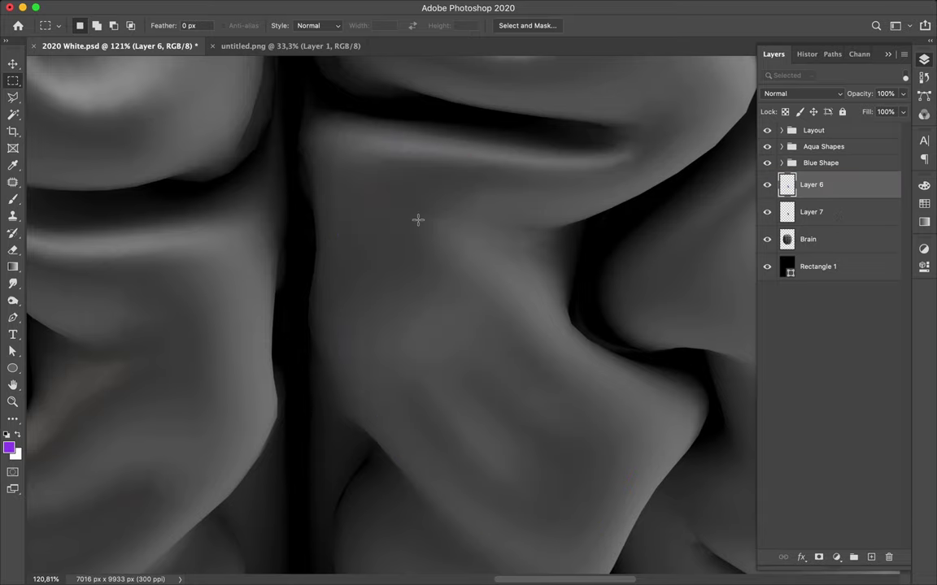
{"action": "scroll", "coordinate": [418, 215], "scroll_direction": "down", "scroll_amount": 3}
{"action": "scroll", "coordinate": [418, 216], "scroll_direction": "down", "scroll_amount": 2}
{"action": "key", "text": "v"}
{"action": "left_click", "coordinate": [865, 208]}
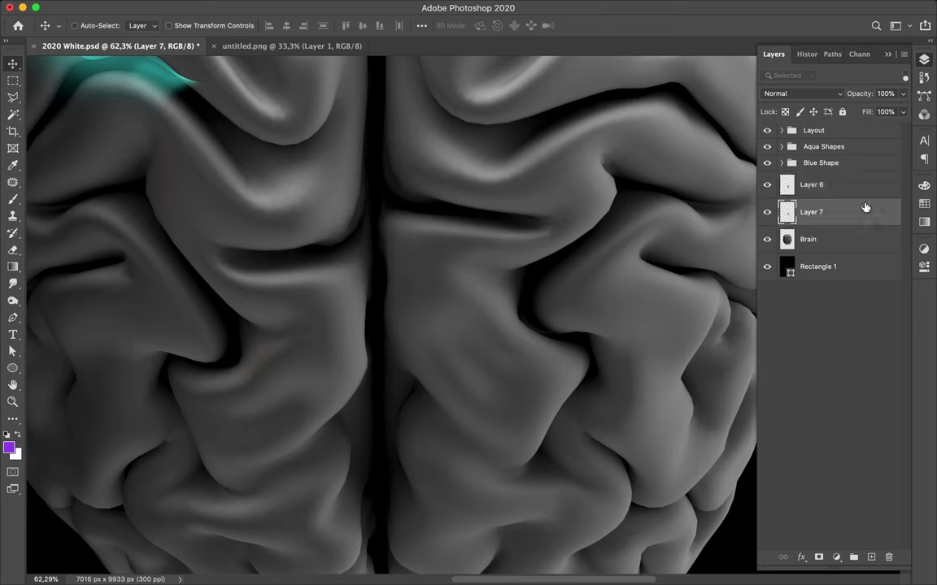
{"action": "left_click", "coordinate": [870, 558]}
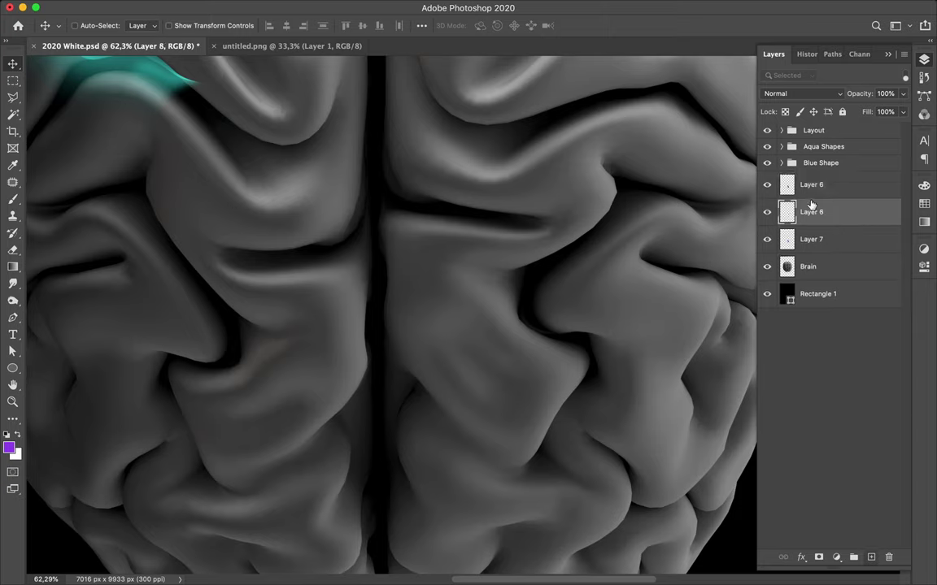
Step: Fill the fold outline black on Layer 8 and soften it with Gaussian Blur
{"action": "left_click", "coordinate": [793, 188], "text": "super"}
{"action": "key", "text": "b"}
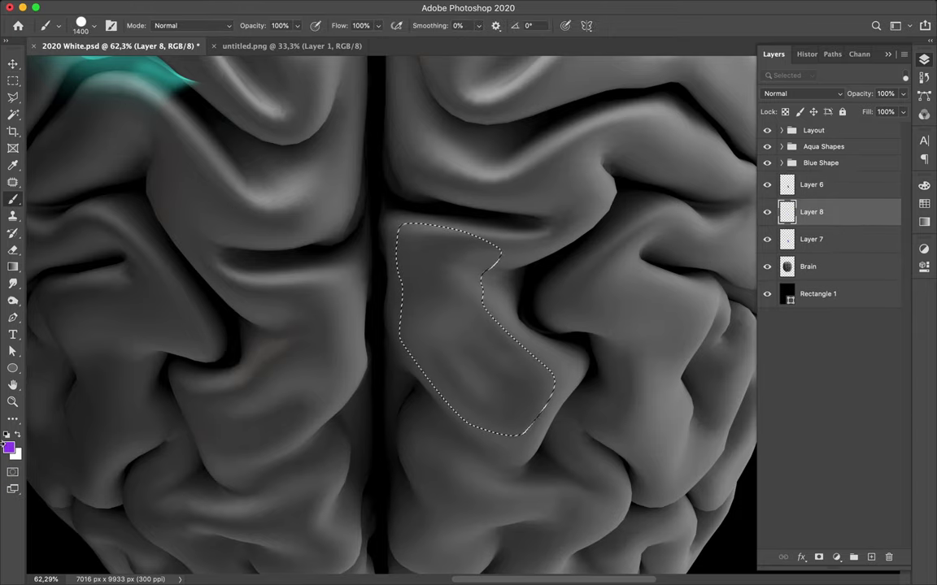
{"action": "left_click", "coordinate": [16, 437]}
{"action": "key", "text": "d"}
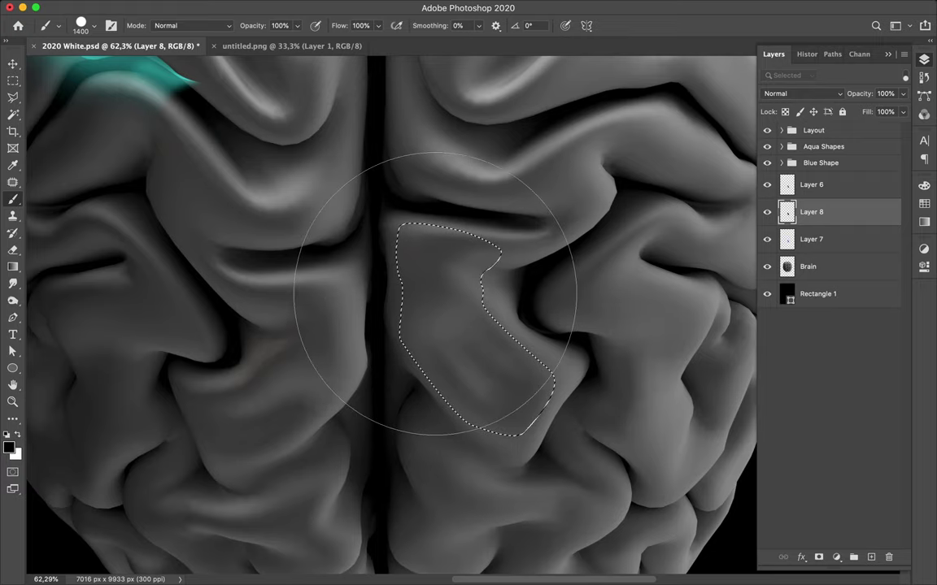
{"action": "key", "text": "m"}
{"action": "left_click", "coordinate": [437, 301]}
{"action": "left_click", "coordinate": [330, 7]}
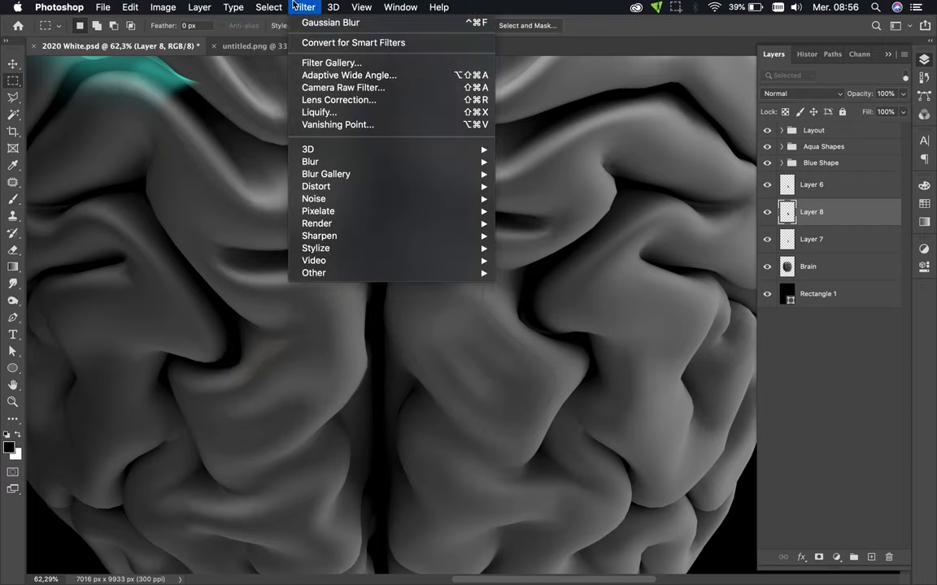
{"action": "left_click", "coordinate": [304, 25]}
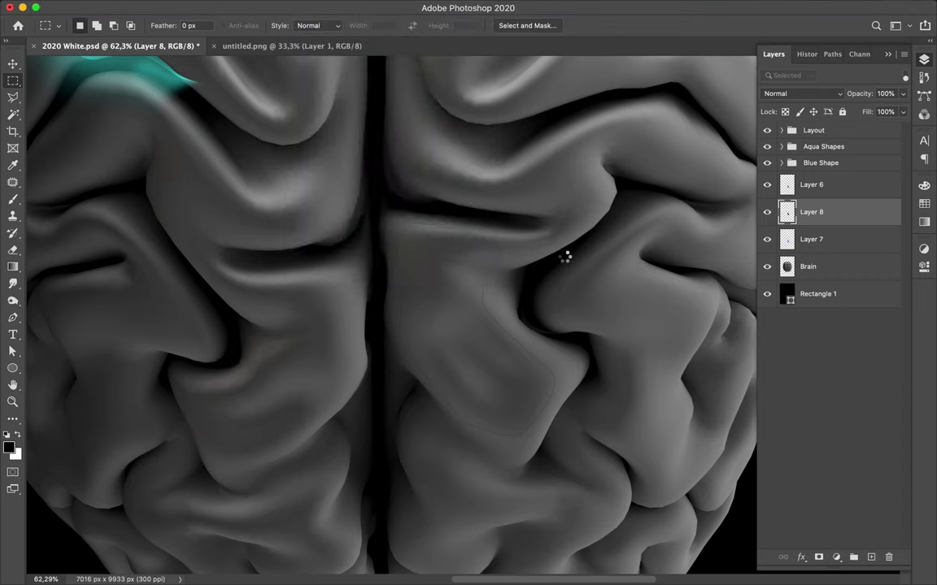
Step: Shift Layers 6 and 8 up-left to reveal a purple rim, then select Layer 7
{"action": "key", "text": "v"}
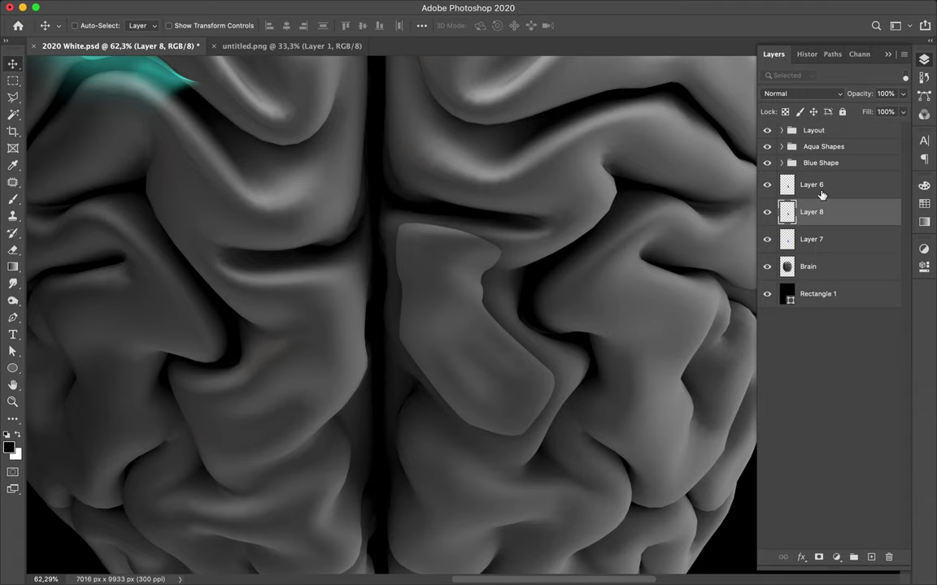
{"action": "left_click", "coordinate": [813, 185], "text": "shift"}
{"action": "mouse_move", "coordinate": [467, 331]}
{"action": "left_mouse_down"}
{"action": "mouse_move", "coordinate": [449, 324]}
{"action": "mouse_move", "coordinate": [452, 314]}
{"action": "left_mouse_up"}
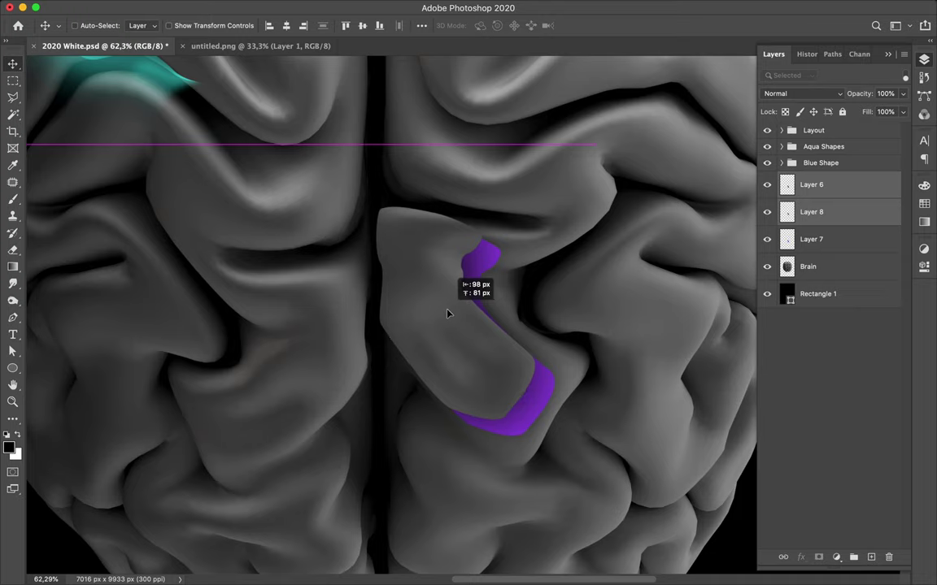
{"action": "left_click_drag", "start_coordinate": [452, 314], "coordinate": [446, 314]}
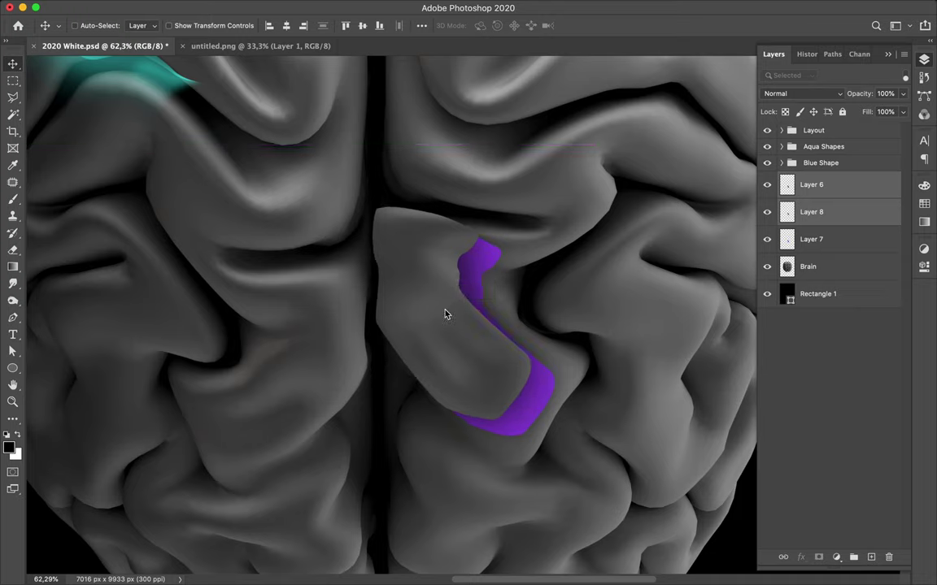
{"action": "left_click", "coordinate": [536, 421]}
{"action": "left_click", "coordinate": [819, 249]}
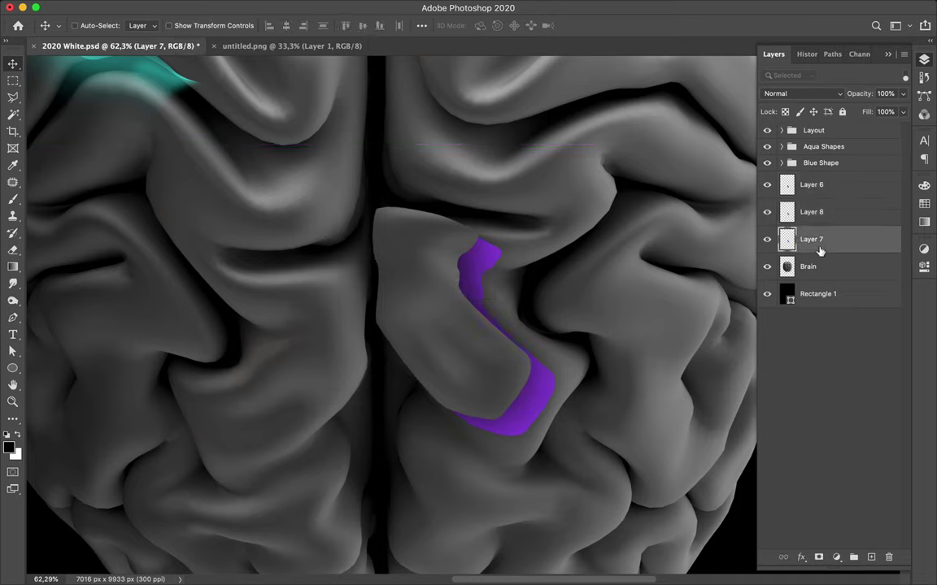
Step: Duplicate Layer 7, Gaussian-blur the copy, set it to Color Dodge, and duplicate it again
{"action": "left_click_drag", "start_coordinate": [837, 245], "coordinate": [838, 254]}
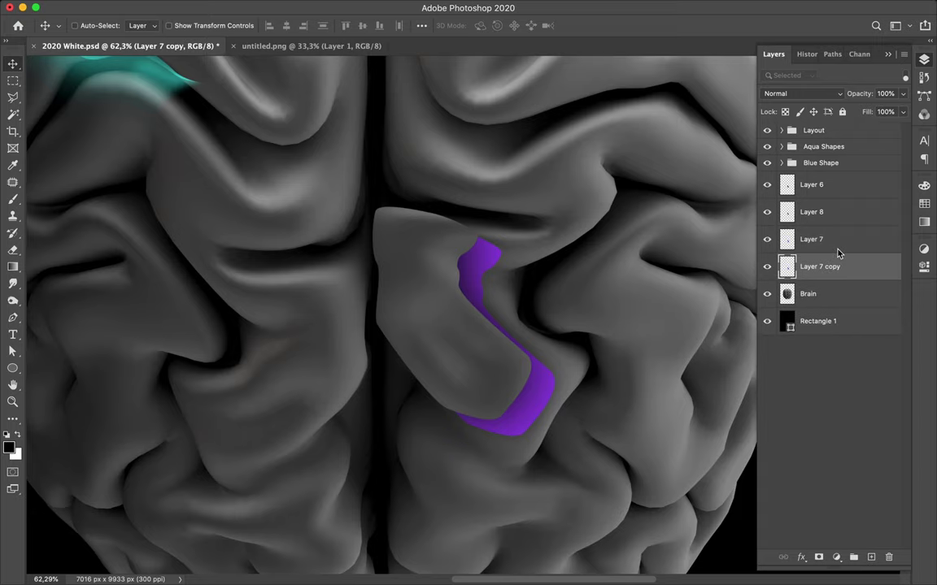
{"action": "left_click", "coordinate": [305, 7]}
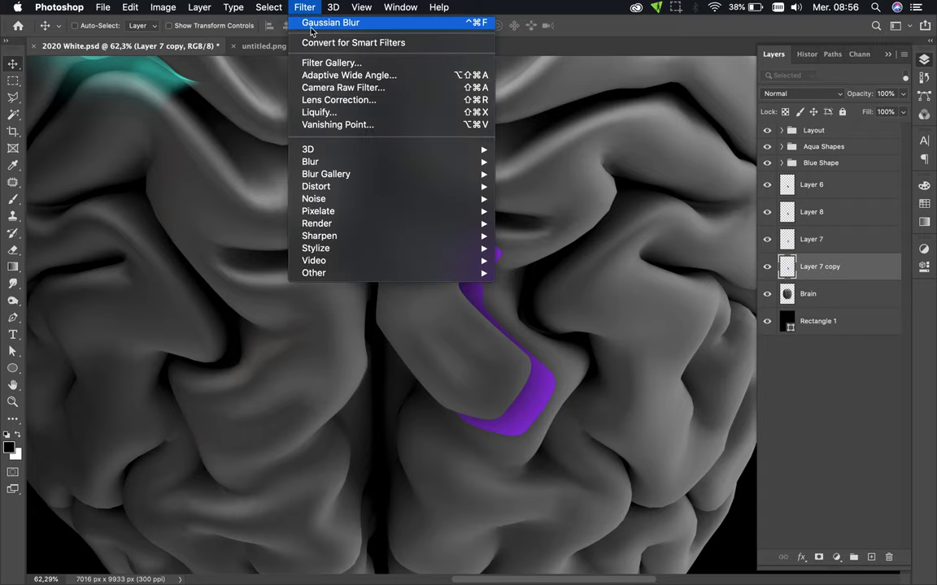
{"action": "left_click", "coordinate": [311, 27]}
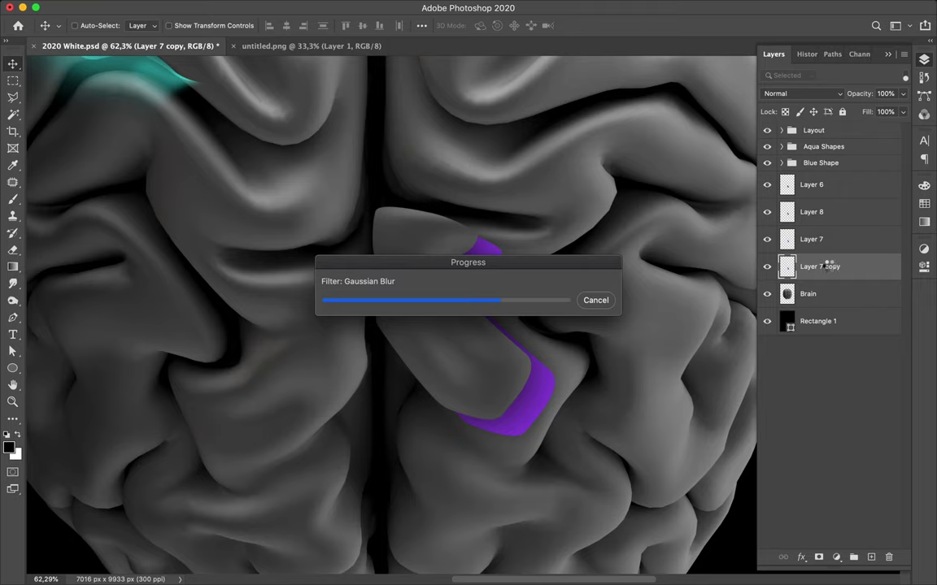
{"action": "left_click_drag", "start_coordinate": [830, 266], "coordinate": [821, 240]}
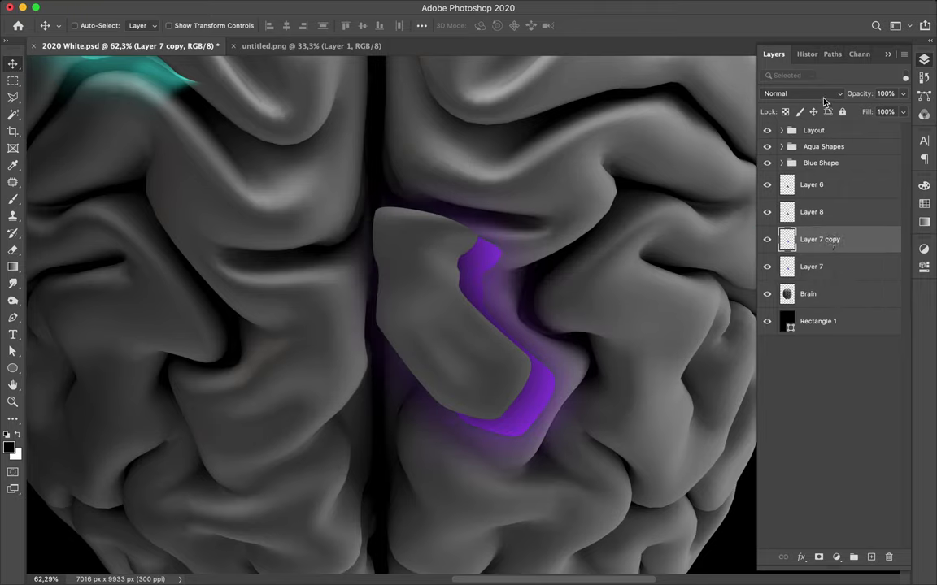
{"action": "left_click", "coordinate": [822, 97]}
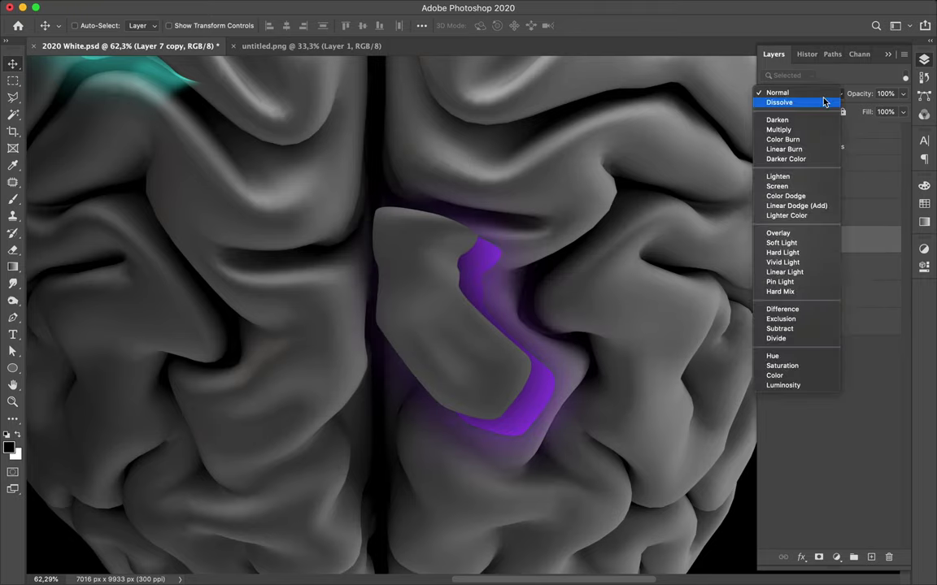
{"action": "left_click", "coordinate": [811, 198]}
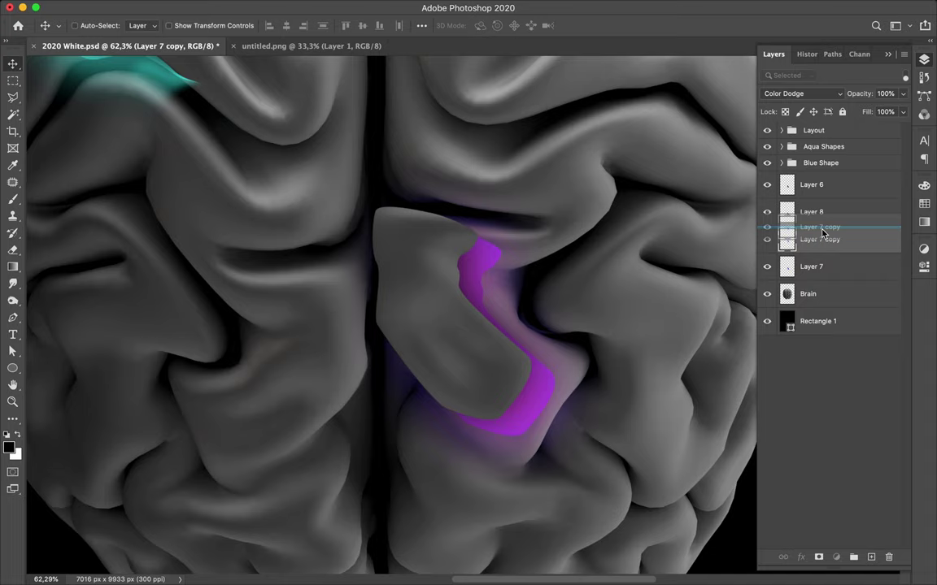
{"action": "key", "text": "ctrl+j"}
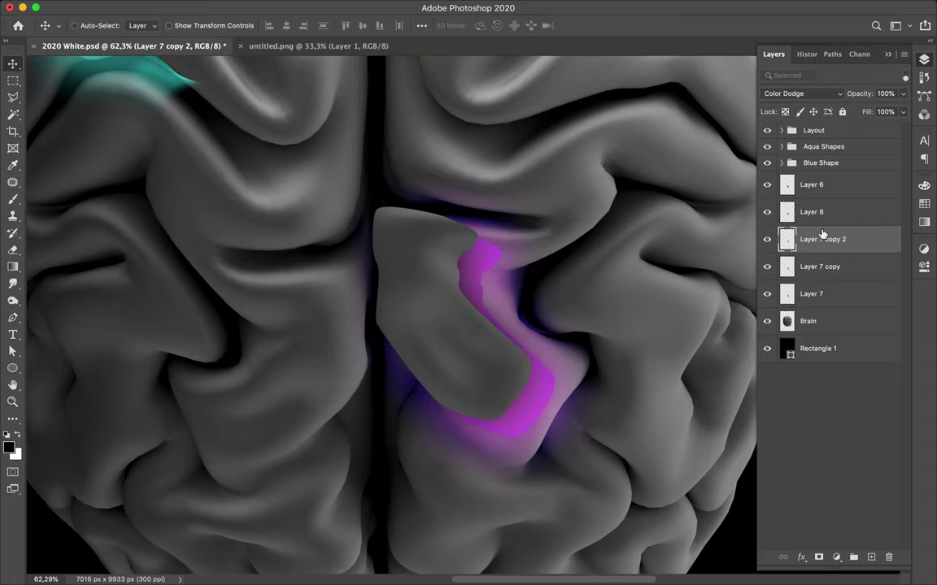
{"action": "scroll", "coordinate": [461, 272], "scroll_direction": "down", "scroll_amount": 2}
{"action": "scroll", "coordinate": [461, 272], "scroll_direction": "down", "scroll_amount": 1}
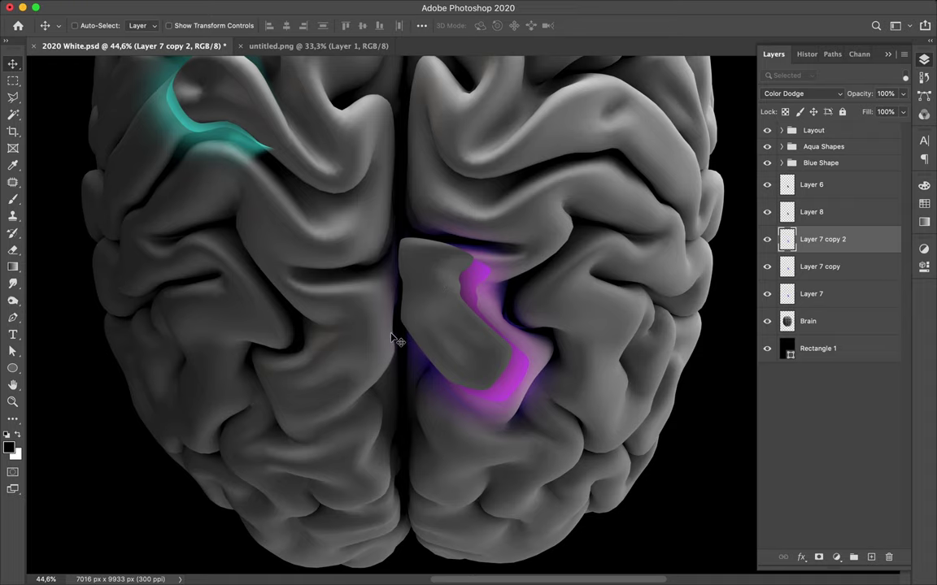
{"action": "scroll", "coordinate": [392, 335], "scroll_direction": "down", "scroll_amount": 1}
{"action": "scroll", "coordinate": [392, 337], "scroll_direction": "down", "scroll_amount": 1}
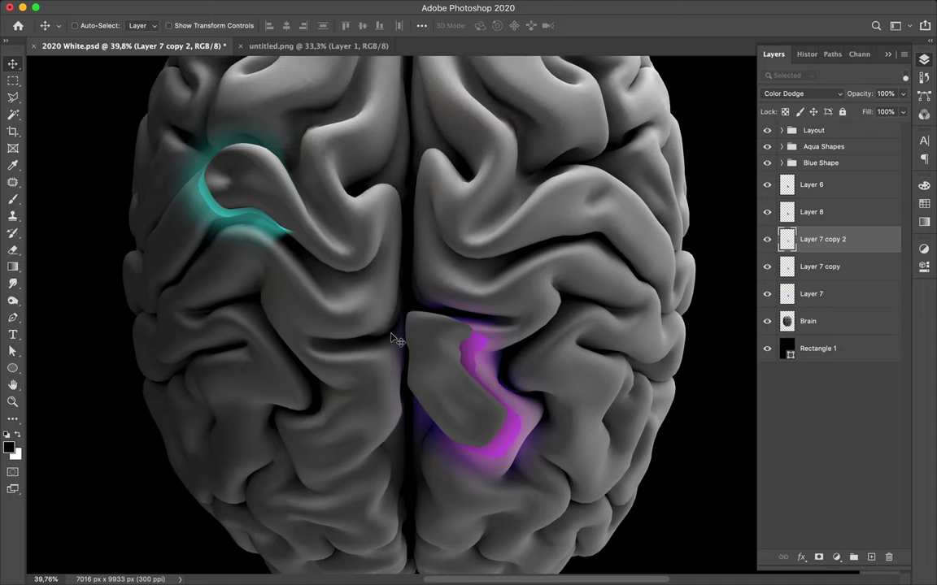
{"action": "scroll", "coordinate": [392, 338], "scroll_direction": "up", "scroll_amount": 3}
{"action": "scroll", "coordinate": [392, 337], "scroll_direction": "up", "scroll_amount": 3}
{"action": "scroll", "coordinate": [392, 337], "scroll_direction": "right", "scroll_amount": 2}
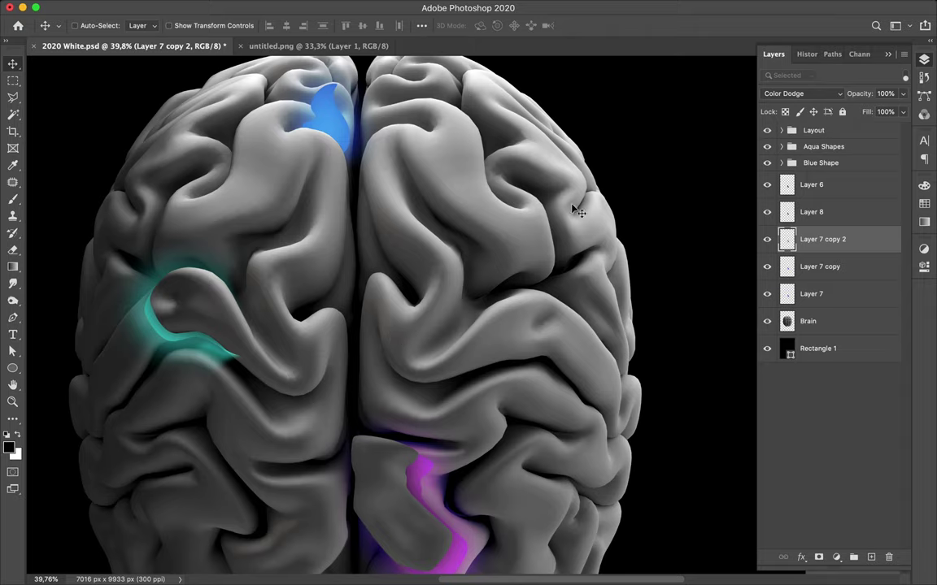
{"action": "scroll", "coordinate": [579, 204], "scroll_direction": "up", "scroll_amount": 3}
{"action": "scroll", "coordinate": [579, 205], "scroll_direction": "up", "scroll_amount": 2}
{"action": "scroll", "coordinate": [579, 205], "scroll_direction": "right", "scroll_amount": 2}
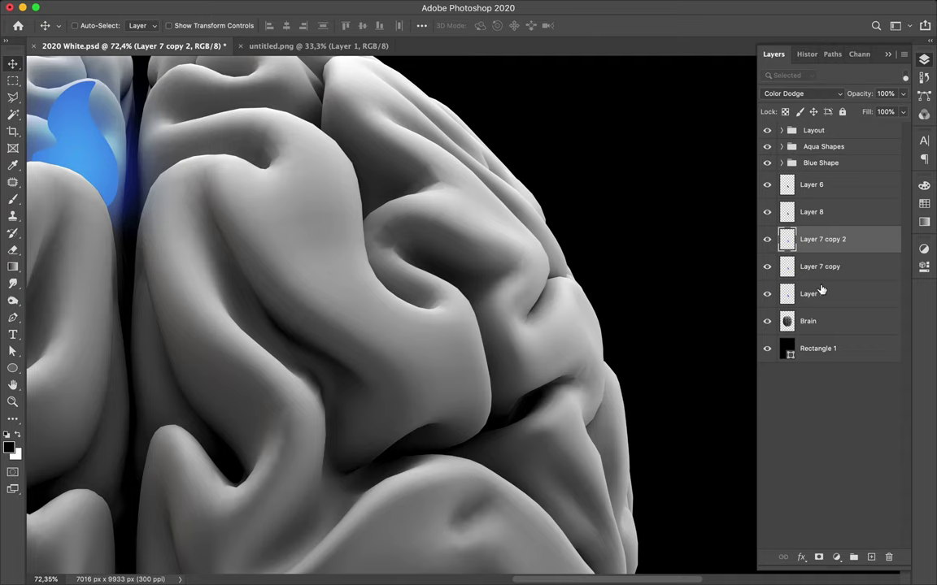
Step: Group Layer 6 through Layer 7 into a group named 'Purple shape'
{"action": "key", "text": "alt+bracketleft"}
{"action": "key", "text": "alt+bracketleft"}
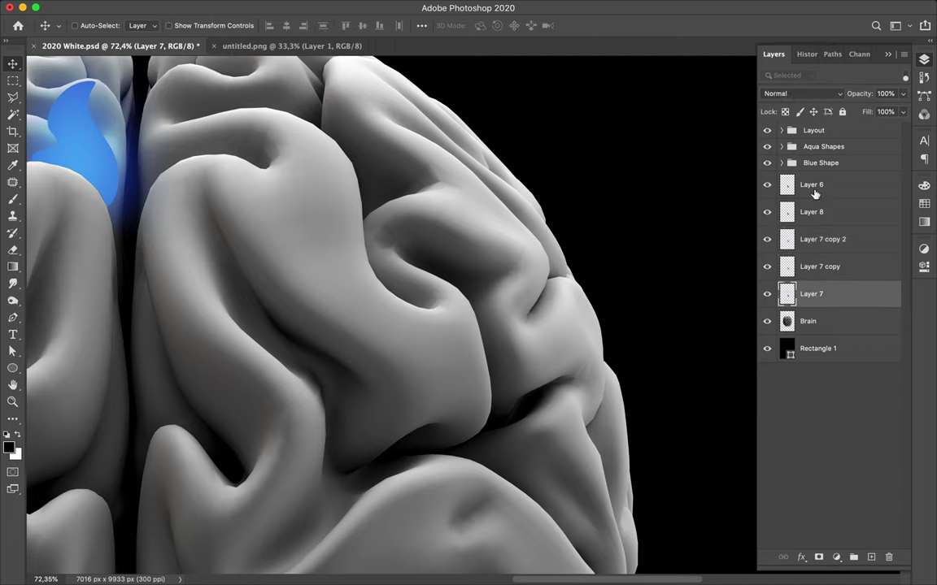
{"action": "left_click", "coordinate": [814, 193], "text": "shift"}
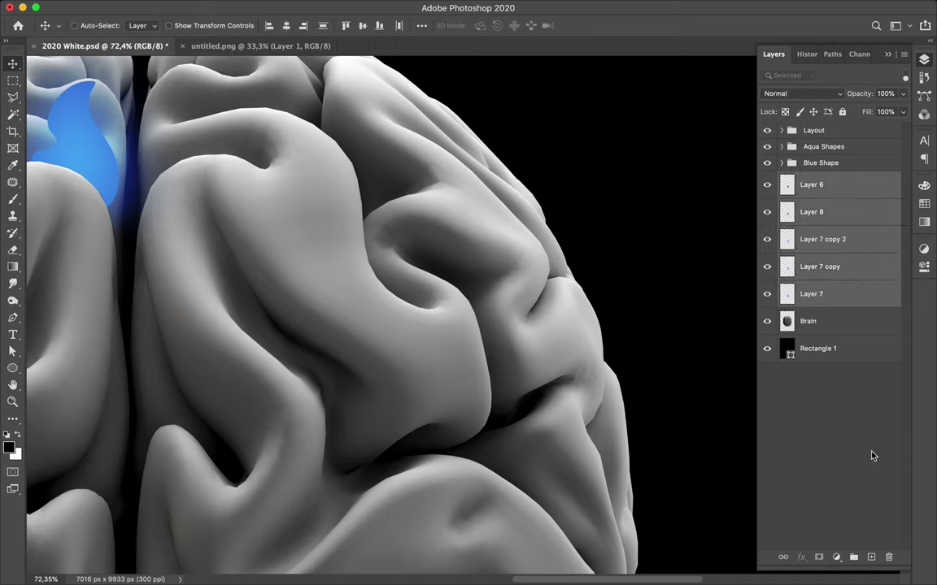
{"action": "left_click", "coordinate": [854, 558]}
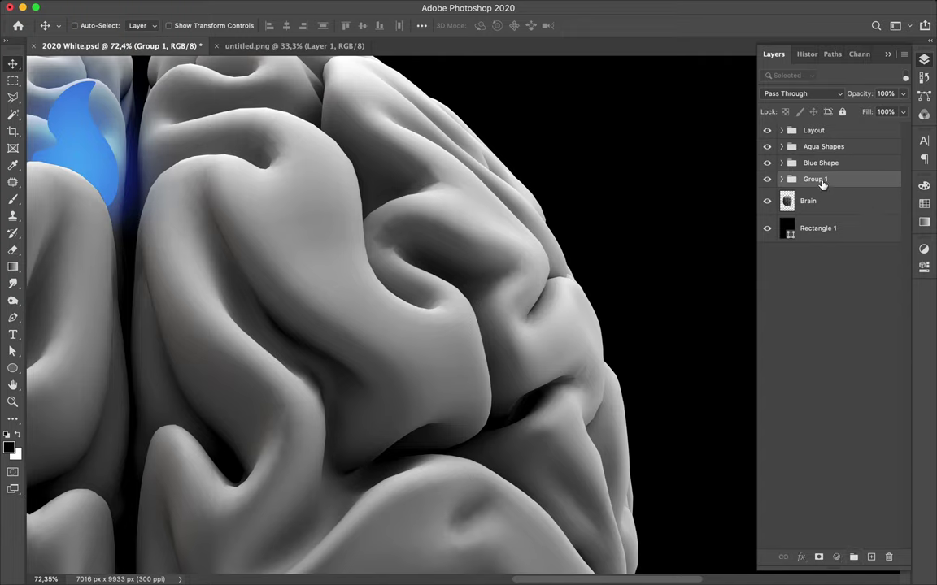
{"action": "type", "text": "Purple shape"}
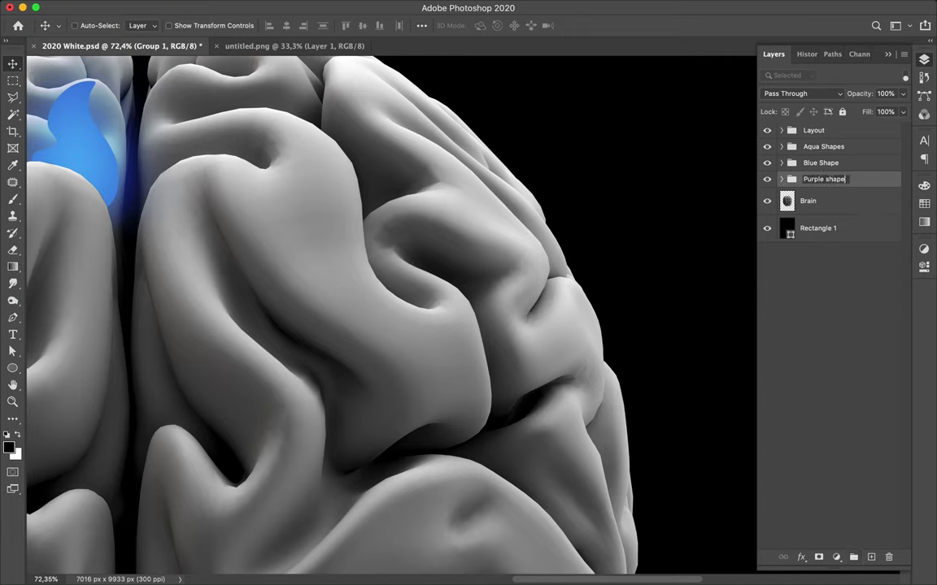
{"action": "key", "text": "Return"}
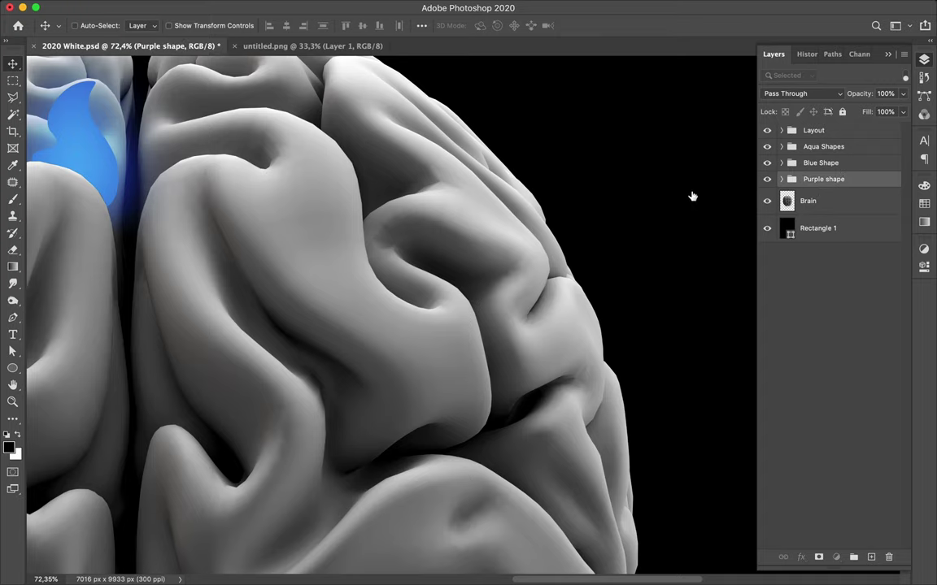
Step: Make the Brain layer active
{"action": "left_click", "coordinate": [792, 200]}
{"action": "scroll", "coordinate": [370, 517], "scroll_direction": "down", "scroll_amount": 1}
{"action": "scroll", "coordinate": [370, 518], "scroll_direction": "down", "scroll_amount": 2}
{"action": "scroll", "coordinate": [373, 515], "scroll_direction": "down", "scroll_amount": 3}
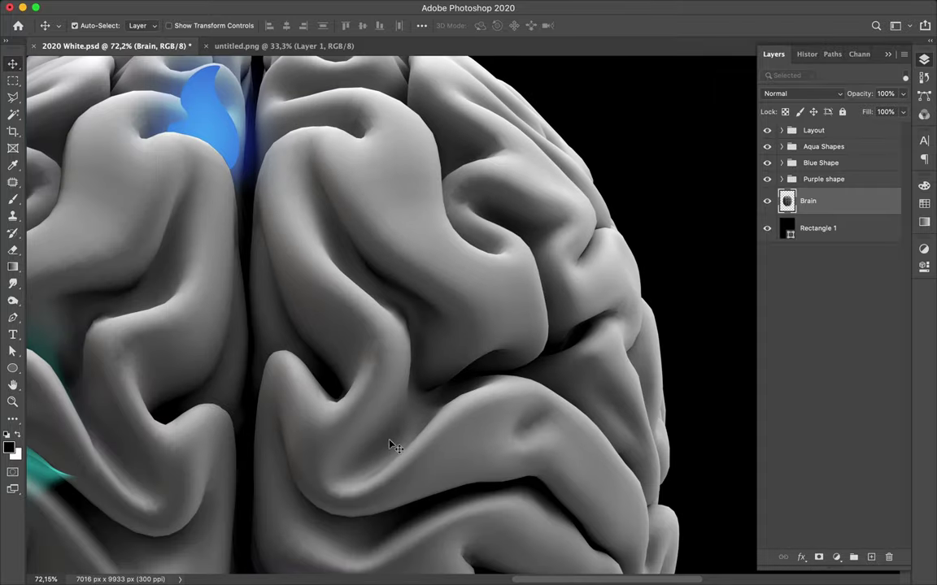
{"action": "scroll", "coordinate": [389, 441], "scroll_direction": "down", "scroll_amount": 5}
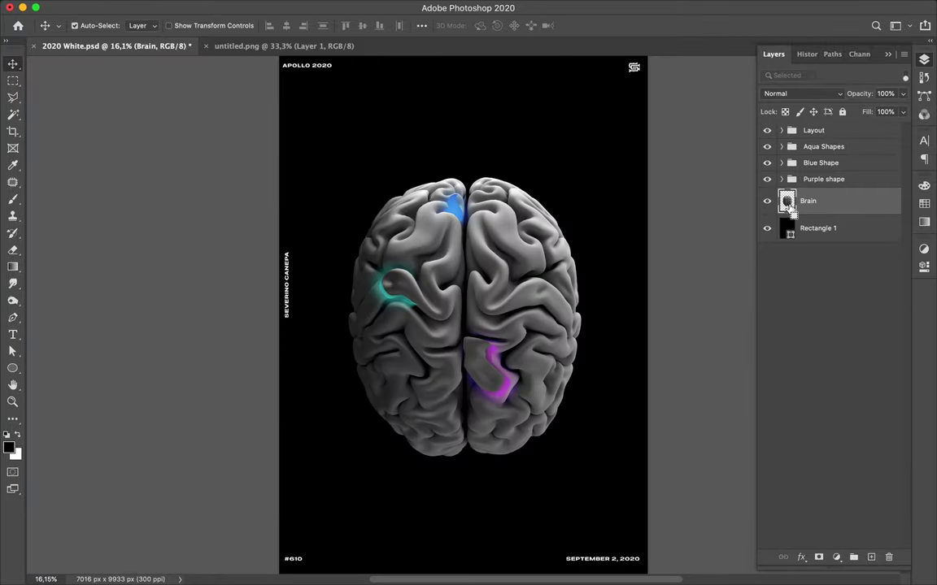
Step: Load the brain's outline as a selection and set the Pen's path operation
{"action": "left_click", "coordinate": [786, 201], "text": "super"}
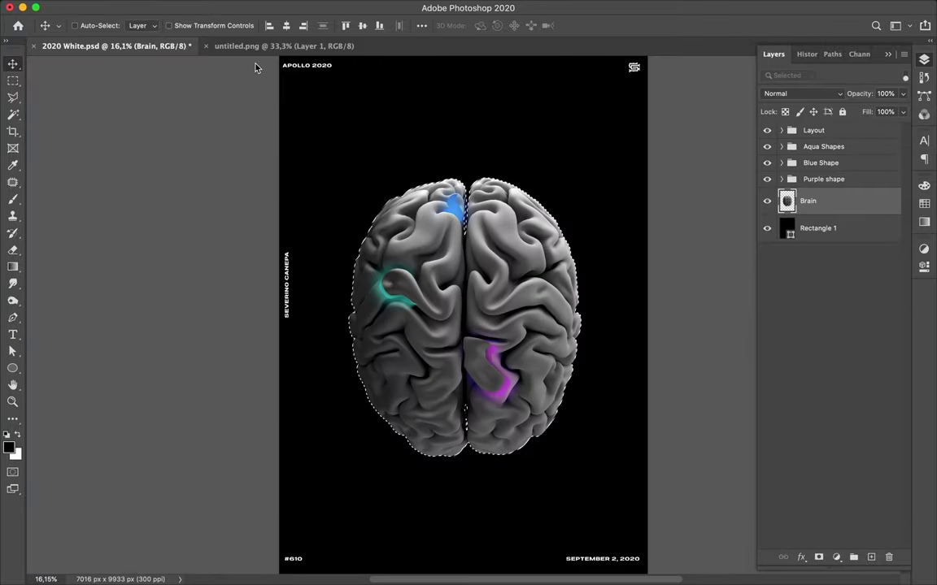
{"action": "key", "text": "p"}
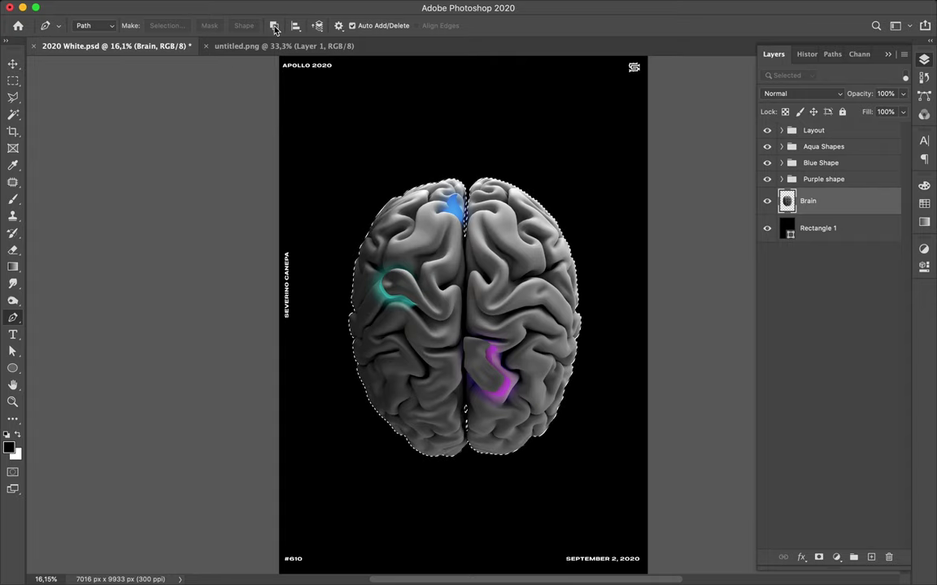
{"action": "left_click", "coordinate": [276, 27]}
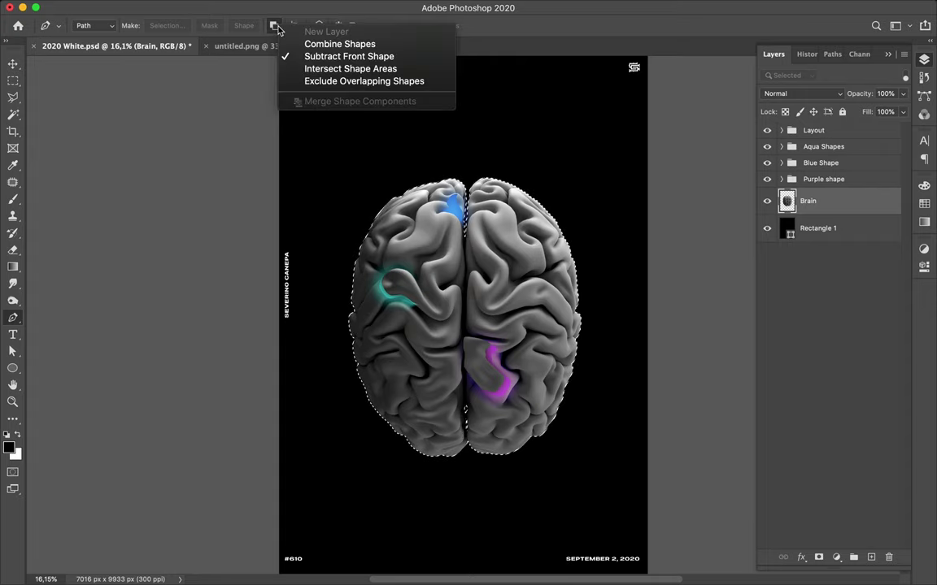
{"action": "left_click", "coordinate": [309, 56]}
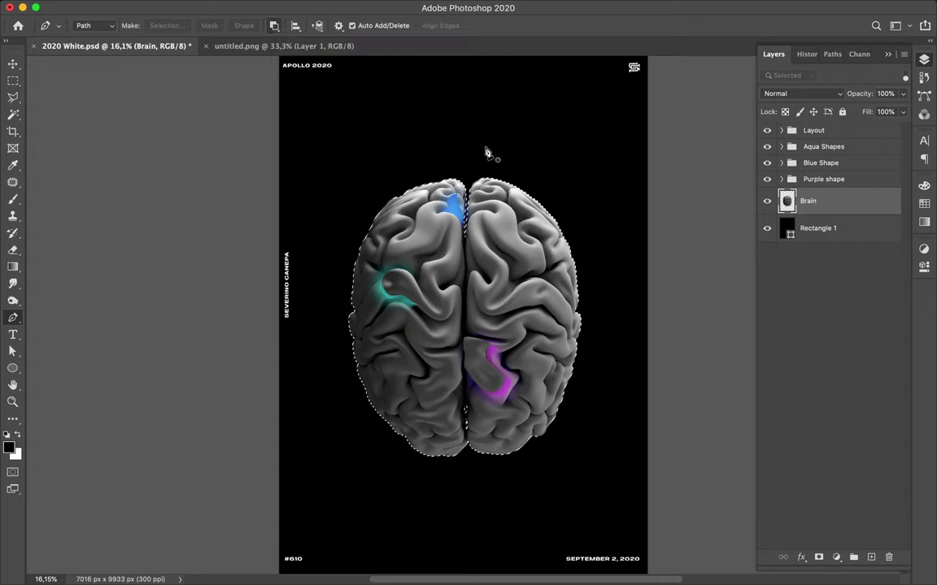
Step: Trace a path down a fold in the brain's right hemisphere to its right edge
{"action": "left_click", "coordinate": [517, 176]}
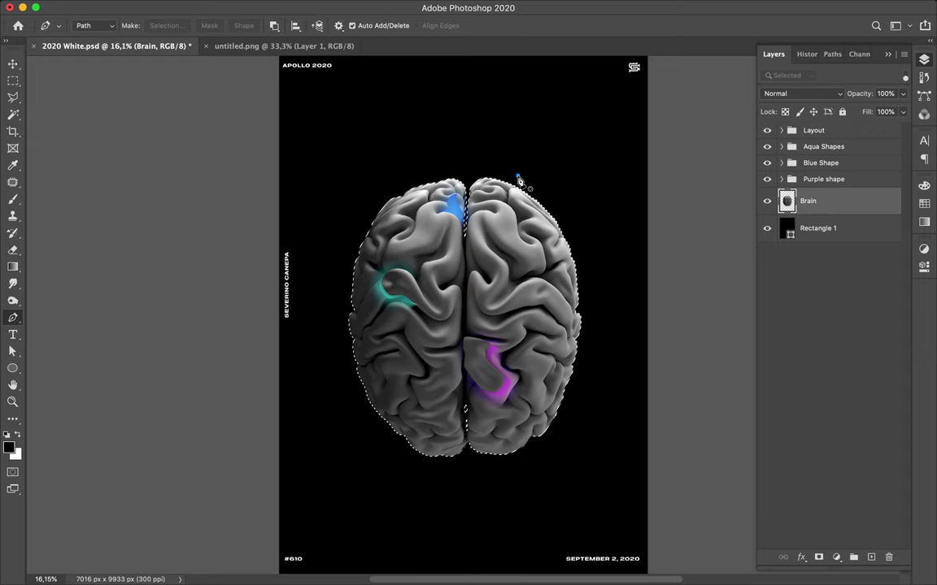
{"action": "left_click", "coordinate": [507, 199]}
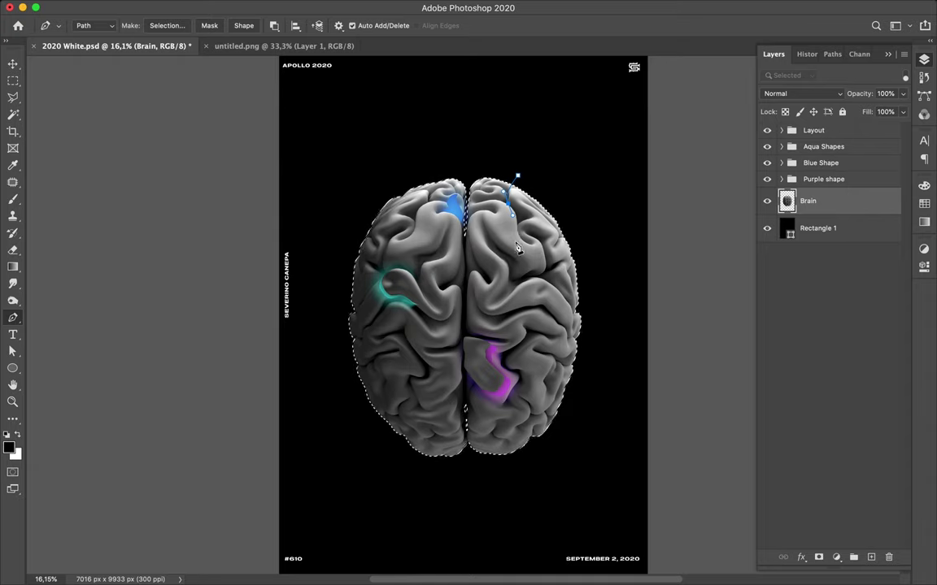
{"action": "left_click_drag", "start_coordinate": [514, 242], "coordinate": [525, 248]}
{"action": "left_click", "coordinate": [539, 260]}
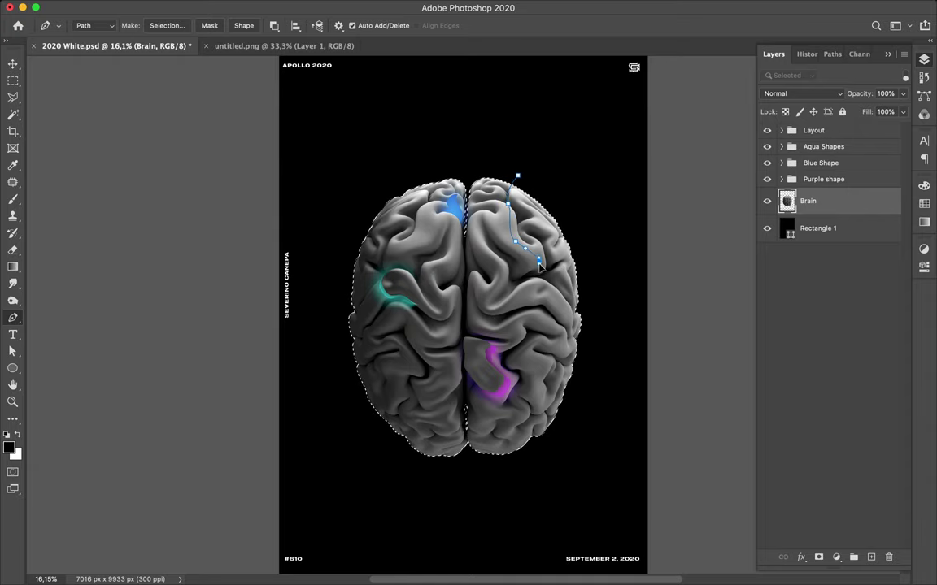
{"action": "left_click_drag", "start_coordinate": [549, 289], "coordinate": [567, 294]}
{"action": "left_click", "coordinate": [587, 290]}
{"action": "left_click_drag", "start_coordinate": [591, 292], "coordinate": [591, 280]}
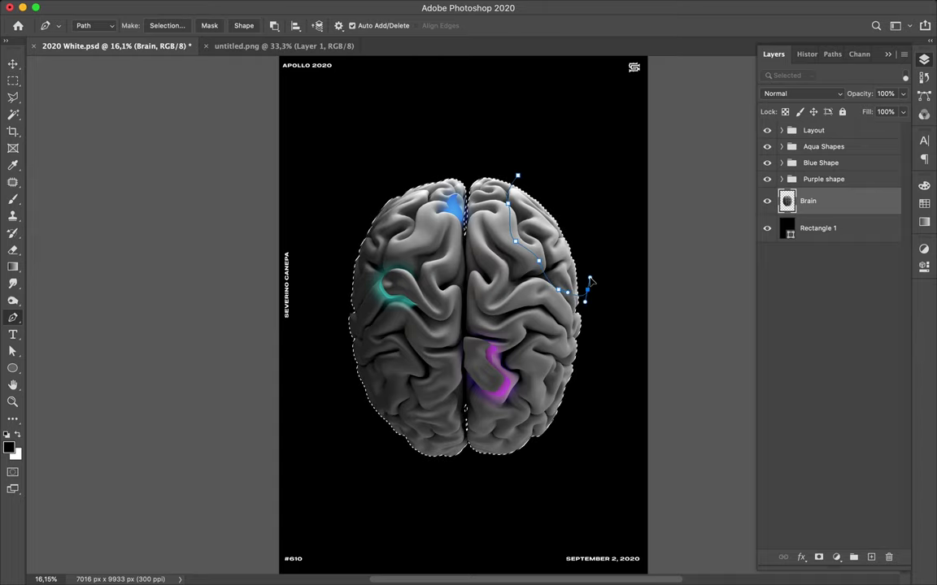
Step: Loop the path widely around the brain and close it at the start point
{"action": "left_click", "coordinate": [573, 492]}
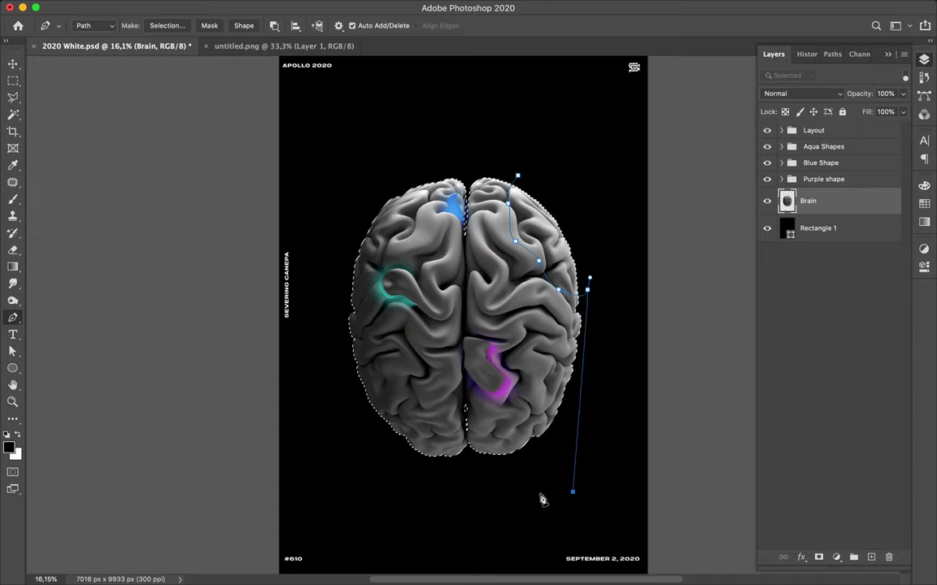
{"action": "left_click", "coordinate": [370, 490]}
{"action": "left_click", "coordinate": [322, 263]}
{"action": "left_click", "coordinate": [363, 160]}
{"action": "left_click", "coordinate": [492, 144]}
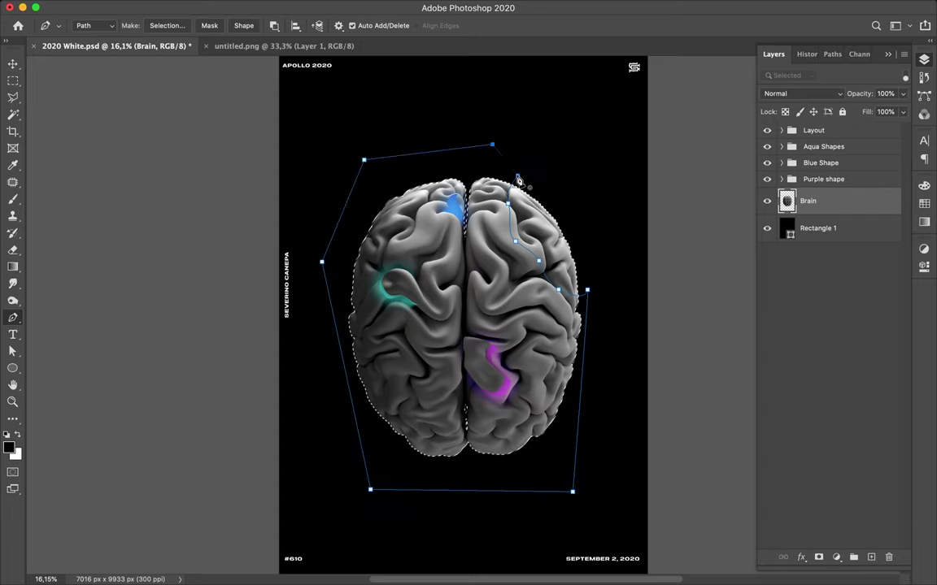
{"action": "left_click", "coordinate": [517, 175]}
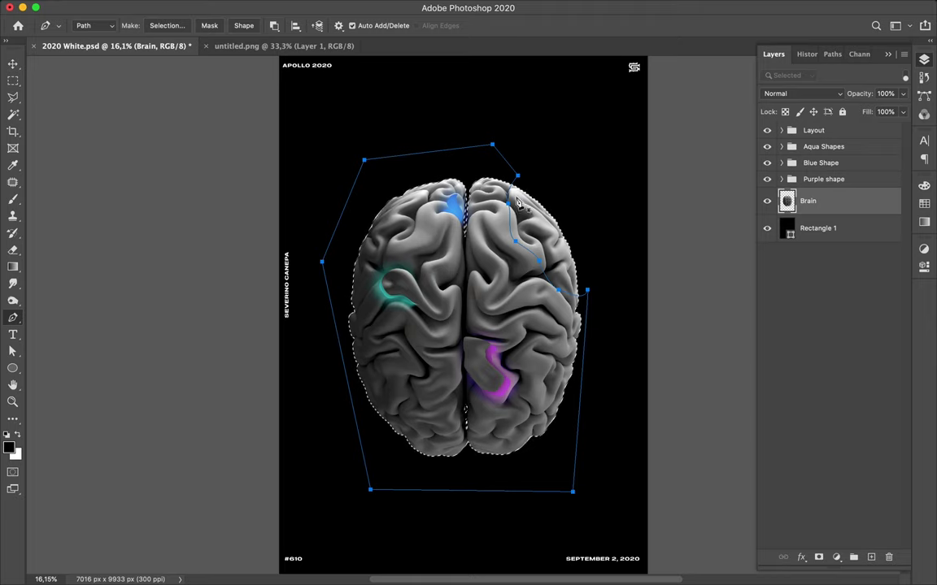
Step: Intersect the closed path with the brain selection to keep only the upper-right lobe piece
{"action": "left_click", "coordinate": [182, 27]}
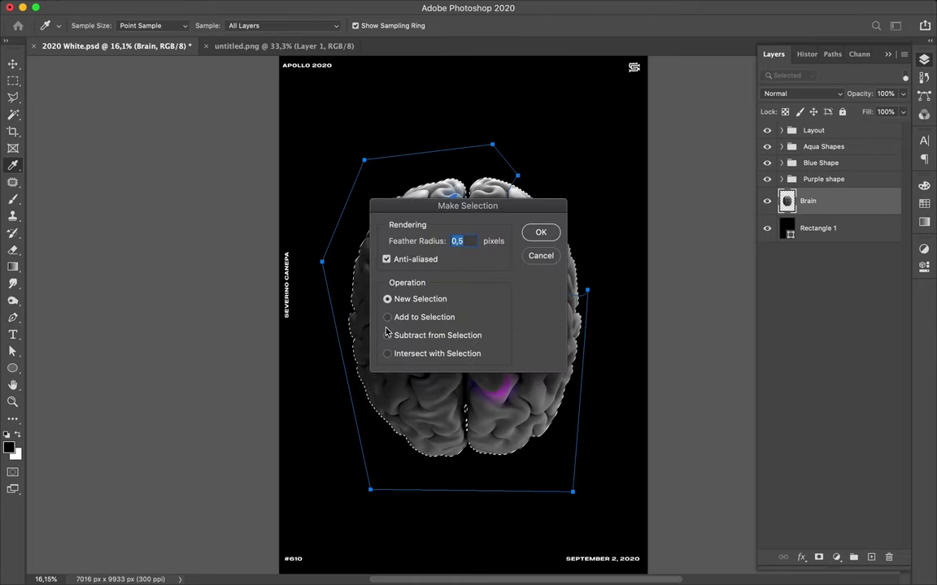
{"action": "left_click", "coordinate": [535, 234]}
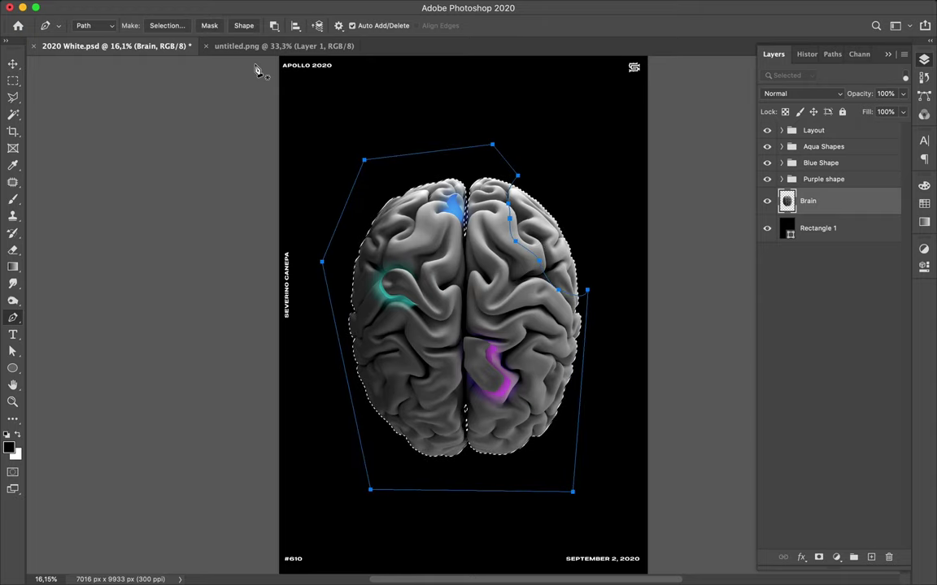
{"action": "left_click", "coordinate": [165, 25]}
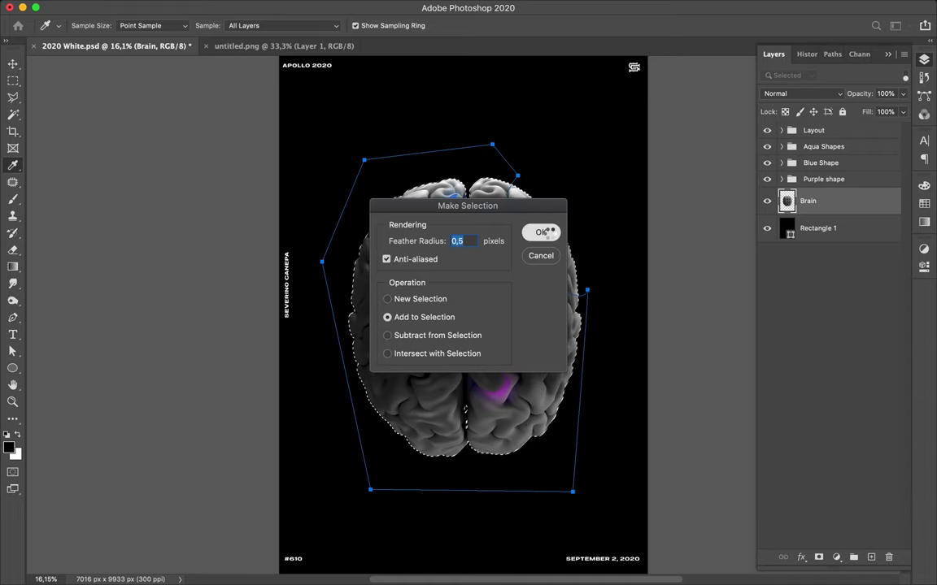
{"action": "left_click", "coordinate": [542, 233]}
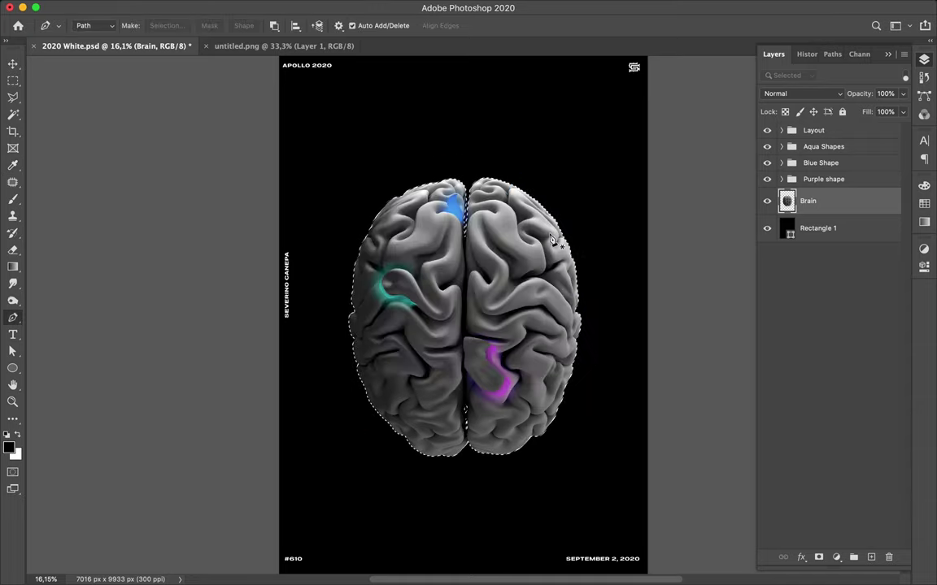
{"action": "key", "text": "ctrl+z"}
{"action": "key", "text": "ctrl+z"}
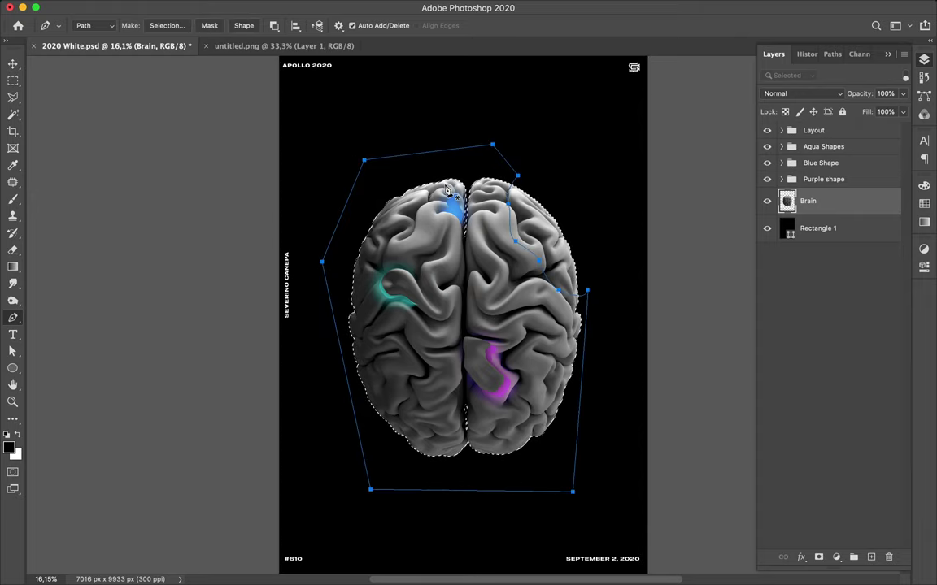
{"action": "left_click", "coordinate": [171, 26]}
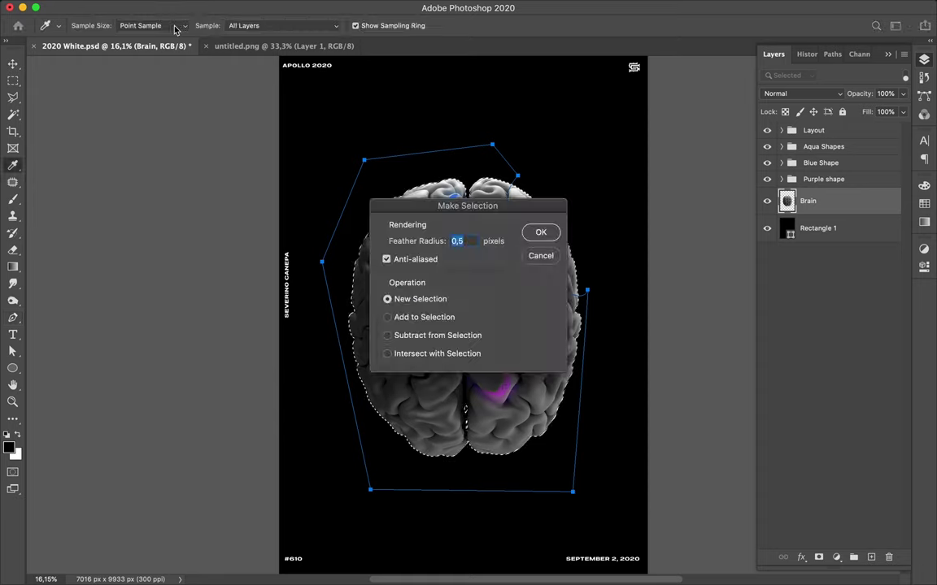
{"action": "left_click", "coordinate": [387, 355]}
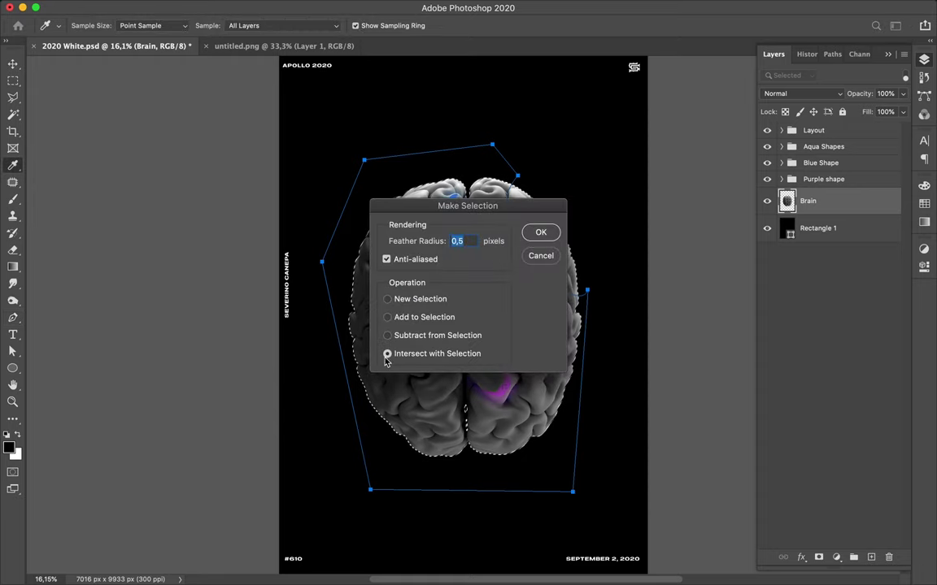
{"action": "left_click", "coordinate": [542, 231]}
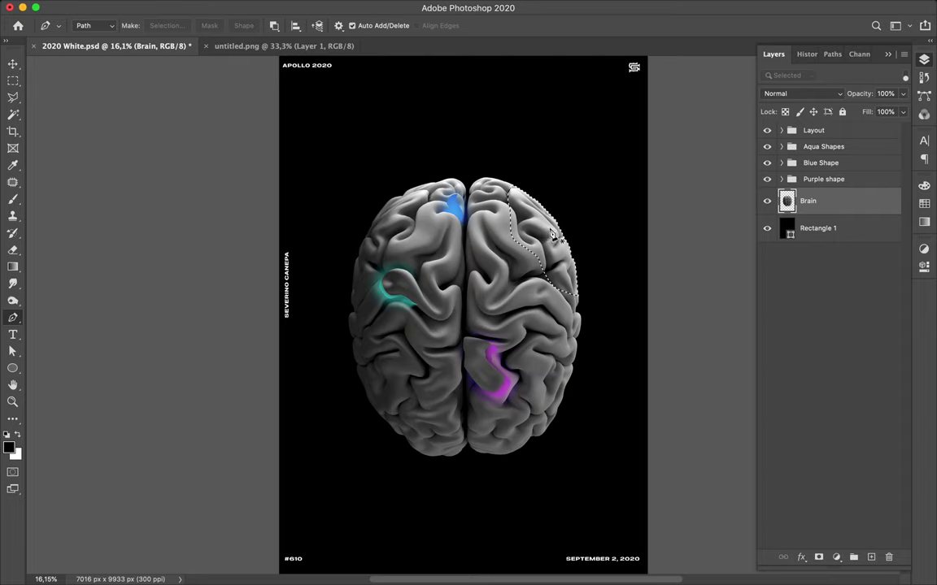
{"action": "key", "text": "v"}
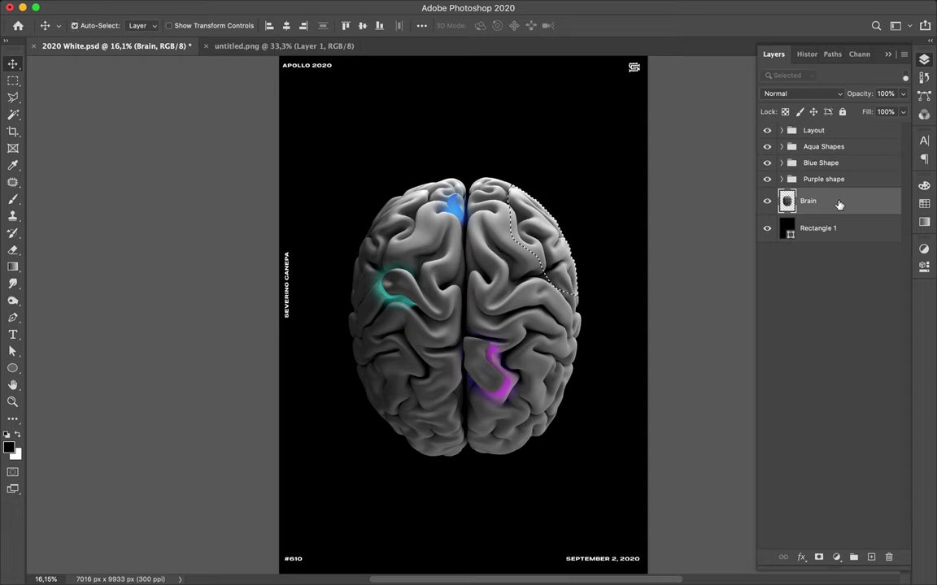
Step: Copy the lobe onto its own layer, reload its selection, and add a new empty layer
{"action": "key", "text": "ctrl+j"}
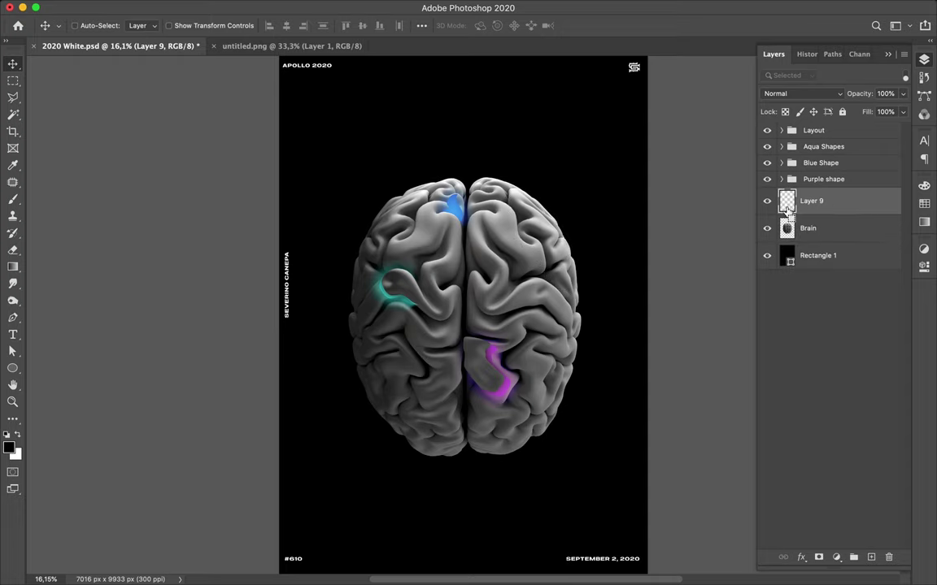
{"action": "key", "text": "ctrl+shift+d"}
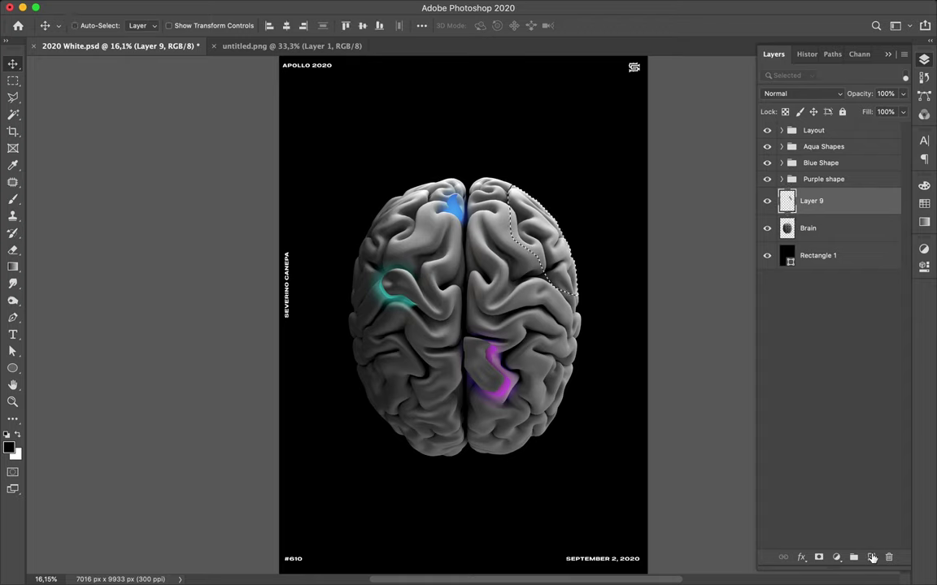
{"action": "key", "text": "ctrl+shift+alt+n"}
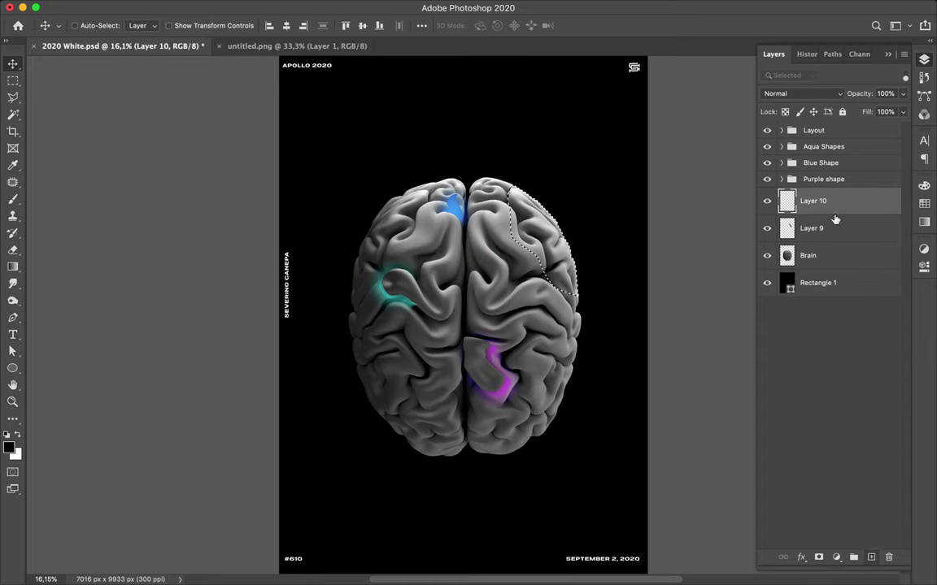
Step: Pick a mustard yellow foreground colour in the Color panel
{"action": "left_click", "coordinate": [924, 204]}
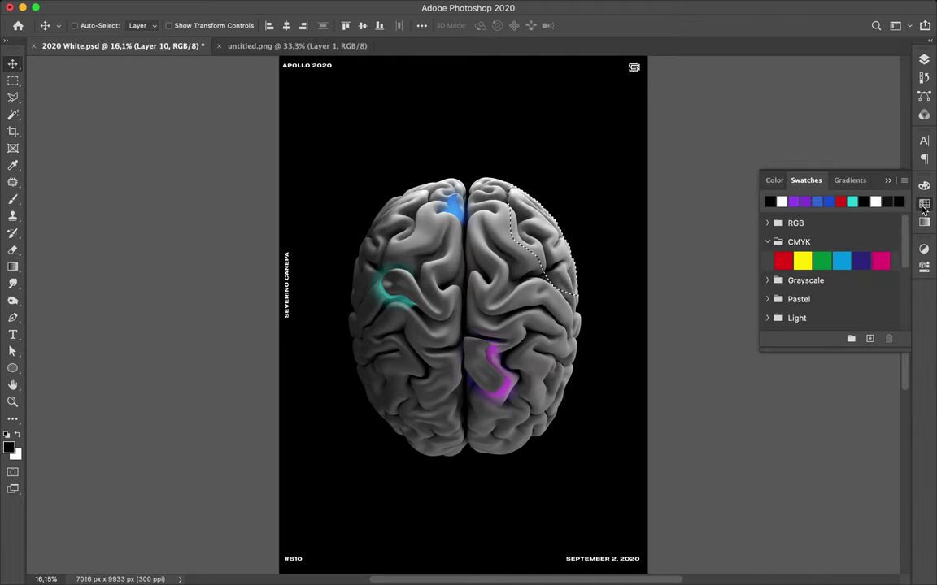
{"action": "left_click", "coordinate": [775, 180]}
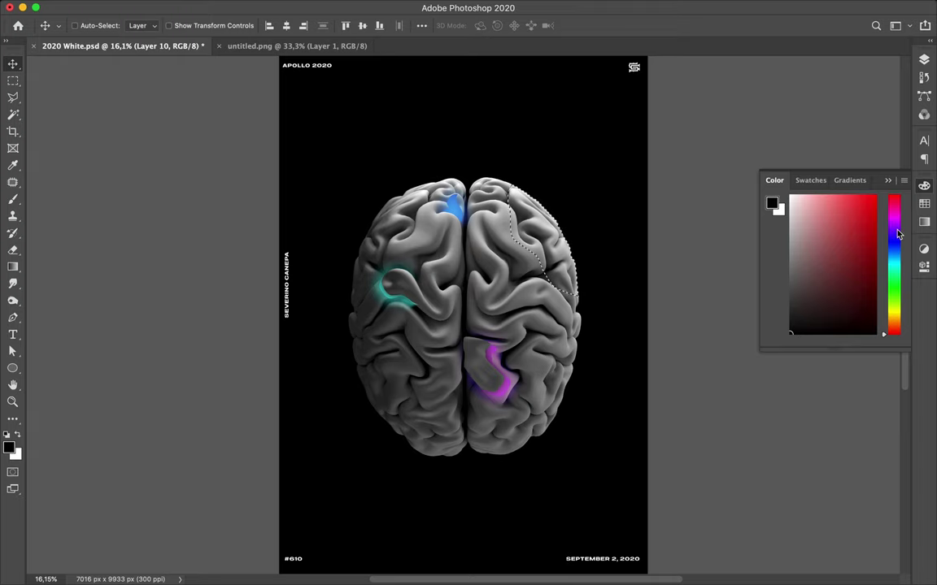
{"action": "left_click", "coordinate": [896, 310]}
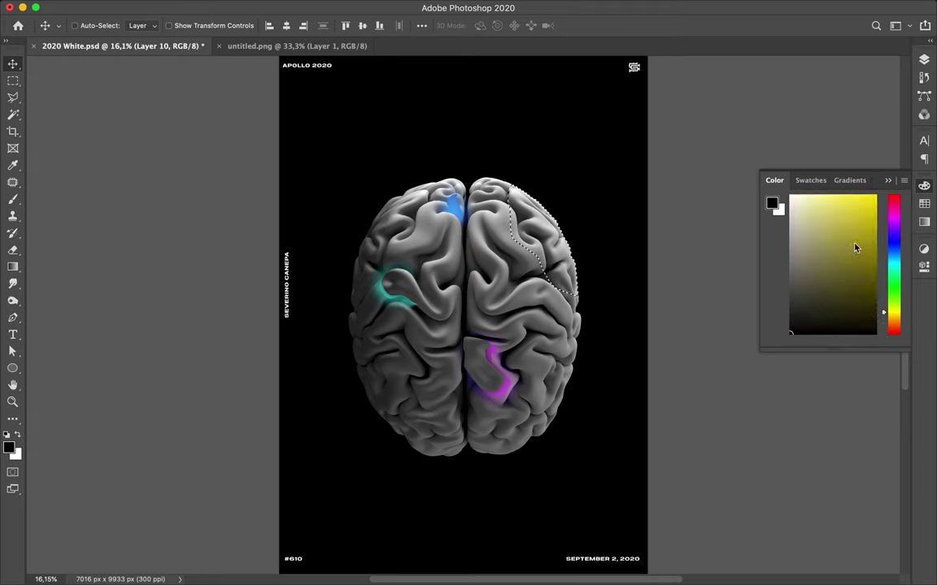
{"action": "left_click", "coordinate": [850, 218]}
{"action": "left_click", "coordinate": [856, 218]}
{"action": "left_click_drag", "start_coordinate": [887, 323], "coordinate": [886, 318]}
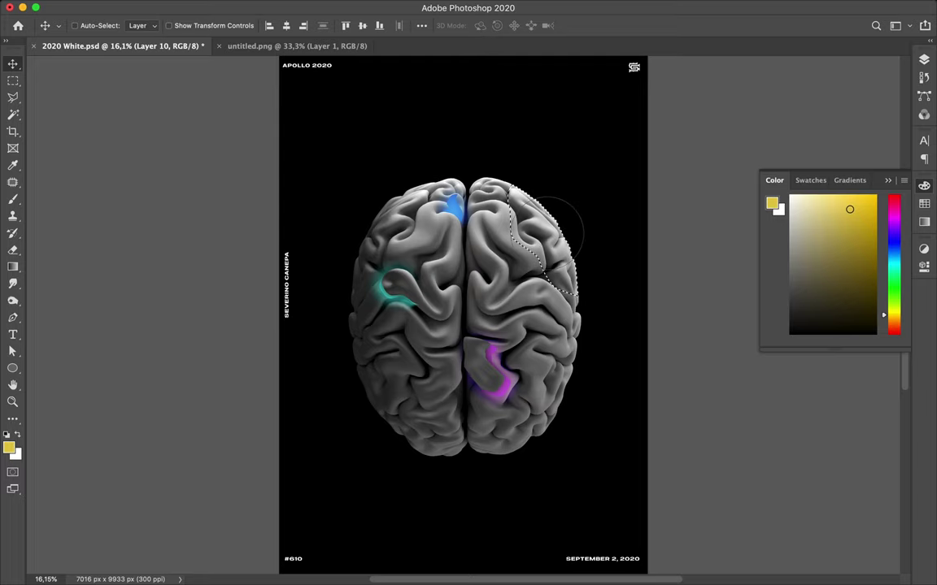
Step: Brush the yellow inside the right-hemisphere selection on Layer 10
{"action": "key", "text": "b"}
{"action": "left_click_drag", "start_coordinate": [549, 202], "coordinate": [573, 299]}
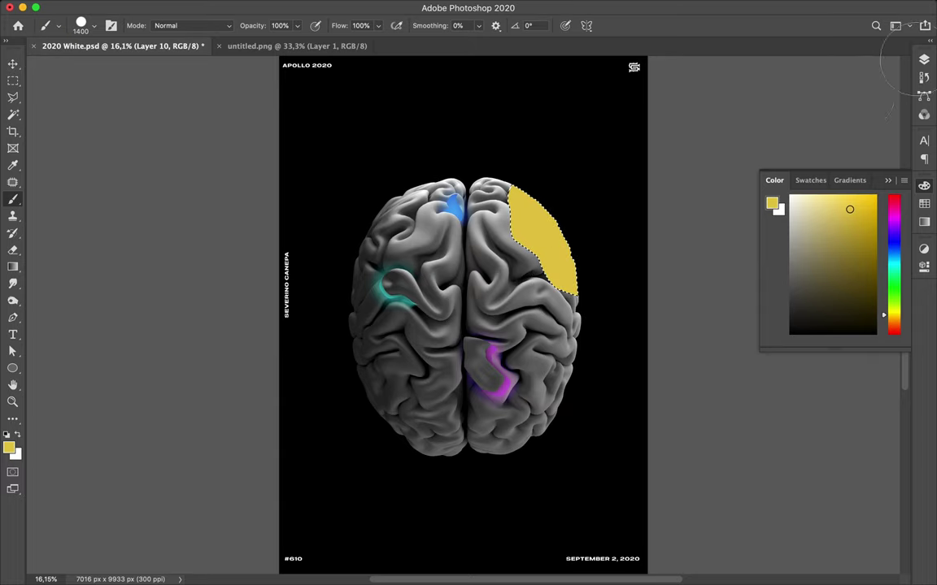
{"action": "key", "text": "v"}
{"action": "left_click", "coordinate": [924, 61]}
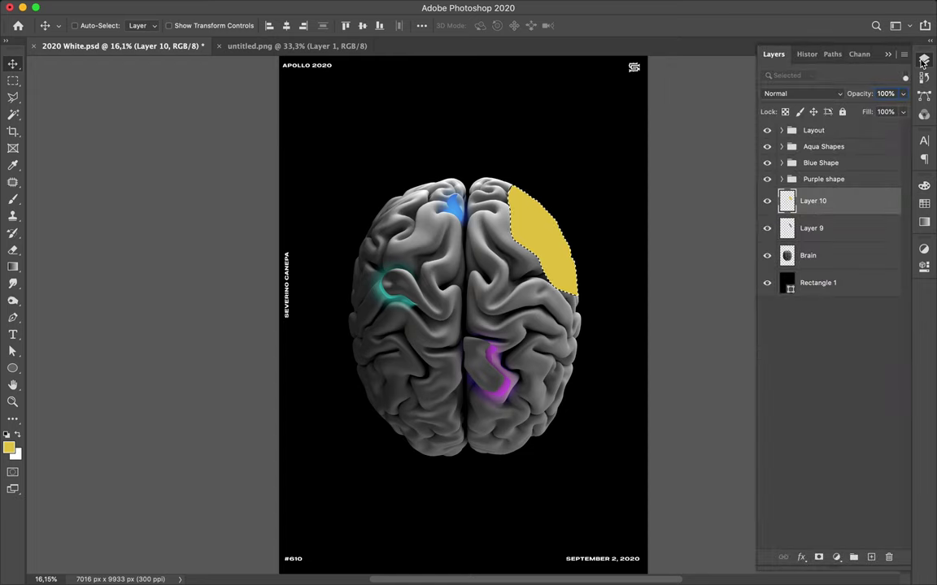
Step: Place Layer 10 below Layer 9 and add a new Layer 11 between them
{"action": "left_click_drag", "start_coordinate": [848, 213], "coordinate": [846, 243]}
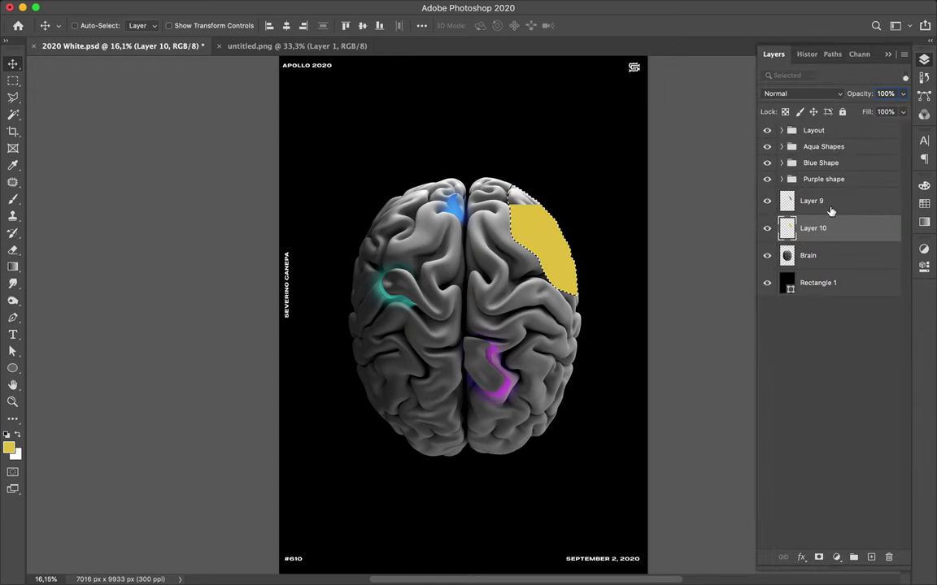
{"action": "key", "text": "Delete"}
{"action": "left_click", "coordinate": [830, 209]}
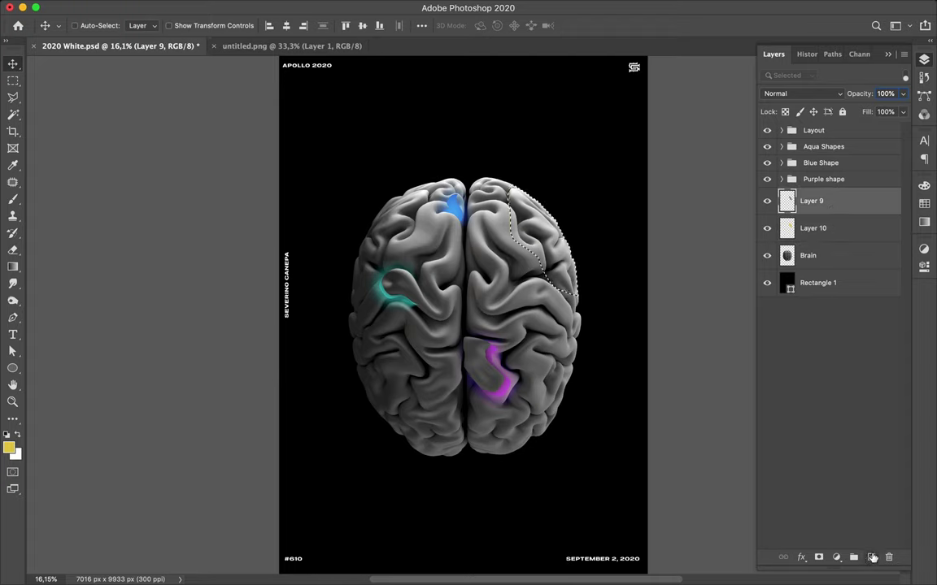
{"action": "key", "text": "super+j"}
{"action": "left_click_drag", "start_coordinate": [828, 210], "coordinate": [827, 231]}
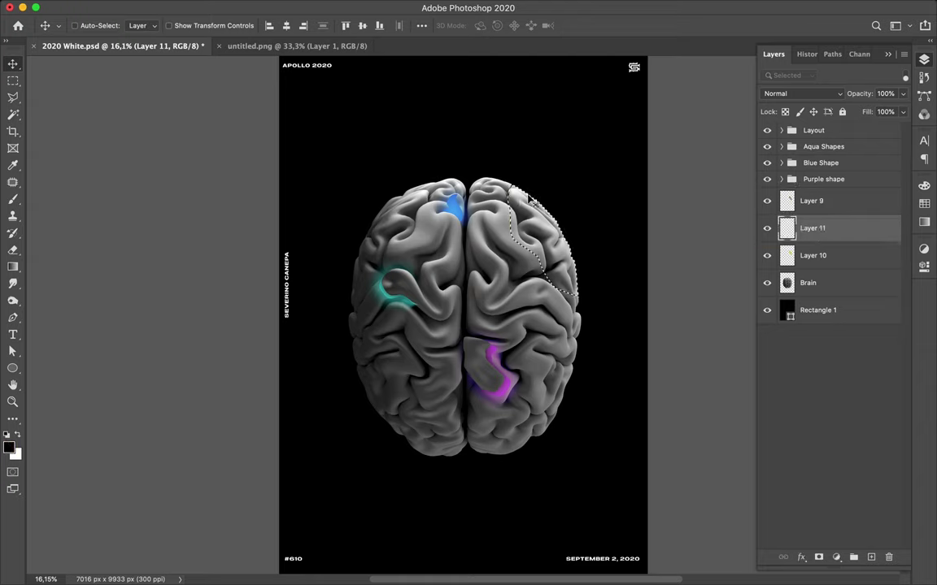
Step: Deselect the brain, leaving Layer 11's black paint inside the lobe outline
{"action": "key", "text": "b"}
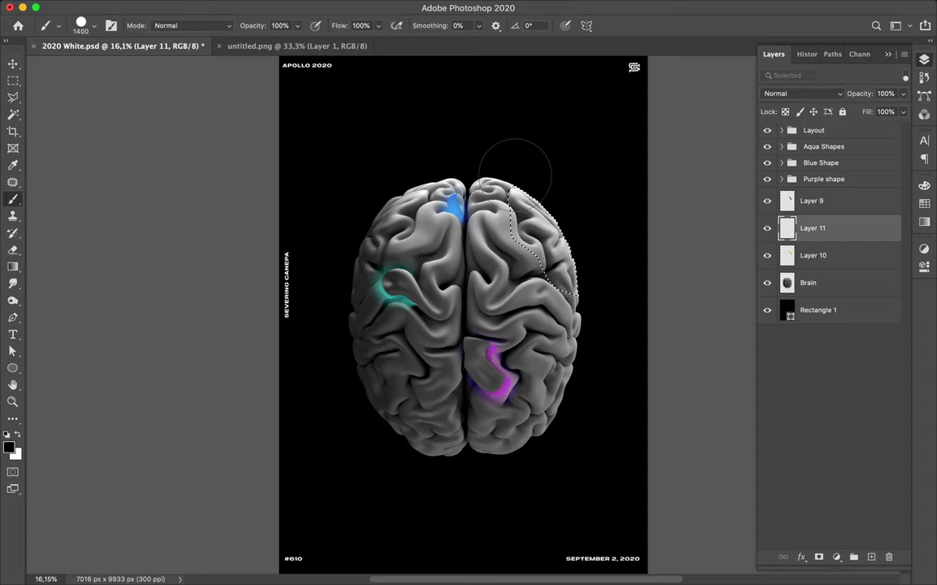
{"action": "key", "text": "m"}
{"action": "left_click", "coordinate": [514, 175]}
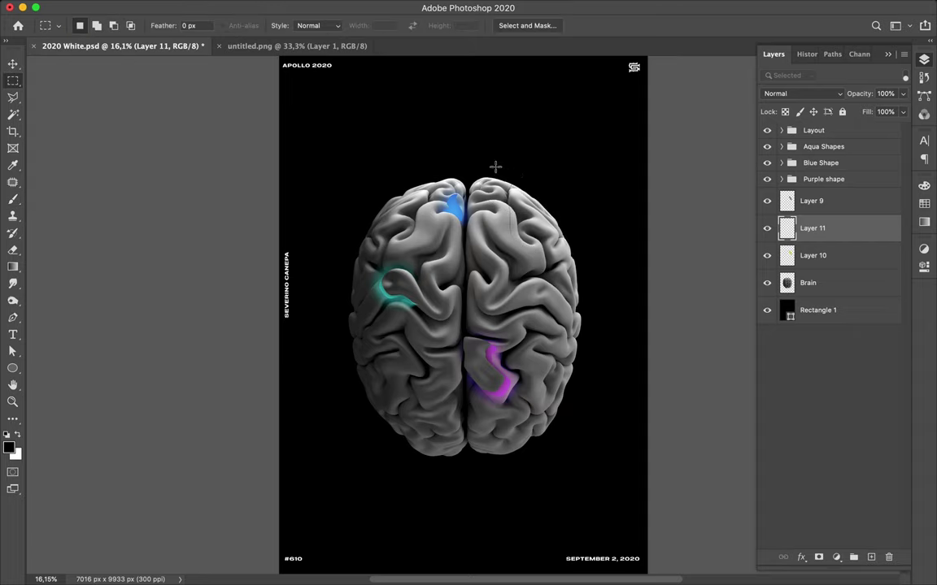
{"action": "key", "text": "v"}
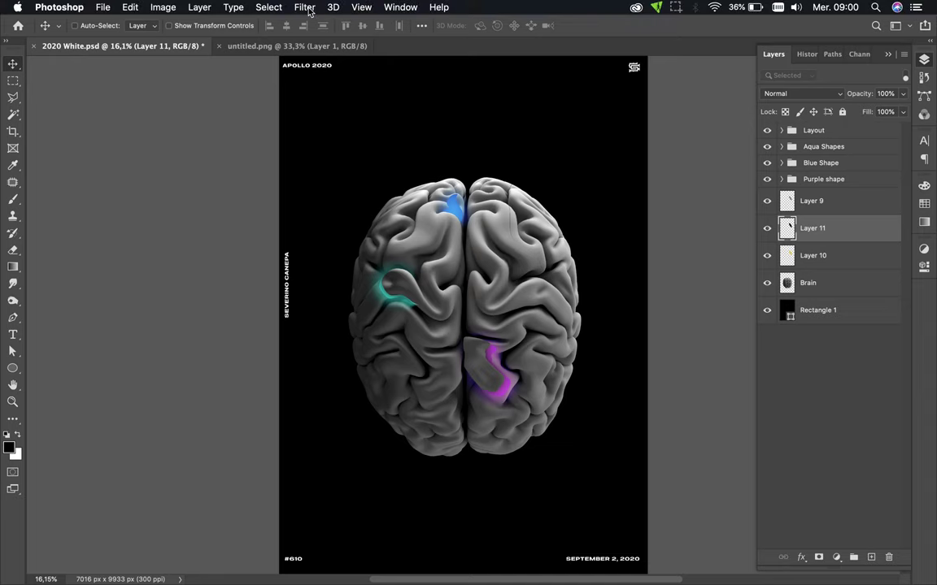
Step: Reapply the last Gaussian Blur to Layer 11, then select Layer 9 alongside it
{"action": "left_click", "coordinate": [306, 8]}
{"action": "left_click", "coordinate": [312, 23]}
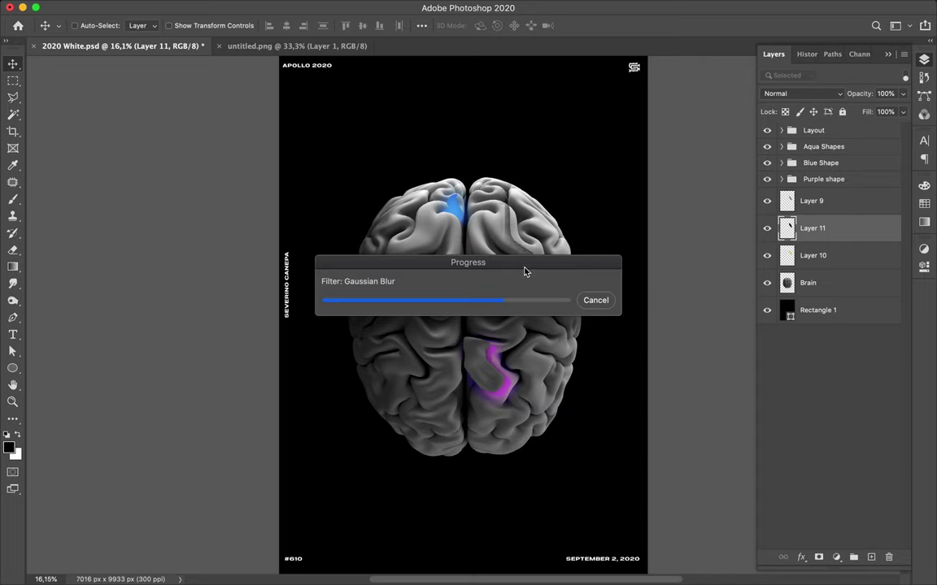
{"action": "left_click", "coordinate": [859, 210], "text": "shift"}
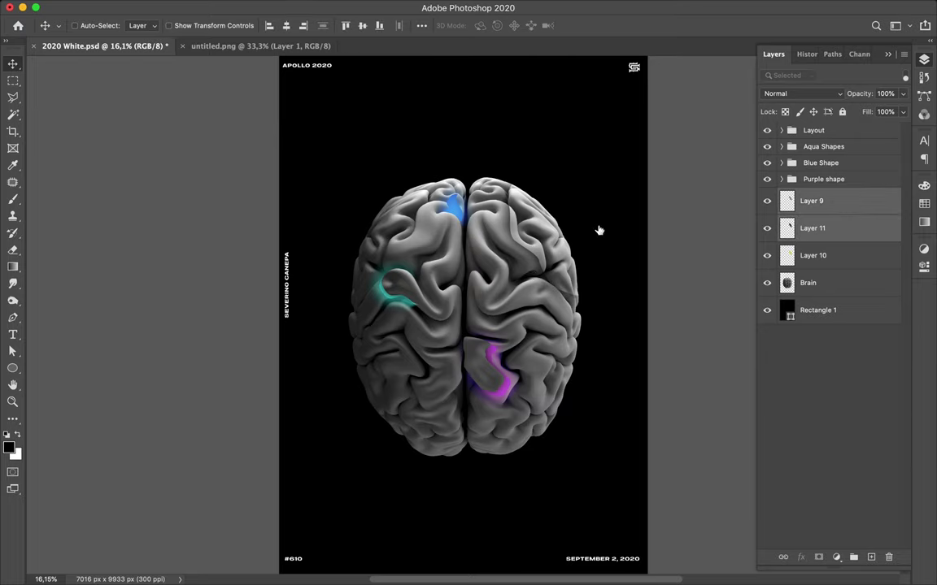
Step: Shift Layers 9 and 11 on the right hemisphere to reveal a yellow rim, then duplicate Layer 10
{"action": "left_click_drag", "start_coordinate": [548, 244], "coordinate": [549, 233]}
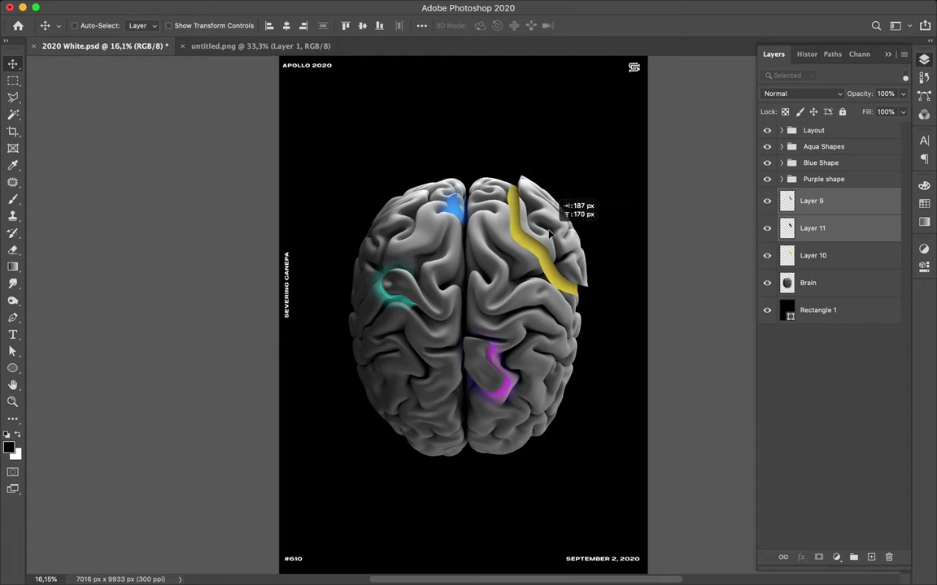
{"action": "left_click_drag", "start_coordinate": [549, 233], "coordinate": [548, 234]}
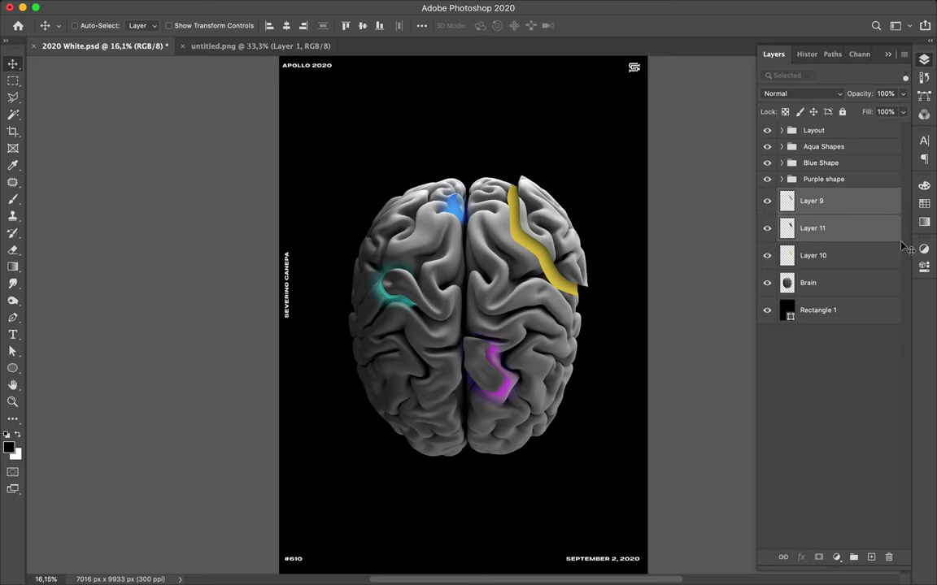
{"action": "left_click", "coordinate": [842, 256]}
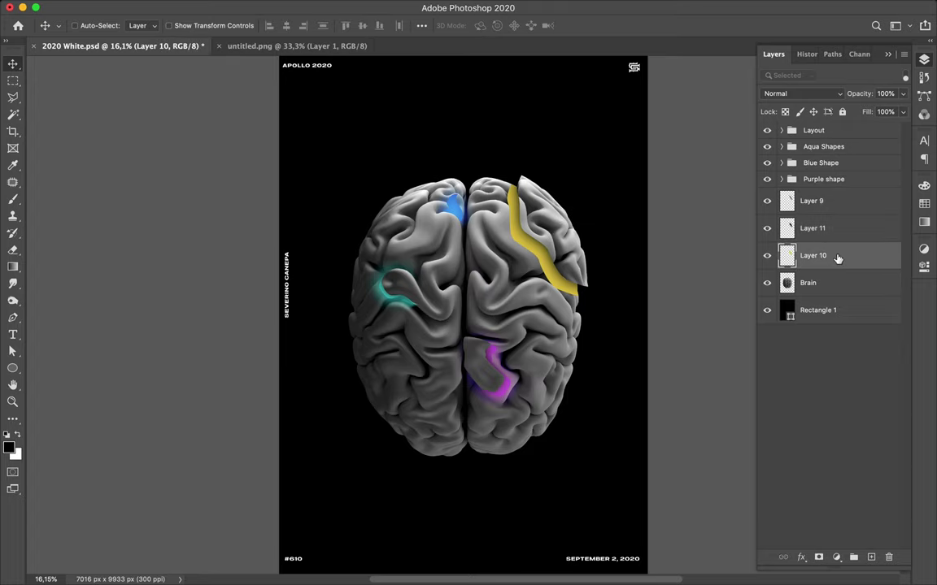
{"action": "left_click_drag", "start_coordinate": [839, 258], "coordinate": [835, 246], "text": "alt"}
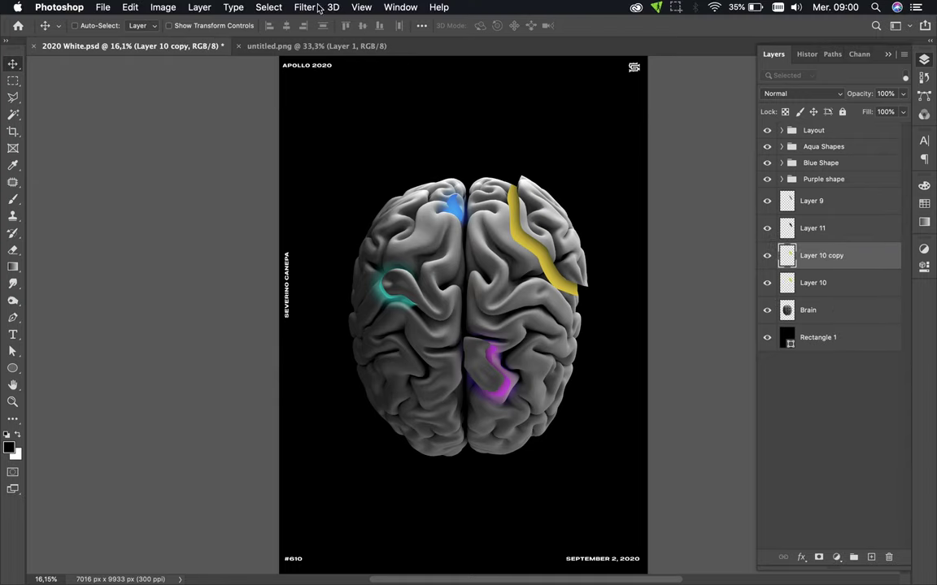
Step: Apply a 120 px Gaussian Blur to Layer 10 copy for a soft yellow glow
{"action": "left_click", "coordinate": [305, 7]}
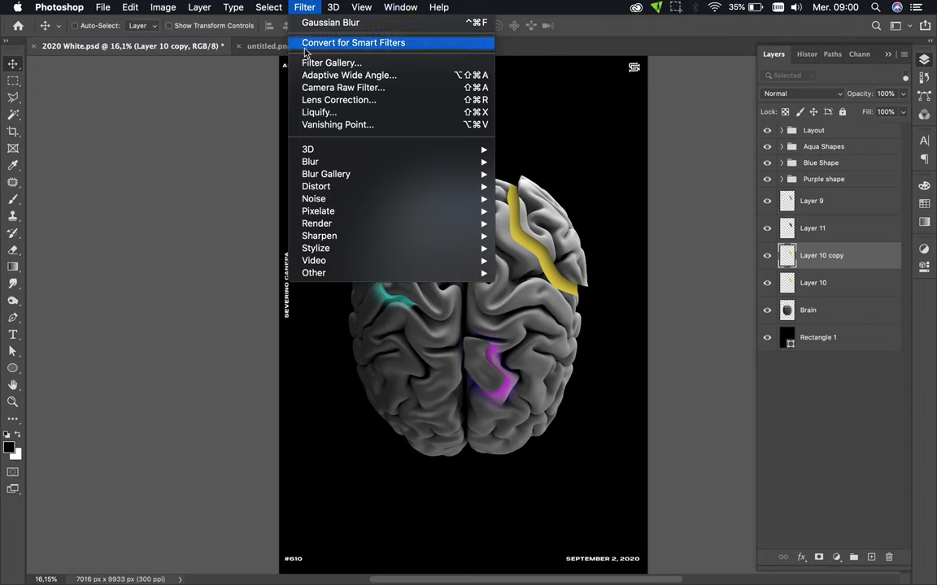
{"action": "mouse_move", "coordinate": [310, 162]}
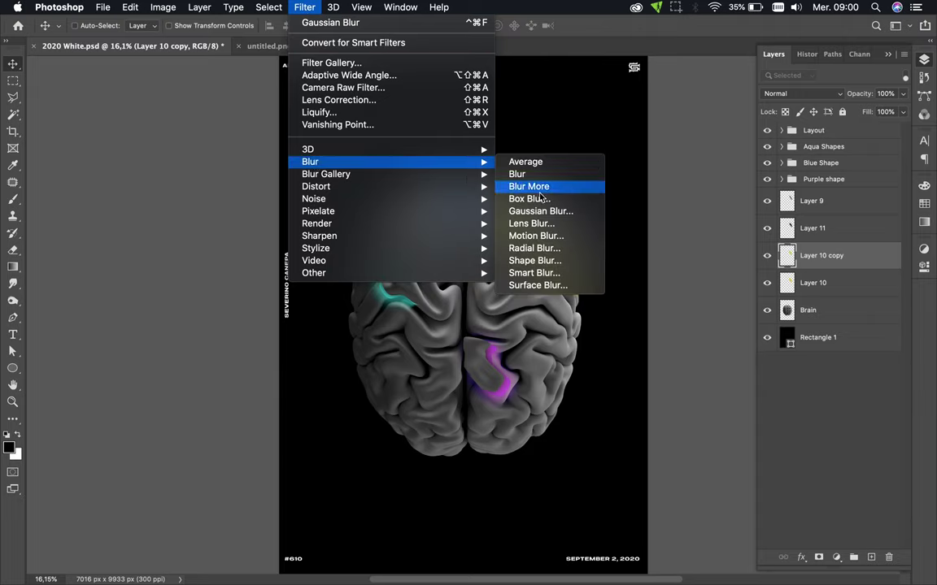
{"action": "left_click", "coordinate": [545, 212]}
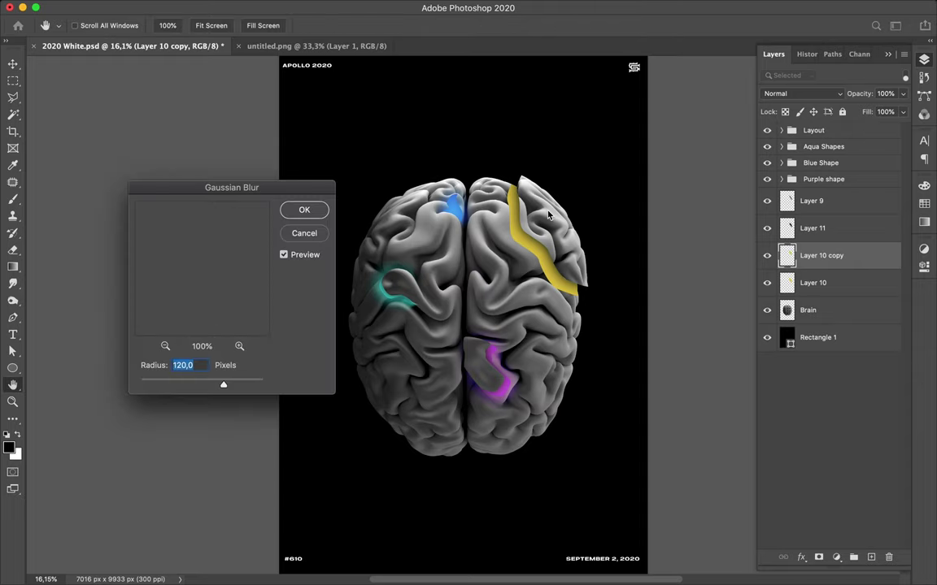
{"action": "left_click", "coordinate": [307, 211]}
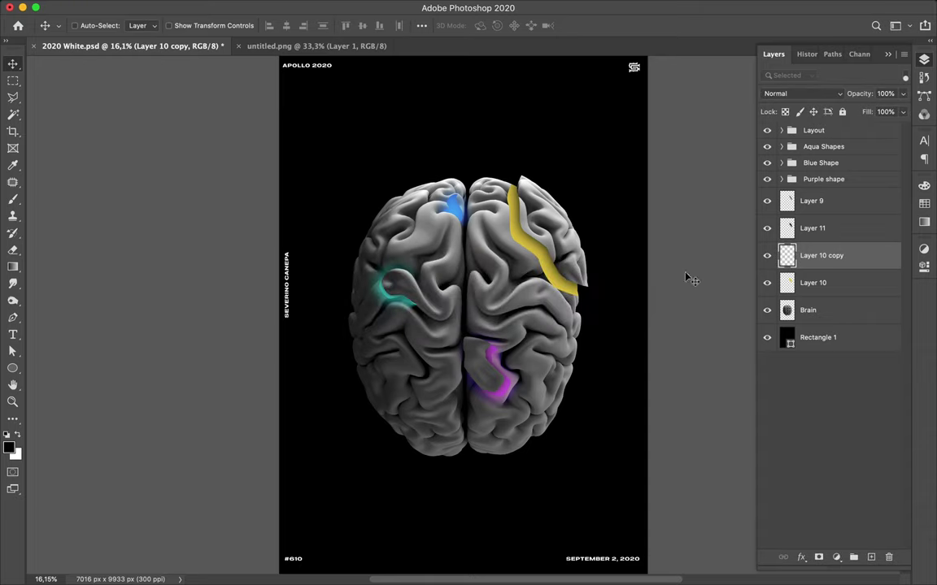
{"action": "left_click", "coordinate": [820, 95]}
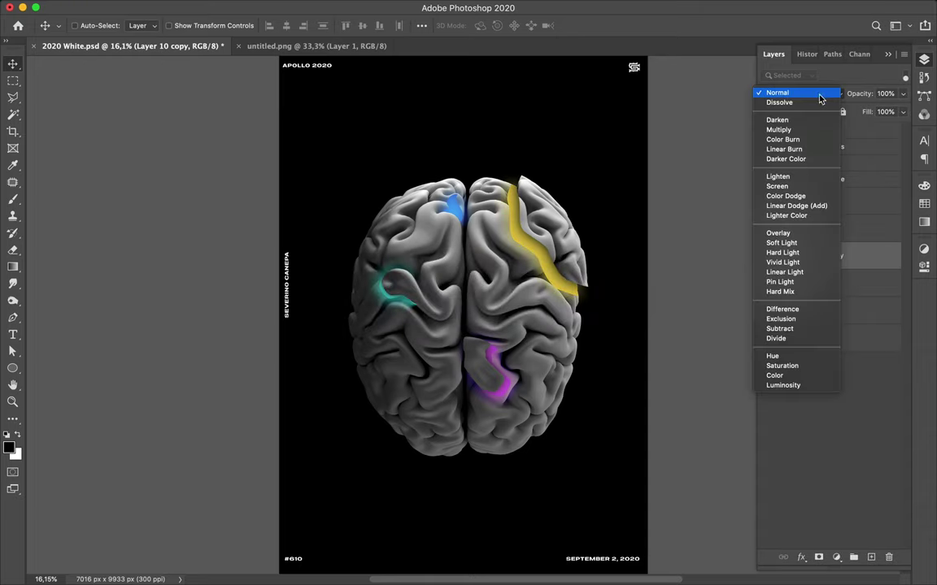
Step: Set the glow to Color Dodge, duplicate it, and group Layers 9 through 10 into Group 1
{"action": "left_click", "coordinate": [785, 197]}
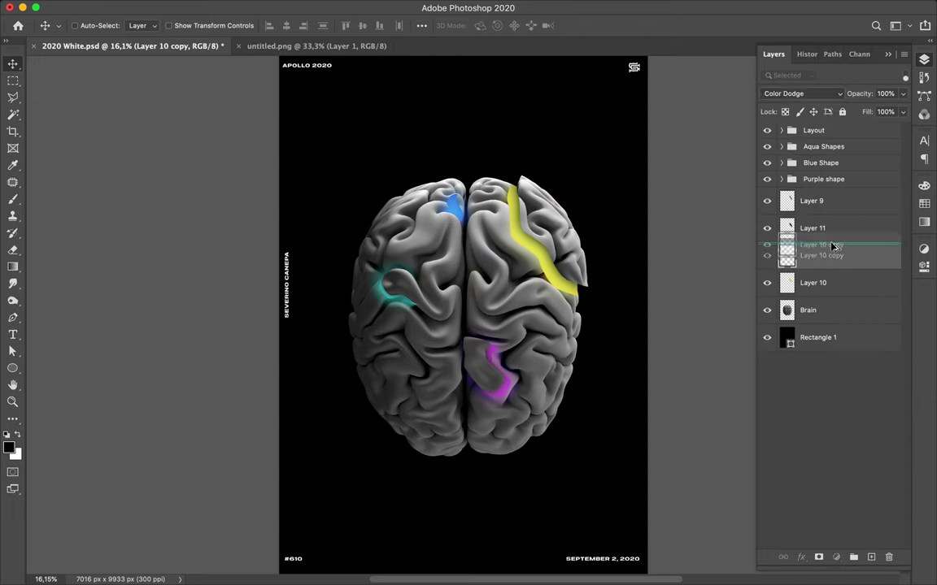
{"action": "key", "text": "ctrl+j"}
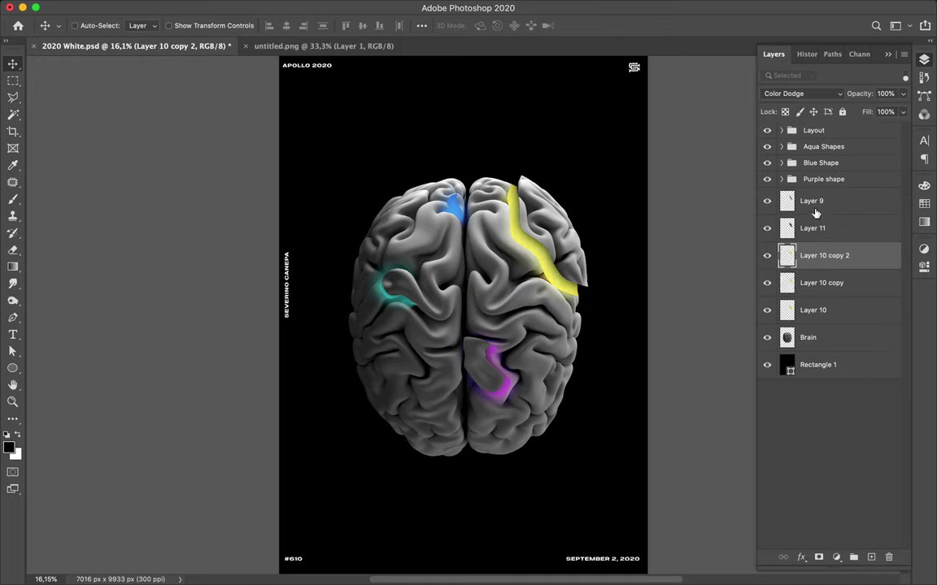
{"action": "left_click", "coordinate": [813, 212]}
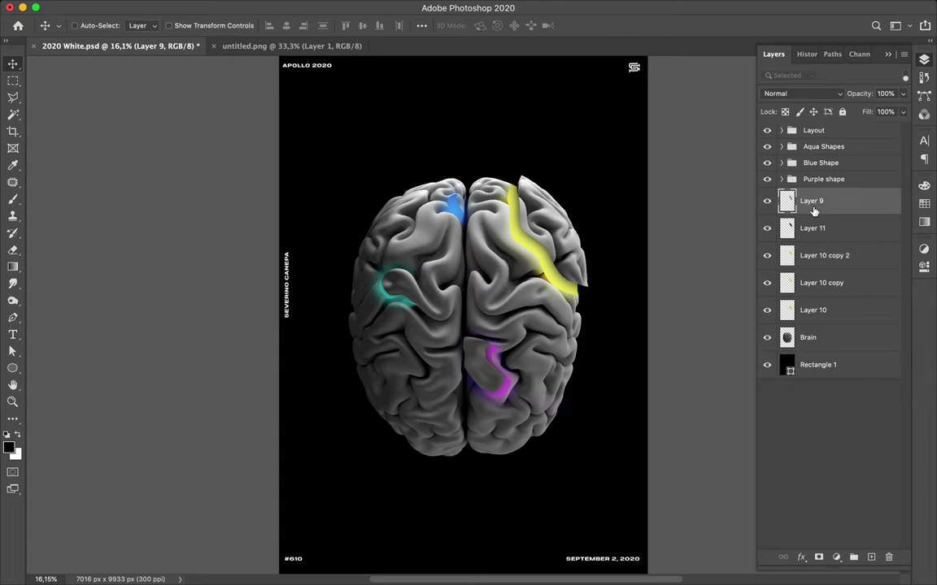
{"action": "left_click", "coordinate": [821, 317], "text": "shift"}
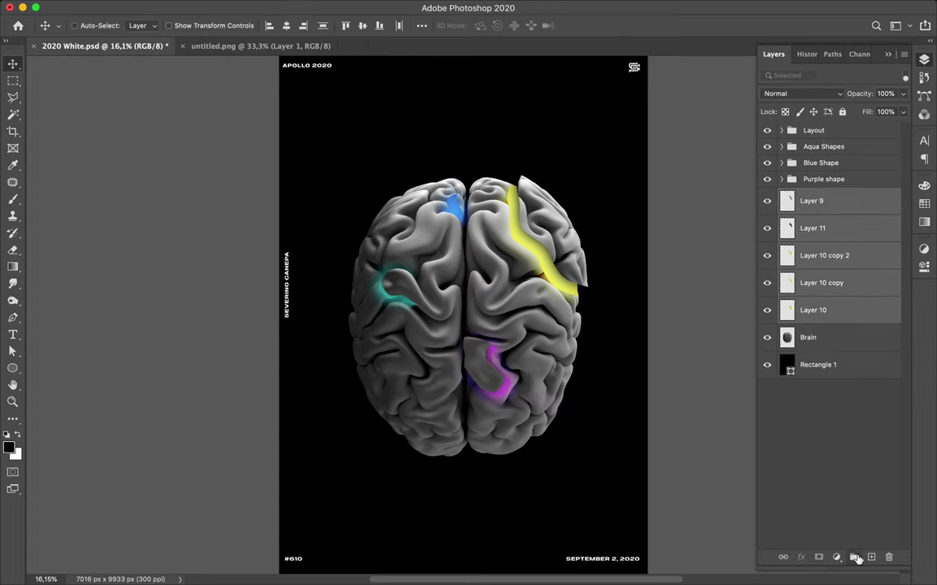
{"action": "left_click", "coordinate": [854, 557]}
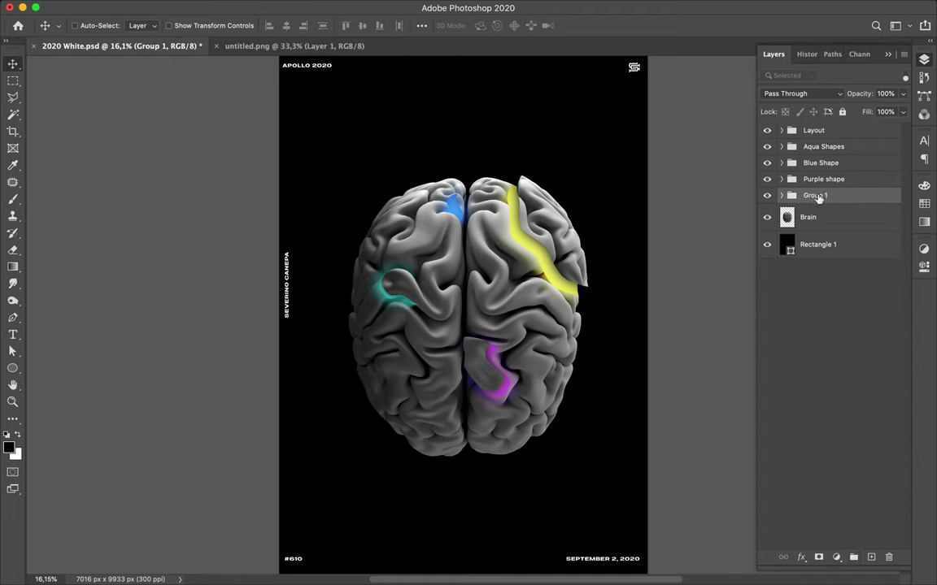
{"action": "double_click", "coordinate": [815, 196]}
{"action": "type", "text": "Yellow Shapes"}
{"action": "key", "text": "BackSpace"}
{"action": "key", "text": "Return"}
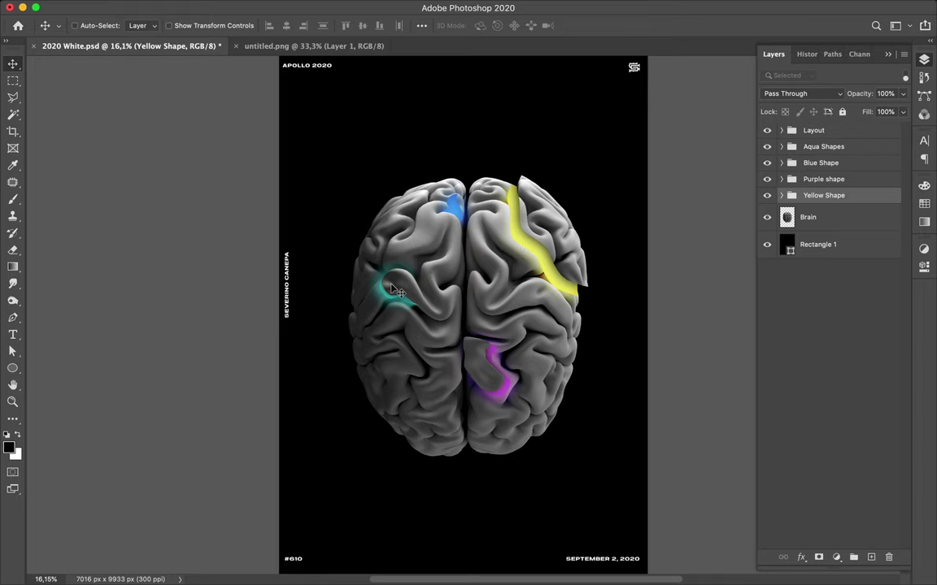
{"action": "key", "text": "super+plus"}
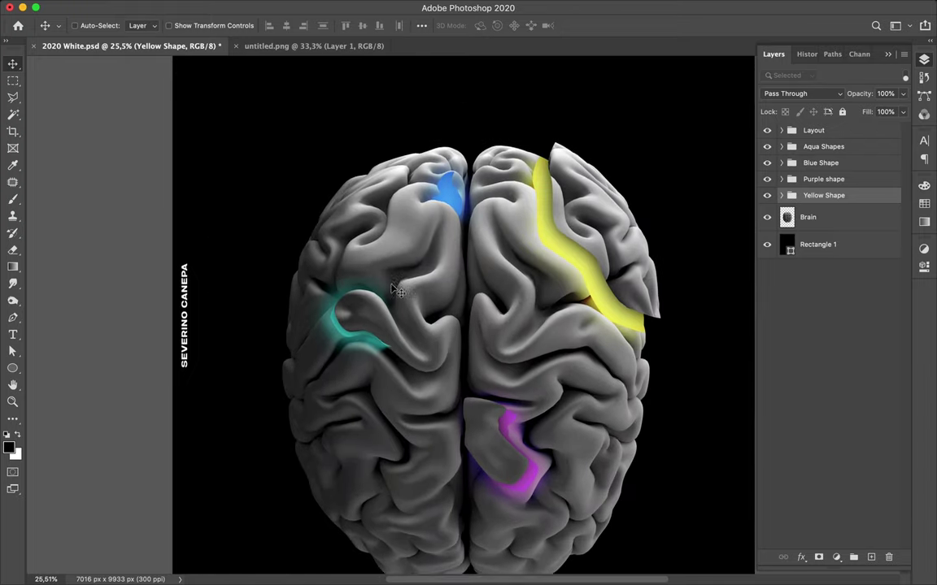
{"action": "scroll", "coordinate": [396, 291], "scroll_direction": "up", "scroll_amount": 3}
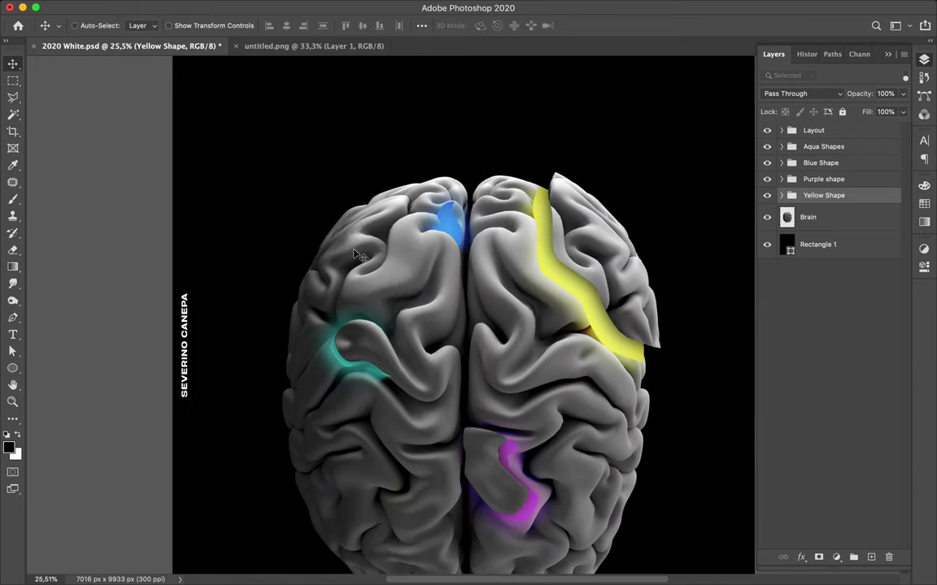
{"action": "scroll", "coordinate": [486, 313], "scroll_direction": "down", "scroll_amount": 5}
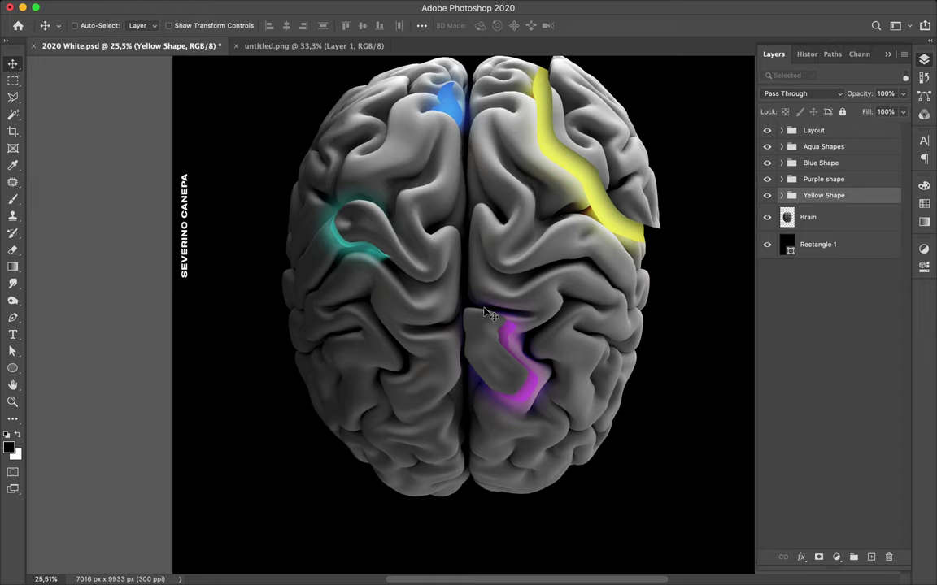
{"action": "scroll", "coordinate": [491, 315], "scroll_direction": "up", "scroll_amount": 3}
{"action": "scroll", "coordinate": [490, 316], "scroll_direction": "down", "scroll_amount": 4}
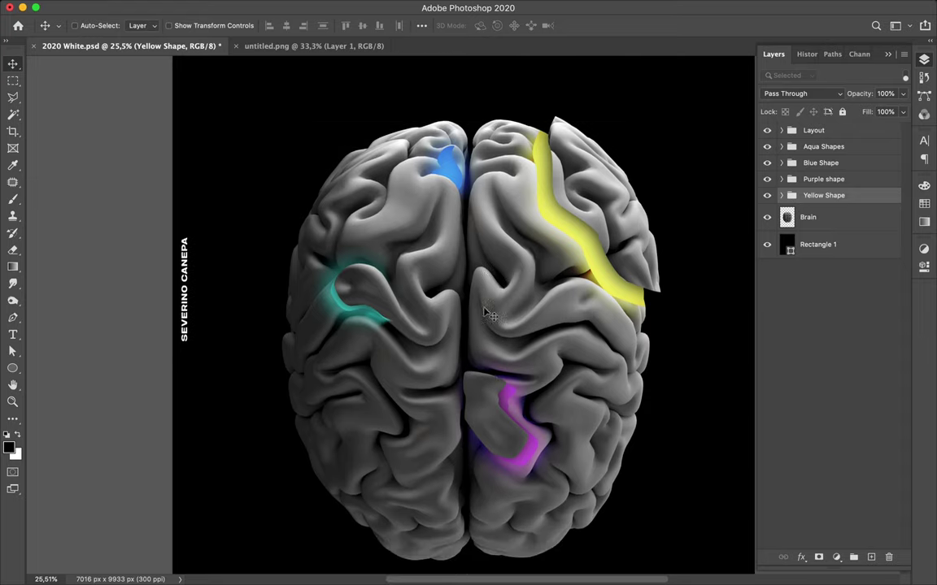
{"action": "scroll", "coordinate": [490, 315], "scroll_direction": "left", "scroll_amount": 4}
{"action": "scroll", "coordinate": [490, 315], "scroll_direction": "down", "scroll_amount": 2}
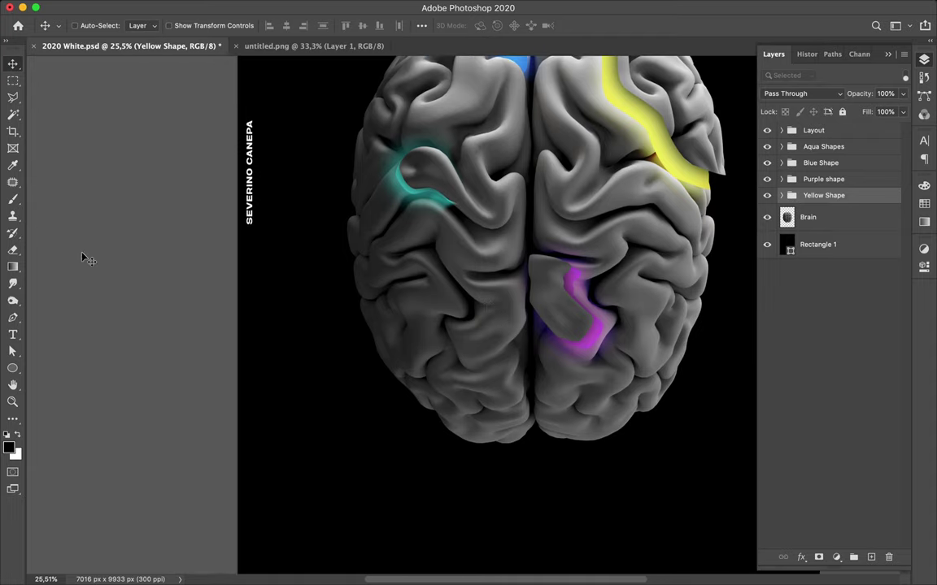
{"action": "key", "text": "m"}
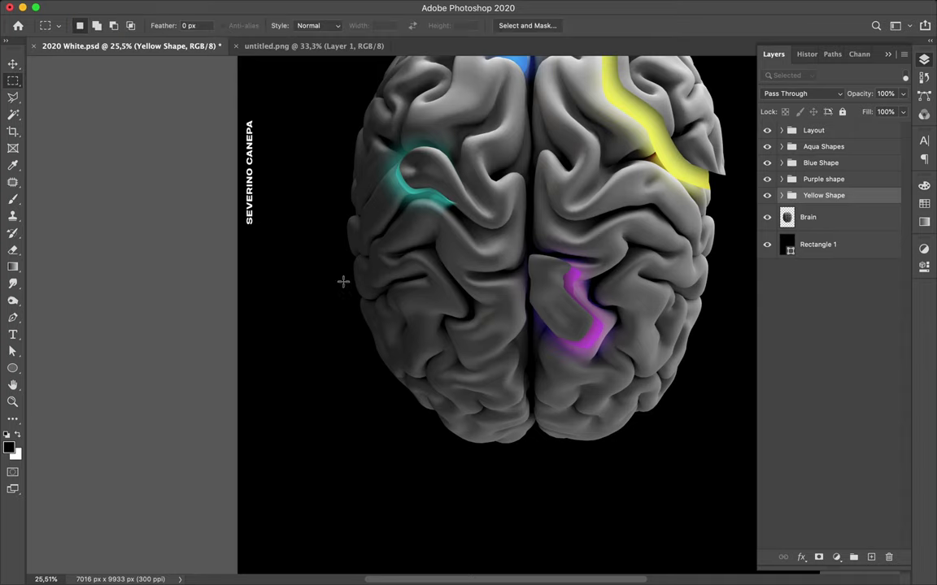
Step: Draw a rectangular marquee over the lower-left part of the brain
{"action": "left_click_drag", "start_coordinate": [337, 273], "coordinate": [480, 457]}
{"action": "mouse_move", "coordinate": [331, 267]}
{"action": "left_mouse_down"}
{"action": "mouse_move", "coordinate": [474, 440]}
{"action": "mouse_move", "coordinate": [446, 436]}
{"action": "mouse_move", "coordinate": [461, 444]}
{"action": "left_mouse_up"}
{"action": "left_click", "coordinate": [334, 255]}
{"action": "left_click_drag", "start_coordinate": [412, 302], "coordinate": [488, 468]}
{"action": "left_click_drag", "start_coordinate": [488, 469], "coordinate": [487, 468]}
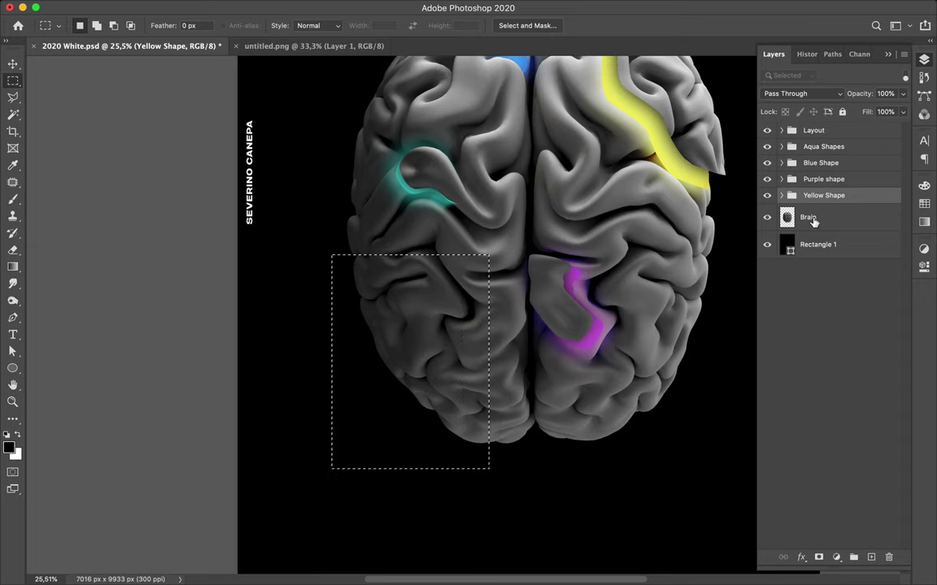
Step: Cut the section from Brain onto new Layer 12 and offset it slightly down and left
{"action": "left_click", "coordinate": [810, 218]}
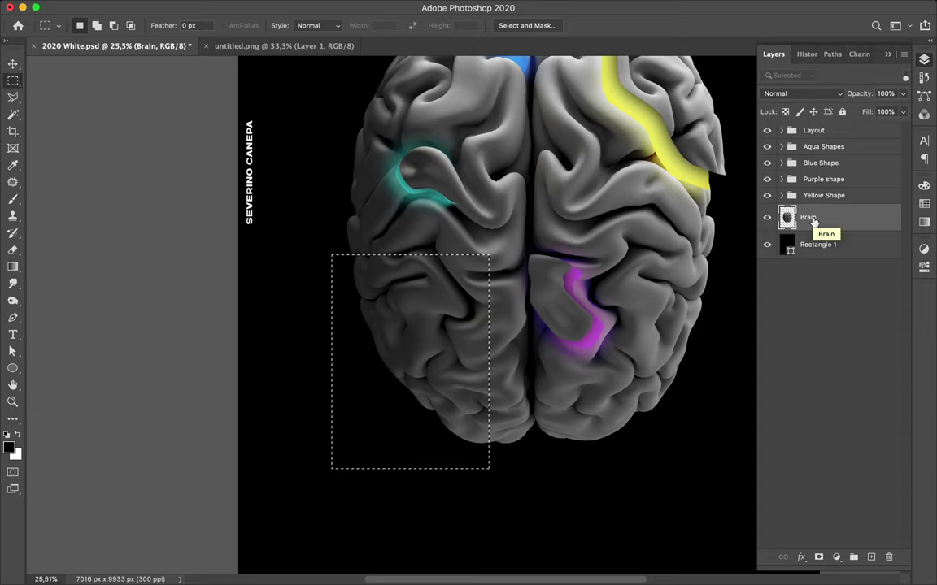
{"action": "key", "text": "Delete"}
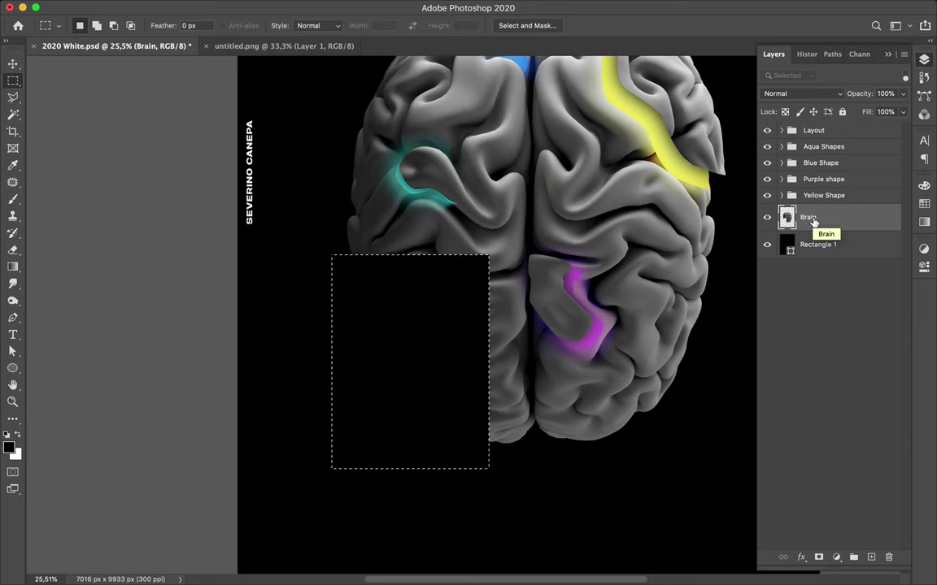
{"action": "key", "text": "super+d"}
{"action": "key", "text": "super+shift+alt+n"}
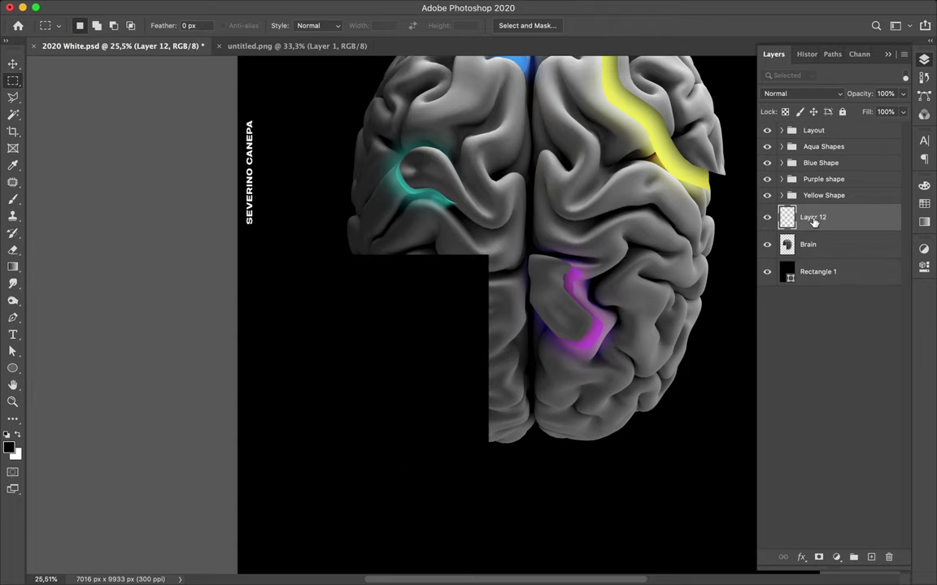
{"action": "key", "text": "super+v"}
{"action": "key", "text": "v"}
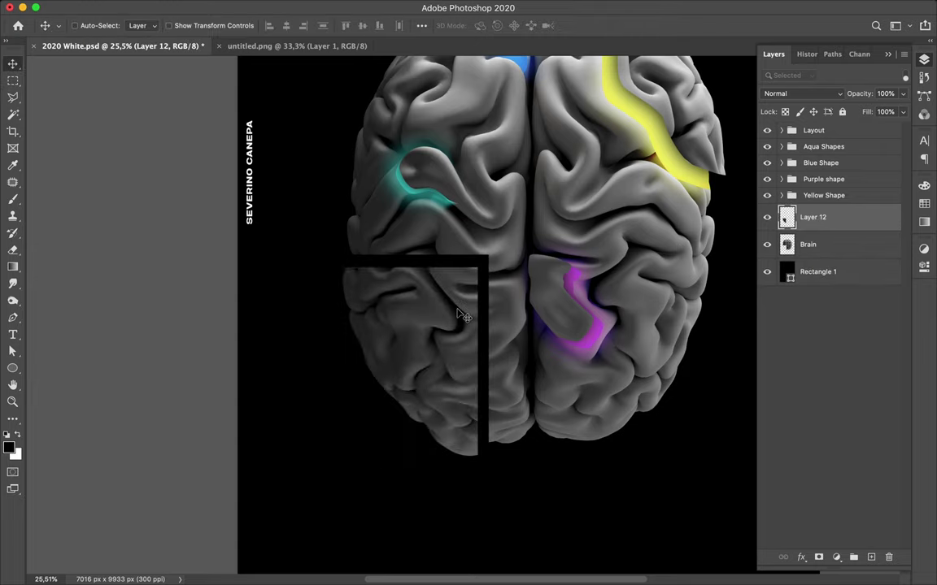
{"action": "left_click_drag", "start_coordinate": [449, 322], "coordinate": [436, 334]}
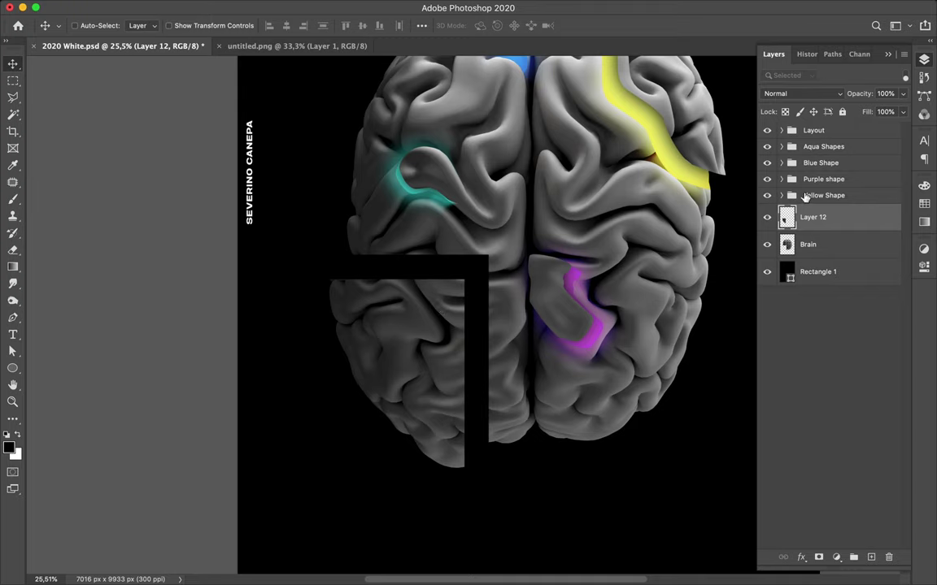
{"action": "left_click_drag", "start_coordinate": [804, 196], "coordinate": [561, 217]}
{"action": "key", "text": "p"}
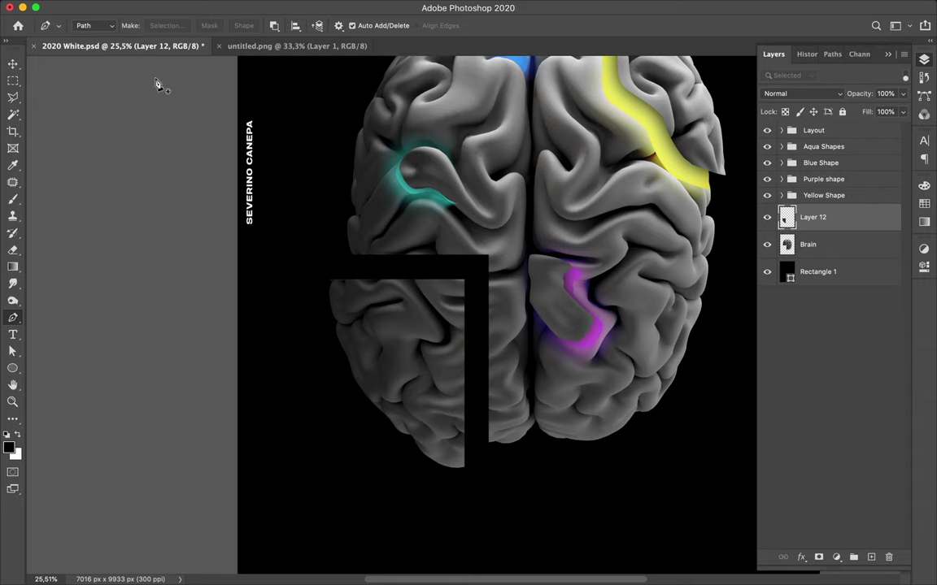
Step: Set the Pen to Shape mode and choose magenta as the foreground colour
{"action": "left_click", "coordinate": [107, 30]}
{"action": "left_click", "coordinate": [91, 27]}
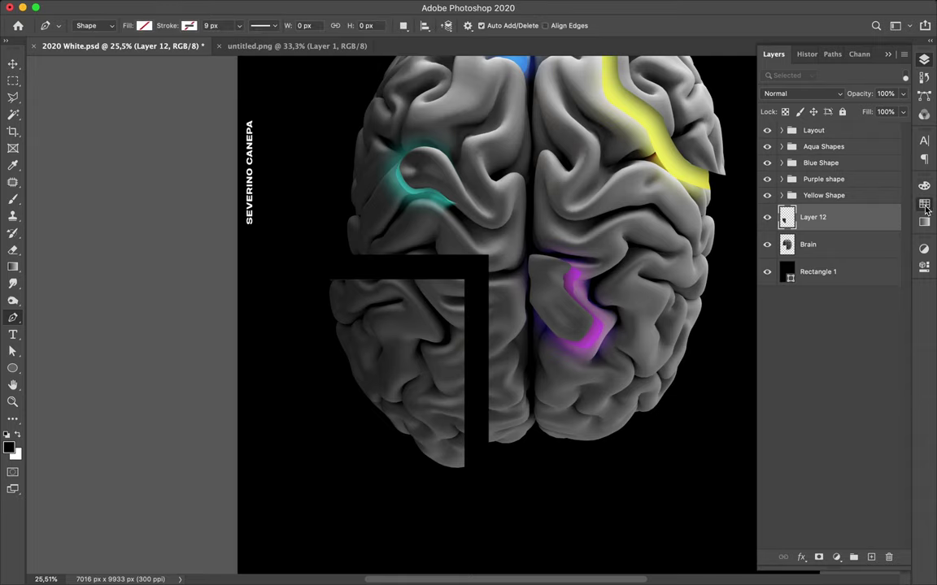
{"action": "left_click", "coordinate": [924, 205]}
{"action": "left_click", "coordinate": [774, 179]}
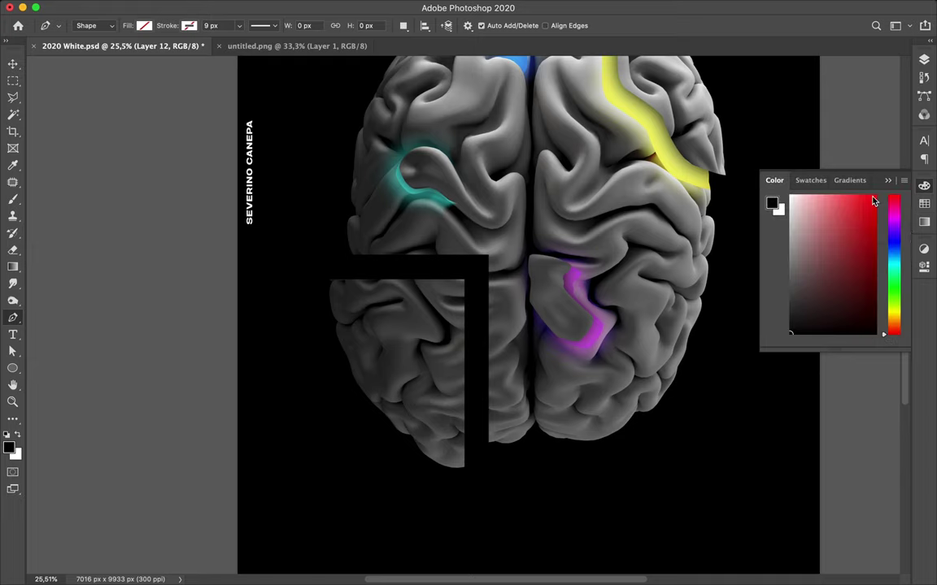
{"action": "left_click", "coordinate": [894, 210]}
{"action": "left_click", "coordinate": [860, 206]}
Step: Trace the pen outline along the top edge of the brain gap
{"action": "scroll", "coordinate": [348, 280], "scroll_direction": "up", "scroll_amount": 2}
{"action": "scroll", "coordinate": [348, 281], "scroll_direction": "up", "scroll_amount": 1}
{"action": "scroll", "coordinate": [348, 279], "scroll_direction": "up", "scroll_amount": 1}
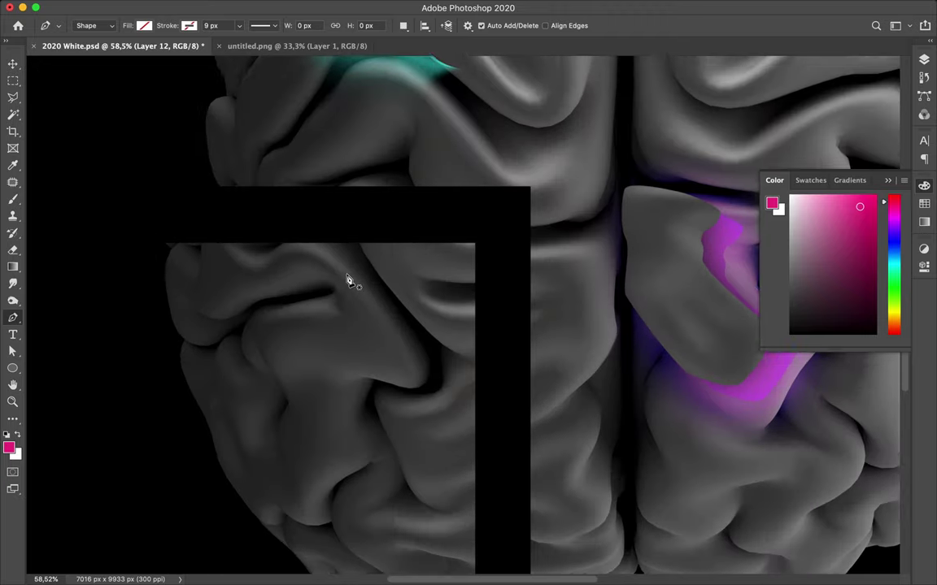
{"action": "scroll", "coordinate": [348, 279], "scroll_direction": "up", "scroll_amount": 1}
{"action": "left_click", "coordinate": [249, 229]}
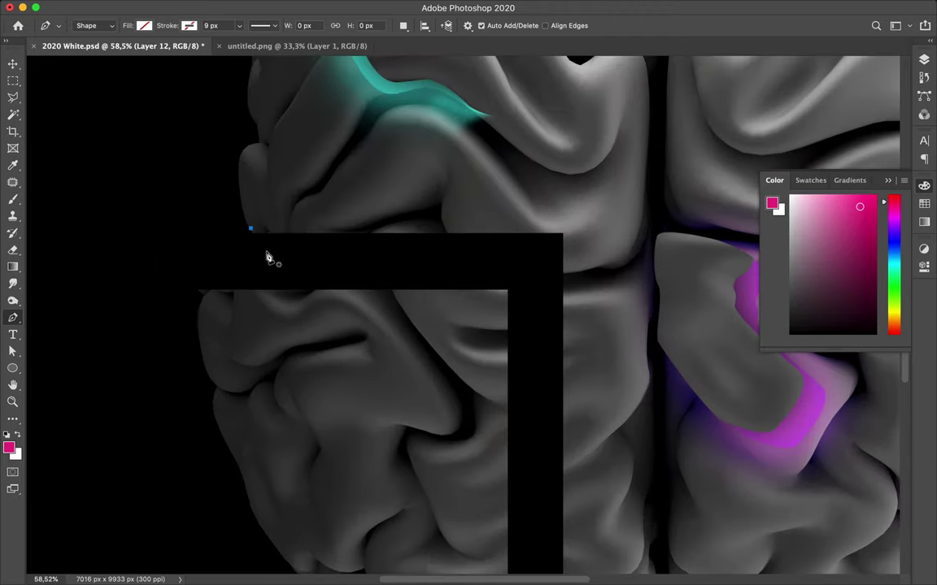
{"action": "left_click", "coordinate": [274, 259]}
{"action": "left_click_drag", "start_coordinate": [274, 259], "coordinate": [280, 261]}
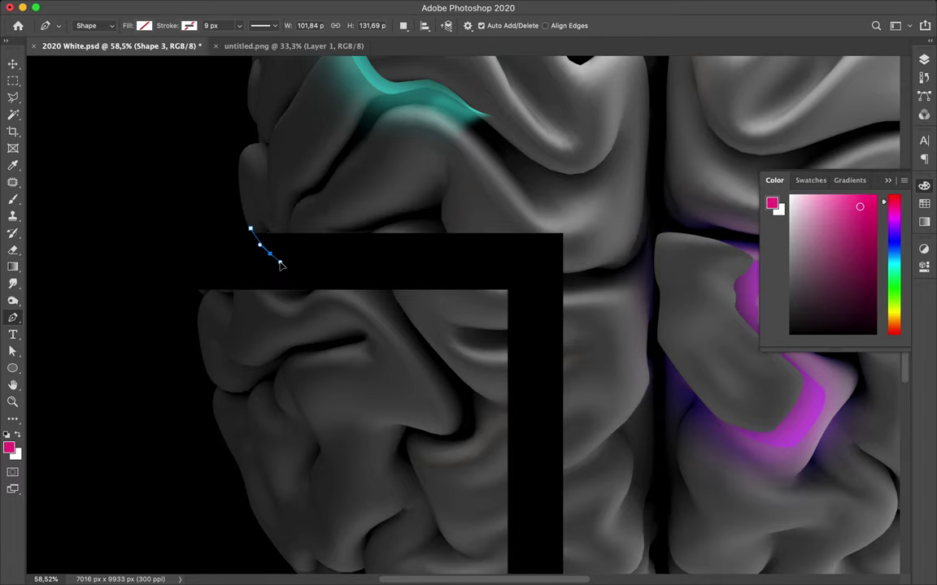
{"action": "left_click", "coordinate": [380, 283]}
{"action": "left_click_drag", "start_coordinate": [381, 286], "coordinate": [391, 286]}
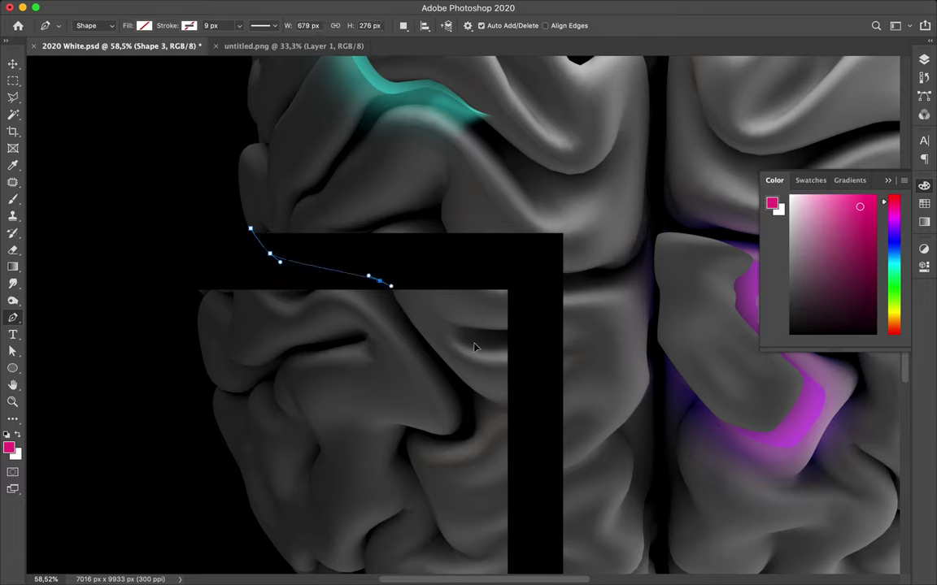
Step: Continue the outline down and around the gap's bottom, then close the shape
{"action": "scroll", "coordinate": [476, 352], "scroll_direction": "down", "scroll_amount": 5}
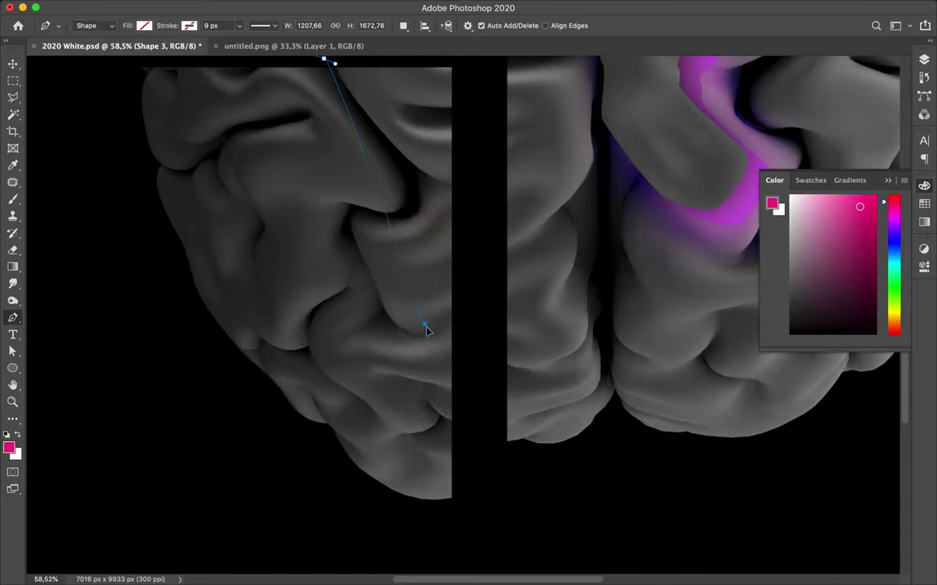
{"action": "left_click_drag", "start_coordinate": [435, 347], "coordinate": [439, 353]}
{"action": "mouse_move", "coordinate": [451, 431]}
{"action": "left_mouse_down"}
{"action": "mouse_move", "coordinate": [521, 438]}
{"action": "mouse_move", "coordinate": [543, 429]}
{"action": "left_mouse_up"}
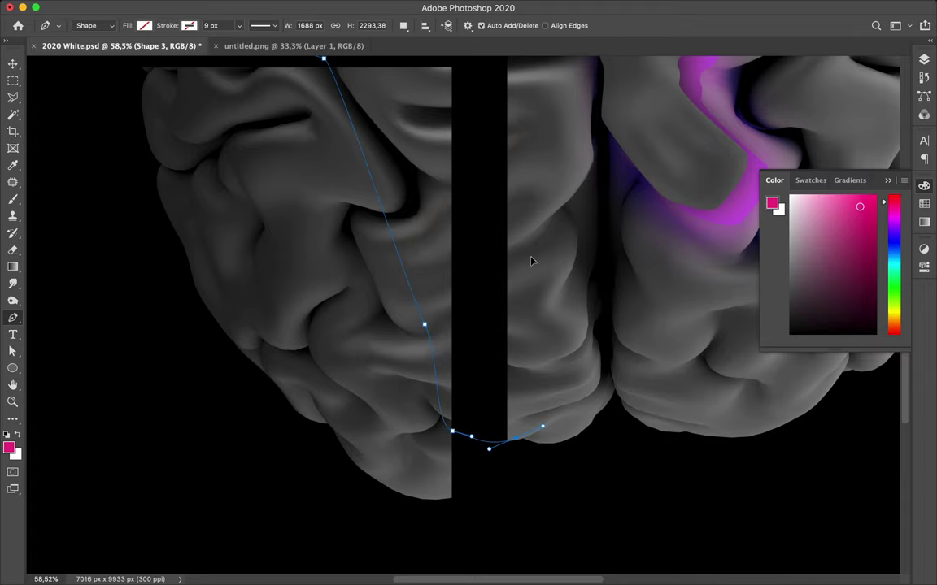
{"action": "scroll", "coordinate": [528, 260], "scroll_direction": "up", "scroll_amount": 1}
{"action": "scroll", "coordinate": [530, 263], "scroll_direction": "up", "scroll_amount": 4}
{"action": "scroll", "coordinate": [530, 262], "scroll_direction": "up", "scroll_amount": 2}
{"action": "scroll", "coordinate": [532, 248], "scroll_direction": "up", "scroll_amount": 2}
{"action": "left_click", "coordinate": [530, 232]}
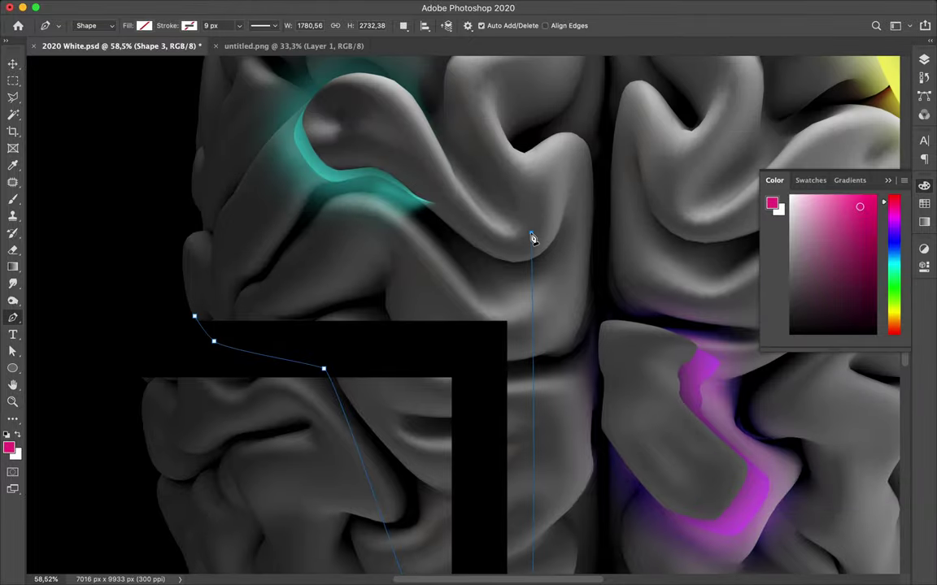
{"action": "left_click", "coordinate": [195, 317]}
Step: Fill the new Shape 3 with solid magenta and commit it
{"action": "left_click", "coordinate": [144, 27]}
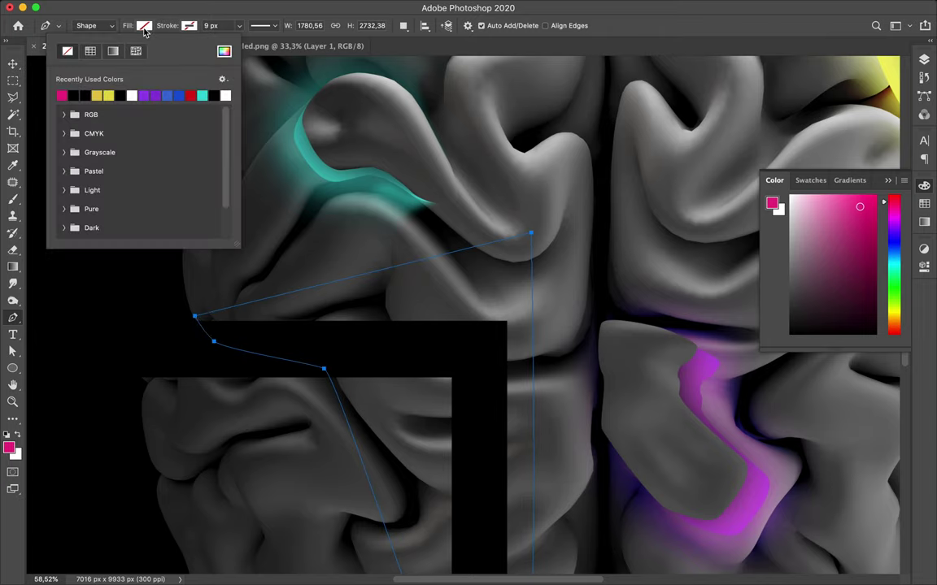
{"action": "left_click", "coordinate": [62, 96]}
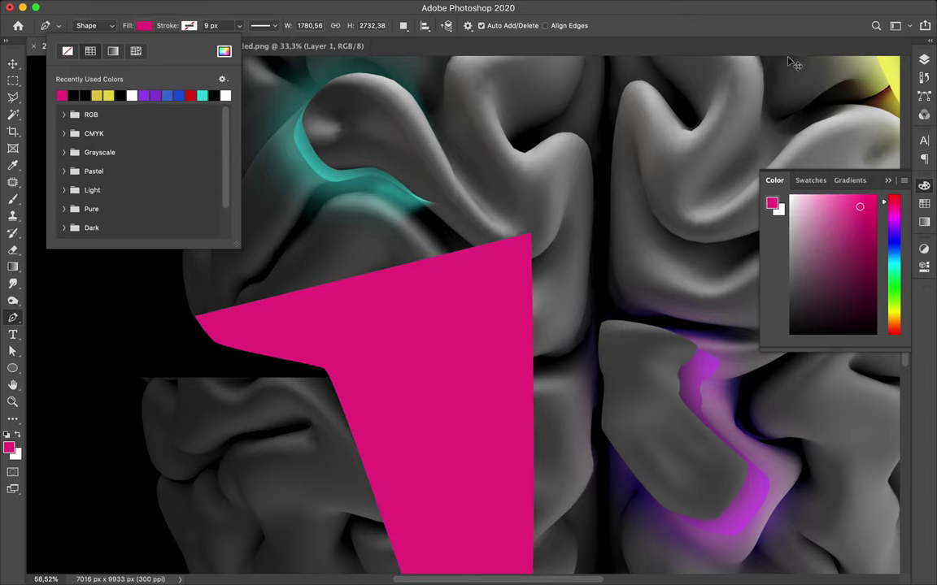
{"action": "key", "text": "v"}
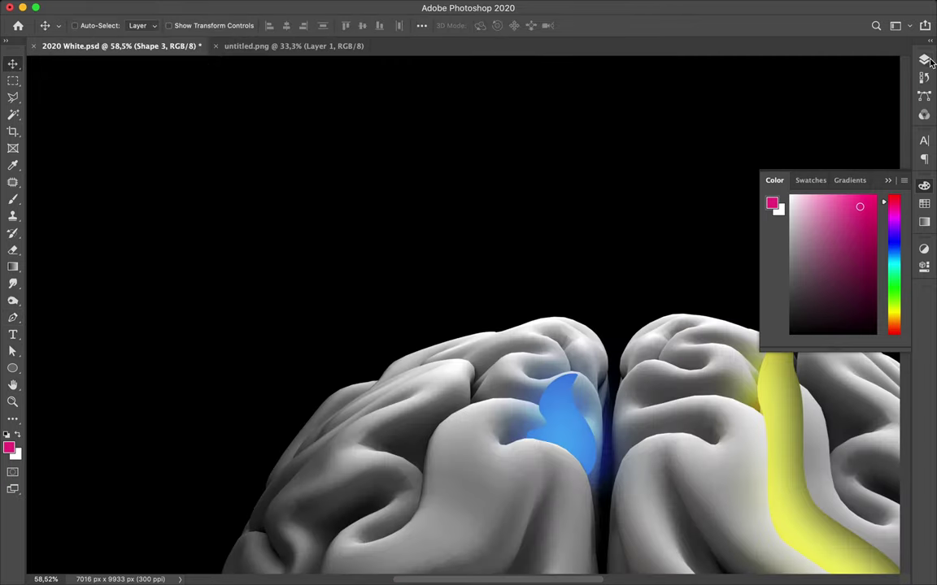
Step: Move Shape 3 beneath Brain and nudge the cut brain piece left over the magenta
{"action": "left_click", "coordinate": [924, 59]}
{"action": "left_click_drag", "start_coordinate": [819, 228], "coordinate": [820, 278]}
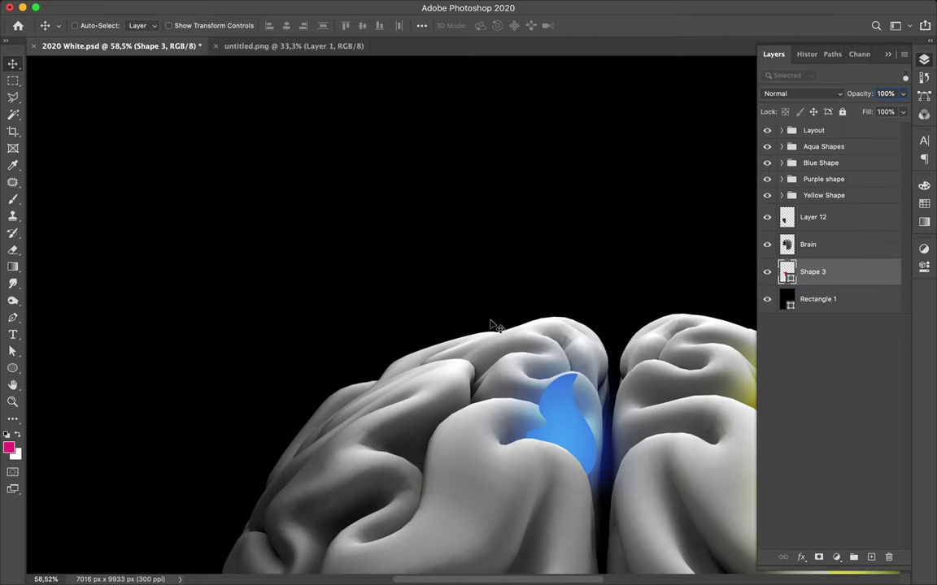
{"action": "key", "text": "ctrl+0"}
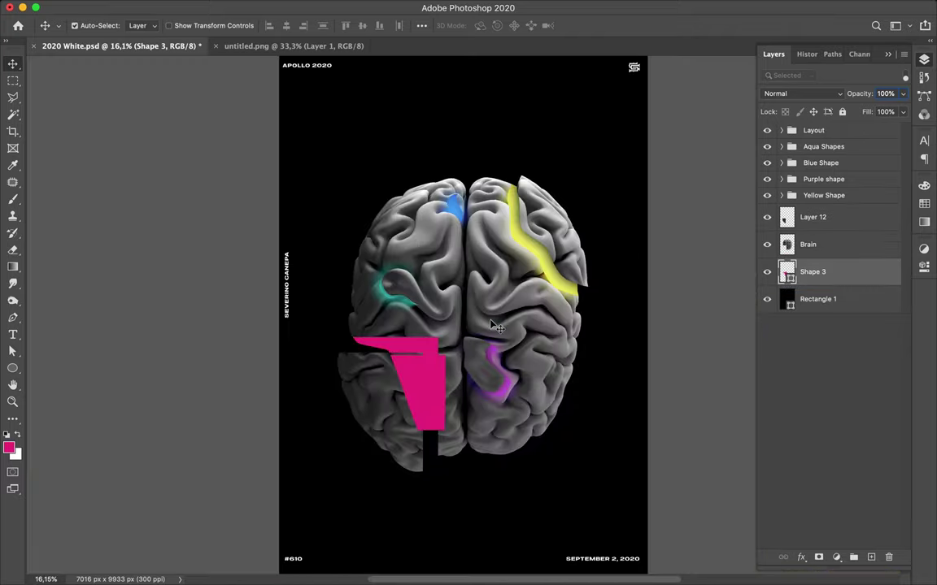
{"action": "key", "text": "ctrl"}
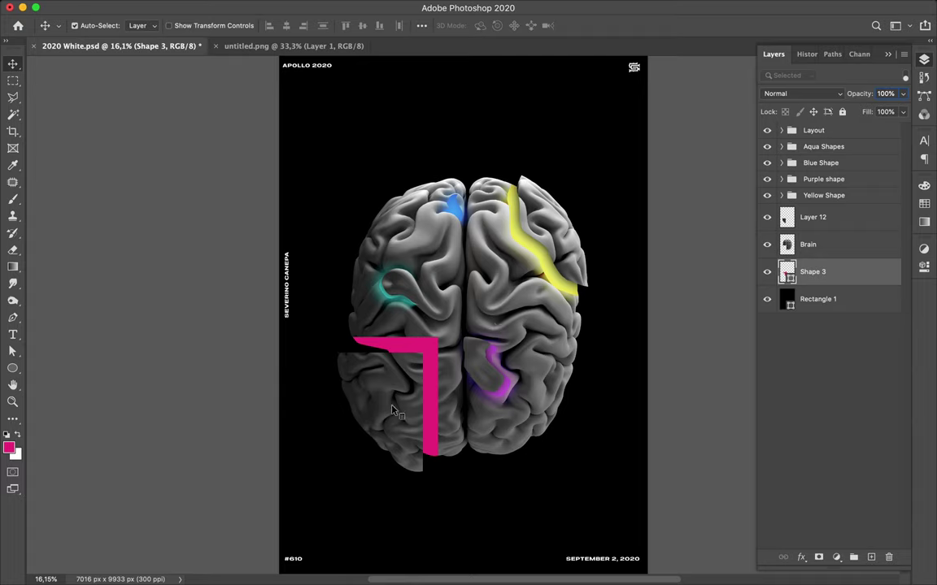
{"action": "left_click_drag", "start_coordinate": [392, 411], "coordinate": [384, 417]}
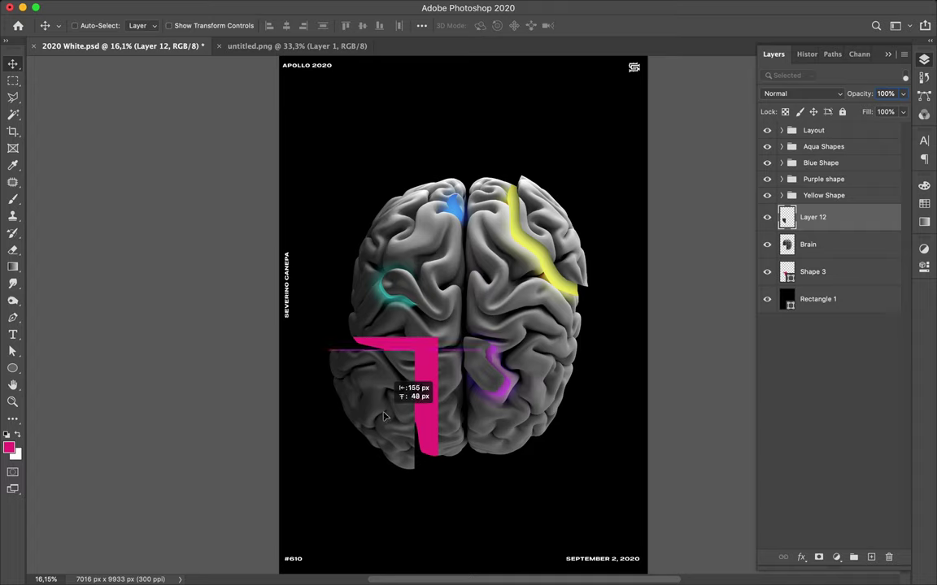
{"action": "left_click_drag", "start_coordinate": [384, 417], "coordinate": [386, 417]}
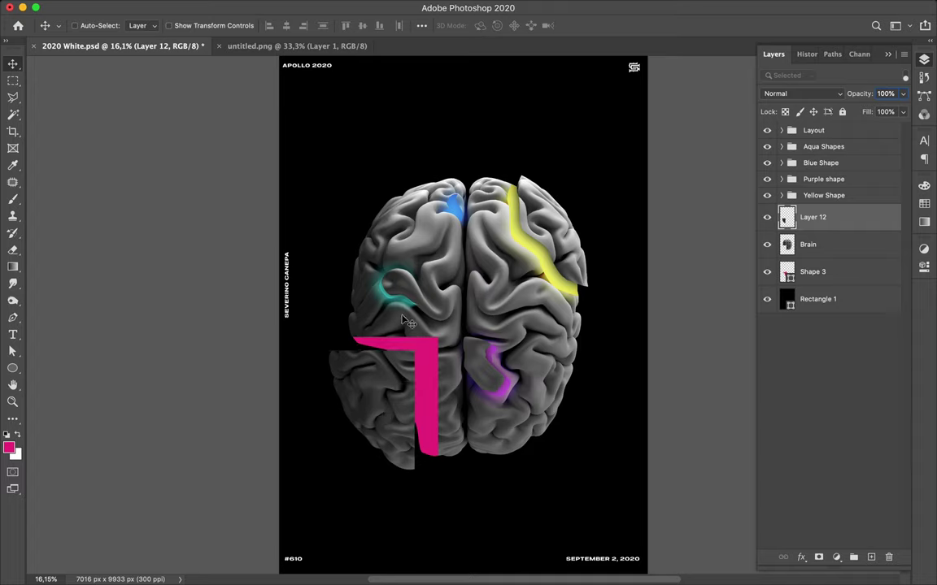
Step: Select the pink shape's path for direct editing and isolate its layer
{"action": "key", "text": "a"}
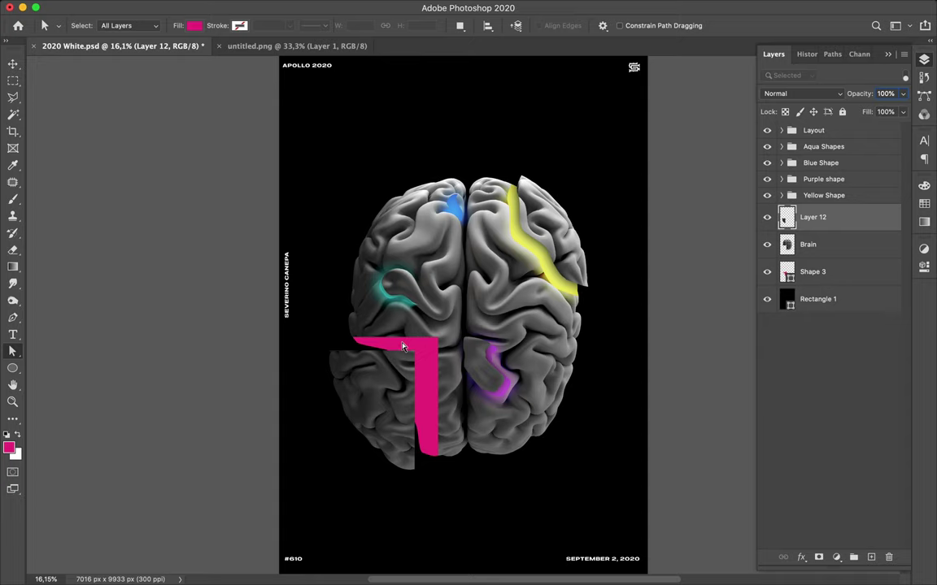
{"action": "key", "text": "v"}
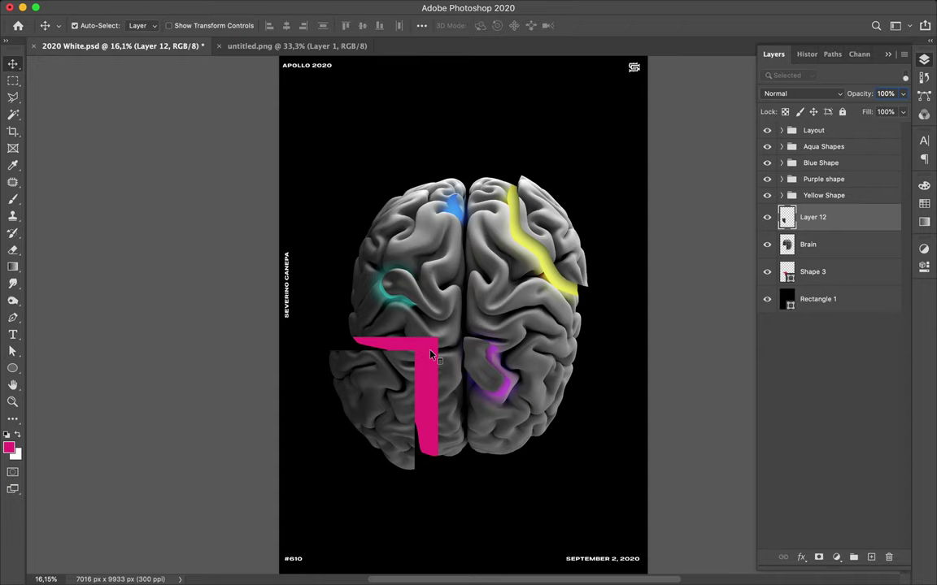
{"action": "left_click", "coordinate": [432, 355]}
{"action": "key", "text": "a"}
{"action": "left_click", "coordinate": [414, 416]}
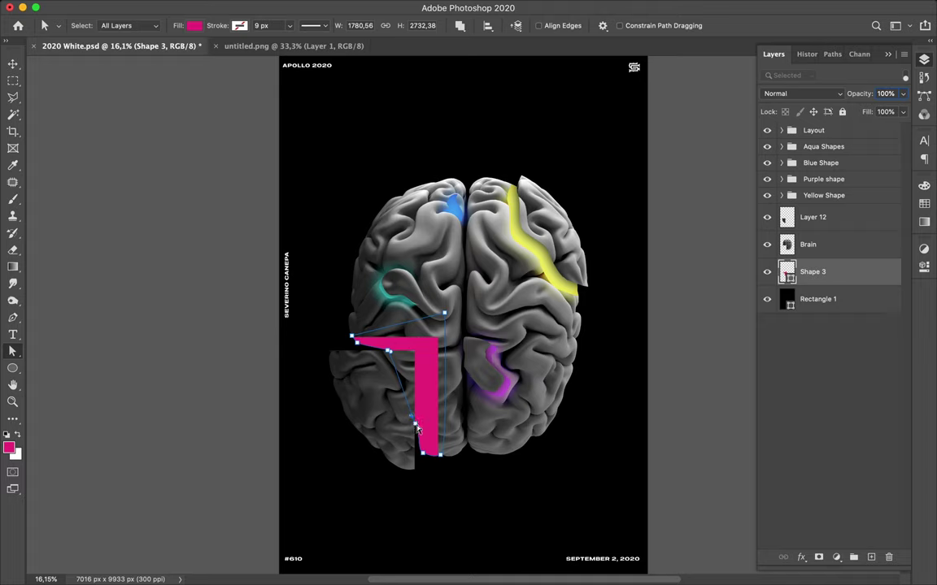
{"action": "double_click", "coordinate": [404, 435]}
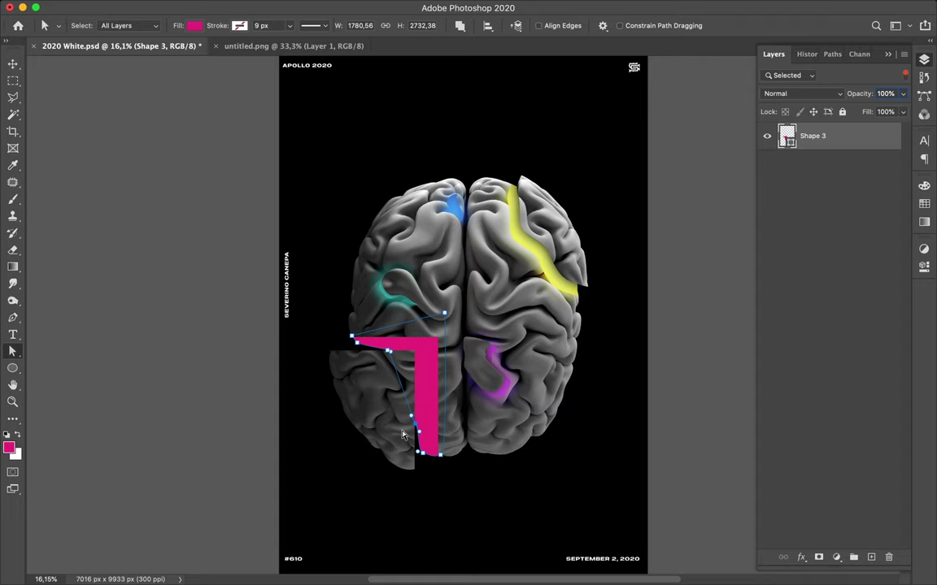
Step: Bend the top-left and bottom anchors to follow the brain piece, then show all layers again
{"action": "left_click", "coordinate": [358, 344]}
{"action": "left_click_drag", "start_coordinate": [384, 354], "coordinate": [371, 370]}
{"action": "left_click", "coordinate": [409, 439]}
{"action": "left_click_drag", "start_coordinate": [409, 439], "coordinate": [399, 435]}
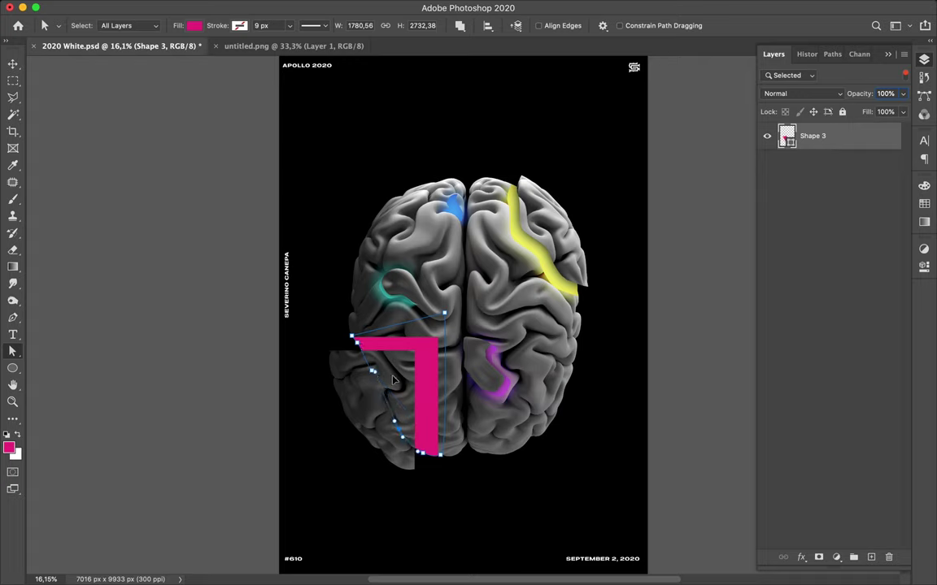
{"action": "key", "text": "v"}
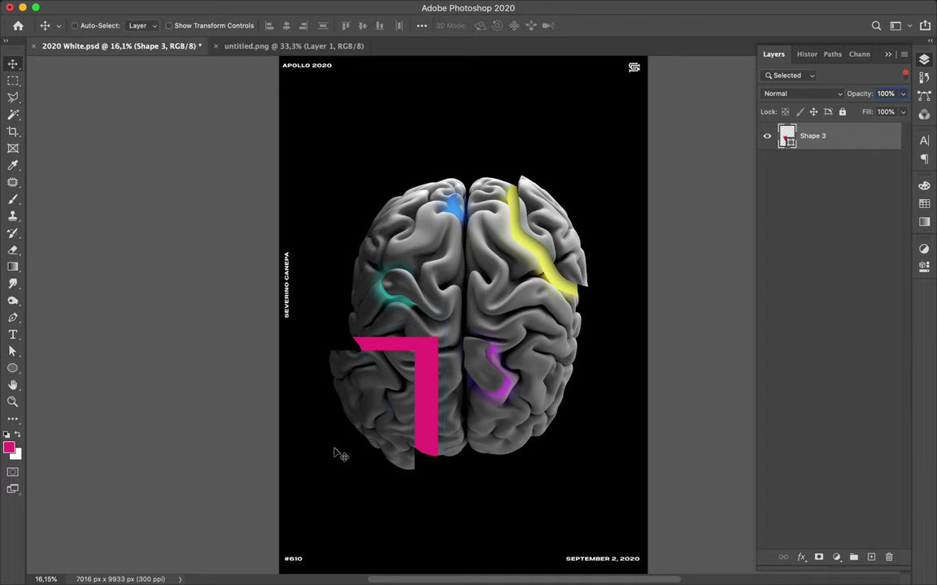
{"action": "key", "text": "ctrl+shift+alt+n"}
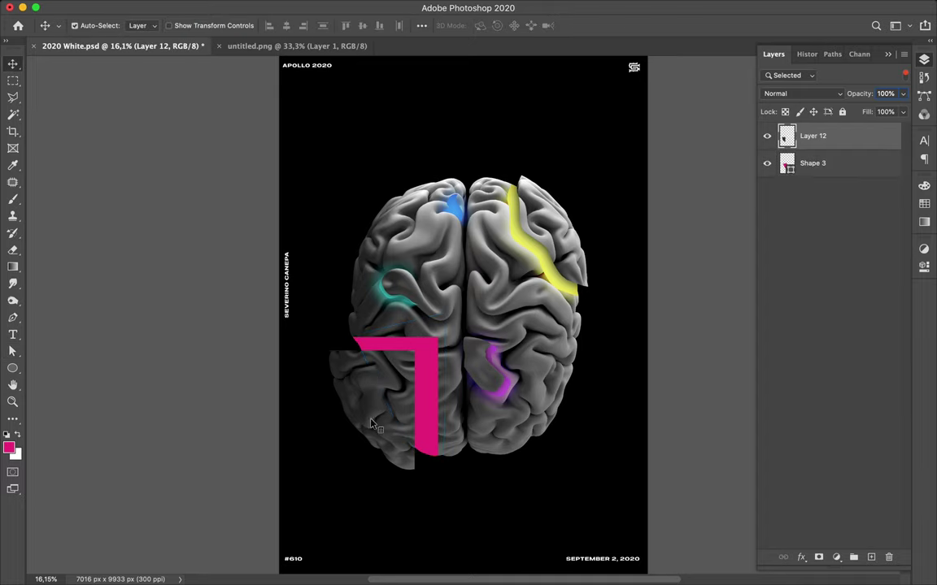
{"action": "left_click", "coordinate": [905, 75]}
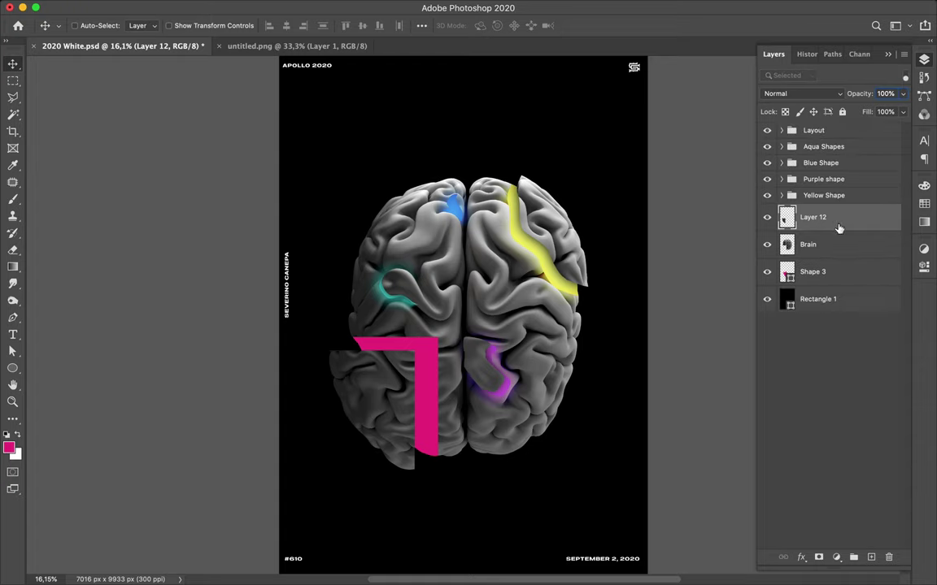
Step: Add a new layer above Brain and paint black inside the lower-left brain piece's outline
{"action": "key", "text": "alt+bracketleft"}
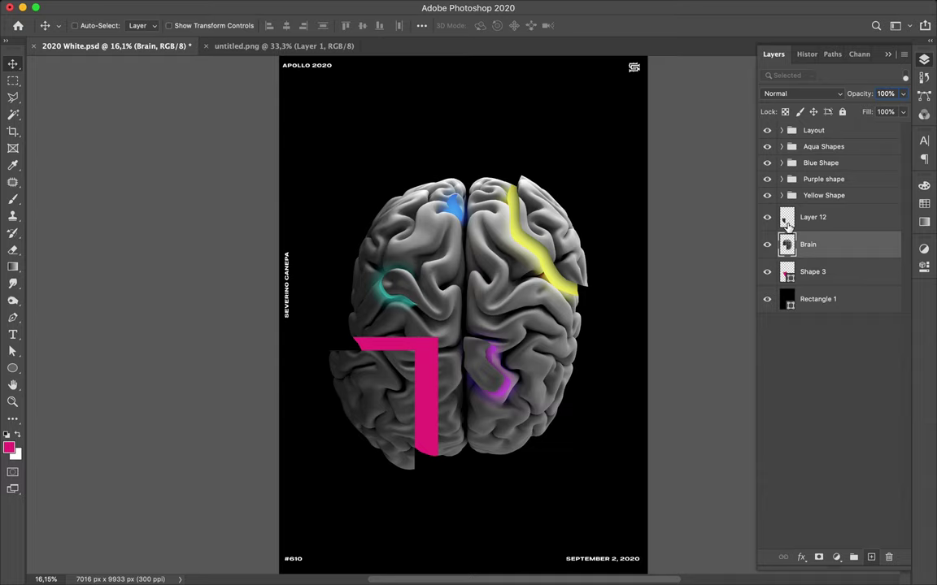
{"action": "key", "text": "ctrl+shift+alt+n"}
{"action": "left_click", "coordinate": [791, 222], "text": "ctrl"}
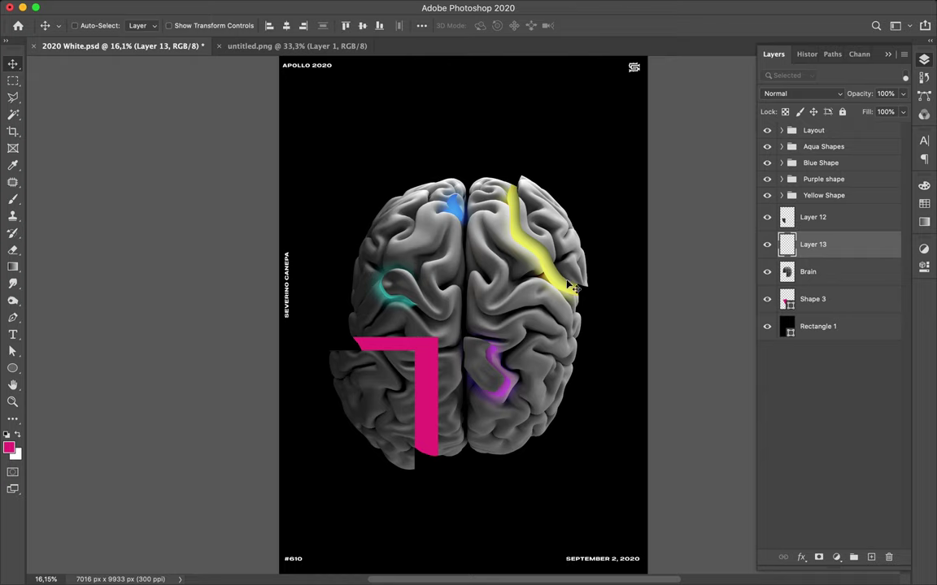
{"action": "key", "text": "b"}
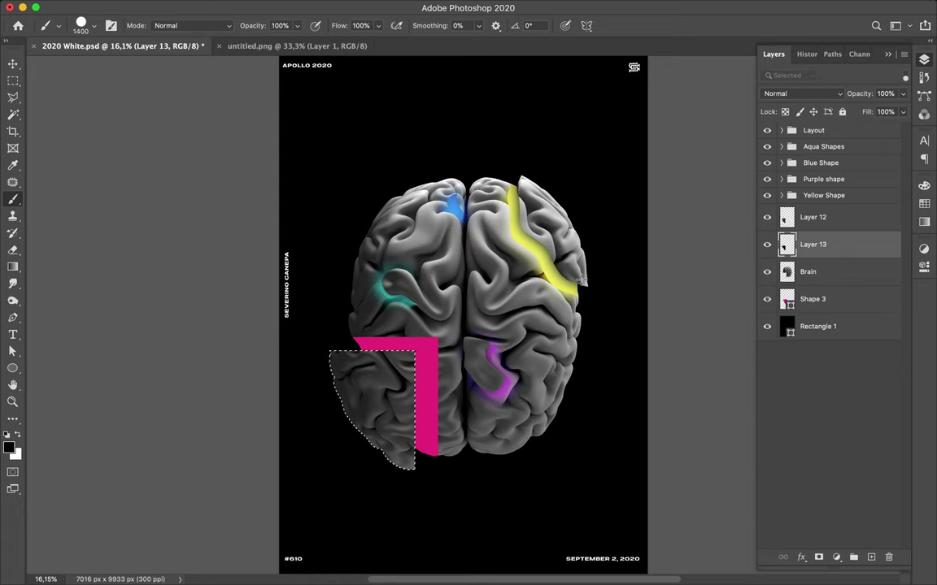
{"action": "key", "text": "m"}
{"action": "key", "text": "super+d"}
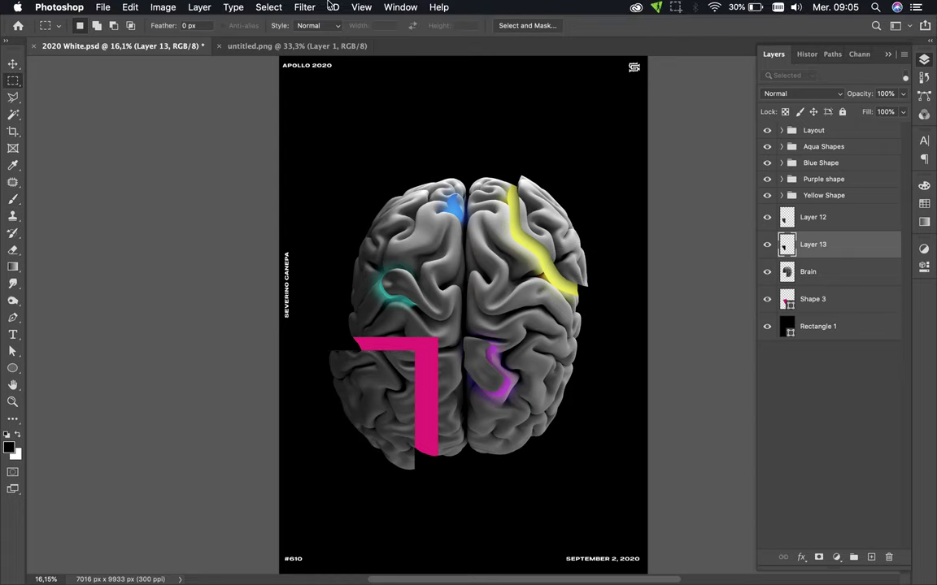
Step: Gaussian-blur Layer 13's black fill into a soft shadow, then select Shape 3
{"action": "left_click", "coordinate": [312, 7]}
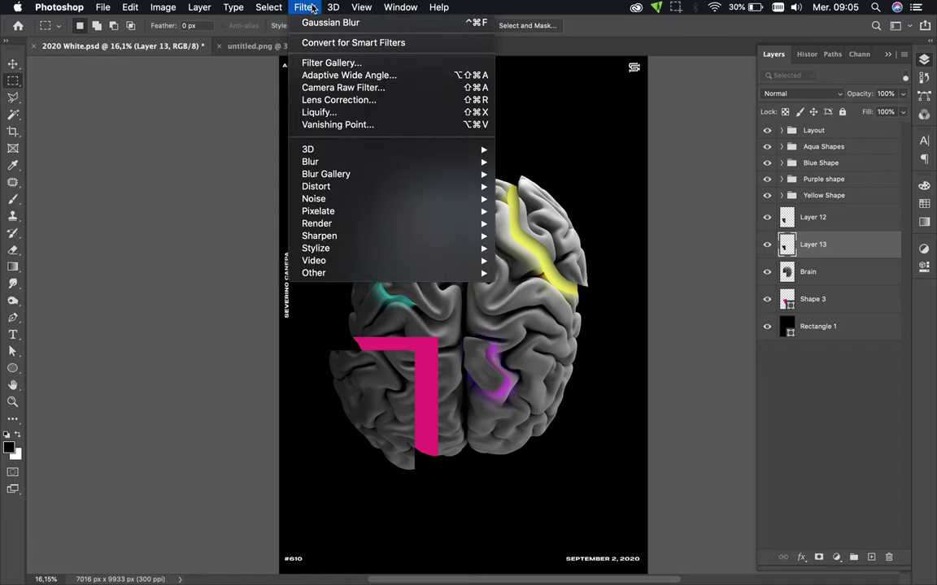
{"action": "left_click", "coordinate": [319, 23]}
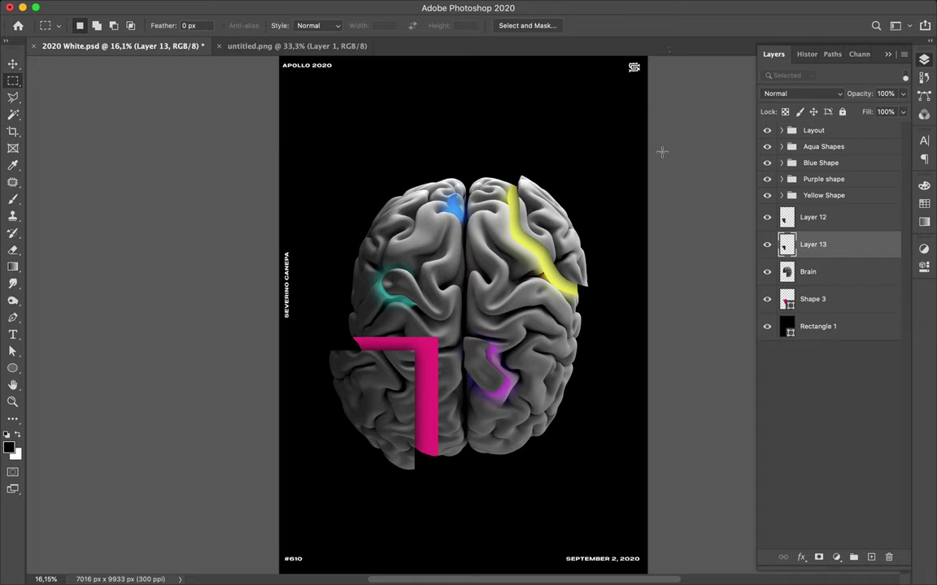
{"action": "key", "text": "v"}
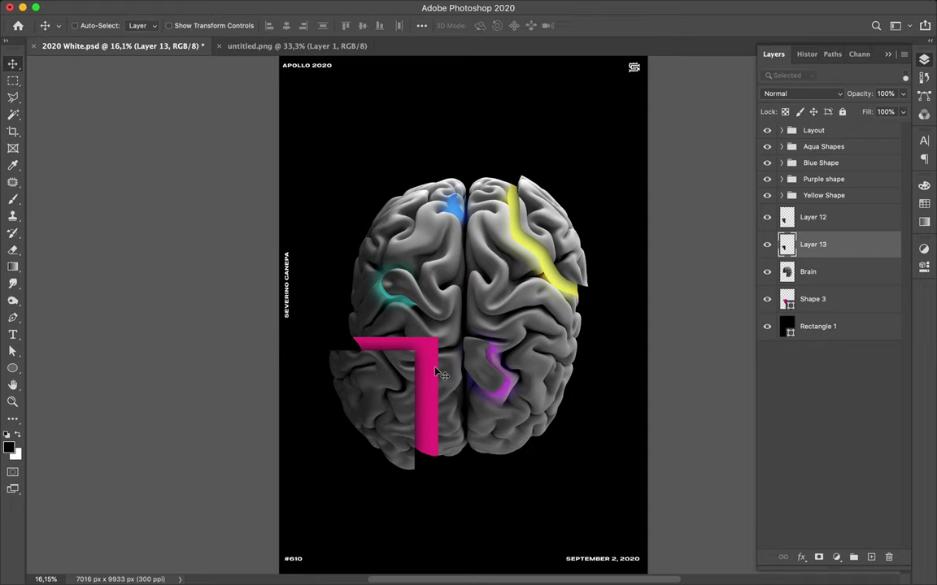
{"action": "left_click", "coordinate": [807, 300]}
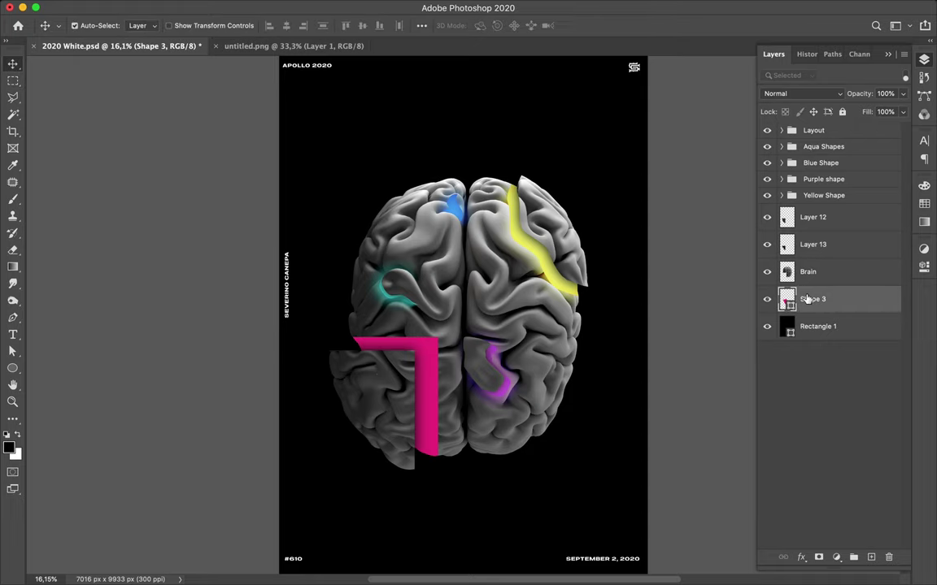
Step: Duplicate Shape 3, Gaussian-blur the copy and set it to Color Dodge
{"action": "left_click_drag", "start_coordinate": [821, 305], "coordinate": [819, 294]}
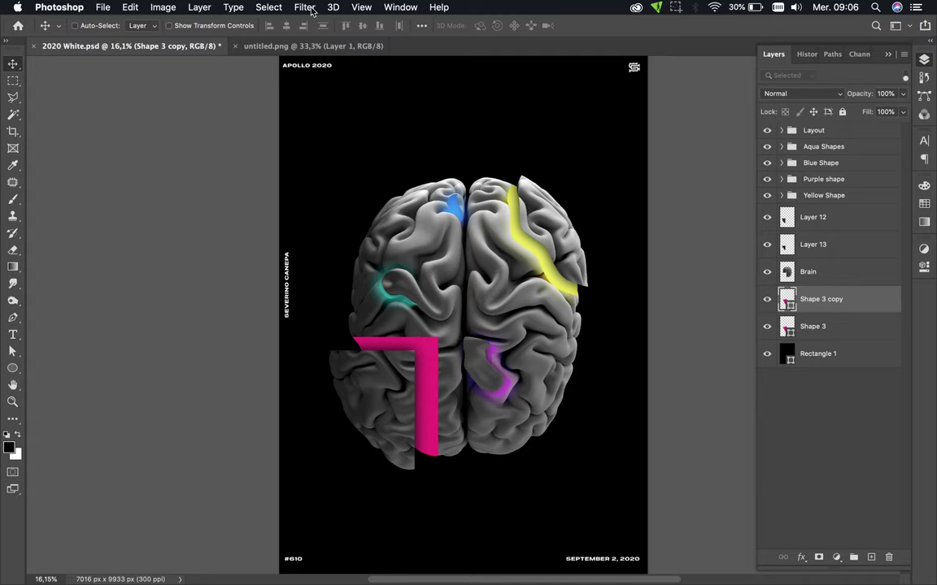
{"action": "left_click", "coordinate": [311, 8]}
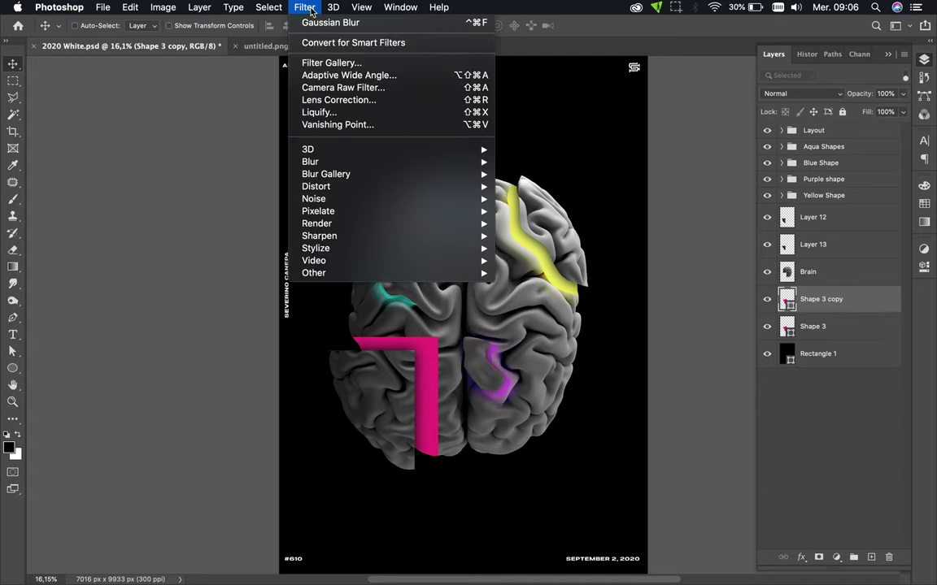
{"action": "left_click", "coordinate": [289, 23]}
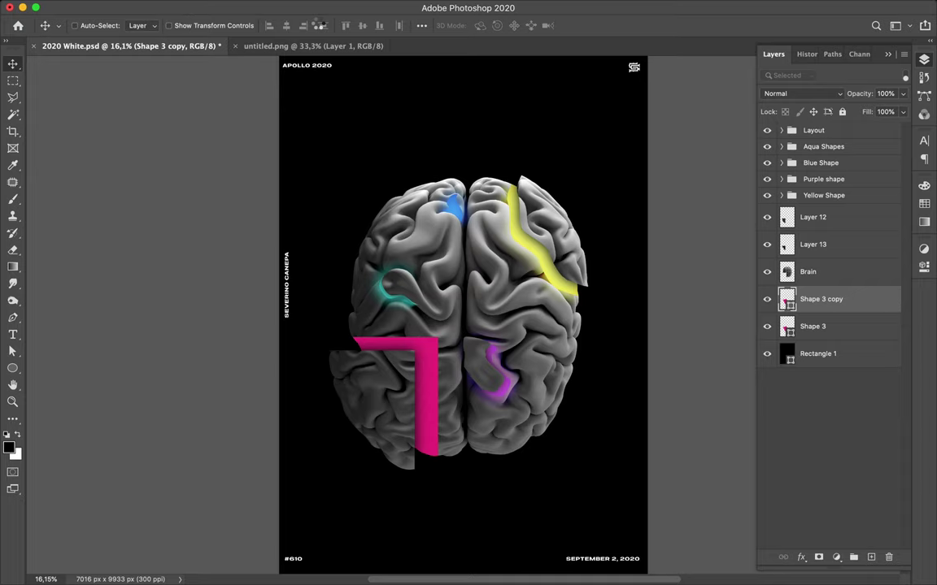
{"action": "key", "text": "ctrl+f"}
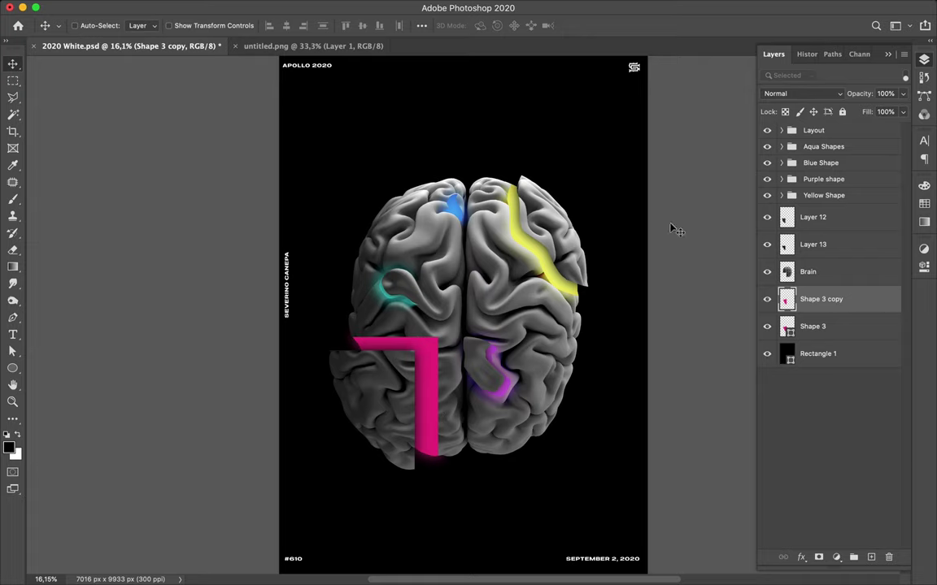
{"action": "left_click", "coordinate": [842, 95]}
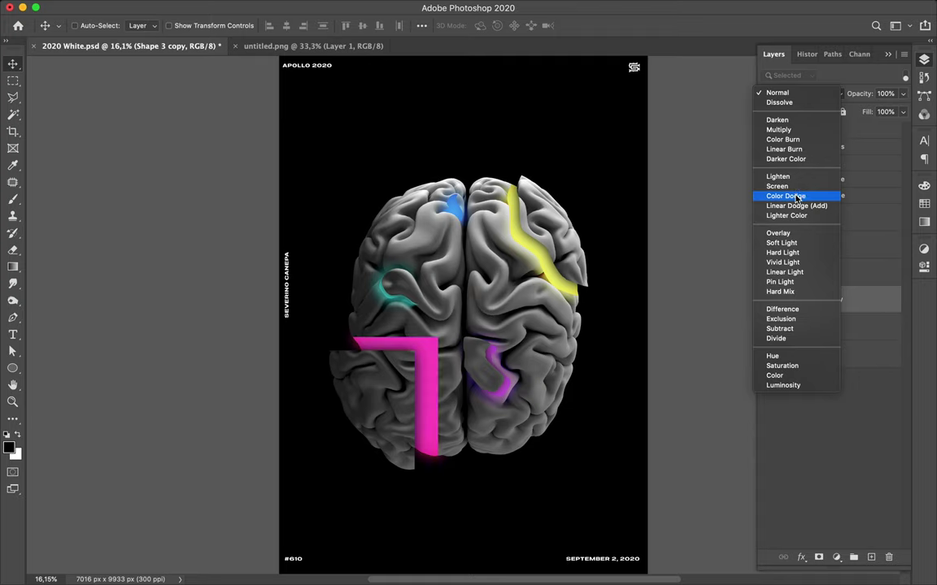
{"action": "left_click", "coordinate": [797, 197]}
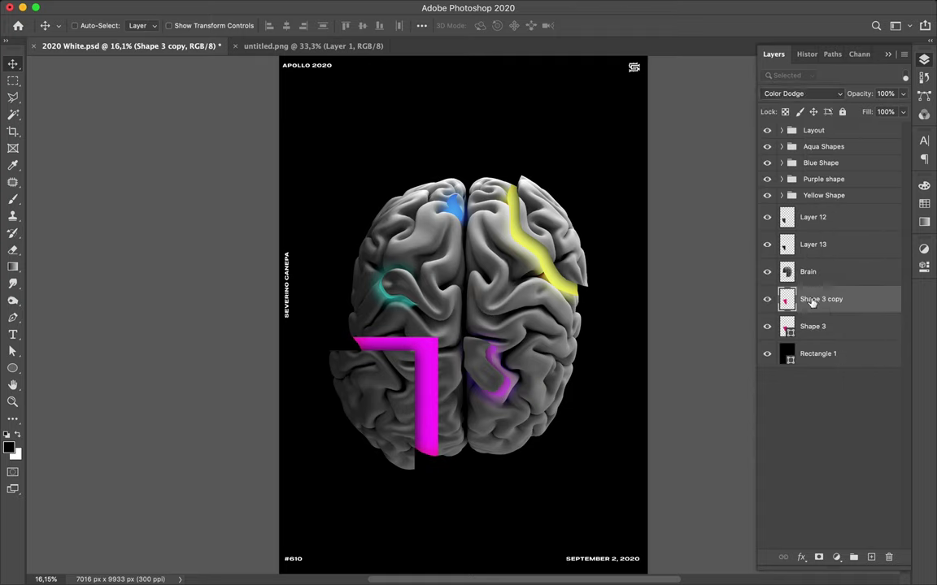
Step: Duplicate Shape 3 copy, move it above Brain, and set it to Lighten at 46% fill
{"action": "left_click_drag", "start_coordinate": [811, 302], "coordinate": [809, 299]}
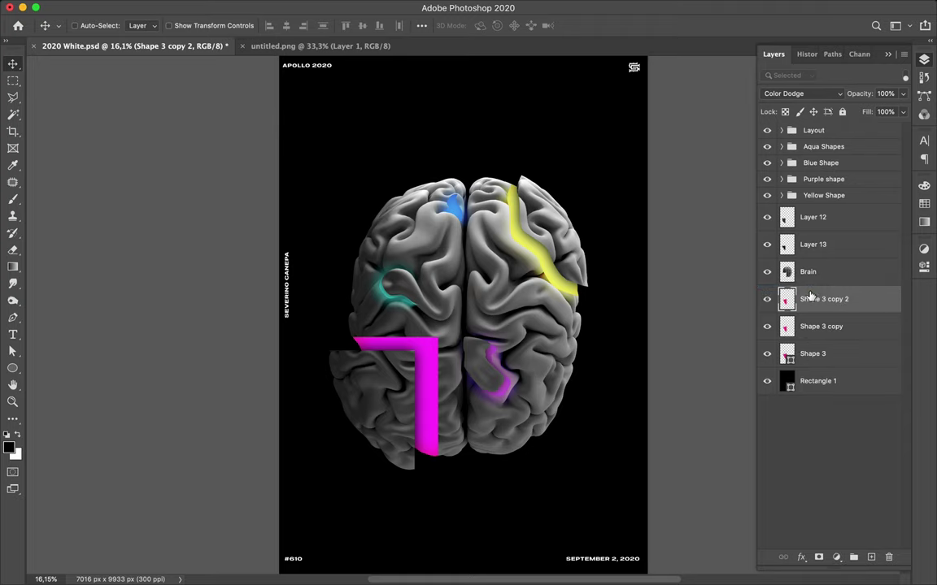
{"action": "left_click_drag", "start_coordinate": [805, 299], "coordinate": [797, 267]}
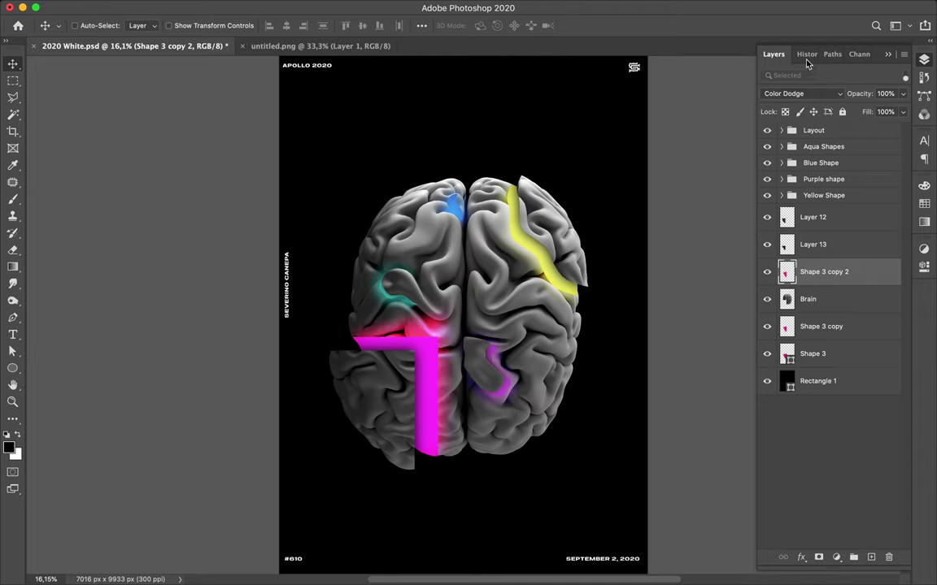
{"action": "left_click", "coordinate": [809, 93]}
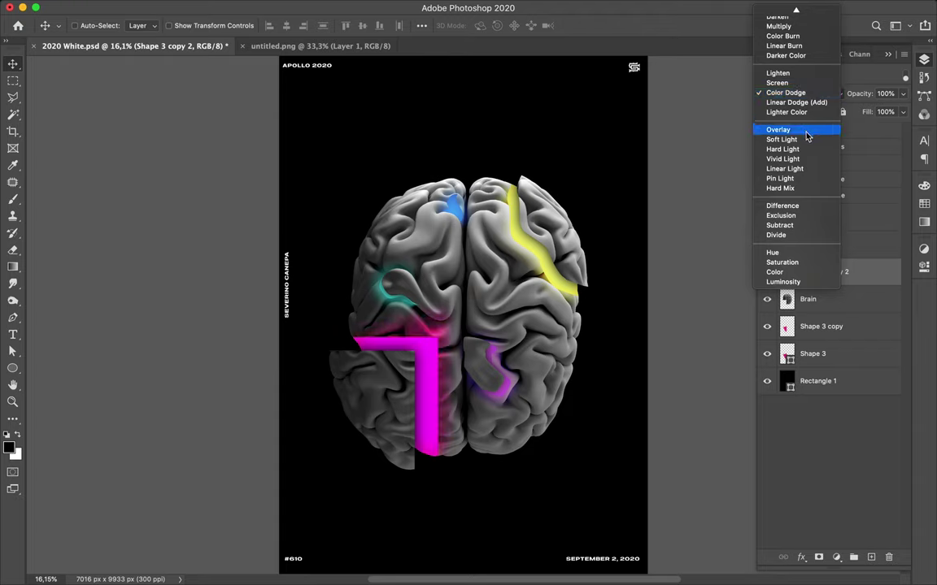
{"action": "left_click", "coordinate": [785, 78]}
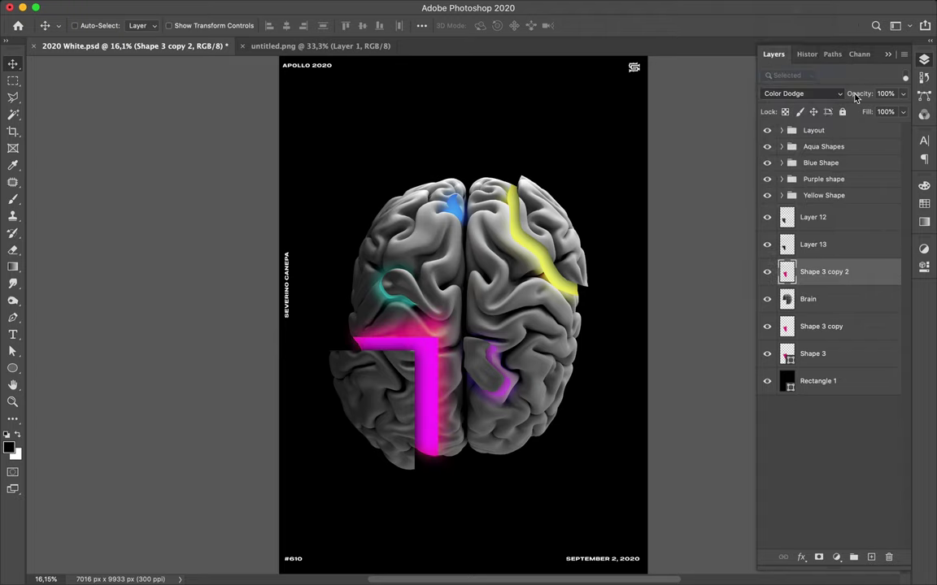
{"action": "left_click", "coordinate": [903, 112]}
{"action": "left_click_drag", "start_coordinate": [901, 127], "coordinate": [889, 128]}
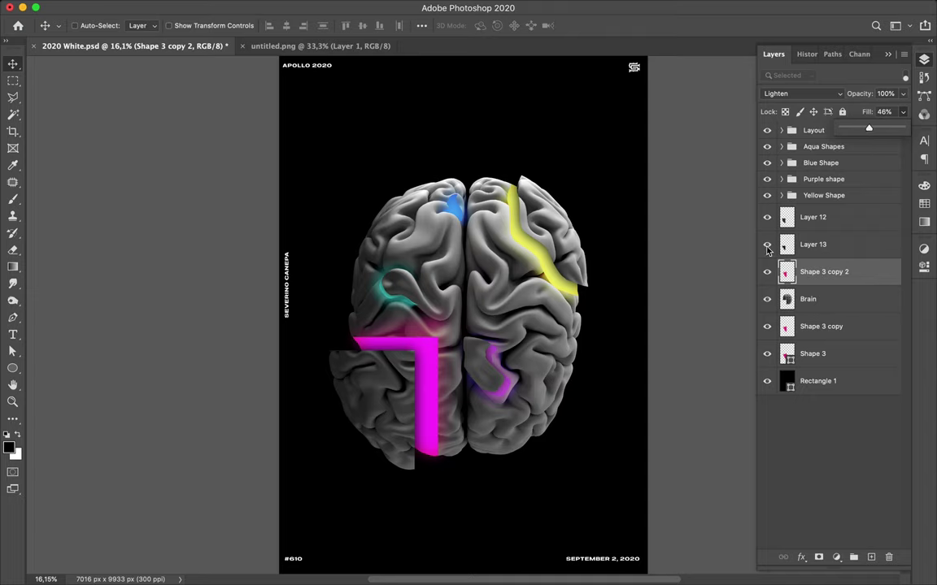
{"action": "left_click", "coordinate": [835, 305]}
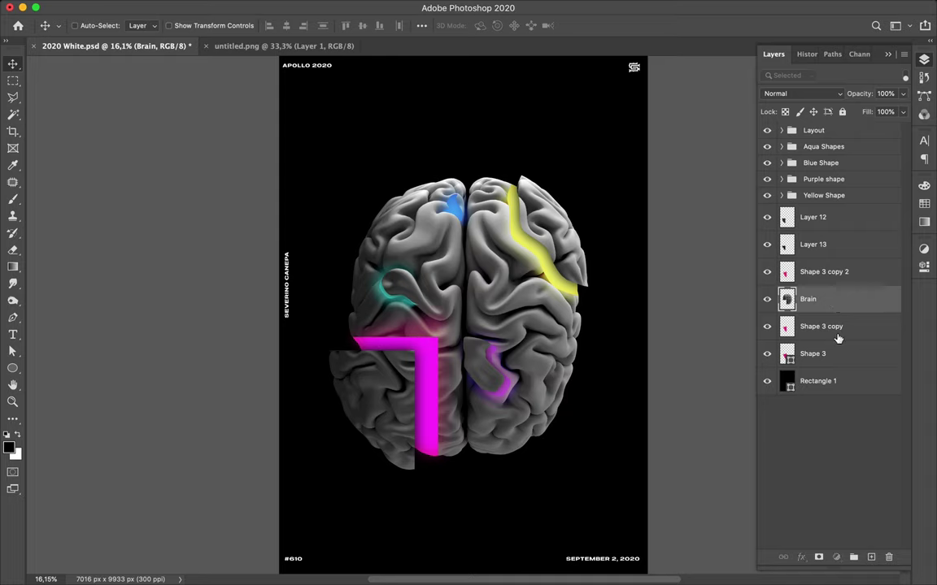
Step: Add a new Layer 14 beneath Brain and load the brain's outline as a selection
{"action": "key", "text": "alt+bracketleft"}
{"action": "left_click", "coordinate": [870, 558]}
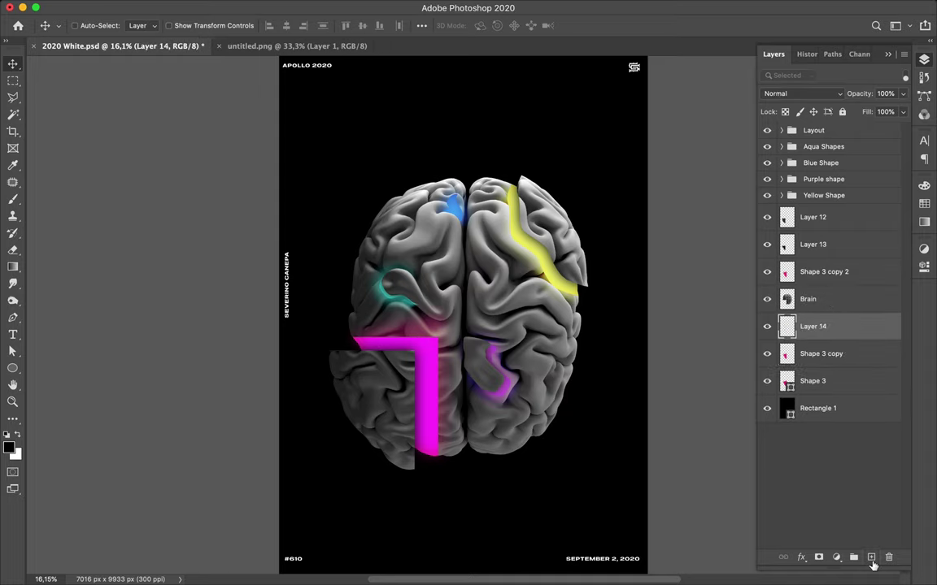
{"action": "key", "text": "super"}
{"action": "left_click", "coordinate": [790, 303], "text": "super"}
Step: Set the brush to a hard round tip at 5000 px
{"action": "key", "text": "b"}
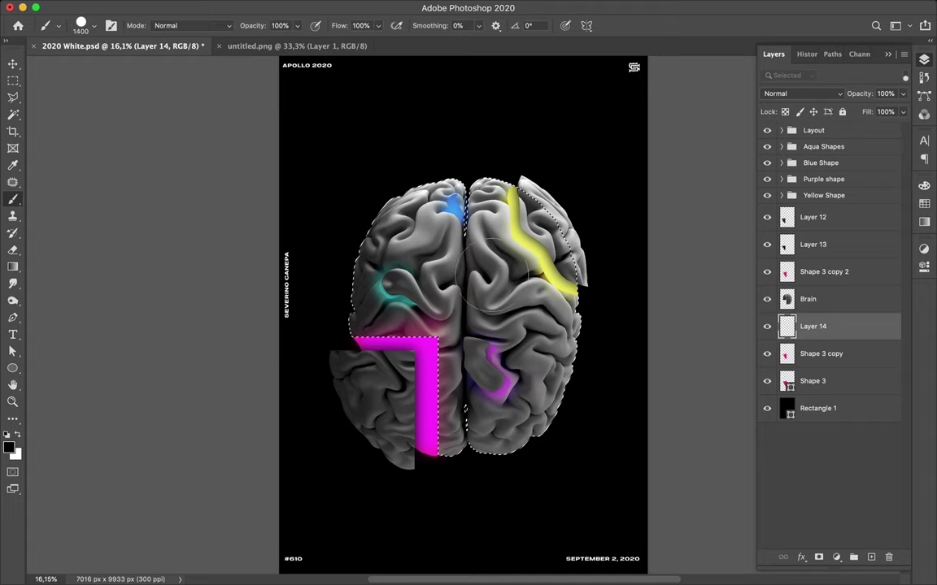
{"action": "right_click", "coordinate": [508, 276]}
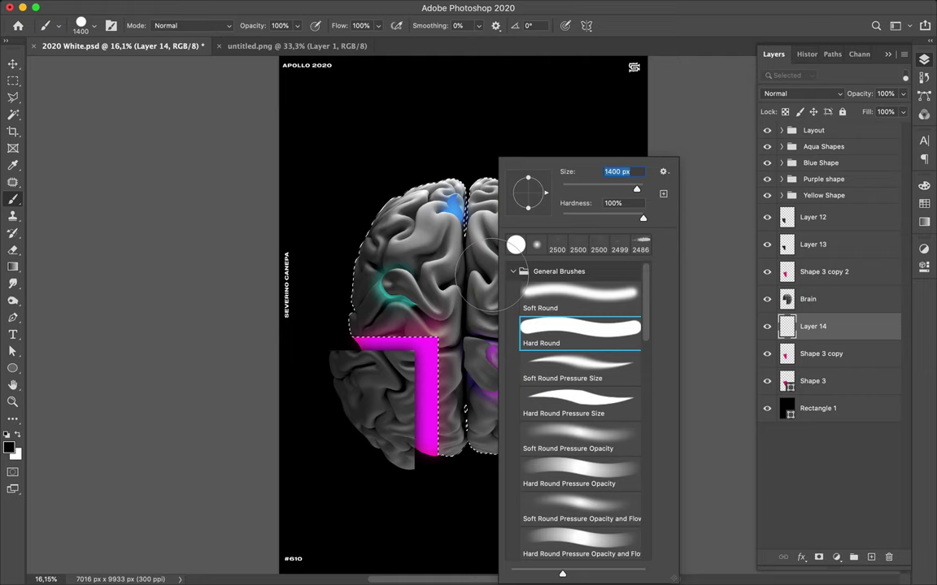
{"action": "left_click_drag", "start_coordinate": [573, 173], "coordinate": [671, 194]}
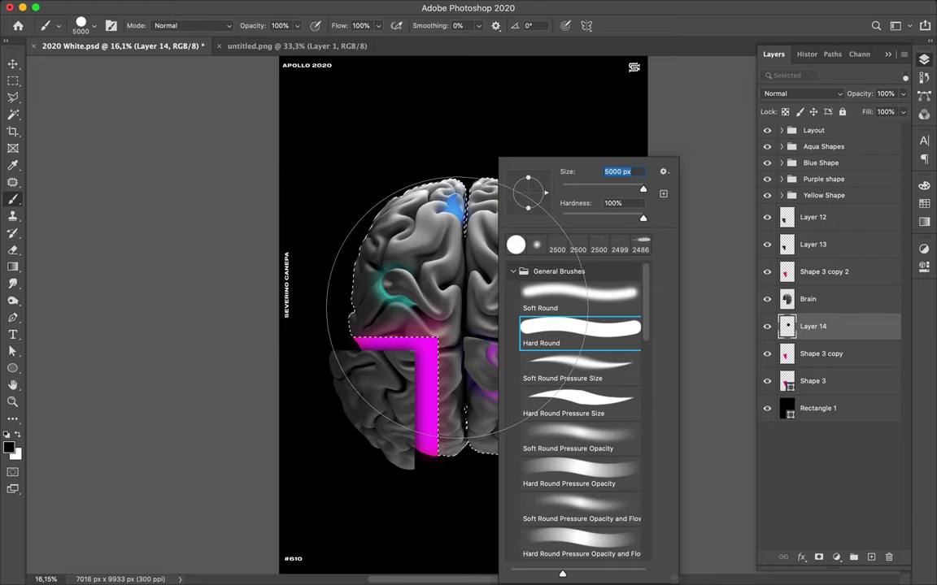
{"action": "key", "text": "Return"}
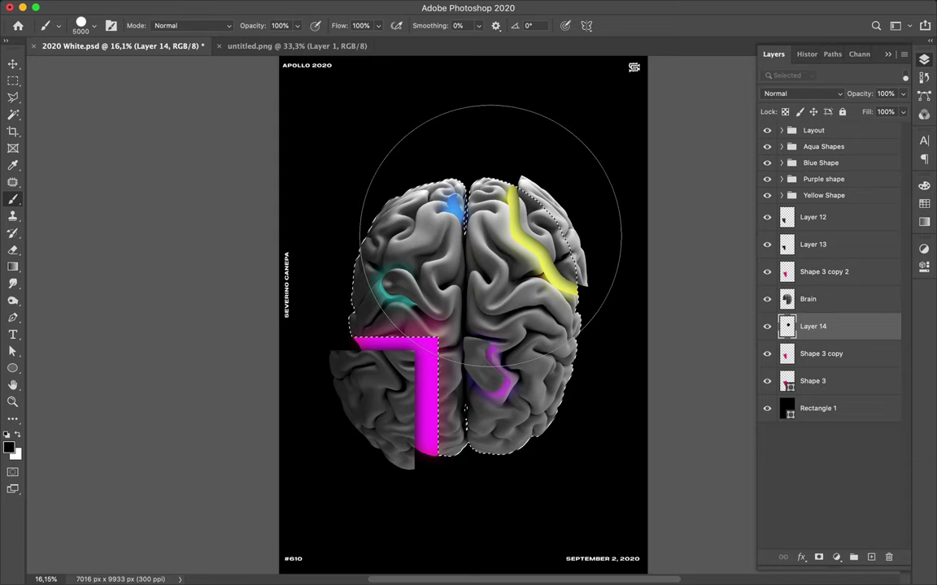
Step: Fill the brain selection on Layer 14 with black, then clear the selection
{"action": "left_click", "coordinate": [490, 234]}
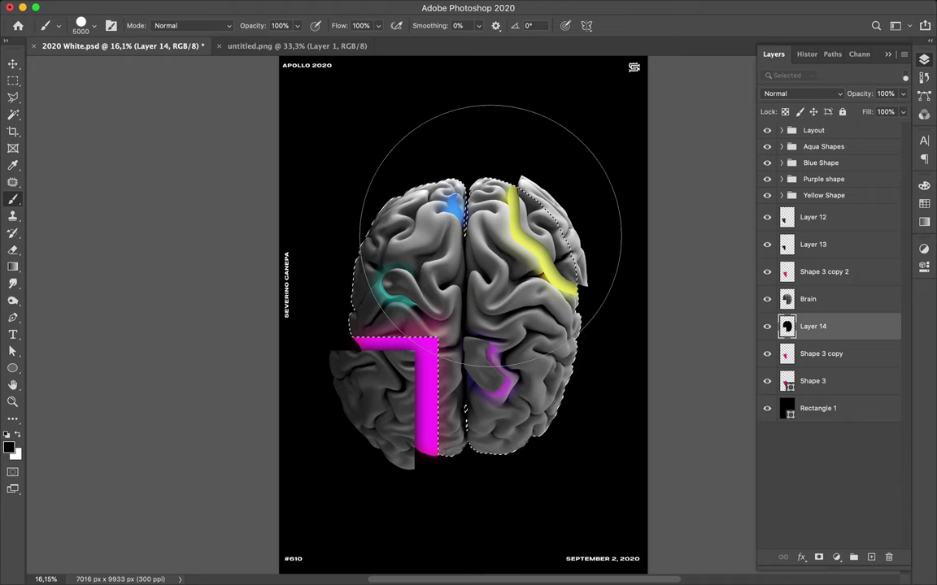
{"action": "key", "text": "m"}
{"action": "left_click", "coordinate": [493, 241]}
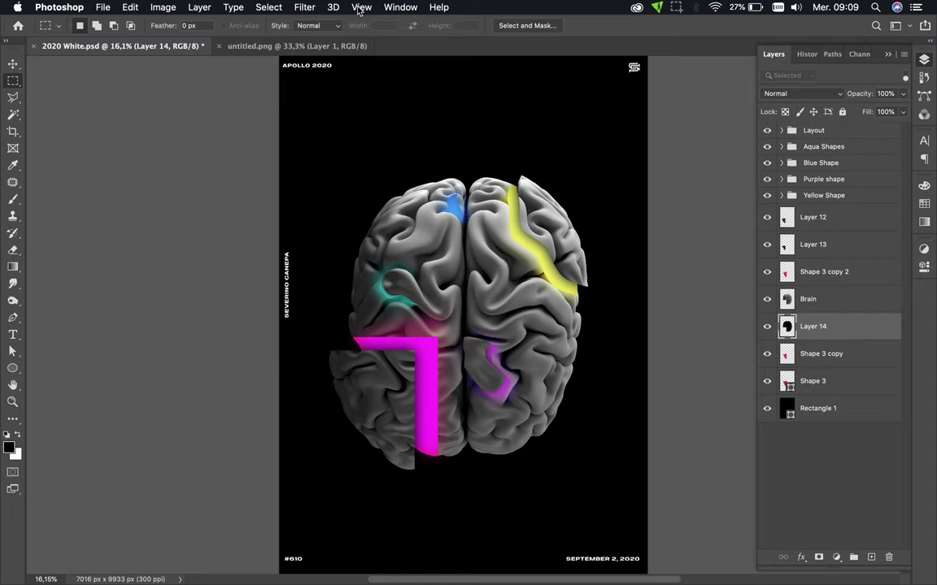
Step: Apply a Gaussian Blur to Layer 14's black blob and return to the Move tool
{"action": "left_click", "coordinate": [308, 7]}
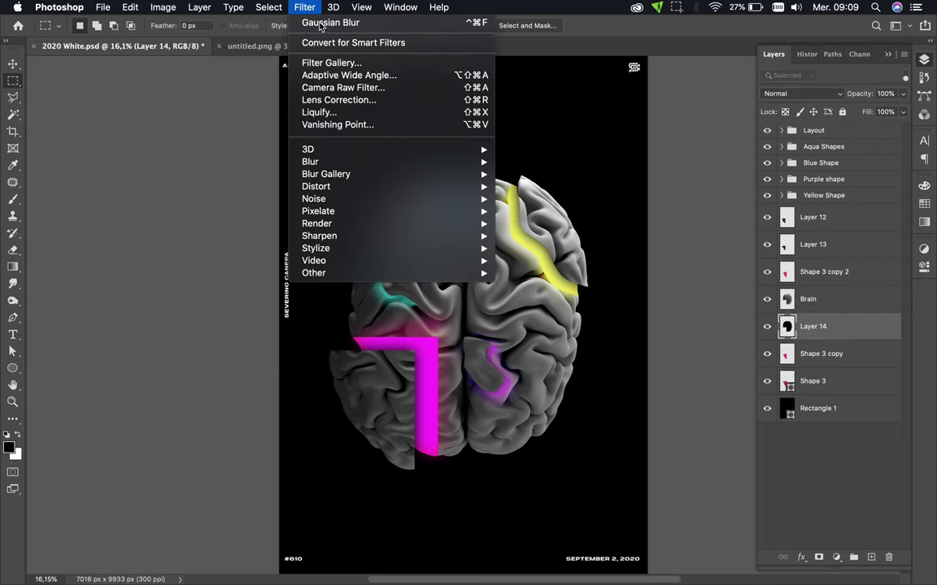
{"action": "left_click", "coordinate": [308, 8]}
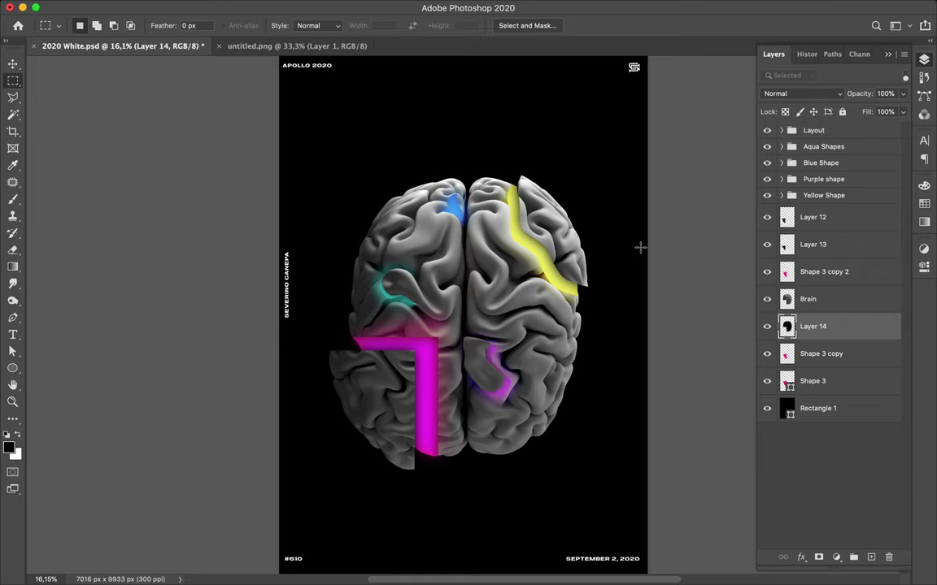
{"action": "key", "text": "v"}
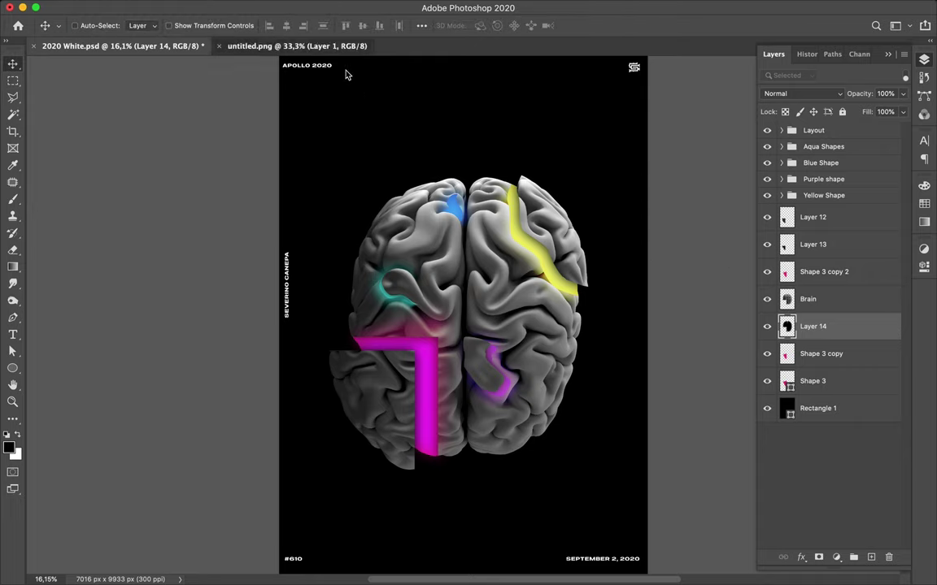
Step: Paste the top-view brain from untitled.png as a new layer and rotate it 90° upright
{"action": "key", "text": "ctrl+Tab"}
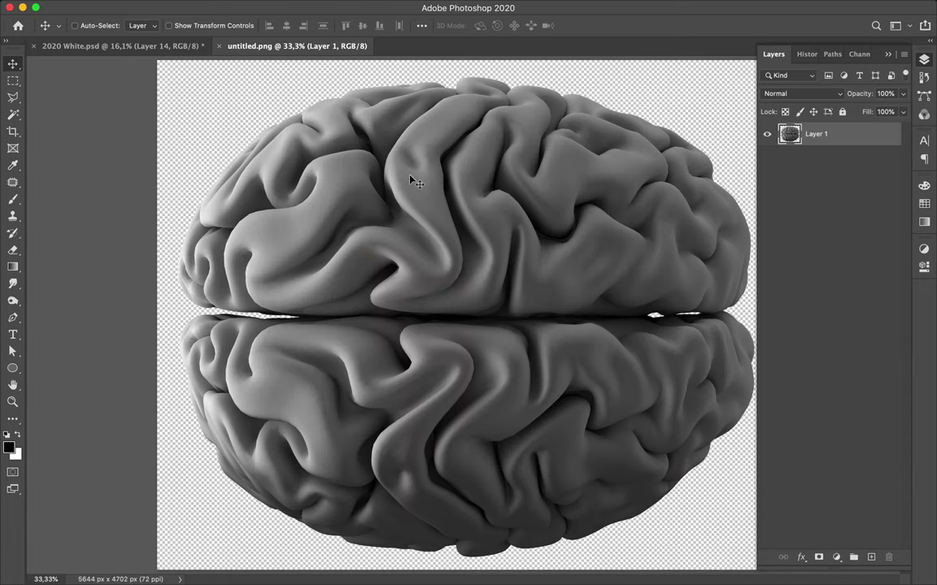
{"action": "left_click", "coordinate": [120, 46]}
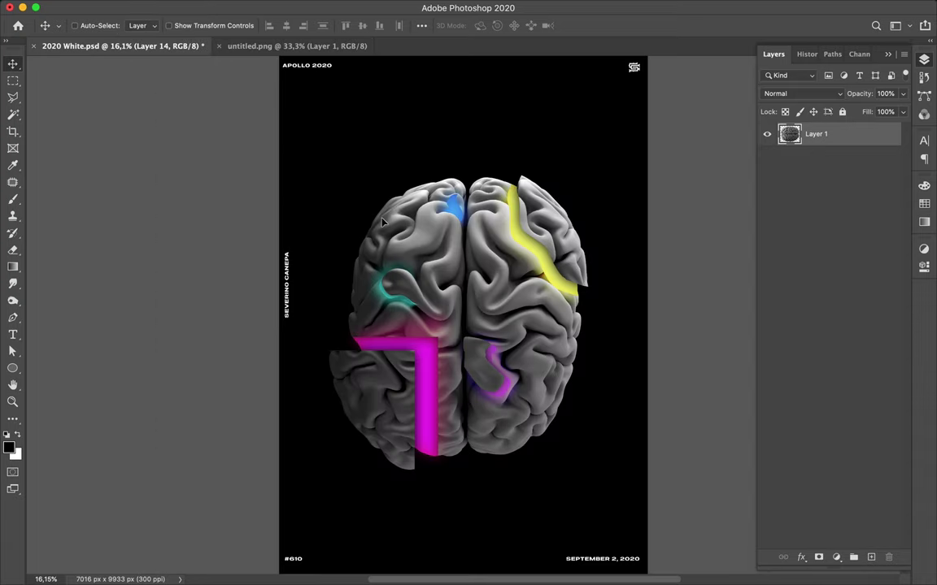
{"action": "key", "text": "ctrl+shift+alt+n"}
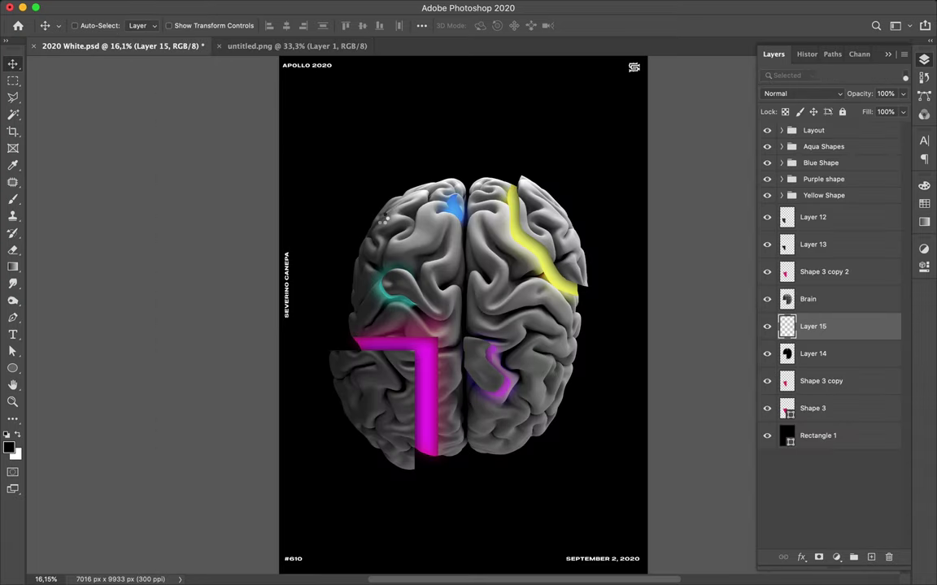
{"action": "key", "text": "ctrl+shift+alt+e"}
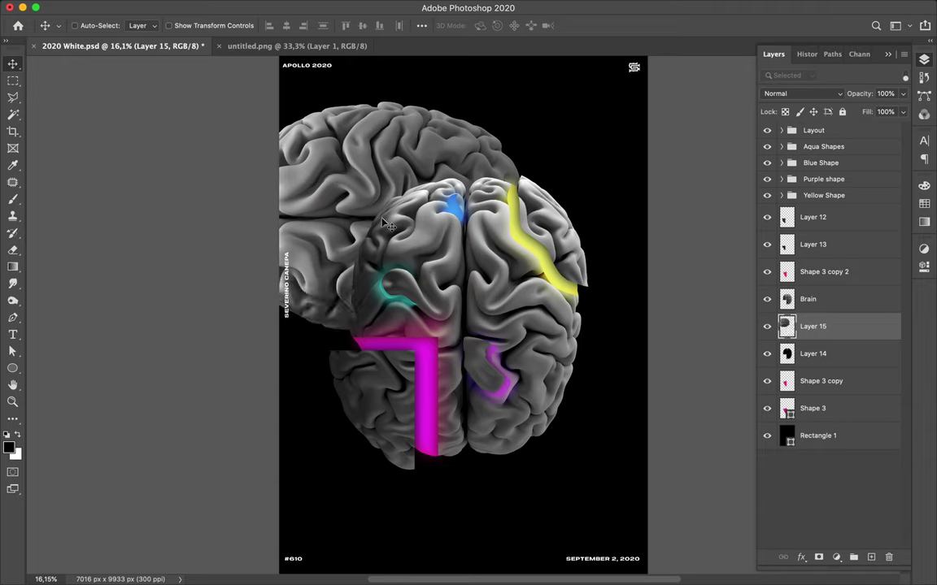
{"action": "key", "text": "ctrl+t"}
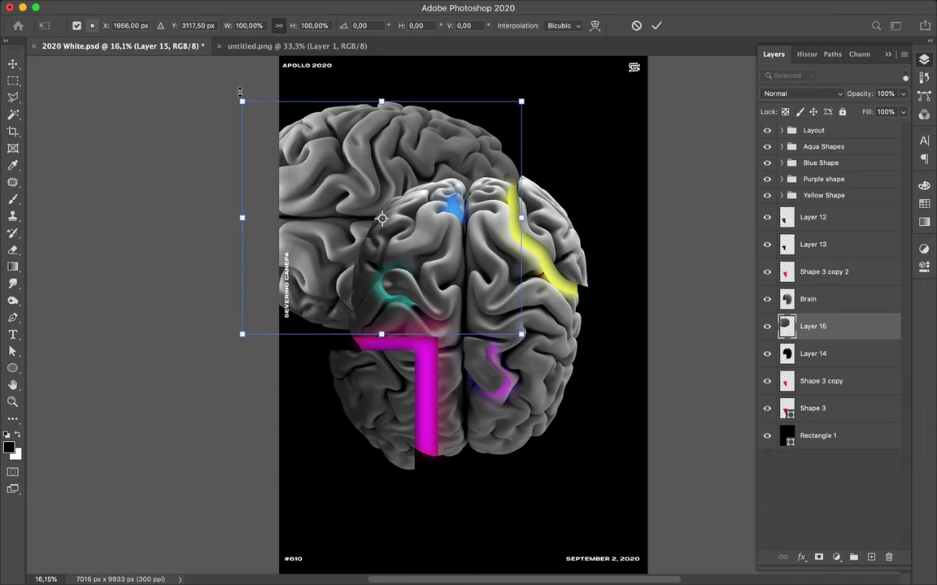
{"action": "left_click_drag", "start_coordinate": [424, 60], "coordinate": [497, 79]}
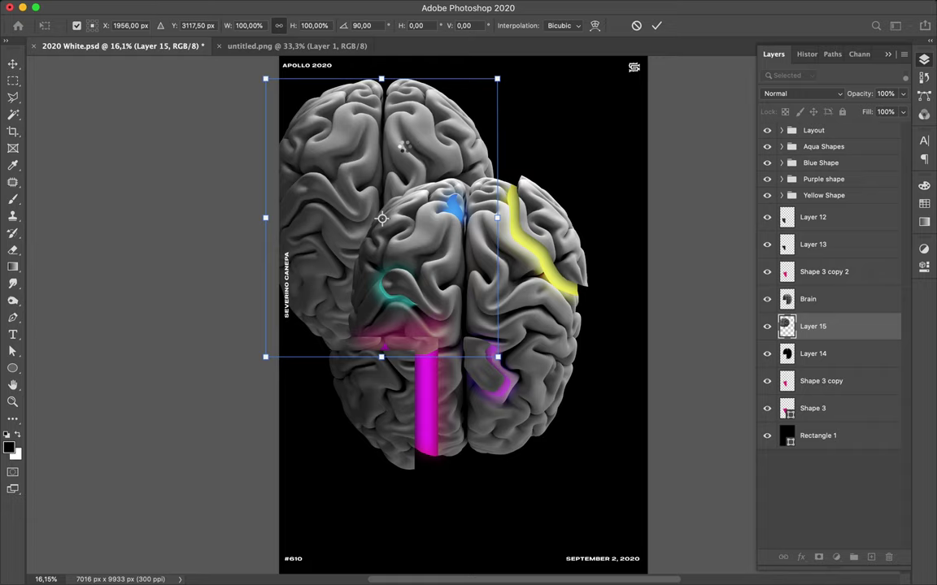
{"action": "key", "text": "Return"}
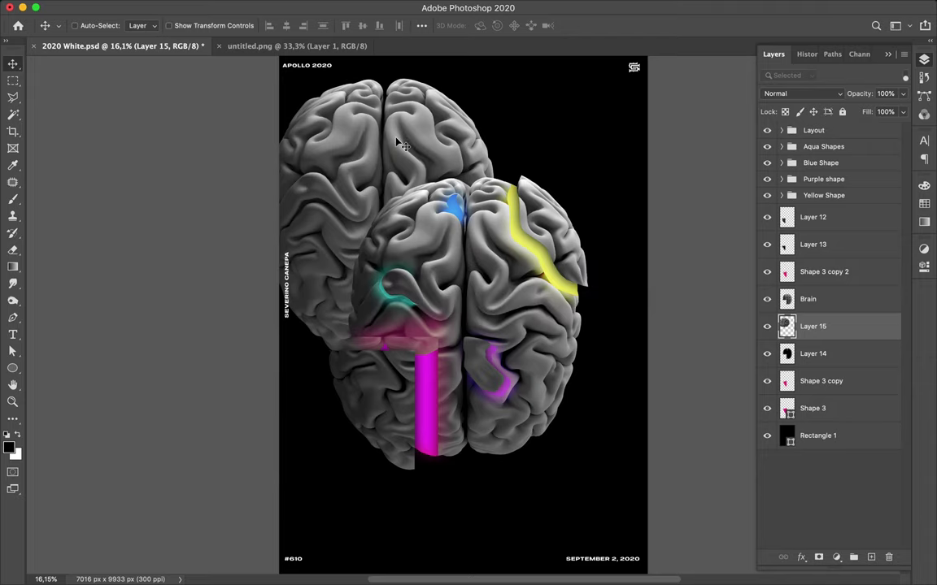
Step: Scale the pasted brain to 120% and centre it behind the main brain
{"action": "key", "text": "ctrl+t"}
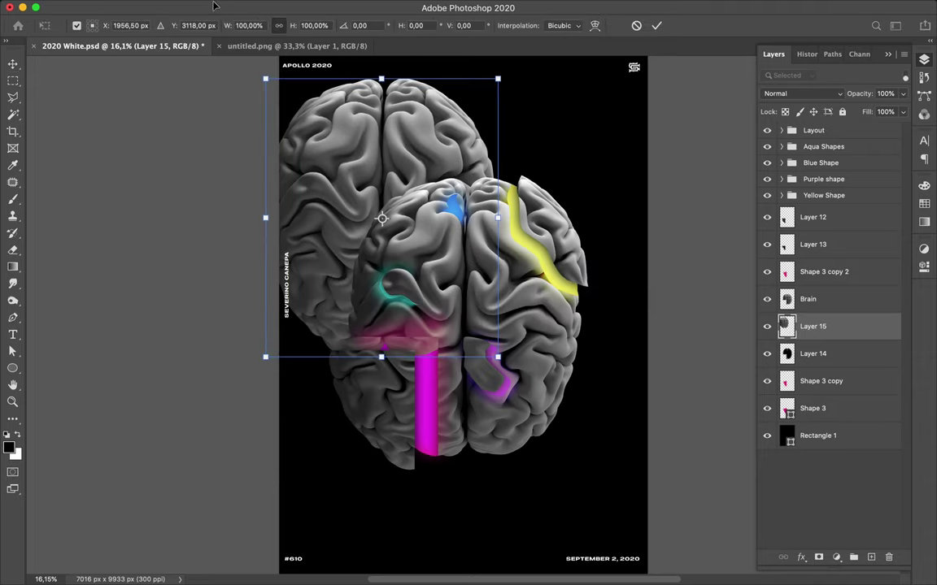
{"action": "left_click", "coordinate": [251, 25]}
{"action": "type", "text": "120"}
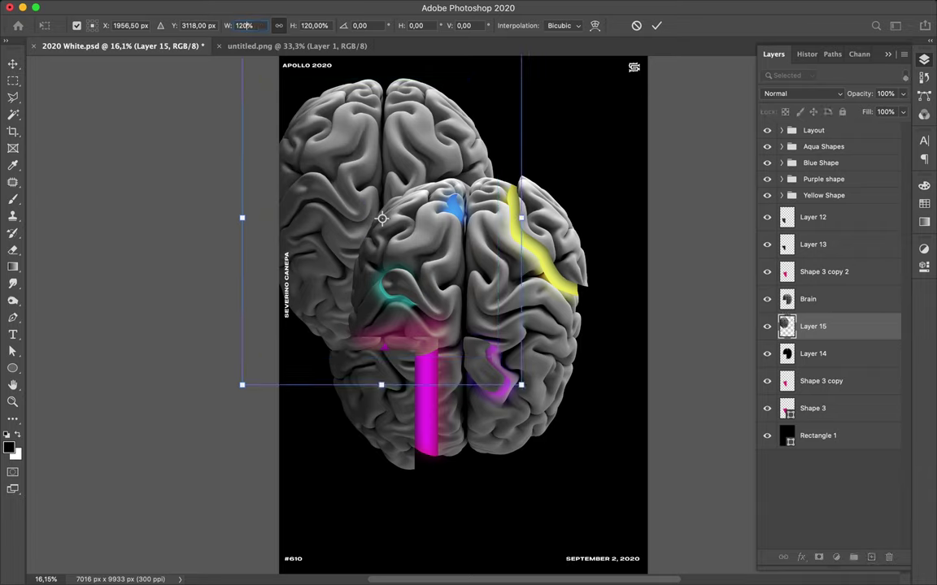
{"action": "key", "text": "Return"}
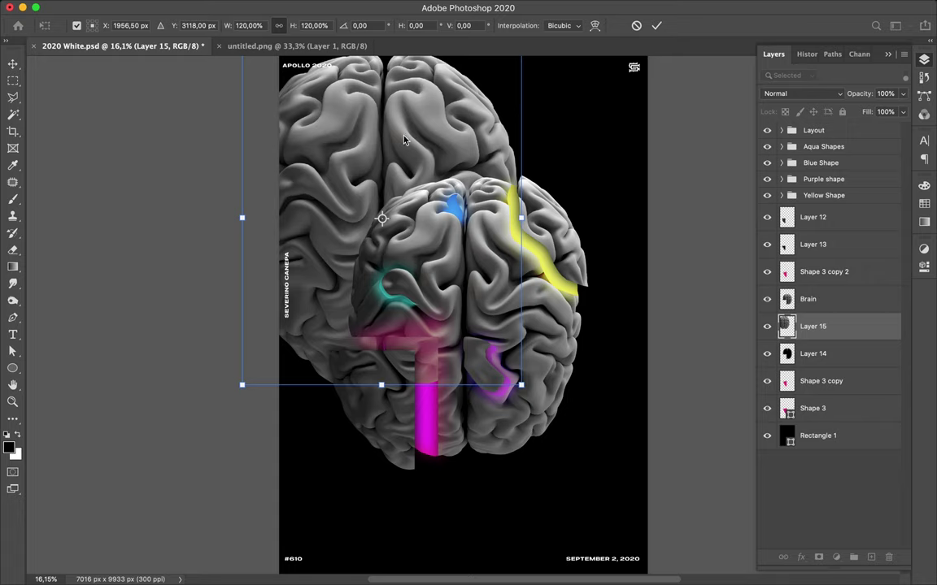
{"action": "left_click_drag", "start_coordinate": [431, 185], "coordinate": [490, 229]}
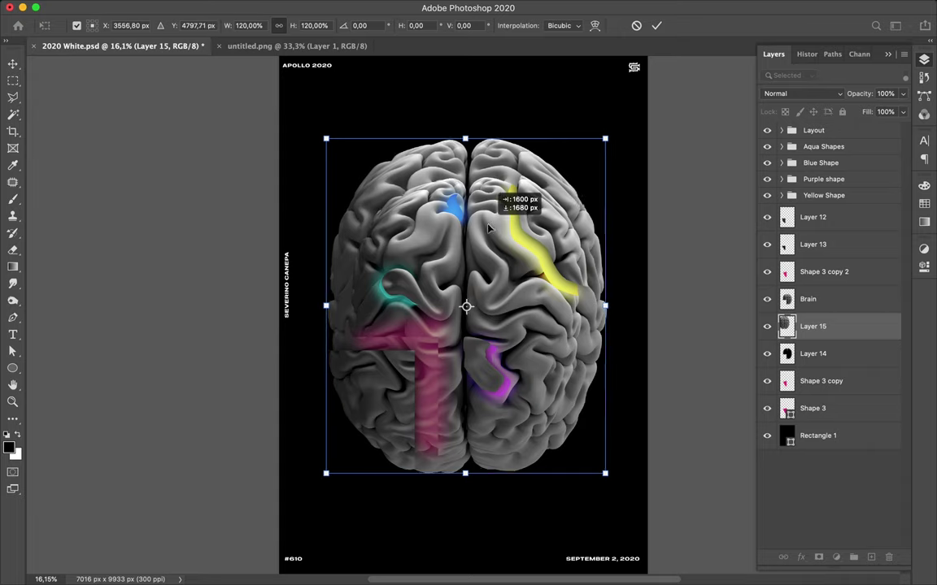
{"action": "left_click_drag", "start_coordinate": [490, 228], "coordinate": [489, 228]}
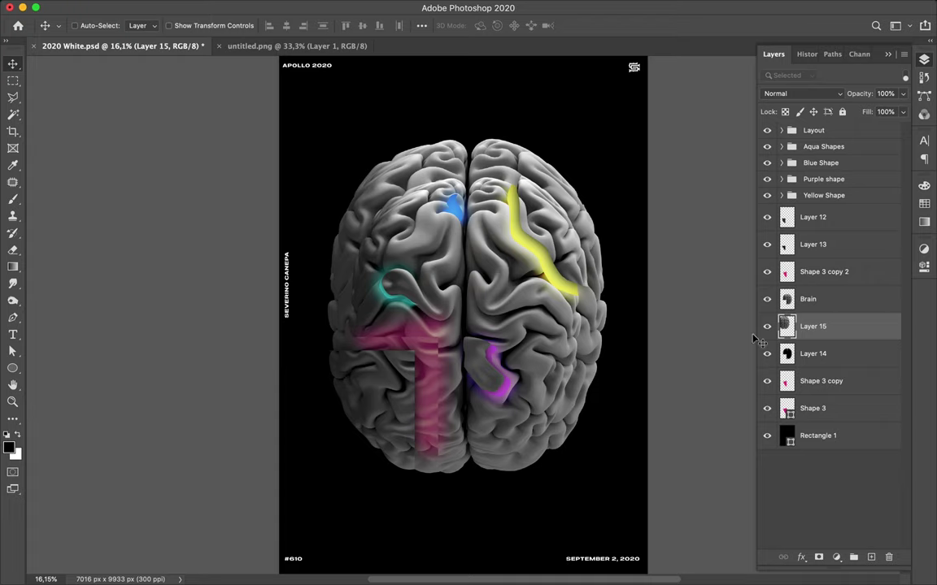
{"action": "left_click", "coordinate": [789, 359]}
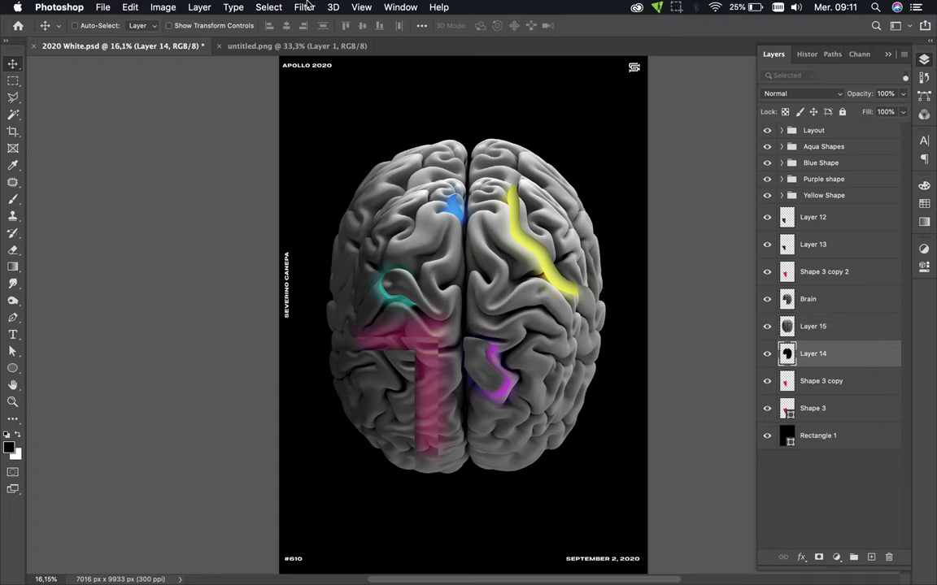
Step: Reapply the Gaussian Blur to Layer 14 and bring the Layers panel back
{"action": "left_click", "coordinate": [305, 6]}
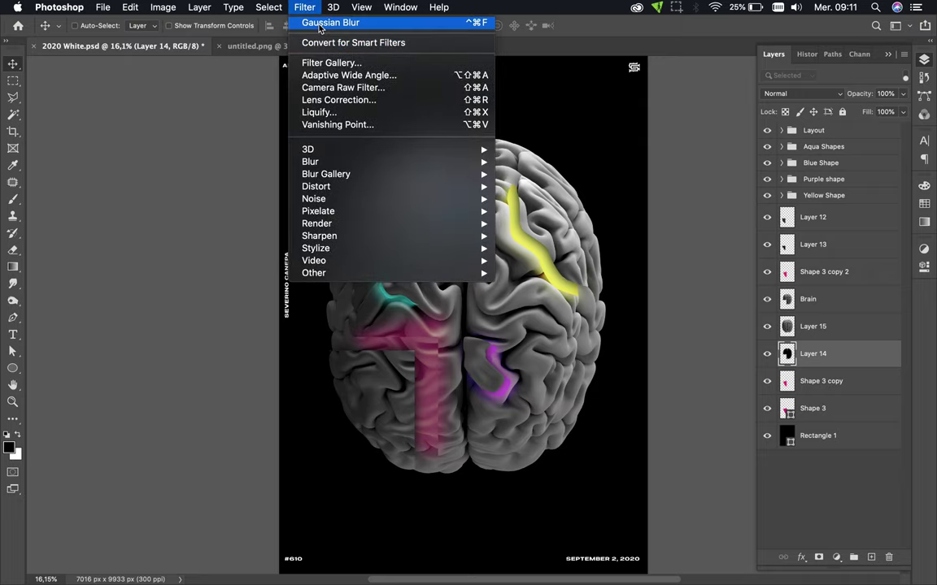
{"action": "left_click", "coordinate": [319, 25]}
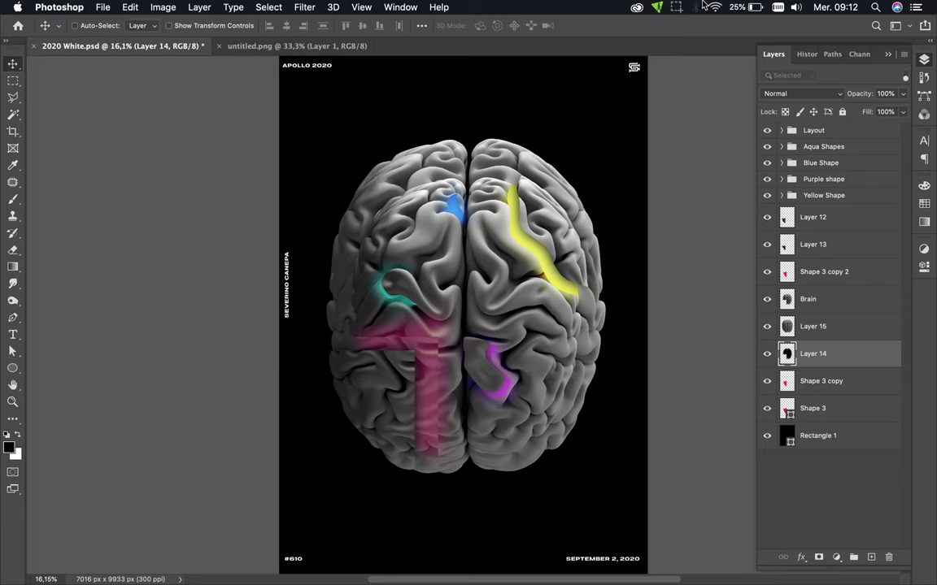
{"action": "left_click", "coordinate": [676, 8]}
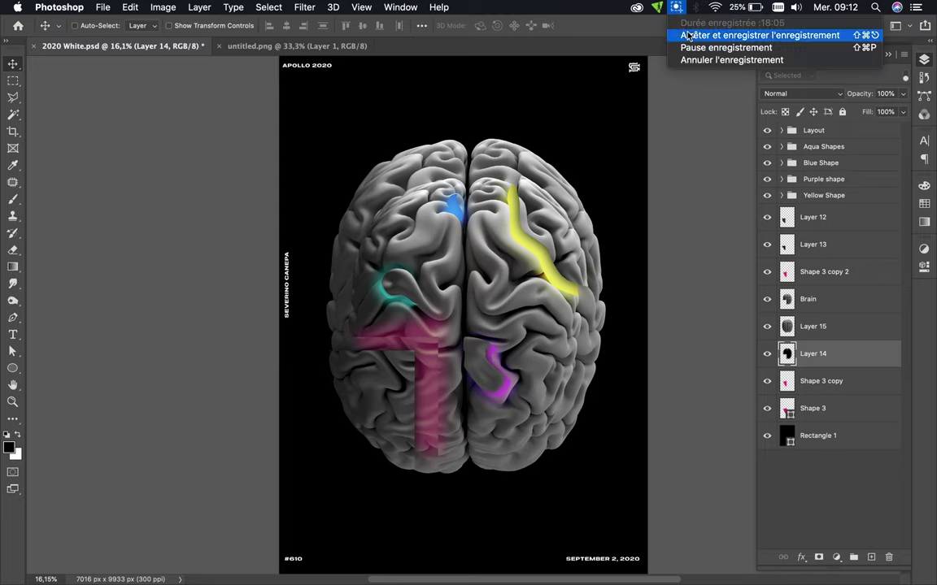
{"action": "left_click", "coordinate": [687, 36]}
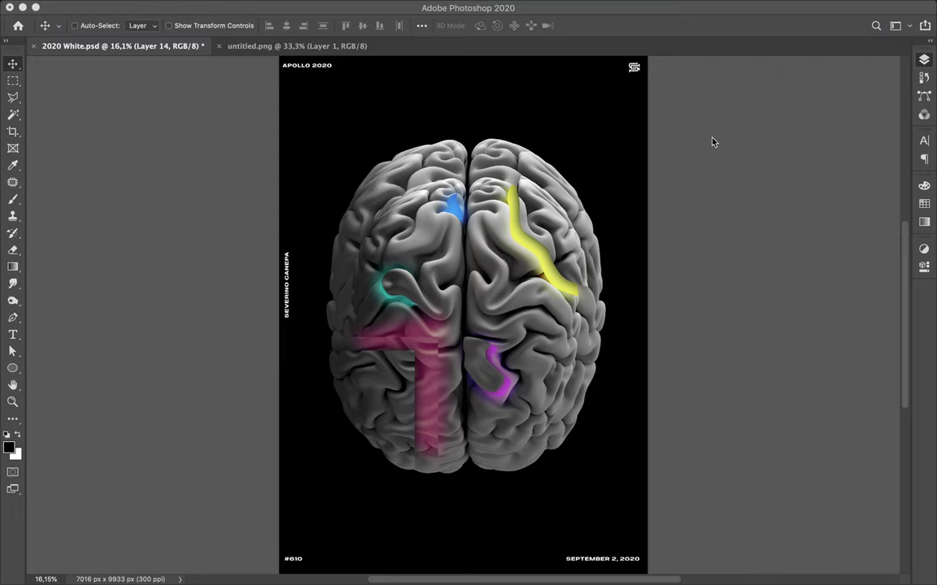
{"action": "left_click", "coordinate": [923, 62]}
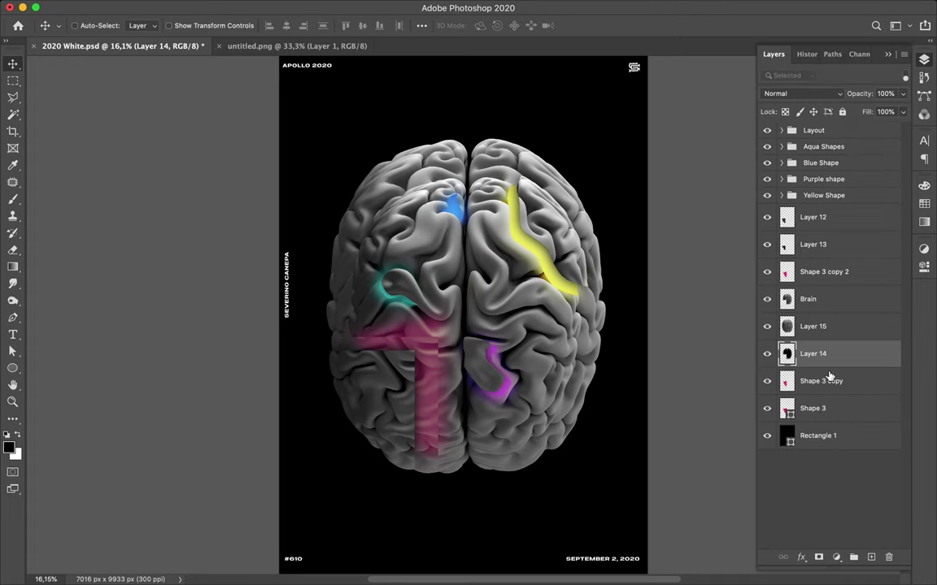
Step: Move Layer 15 down to sit just above the black background
{"action": "left_click_drag", "start_coordinate": [843, 326], "coordinate": [833, 361]}
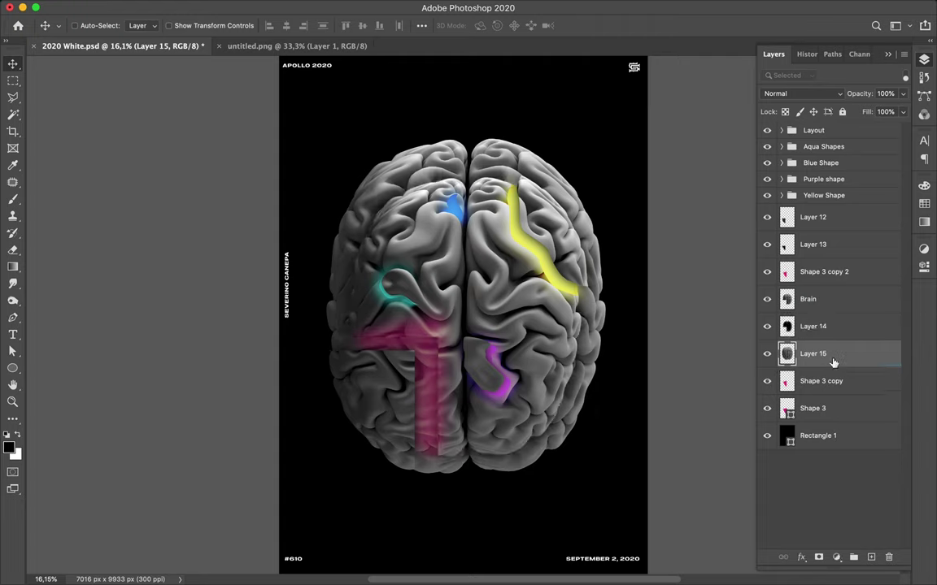
{"action": "left_click_drag", "start_coordinate": [833, 361], "coordinate": [831, 417]}
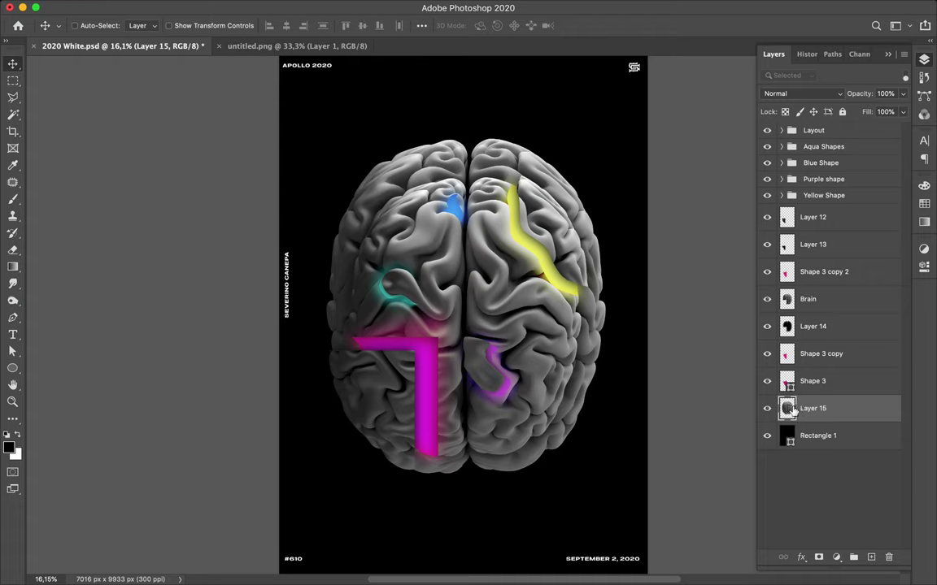
{"action": "left_click", "coordinate": [818, 558]}
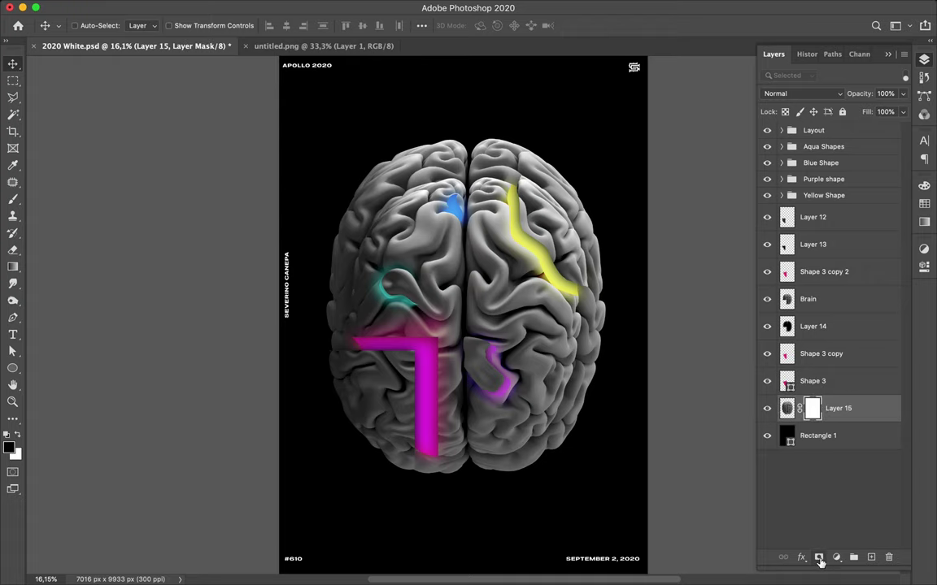
{"action": "key", "text": "ctrl+z"}
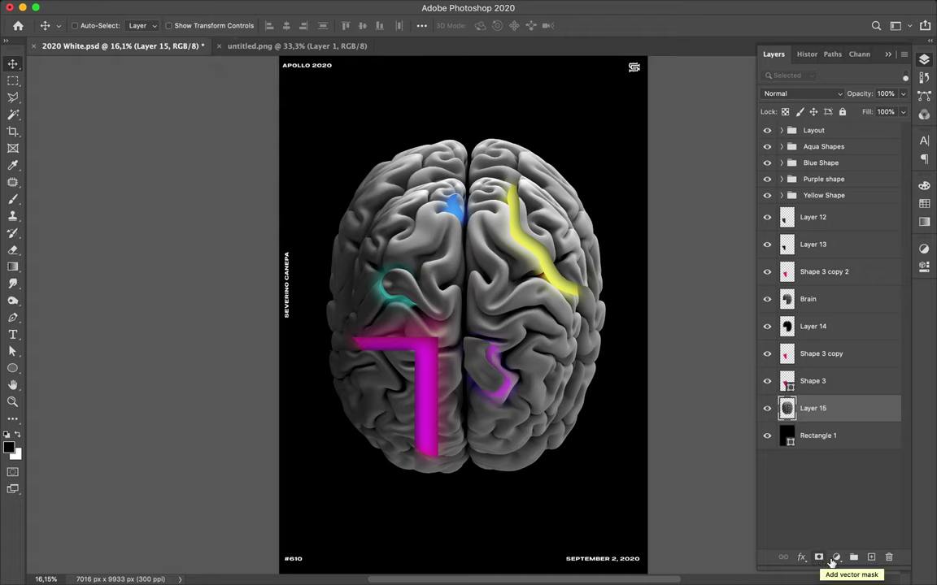
Step: Add a Levels adjustment layer with black input 35 and white input 241
{"action": "left_click", "coordinate": [836, 558]}
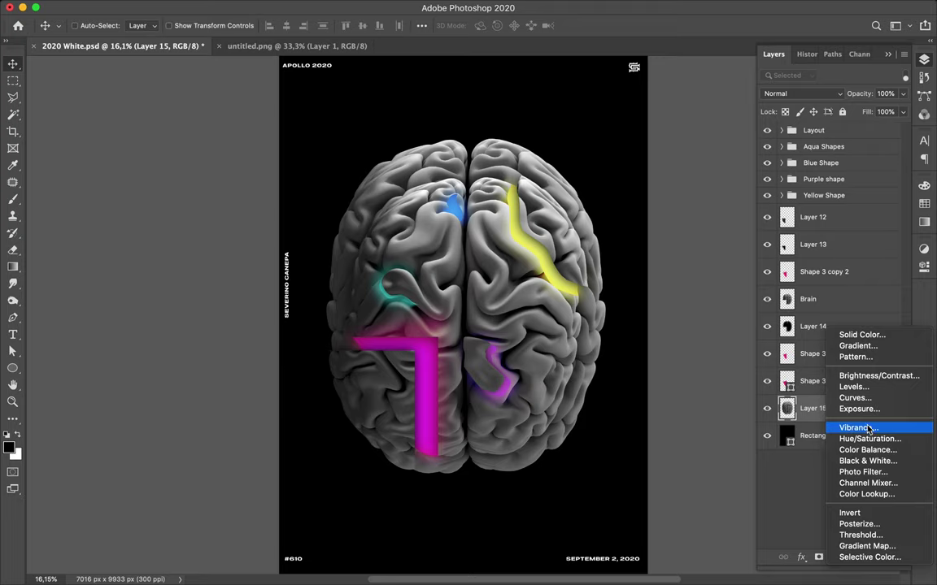
{"action": "left_click", "coordinate": [855, 387]}
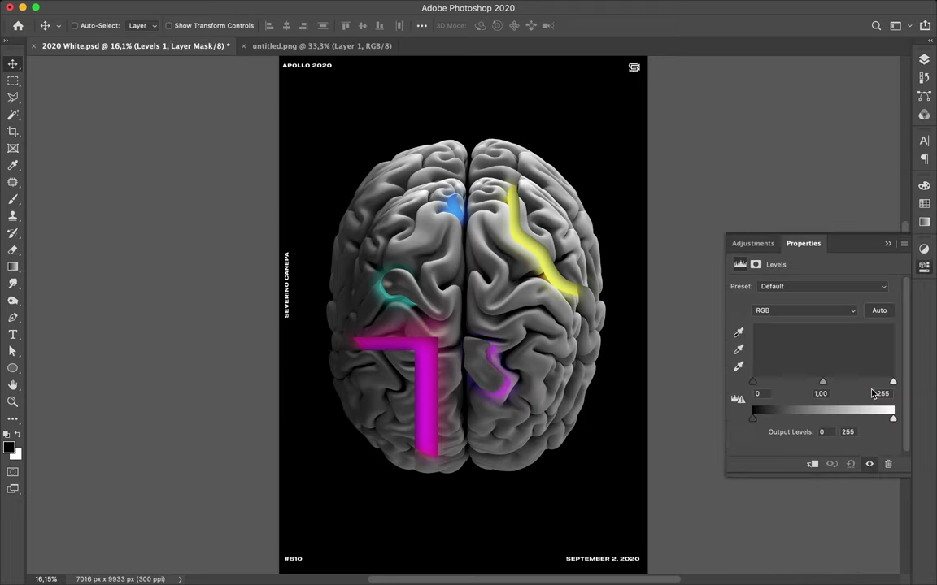
{"action": "left_click", "coordinate": [753, 384]}
{"action": "left_click_drag", "start_coordinate": [754, 382], "coordinate": [773, 389]}
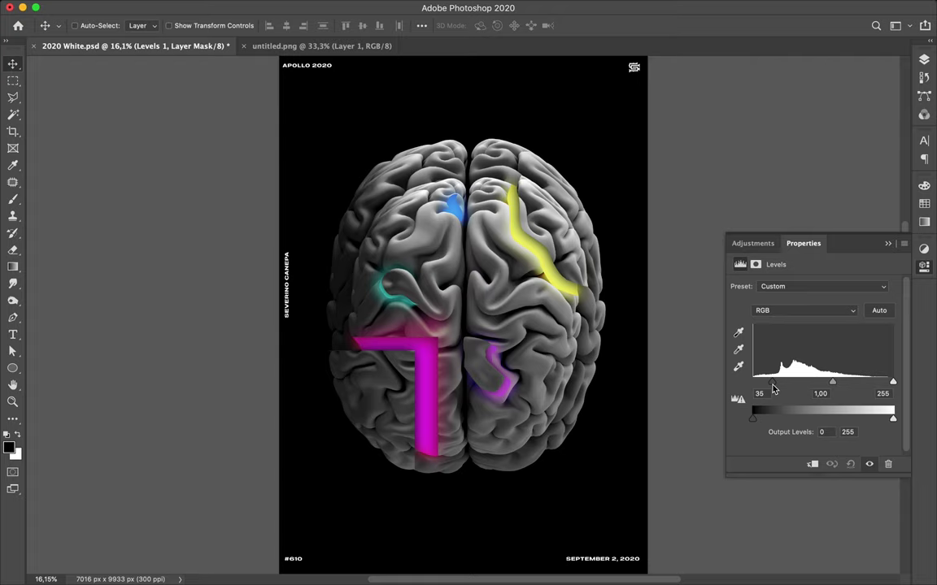
{"action": "left_click_drag", "start_coordinate": [892, 382], "coordinate": [885, 383]}
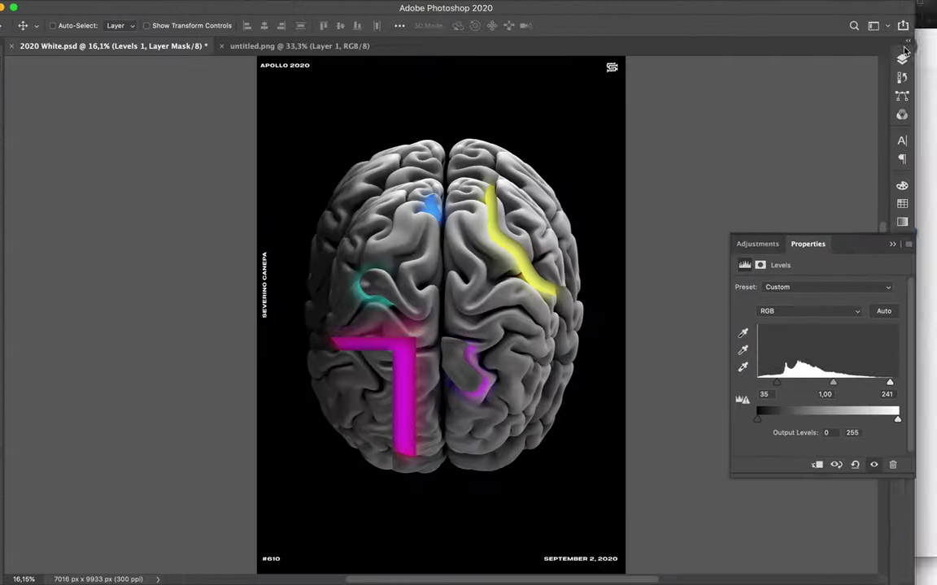
{"action": "left_click", "coordinate": [922, 60]}
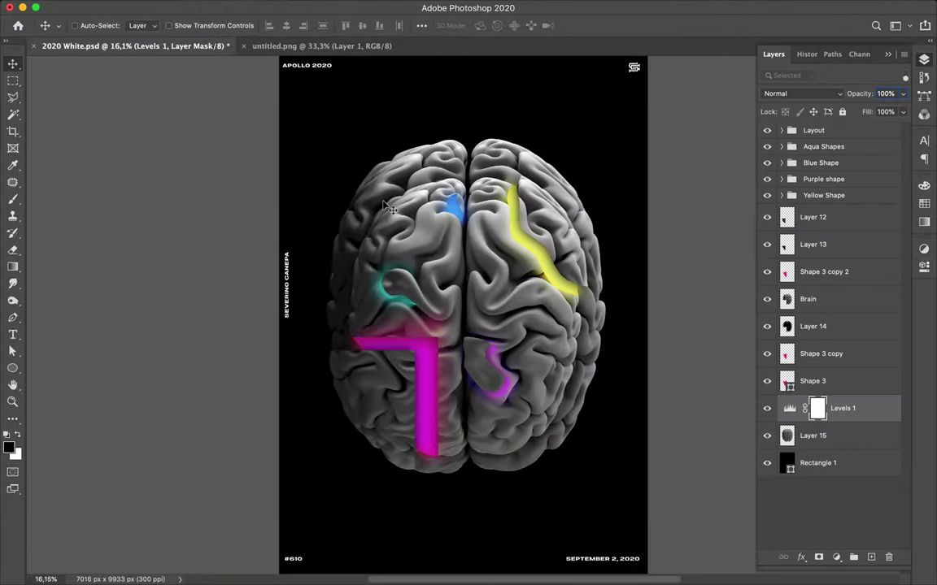
{"action": "key", "text": "super"}
Step: Move the left cut brain piece (Layers 12 and 13) slightly further left
{"action": "left_click", "coordinate": [388, 396], "text": "super"}
{"action": "left_click", "coordinate": [422, 389], "text": "shift+super"}
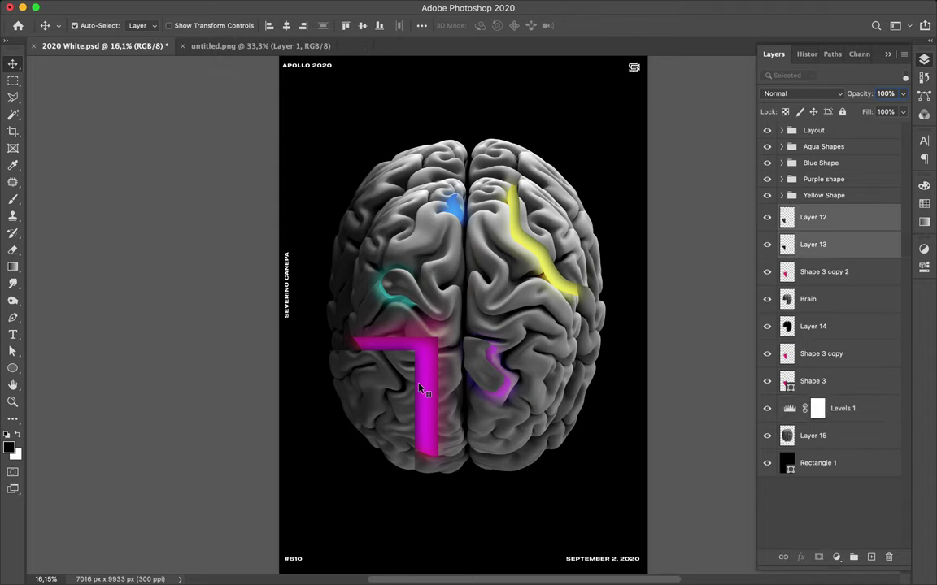
{"action": "mouse_move", "coordinate": [414, 390]}
{"action": "left_mouse_down"}
{"action": "mouse_move", "coordinate": [397, 394]}
{"action": "mouse_move", "coordinate": [413, 389]}
{"action": "left_mouse_up"}
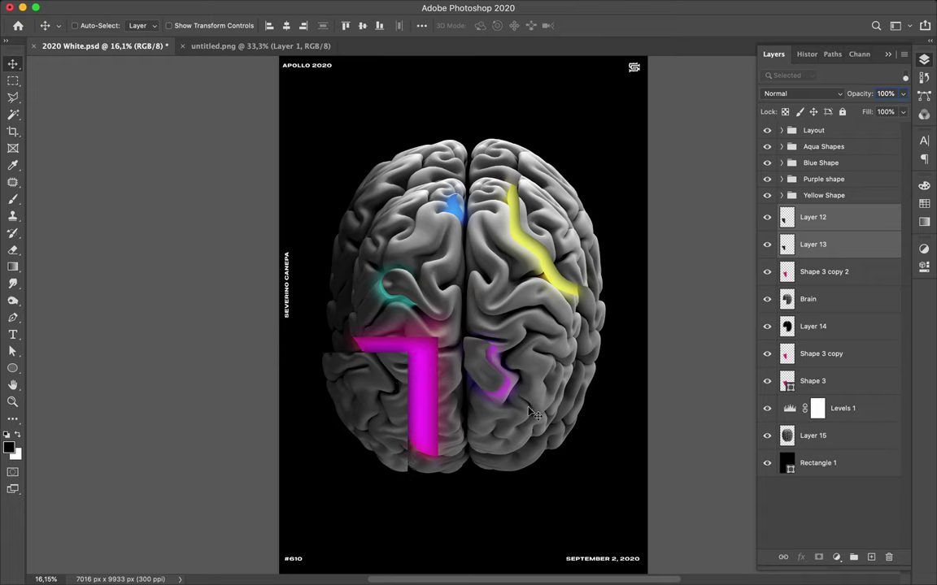
{"action": "left_click", "coordinate": [579, 403], "text": "super"}
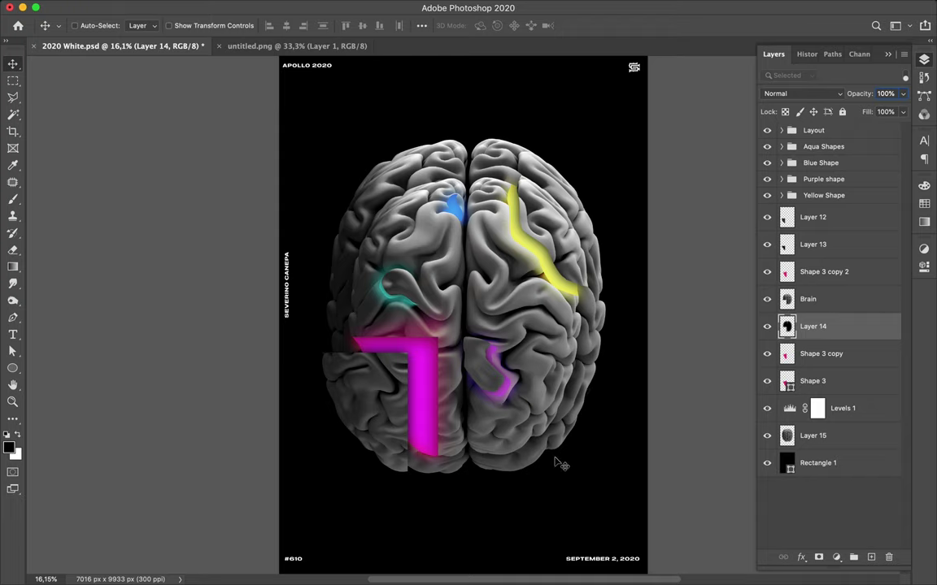
Step: On the Brain layer, trace a Pen path around the lower-right lobe strip and make it a selection with 0,5 px feather
{"action": "left_click", "coordinate": [492, 299]}
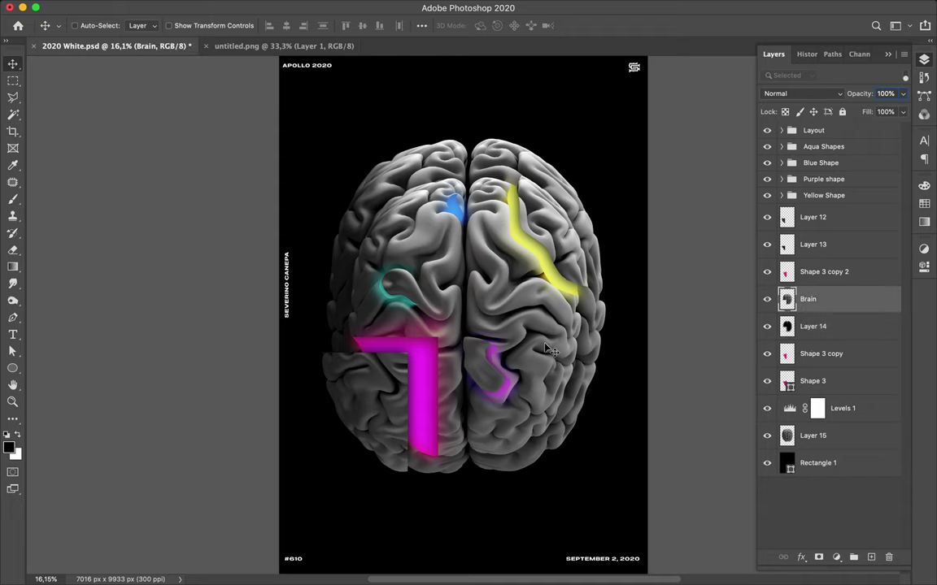
{"action": "key", "text": "p"}
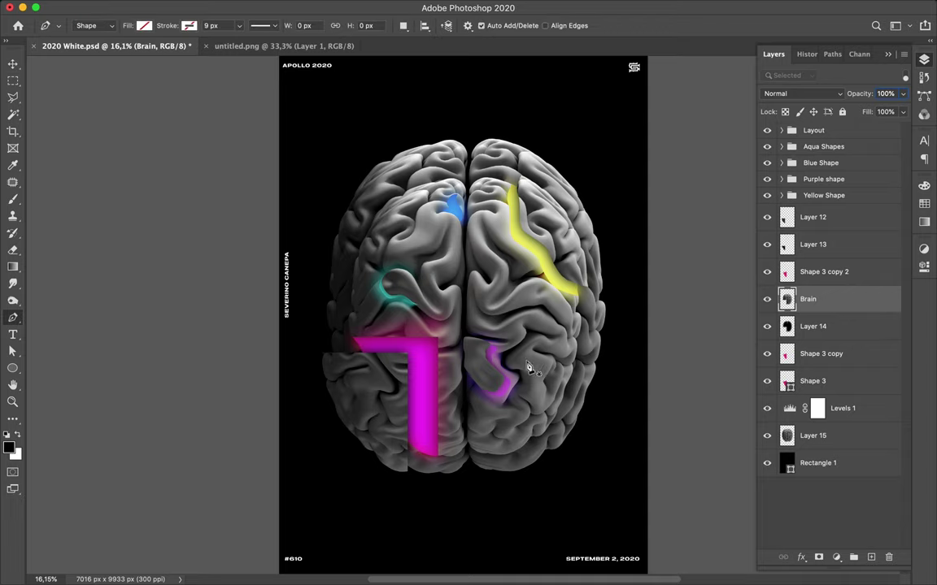
{"action": "left_click", "coordinate": [93, 25]}
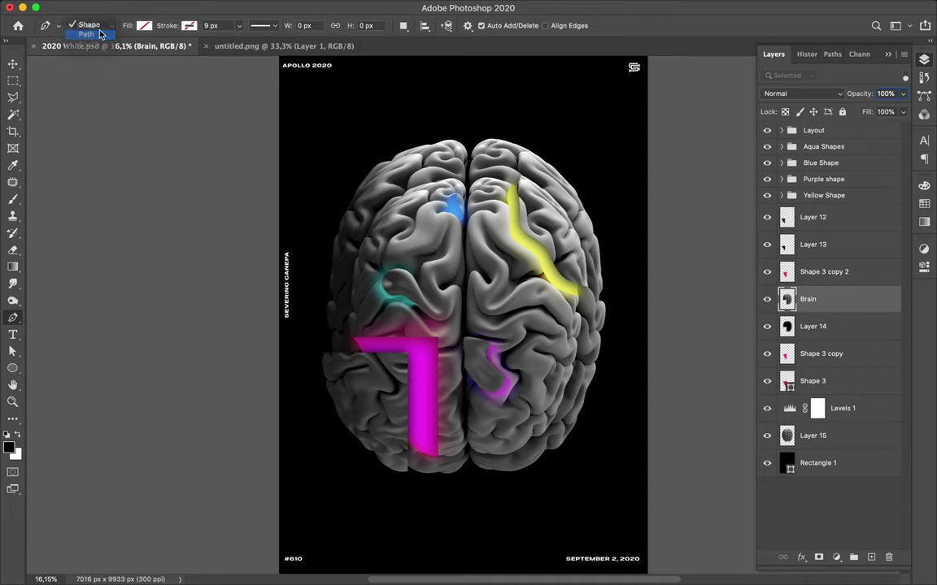
{"action": "left_click", "coordinate": [87, 34]}
{"action": "left_click", "coordinate": [533, 459]}
{"action": "left_click_drag", "start_coordinate": [521, 432], "coordinate": [525, 413]}
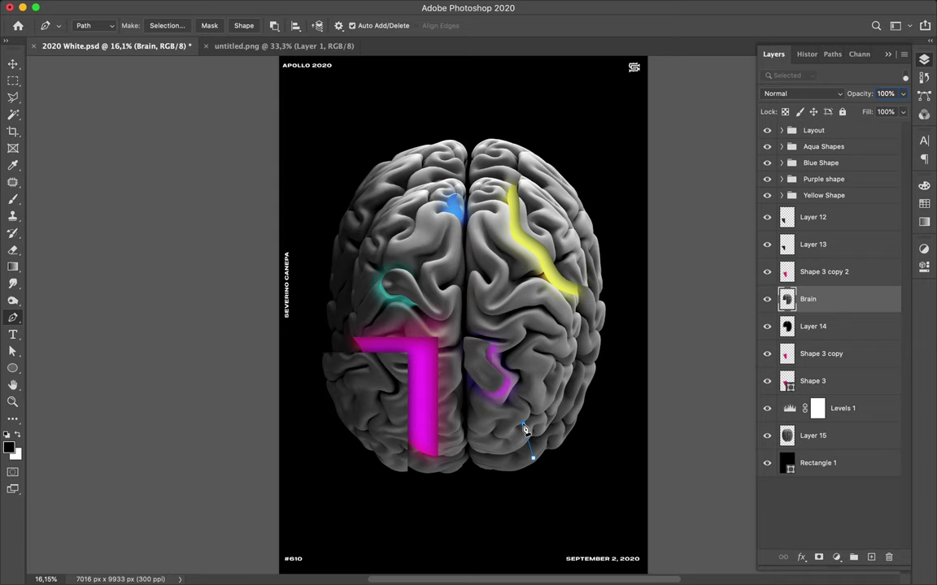
{"action": "left_click", "coordinate": [532, 379]}
{"action": "left_click", "coordinate": [533, 358]}
{"action": "mouse_move", "coordinate": [535, 324]}
{"action": "left_mouse_down"}
{"action": "mouse_move", "coordinate": [584, 324]}
{"action": "mouse_move", "coordinate": [589, 368]}
{"action": "left_mouse_up"}
{"action": "left_click", "coordinate": [532, 458]}
{"action": "left_click", "coordinate": [157, 26]}
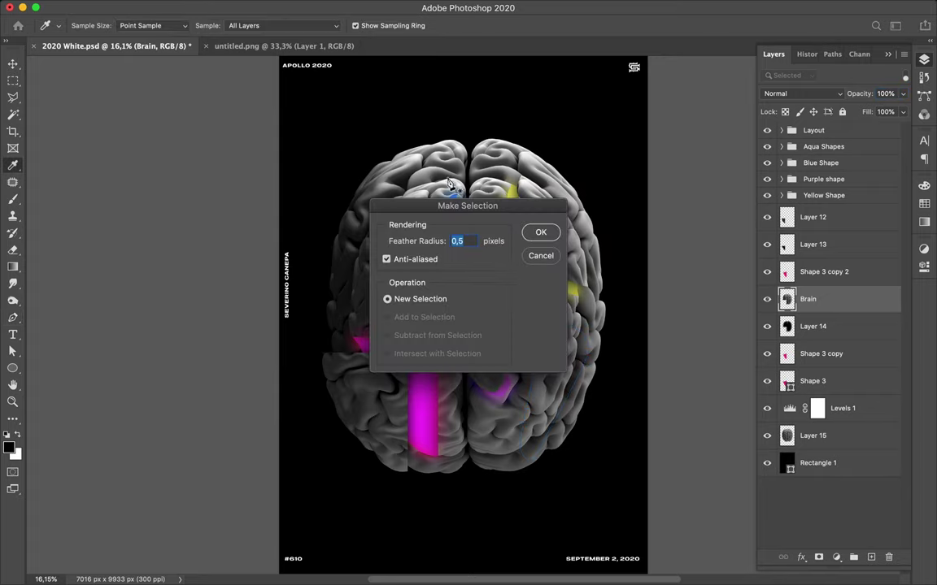
{"action": "key", "text": "Return"}
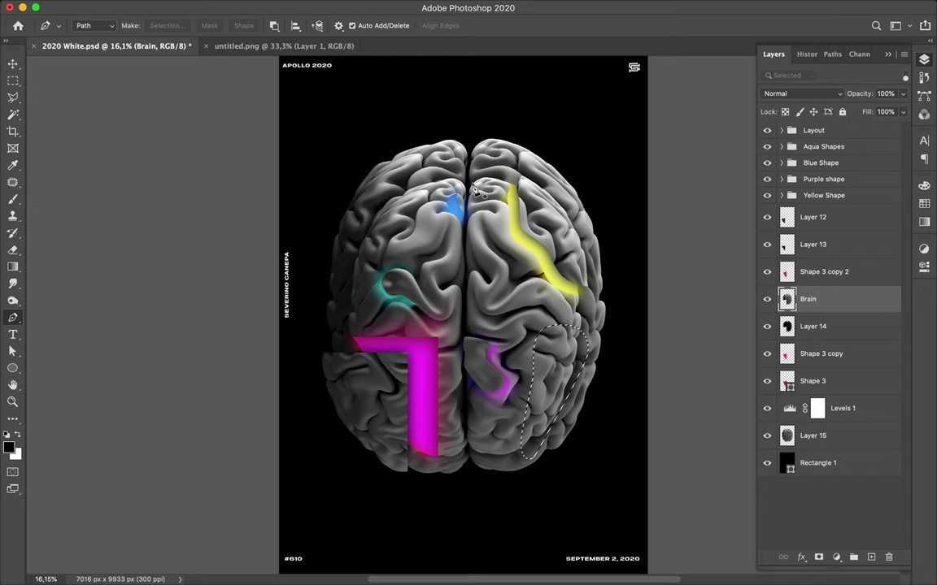
Step: Copy the strip to a new Layer 16, scale it to 120% width, and nudge it right
{"action": "key", "text": "ctrl+j"}
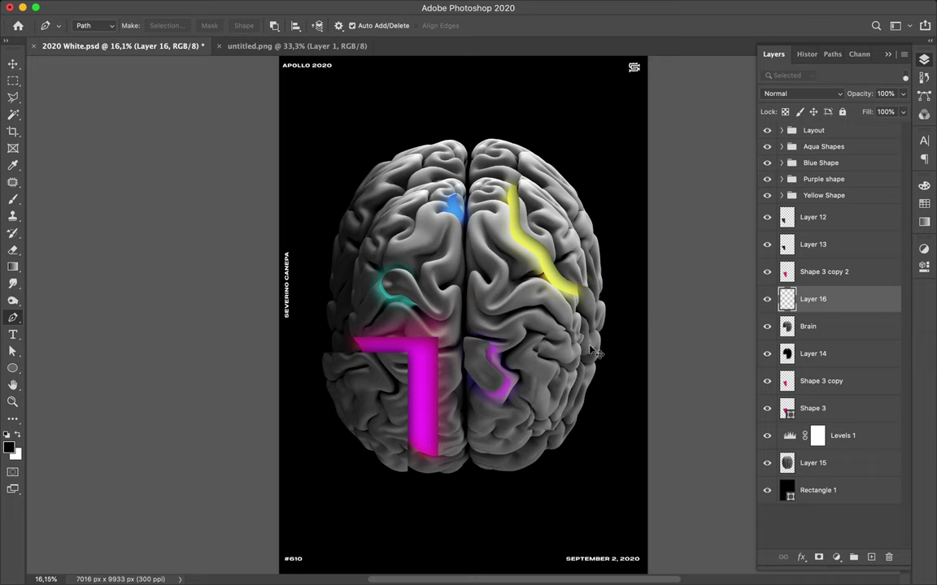
{"action": "key", "text": "v"}
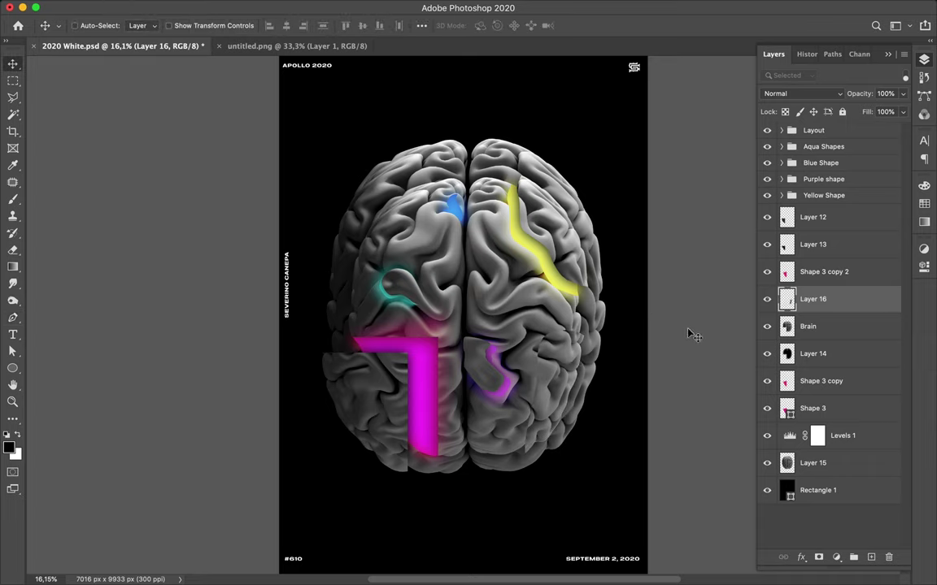
{"action": "key", "text": "ctrl+t"}
{"action": "left_click", "coordinate": [248, 26]}
{"action": "type", "text": "120"}
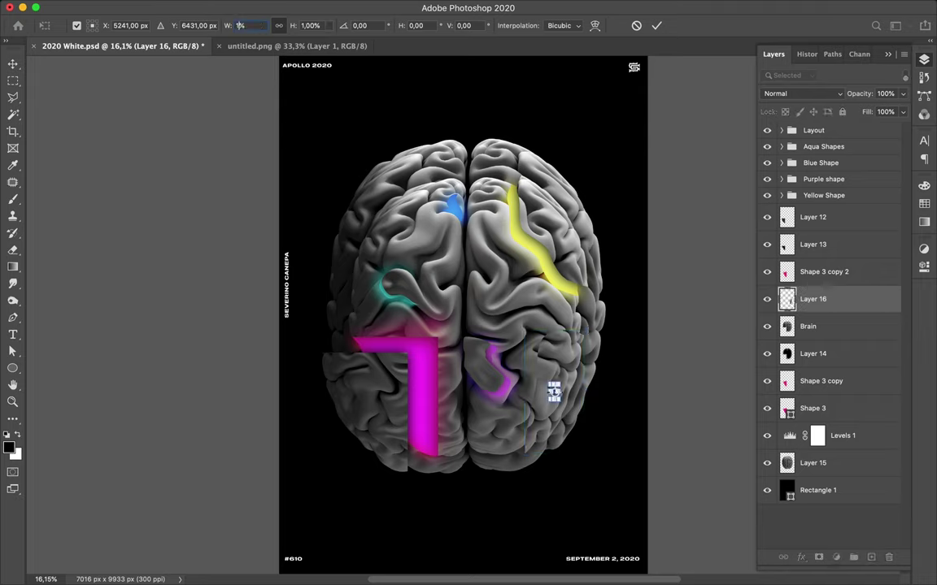
{"action": "key", "text": "Return"}
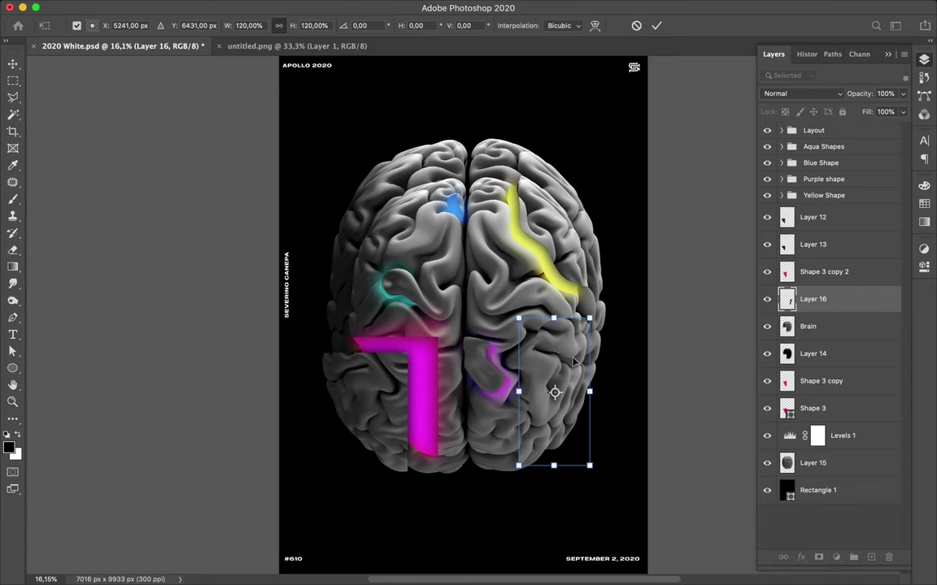
{"action": "key", "text": "Right"}
{"action": "key", "text": "Return"}
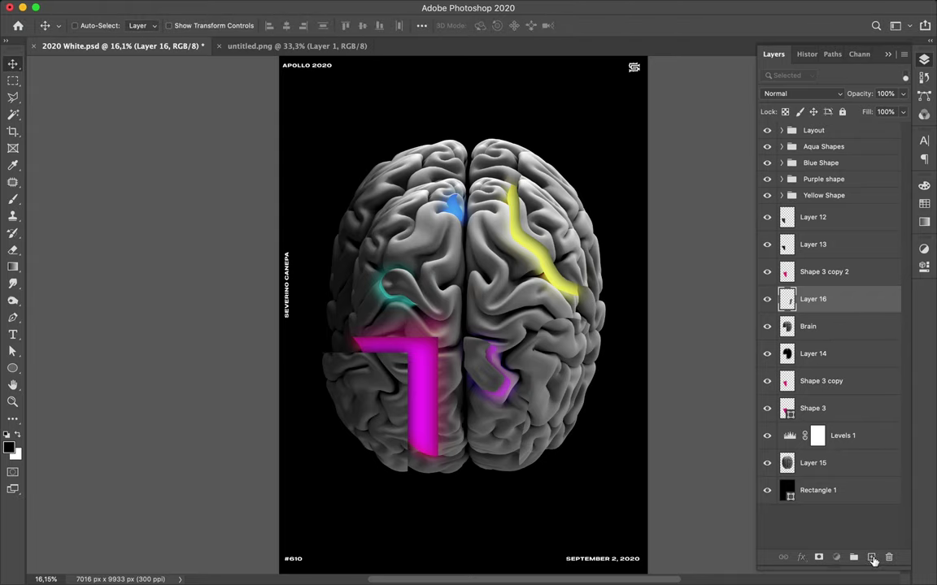
Step: On a new Layer 17 above Brain, load Layer 16's strip outline and paint it black
{"action": "key", "text": "alt+bracketleft"}
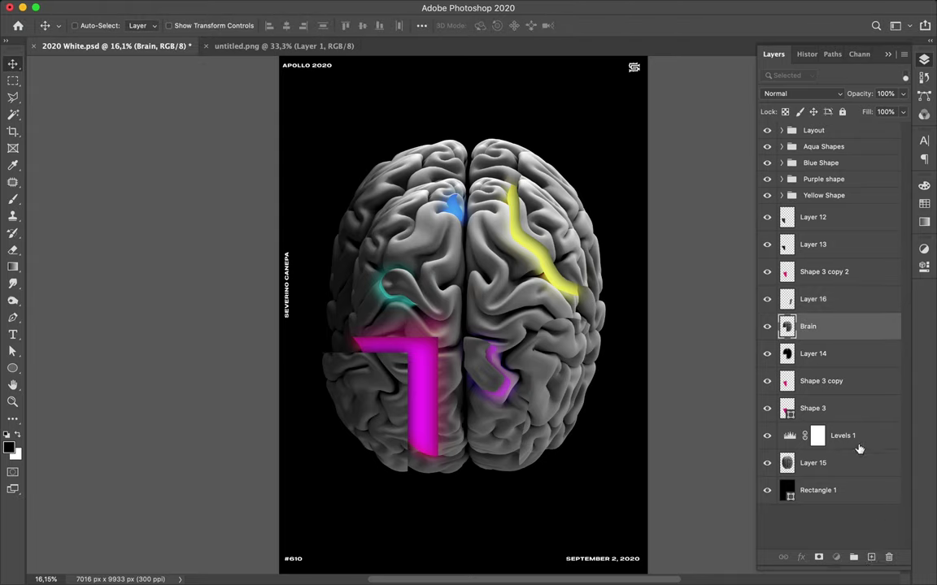
{"action": "key", "text": "ctrl+shift+alt+n"}
{"action": "left_click", "coordinate": [787, 300], "text": "ctrl"}
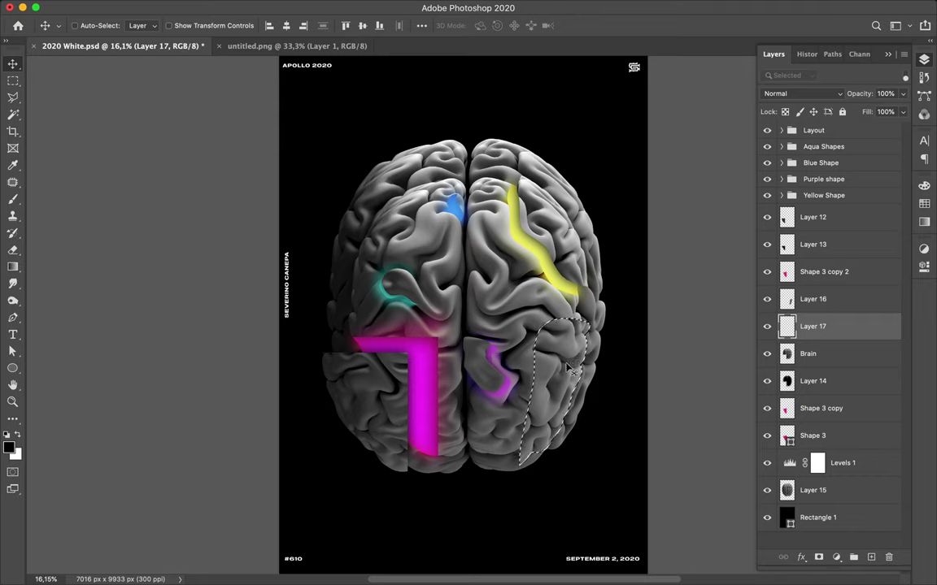
{"action": "key", "text": "b"}
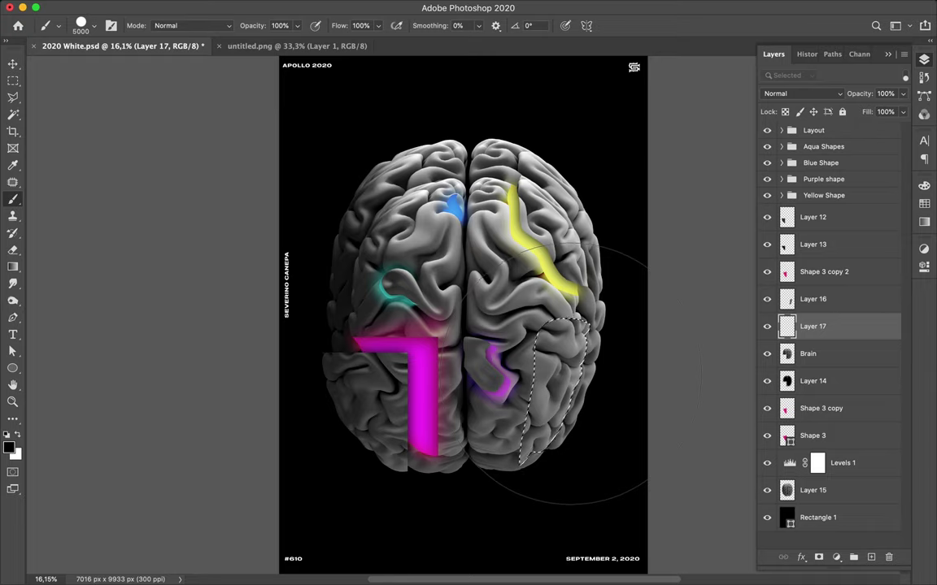
Step: Deselect and reapply Gaussian Blur to soften the black shadow
{"action": "key", "text": "m"}
{"action": "left_click", "coordinate": [572, 380]}
{"action": "mouse_move", "coordinate": [309, 6]}
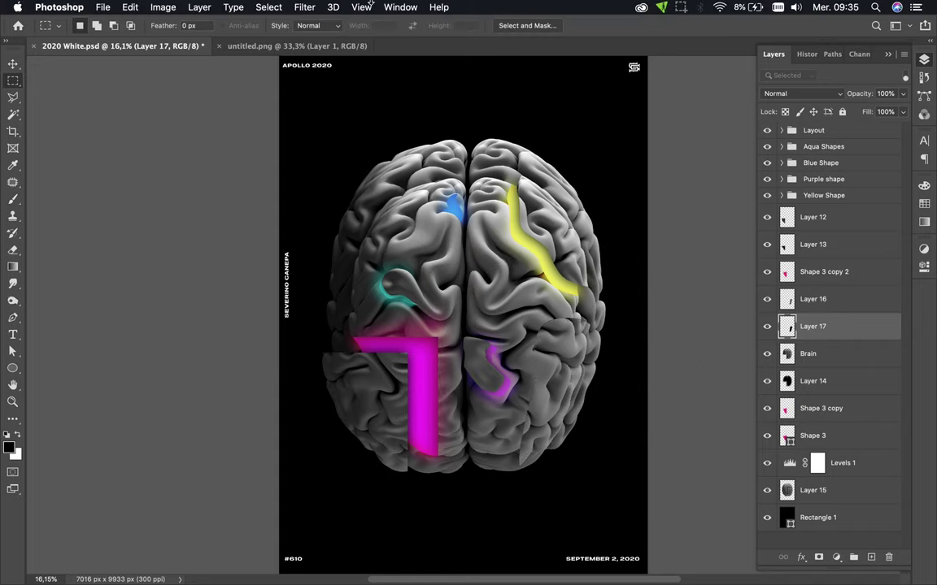
{"action": "left_click", "coordinate": [307, 10]}
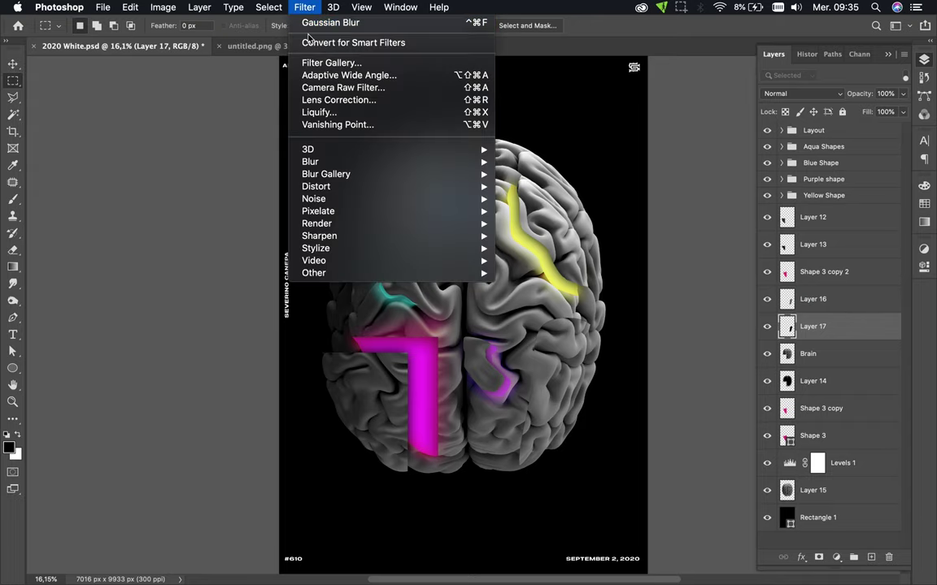
{"action": "left_click", "coordinate": [310, 26]}
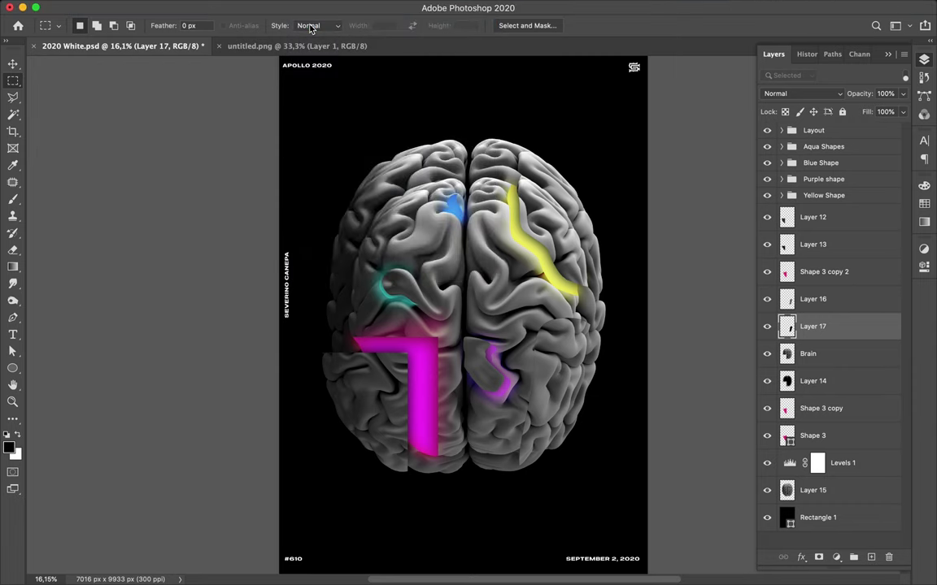
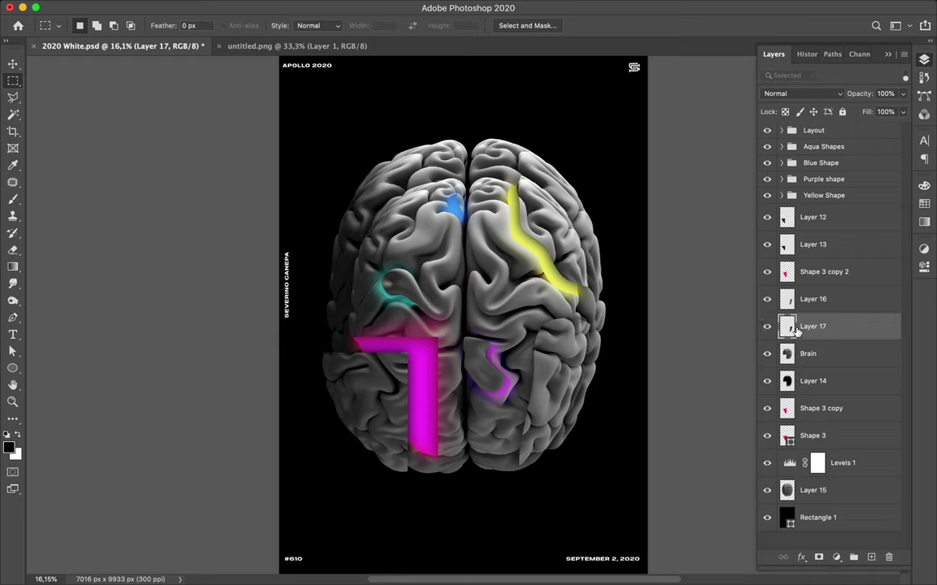
Step: Nudge Layers 16 and 17 together slightly on the canvas
{"action": "left_click", "coordinate": [840, 300], "text": "shift"}
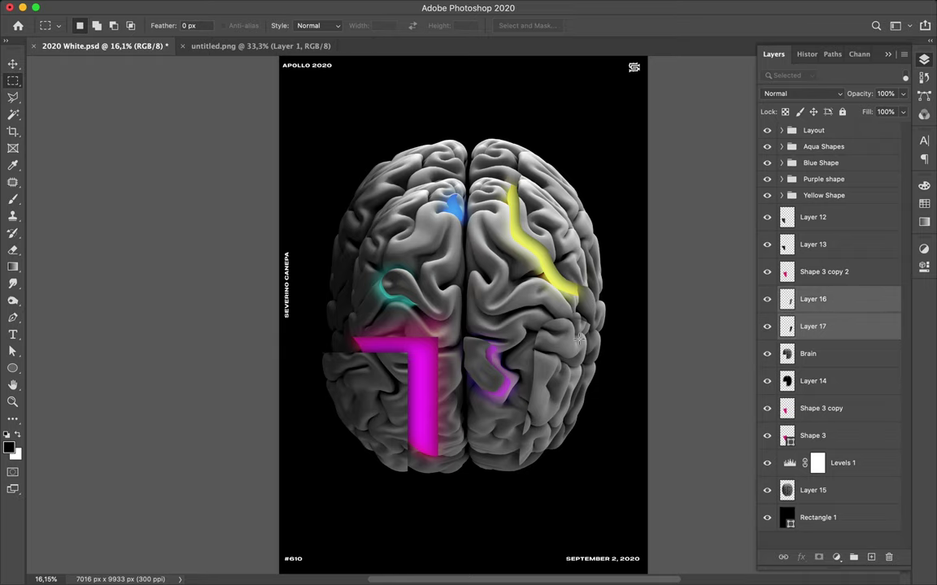
{"action": "key", "text": "v"}
{"action": "left_click_drag", "start_coordinate": [551, 345], "coordinate": [574, 364]}
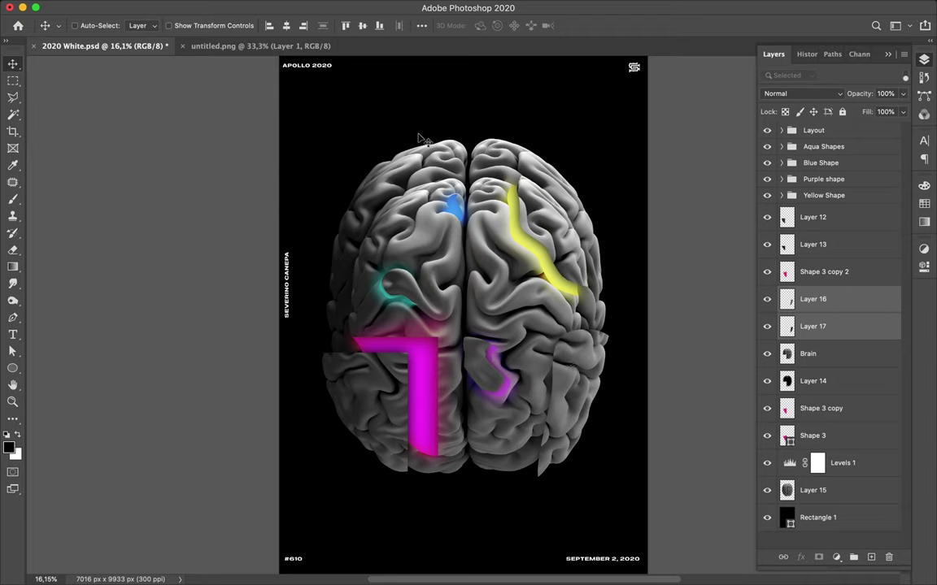
Step: Draw an ellipse circle on the brain's upper left
{"action": "key", "text": "u"}
{"action": "left_click_drag", "start_coordinate": [420, 181], "coordinate": [465, 234]}
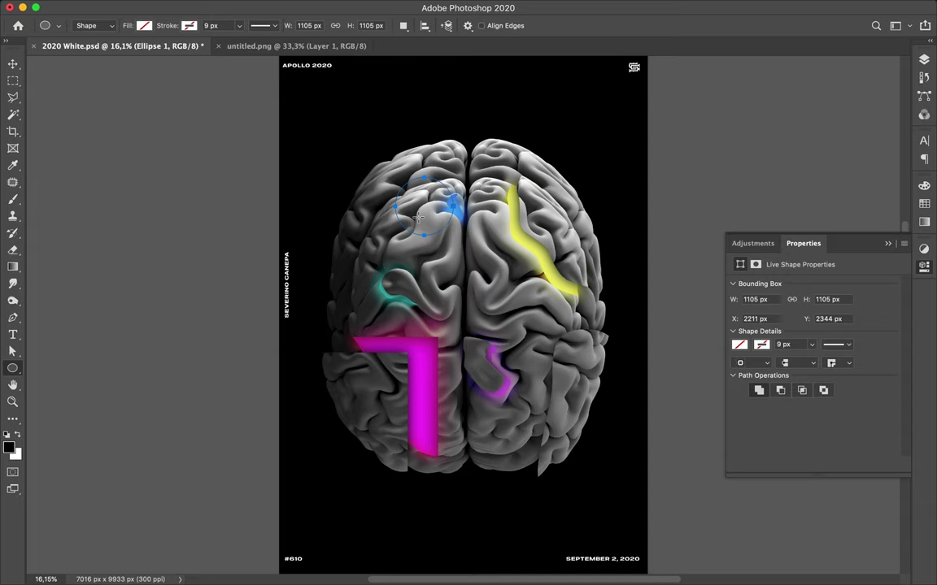
{"action": "key", "text": "v"}
{"action": "key", "text": "a"}
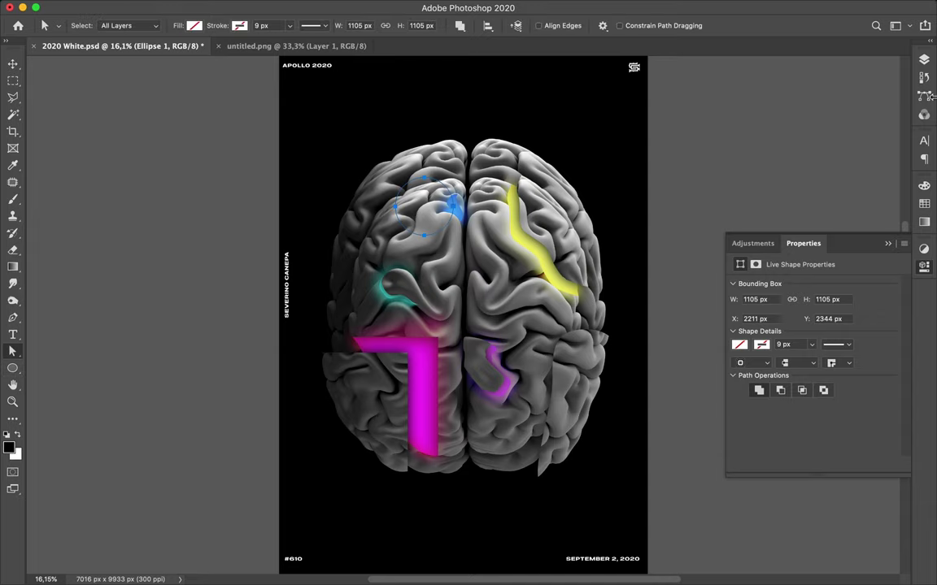
{"action": "left_click", "coordinate": [924, 60]}
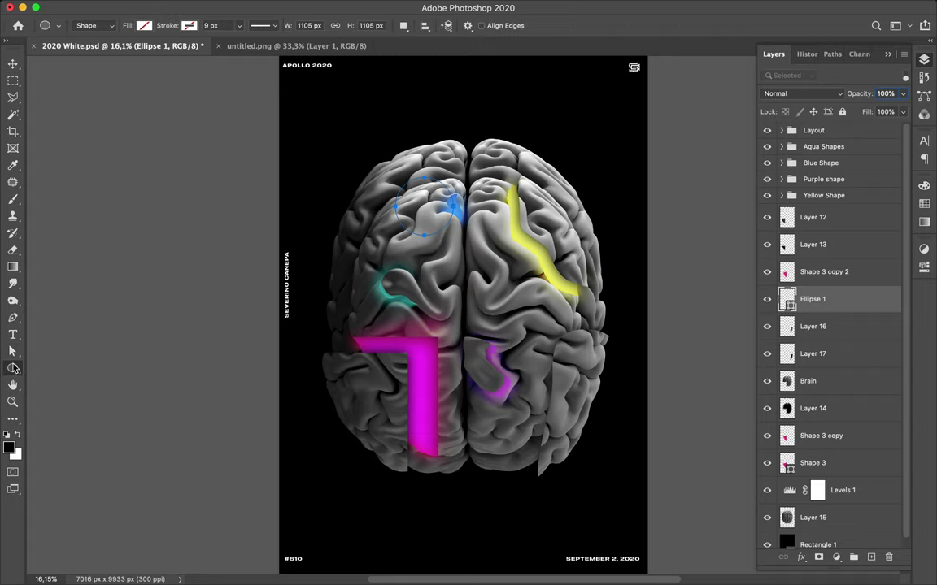
Step: Fill the circle with red shifted slightly toward orange
{"action": "left_click", "coordinate": [196, 26]}
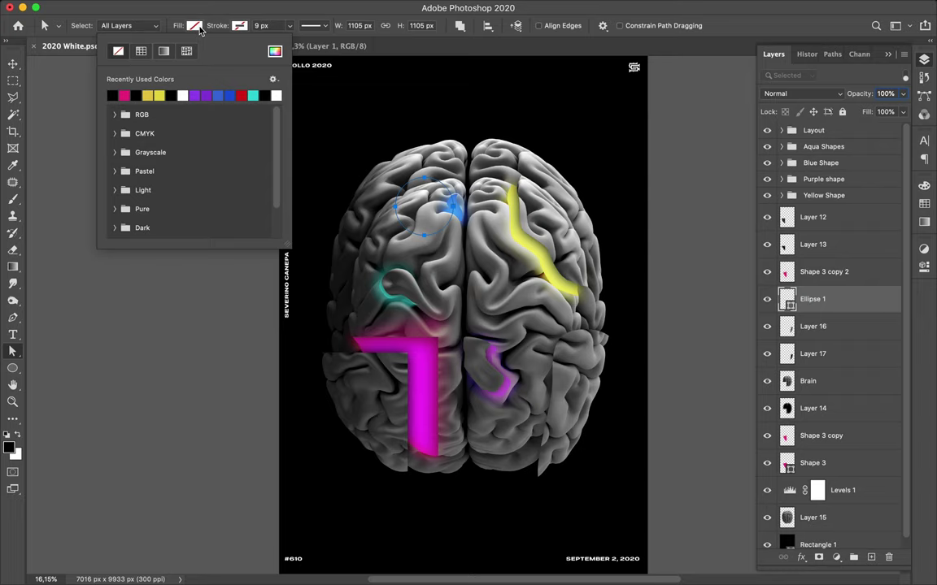
{"action": "left_click", "coordinate": [243, 96]}
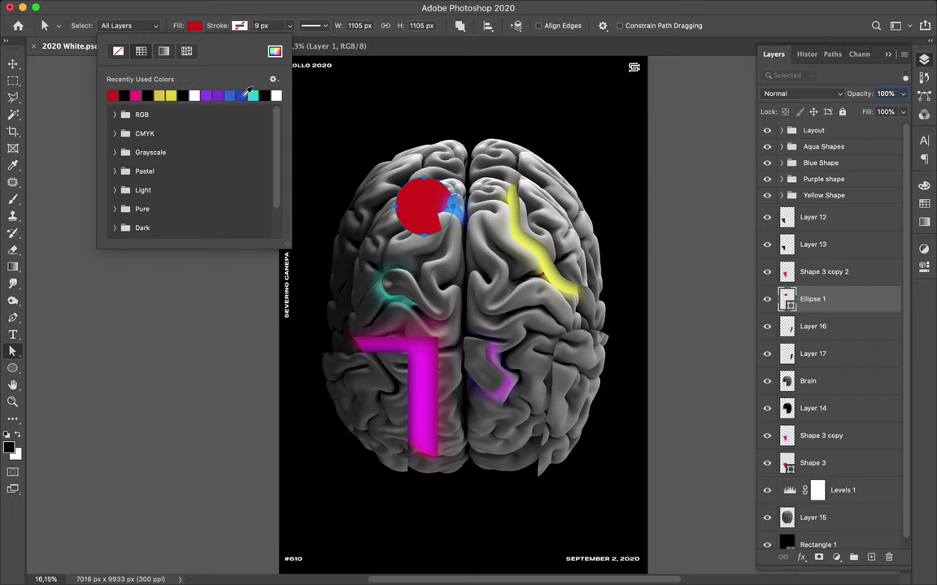
{"action": "left_click", "coordinate": [275, 51]}
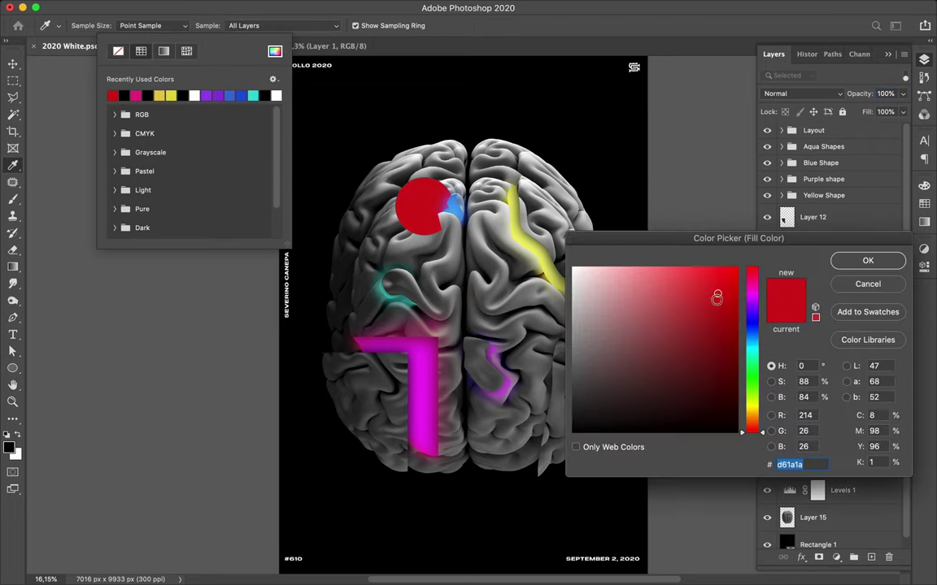
{"action": "left_click", "coordinate": [742, 429]}
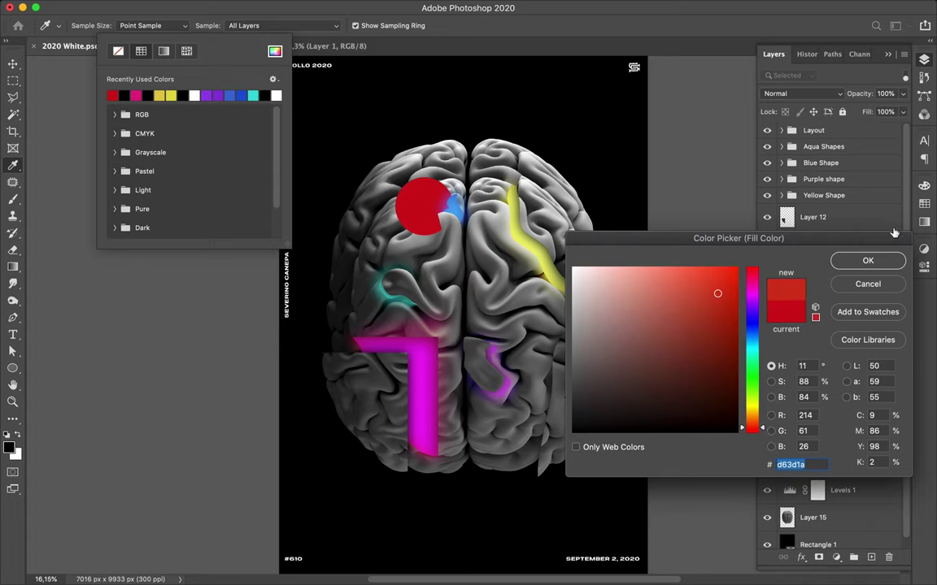
{"action": "left_click", "coordinate": [891, 264]}
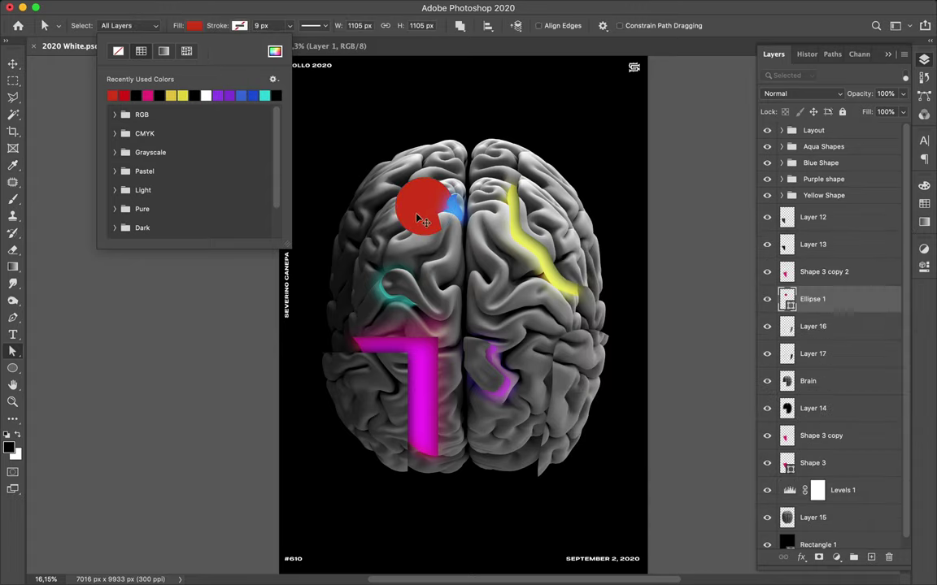
Step: Settle the circle at the brain's upper left, move it below Layer 14, and duplicate it
{"action": "key", "text": "v"}
{"action": "mouse_move", "coordinate": [412, 207]}
{"action": "left_mouse_down"}
{"action": "mouse_move", "coordinate": [532, 258]}
{"action": "mouse_move", "coordinate": [593, 315]}
{"action": "mouse_move", "coordinate": [583, 359]}
{"action": "mouse_move", "coordinate": [378, 214]}
{"action": "left_mouse_up"}
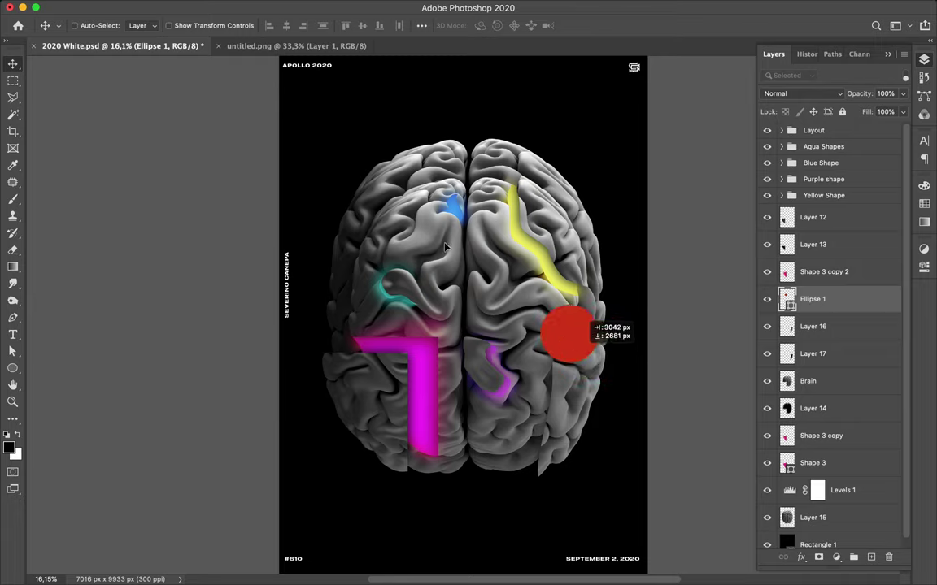
{"action": "left_click_drag", "start_coordinate": [378, 214], "coordinate": [390, 216]}
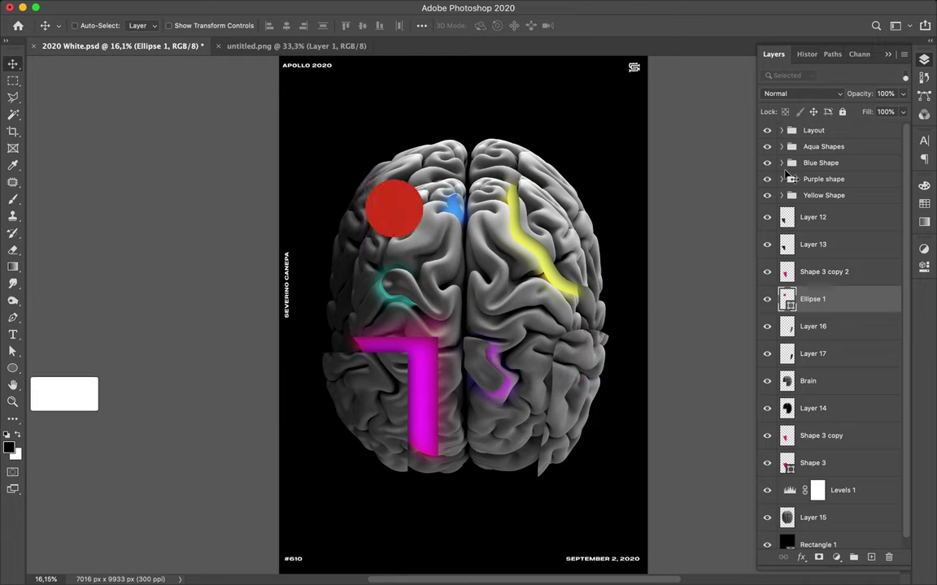
{"action": "left_click_drag", "start_coordinate": [840, 313], "coordinate": [832, 386]}
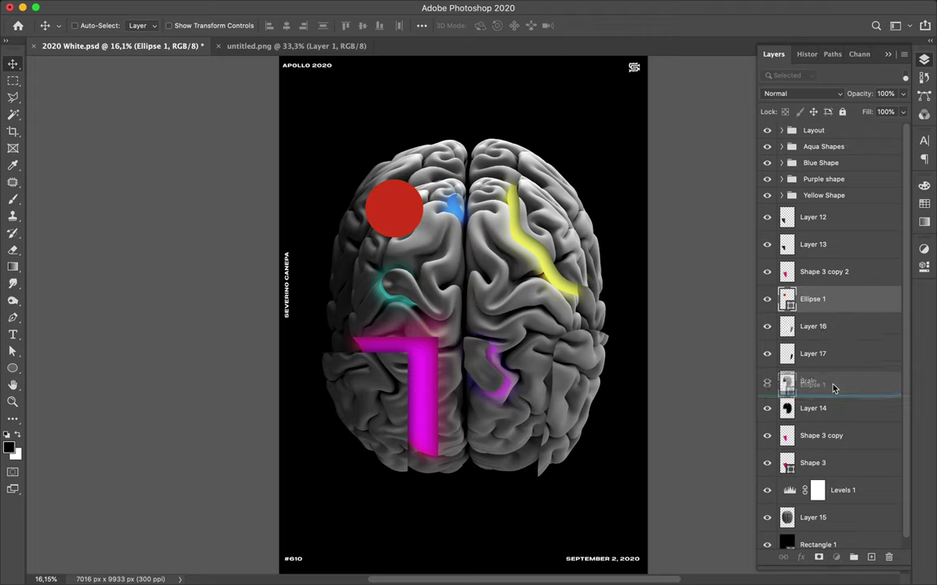
{"action": "left_click_drag", "start_coordinate": [830, 383], "coordinate": [831, 413]}
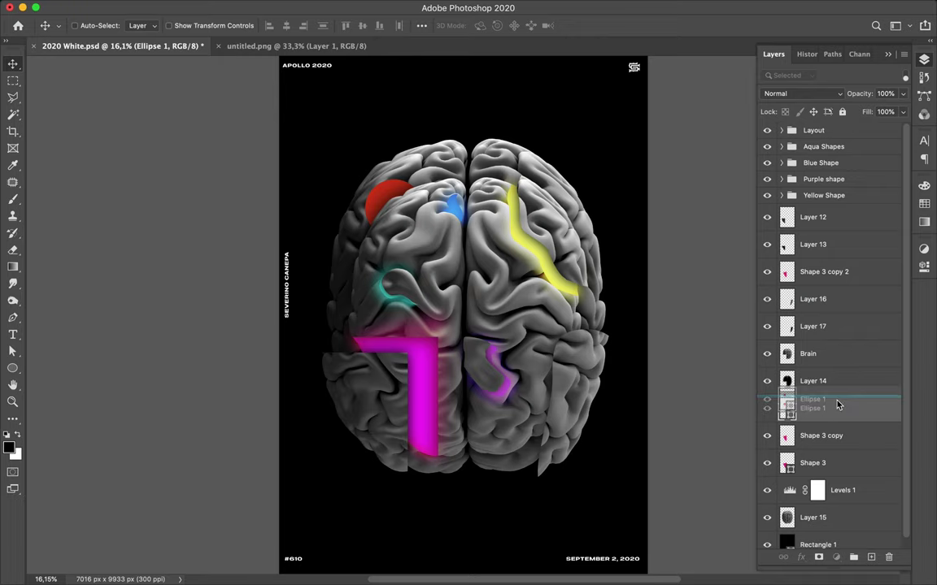
{"action": "left_click_drag", "start_coordinate": [837, 414], "coordinate": [836, 399]}
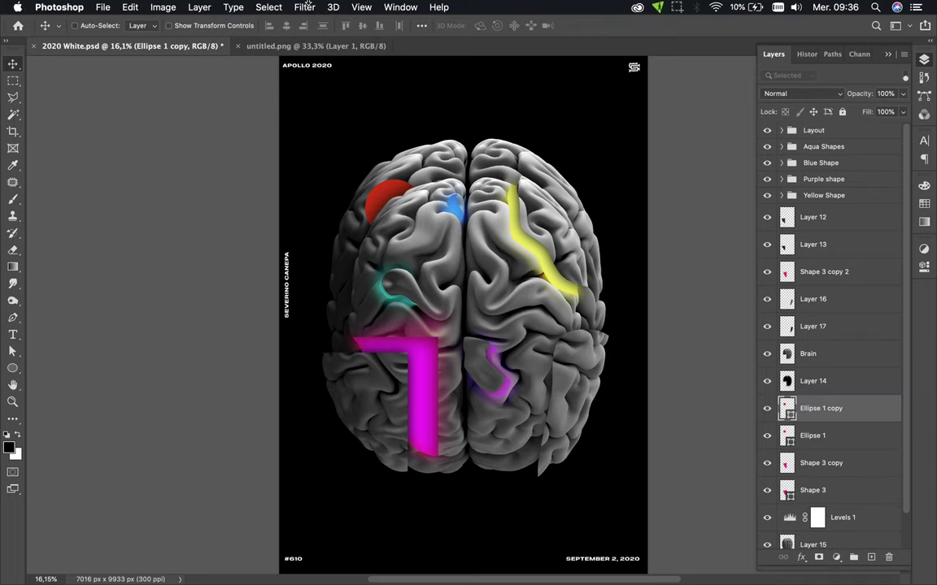
Step: Gaussian-blur the circle copy and set it to Linear Dodge (Add) blending
{"action": "left_click", "coordinate": [304, 8]}
{"action": "left_click", "coordinate": [310, 25]}
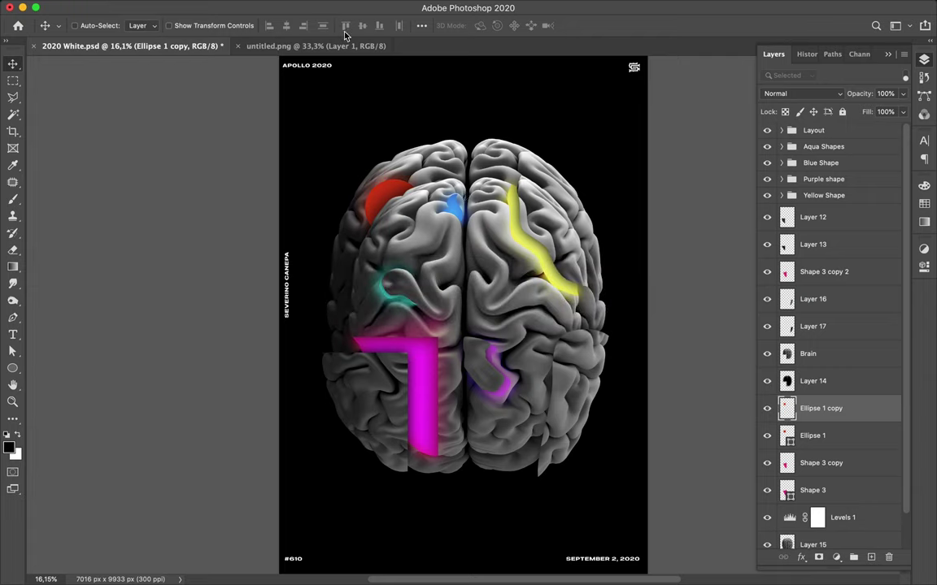
{"action": "left_click", "coordinate": [829, 93]}
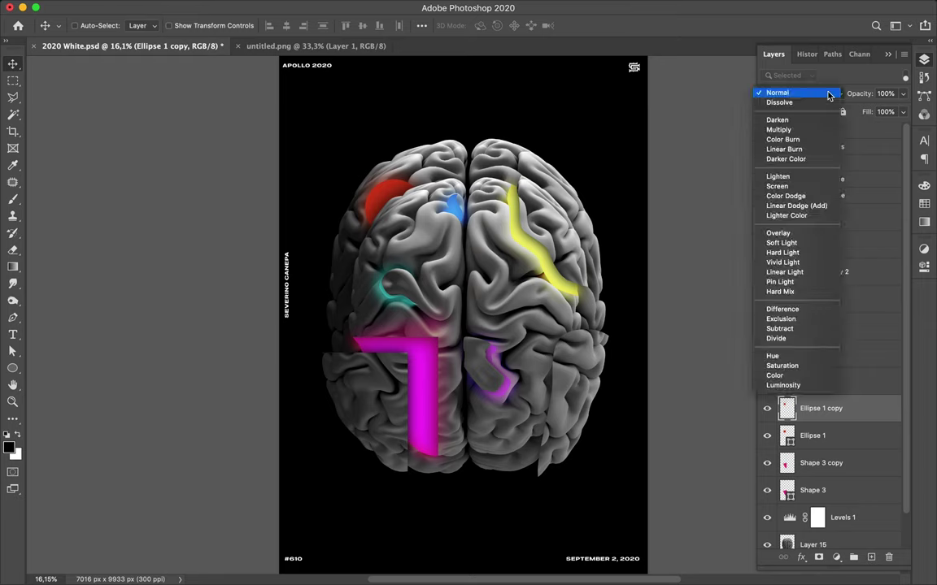
{"action": "left_click", "coordinate": [815, 206]}
Step: Duplicate the blurred circle and set the new copy to Color Dodge
{"action": "left_click_drag", "start_coordinate": [829, 408], "coordinate": [829, 406]}
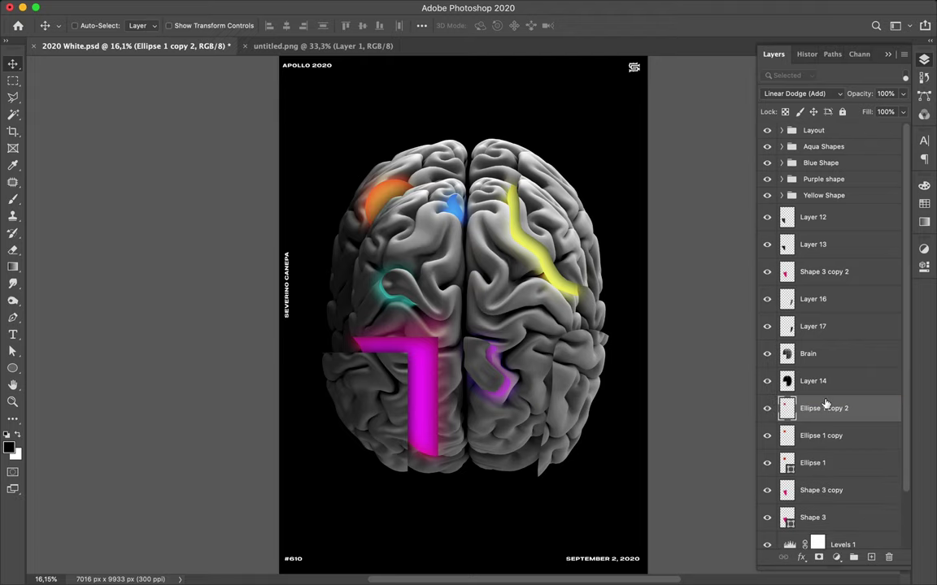
{"action": "left_click", "coordinate": [803, 96]}
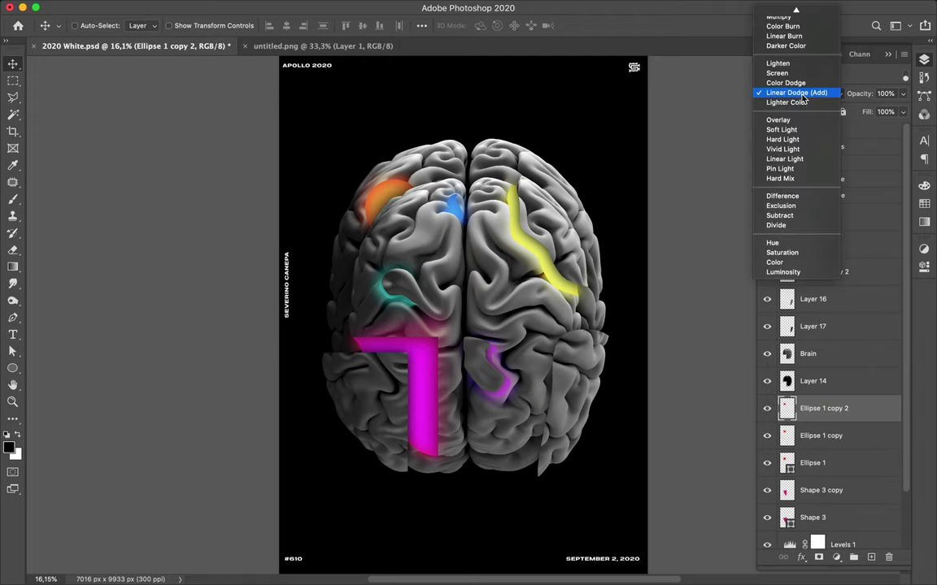
{"action": "left_click", "coordinate": [796, 83]}
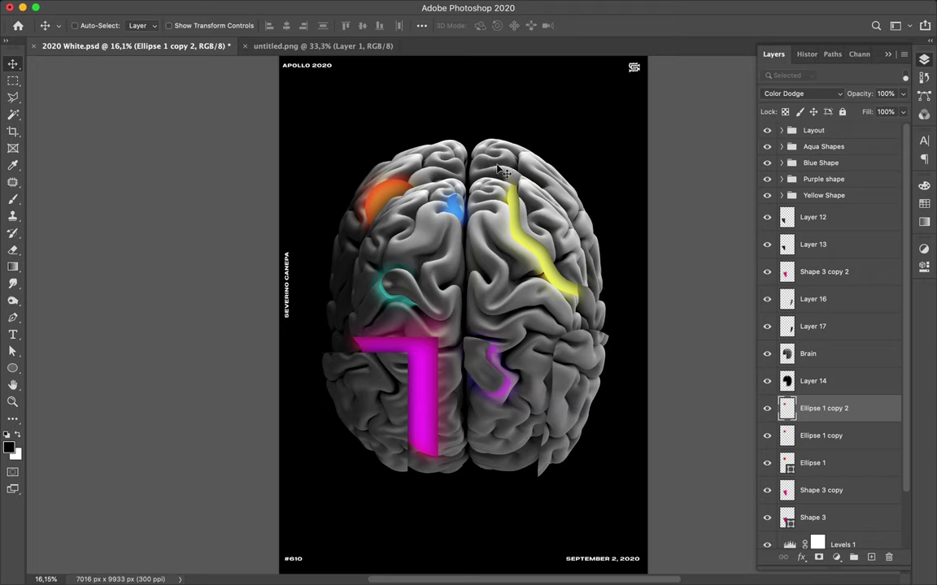
{"action": "key", "text": "alt+comma"}
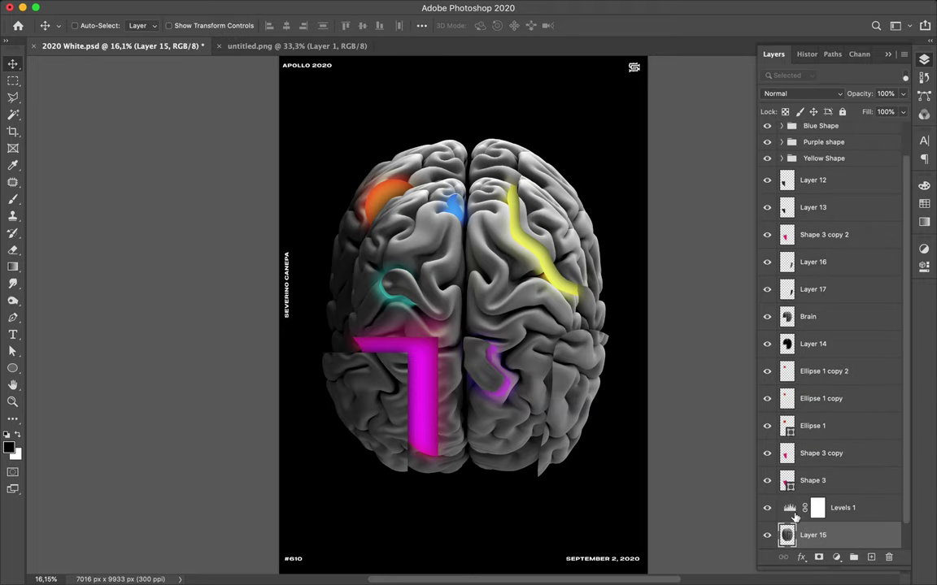
Step: Set Levels 1 to black input 52, midtones 0.72 and white 241
{"action": "double_click", "coordinate": [793, 513]}
{"action": "left_click_drag", "start_coordinate": [773, 388], "coordinate": [782, 388]}
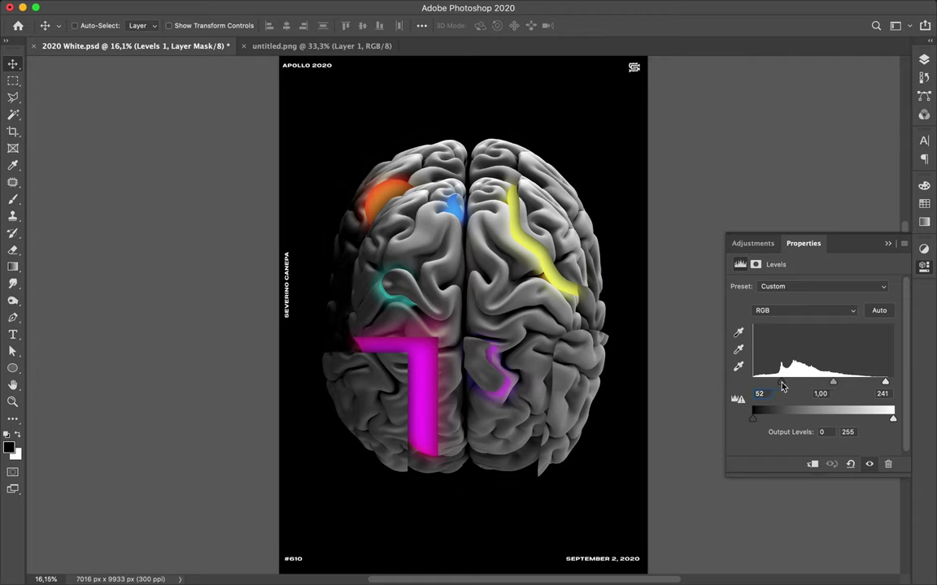
{"action": "left_click_drag", "start_coordinate": [839, 383], "coordinate": [844, 389]}
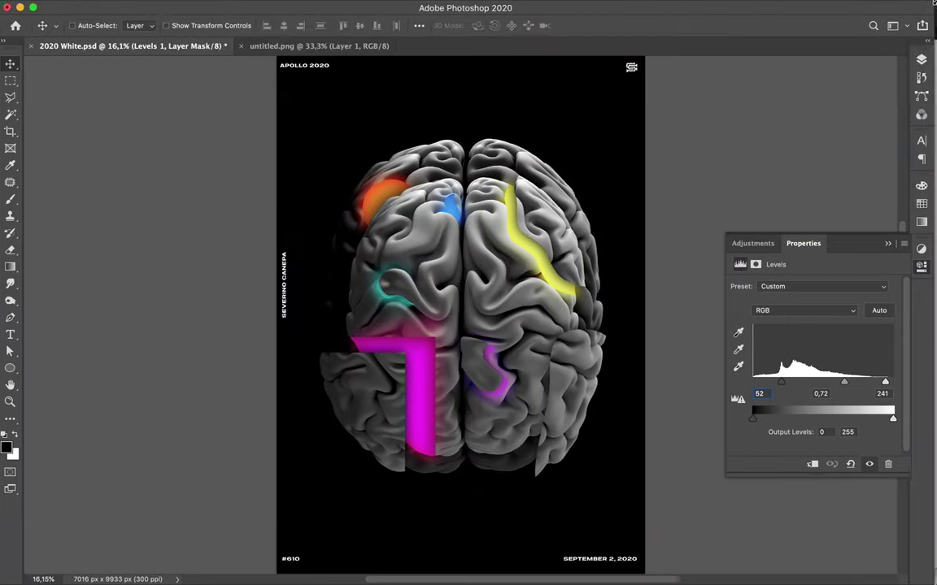
{"action": "left_click", "coordinate": [926, 59]}
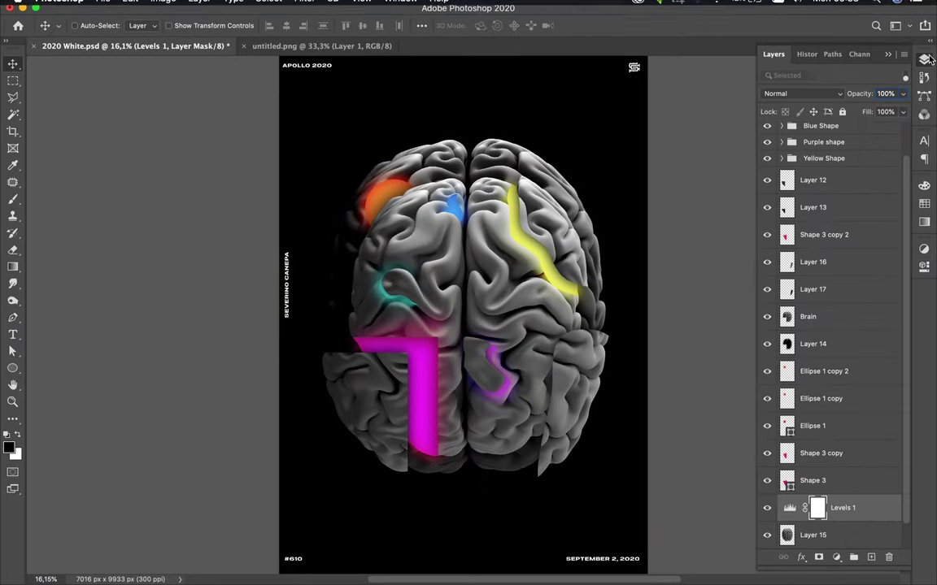
{"action": "left_click", "coordinate": [587, 390]}
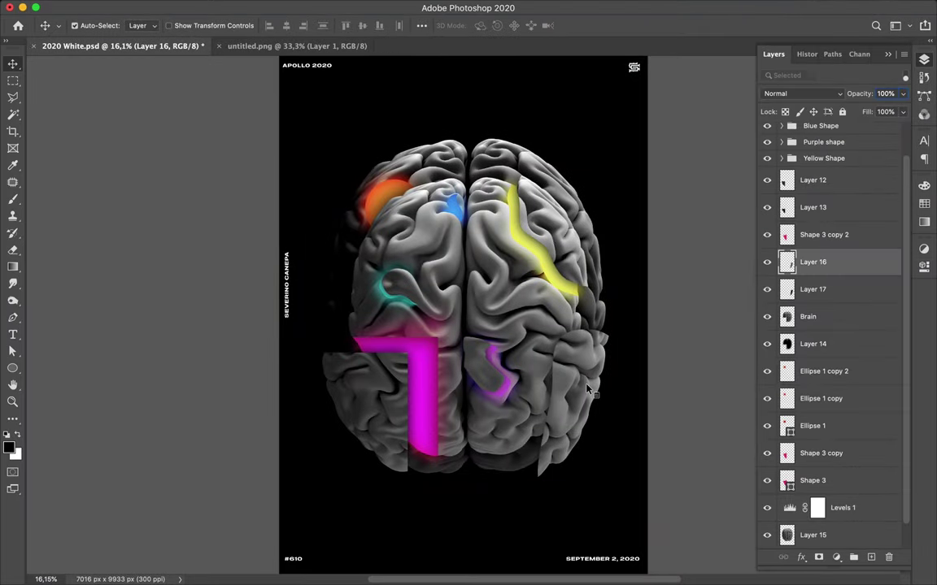
Step: Add a Levels adjustment above Layer 16 with brighter highlights and midtones, clipped to Layer 16
{"action": "left_click", "coordinate": [836, 560]}
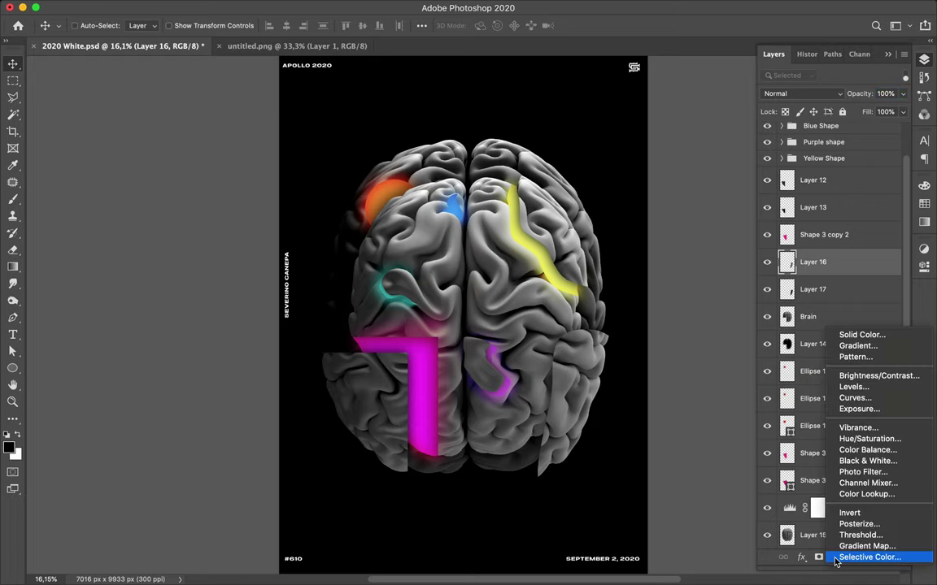
{"action": "left_click", "coordinate": [873, 389]}
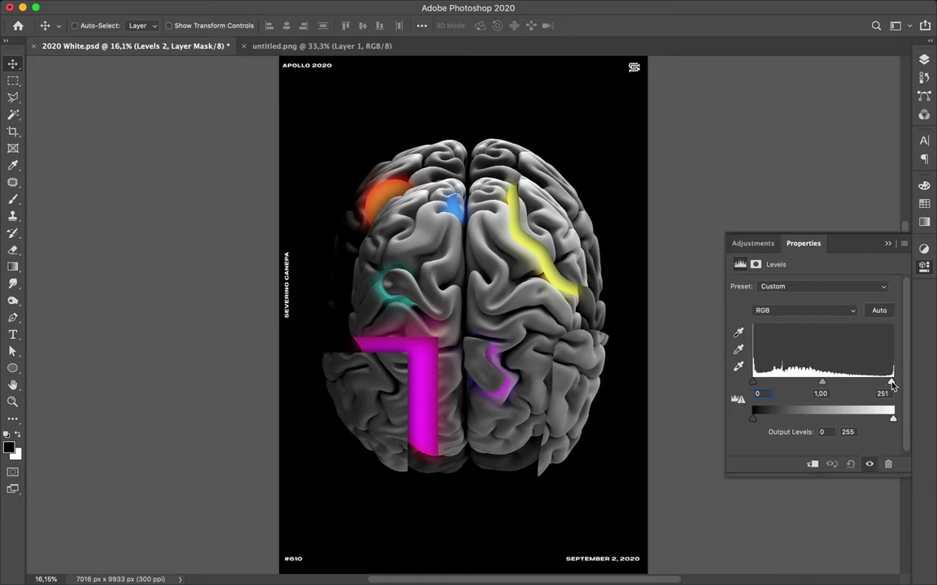
{"action": "left_click_drag", "start_coordinate": [892, 383], "coordinate": [882, 383]}
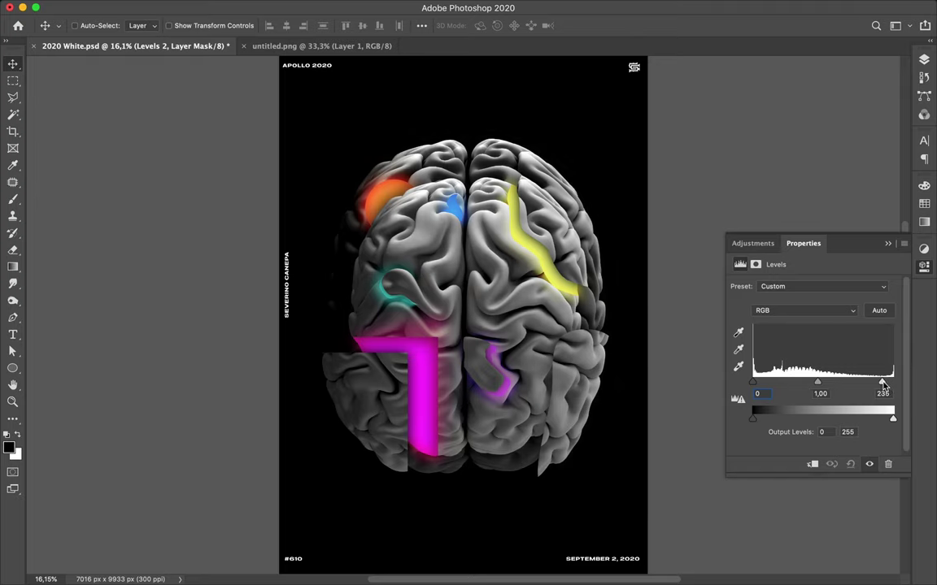
{"action": "left_click_drag", "start_coordinate": [814, 385], "coordinate": [808, 384]}
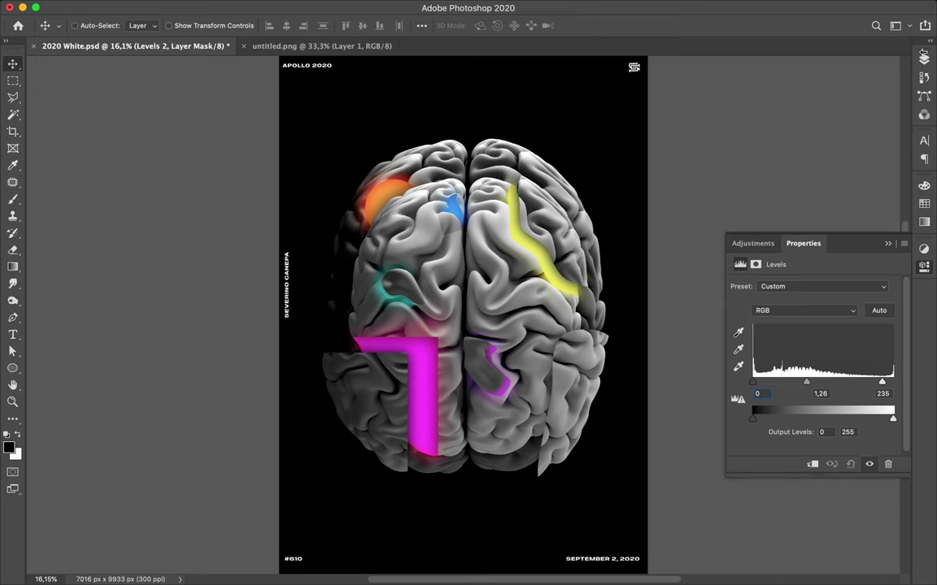
{"action": "left_click", "coordinate": [924, 60]}
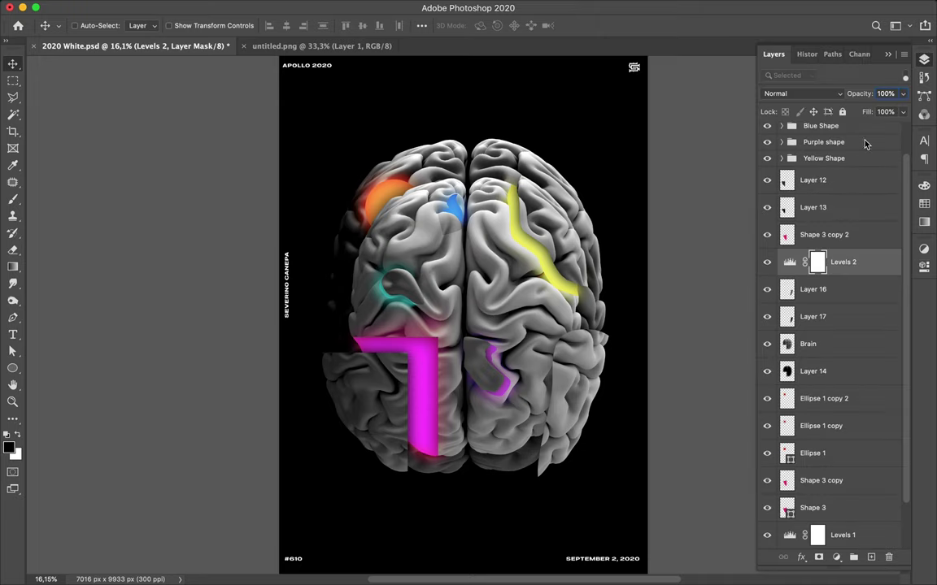
{"action": "left_click", "coordinate": [800, 274], "text": "alt"}
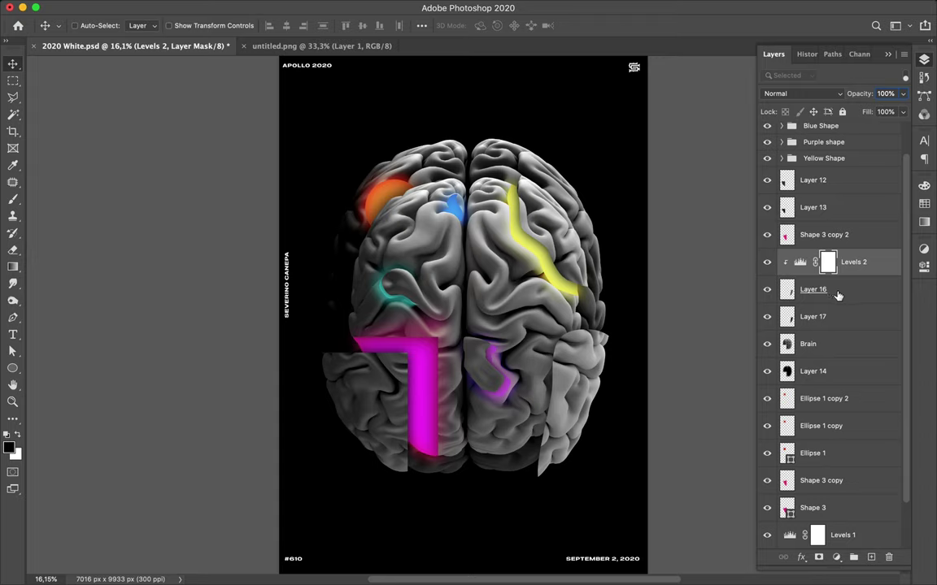
Step: Refine Levels 2 to white input 205 and midtones 0.95
{"action": "double_click", "coordinate": [800, 262]}
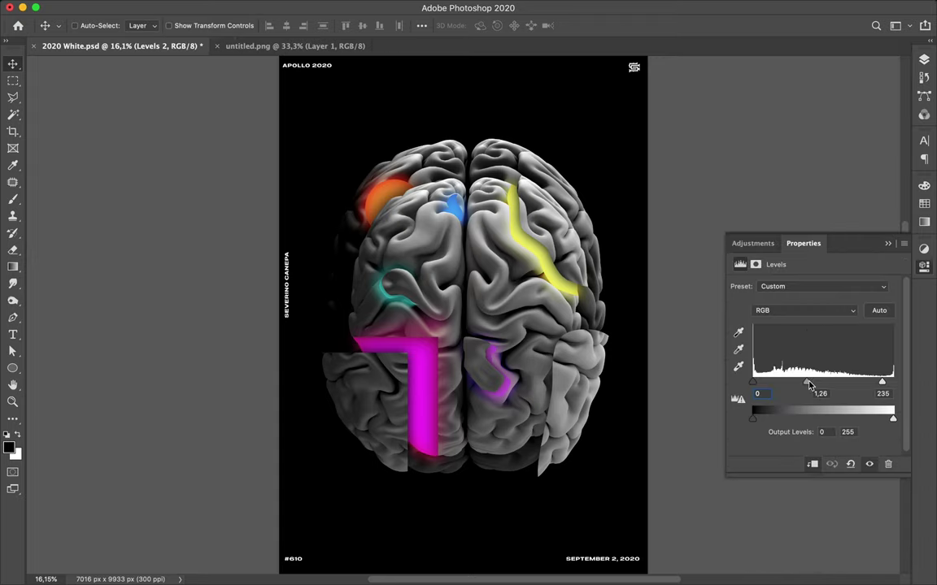
{"action": "left_click_drag", "start_coordinate": [881, 382], "coordinate": [865, 382]}
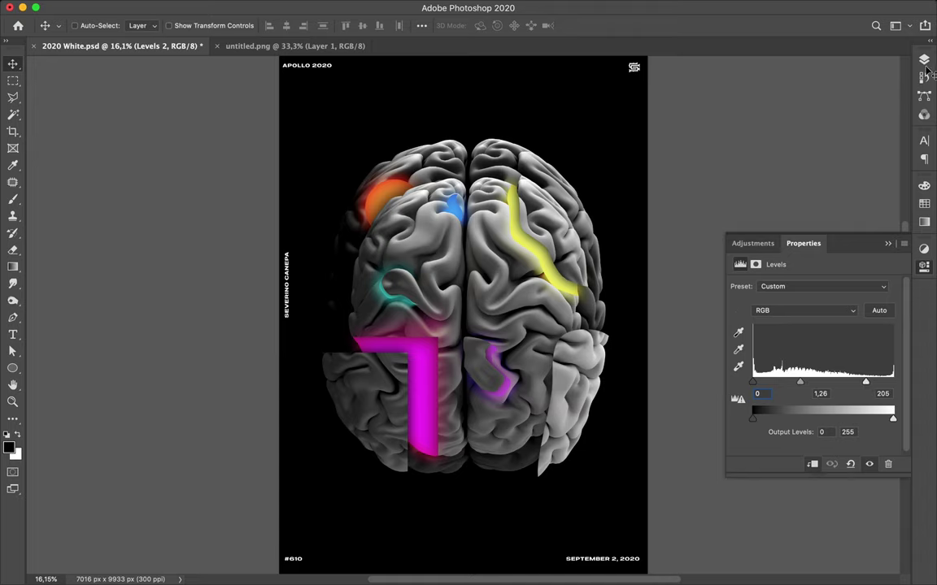
{"action": "left_click", "coordinate": [834, 53]}
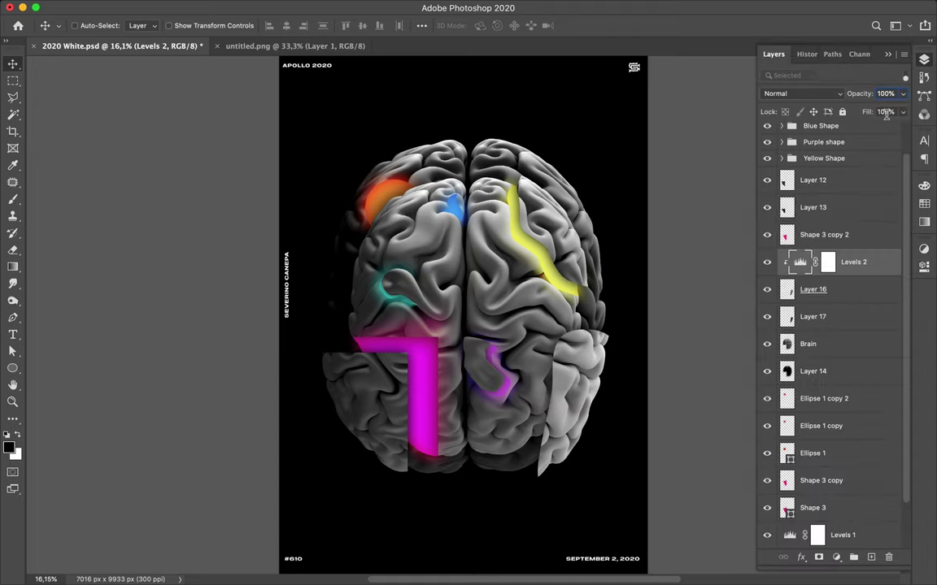
{"action": "left_click", "coordinate": [831, 295], "text": "shift"}
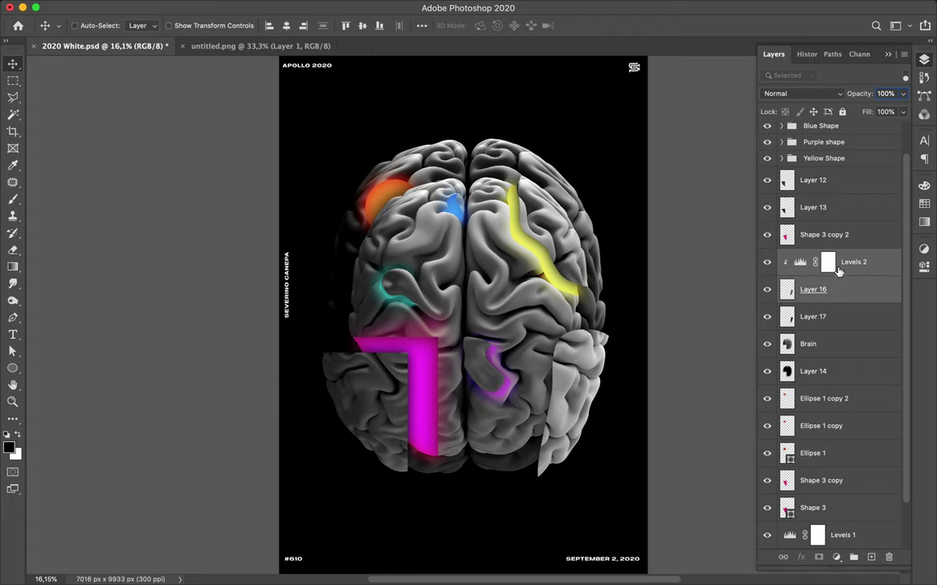
{"action": "double_click", "coordinate": [800, 262]}
{"action": "left_click_drag", "start_coordinate": [800, 382], "coordinate": [798, 383]}
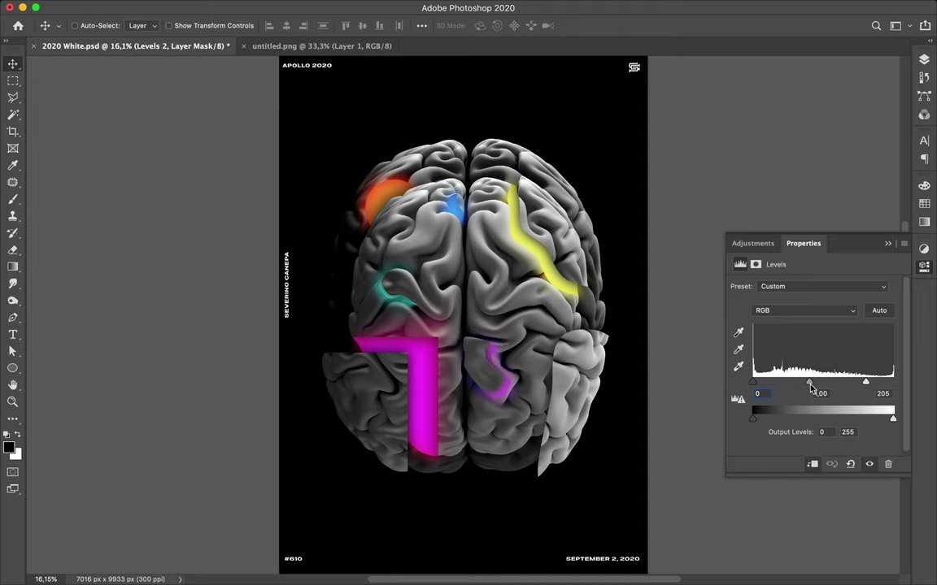
{"action": "left_click_drag", "start_coordinate": [811, 387], "coordinate": [813, 389]}
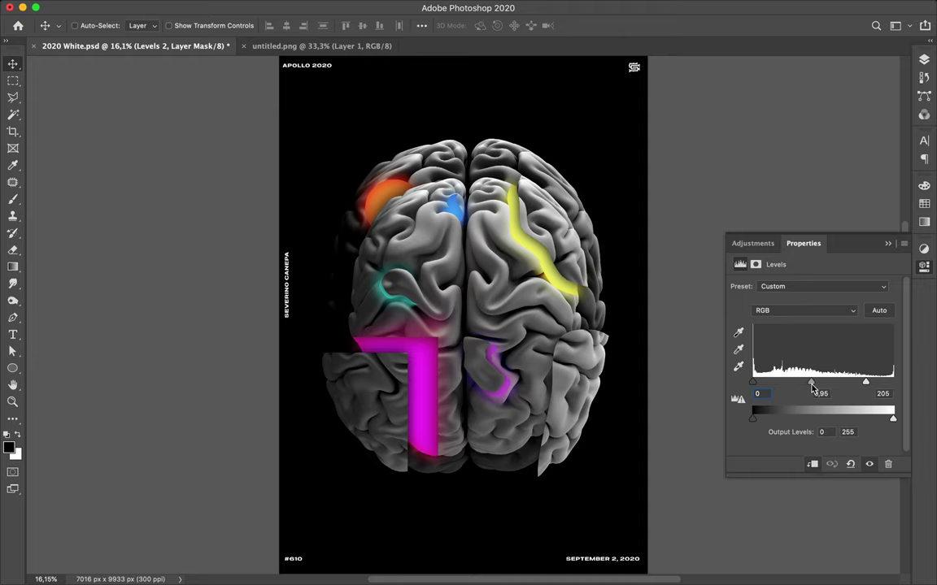
Step: Merge Layer 16 and its Levels 2 adjustment into one layer
{"action": "left_click", "coordinate": [923, 59]}
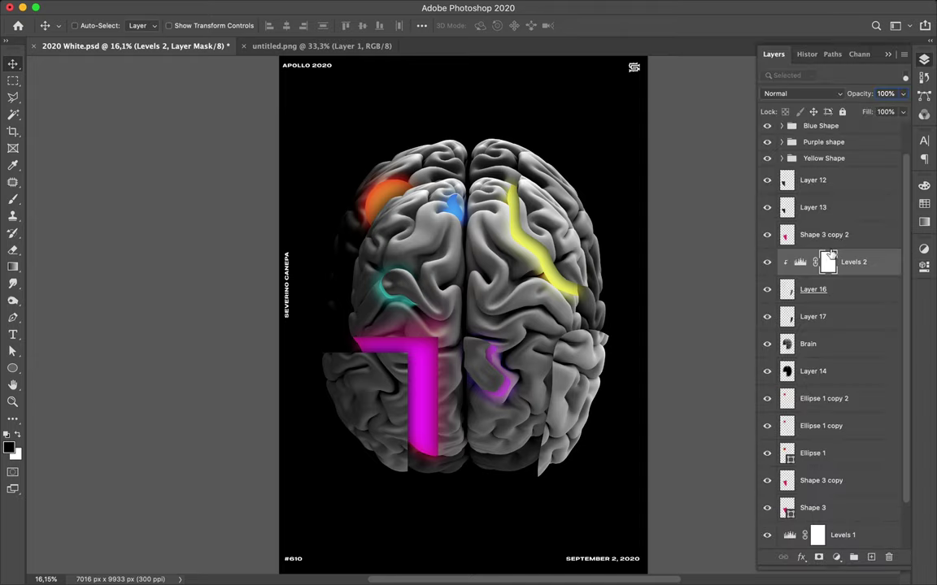
{"action": "left_click", "coordinate": [831, 290]}
{"action": "key", "text": "ctrl+e"}
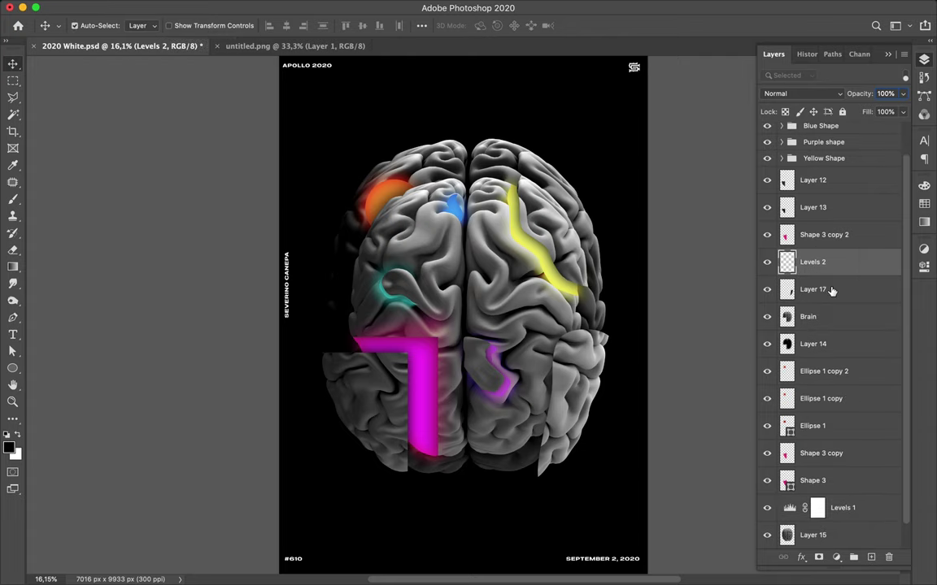
{"action": "left_click", "coordinate": [380, 401], "text": "ctrl"}
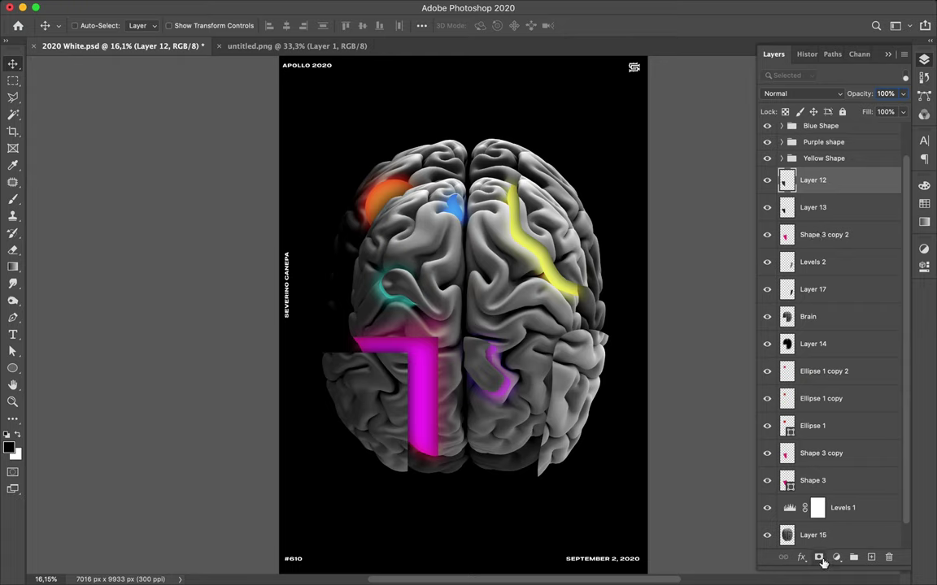
Step: Add a Levels adjustment above Layer 12 with the black input raised to 24
{"action": "left_click", "coordinate": [836, 558]}
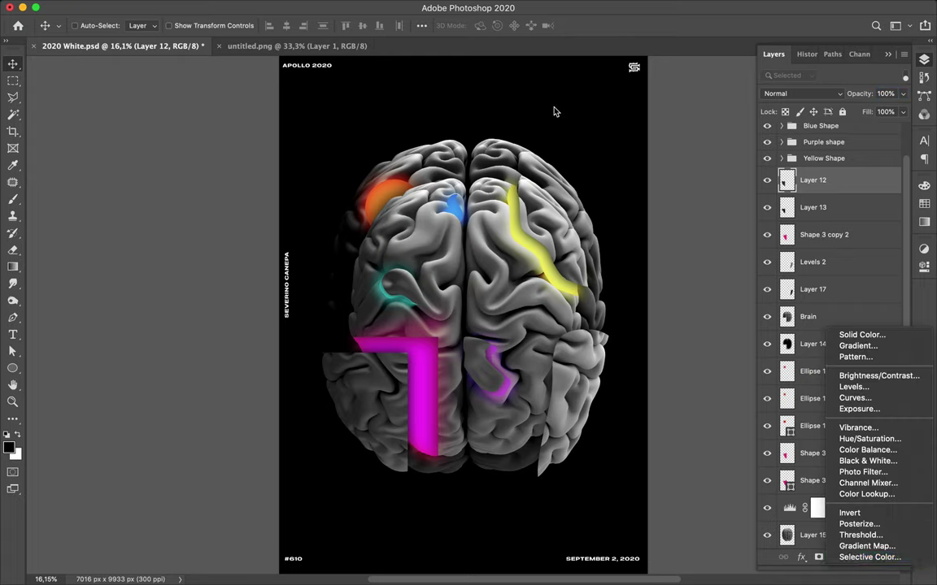
{"action": "left_click", "coordinate": [869, 393]}
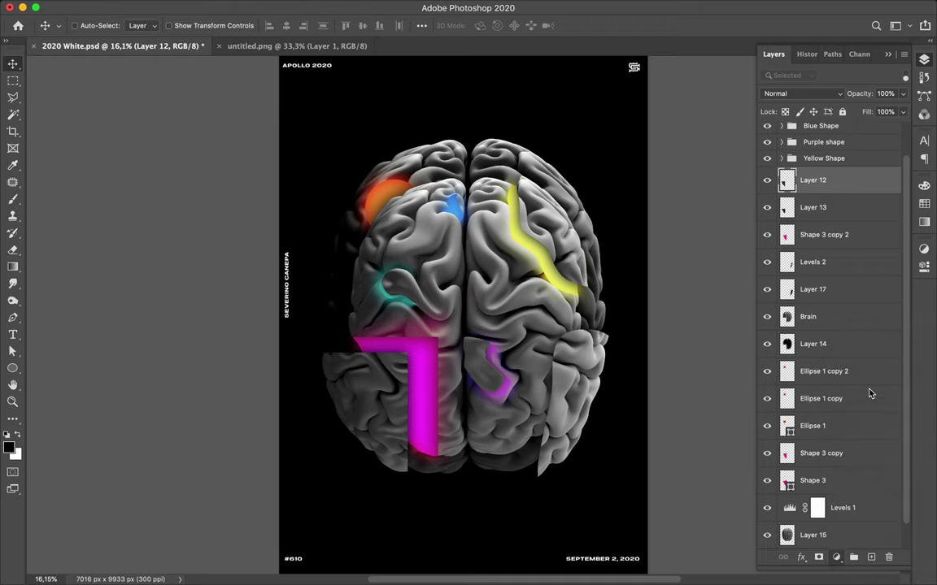
{"action": "left_click_drag", "start_coordinate": [754, 380], "coordinate": [767, 384]}
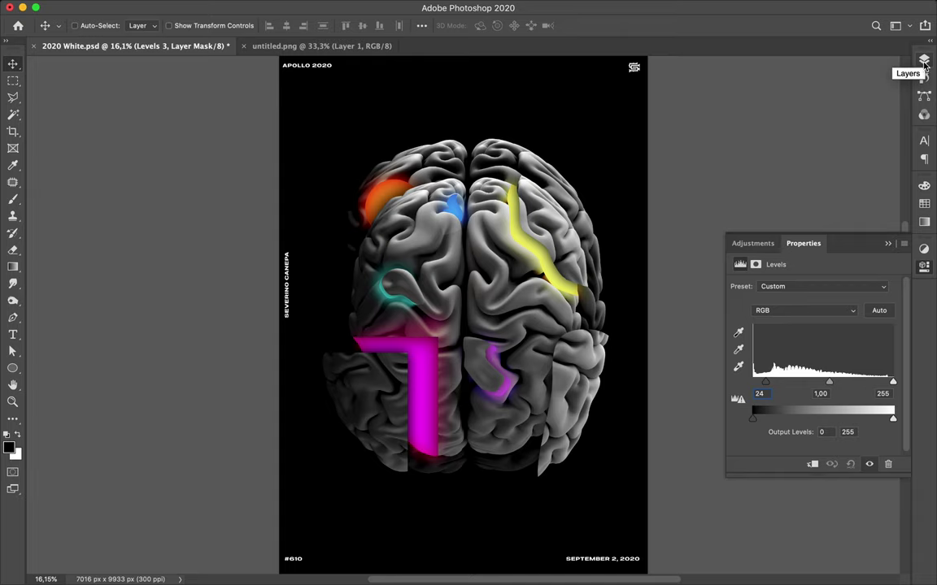
{"action": "left_click", "coordinate": [924, 62]}
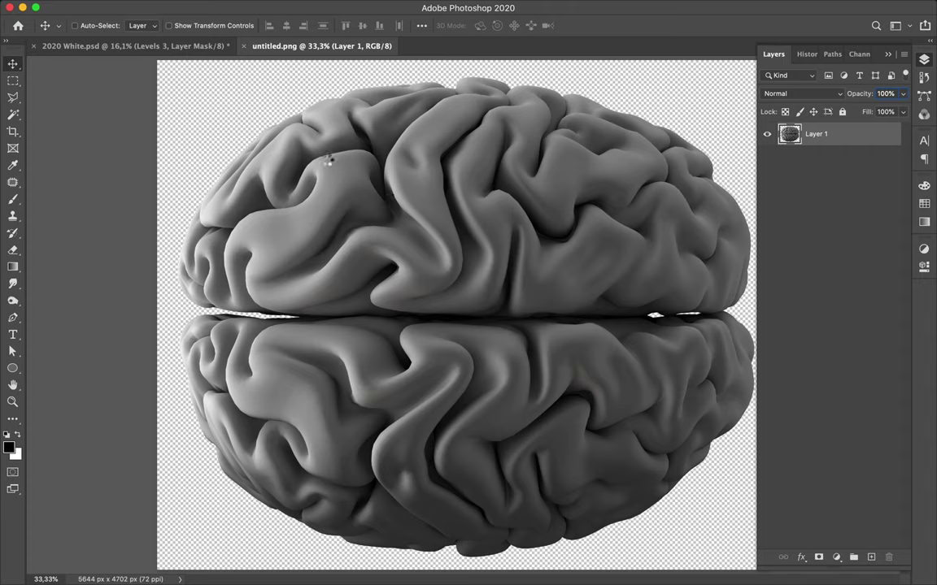
Step: Paste the brain into the poster, rotate it 90° and align it over the original brain
{"action": "left_click", "coordinate": [196, 46]}
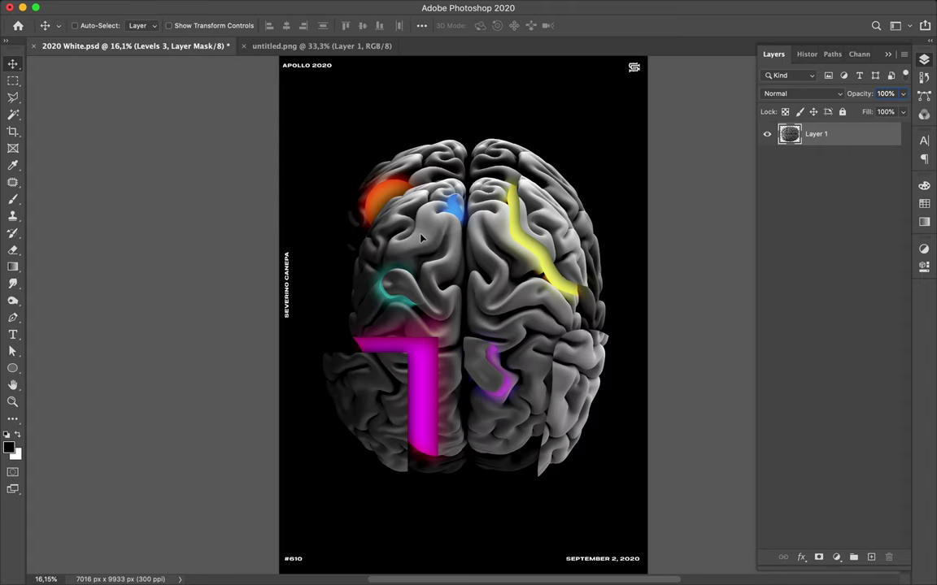
{"action": "key", "text": "ctrl+v"}
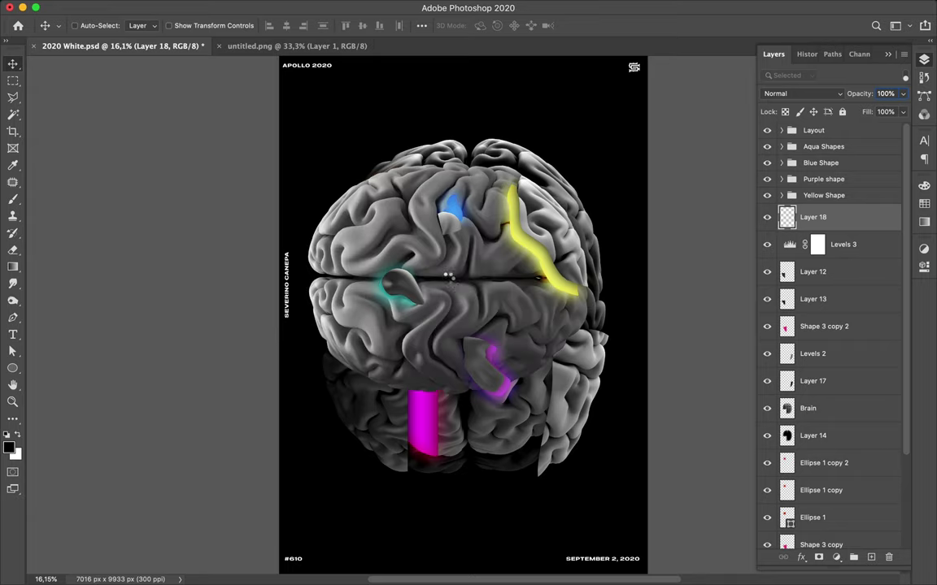
{"action": "key", "text": "ctrl+t"}
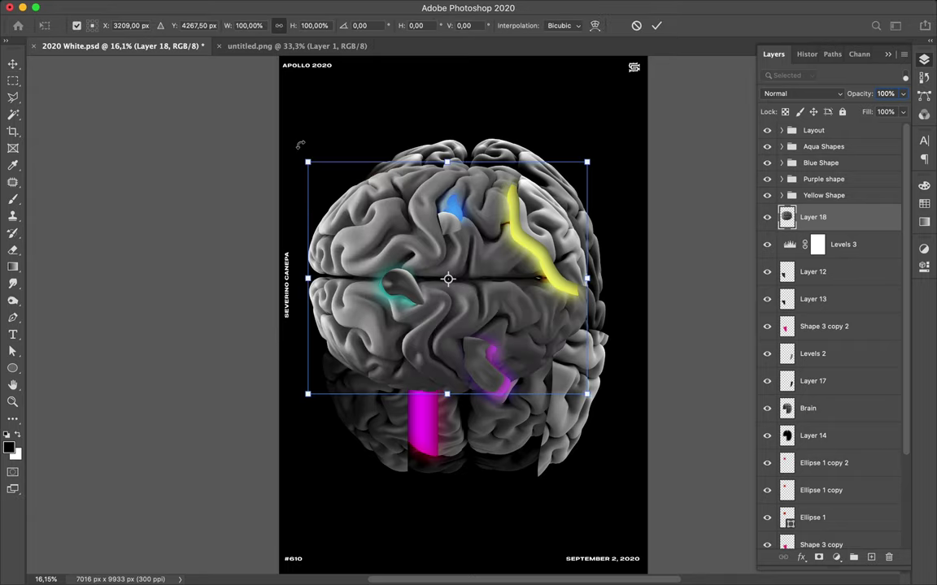
{"action": "mouse_move", "coordinate": [393, 96]}
{"action": "left_mouse_down"}
{"action": "mouse_move", "coordinate": [593, 158]}
{"action": "mouse_move", "coordinate": [571, 144]}
{"action": "left_mouse_up"}
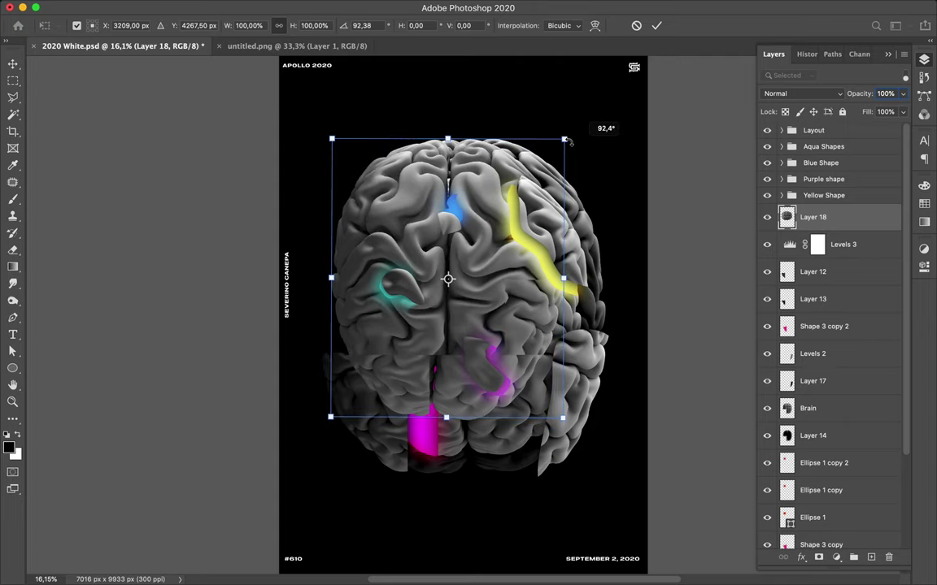
{"action": "left_click_drag", "start_coordinate": [572, 143], "coordinate": [573, 145]}
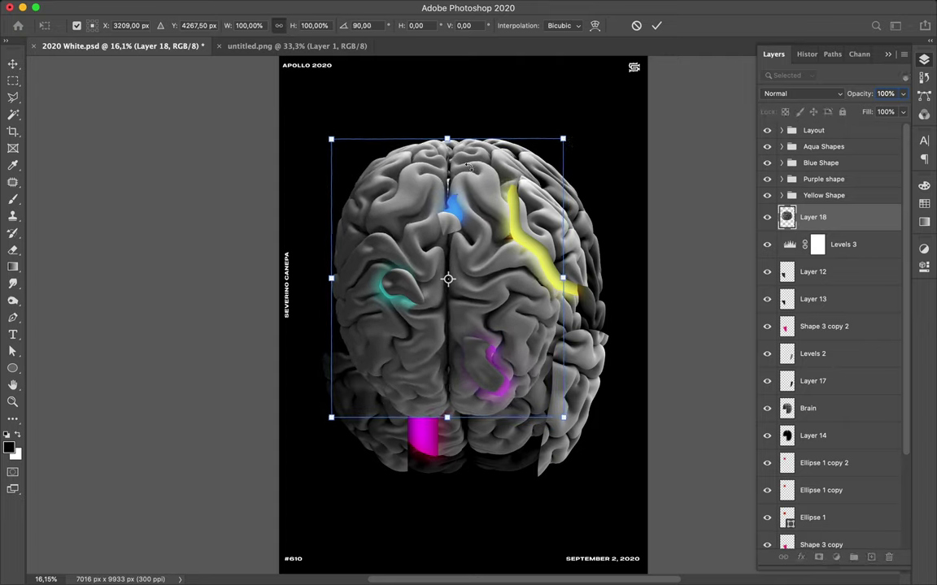
{"action": "left_click_drag", "start_coordinate": [423, 195], "coordinate": [462, 255]}
{"action": "key", "text": "Return"}
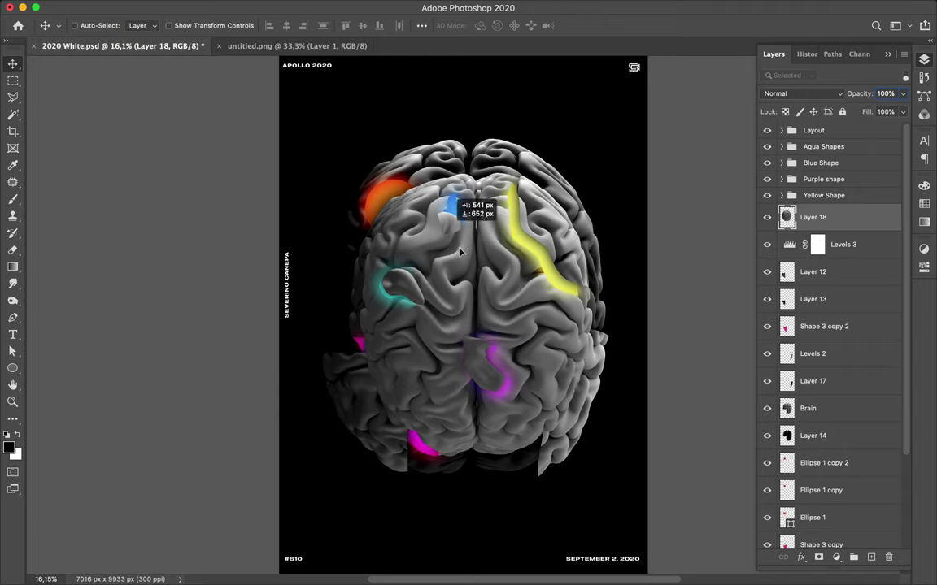
{"action": "left_click_drag", "start_coordinate": [462, 255], "coordinate": [438, 238]}
Step: Select Layer 18's brain outline and choose a Soft Round brush at 1040 px
{"action": "left_click", "coordinate": [784, 271], "text": "ctrl"}
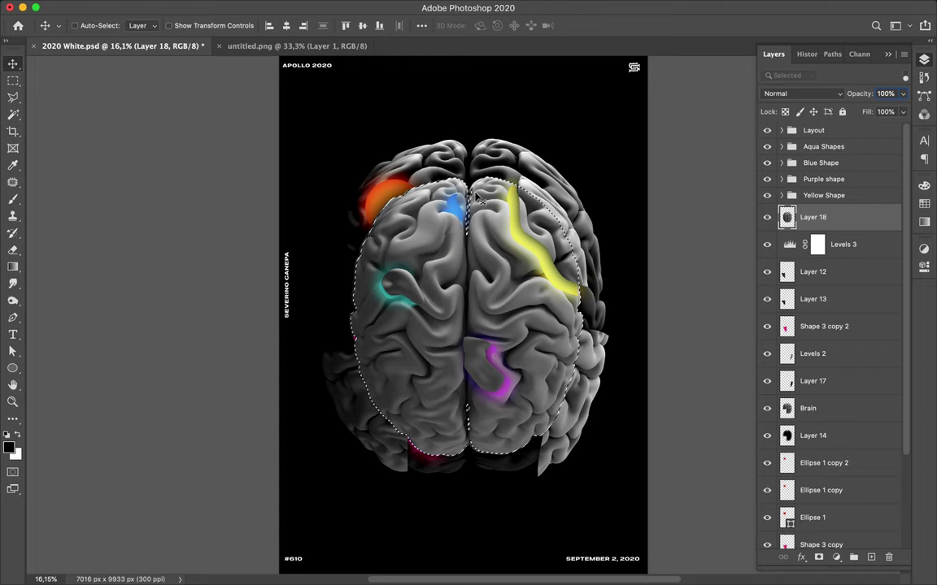
{"action": "key", "text": "b"}
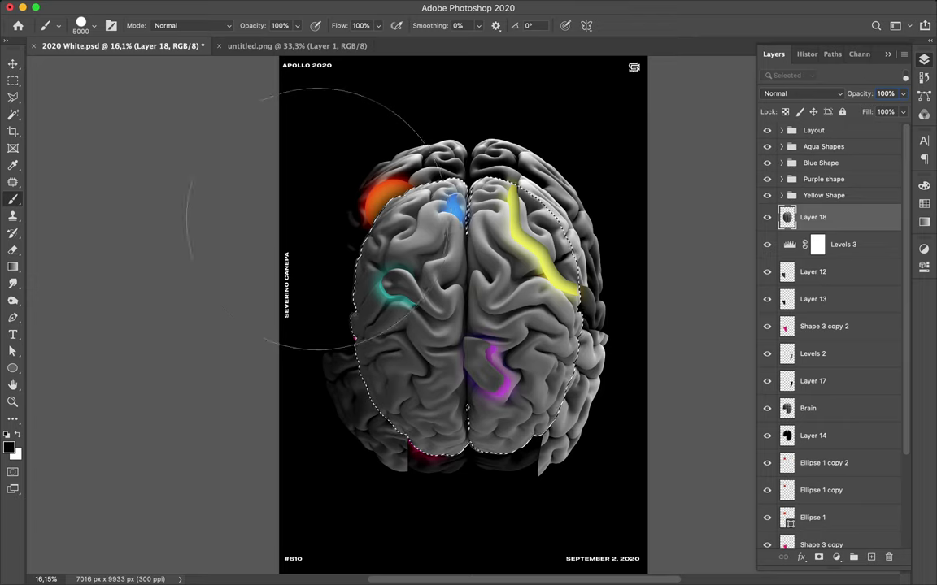
{"action": "left_click", "coordinate": [87, 25]}
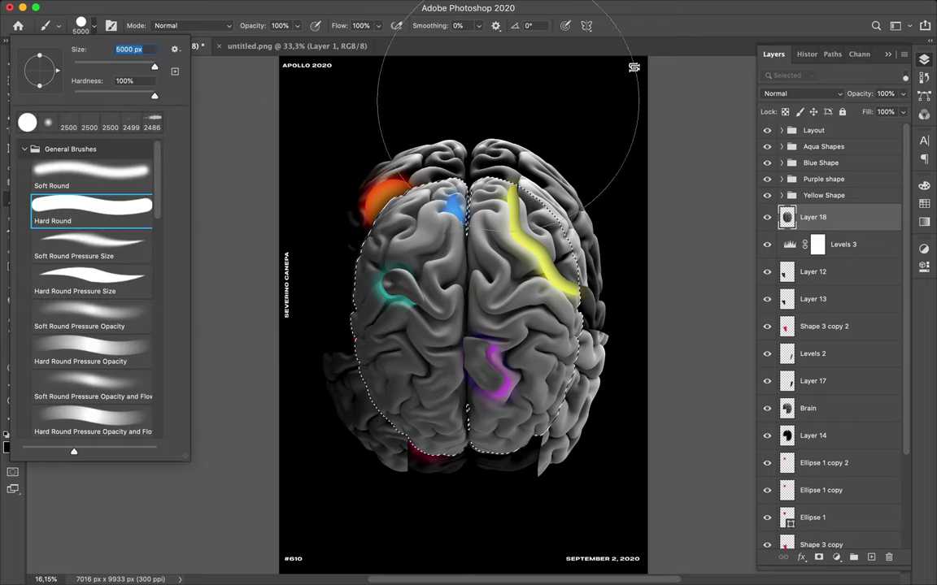
{"action": "left_click", "coordinate": [126, 160]}
{"action": "mouse_move", "coordinate": [138, 64]}
{"action": "left_mouse_down"}
{"action": "mouse_move", "coordinate": [152, 67]}
{"action": "mouse_move", "coordinate": [133, 62]}
{"action": "left_mouse_up"}
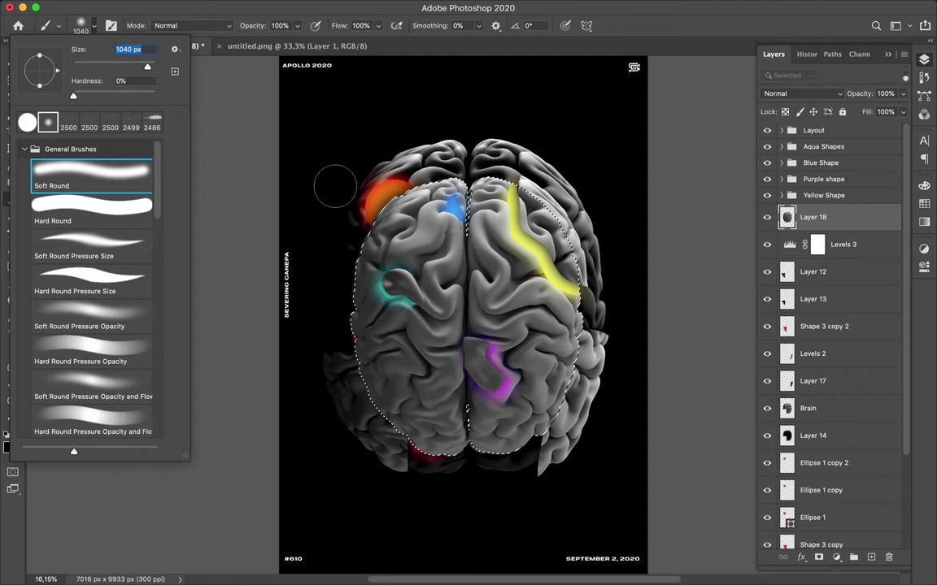
Step: Set the foreground colour to pink e41e64 and paint it across the top of the brain
{"action": "left_click", "coordinate": [7, 448]}
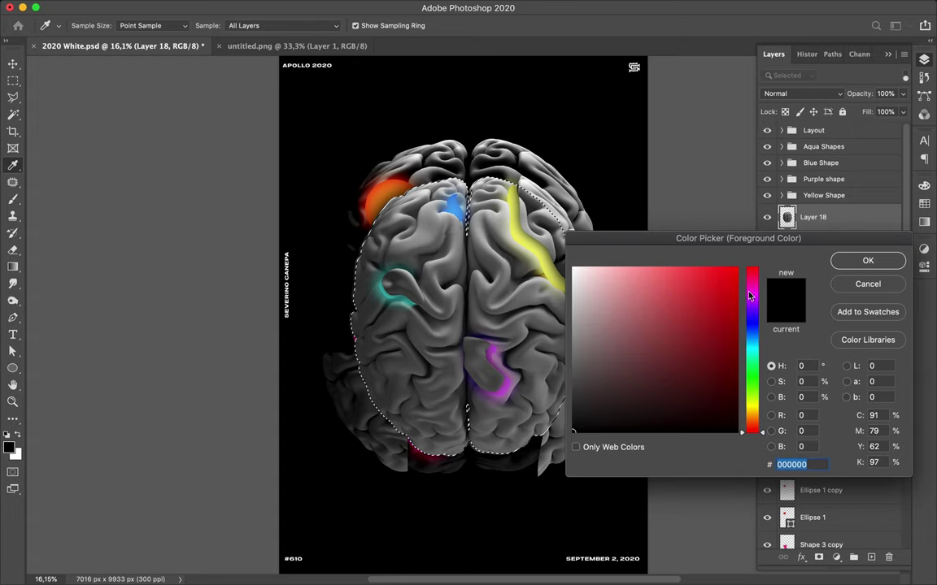
{"action": "left_click", "coordinate": [753, 278]}
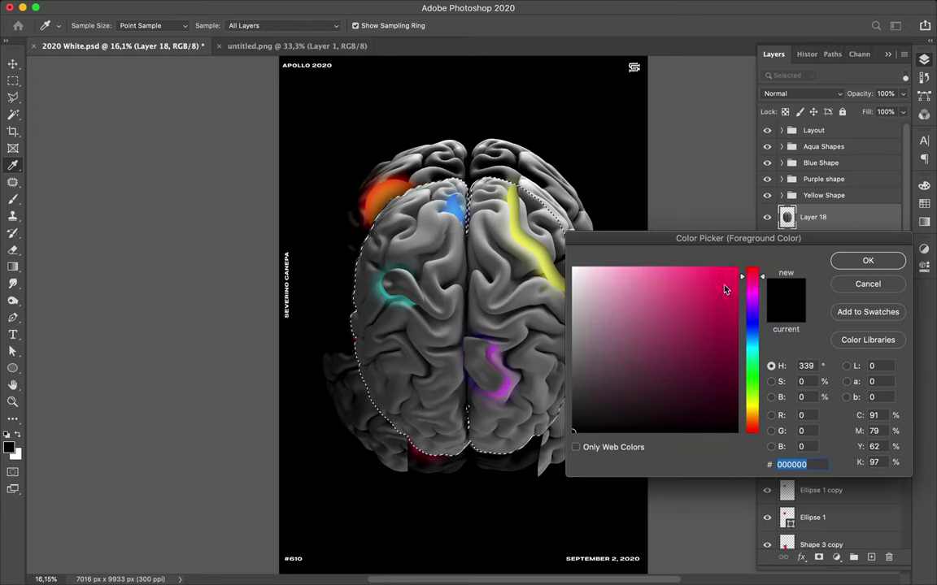
{"action": "left_click", "coordinate": [716, 284]}
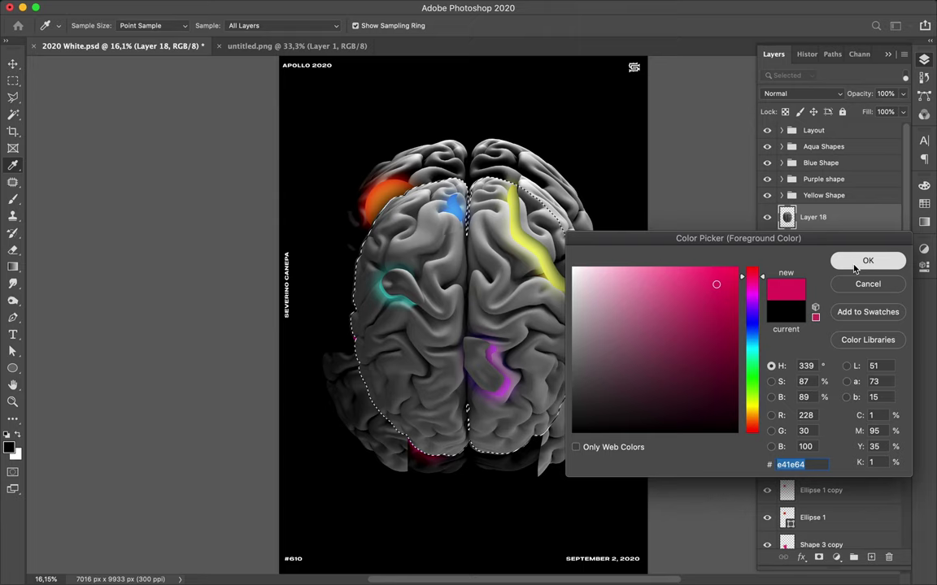
{"action": "left_click", "coordinate": [863, 261]}
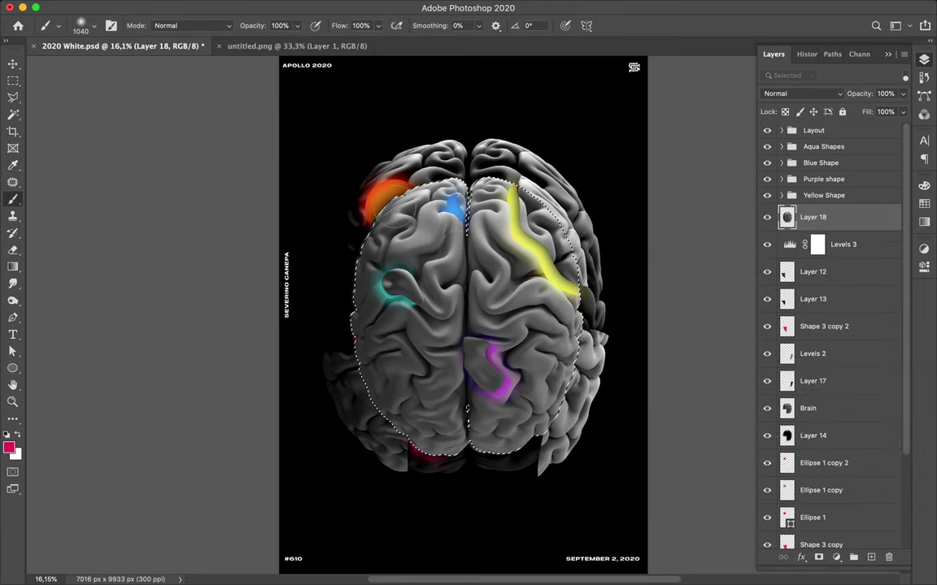
{"action": "mouse_move", "coordinate": [444, 191]}
{"action": "left_mouse_down"}
{"action": "mouse_move", "coordinate": [496, 191]}
{"action": "mouse_move", "coordinate": [362, 325]}
{"action": "left_mouse_up"}
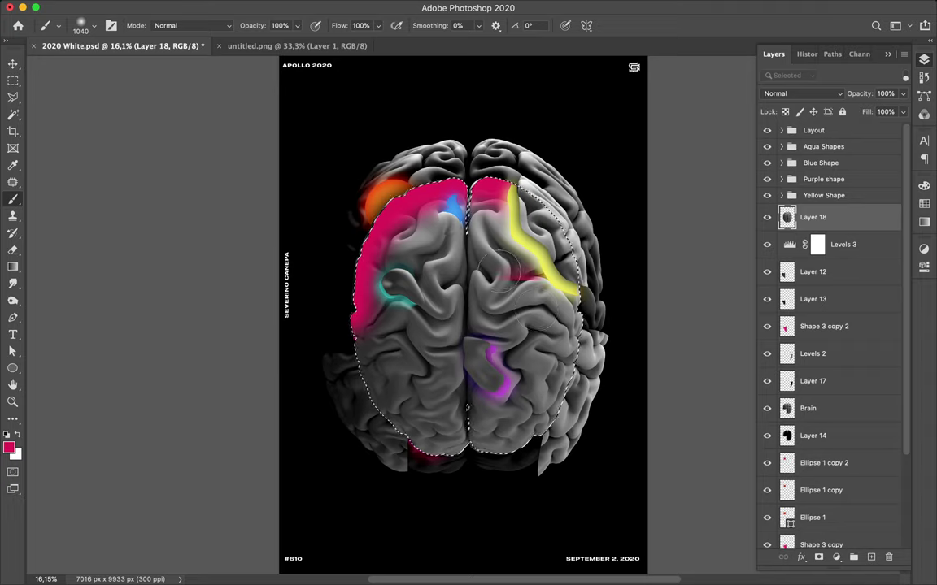
Step: Paint pink over the right hemisphere, lower brain and left hemisphere
{"action": "mouse_move", "coordinate": [527, 281]}
{"action": "left_mouse_down"}
{"action": "mouse_move", "coordinate": [521, 357]}
{"action": "mouse_move", "coordinate": [492, 443]}
{"action": "left_mouse_up"}
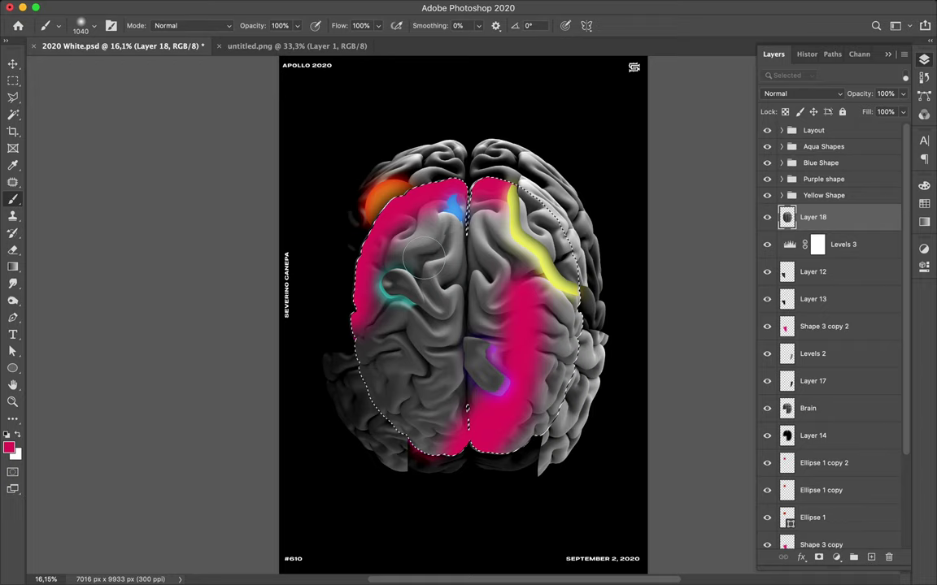
{"action": "left_click_drag", "start_coordinate": [520, 349], "coordinate": [561, 252]}
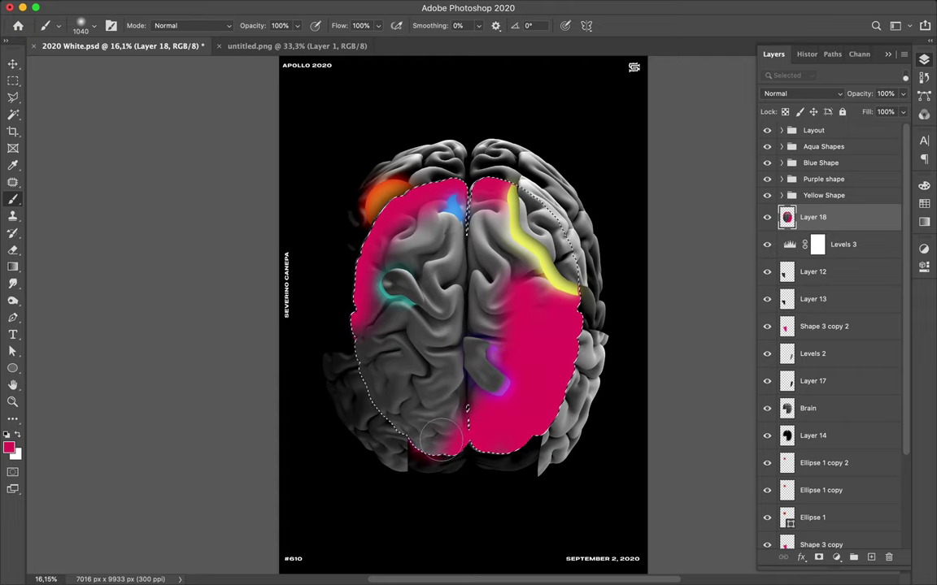
{"action": "left_click_drag", "start_coordinate": [441, 437], "coordinate": [350, 244]}
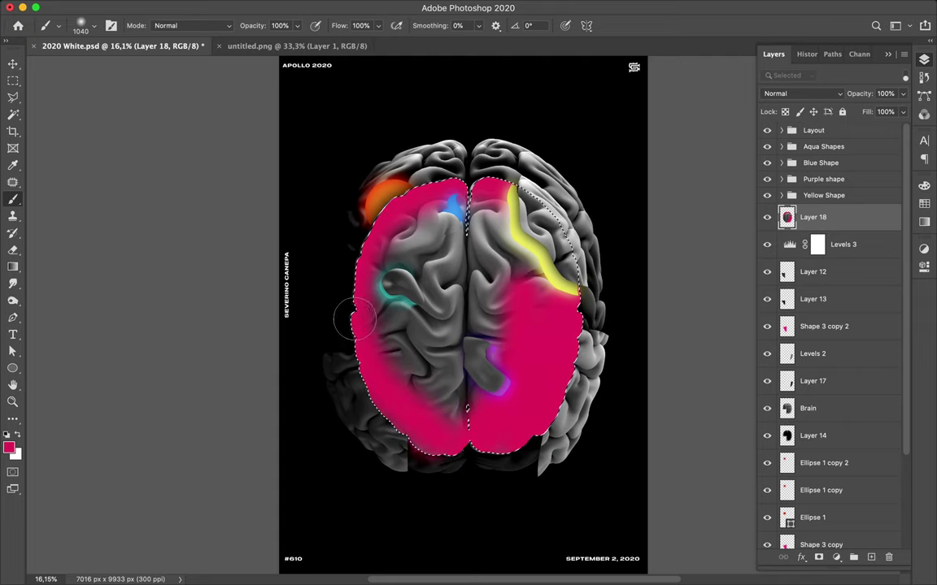
{"action": "left_click_drag", "start_coordinate": [357, 220], "coordinate": [448, 195]}
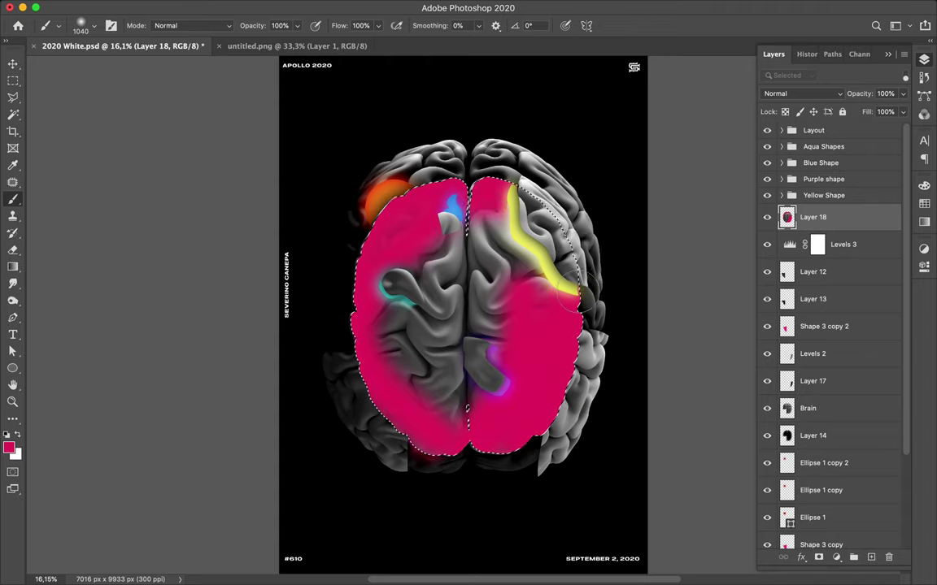
{"action": "left_click_drag", "start_coordinate": [491, 291], "coordinate": [484, 244]}
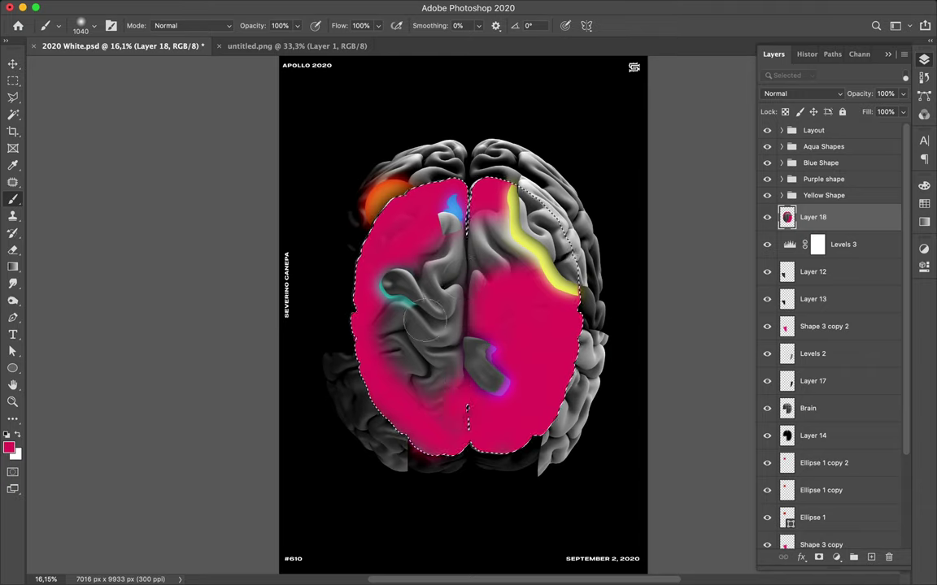
{"action": "left_click_drag", "start_coordinate": [355, 337], "coordinate": [394, 357]}
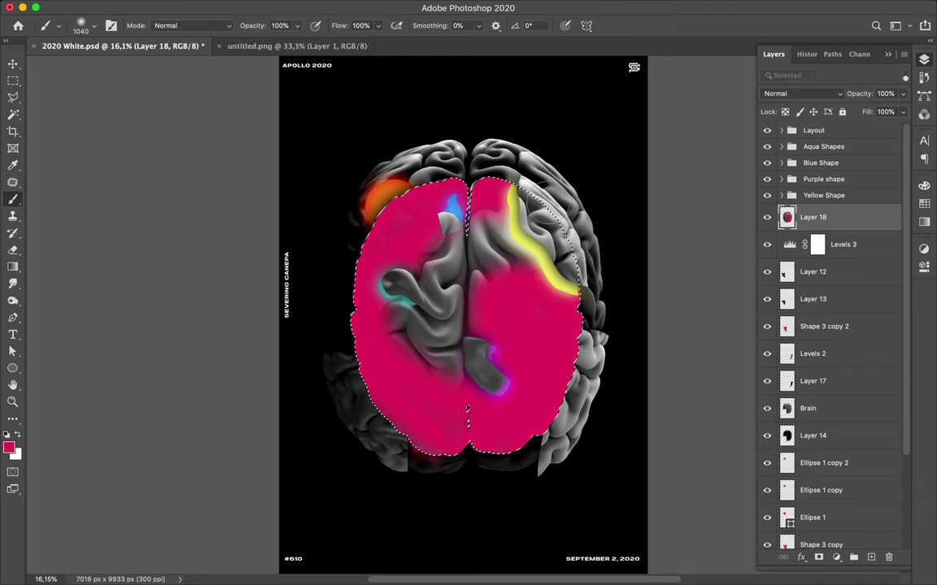
{"action": "mouse_move", "coordinate": [406, 222]}
{"action": "left_mouse_down"}
{"action": "mouse_move", "coordinate": [439, 210]}
{"action": "mouse_move", "coordinate": [370, 281]}
{"action": "left_mouse_up"}
Step: Undo the last three pink brush strokes
{"action": "key", "text": "ctrl+z"}
{"action": "key", "text": "ctrl+z"}
{"action": "key", "text": "ctrl+z"}
{"action": "key", "text": "ctrl+z"}
{"action": "key", "text": "ctrl+z"}
{"action": "key", "text": "ctrl+z"}
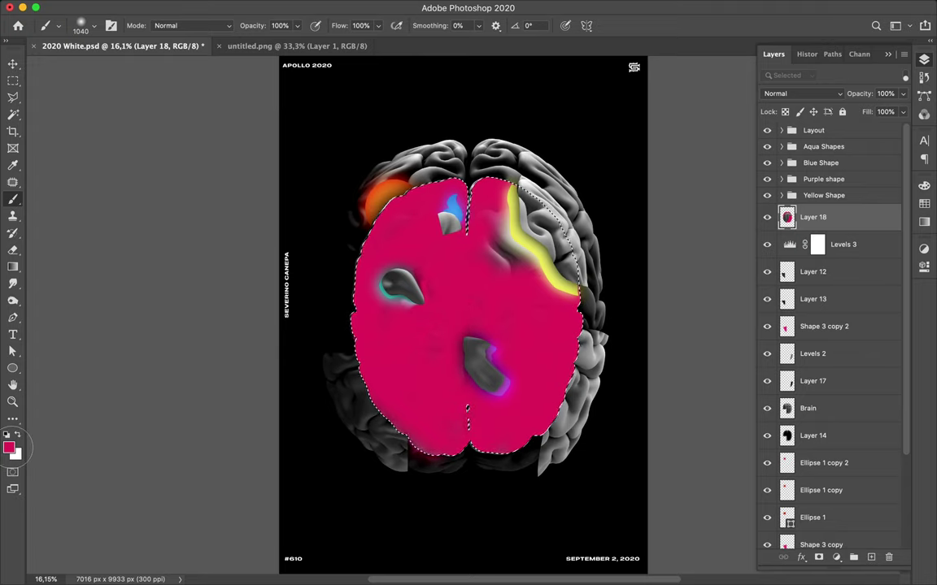
{"action": "key", "text": "ctrl+z"}
{"action": "key", "text": "ctrl+z"}
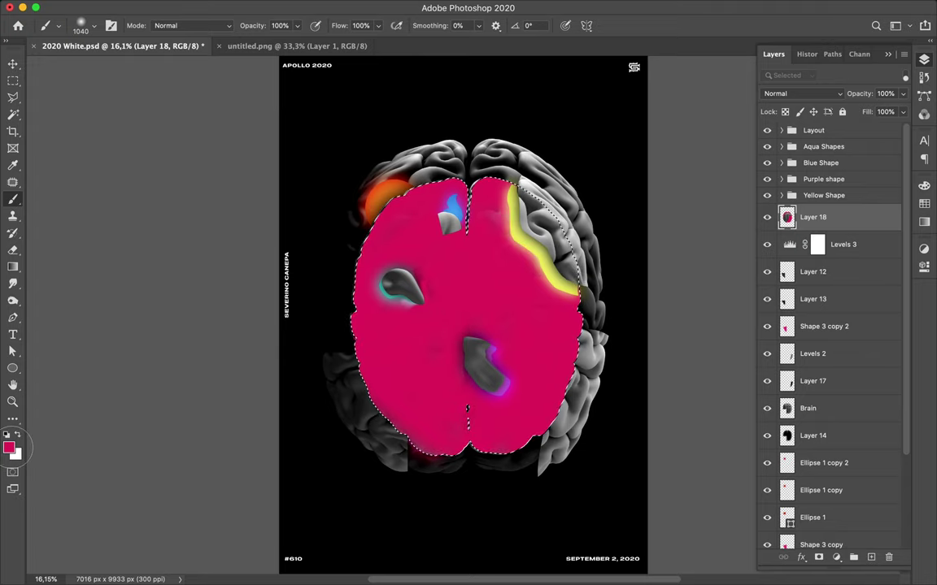
{"action": "key", "text": "ctrl+z"}
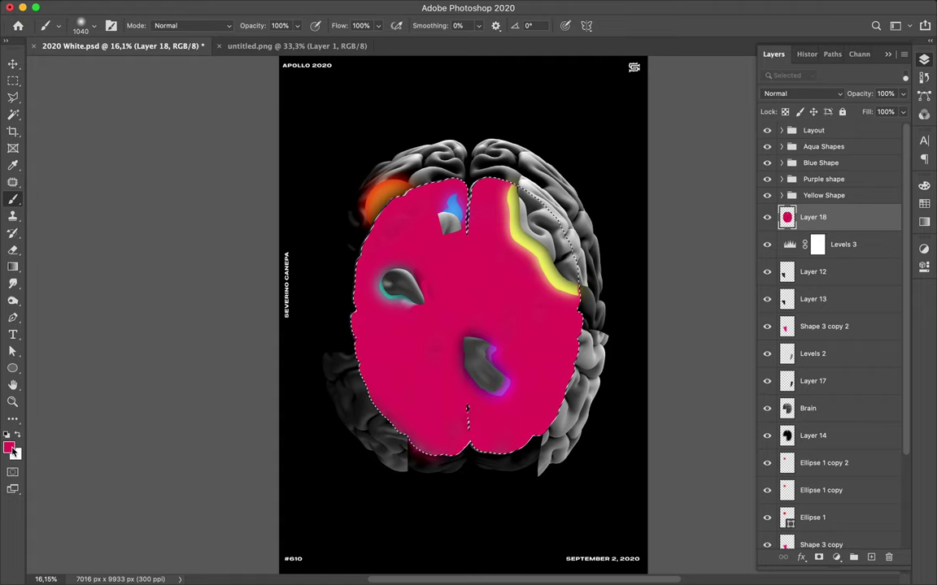
{"action": "left_click", "coordinate": [10, 447]}
Step: Paint a magenta e41ecf stroke over the upper brain
{"action": "left_click_drag", "start_coordinate": [752, 291], "coordinate": [755, 295]}
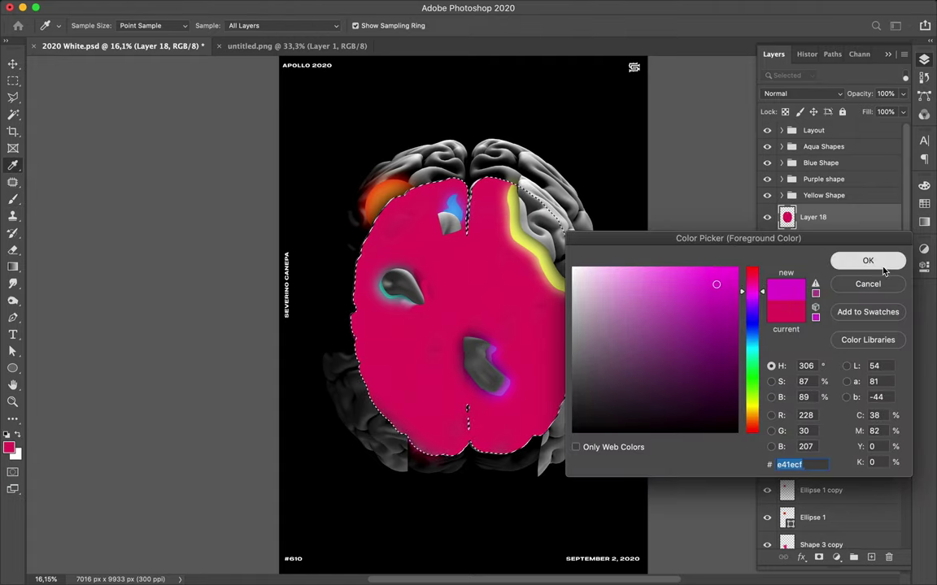
{"action": "left_click", "coordinate": [867, 261]}
{"action": "mouse_move", "coordinate": [480, 188]}
{"action": "left_mouse_down"}
{"action": "mouse_move", "coordinate": [331, 336]}
{"action": "mouse_move", "coordinate": [503, 423]}
{"action": "mouse_move", "coordinate": [439, 387]}
{"action": "mouse_move", "coordinate": [414, 435]}
{"action": "mouse_move", "coordinate": [512, 286]}
{"action": "mouse_move", "coordinate": [531, 340]}
{"action": "left_mouse_up"}
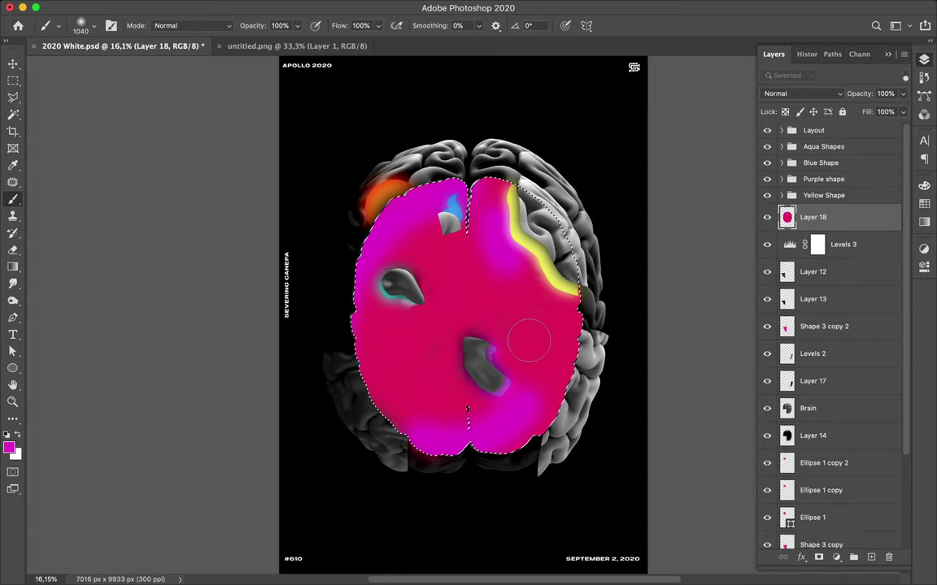
Step: Paint deep purple along the brain's left edge and into its centre
{"action": "left_click", "coordinate": [11, 444]}
{"action": "left_click", "coordinate": [753, 303]}
{"action": "left_click", "coordinate": [754, 307]}
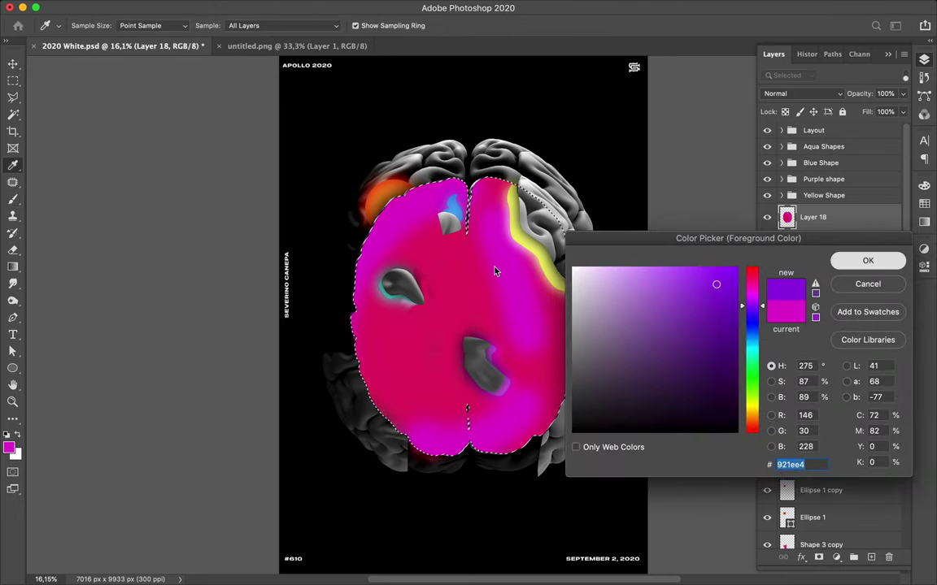
{"action": "left_click", "coordinate": [867, 260]}
{"action": "key", "text": "b"}
{"action": "left_click_drag", "start_coordinate": [376, 280], "coordinate": [364, 252]}
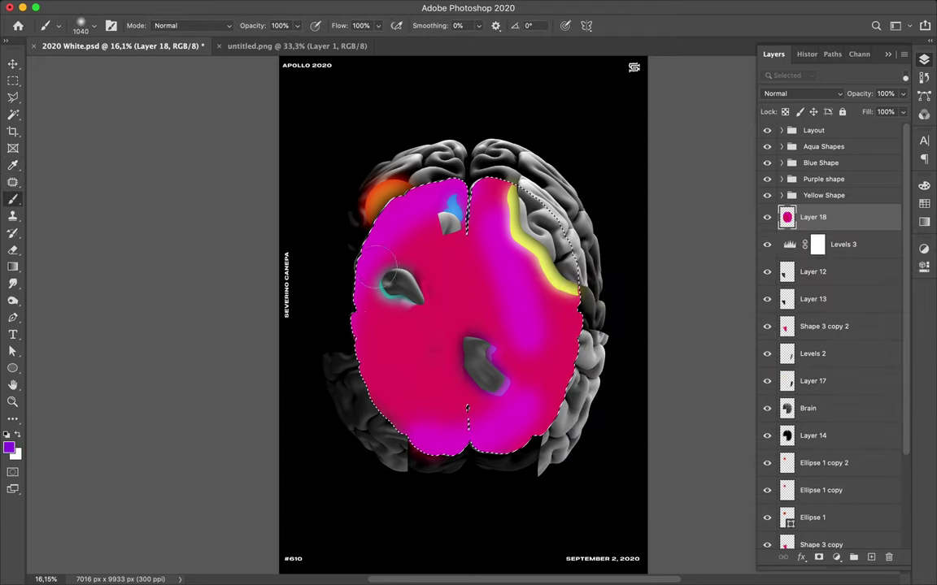
{"action": "left_click_drag", "start_coordinate": [378, 423], "coordinate": [364, 305]}
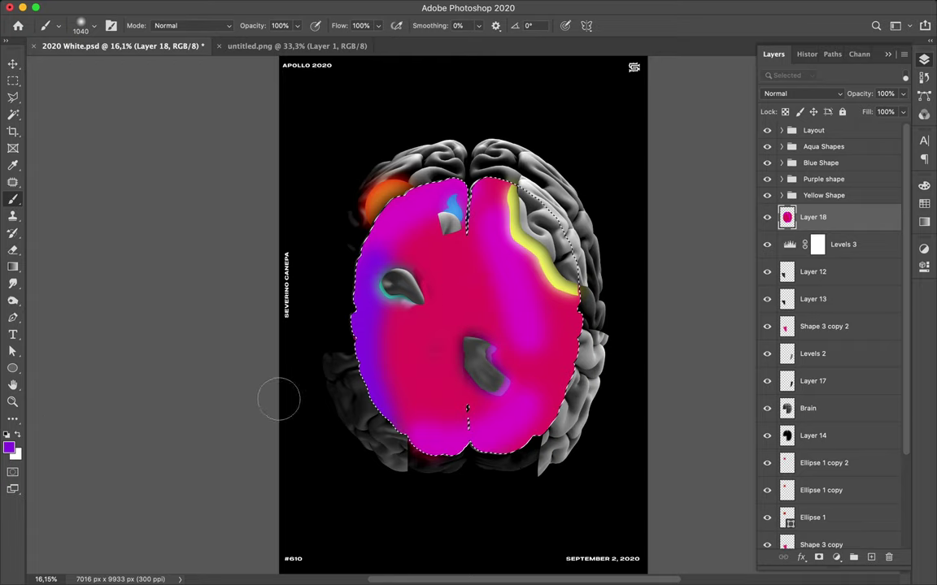
{"action": "left_click_drag", "start_coordinate": [429, 314], "coordinate": [471, 271]}
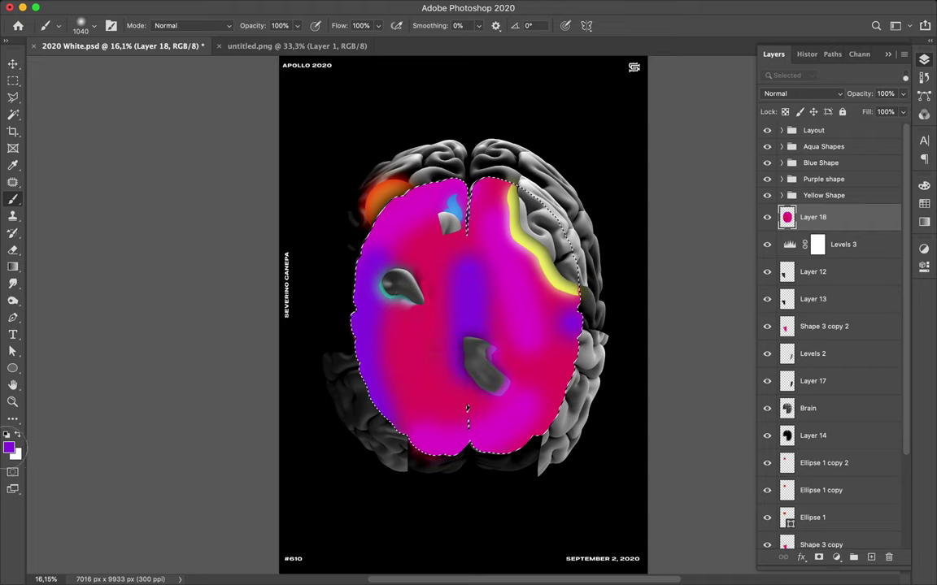
Step: Paint blue 1e68e4 strokes at the top right, lower left and centre of the brain
{"action": "left_click", "coordinate": [9, 445]}
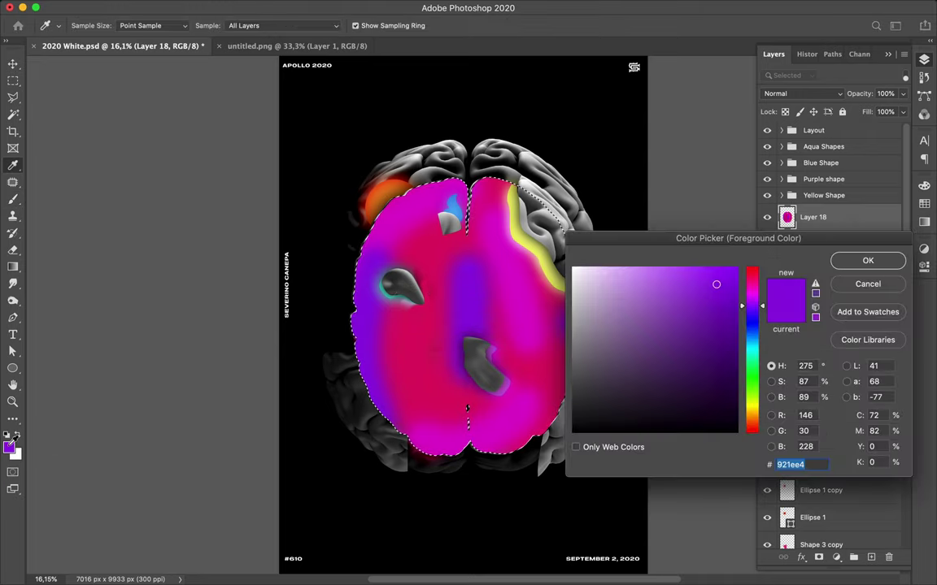
{"action": "left_click", "coordinate": [755, 328]}
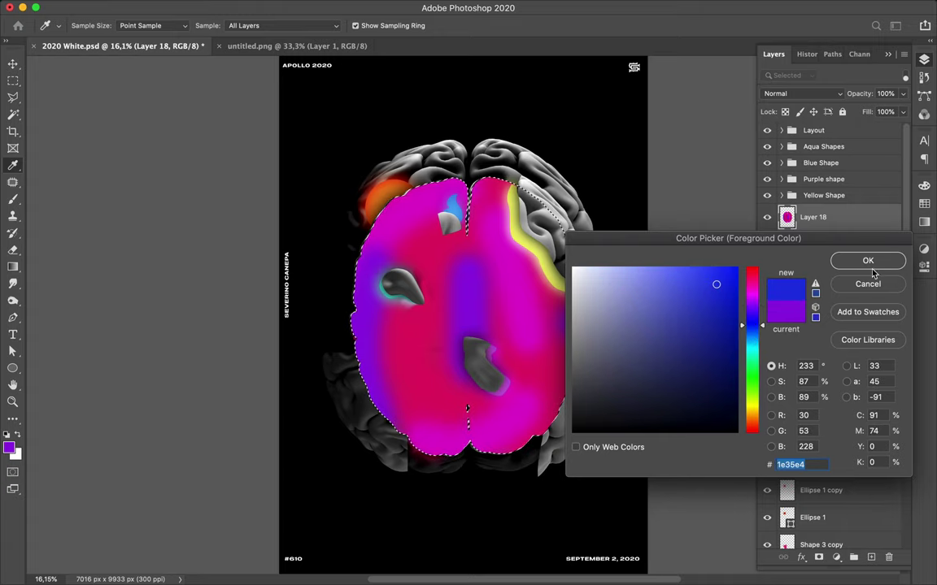
{"action": "left_click", "coordinate": [752, 335]}
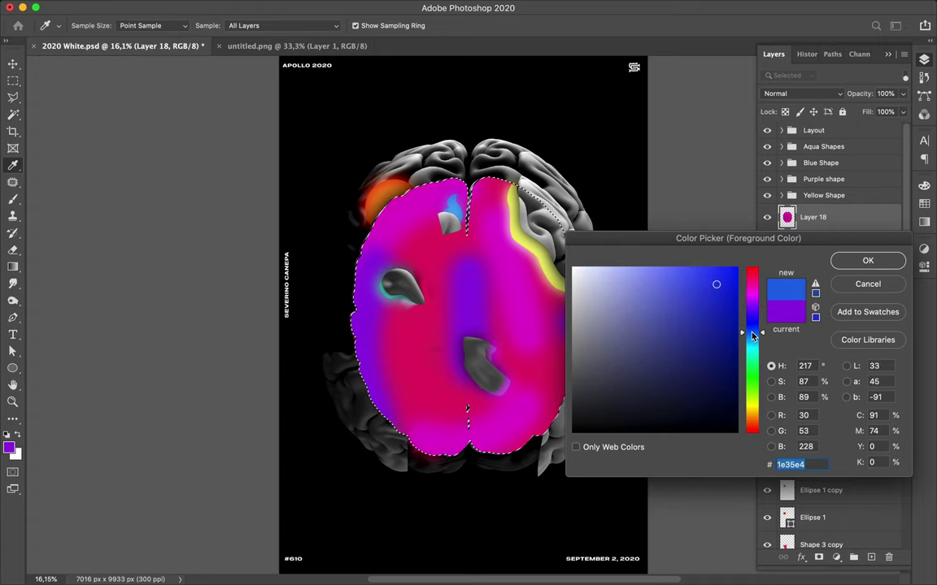
{"action": "left_click", "coordinate": [870, 262]}
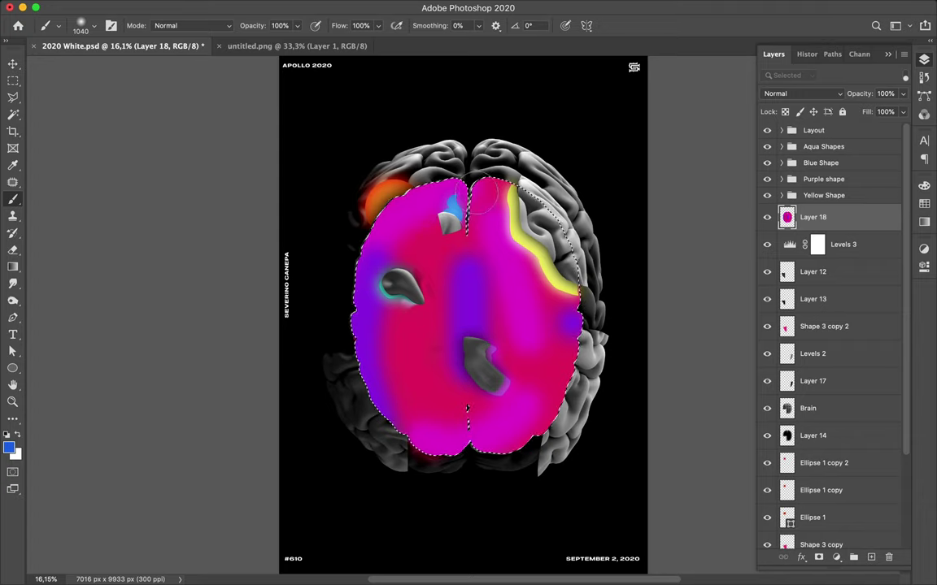
{"action": "left_click_drag", "start_coordinate": [475, 195], "coordinate": [500, 202]}
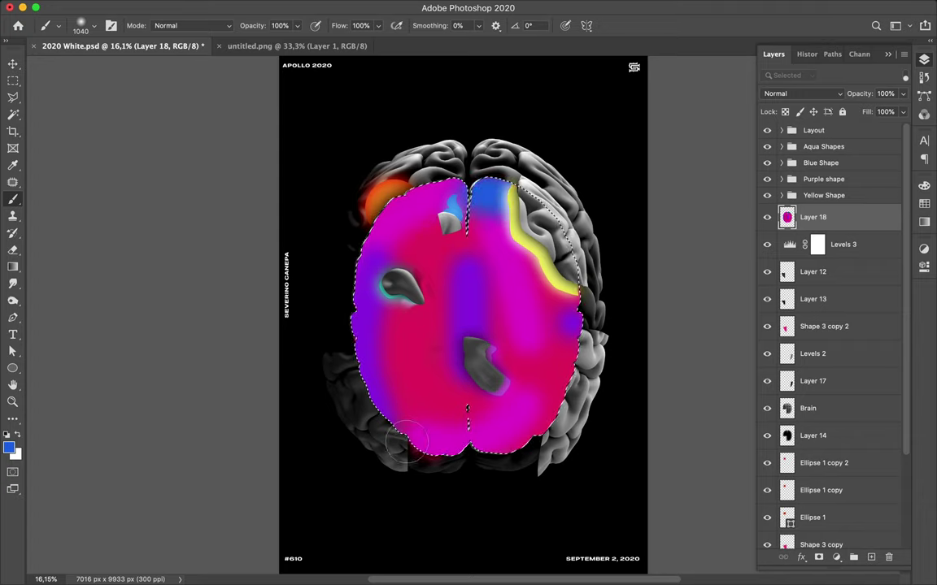
{"action": "left_click_drag", "start_coordinate": [407, 441], "coordinate": [397, 394]}
{"action": "left_click_drag", "start_coordinate": [429, 273], "coordinate": [418, 303]}
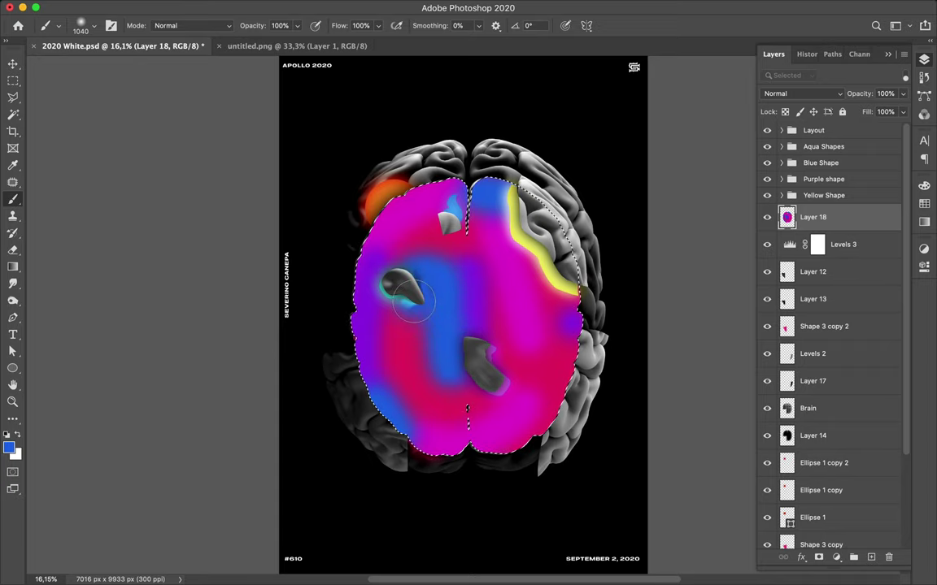
{"action": "left_click", "coordinate": [9, 448]}
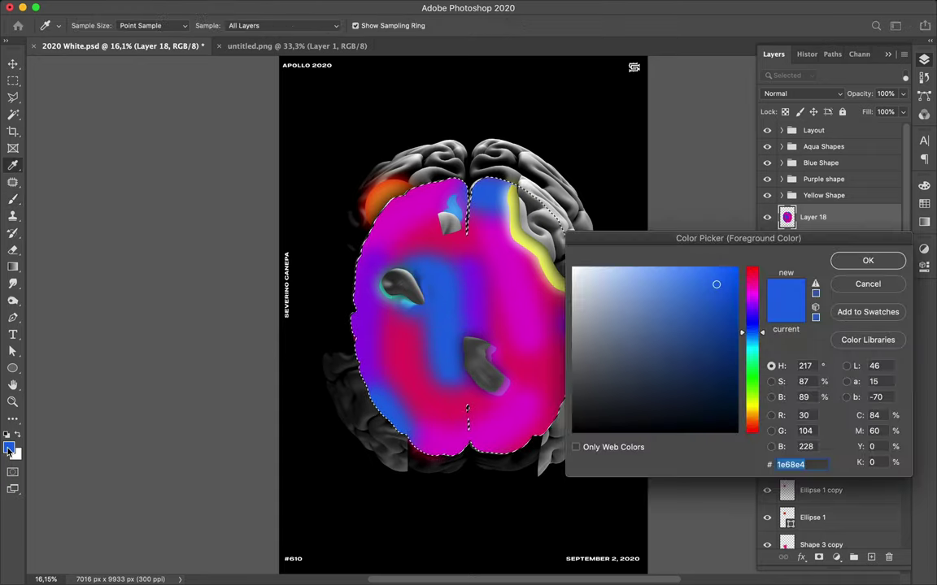
Step: Paint green strokes across the upper brain and at its lower left
{"action": "left_click", "coordinate": [757, 345]}
{"action": "left_click_drag", "start_coordinate": [757, 344], "coordinate": [755, 365]}
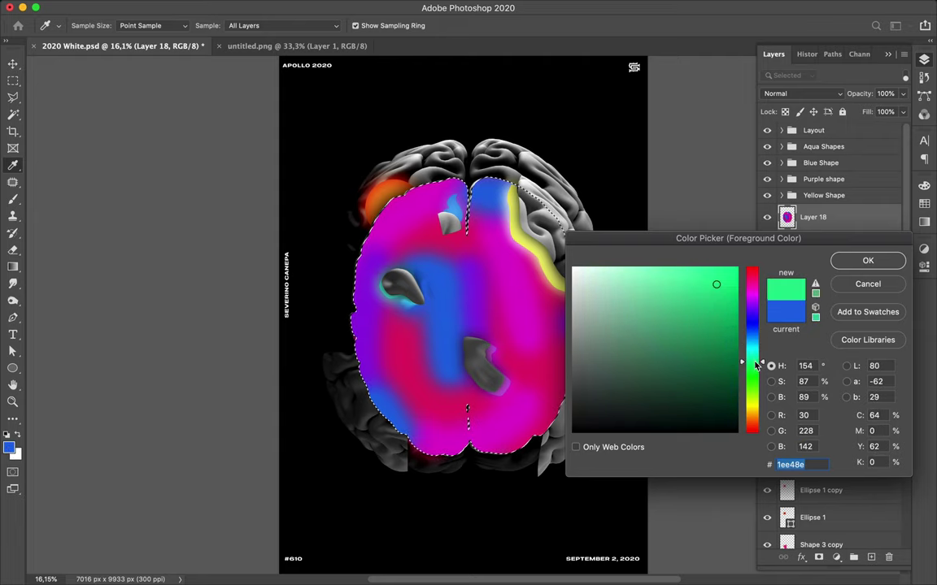
{"action": "left_click", "coordinate": [868, 260]}
{"action": "key", "text": "b"}
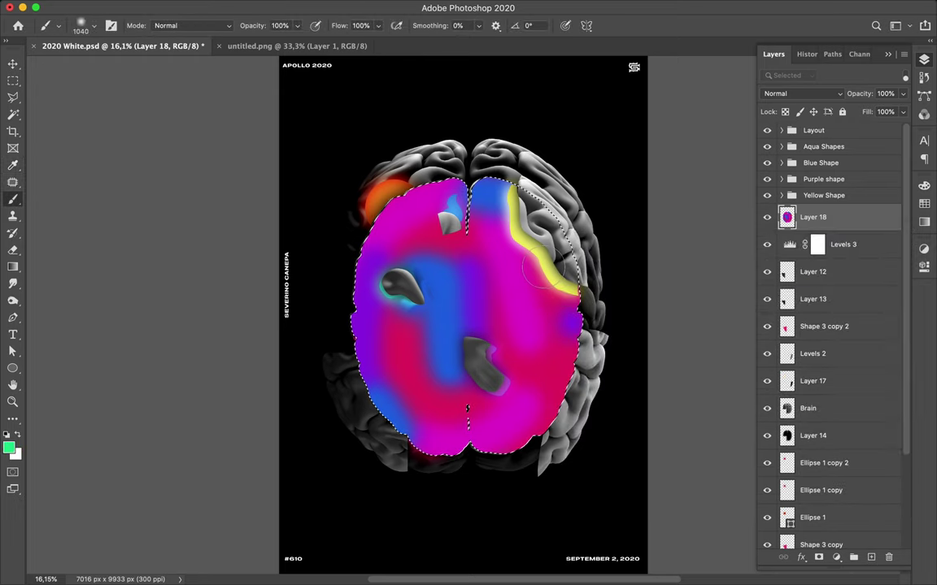
{"action": "left_click_drag", "start_coordinate": [539, 267], "coordinate": [564, 292]}
{"action": "left_click", "coordinate": [424, 445]}
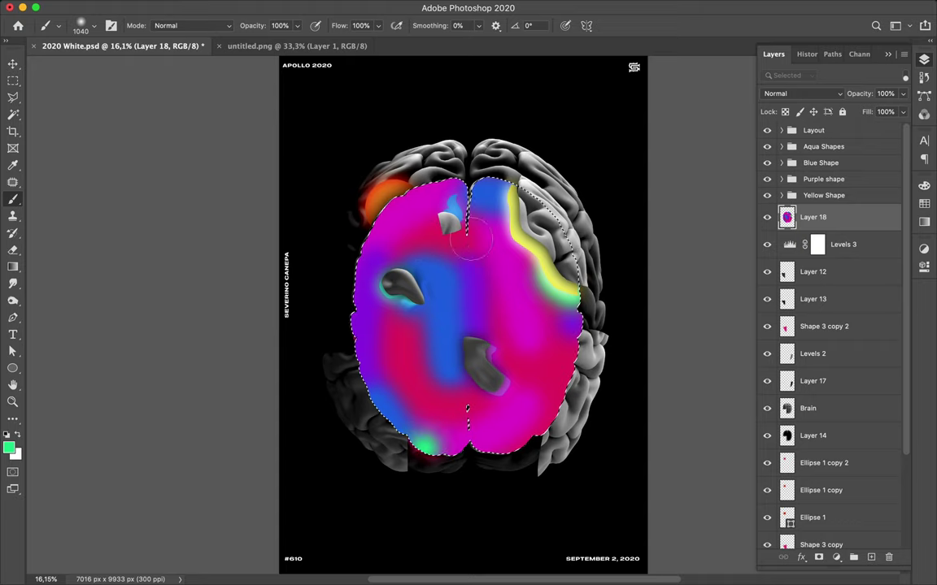
{"action": "left_click_drag", "start_coordinate": [413, 237], "coordinate": [498, 278]}
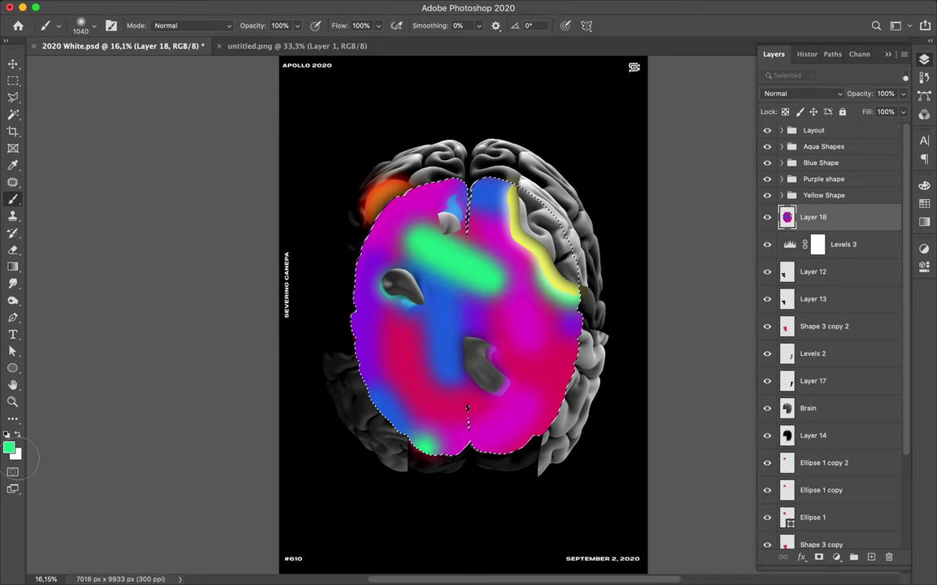
Step: Paint yellow-green along the lower-right edge and into the lower brain
{"action": "left_click", "coordinate": [10, 448]}
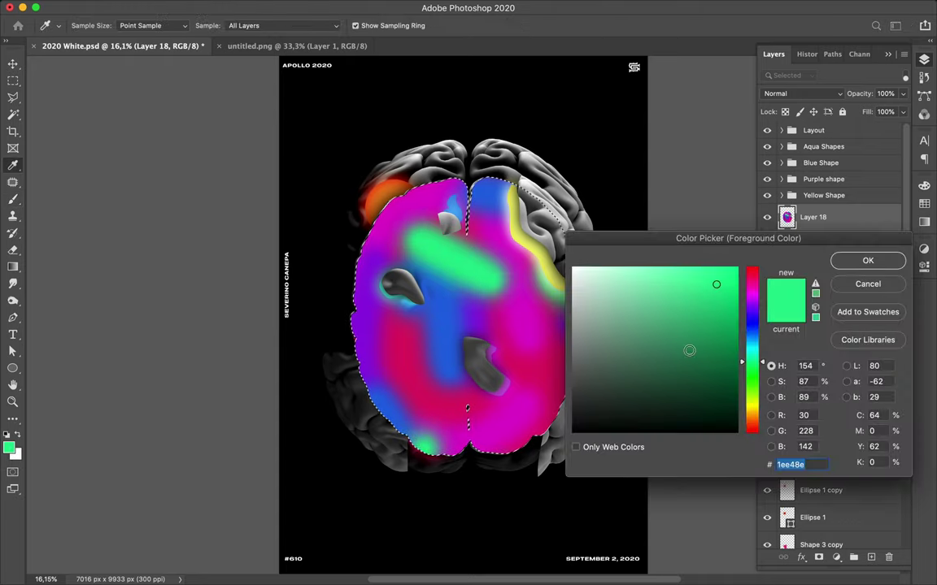
{"action": "left_click", "coordinate": [752, 387]}
{"action": "left_click_drag", "start_coordinate": [751, 387], "coordinate": [751, 405]}
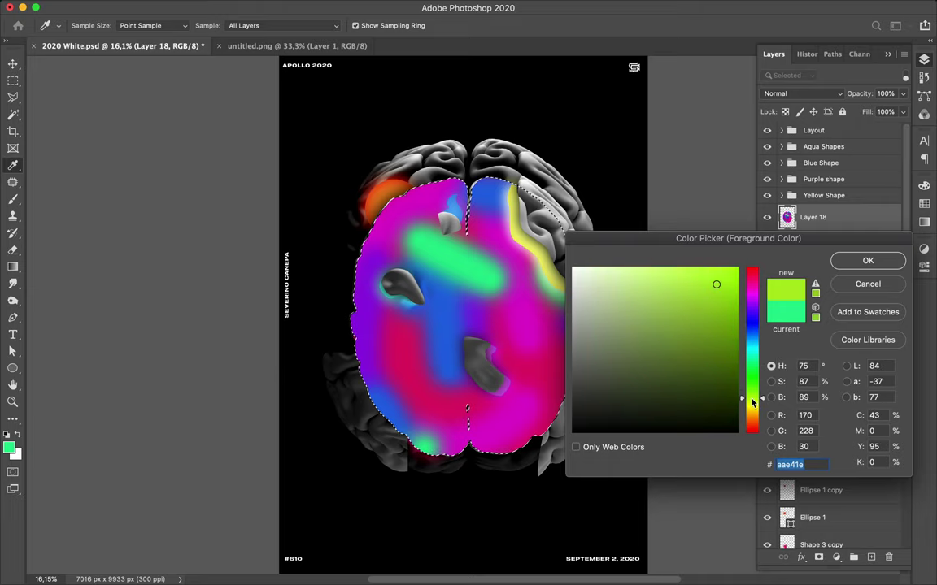
{"action": "left_click", "coordinate": [888, 261]}
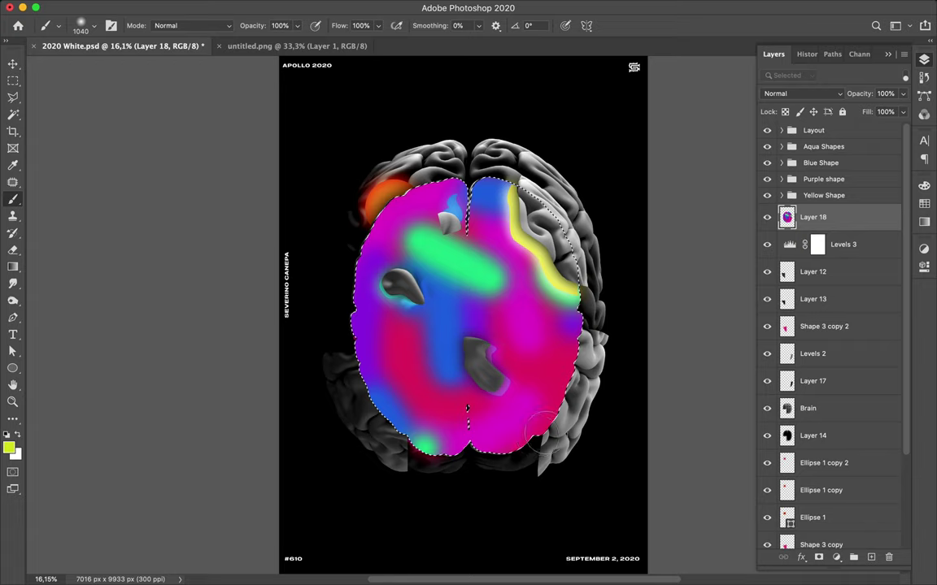
{"action": "left_click_drag", "start_coordinate": [540, 432], "coordinate": [569, 361]}
{"action": "left_click", "coordinate": [474, 316]}
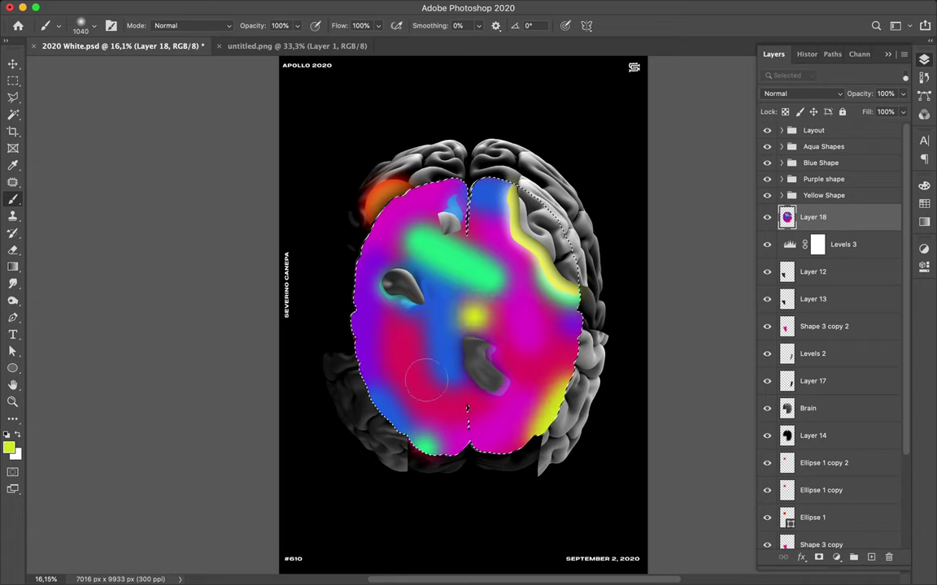
{"action": "left_click_drag", "start_coordinate": [472, 325], "coordinate": [424, 383]}
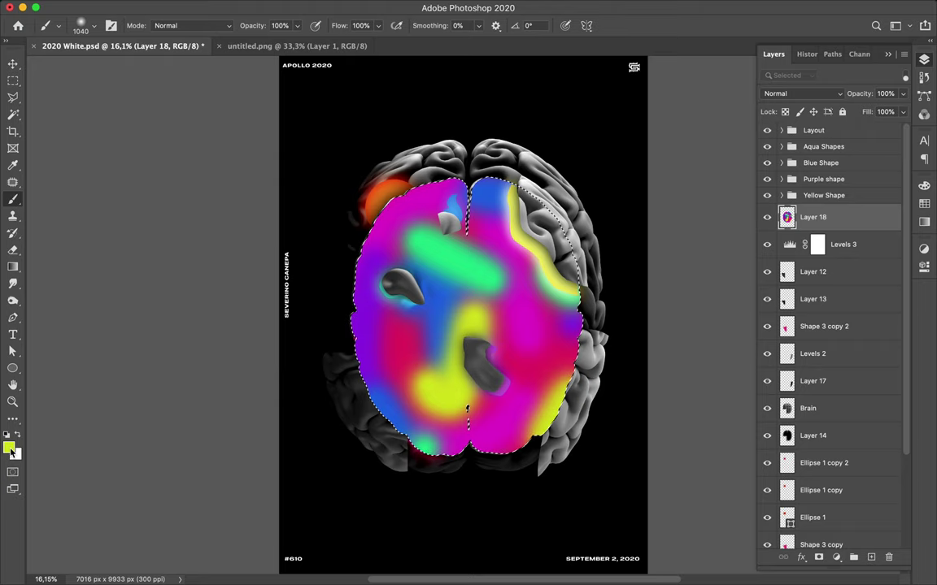
Step: Paint orange e4761e into the centre-right of the glow, then clear the selection
{"action": "left_click", "coordinate": [10, 447]}
{"action": "left_click_drag", "start_coordinate": [752, 425], "coordinate": [756, 420]}
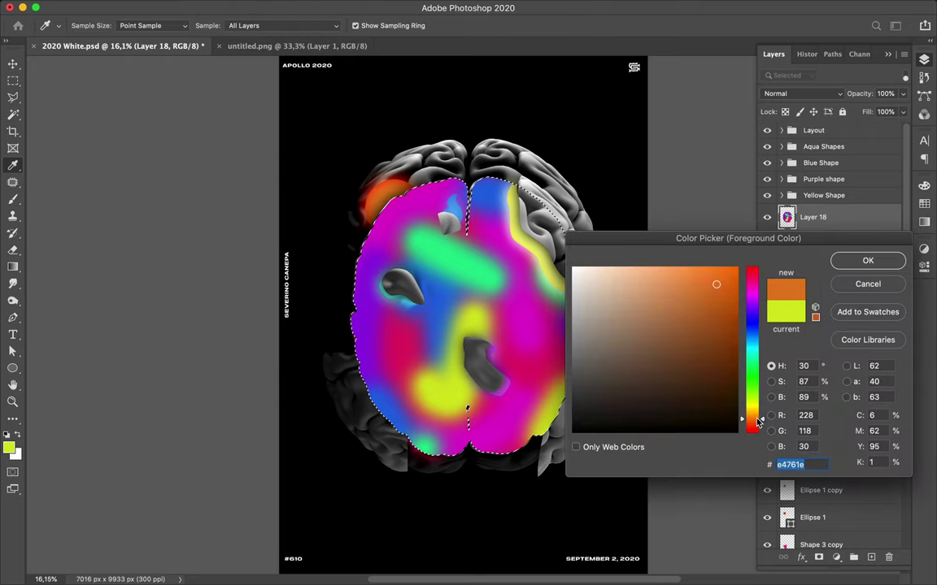
{"action": "left_click", "coordinate": [865, 263]}
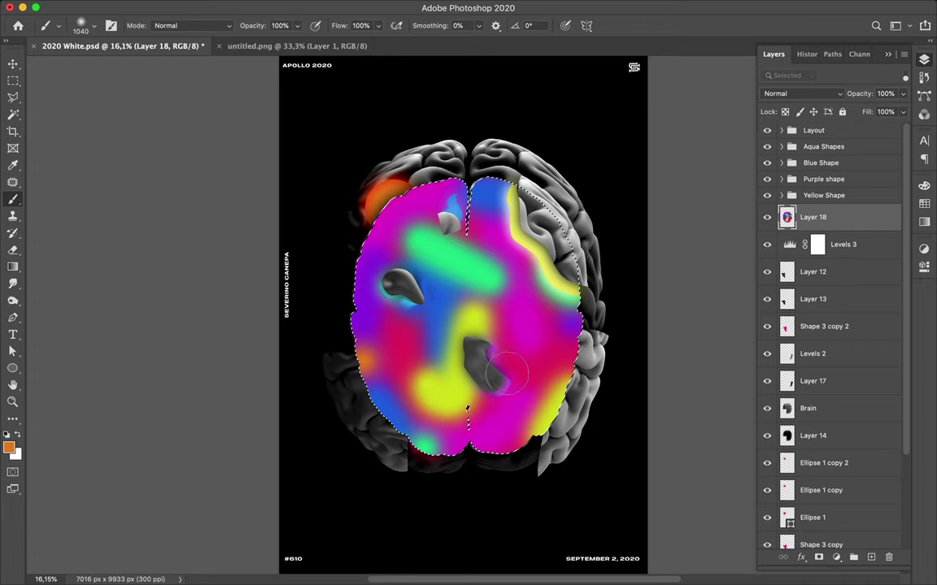
{"action": "left_click_drag", "start_coordinate": [510, 362], "coordinate": [499, 376]}
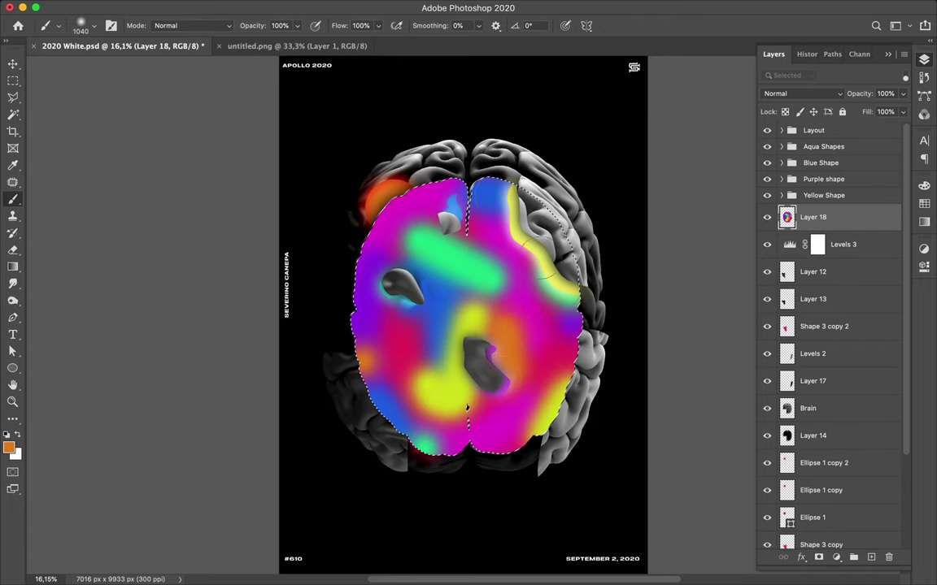
{"action": "key", "text": "m"}
{"action": "left_click", "coordinate": [550, 234]}
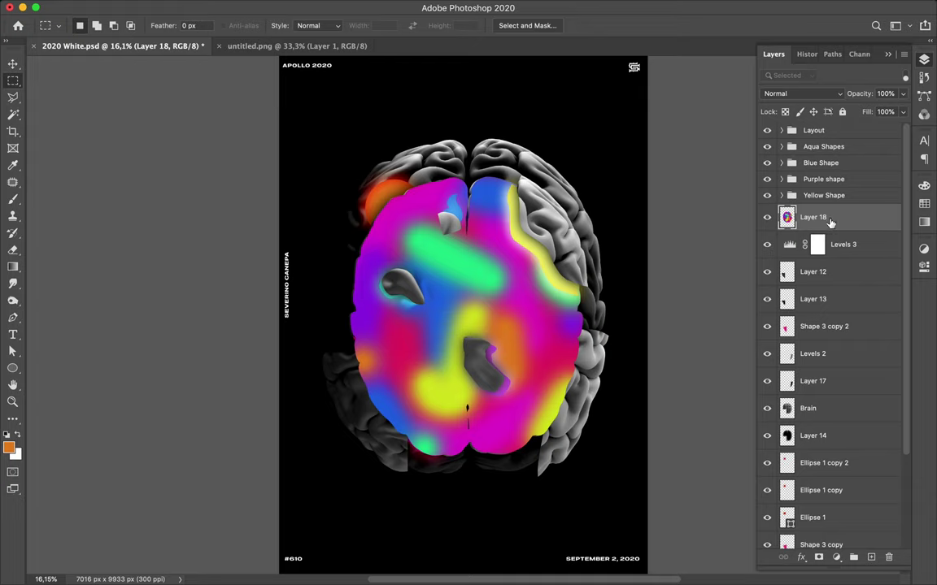
Step: Duplicate Layer 18 as Layer 18 copy, leaving the original Layer 18 hidden
{"action": "key", "text": "ctrl+j"}
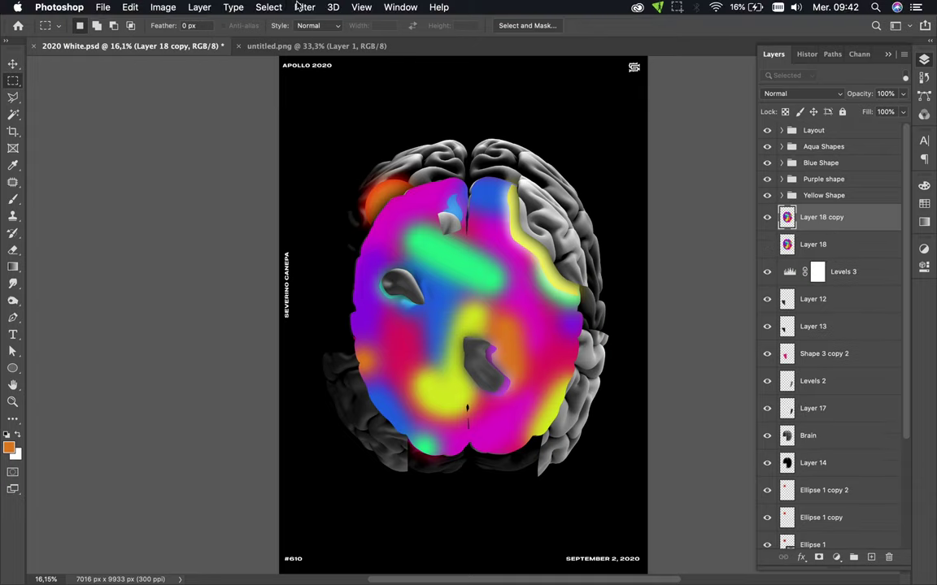
{"action": "left_click", "coordinate": [299, 8]}
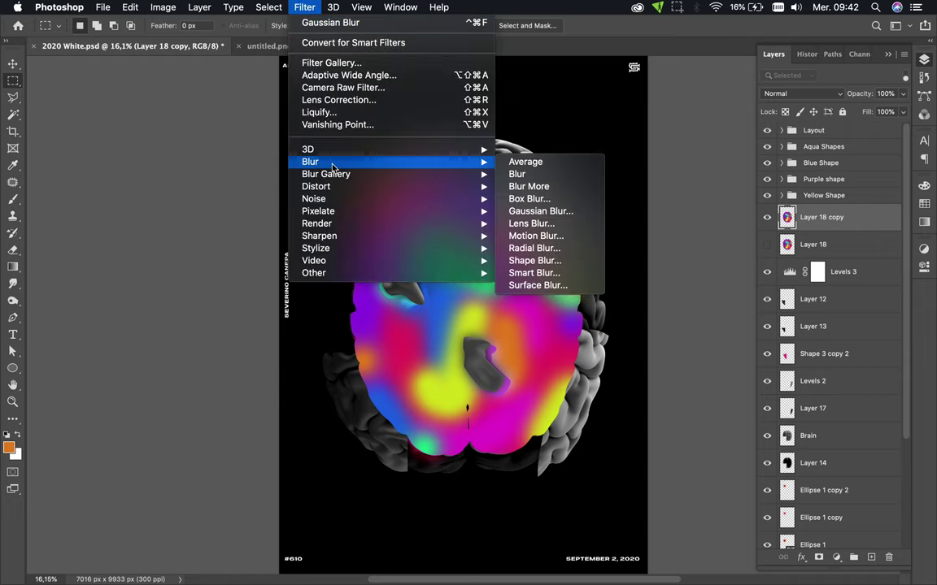
Step: Apply a Gaussian Blur of about 388.6 pixels to Layer 18 copy
{"action": "left_click", "coordinate": [561, 214]}
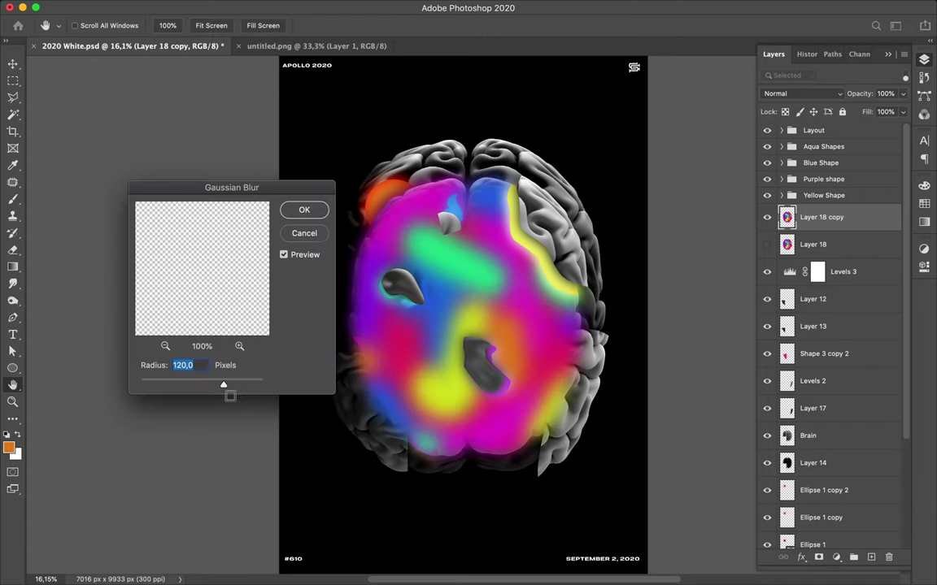
{"action": "left_click_drag", "start_coordinate": [224, 388], "coordinate": [231, 388]}
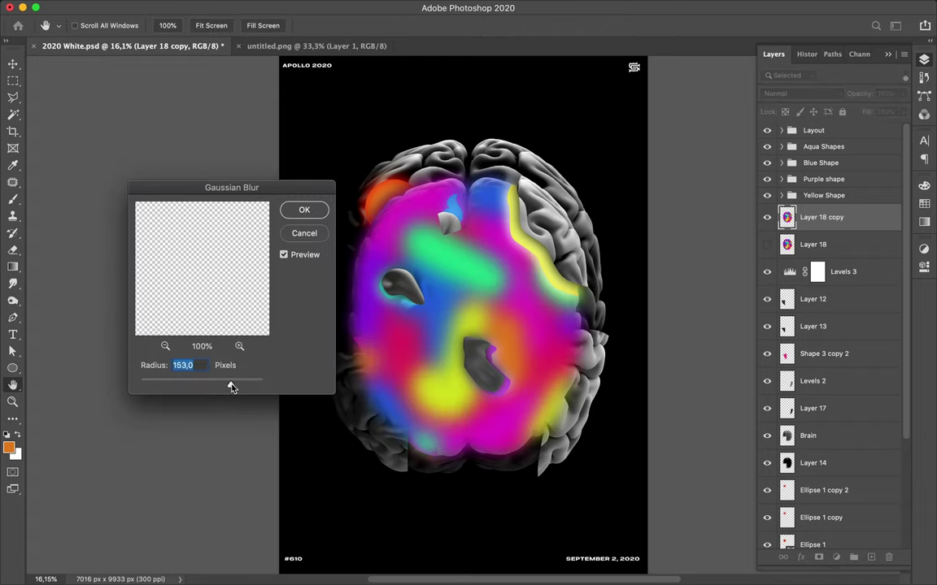
{"action": "left_click_drag", "start_coordinate": [234, 388], "coordinate": [258, 387]}
{"action": "left_click_drag", "start_coordinate": [257, 387], "coordinate": [248, 387]}
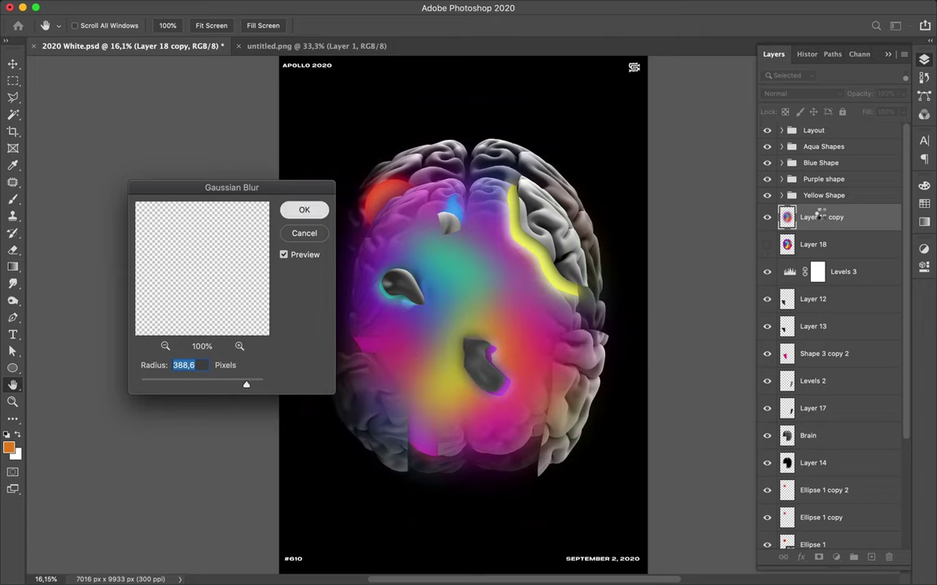
{"action": "key", "text": "Return"}
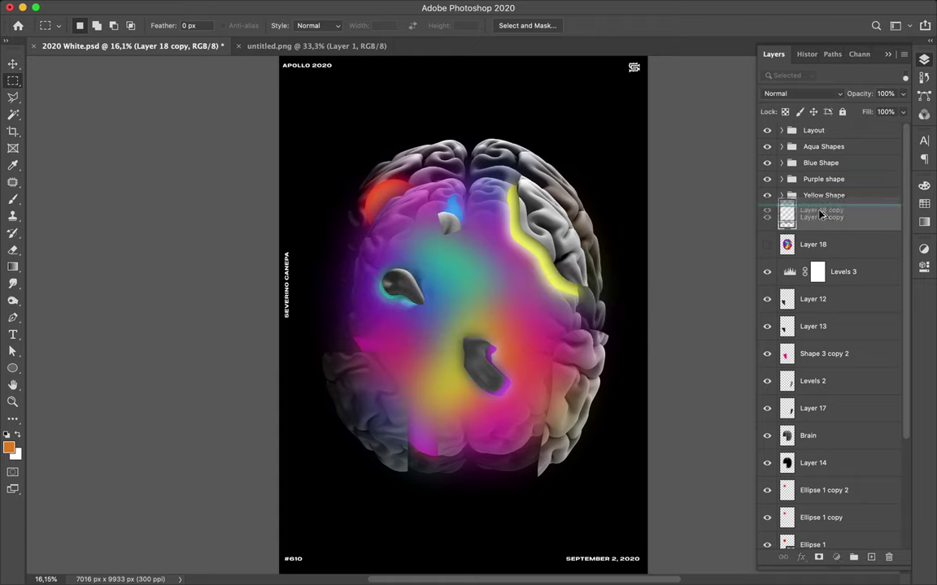
Step: Stack three more copies of the blurred glow and merge them into Layer 18 copy 4
{"action": "left_click_drag", "start_coordinate": [820, 216], "coordinate": [819, 215]}
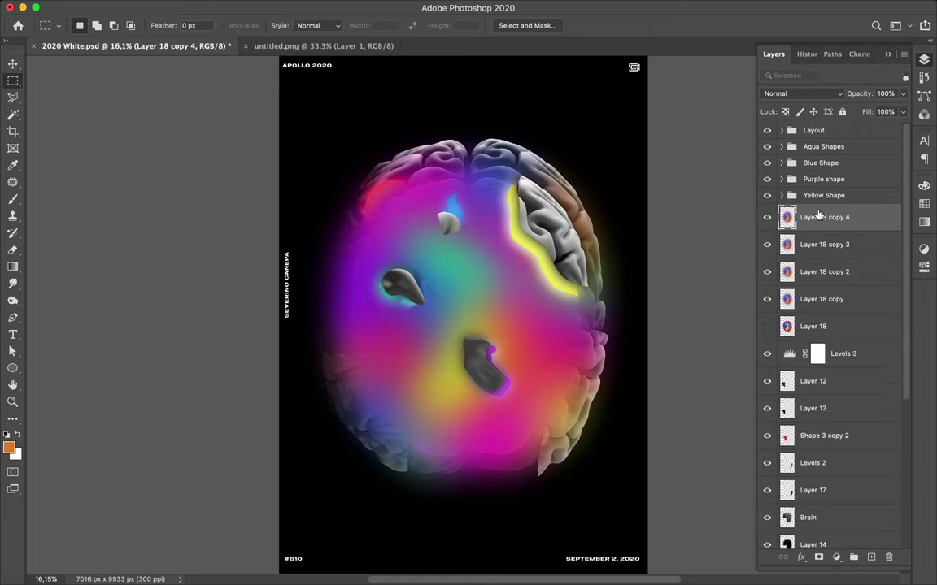
{"action": "left_click", "coordinate": [821, 274], "text": "shift"}
{"action": "left_click", "coordinate": [821, 300], "text": "shift"}
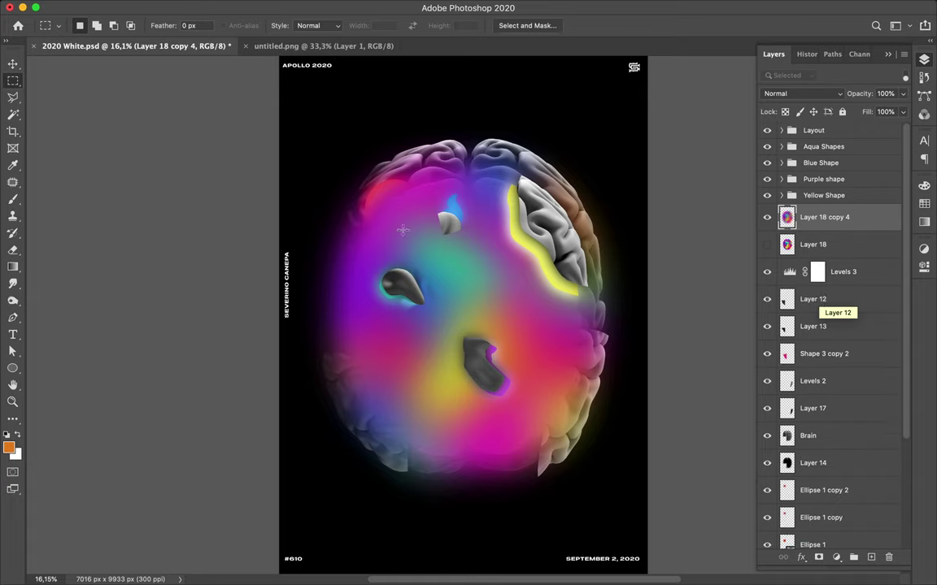
{"action": "left_click", "coordinate": [13, 268]}
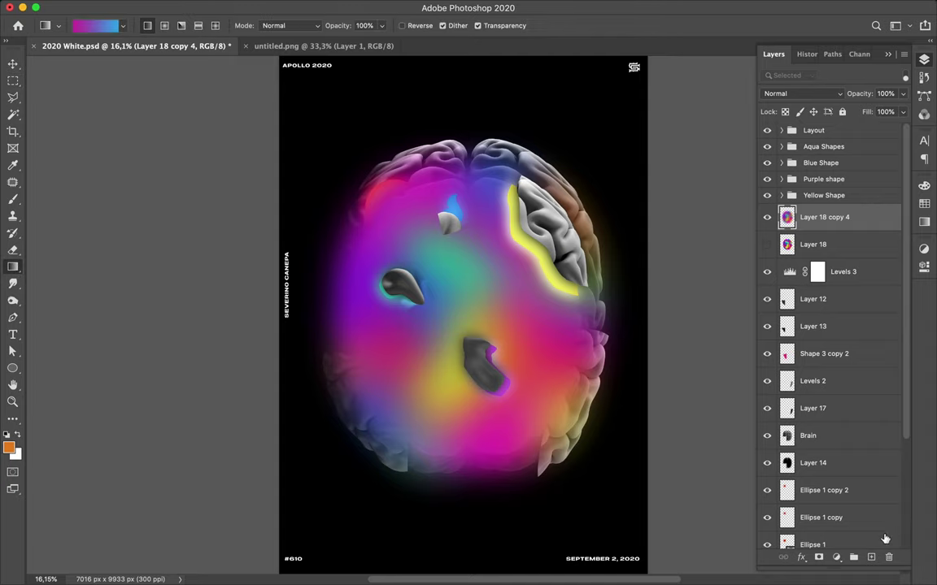
Step: Add an empty Layer 19 and set up a Noise gradient with restricted colours
{"action": "left_click", "coordinate": [871, 557]}
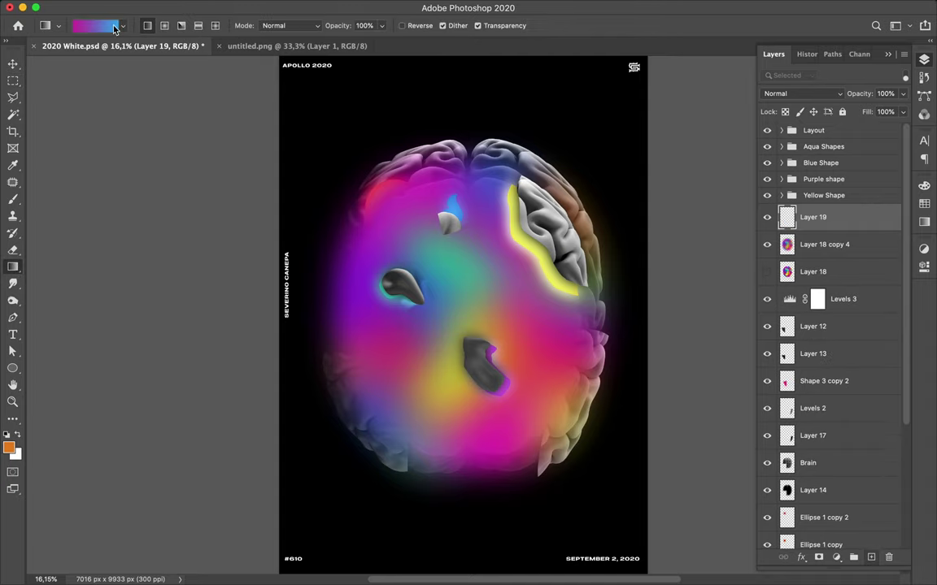
{"action": "left_click", "coordinate": [115, 27]}
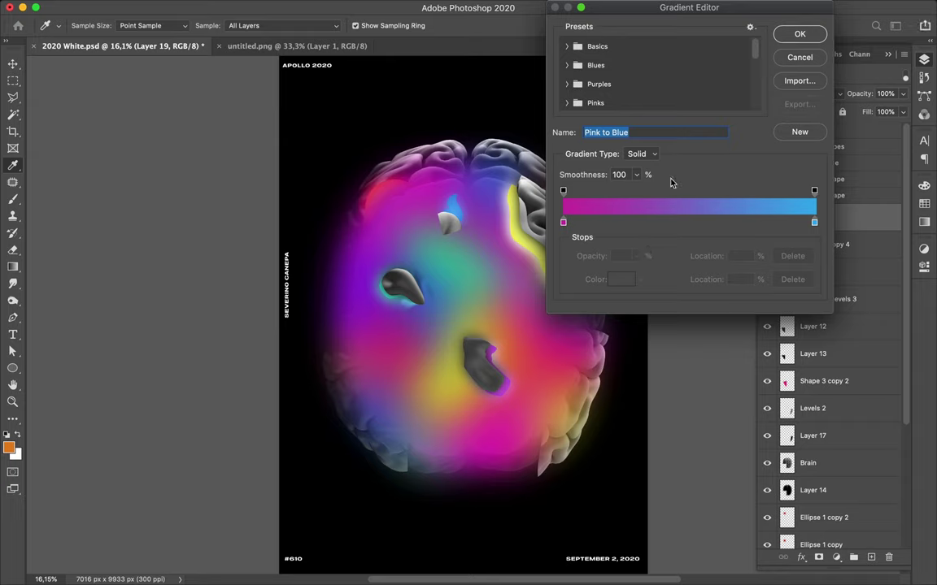
{"action": "left_click", "coordinate": [651, 155]}
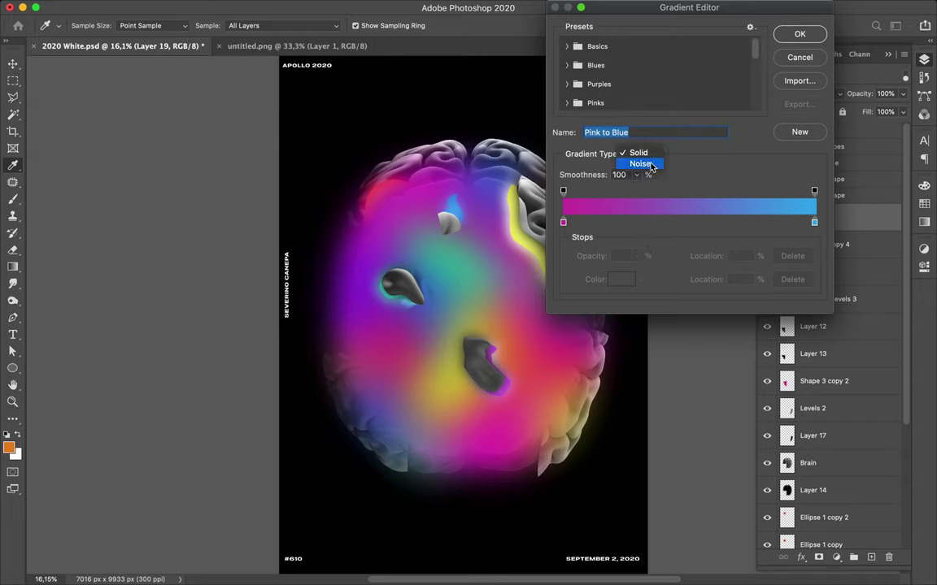
{"action": "left_click", "coordinate": [650, 165]}
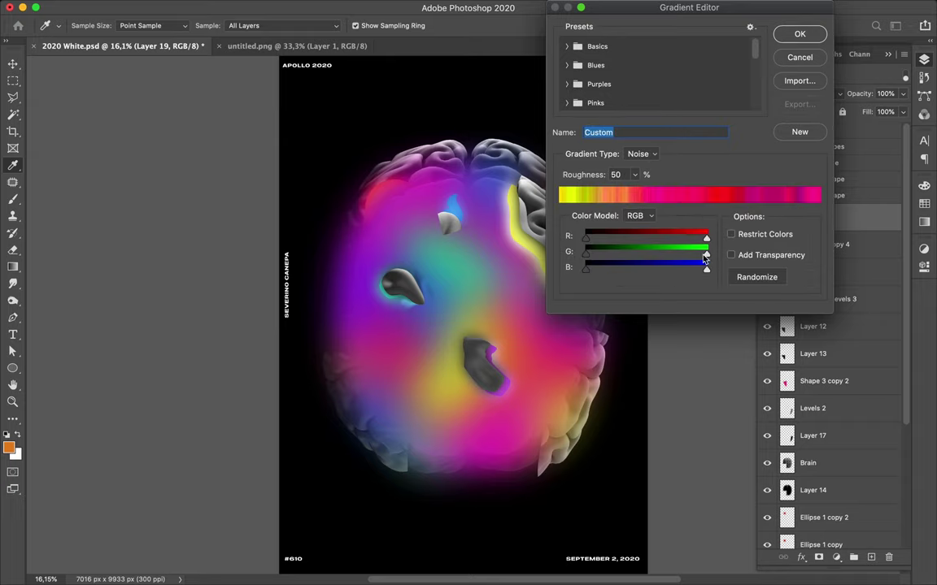
{"action": "left_click", "coordinate": [730, 235]}
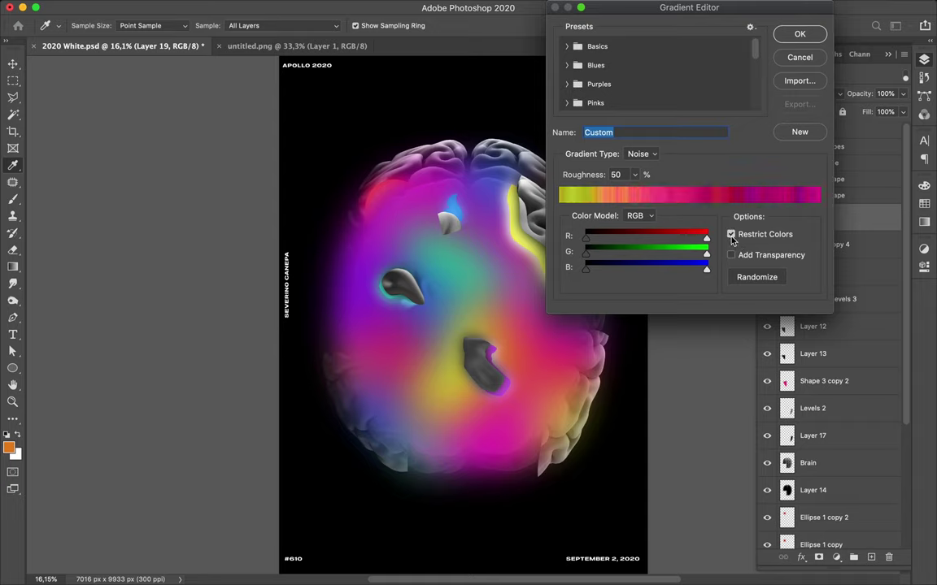
{"action": "left_click", "coordinate": [732, 256]}
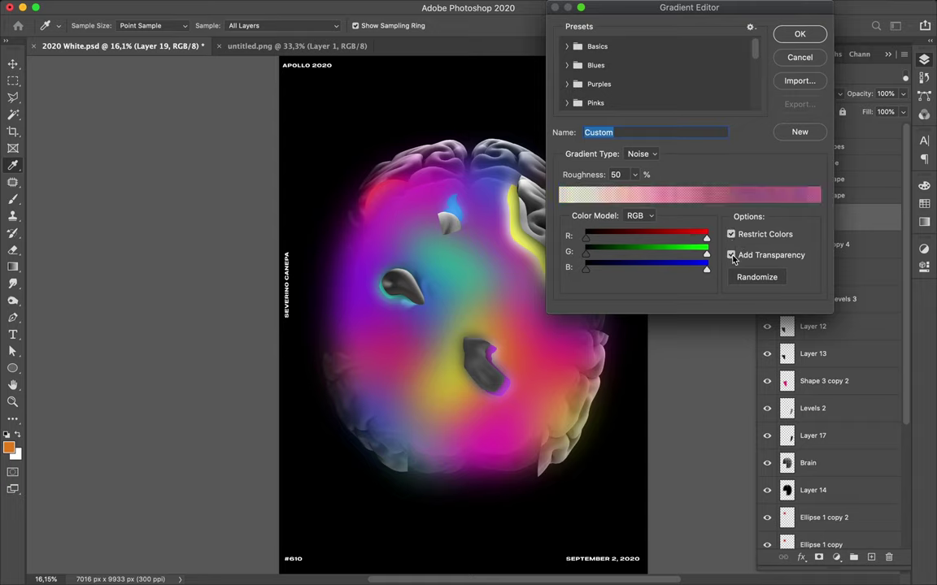
{"action": "left_click", "coordinate": [732, 256]}
{"action": "left_click", "coordinate": [732, 257]}
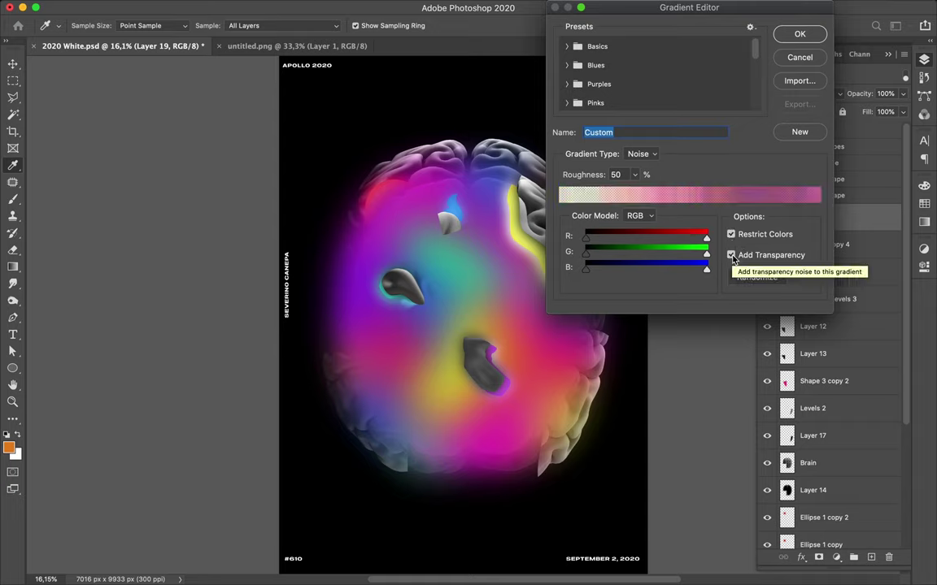
{"action": "left_click", "coordinate": [731, 256]}
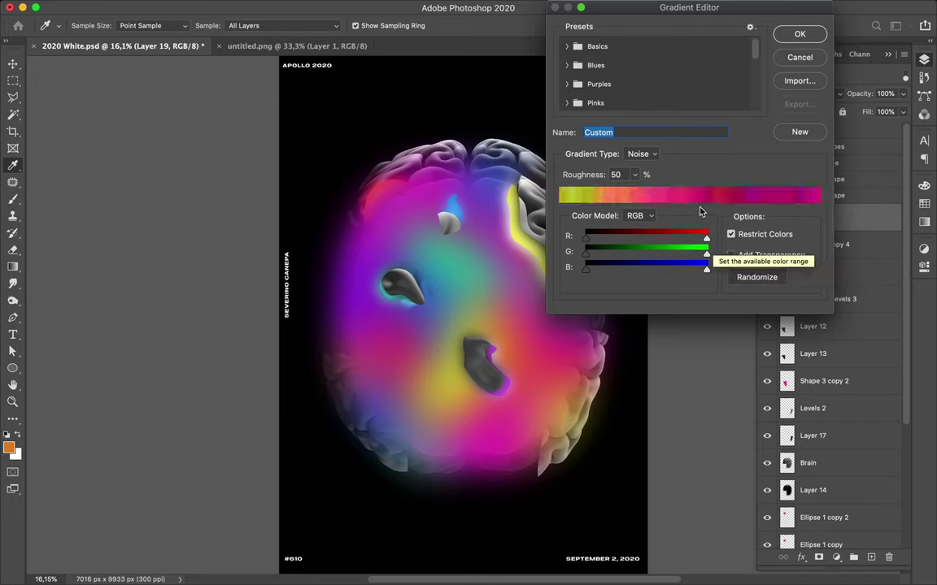
Step: Randomize the noise gradient until it shows magenta and blue, and accept it
{"action": "left_click", "coordinate": [752, 278]}
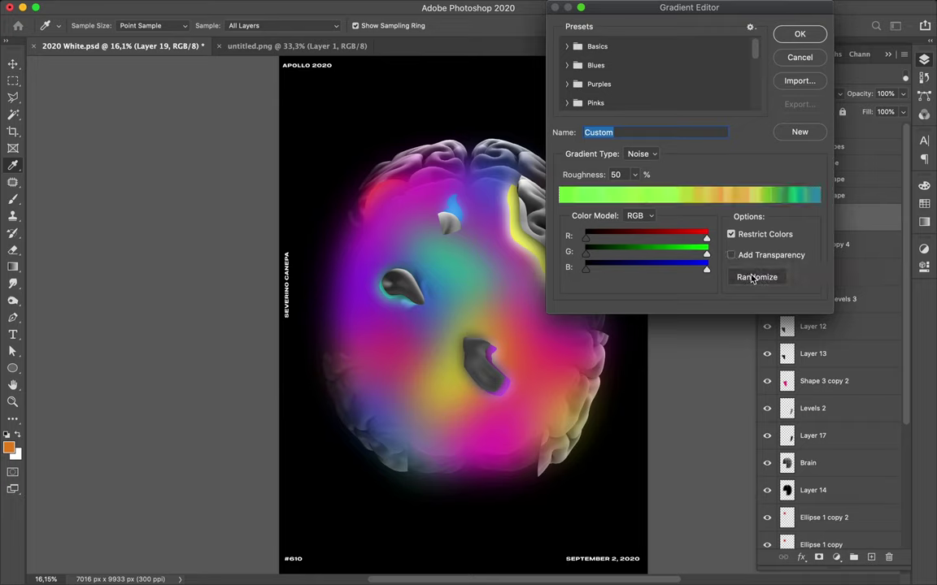
{"action": "left_click", "coordinate": [752, 278]}
{"action": "left_click", "coordinate": [752, 278]}
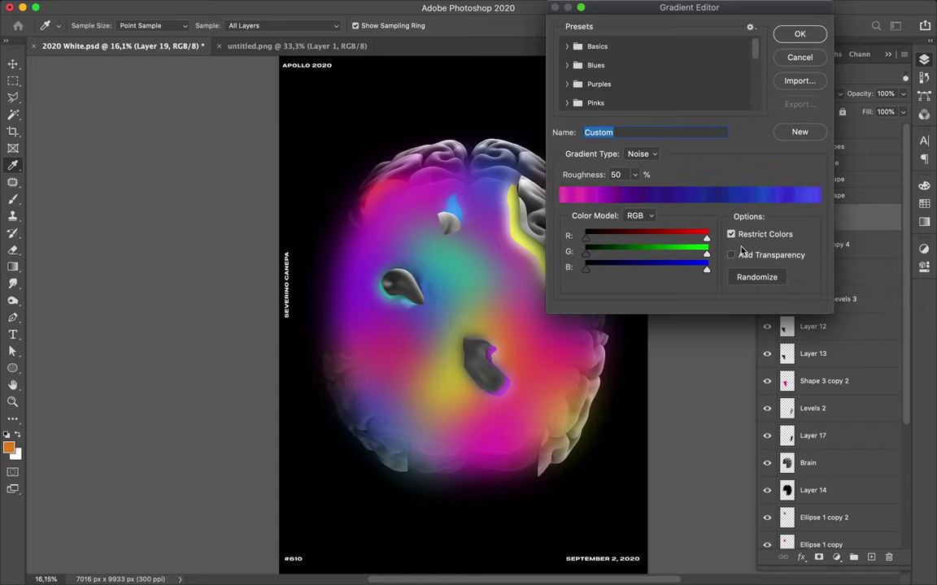
{"action": "left_click", "coordinate": [799, 34]}
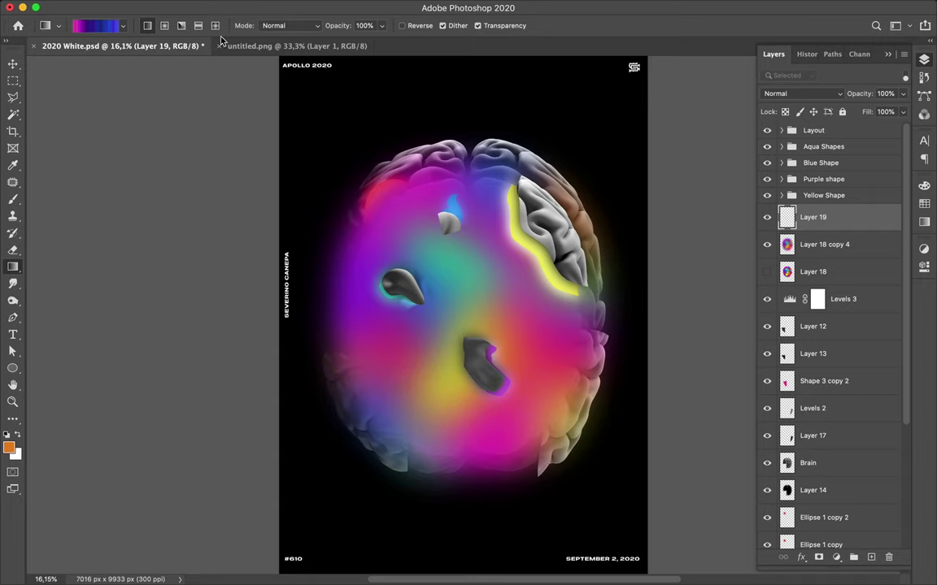
{"action": "left_click", "coordinate": [164, 25]}
Step: Fill Layer 19 with a magenta-blue angle gradient from the centre, replacing a radial attempt
{"action": "left_click_drag", "start_coordinate": [572, 261], "coordinate": [640, 232]}
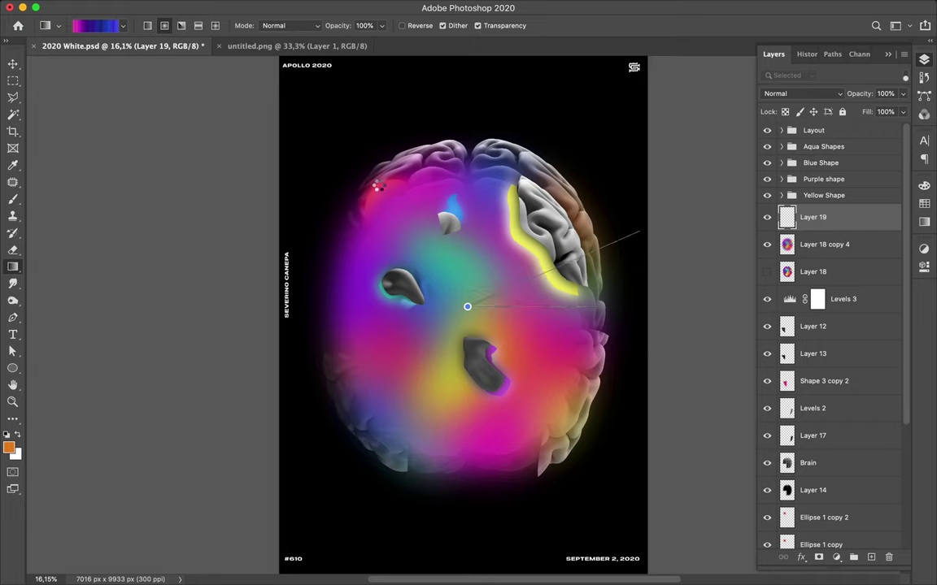
{"action": "left_click_drag", "start_coordinate": [378, 185], "coordinate": [378, 184]}
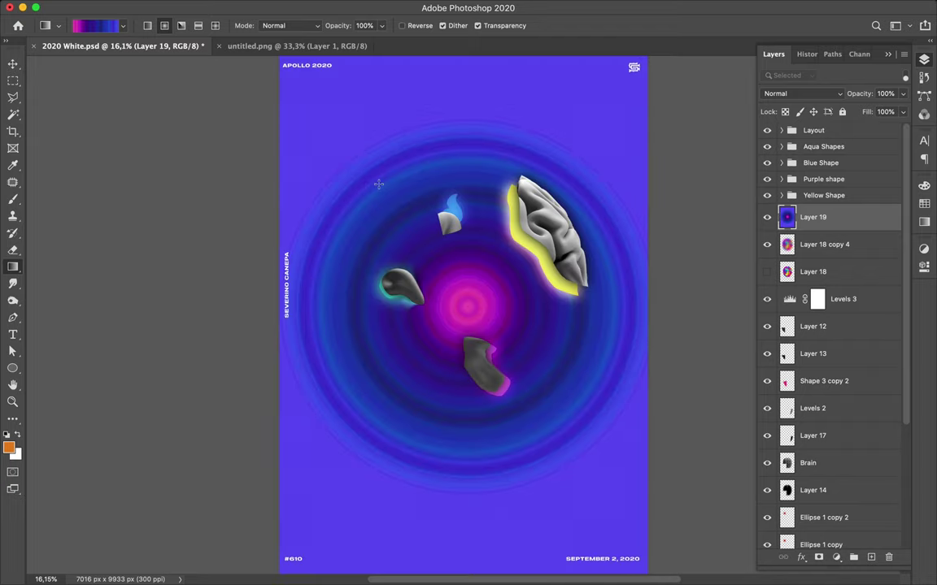
{"action": "key", "text": "ctrl+z"}
{"action": "left_click", "coordinate": [182, 33]}
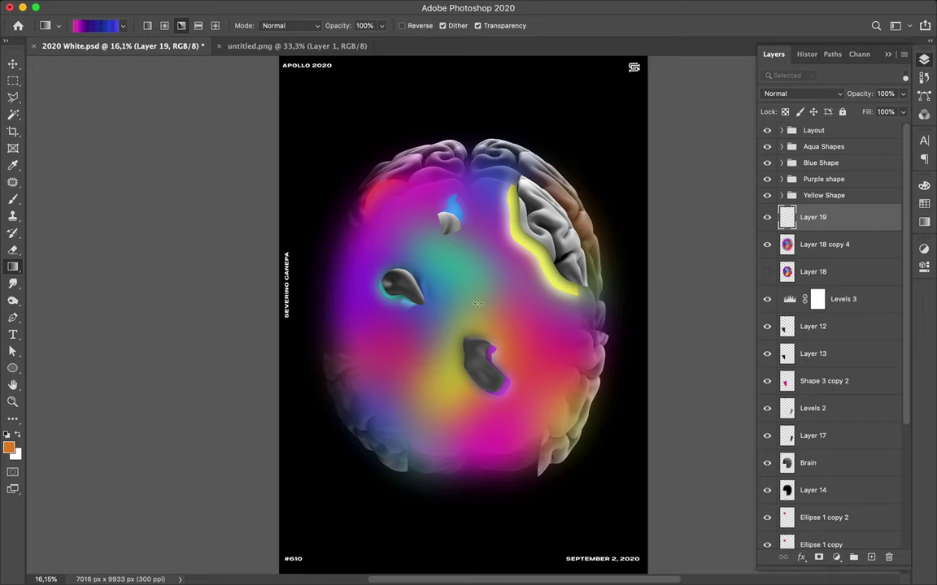
{"action": "left_click_drag", "start_coordinate": [472, 304], "coordinate": [603, 234]}
{"action": "left_click_drag", "start_coordinate": [603, 234], "coordinate": [601, 235]}
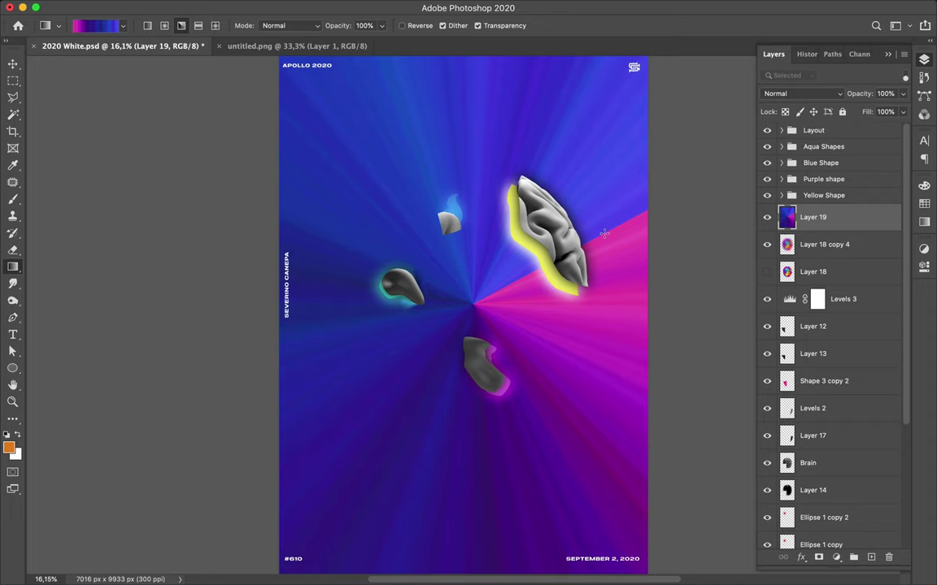
{"action": "key", "text": "v"}
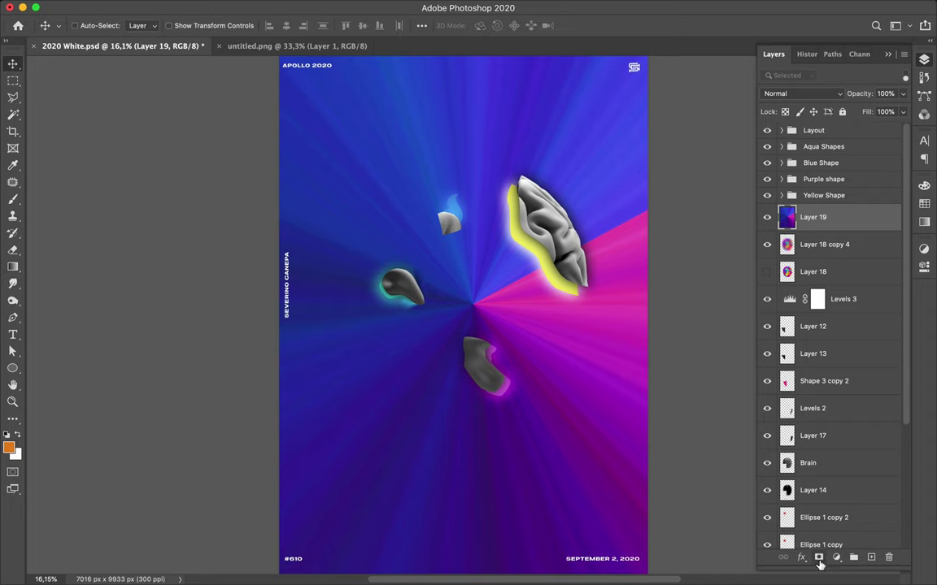
Step: Remove Layer 19's mask and add a Hue/Saturation layer at Saturation -100
{"action": "left_click", "coordinate": [818, 559]}
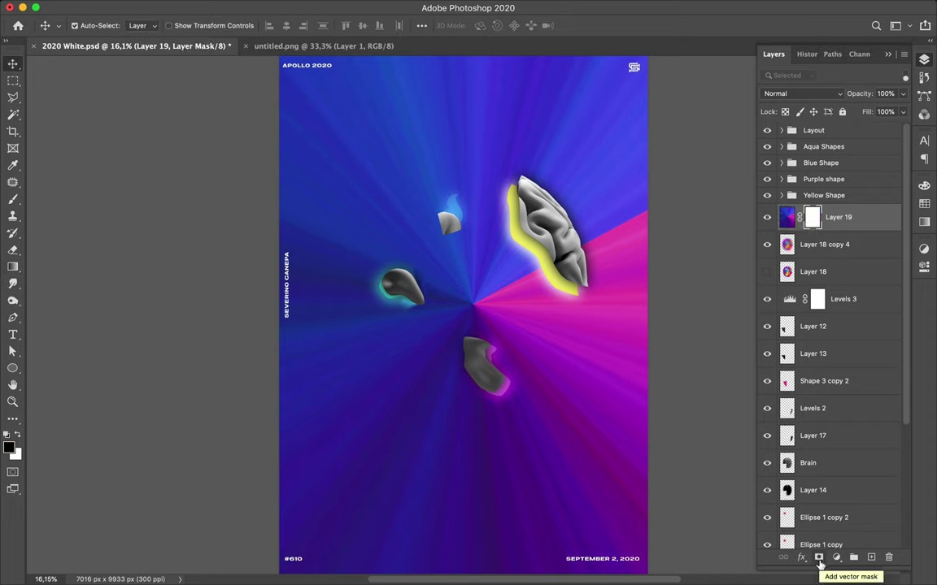
{"action": "key", "text": "ctrl+z"}
{"action": "left_click", "coordinate": [837, 559]}
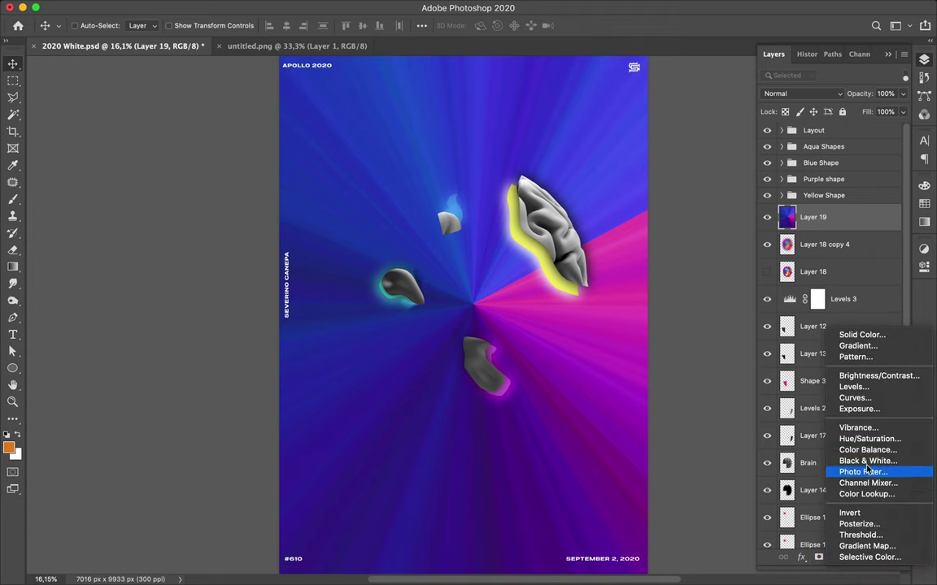
{"action": "left_click", "coordinate": [869, 439]}
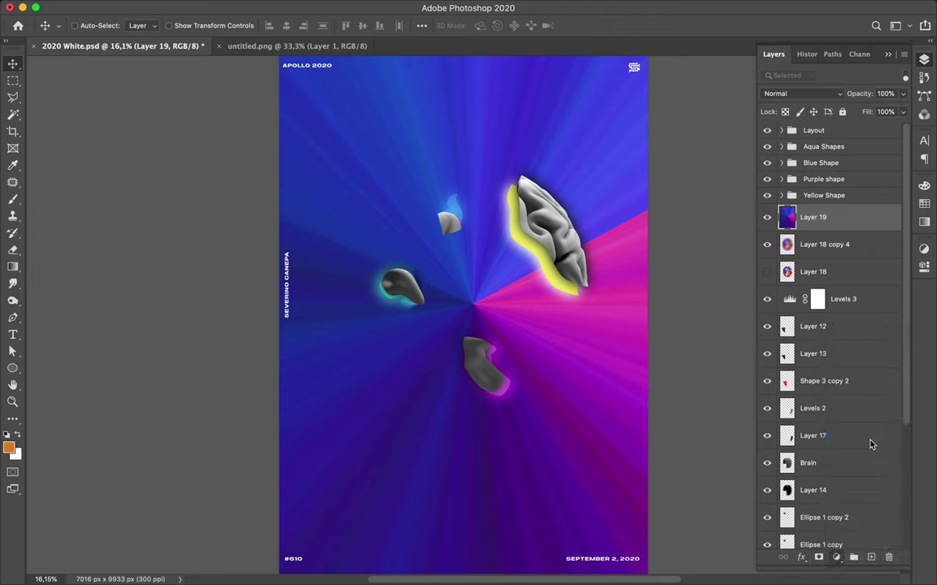
{"action": "left_click_drag", "start_coordinate": [813, 385], "coordinate": [696, 358]}
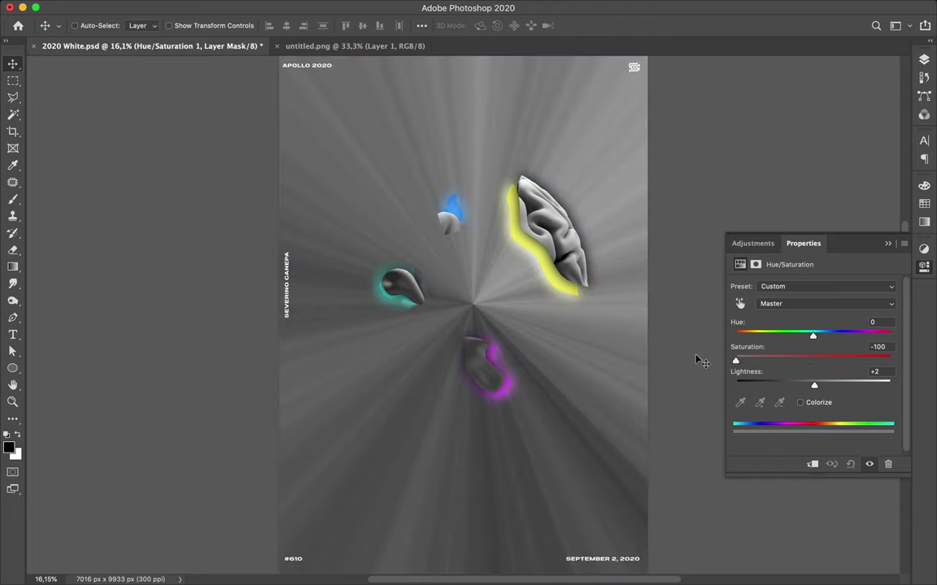
{"action": "left_click", "coordinate": [923, 61]}
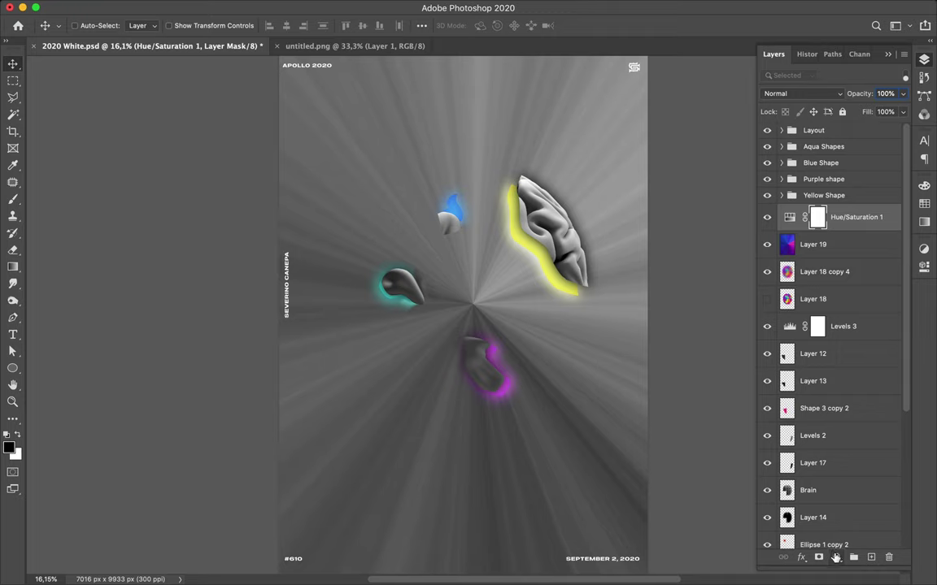
Step: Add a Levels adjustment with input levels 67, 1.00 and 166
{"action": "left_click", "coordinate": [834, 556]}
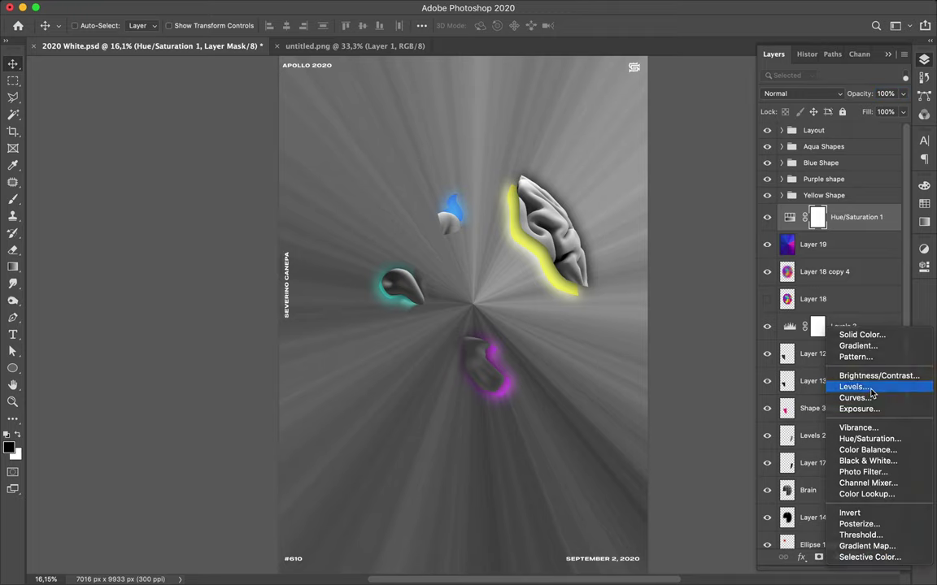
{"action": "left_click", "coordinate": [855, 387]}
{"action": "left_click_drag", "start_coordinate": [754, 383], "coordinate": [788, 383]}
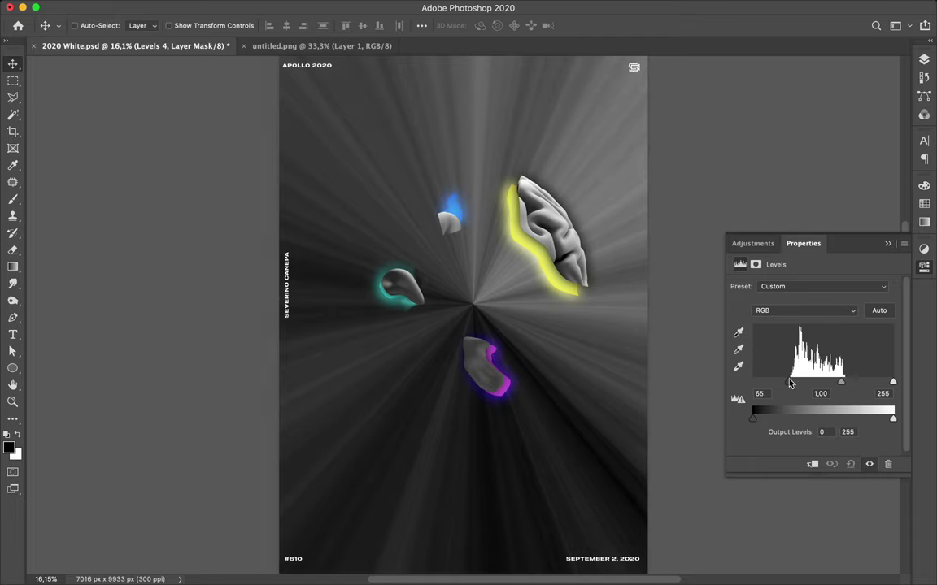
{"action": "left_click_drag", "start_coordinate": [790, 383], "coordinate": [792, 384]}
{"action": "left_click_drag", "start_coordinate": [893, 382], "coordinate": [845, 384]}
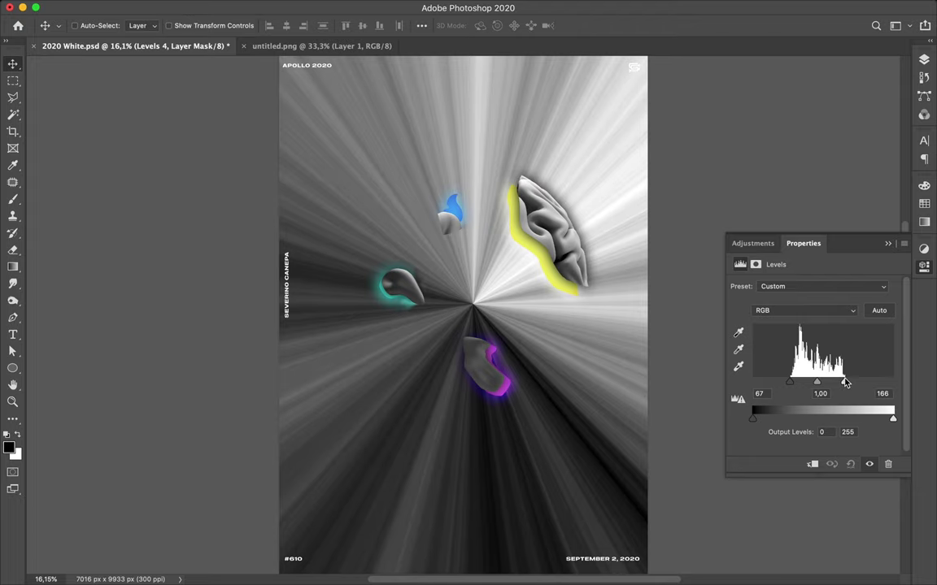
{"action": "left_click_drag", "start_coordinate": [846, 382], "coordinate": [847, 382]}
{"action": "left_click", "coordinate": [922, 65]}
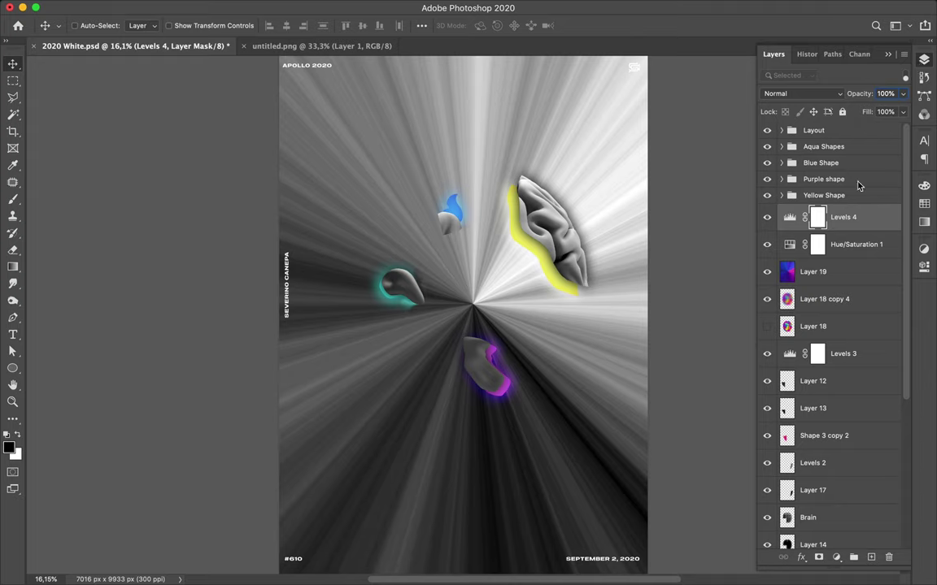
{"action": "left_click", "coordinate": [837, 273], "text": "shift"}
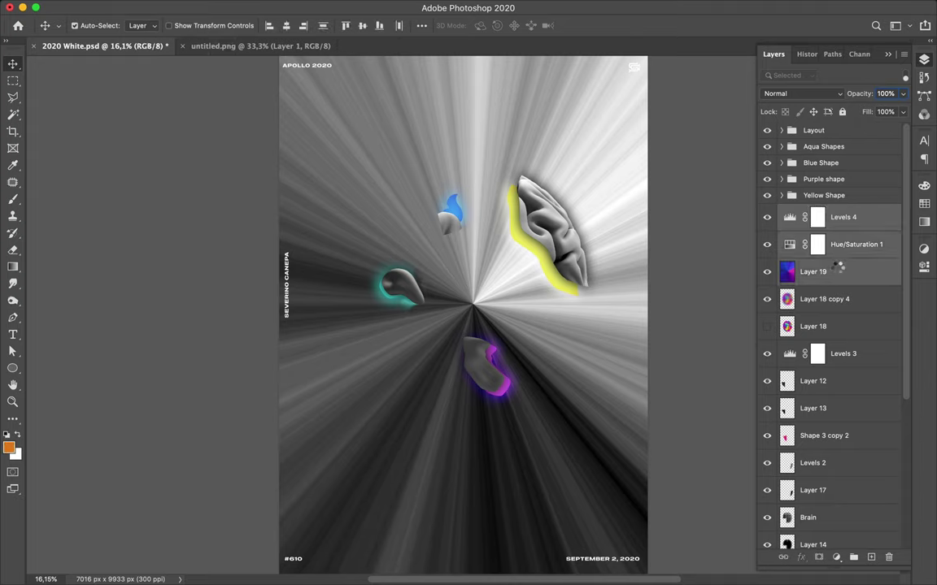
Step: Merge the rays into Levels 4, clip it to Layer 18 copy 4, and set Luminosity blending
{"action": "key", "text": "ctrl+e"}
{"action": "left_click_drag", "start_coordinate": [838, 272], "coordinate": [809, 226]}
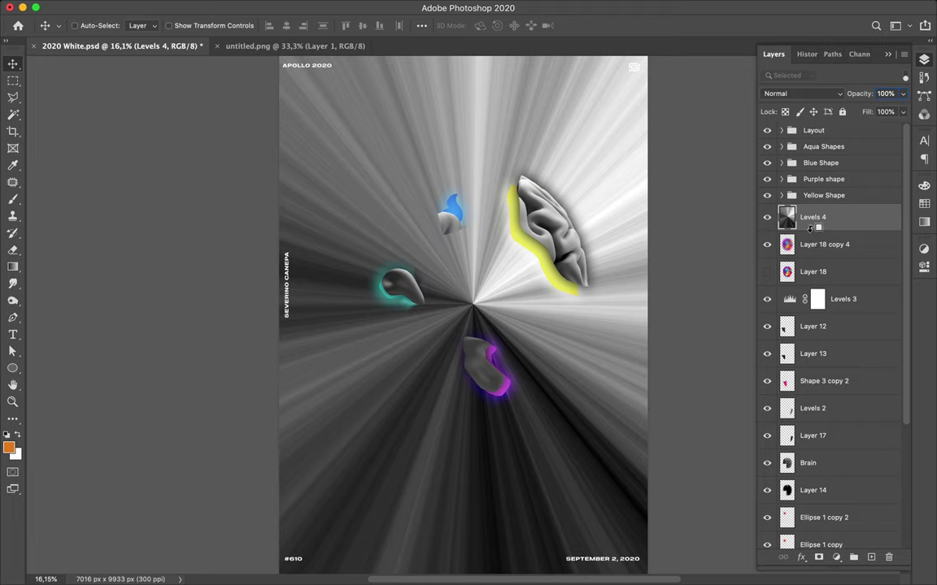
{"action": "left_click", "coordinate": [809, 227], "text": "alt"}
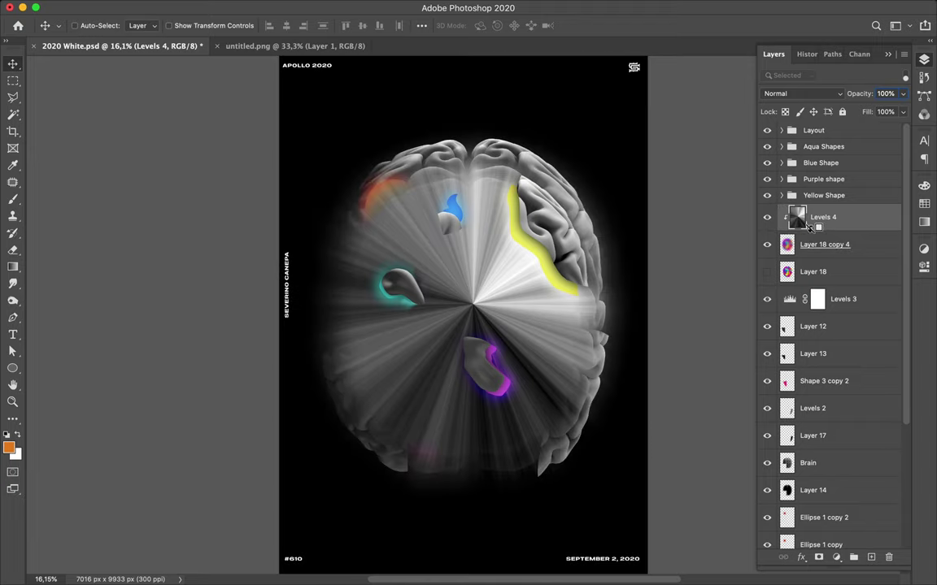
{"action": "left_click", "coordinate": [829, 95]}
{"action": "left_click", "coordinate": [830, 97]}
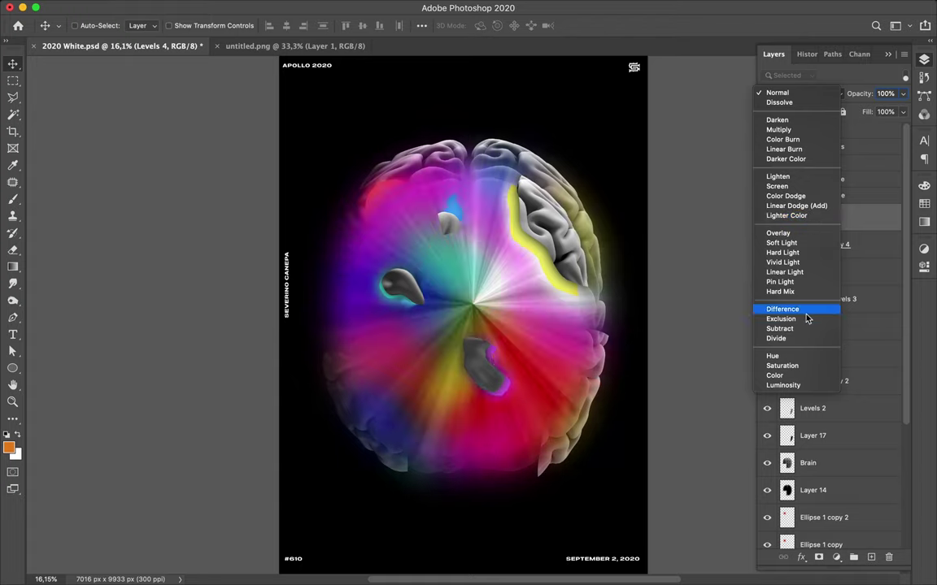
{"action": "left_click", "coordinate": [802, 387]}
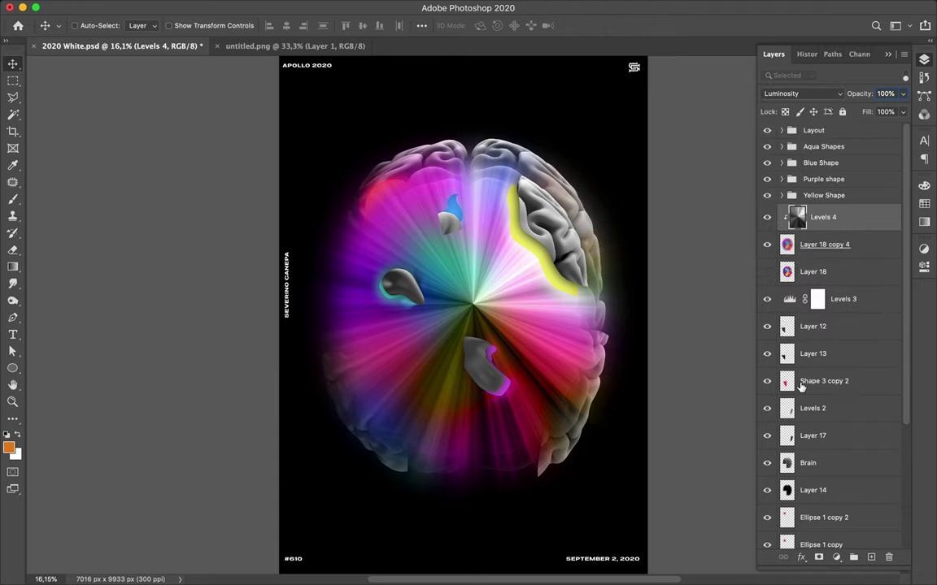
{"action": "left_click", "coordinate": [847, 253], "text": "shift"}
{"action": "key", "text": "ctrl+t"}
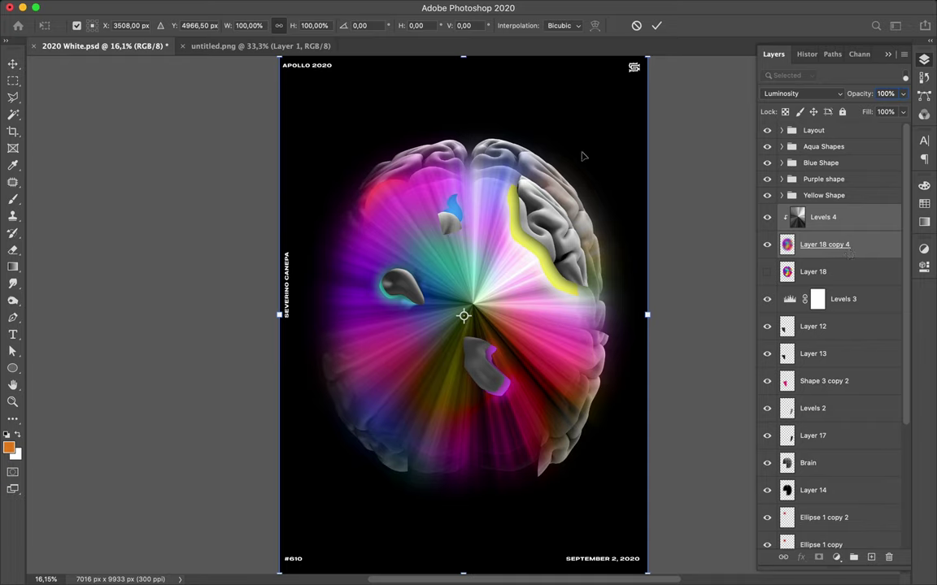
Step: Scale Layer 18 copy 4 and its clipped Levels 4 rays up to 114.49%
{"action": "left_click_drag", "start_coordinate": [647, 313], "coordinate": [663, 316]}
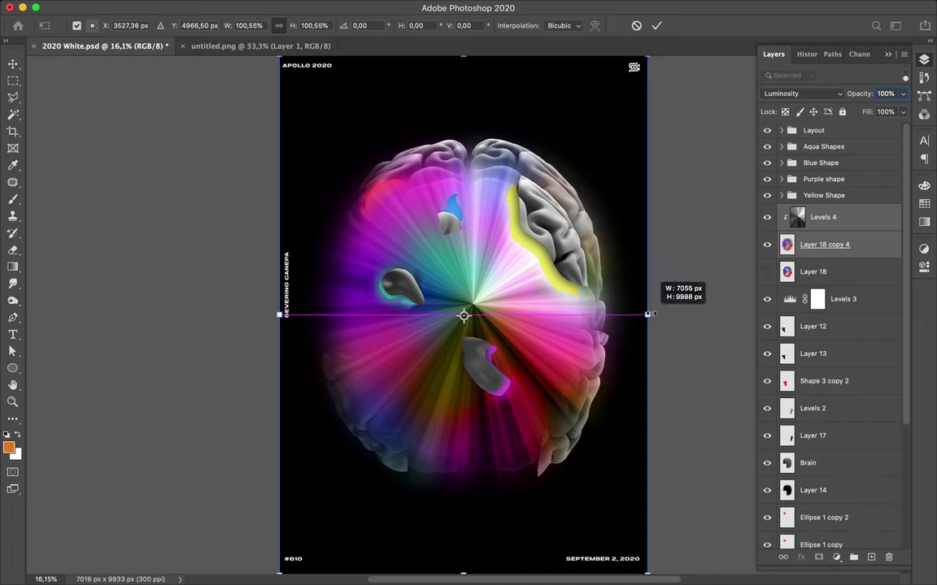
{"action": "left_click_drag", "start_coordinate": [663, 317], "coordinate": [674, 316]}
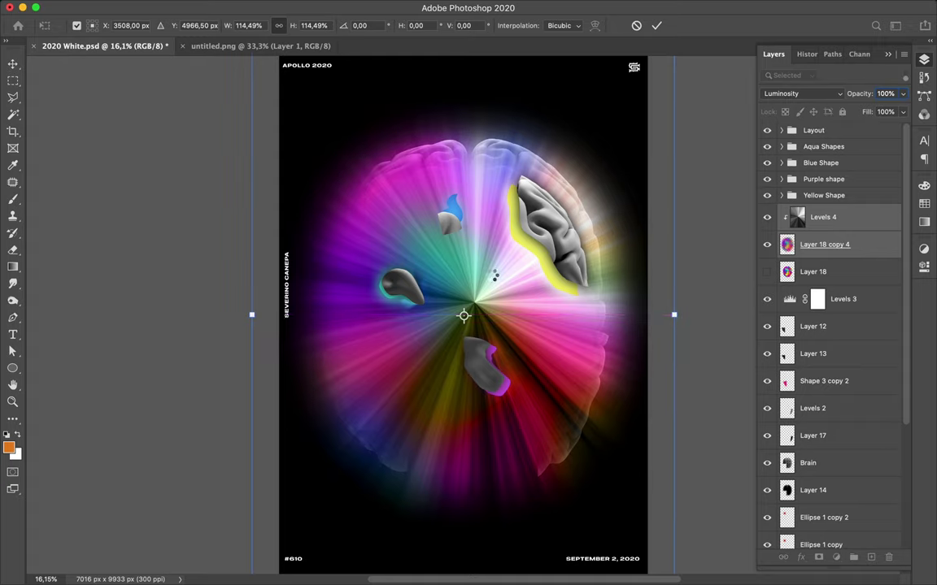
{"action": "key", "text": "Return"}
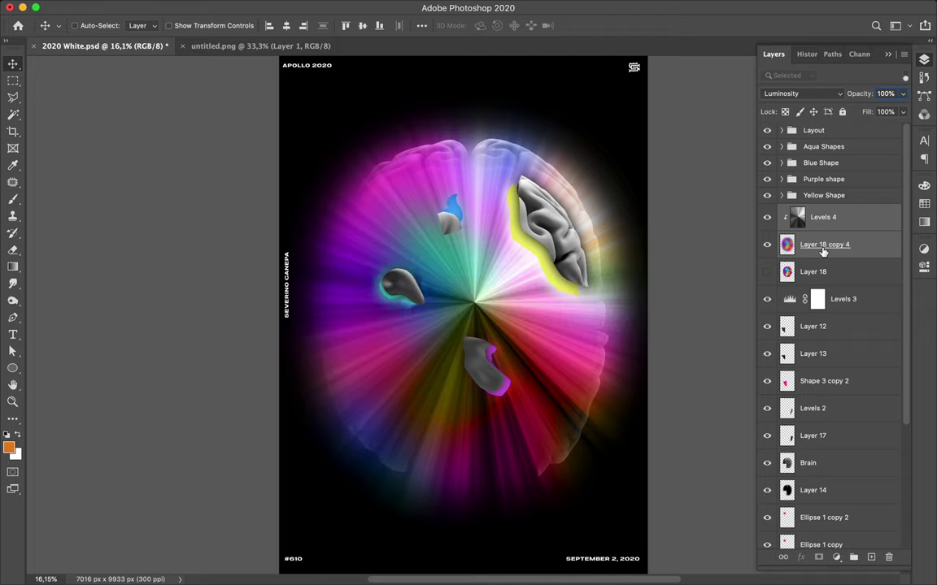
{"action": "left_click", "coordinate": [870, 274], "text": "shift"}
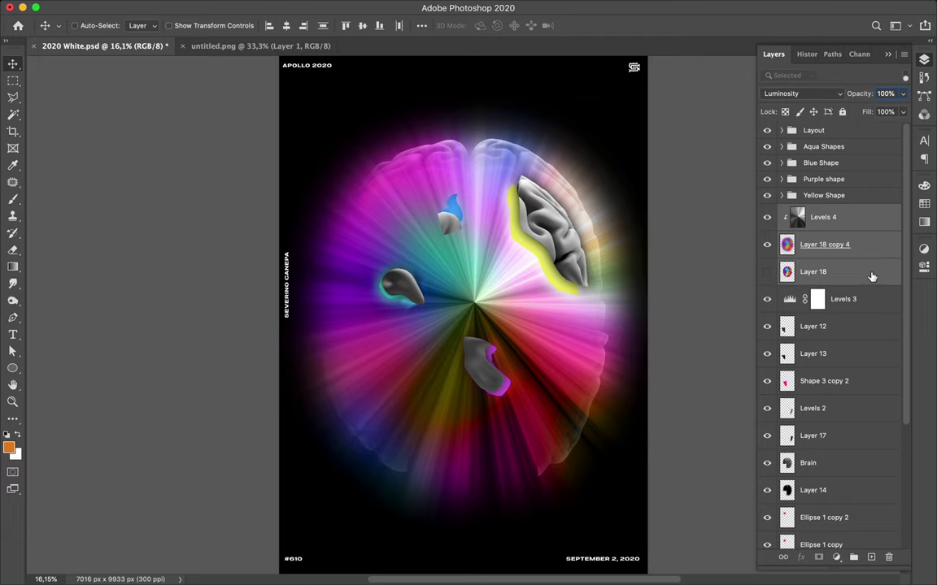
Step: Move the three glow layers below Layer 14, then expand Blue Shape and select Layer 5
{"action": "left_click_drag", "start_coordinate": [870, 245], "coordinate": [842, 507]}
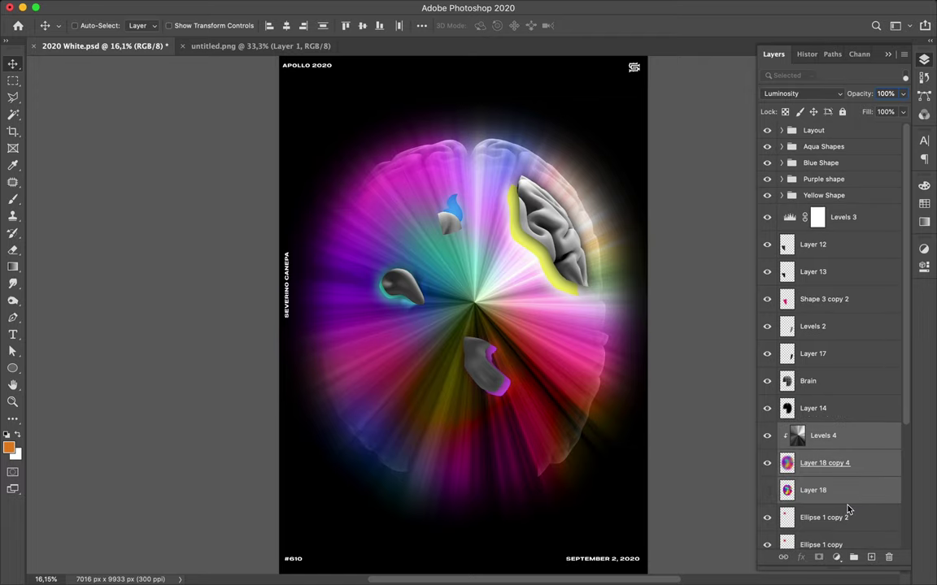
{"action": "scroll", "coordinate": [592, 308], "scroll_direction": "down", "scroll_amount": 5}
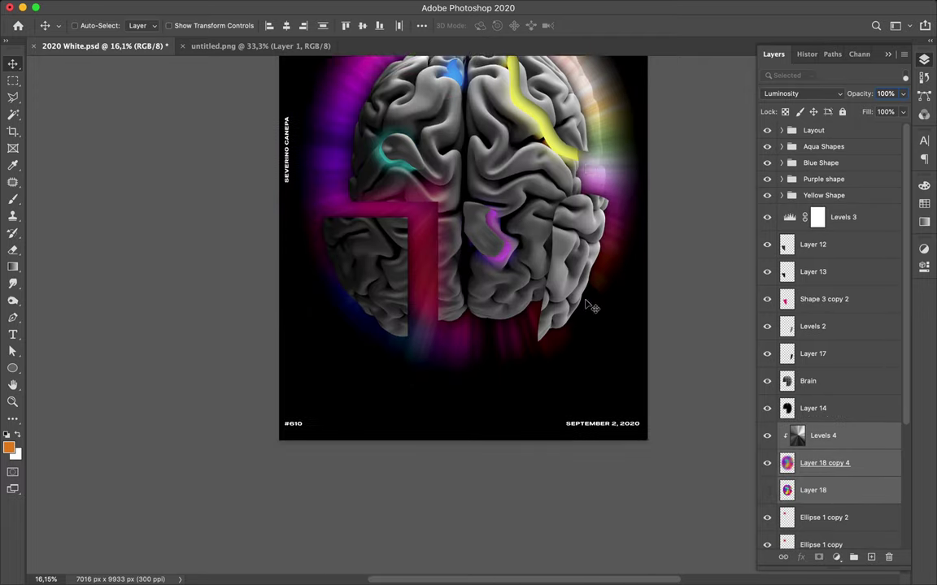
{"action": "scroll", "coordinate": [592, 307], "scroll_direction": "up", "scroll_amount": 3}
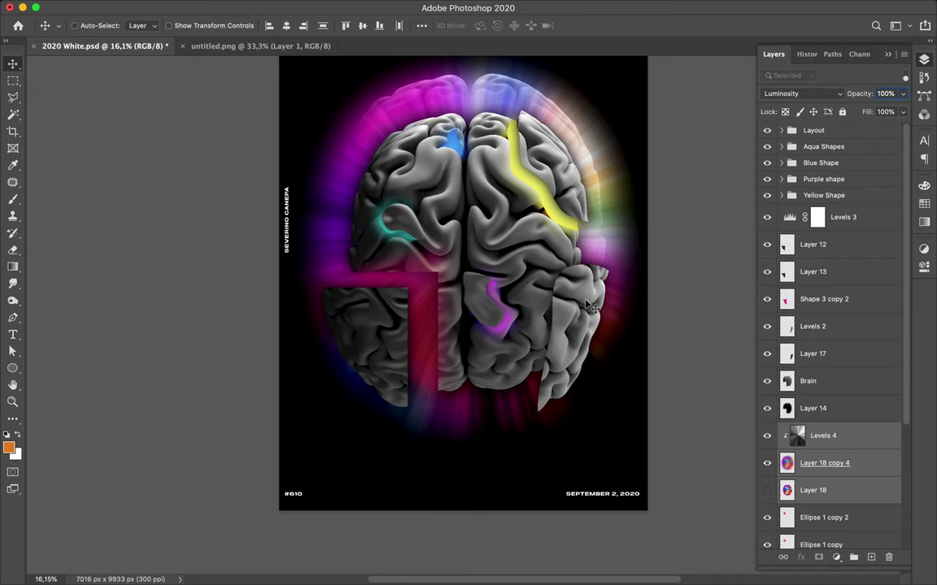
{"action": "scroll", "coordinate": [391, 159], "scroll_direction": "up", "scroll_amount": 3}
{"action": "scroll", "coordinate": [392, 161], "scroll_direction": "down", "scroll_amount": 2}
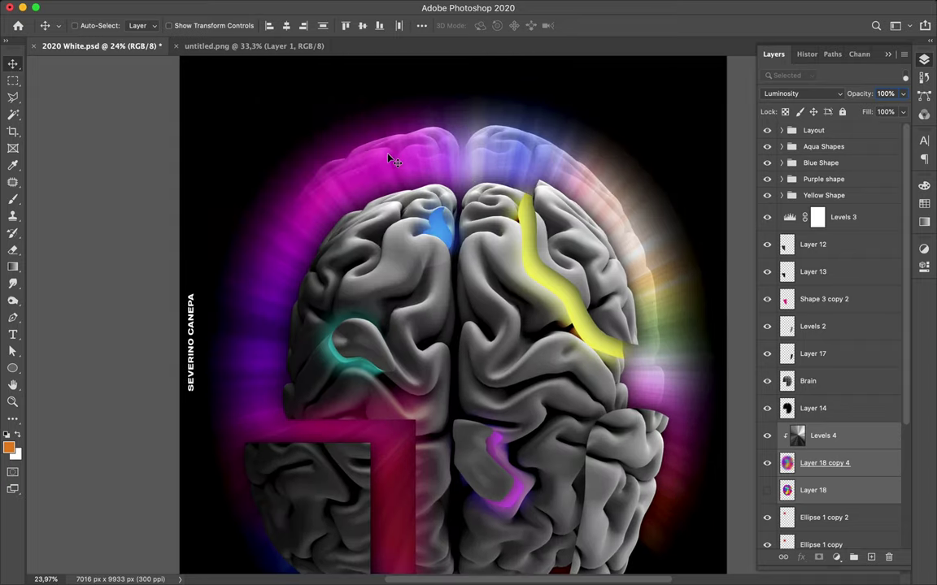
{"action": "left_click", "coordinate": [433, 259]}
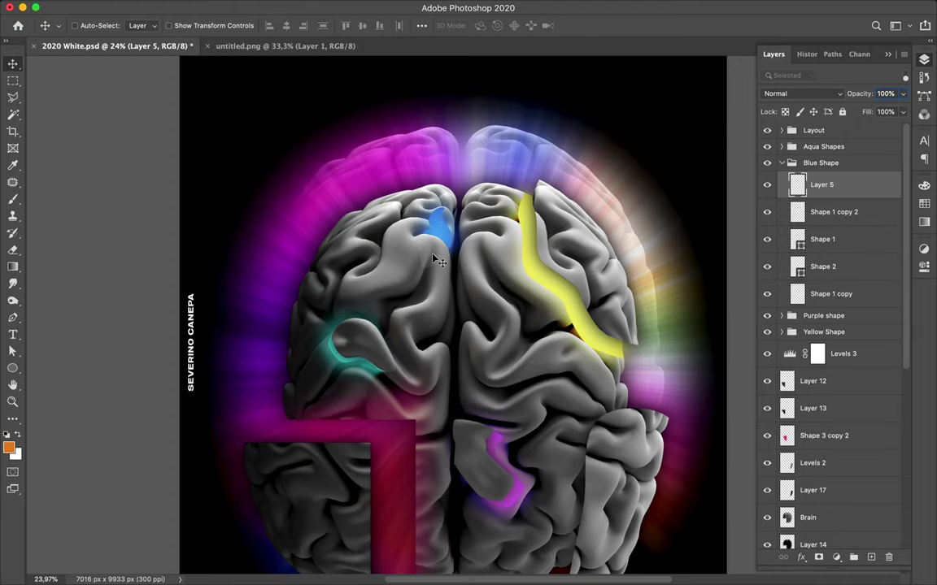
{"action": "left_click", "coordinate": [837, 558]}
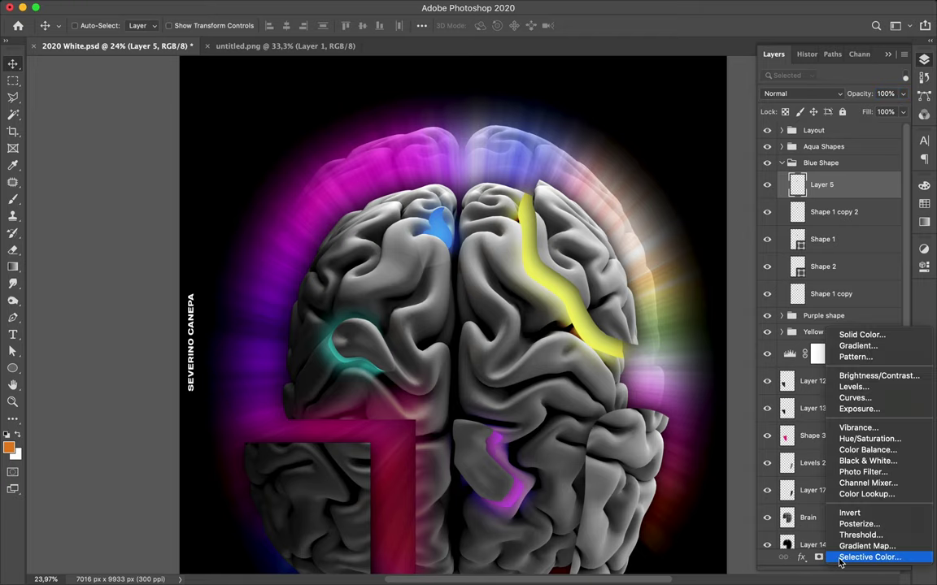
{"action": "left_click", "coordinate": [848, 389]}
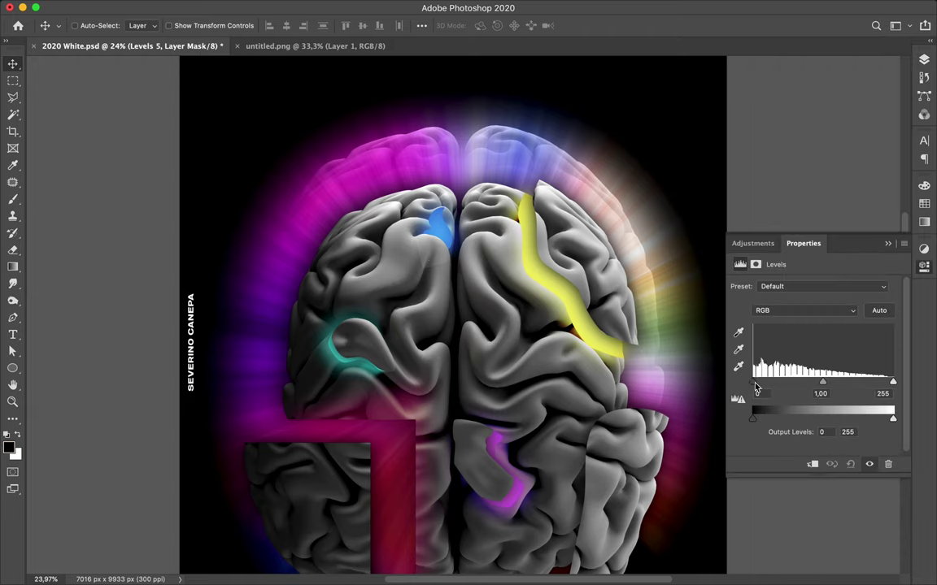
{"action": "left_click_drag", "start_coordinate": [756, 388], "coordinate": [762, 388]}
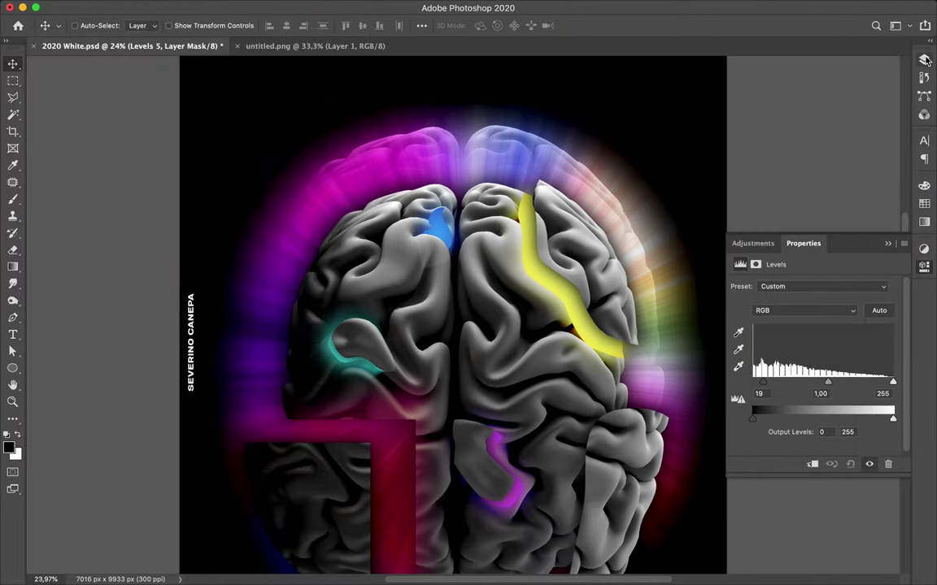
{"action": "left_click", "coordinate": [924, 59]}
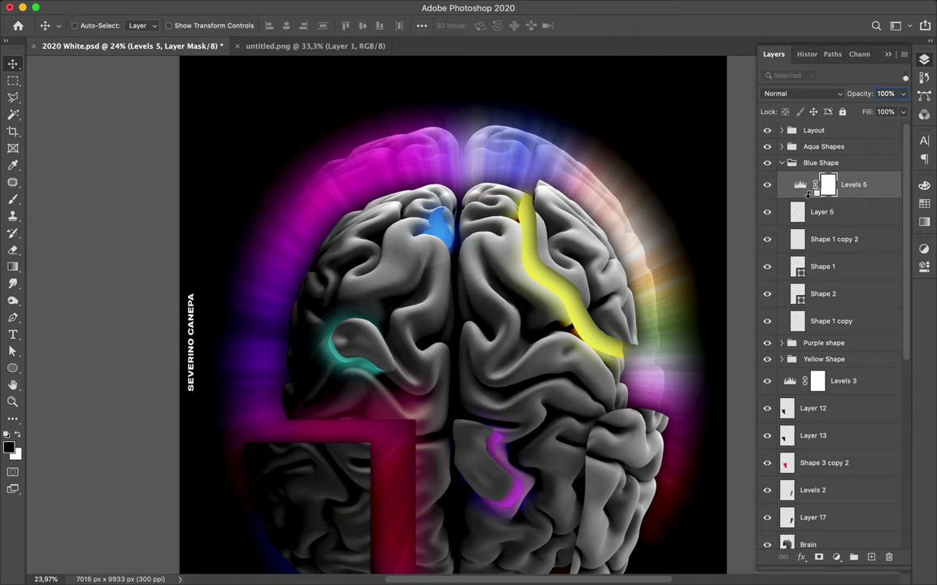
{"action": "left_click", "coordinate": [807, 195], "text": "alt"}
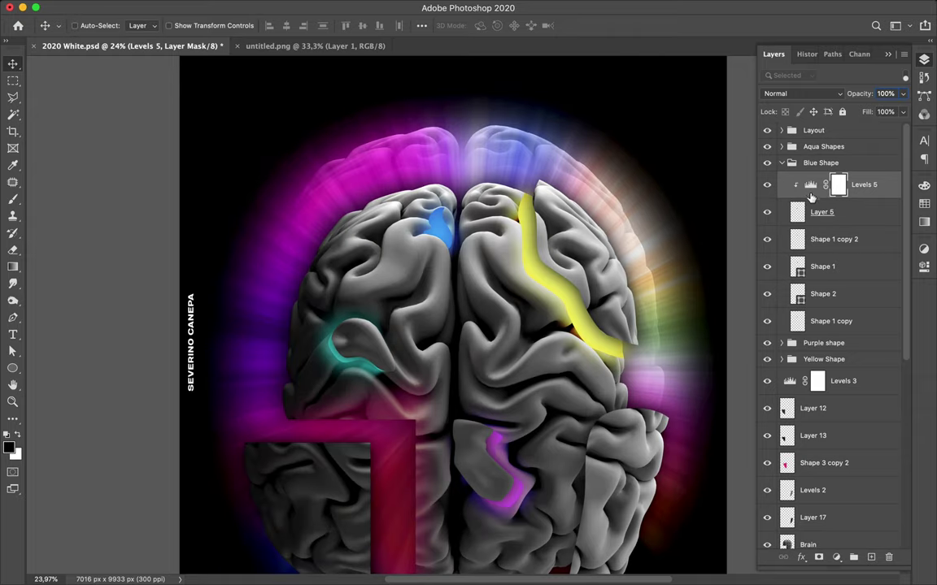
{"action": "scroll", "coordinate": [502, 242], "scroll_direction": "down", "scroll_amount": 2}
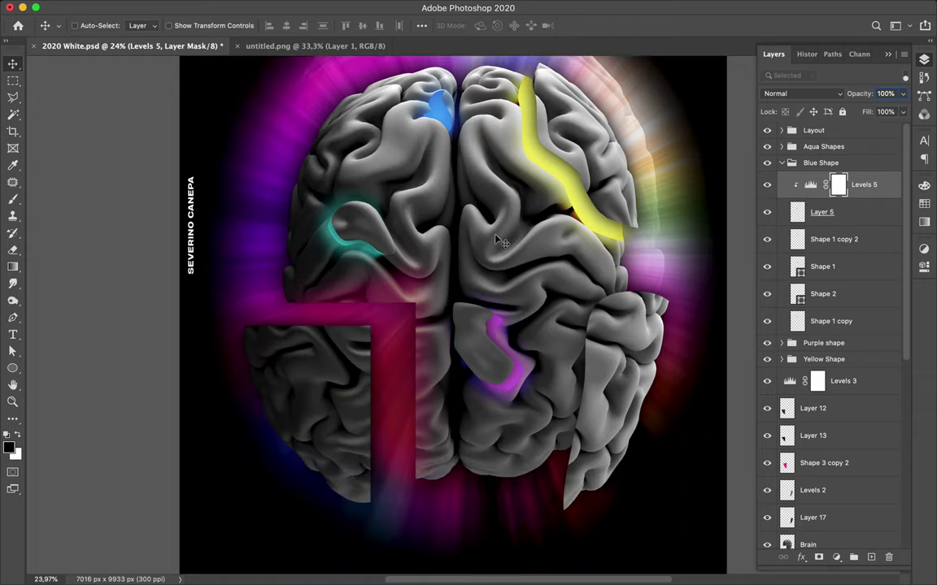
{"action": "scroll", "coordinate": [501, 242], "scroll_direction": "down", "scroll_amount": 3}
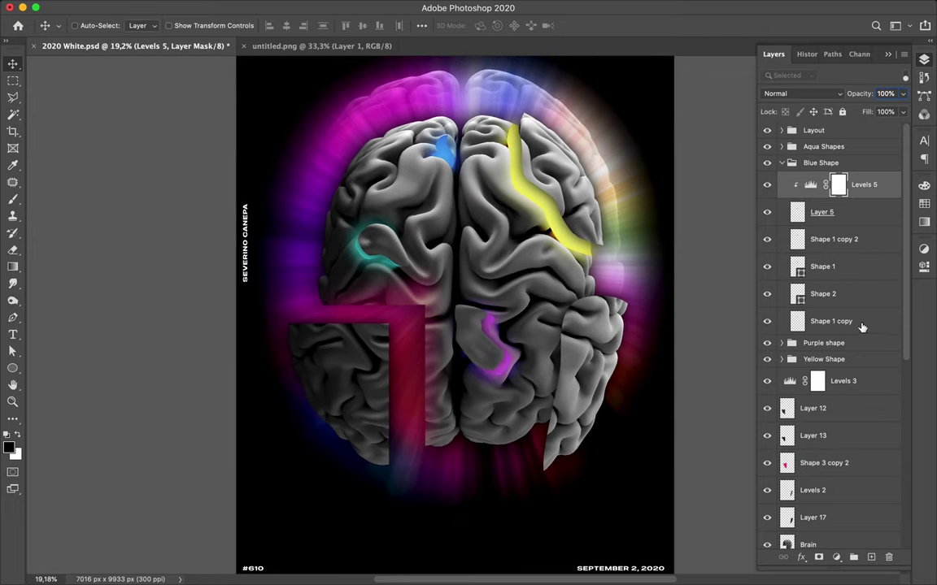
{"action": "scroll", "coordinate": [853, 325], "scroll_direction": "down", "scroll_amount": 2}
{"action": "scroll", "coordinate": [854, 325], "scroll_direction": "down", "scroll_amount": 4}
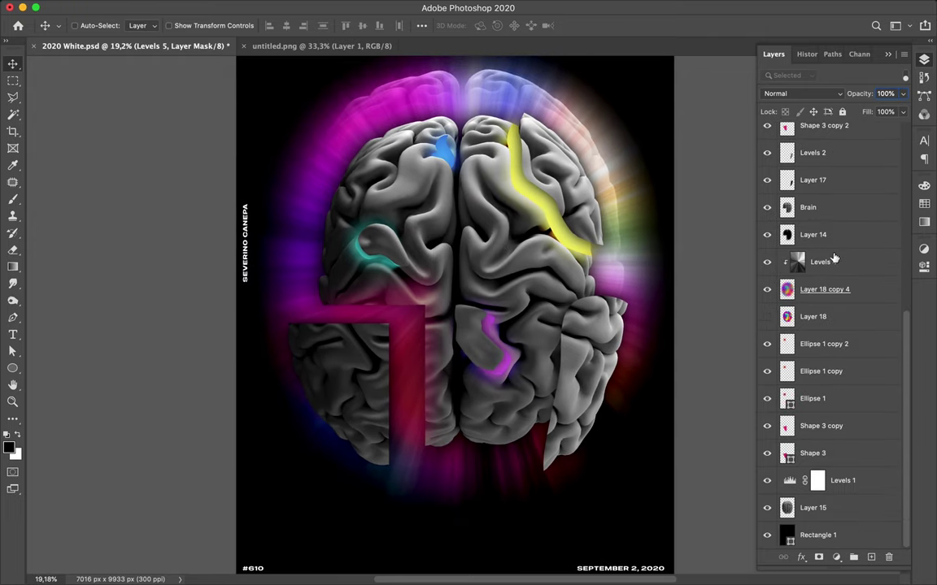
Step: Move Levels 4 and Layer 18 copy 4 below Shape 3
{"action": "left_click", "coordinate": [840, 262]}
{"action": "left_click", "coordinate": [840, 299], "text": "shift"}
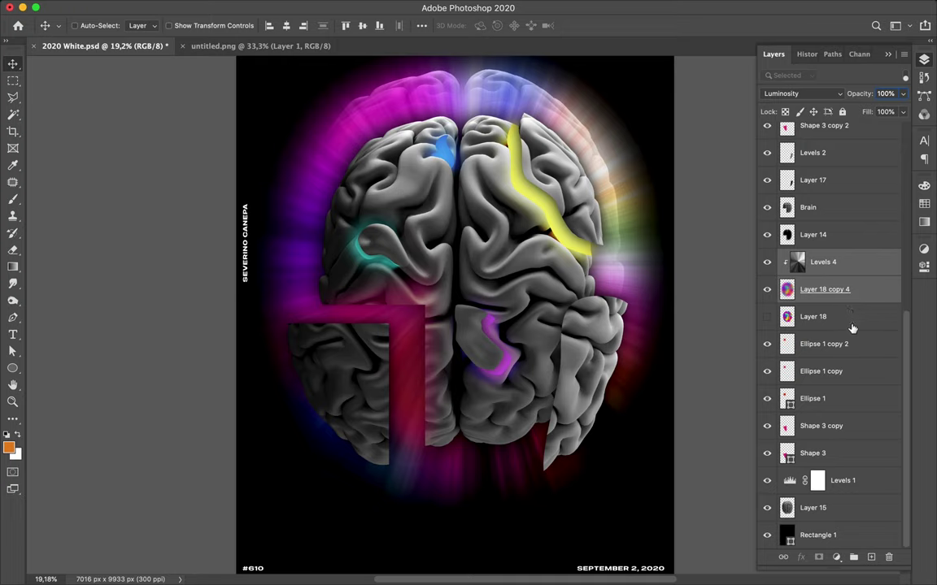
{"action": "left_click_drag", "start_coordinate": [850, 329], "coordinate": [844, 457]}
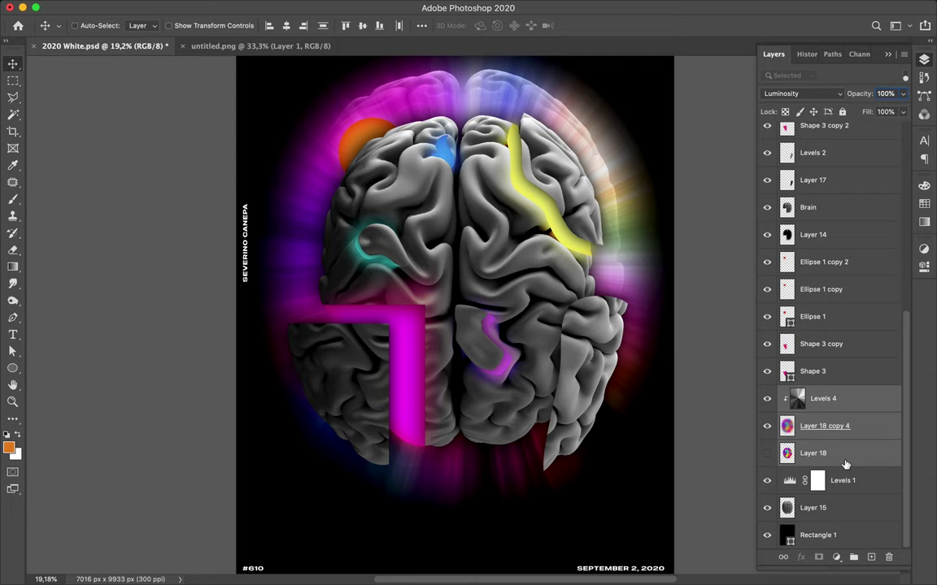
Step: Delete the three orange Ellipse layers
{"action": "left_click", "coordinate": [367, 134], "text": "super"}
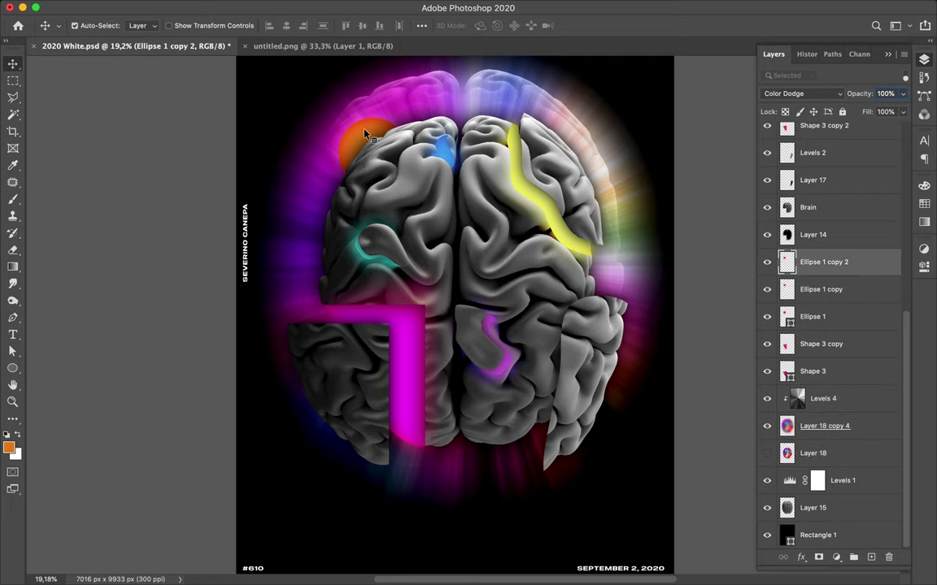
{"action": "left_click", "coordinate": [863, 325], "text": "shift"}
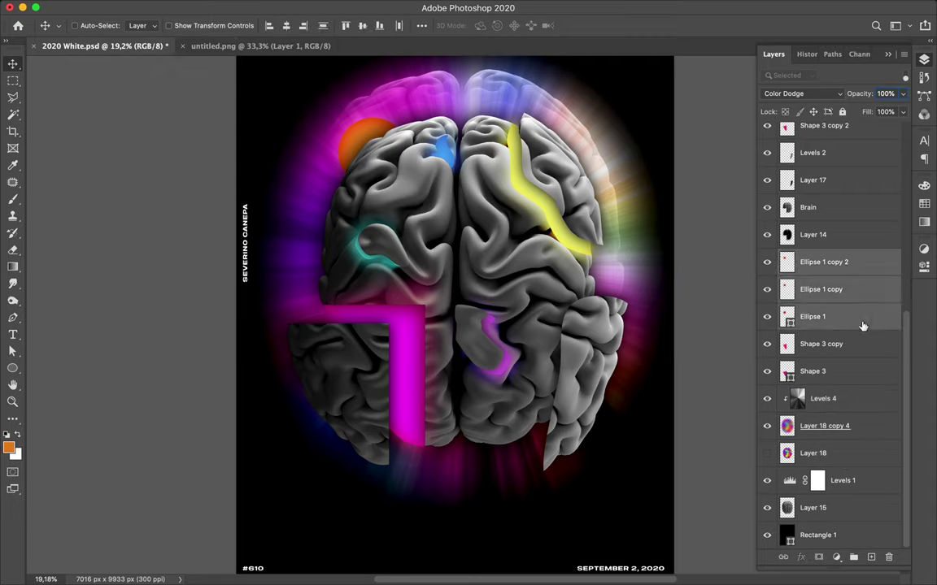
{"action": "key", "text": "Delete"}
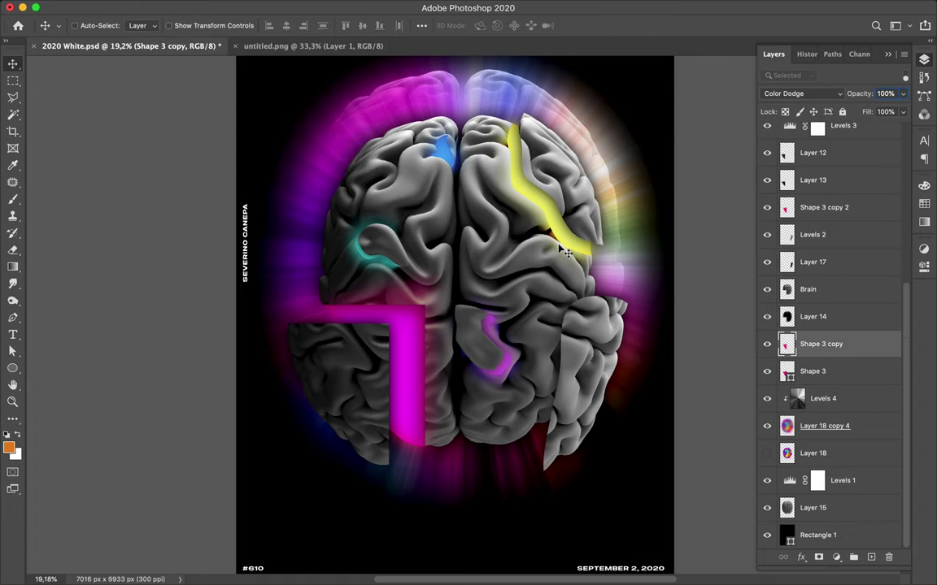
Step: Duplicate the glow and rays between Layout and Aqua Shapes, merging them into Levels 4 copy
{"action": "left_click", "coordinate": [841, 399]}
{"action": "left_click", "coordinate": [841, 437], "text": "shift"}
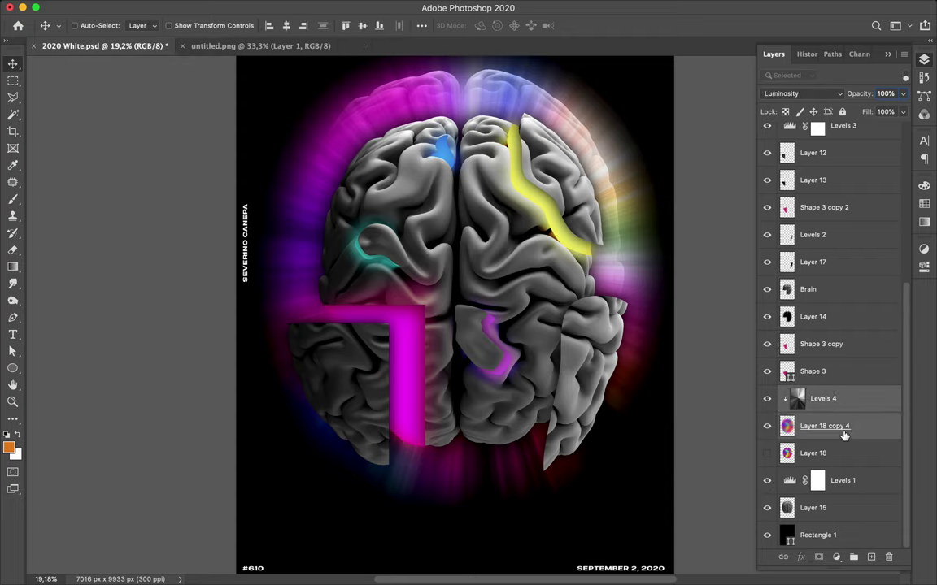
{"action": "mouse_move", "coordinate": [846, 435]}
{"action": "left_mouse_down"}
{"action": "mouse_move", "coordinate": [862, 179]}
{"action": "mouse_move", "coordinate": [848, 199]}
{"action": "left_mouse_up"}
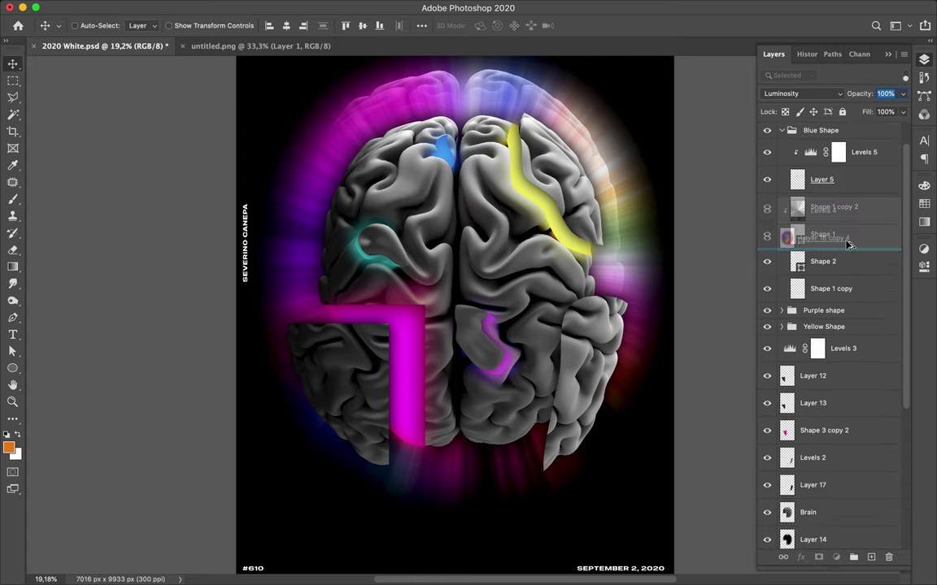
{"action": "mouse_move", "coordinate": [848, 198]}
{"action": "left_mouse_down"}
{"action": "mouse_move", "coordinate": [827, 143]}
{"action": "mouse_move", "coordinate": [828, 100]}
{"action": "left_mouse_up"}
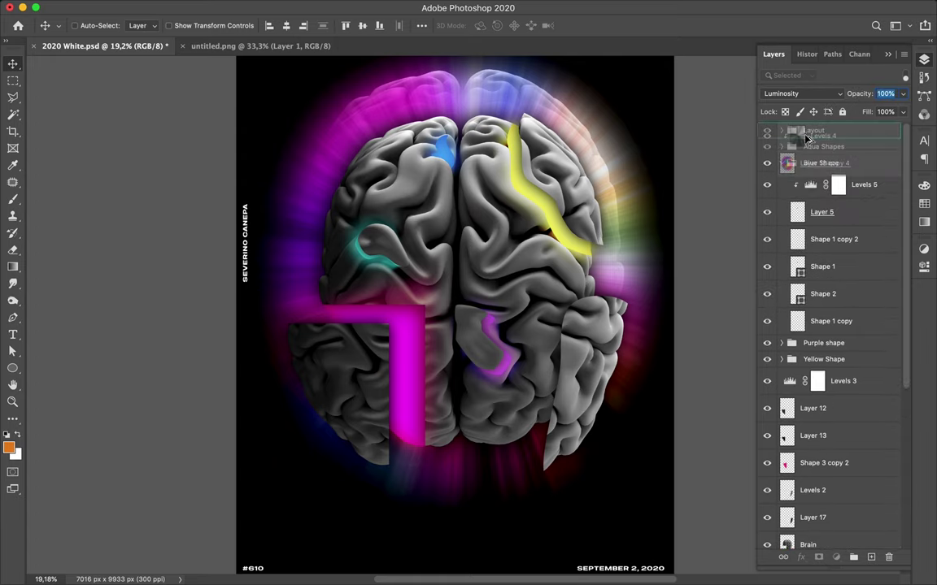
{"action": "left_click_drag", "start_coordinate": [828, 100], "coordinate": [805, 144]}
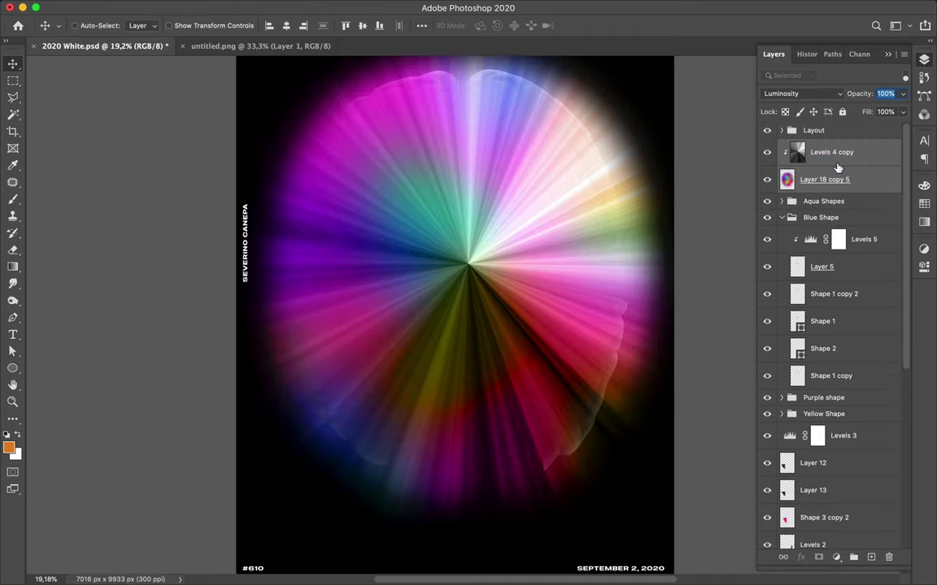
{"action": "key", "text": "ctrl+e"}
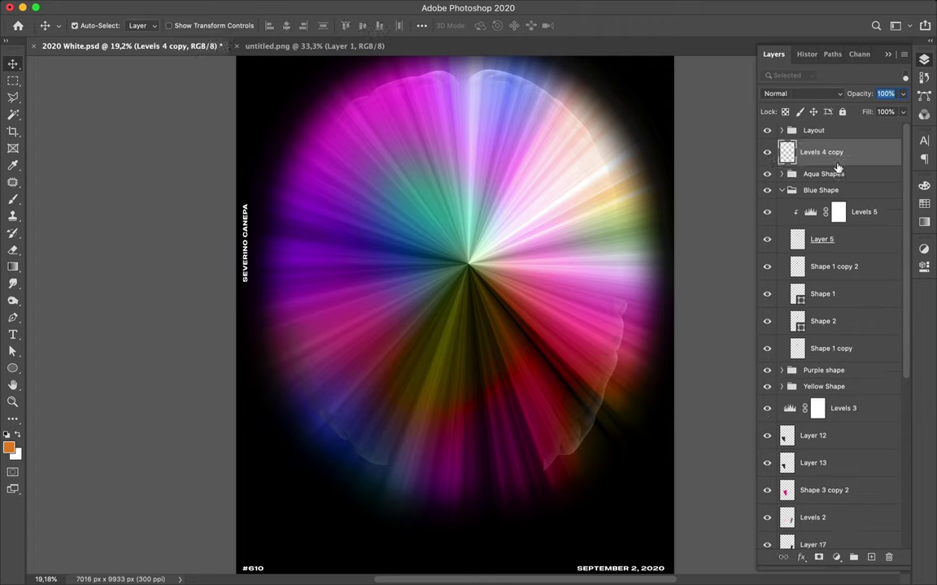
Step: Set the glow copy's blend mode to Screen and shift it left over the brain
{"action": "left_click", "coordinate": [833, 93]}
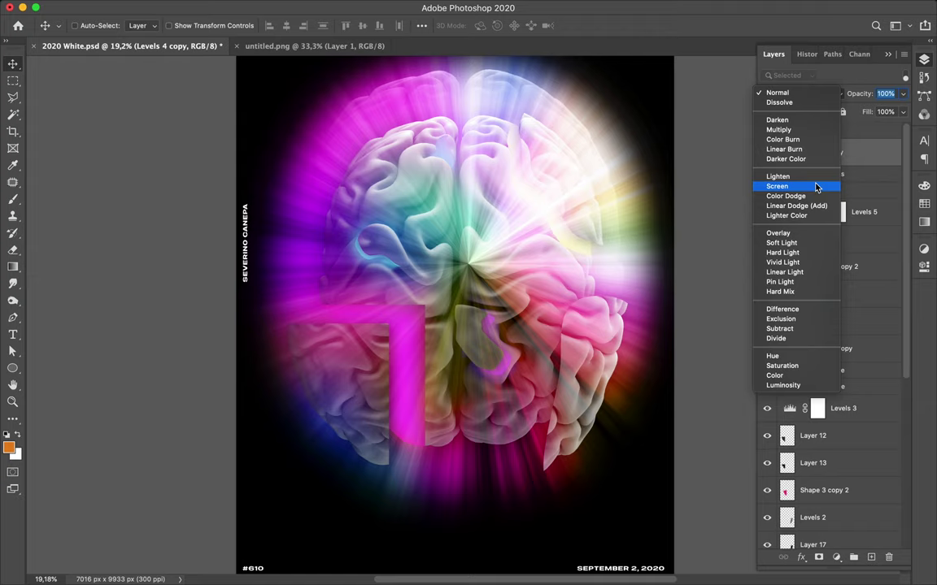
{"action": "left_click", "coordinate": [816, 187]}
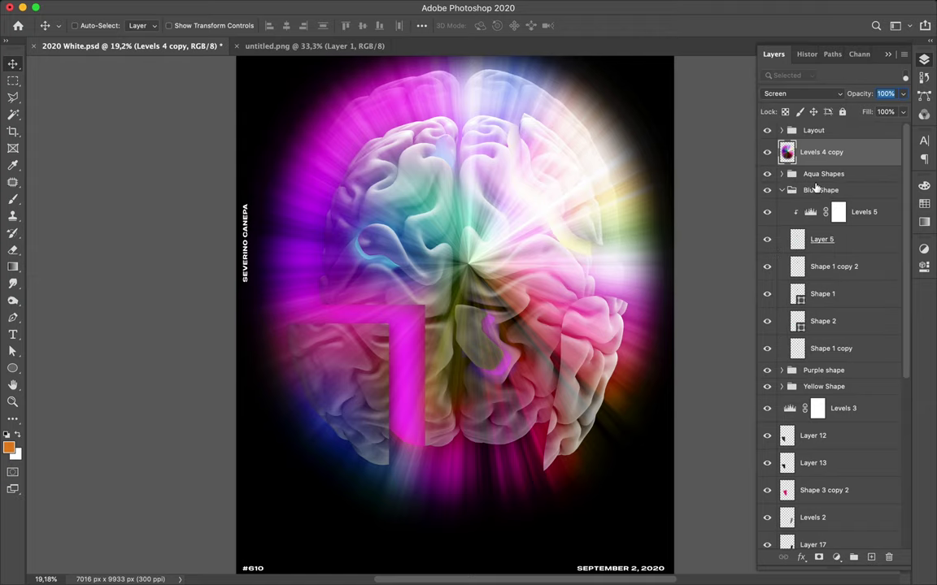
{"action": "left_click", "coordinate": [480, 267]}
{"action": "left_click_drag", "start_coordinate": [475, 264], "coordinate": [470, 264]}
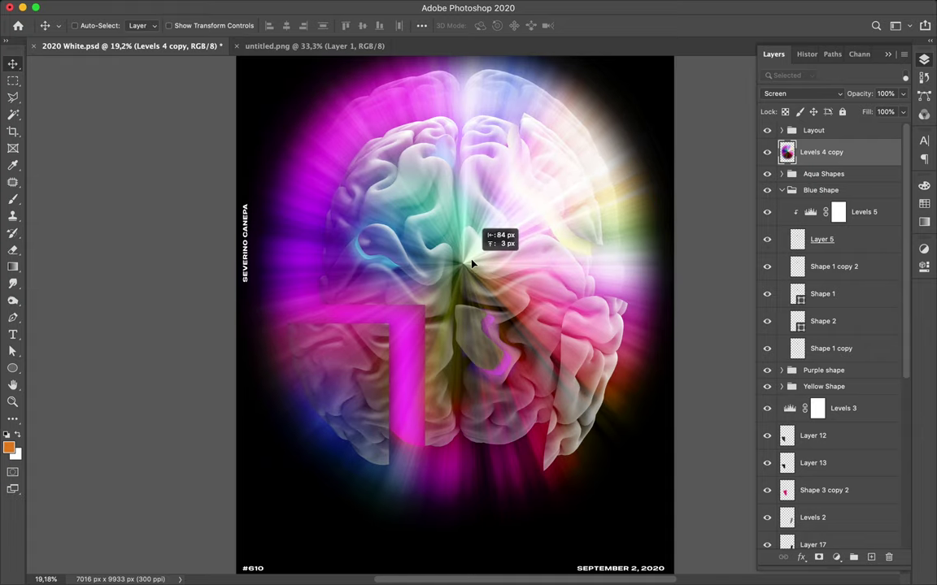
{"action": "key", "text": "shift+Left"}
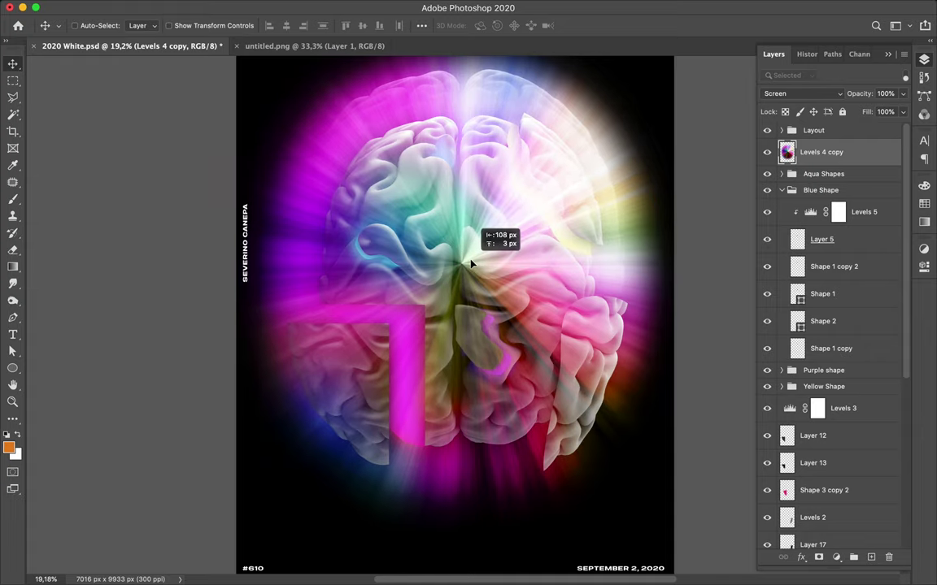
Step: Enlarge the Eraser brush and erase the glow copy's centre
{"action": "key", "text": "b"}
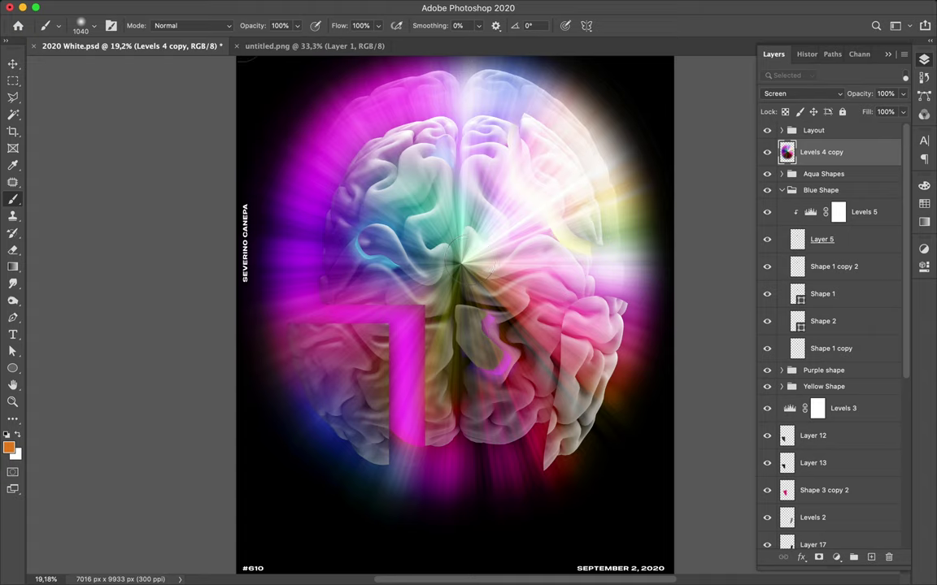
{"action": "key", "text": "e"}
{"action": "left_click", "coordinate": [94, 29]}
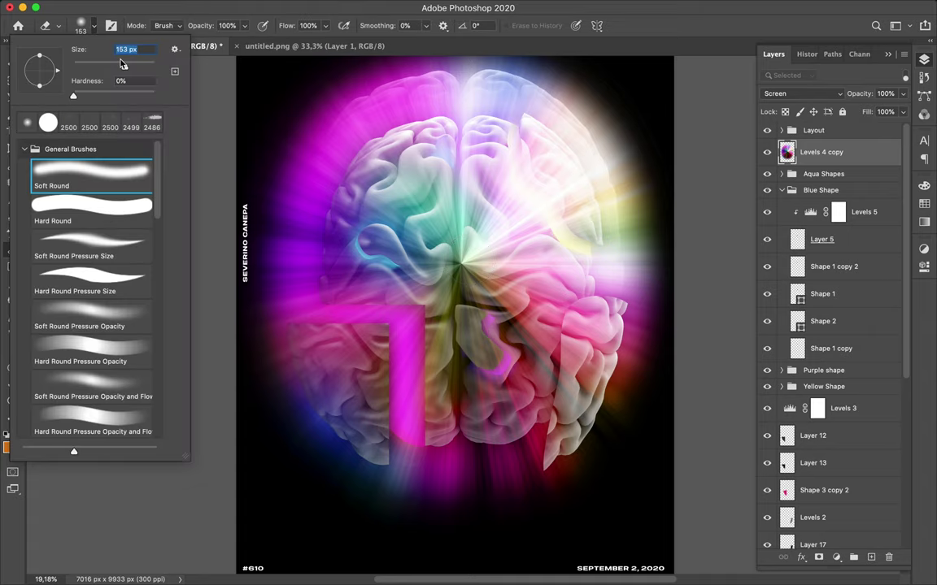
{"action": "left_click_drag", "start_coordinate": [128, 72], "coordinate": [153, 74]}
{"action": "left_click", "coordinate": [460, 261]}
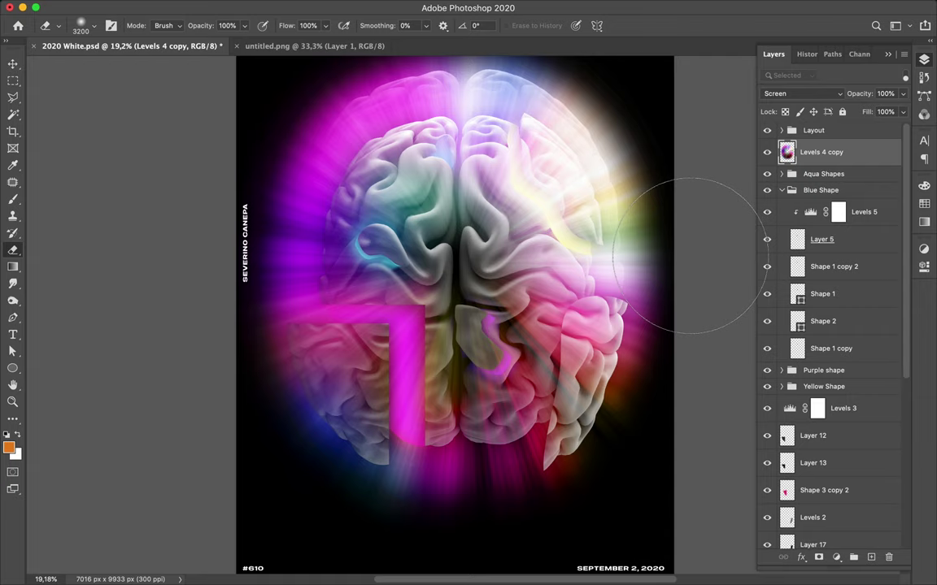
Step: Lower the glow copy's fill step by step to 48%
{"action": "key", "text": "v"}
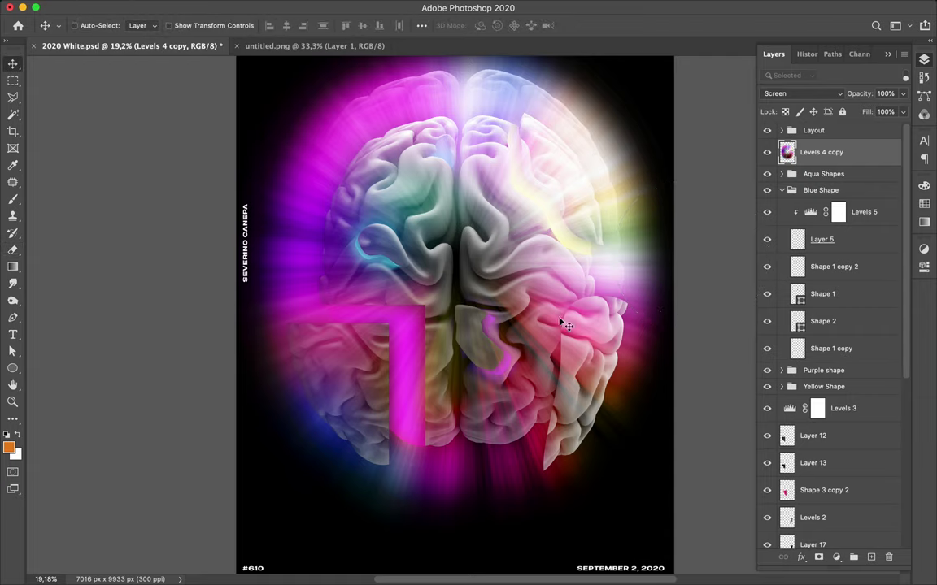
{"action": "left_click_drag", "start_coordinate": [902, 112], "coordinate": [880, 130]}
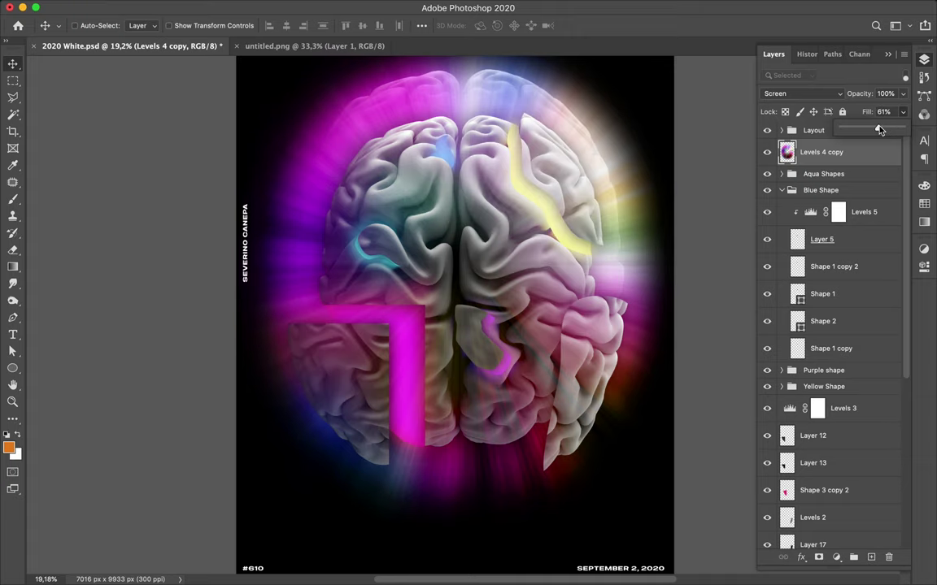
{"action": "left_click_drag", "start_coordinate": [880, 130], "coordinate": [875, 130]}
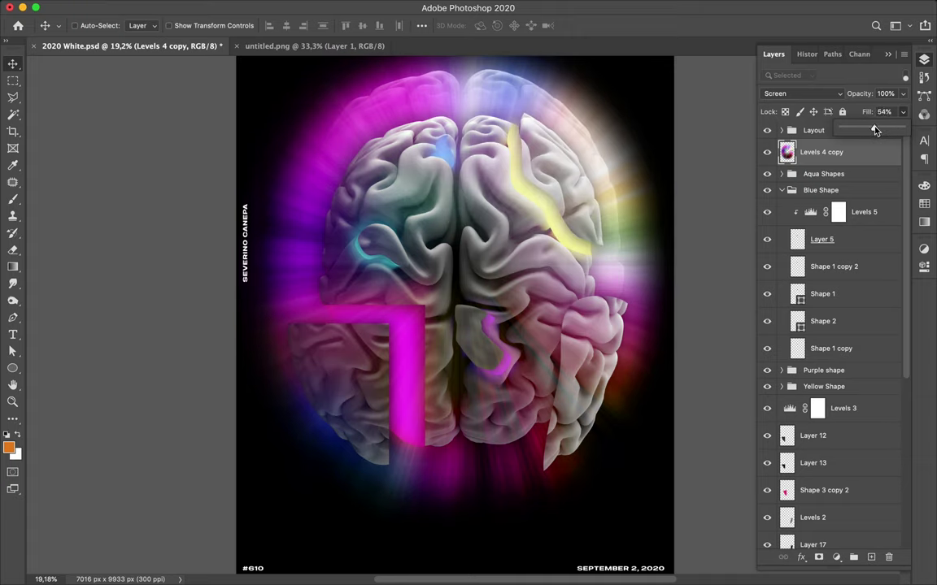
{"action": "left_click_drag", "start_coordinate": [875, 130], "coordinate": [871, 131]}
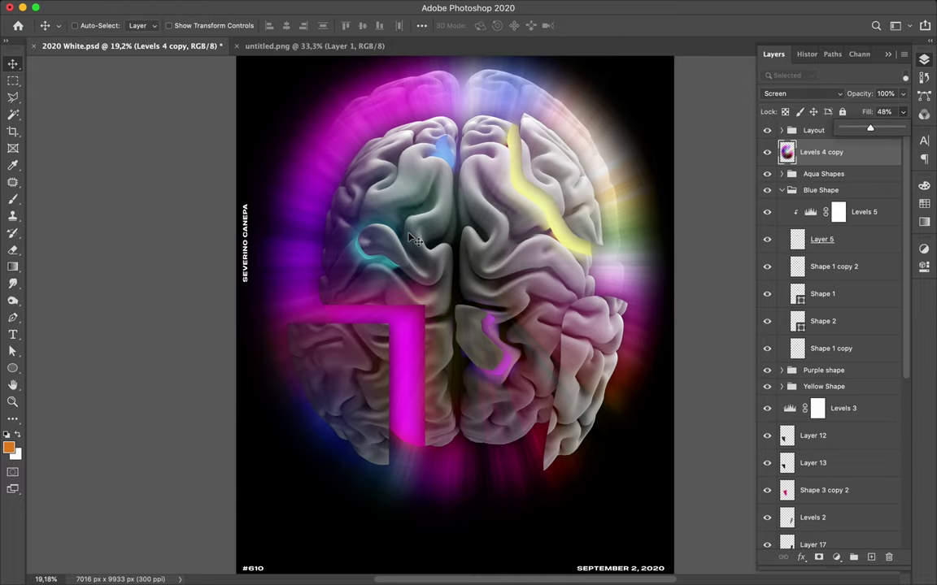
{"action": "scroll", "coordinate": [527, 184], "scroll_direction": "down", "scroll_amount": 1}
Step: Duplicate Layer 18 copy 4 and Levels 4 to the stack's bottom and merge them
{"action": "scroll", "coordinate": [527, 184], "scroll_direction": "down", "scroll_amount": 2}
{"action": "scroll", "coordinate": [526, 184], "scroll_direction": "down", "scroll_amount": 2}
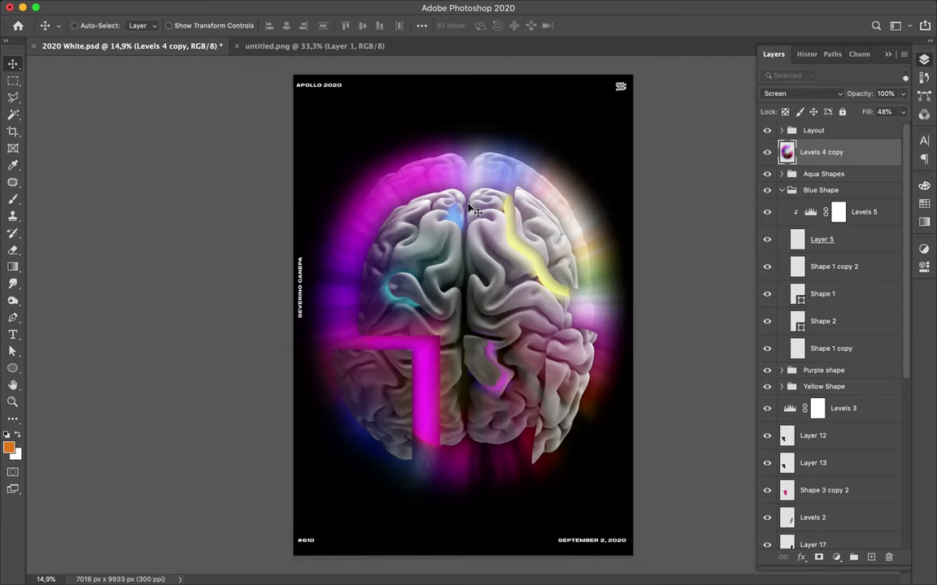
{"action": "scroll", "coordinate": [456, 211], "scroll_direction": "up", "scroll_amount": 2}
{"action": "scroll", "coordinate": [472, 208], "scroll_direction": "up", "scroll_amount": 1}
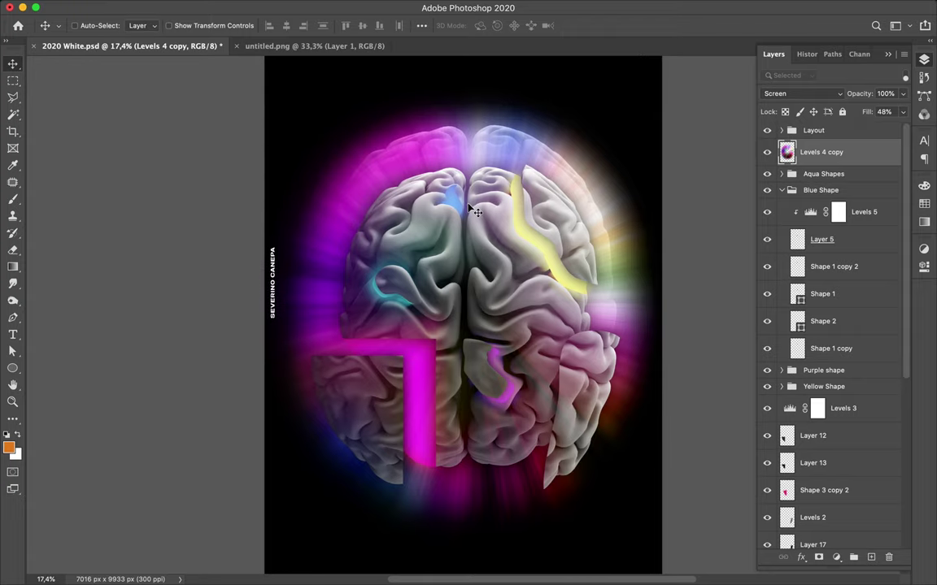
{"action": "scroll", "coordinate": [834, 195], "scroll_direction": "down", "scroll_amount": 3}
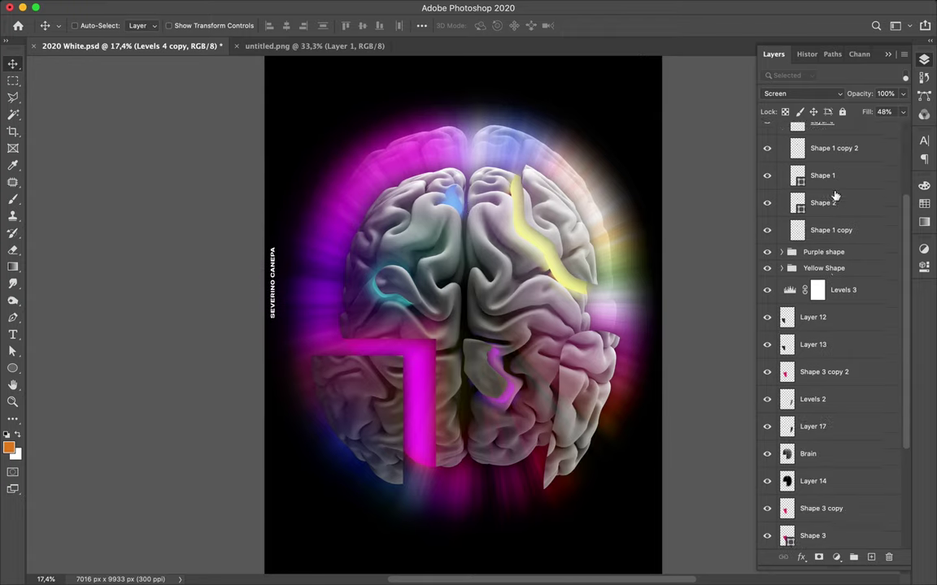
{"action": "scroll", "coordinate": [834, 195], "scroll_direction": "down", "scroll_amount": 2}
{"action": "scroll", "coordinate": [834, 196], "scroll_direction": "down", "scroll_amount": 2}
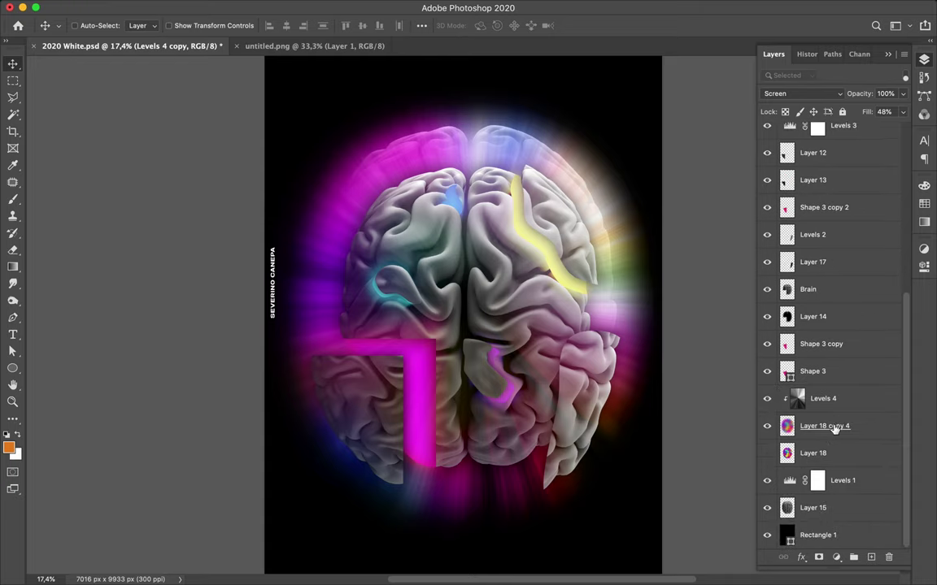
{"action": "left_click", "coordinate": [836, 428]}
{"action": "left_click", "coordinate": [834, 410], "text": "shift"}
{"action": "left_click_drag", "start_coordinate": [834, 416], "coordinate": [836, 520]}
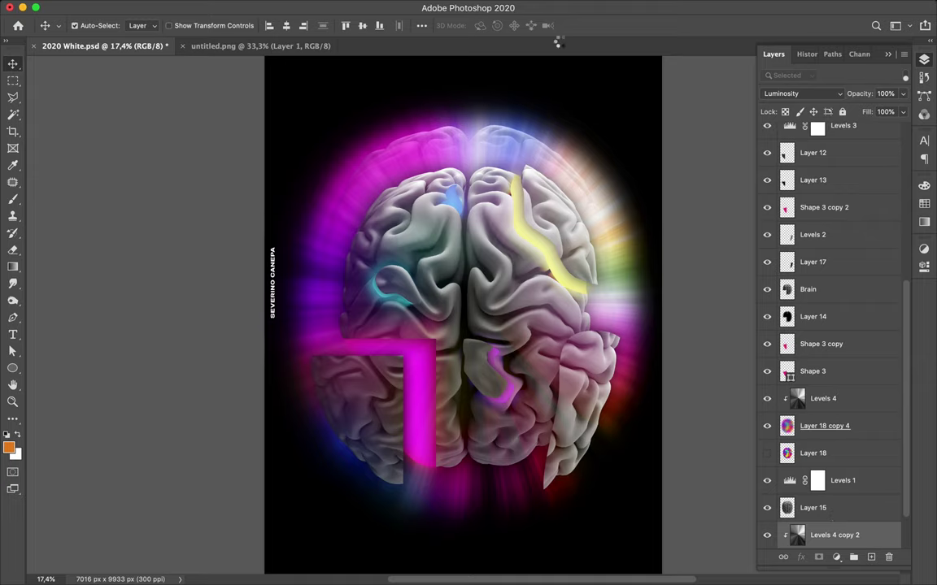
{"action": "key", "text": "ctrl+e"}
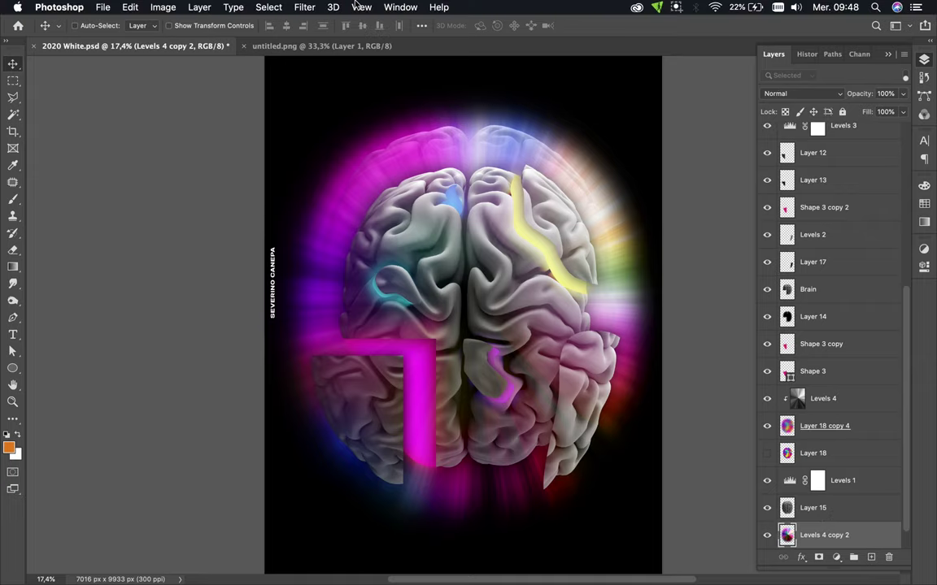
Step: Gaussian-blur the merged Levels 4 copy 2 glow and duplicate it as Levels 4 copy 3
{"action": "left_click", "coordinate": [306, 8]}
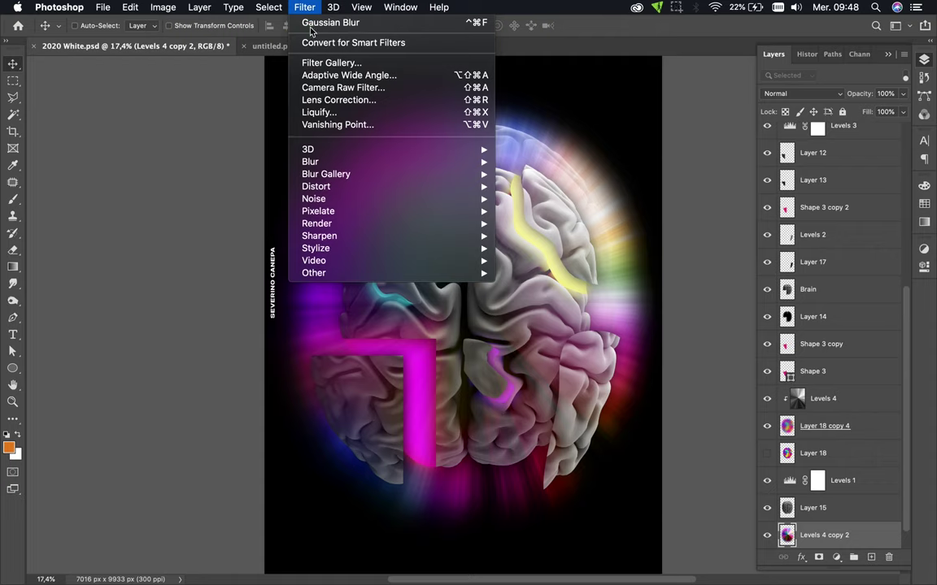
{"action": "left_click", "coordinate": [309, 30]}
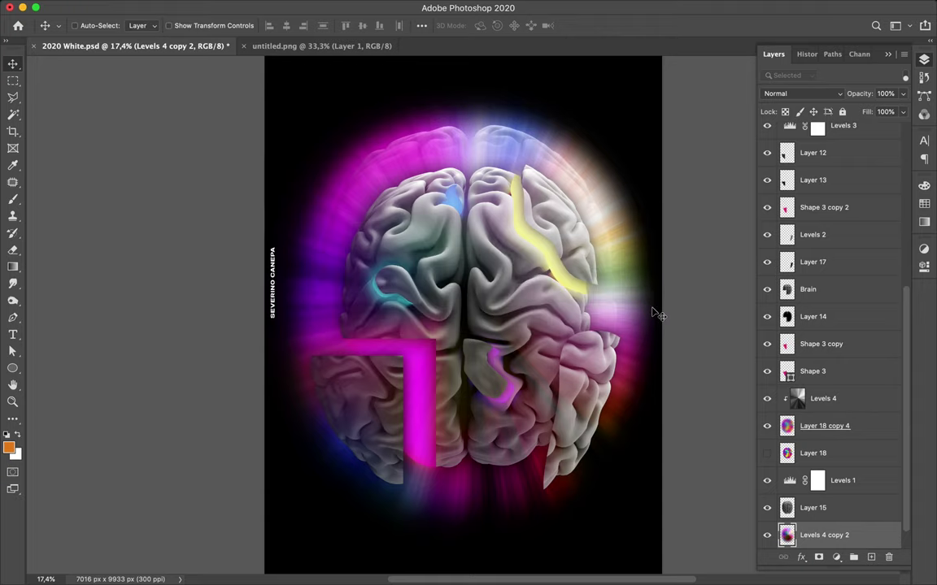
{"action": "mouse_move", "coordinate": [842, 539]}
{"action": "left_mouse_down"}
{"action": "mouse_move", "coordinate": [803, 255]}
{"action": "mouse_move", "coordinate": [809, 492]}
{"action": "left_mouse_up"}
{"action": "scroll", "coordinate": [809, 492], "scroll_direction": "down", "scroll_amount": 2}
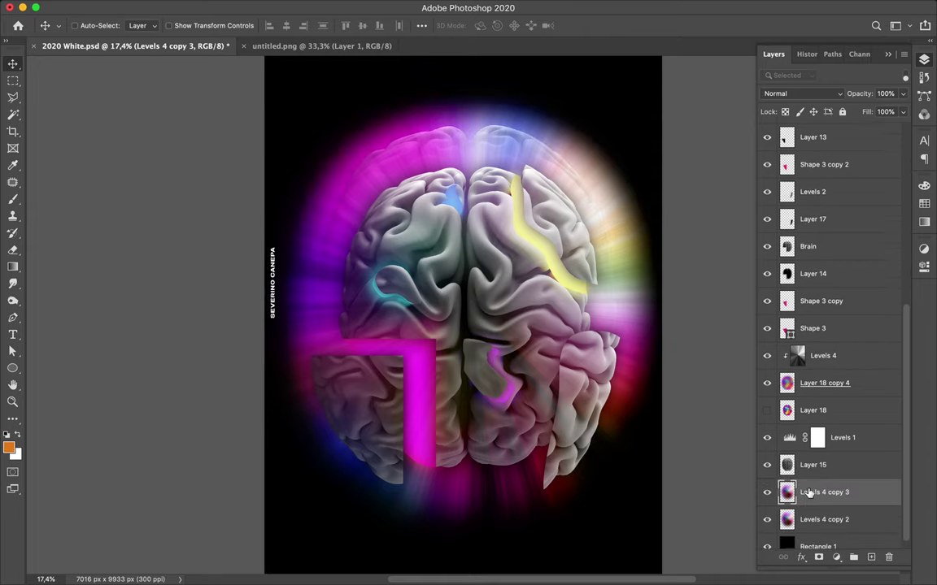
Step: Delete the stray Levels 4 copy 3 and duplicate the Levels 4 copy glow layer
{"action": "key", "text": "Delete"}
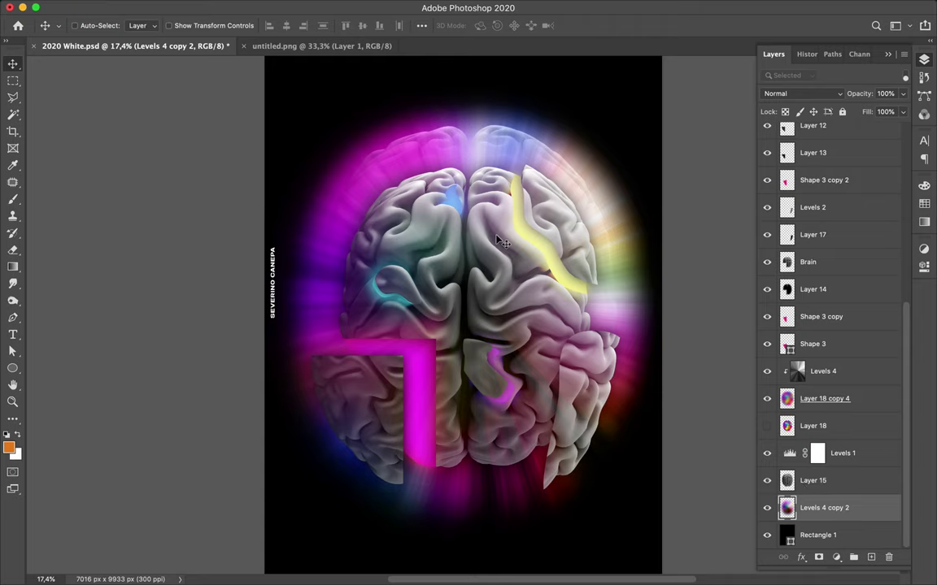
{"action": "left_click", "coordinate": [500, 240]}
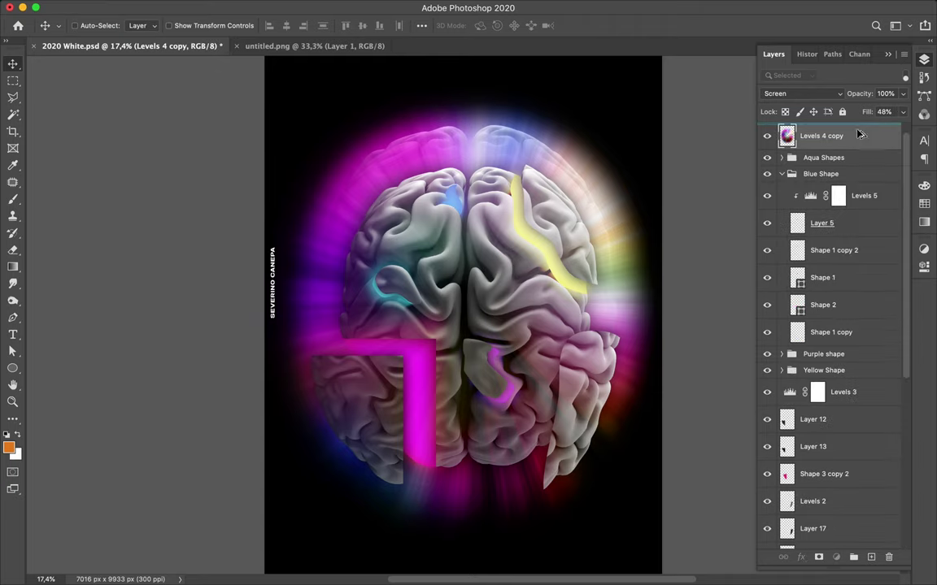
{"action": "key", "text": "ctrl+j"}
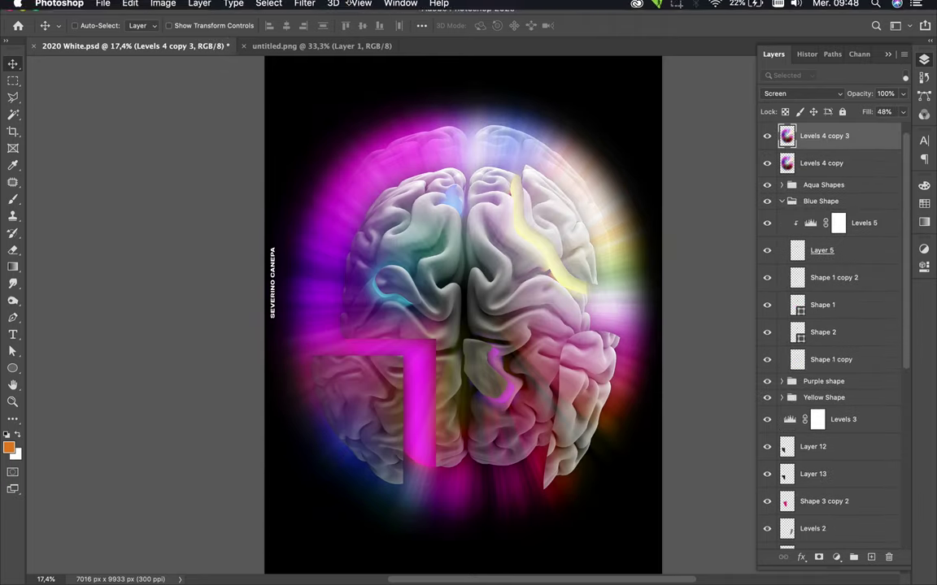
{"action": "left_click", "coordinate": [306, 7]}
{"action": "left_click", "coordinate": [317, 25]}
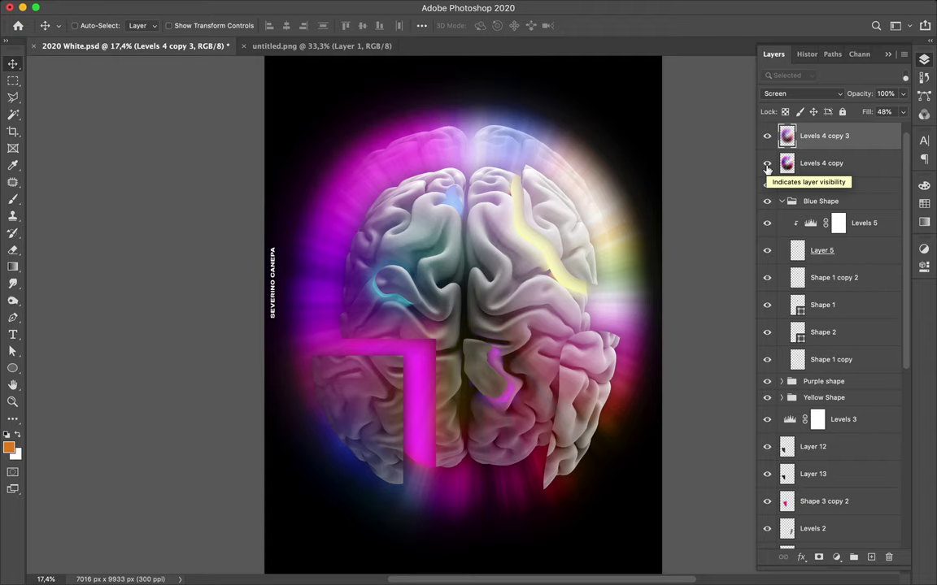
Step: Compare the glow layers by toggling visibility, then blend the new copy as Overlay
{"action": "left_click", "coordinate": [766, 165]}
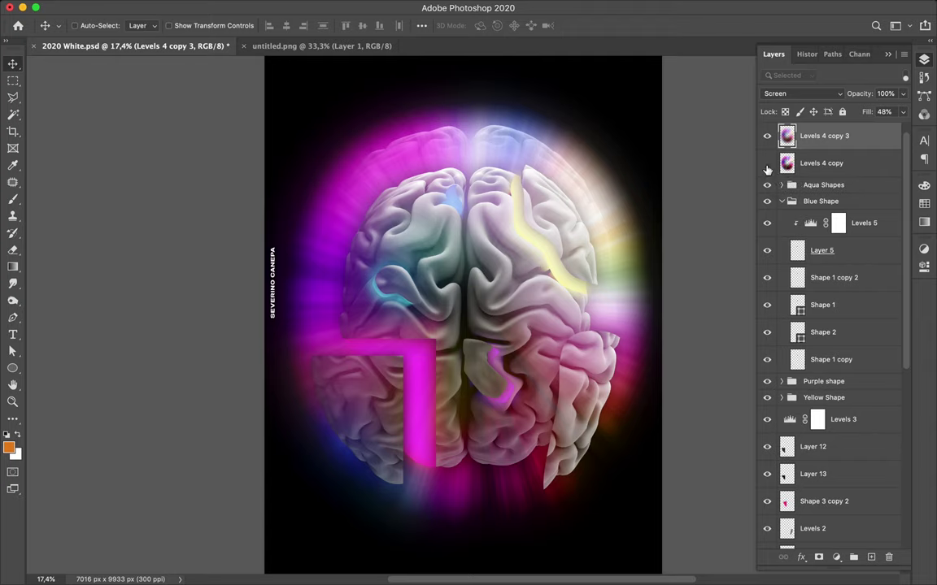
{"action": "left_click", "coordinate": [767, 165]}
{"action": "left_click", "coordinate": [765, 139]}
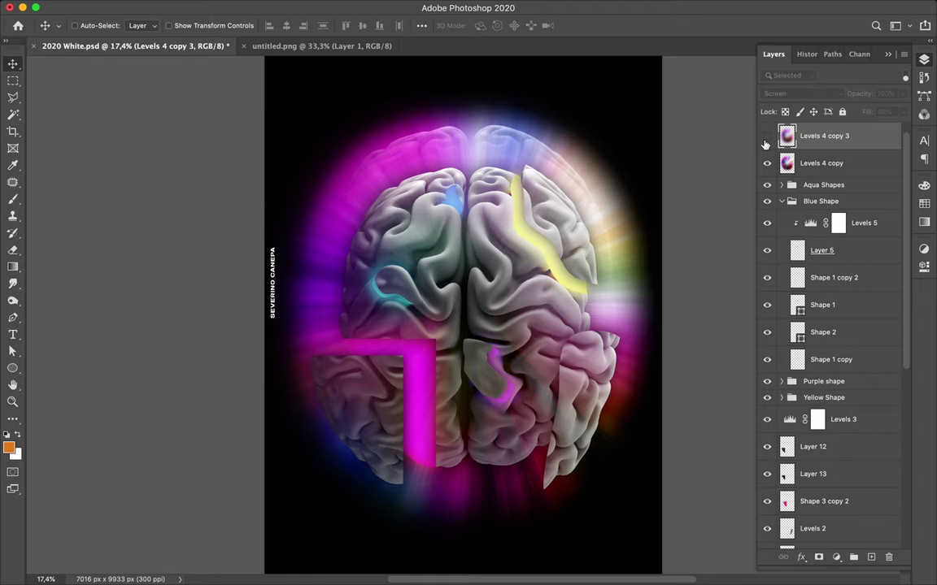
{"action": "left_click", "coordinate": [765, 140]}
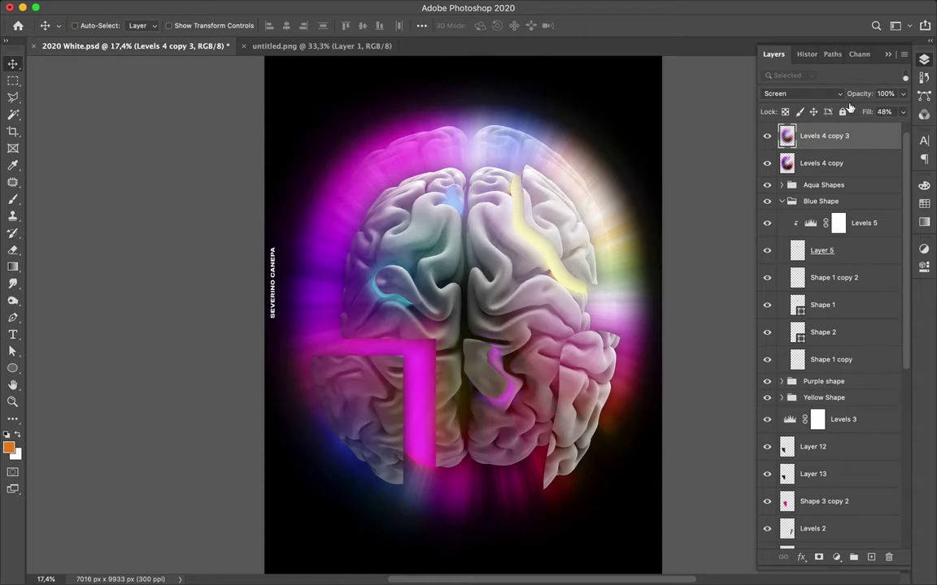
{"action": "left_click", "coordinate": [769, 93]}
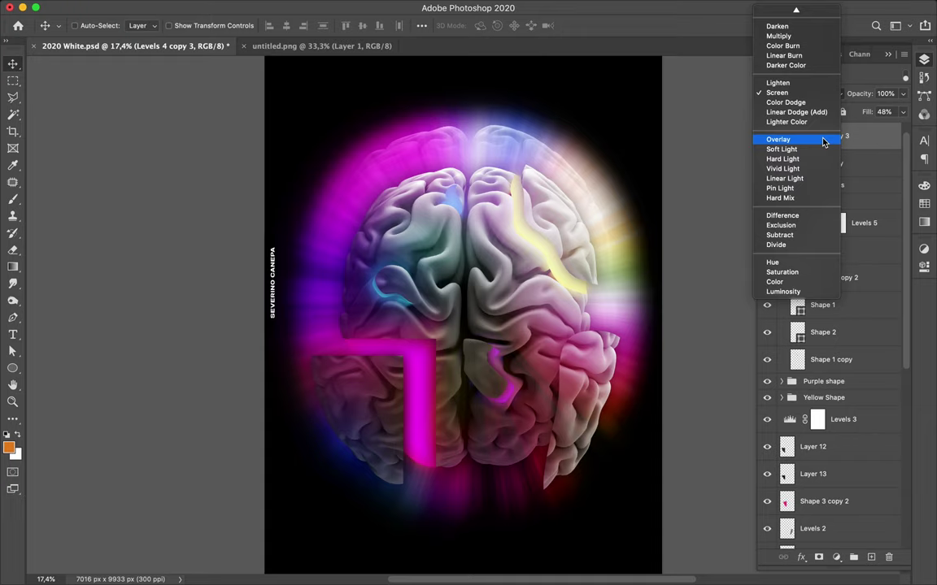
{"action": "left_click", "coordinate": [824, 142]}
{"action": "scroll", "coordinate": [588, 222], "scroll_direction": "down", "scroll_amount": 2}
{"action": "scroll", "coordinate": [589, 222], "scroll_direction": "up", "scroll_amount": 2}
{"action": "scroll", "coordinate": [589, 222], "scroll_direction": "up", "scroll_amount": 2}
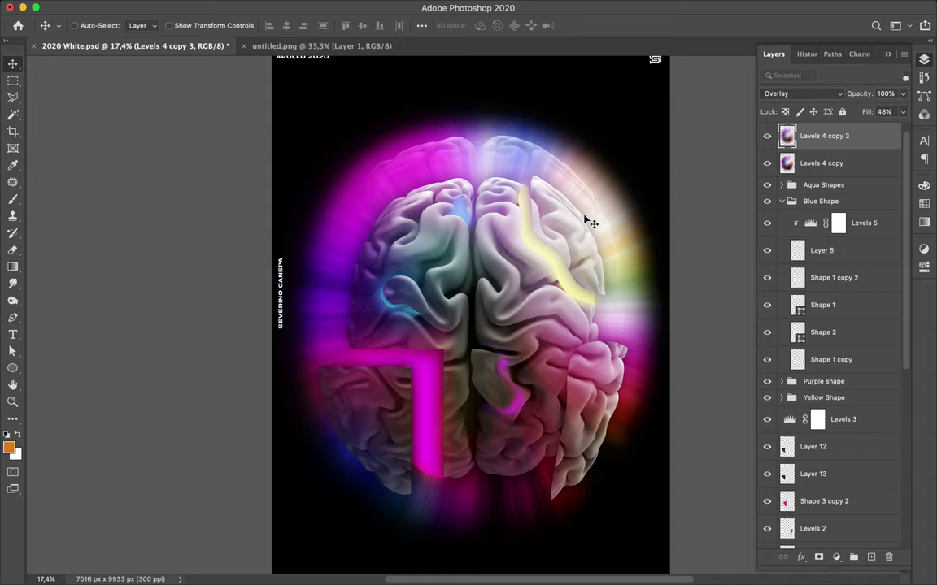
{"action": "scroll", "coordinate": [589, 222], "scroll_direction": "down", "scroll_amount": 1}
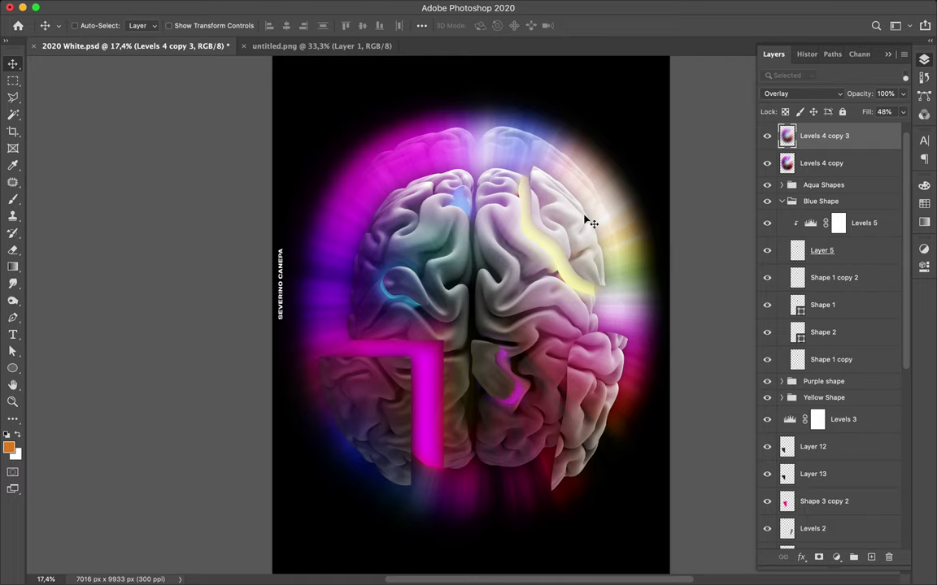
Step: Try selecting Layer 12 together with the Shape 3 layers in the Layers panel
{"action": "scroll", "coordinate": [602, 203], "scroll_direction": "down", "scroll_amount": 3}
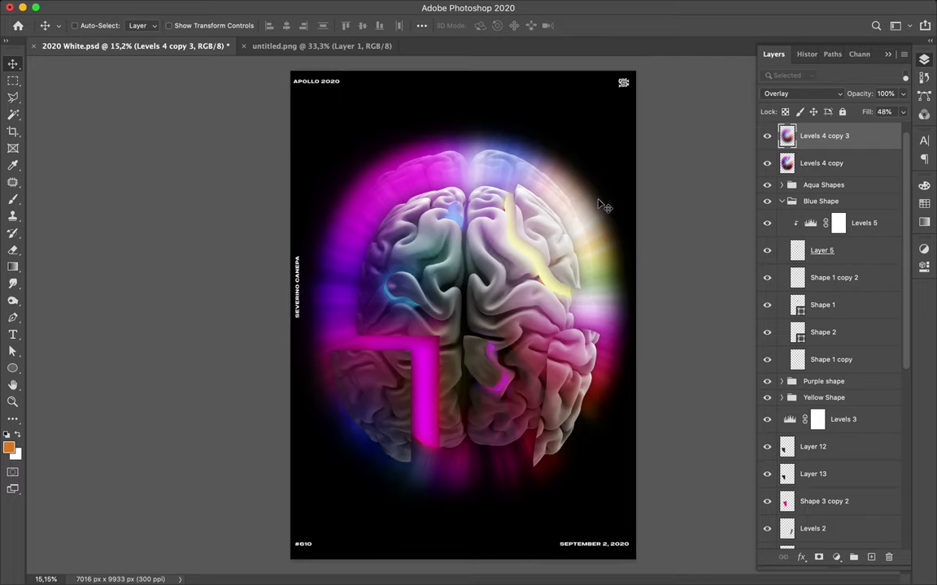
{"action": "scroll", "coordinate": [601, 205], "scroll_direction": "up", "scroll_amount": 1}
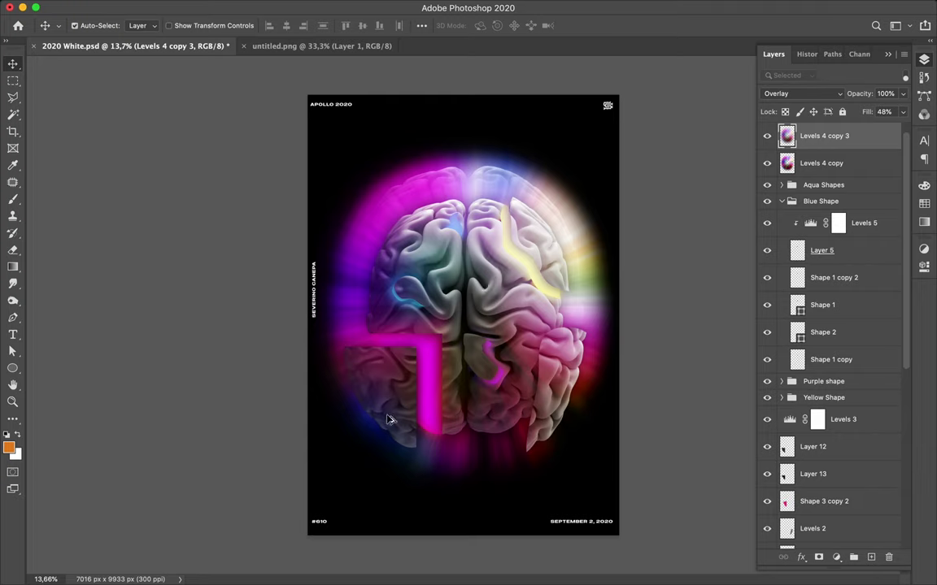
{"action": "scroll", "coordinate": [830, 197], "scroll_direction": "down", "scroll_amount": 3}
{"action": "scroll", "coordinate": [831, 198], "scroll_direction": "down", "scroll_amount": 3}
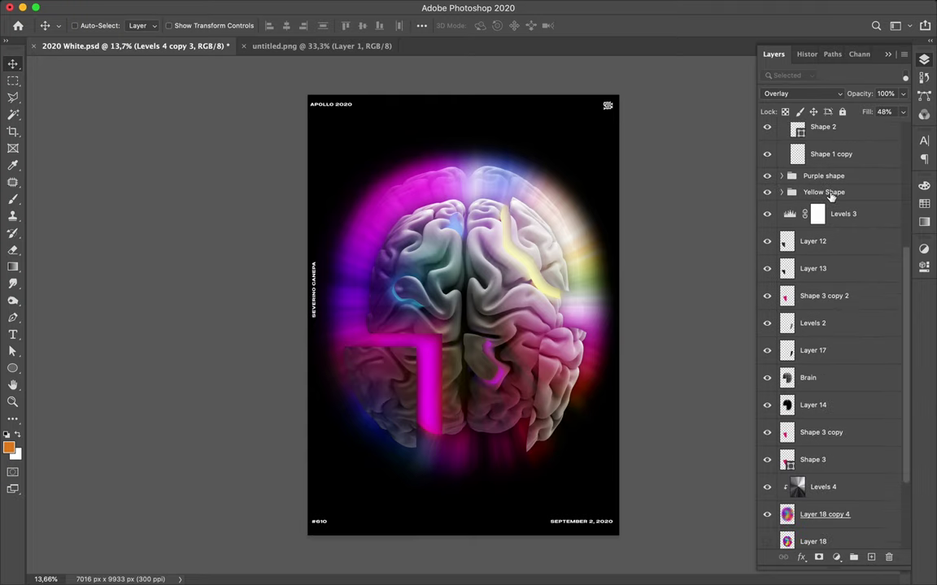
{"action": "scroll", "coordinate": [831, 197], "scroll_direction": "down", "scroll_amount": 2}
{"action": "left_click", "coordinate": [818, 368]}
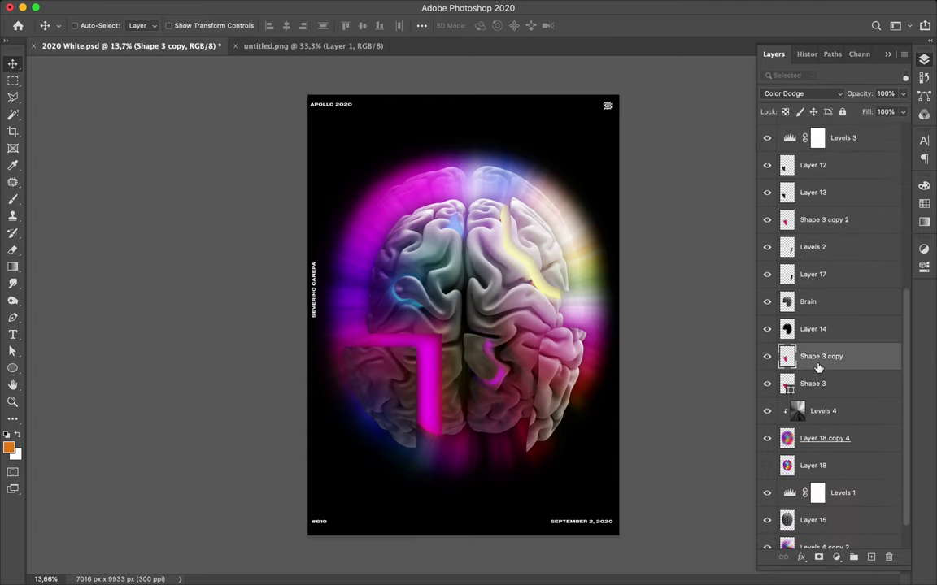
{"action": "scroll", "coordinate": [818, 367], "scroll_direction": "down", "scroll_amount": 1}
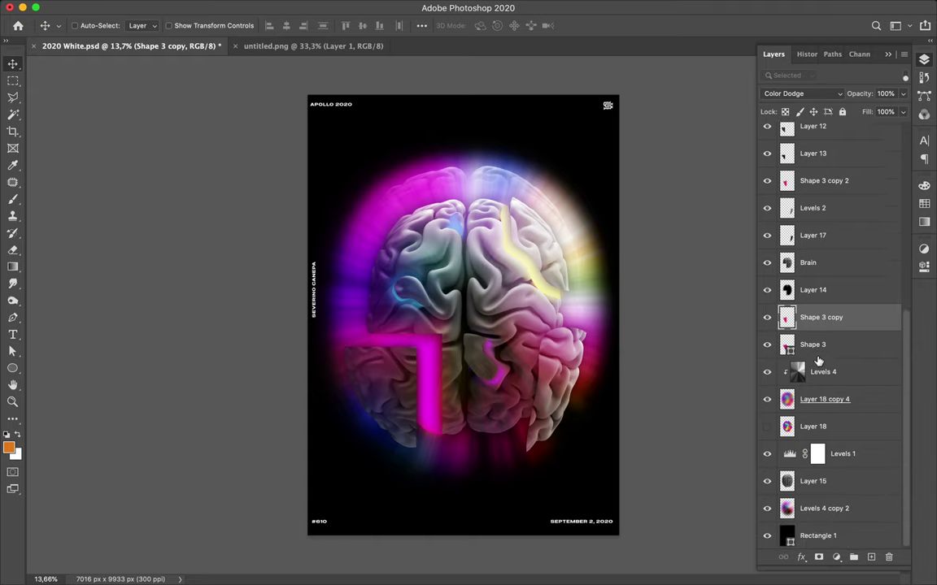
{"action": "left_click", "coordinate": [818, 349], "text": "shift"}
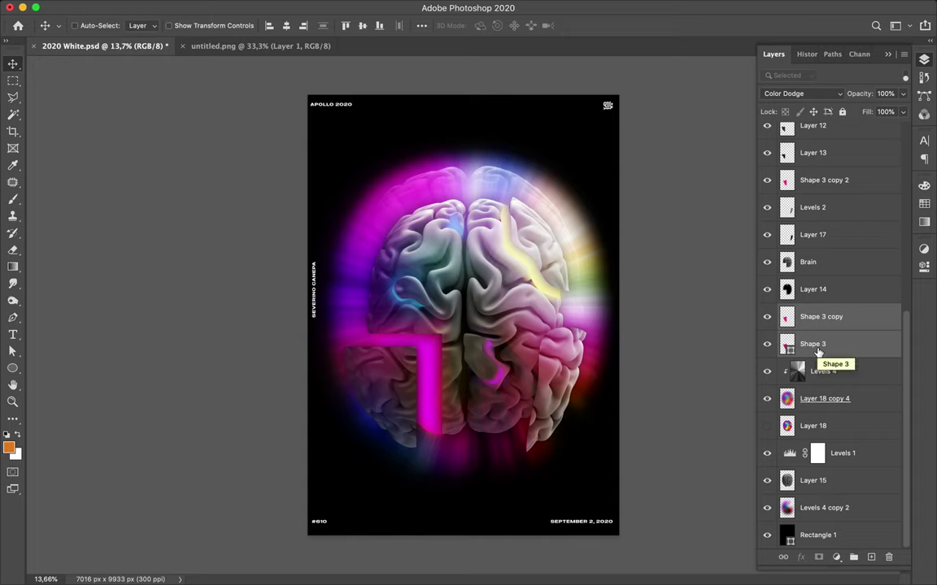
{"action": "scroll", "coordinate": [818, 350], "scroll_direction": "up", "scroll_amount": 3}
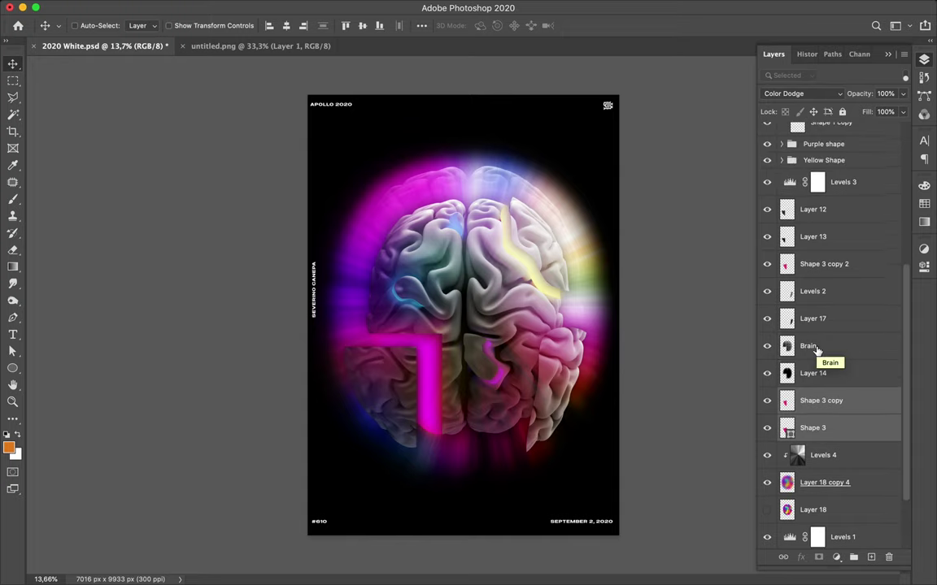
{"action": "left_click", "coordinate": [824, 213], "text": "shift"}
{"action": "left_click", "coordinate": [824, 213]}
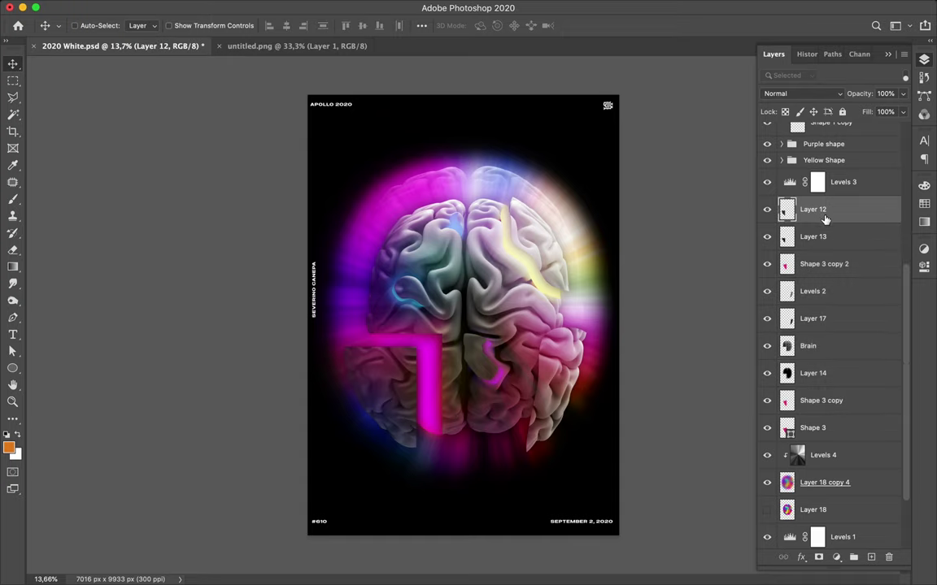
{"action": "left_click", "coordinate": [824, 265], "text": "shift"}
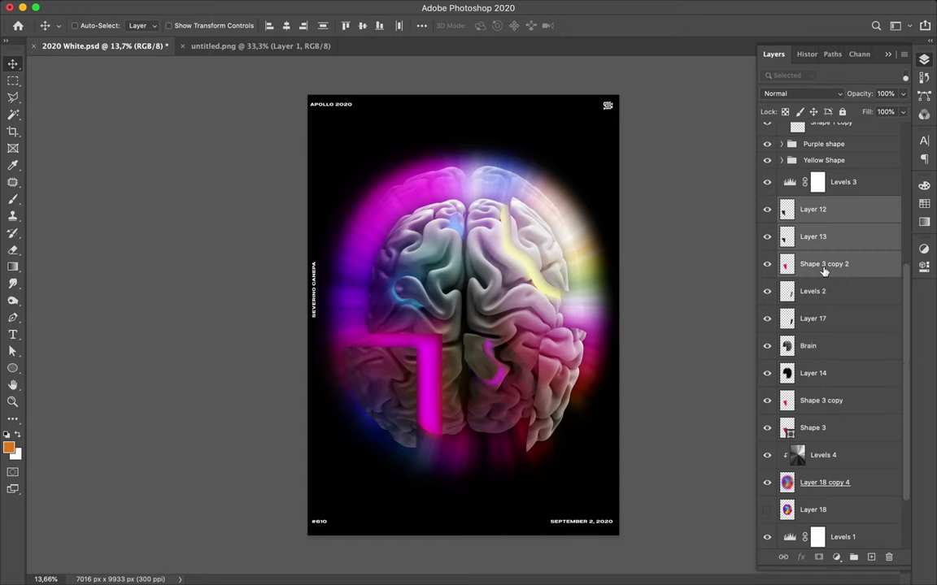
{"action": "left_click", "coordinate": [805, 402], "text": "super"}
{"action": "left_click", "coordinate": [804, 437], "text": "super"}
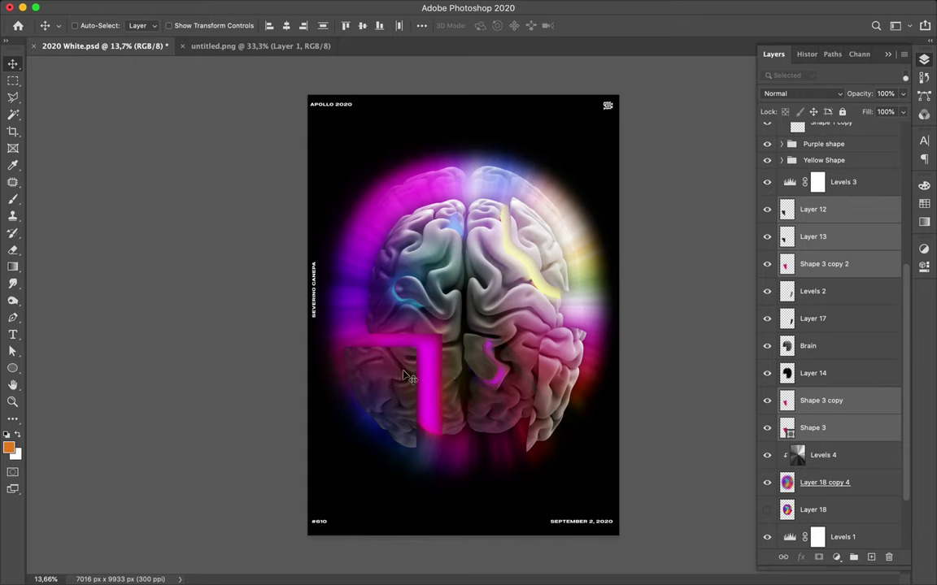
Step: Select Layers 12 and 13 and drag the magenta L shape right onto the lower-left lobe
{"action": "left_click", "coordinate": [819, 209]}
{"action": "left_click", "coordinate": [821, 237], "text": "shift"}
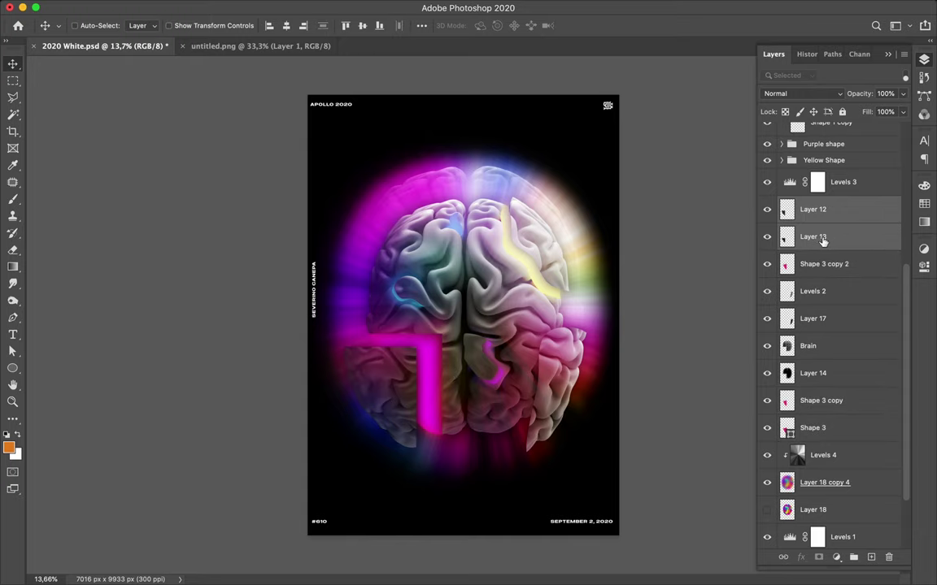
{"action": "mouse_move", "coordinate": [390, 368]}
{"action": "left_mouse_down"}
{"action": "mouse_move", "coordinate": [406, 380]}
{"action": "mouse_move", "coordinate": [398, 362]}
{"action": "left_mouse_up"}
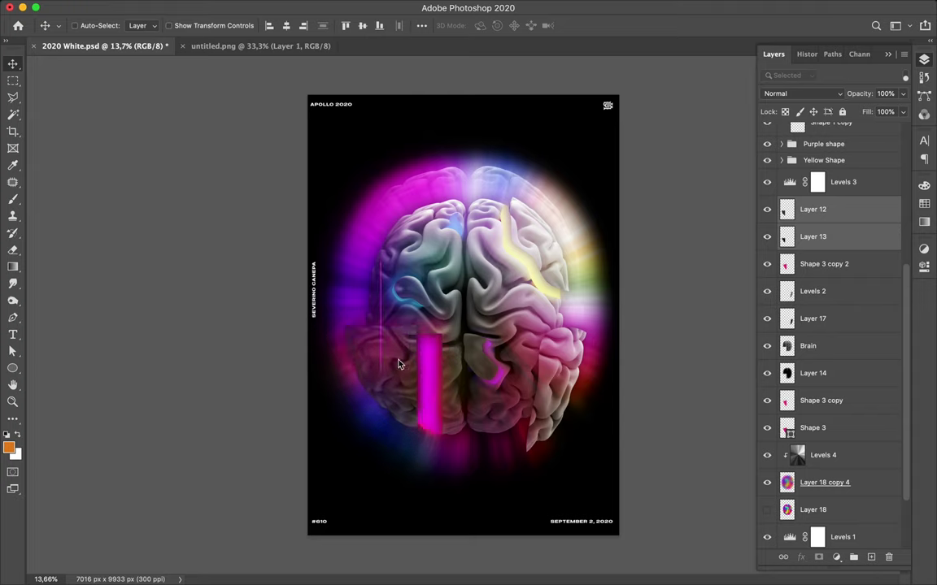
{"action": "left_click_drag", "start_coordinate": [404, 375], "coordinate": [415, 388]}
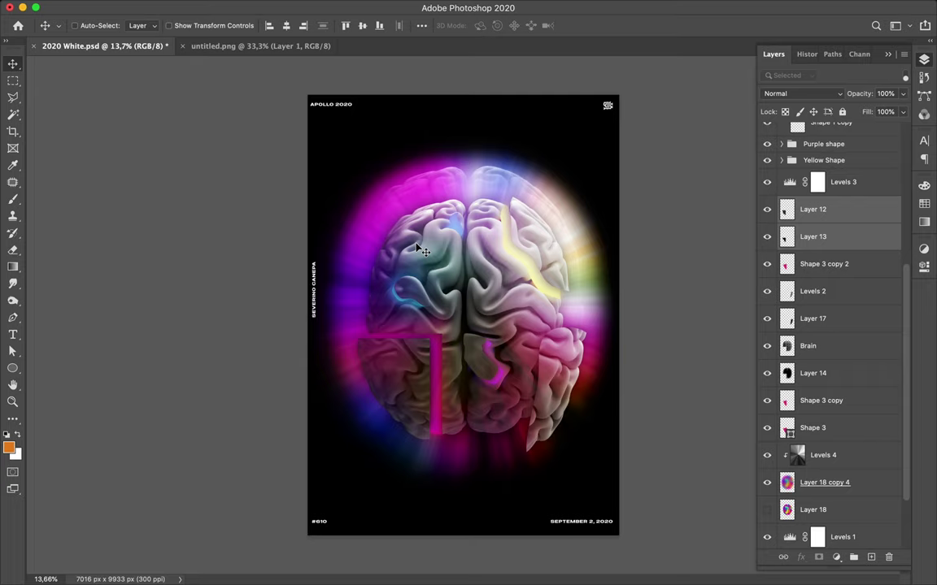
Step: Rotate the right brain fragment about 11.5° and nudge it into place
{"action": "key", "text": "super"}
{"action": "left_click", "coordinate": [809, 294], "text": "super"}
{"action": "left_click", "coordinate": [809, 309], "text": "shift"}
{"action": "key", "text": "super+t"}
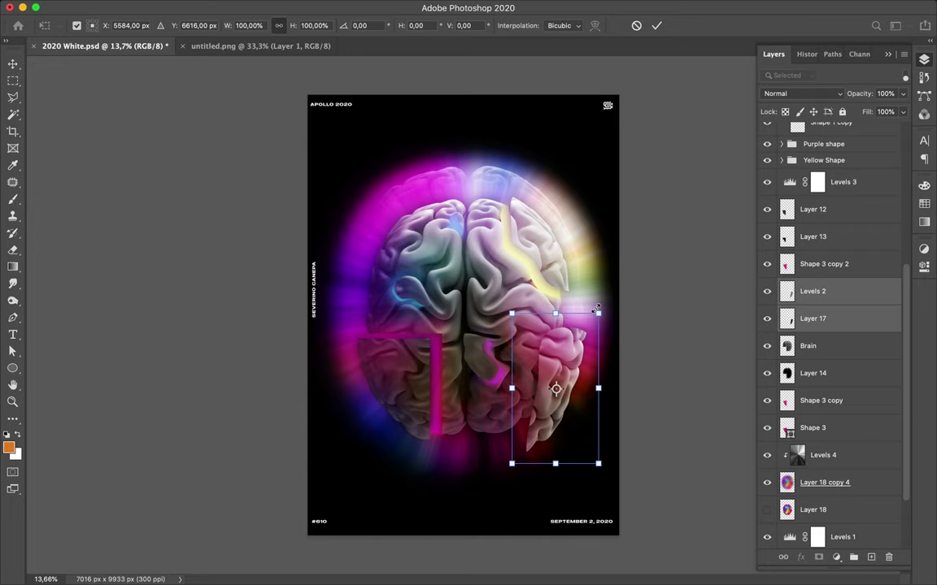
{"action": "left_click_drag", "start_coordinate": [594, 309], "coordinate": [607, 315]}
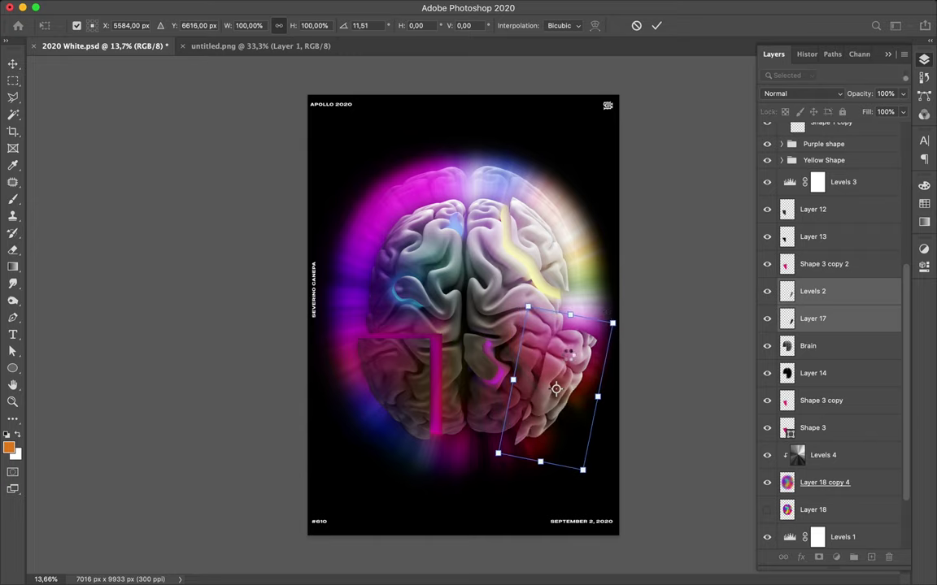
{"action": "key", "text": "super+h"}
{"action": "key", "text": "Return"}
{"action": "left_click_drag", "start_coordinate": [506, 323], "coordinate": [533, 369]}
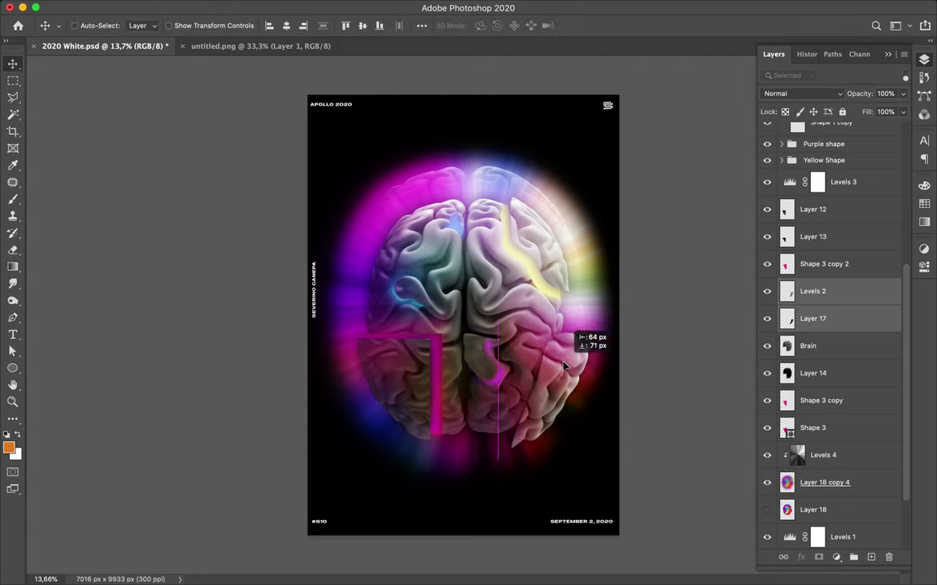
Step: Tilt Layers 12 and 13's magenta L shape about -3.91° and nudge it slightly
{"action": "left_click", "coordinate": [813, 213]}
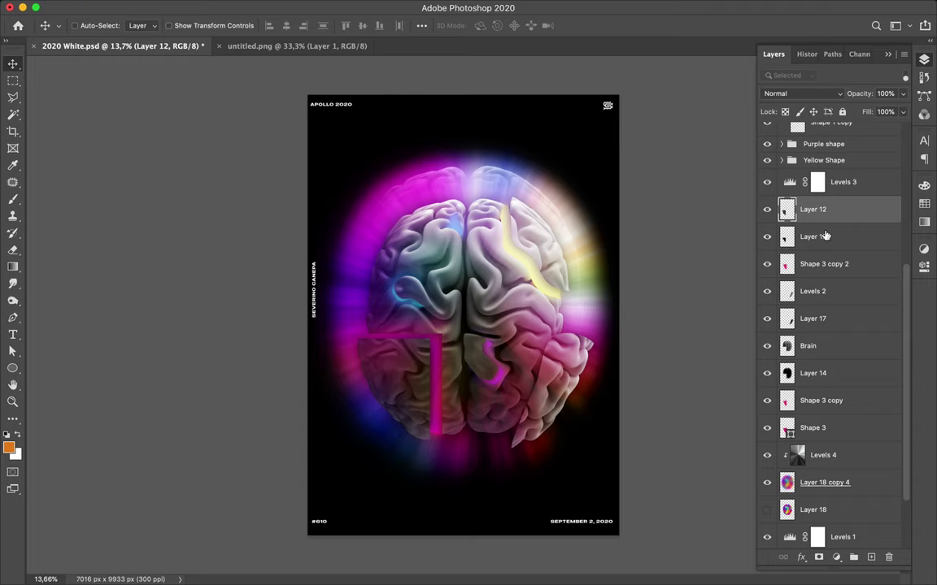
{"action": "left_click", "coordinate": [825, 236], "text": "shift"}
{"action": "key", "text": "ctrl+t"}
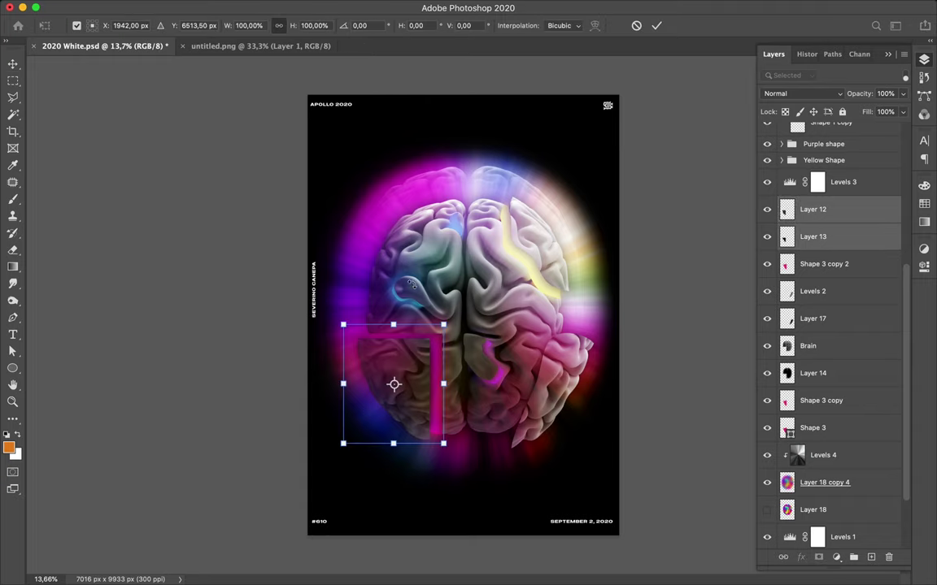
{"action": "left_click_drag", "start_coordinate": [411, 285], "coordinate": [374, 287]}
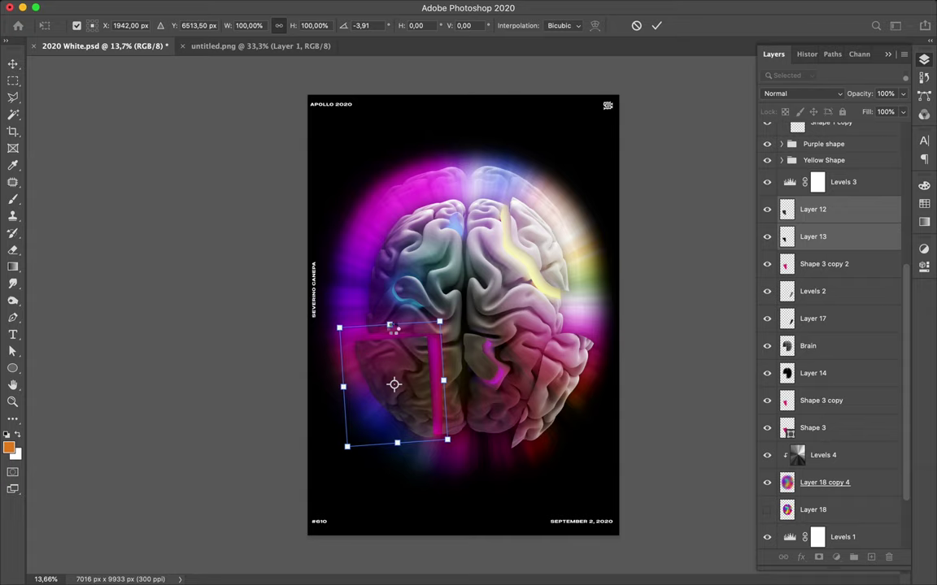
{"action": "key", "text": "Return"}
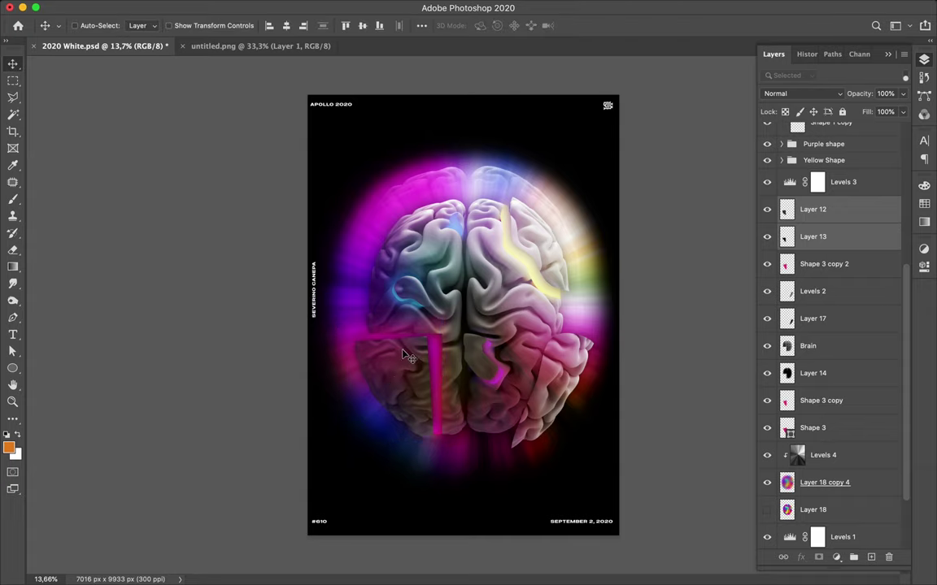
{"action": "left_click_drag", "start_coordinate": [403, 354], "coordinate": [398, 353]}
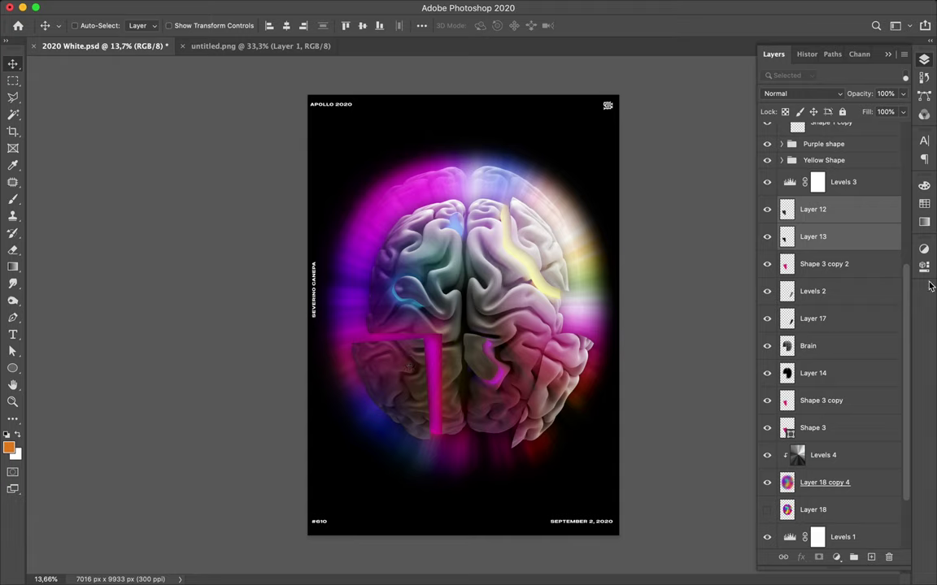
{"action": "scroll", "coordinate": [882, 318], "scroll_direction": "down", "scroll_amount": 4}
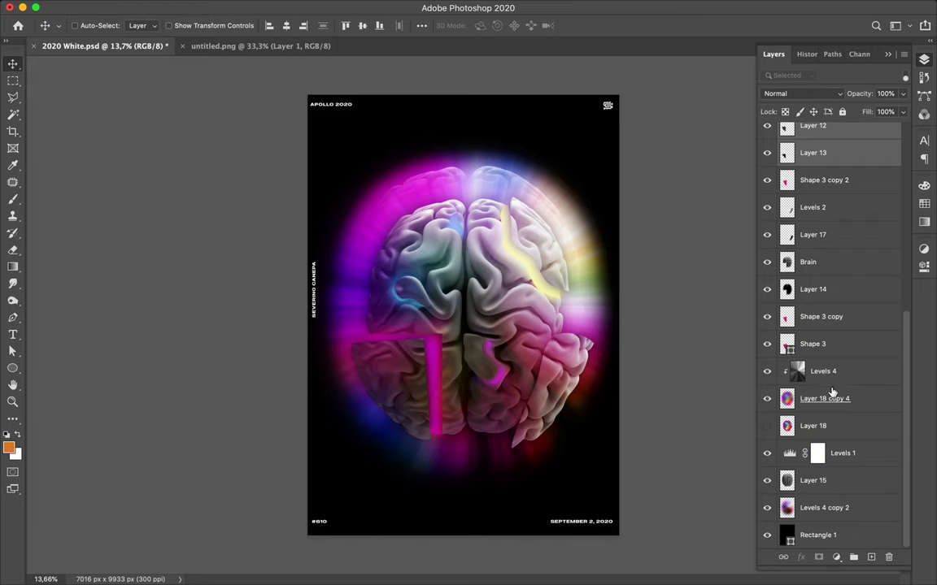
Step: Duplicate Layer 18 copy 4 with Levels 4 and merge them into one glow layer
{"action": "scroll", "coordinate": [832, 391], "scroll_direction": "up", "scroll_amount": 3}
{"action": "scroll", "coordinate": [833, 391], "scroll_direction": "up", "scroll_amount": 10}
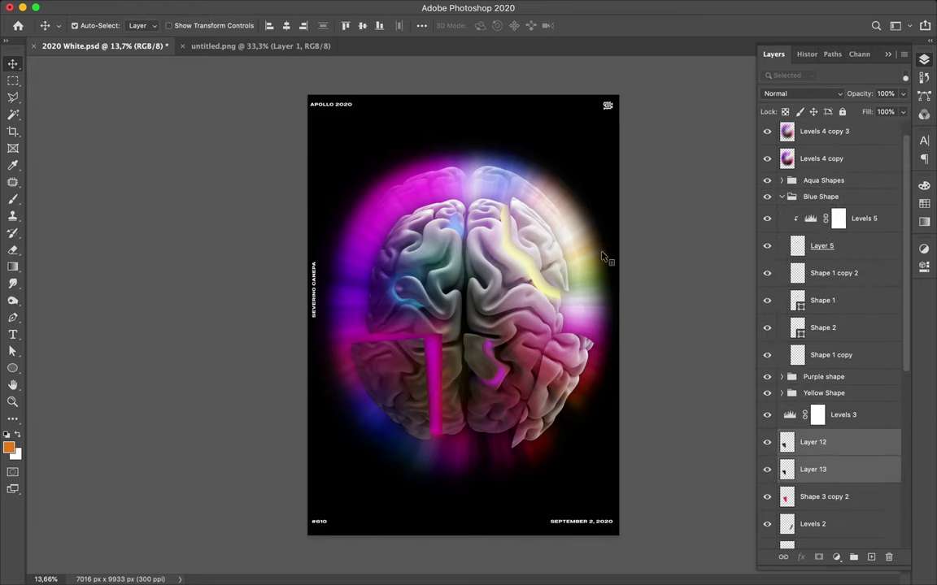
{"action": "scroll", "coordinate": [802, 280], "scroll_direction": "down", "scroll_amount": 1}
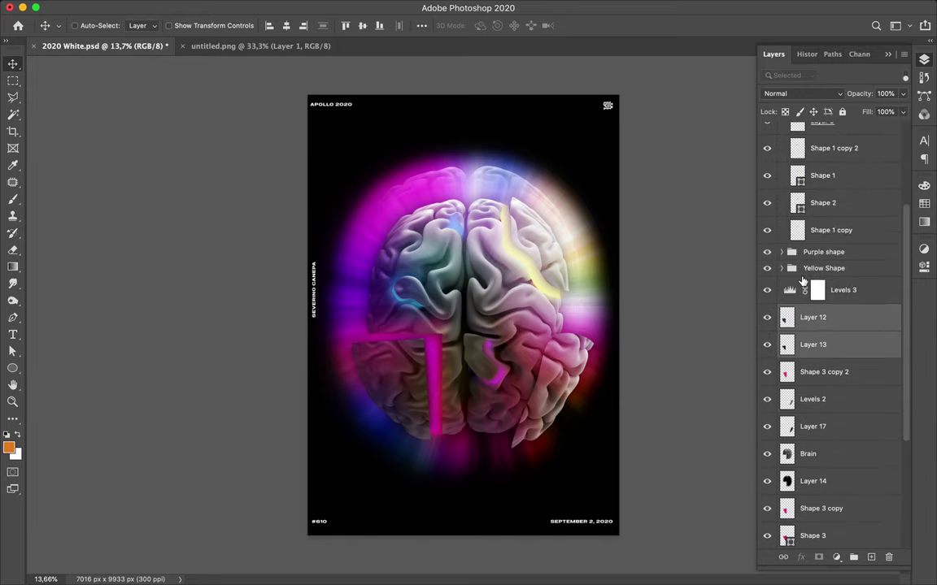
{"action": "scroll", "coordinate": [805, 293], "scroll_direction": "down", "scroll_amount": 3}
{"action": "scroll", "coordinate": [809, 326], "scroll_direction": "down", "scroll_amount": 1}
{"action": "scroll", "coordinate": [813, 366], "scroll_direction": "down", "scroll_amount": 1}
{"action": "scroll", "coordinate": [817, 407], "scroll_direction": "down", "scroll_amount": 1}
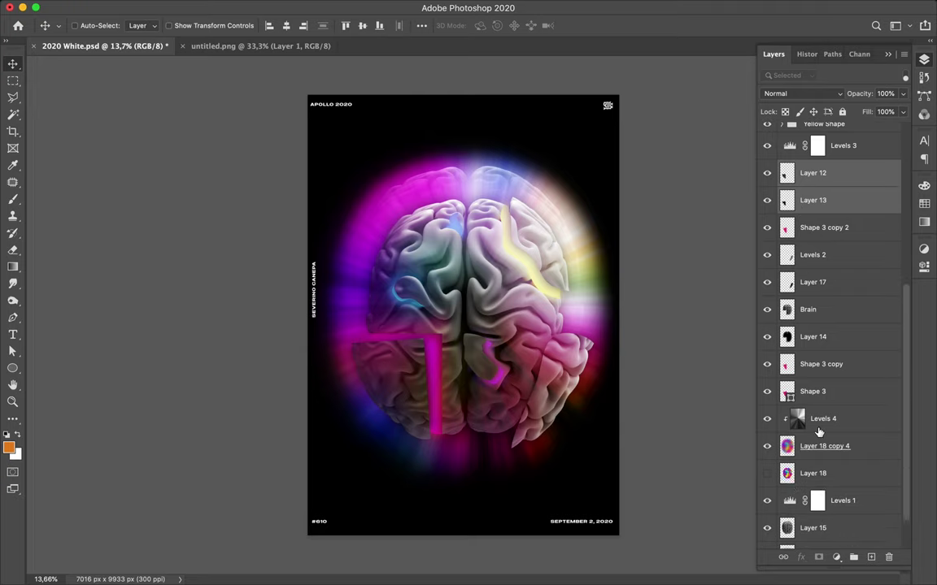
{"action": "left_click", "coordinate": [826, 445]}
{"action": "left_click", "coordinate": [834, 420], "text": "shift"}
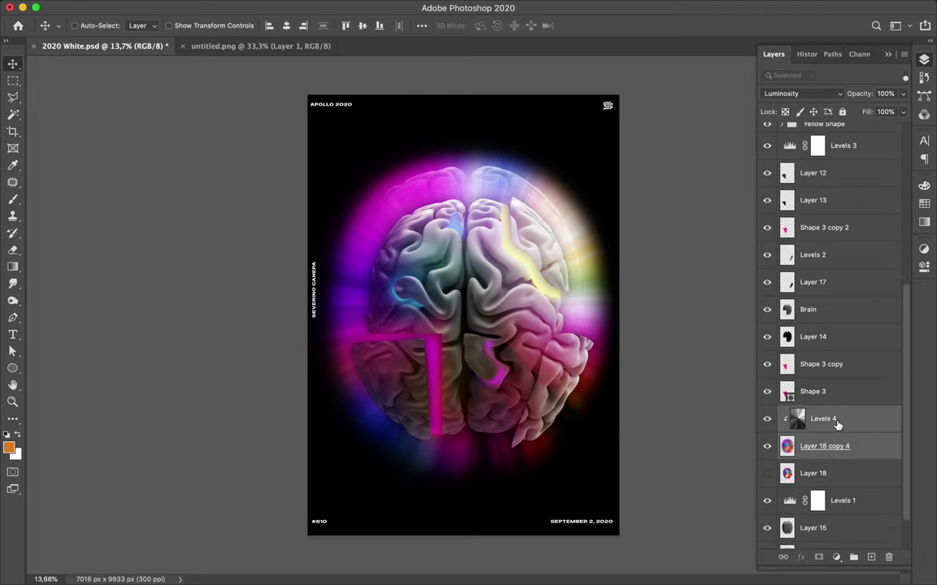
{"action": "left_click_drag", "start_coordinate": [837, 420], "coordinate": [835, 415]}
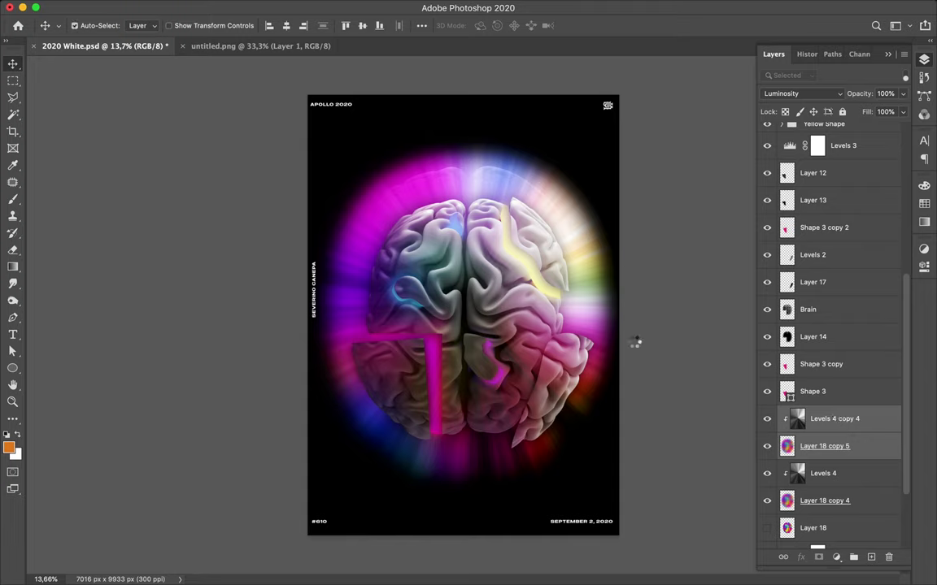
{"action": "key", "text": "ctrl+e"}
Step: Scale the merged glow proportionally past the poster edges and set its fill to 65%
{"action": "key", "text": "ctrl+t"}
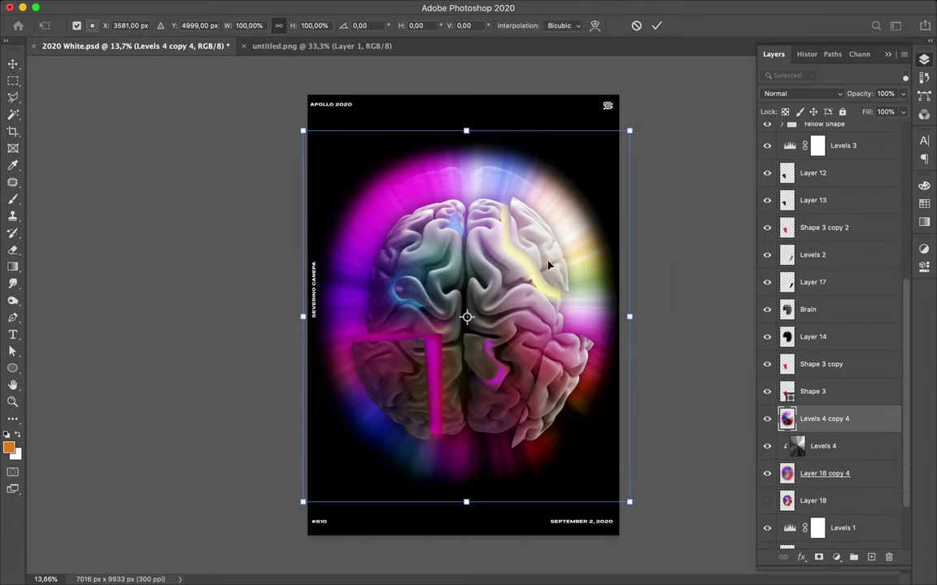
{"action": "left_click_drag", "start_coordinate": [628, 316], "coordinate": [684, 316]}
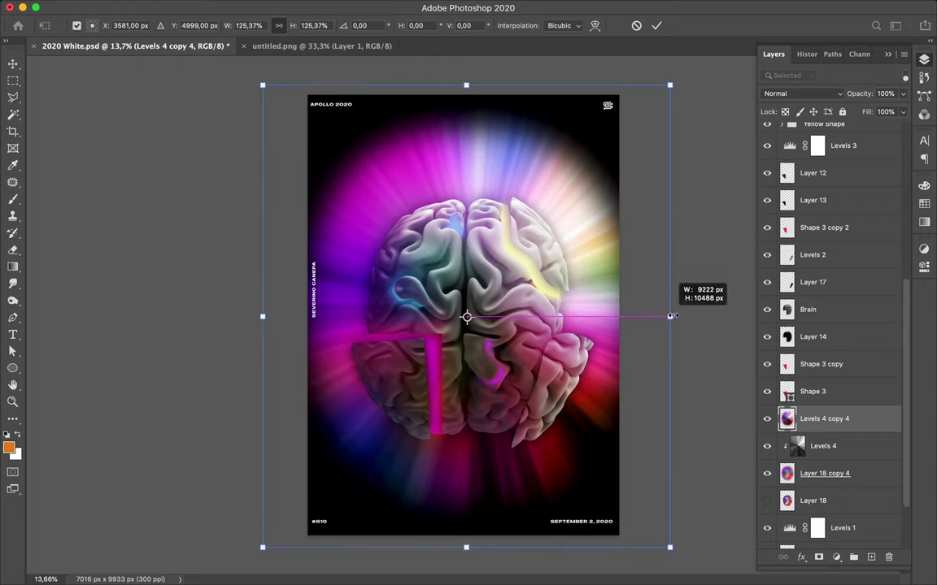
{"action": "left_click_drag", "start_coordinate": [684, 316], "coordinate": [685, 316]}
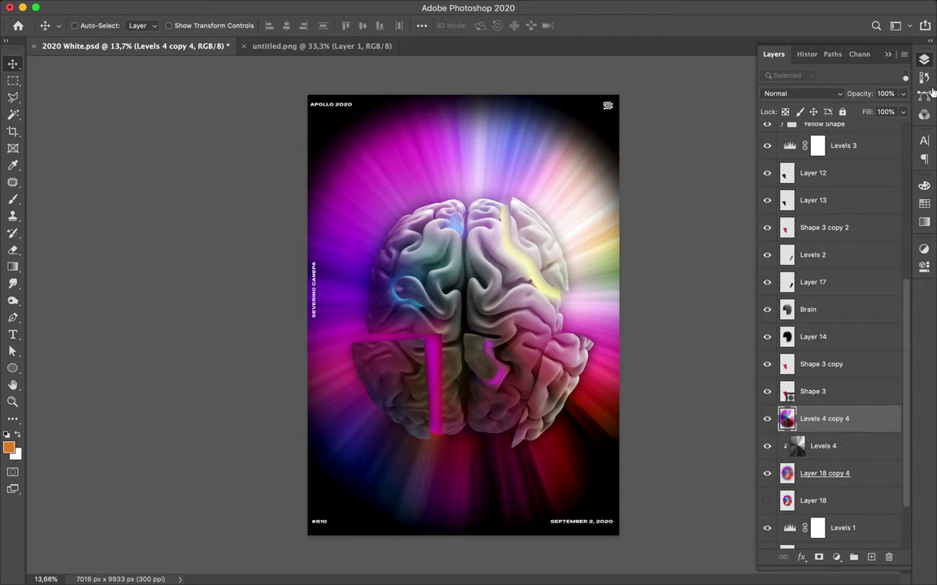
{"action": "left_click_drag", "start_coordinate": [902, 111], "coordinate": [894, 133]}
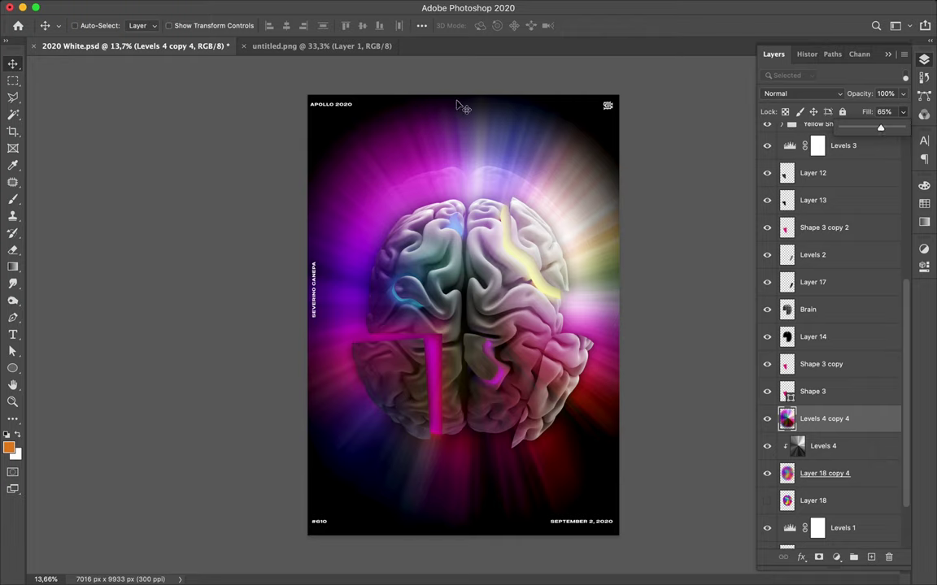
Step: Set the Eraser to a 1400 px soft round brush
{"action": "key", "text": "e"}
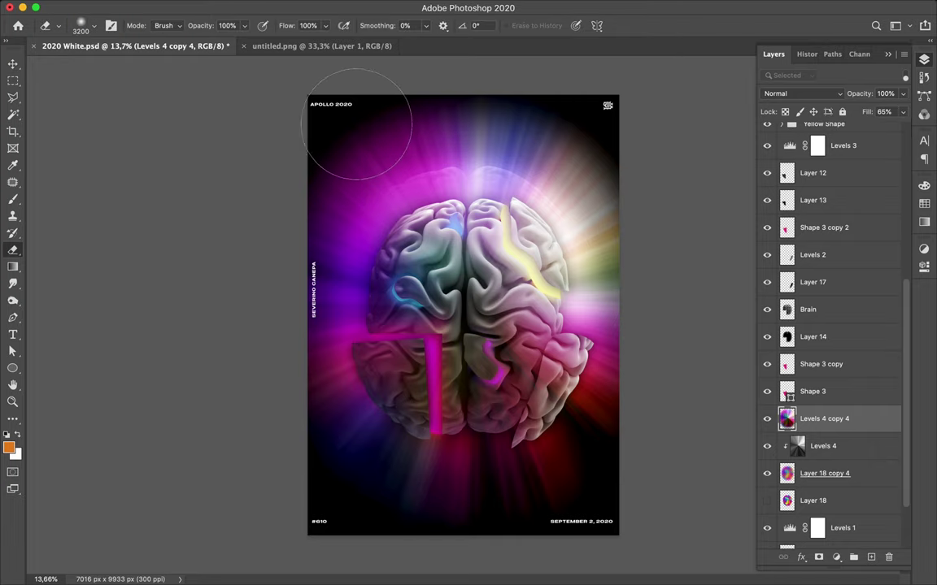
{"action": "left_click", "coordinate": [92, 25]}
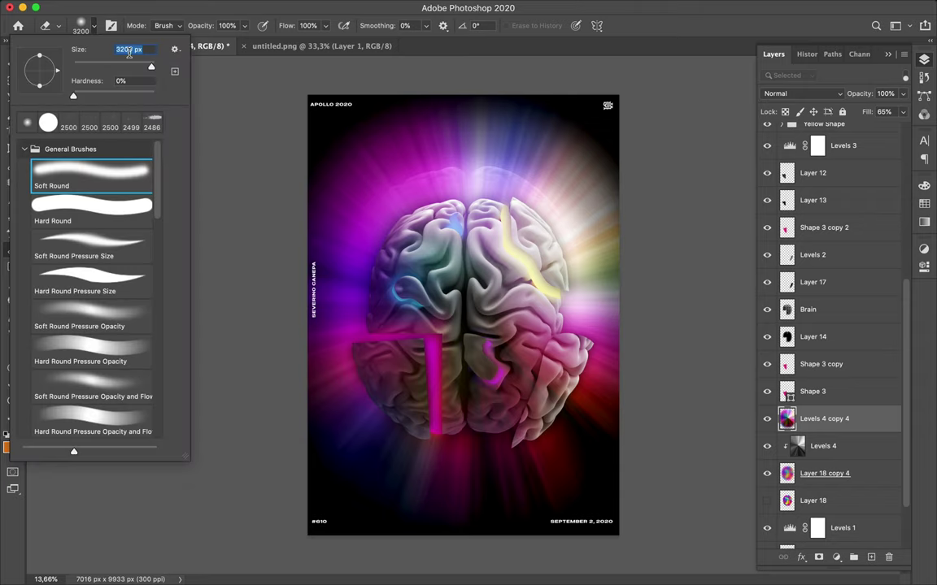
{"action": "type", "text": "1400"}
{"action": "key", "text": "Return"}
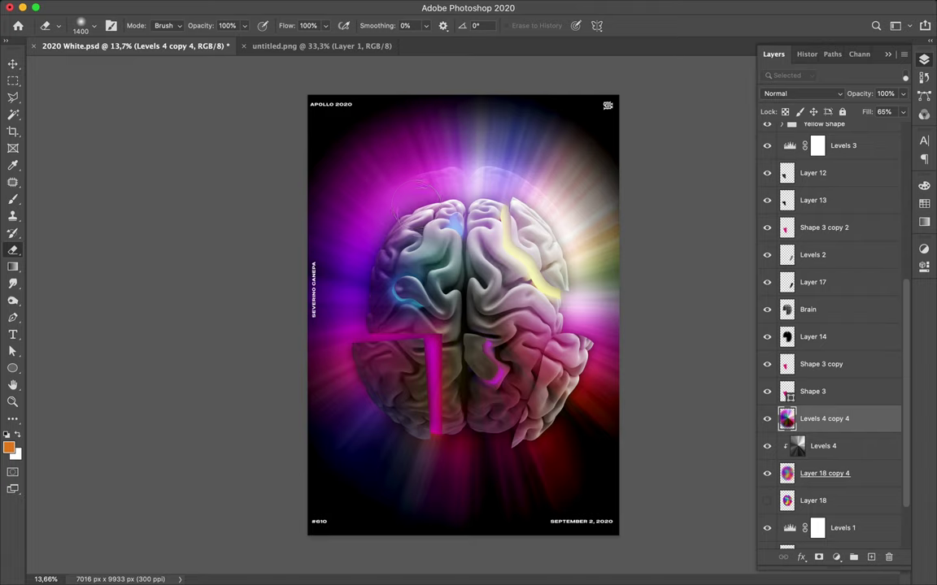
Step: Erase glow at the upper-left, left of the brain's top, and the rays above it
{"action": "left_click_drag", "start_coordinate": [338, 122], "coordinate": [386, 191]}
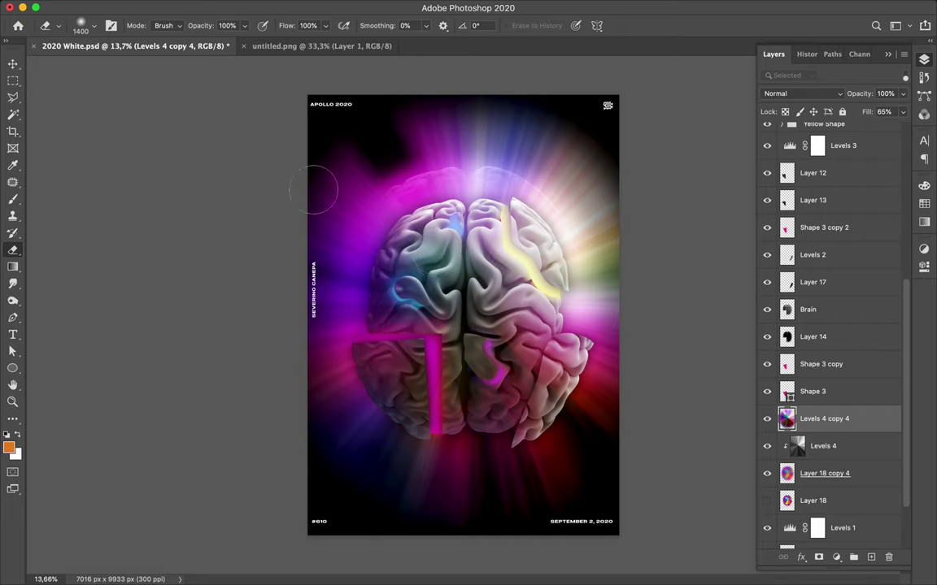
{"action": "left_click_drag", "start_coordinate": [312, 179], "coordinate": [392, 250]}
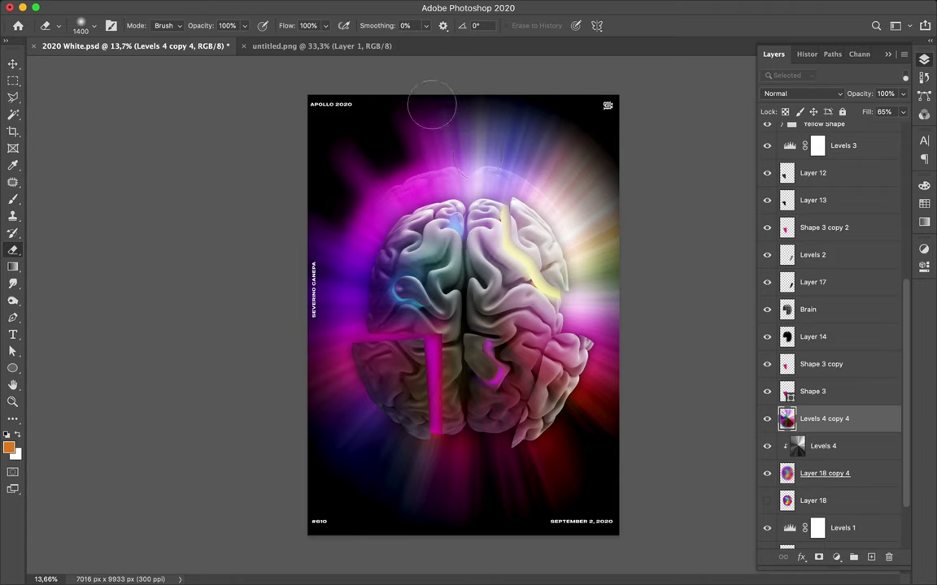
{"action": "mouse_move", "coordinate": [469, 145]}
{"action": "left_mouse_down"}
{"action": "mouse_move", "coordinate": [394, 118]}
{"action": "mouse_move", "coordinate": [407, 136]}
{"action": "left_mouse_up"}
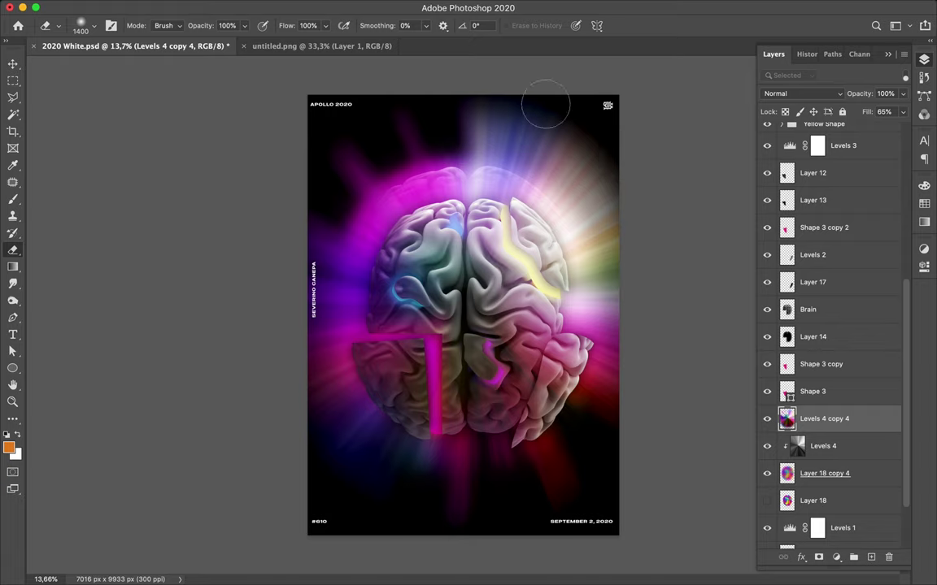
{"action": "left_click_drag", "start_coordinate": [545, 104], "coordinate": [543, 103]}
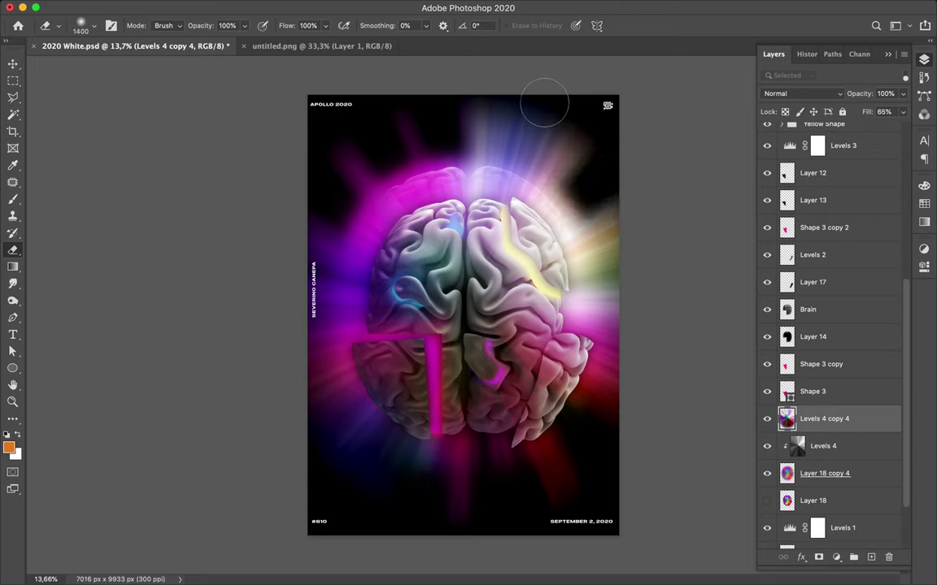
{"action": "left_click_drag", "start_coordinate": [544, 103], "coordinate": [481, 122]}
{"action": "left_click_drag", "start_coordinate": [489, 108], "coordinate": [476, 156]}
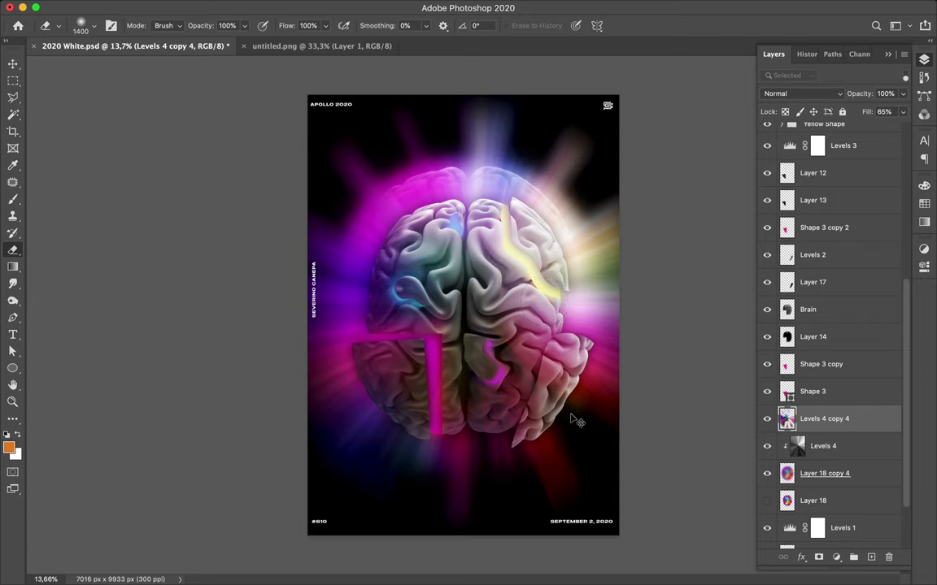
{"action": "key", "text": "v"}
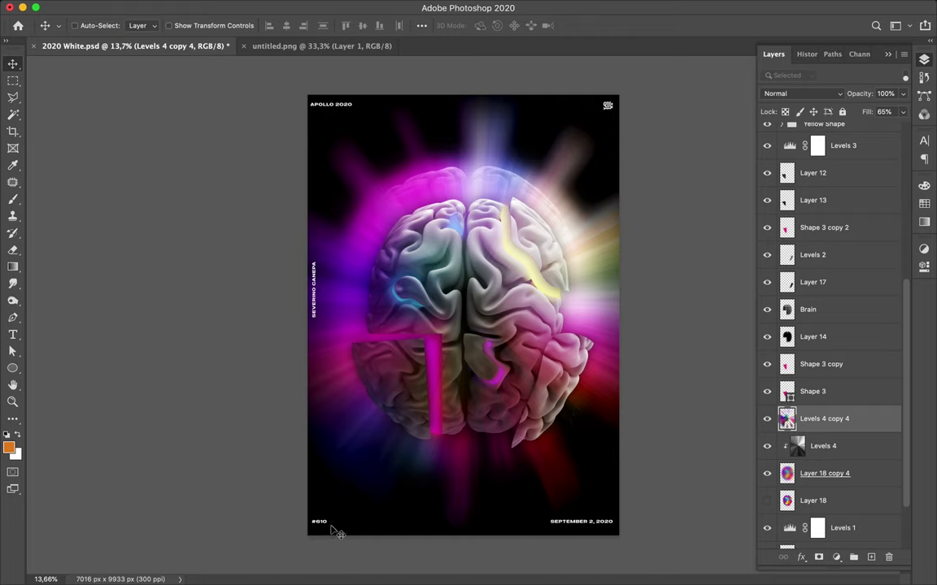
Step: Edit the bottom-left number text from #610 to #611 and commit it
{"action": "key", "text": "t"}
{"action": "left_click", "coordinate": [322, 521]}
{"action": "type", "text": "1"}
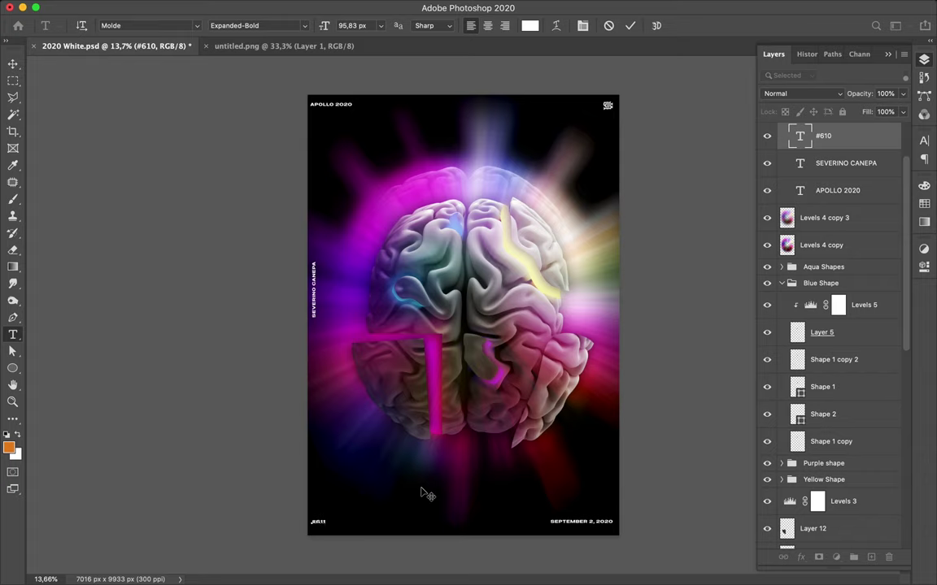
{"action": "left_click", "coordinate": [424, 488]}
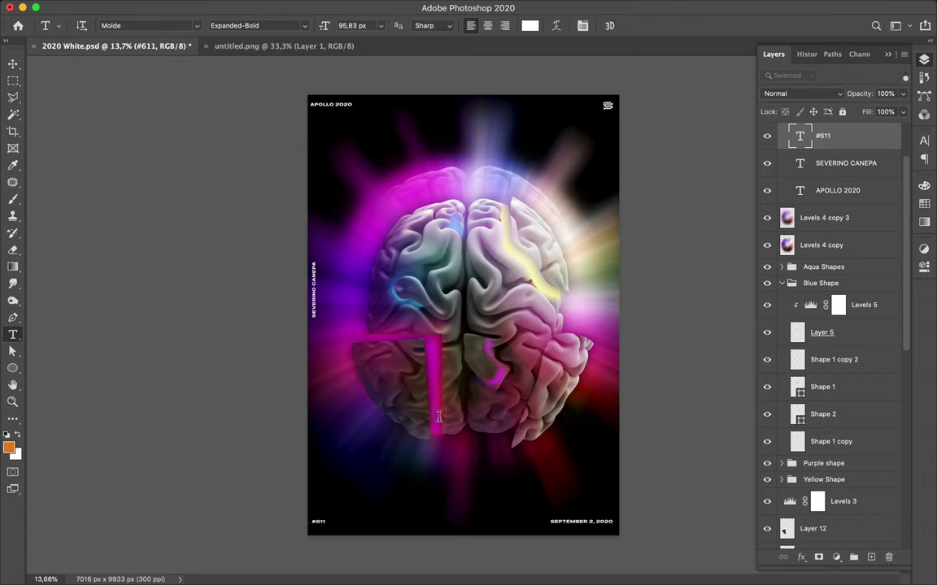
{"action": "key", "text": "v"}
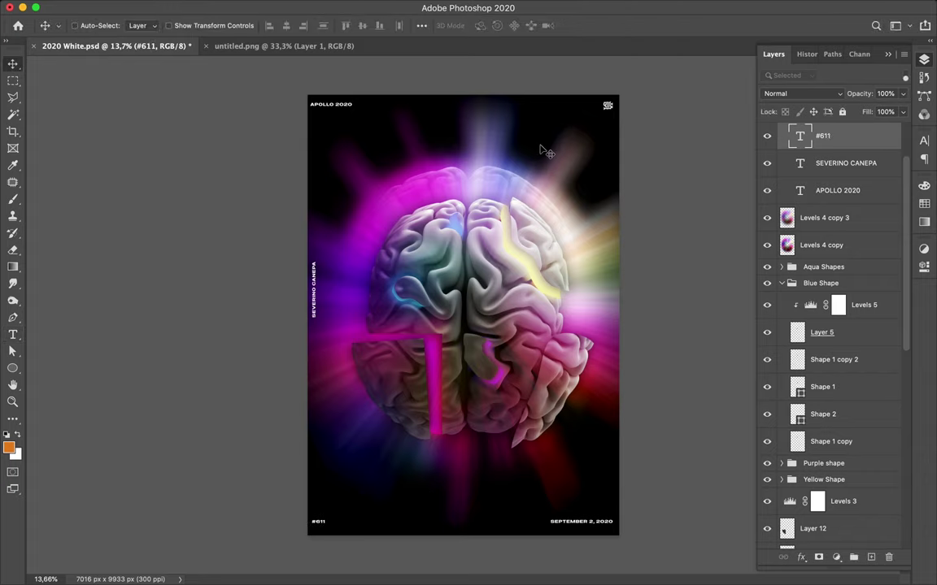
{"action": "mouse_move", "coordinate": [468, 1]}
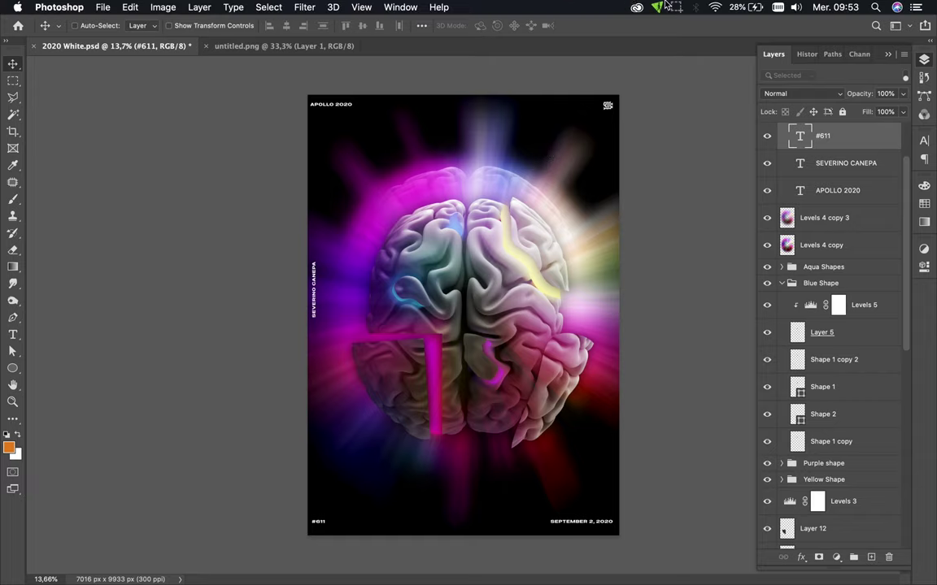
{"action": "left_click", "coordinate": [676, 8]}
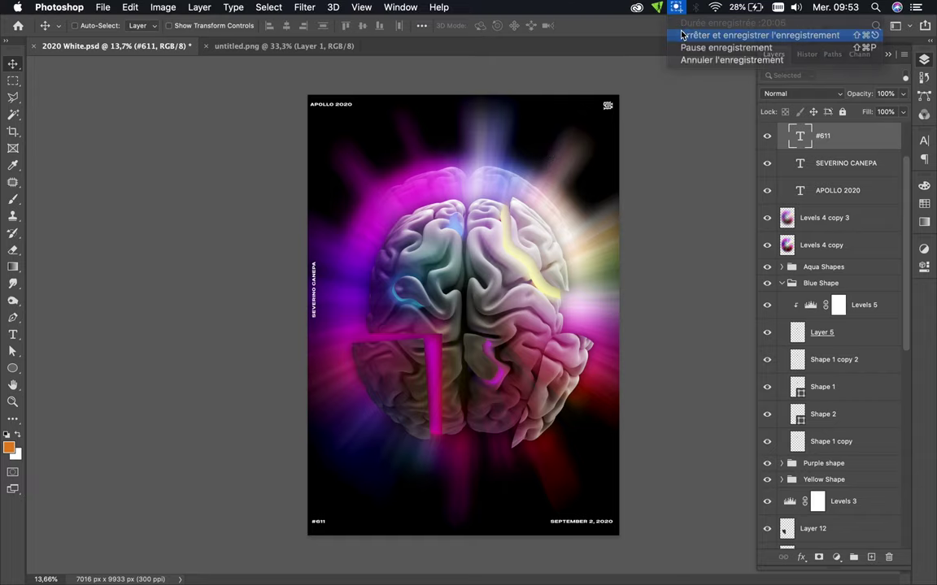